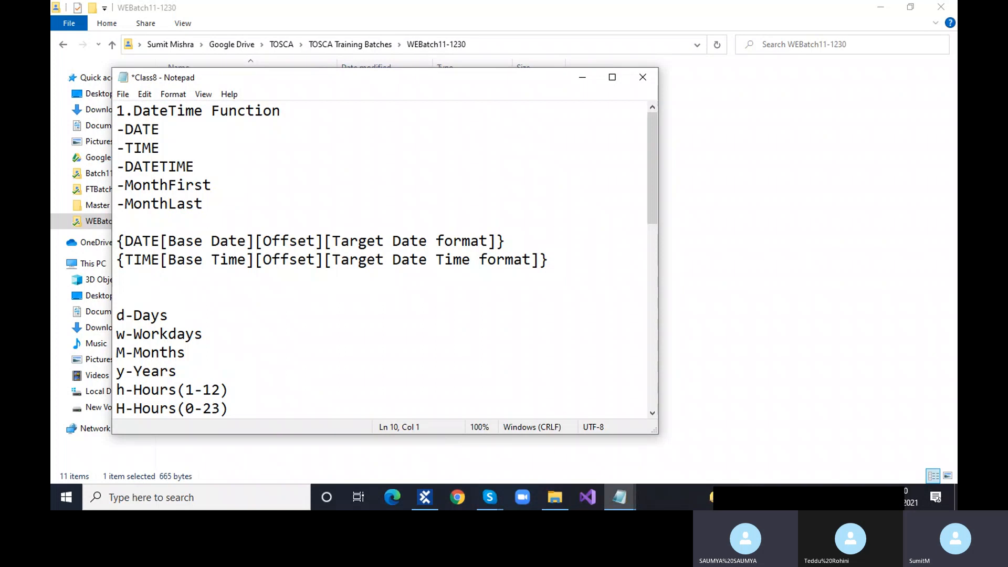
# - Add the generic syntax line {Function[]} below the TIME syntax line in the Class8 note
pyautogui.write('{Function')
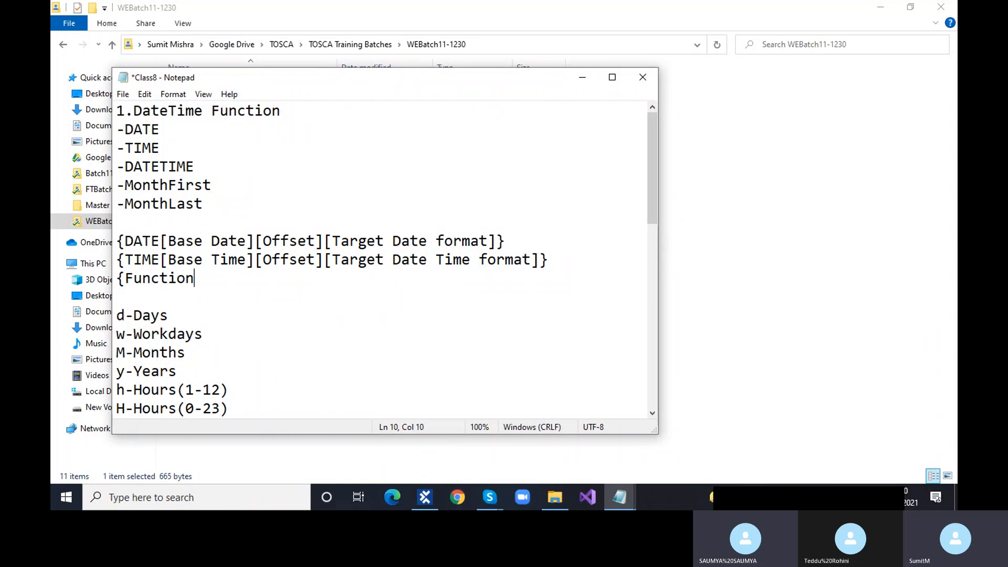
pyautogui.write('}')
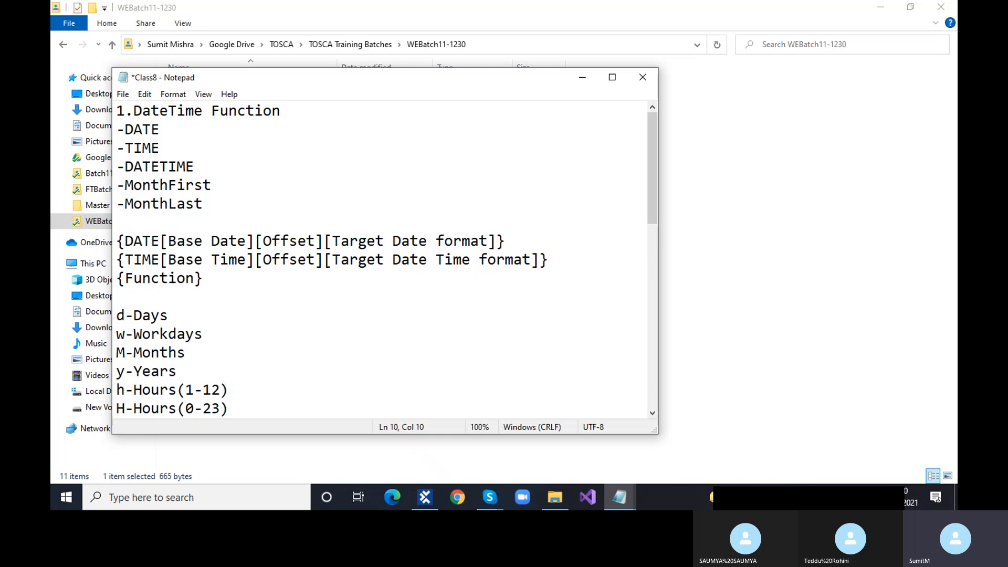
pyautogui.write('[]')
pyautogui.moveTo(161, 241); pyautogui.dragTo(505, 241)
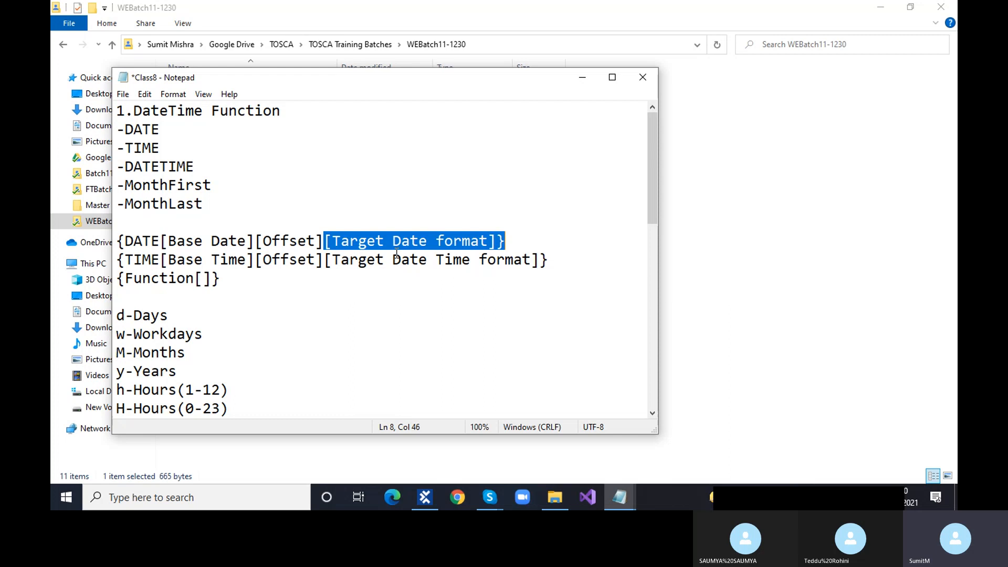
pyautogui.click(289, 241)
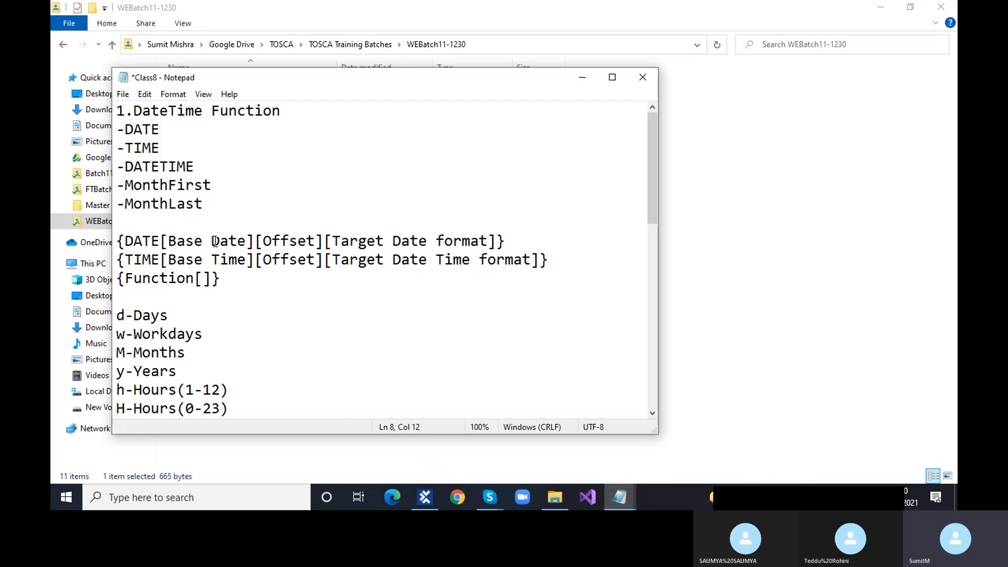
# - Replace the generic function syntax in the Class8 note with {Click[][]}
pyautogui.click(231, 283)
pyautogui.keyDown('shift'); pyautogui.click(129, 284); pyautogui.keyUp('shift')
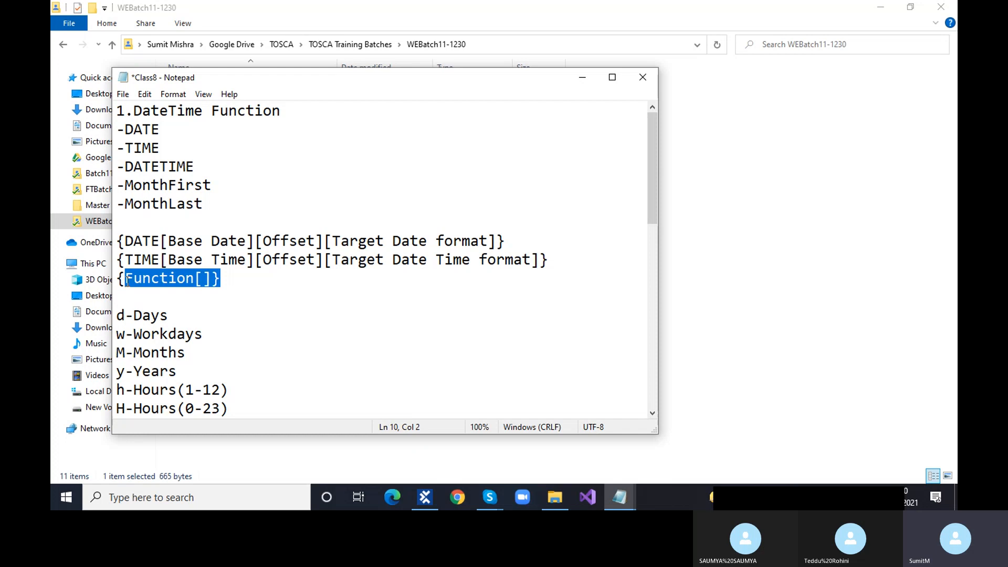
pyautogui.press('BackSpace')
pyautogui.write('C')
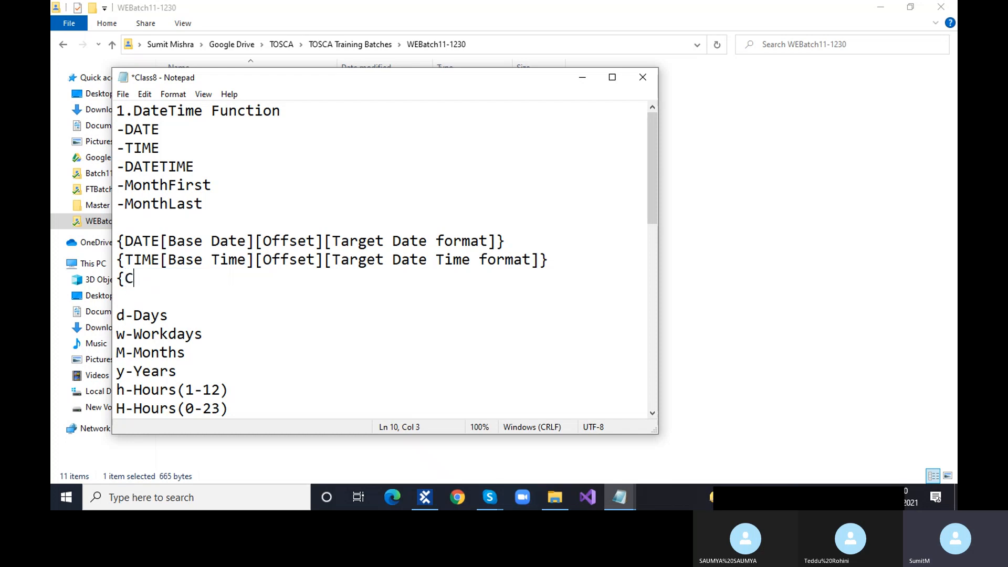
pyautogui.write('lick')
pyautogui.write('[][]')
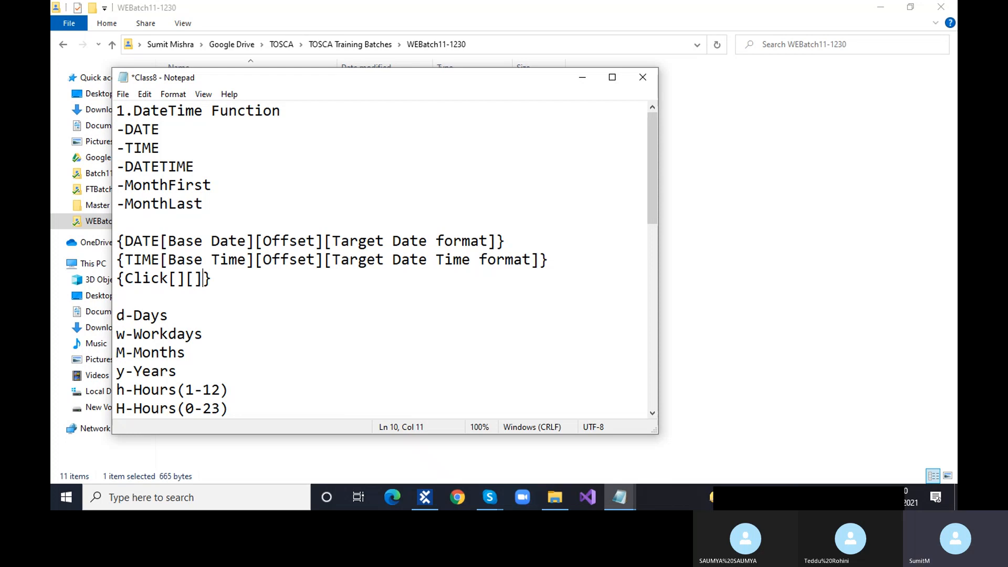
# - Delete the Click syntax line and close the Class8 note without saving the changes
pyautogui.press('BackSpace')
pyautogui.press('BackSpace')
pyautogui.press('BackSpace')
pyautogui.press('BackSpace')
pyautogui.press('BackSpace')
pyautogui.press('BackSpace')
pyautogui.press('BackSpace')
pyautogui.press('BackSpace')
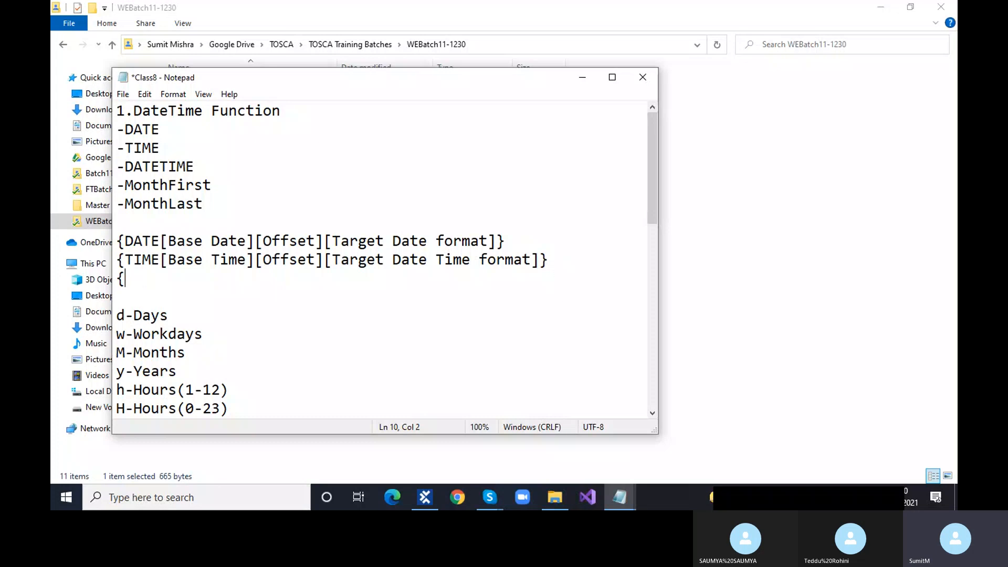
pyautogui.press('BackSpace')
pyautogui.click(652, 81)
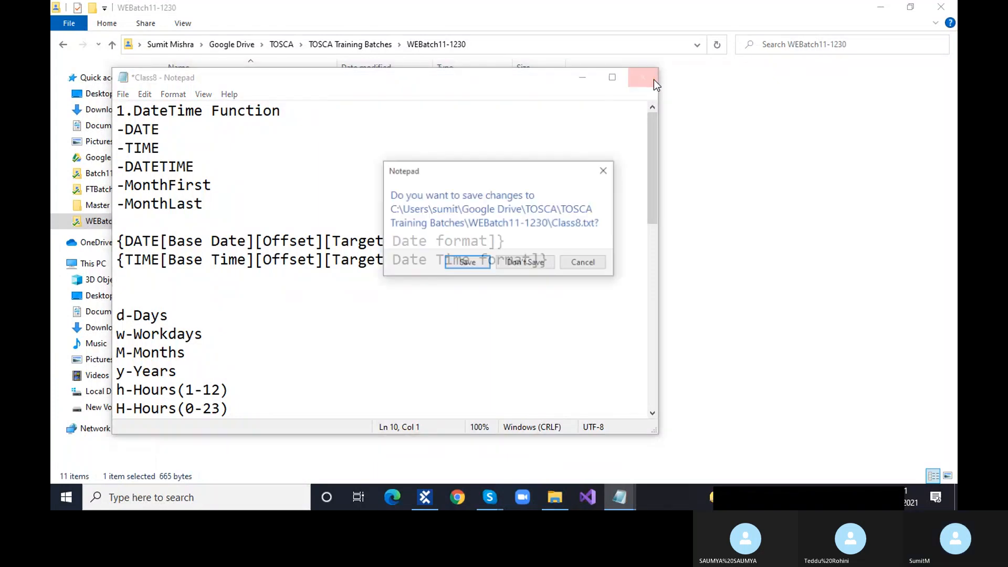
pyautogui.click(527, 261)
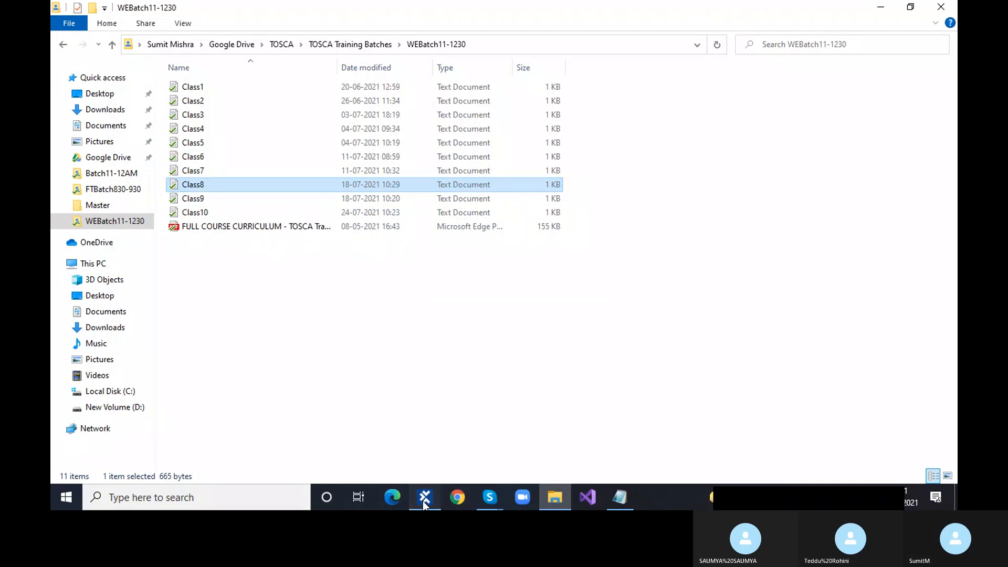
# - Switch to Tosca Commander and add the Home Page link module as a test step in the Repetition test case
pyautogui.click(423, 500)
pyautogui.click(184, 446)
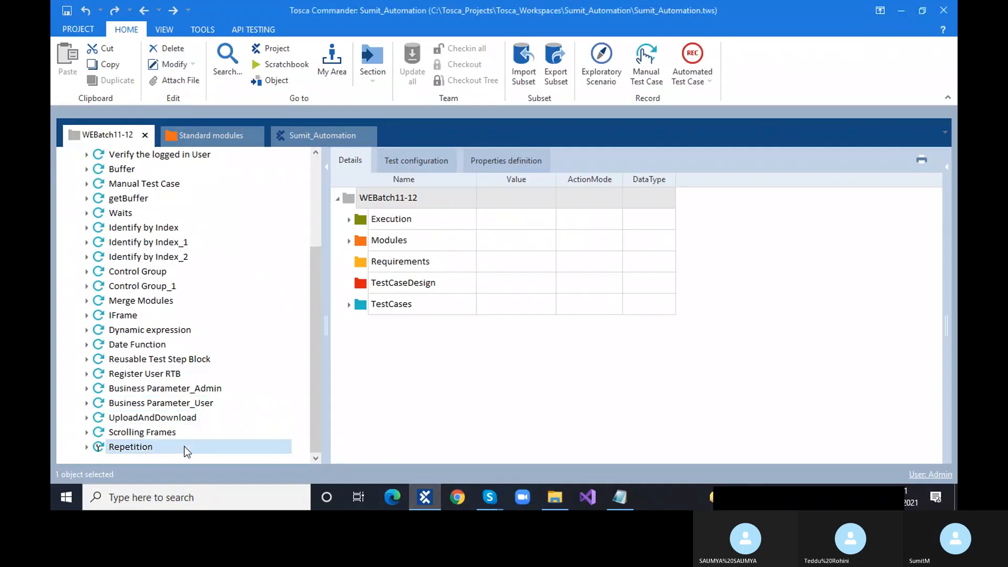
pyautogui.scroll(3, 147, 373)
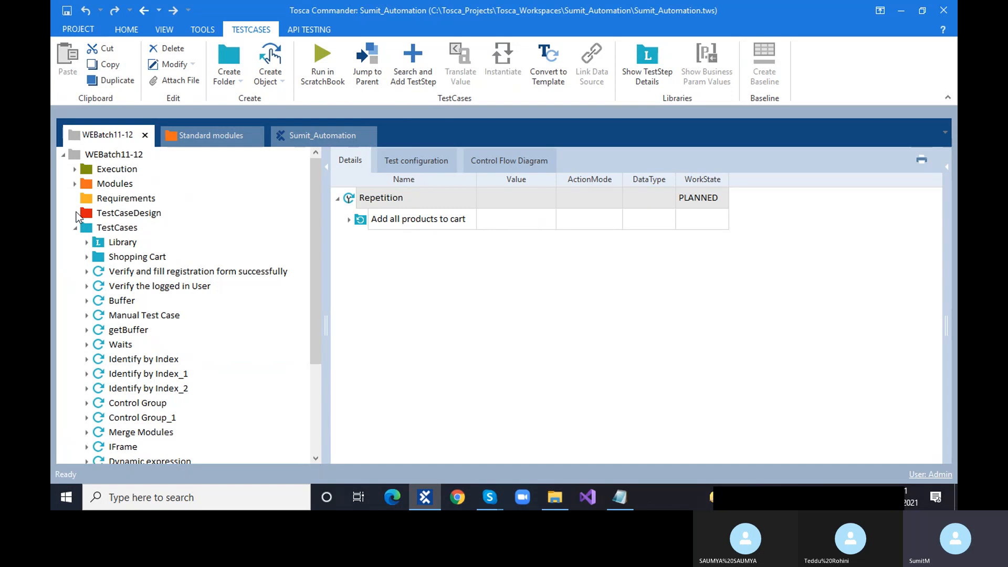
pyautogui.click(75, 184)
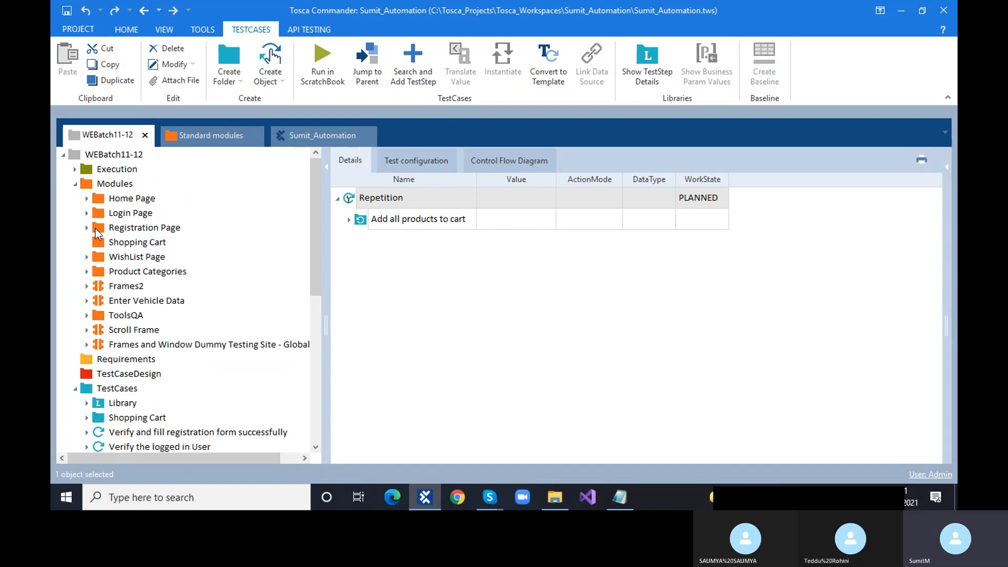
pyautogui.click(86, 214)
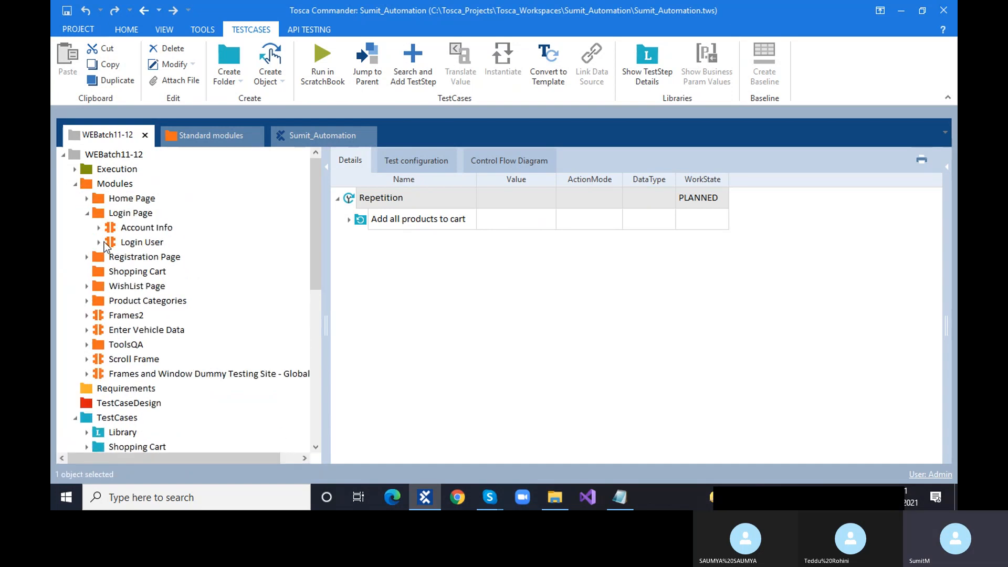
pyautogui.click(87, 213)
pyautogui.click(87, 198)
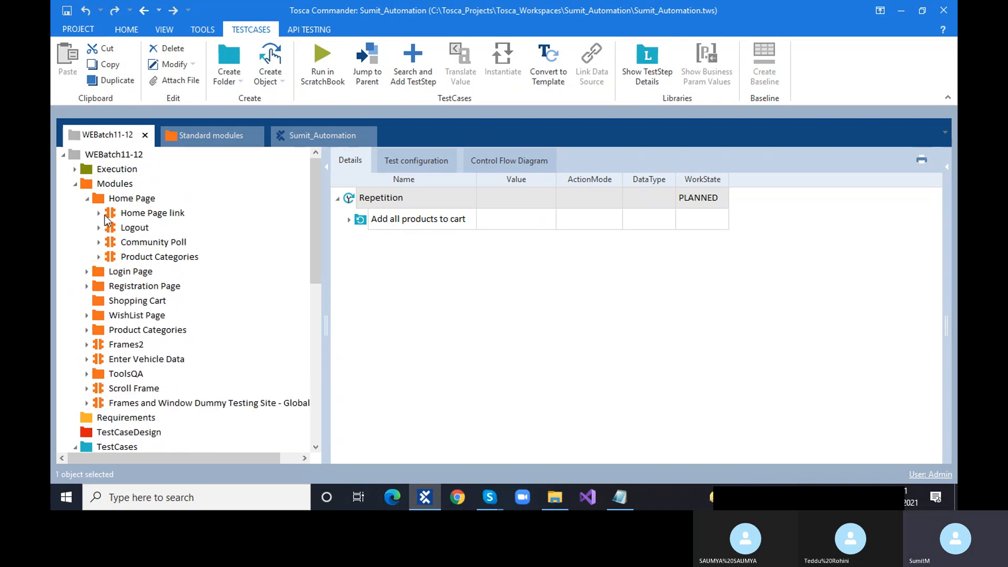
pyautogui.moveTo(108, 217); pyautogui.dragTo(138, 426)
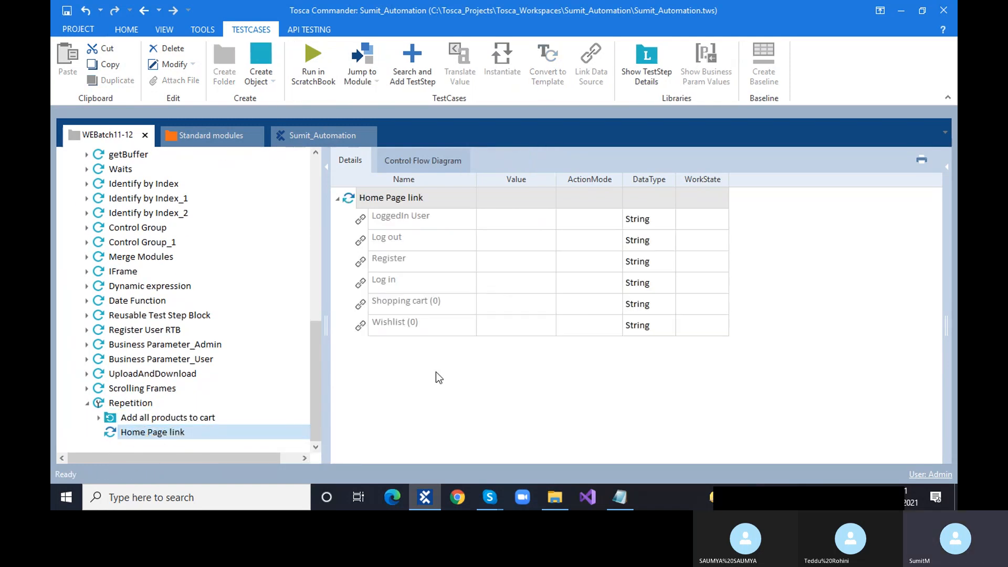
# - Set the Log in value of the Home Page link step to {CLICK} and widen the Value column
pyautogui.click(500, 285)
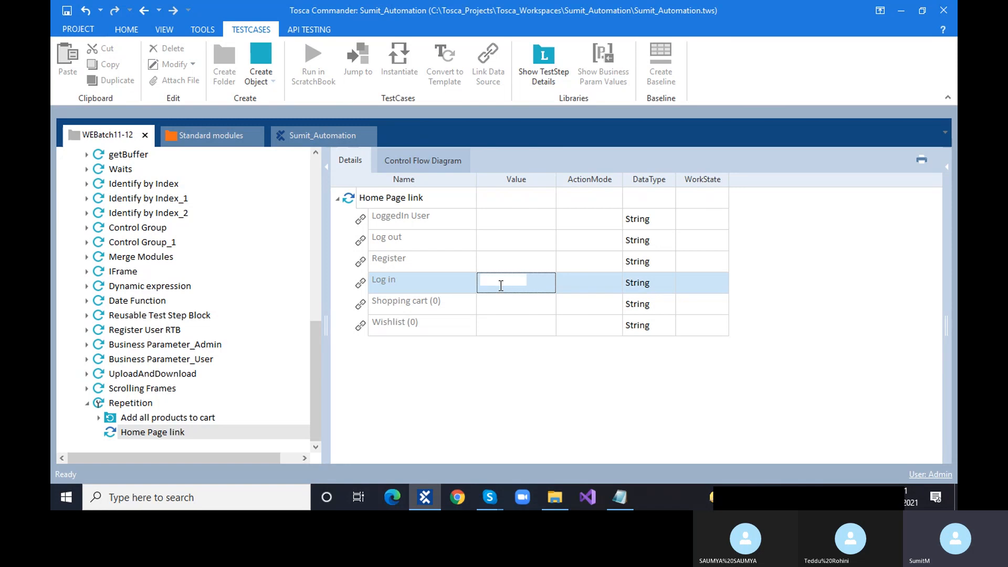
pyautogui.click(499, 285)
pyautogui.write('{Lo')
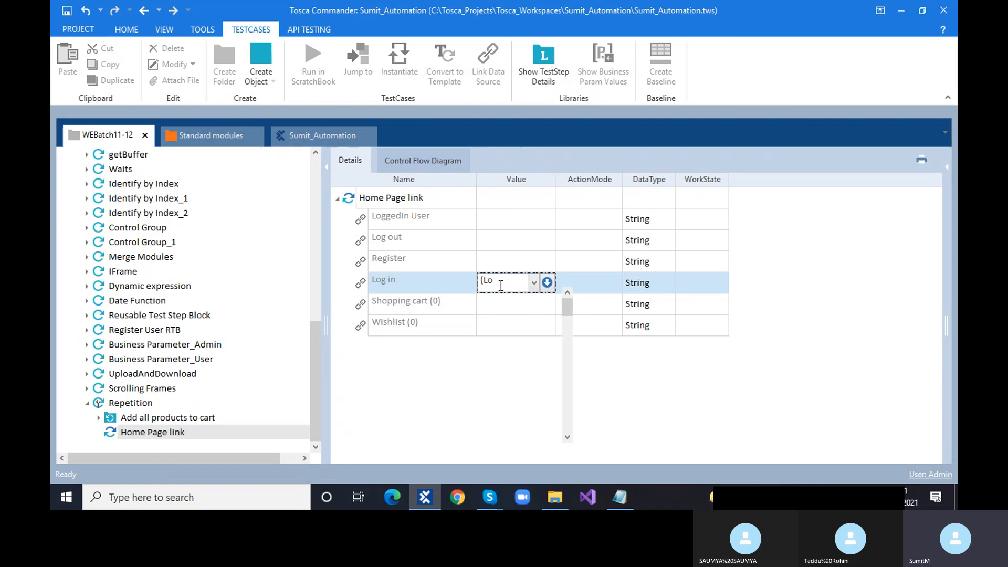
pyautogui.write('gi')
pyautogui.press('BackSpace')
pyautogui.press('BackSpace')
pyautogui.press('BackSpace')
pyautogui.press('BackSpace')
pyautogui.press('BackSpace')
pyautogui.press('Down')
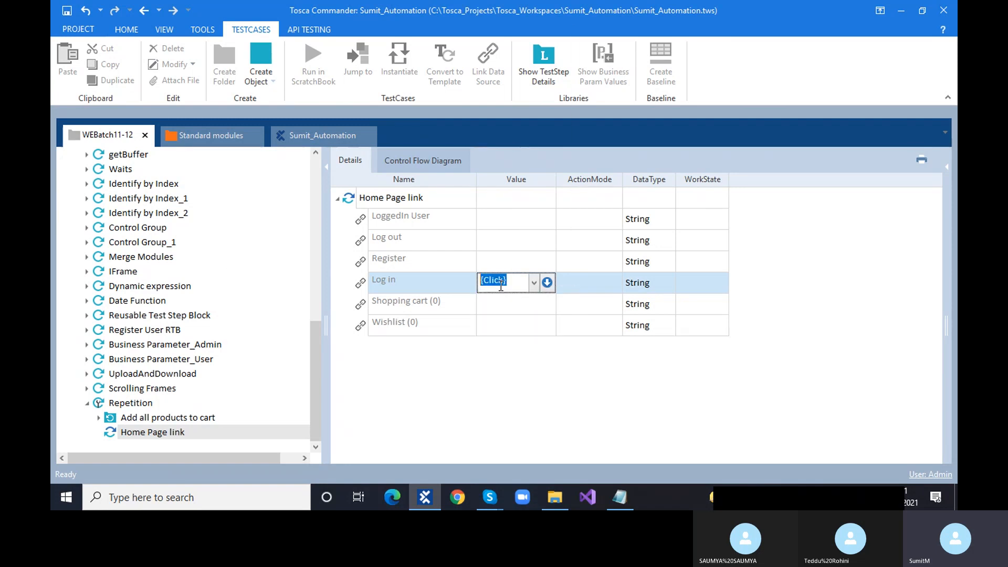
pyautogui.press('BackSpace')
pyautogui.write('{Clic')
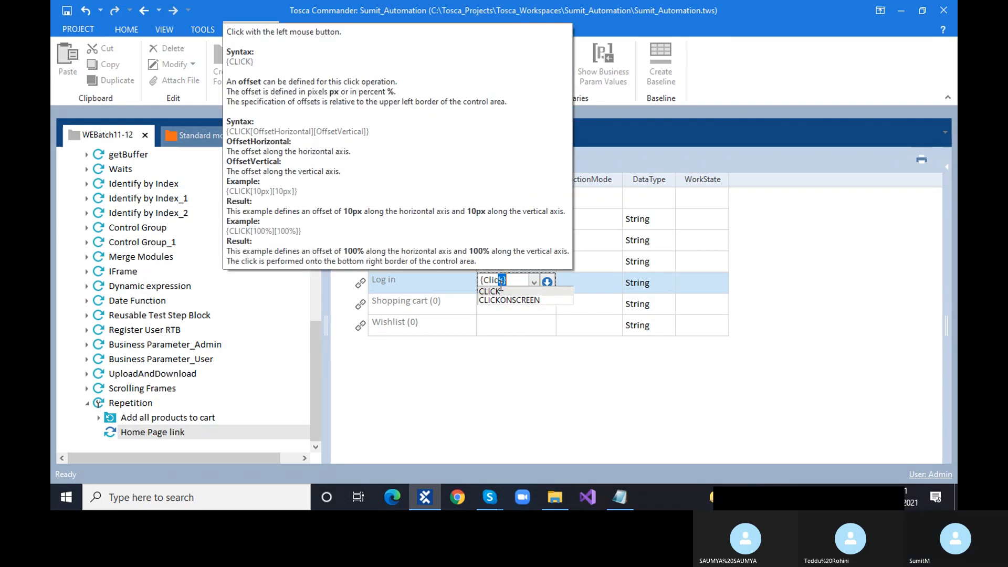
pyautogui.press('Return')
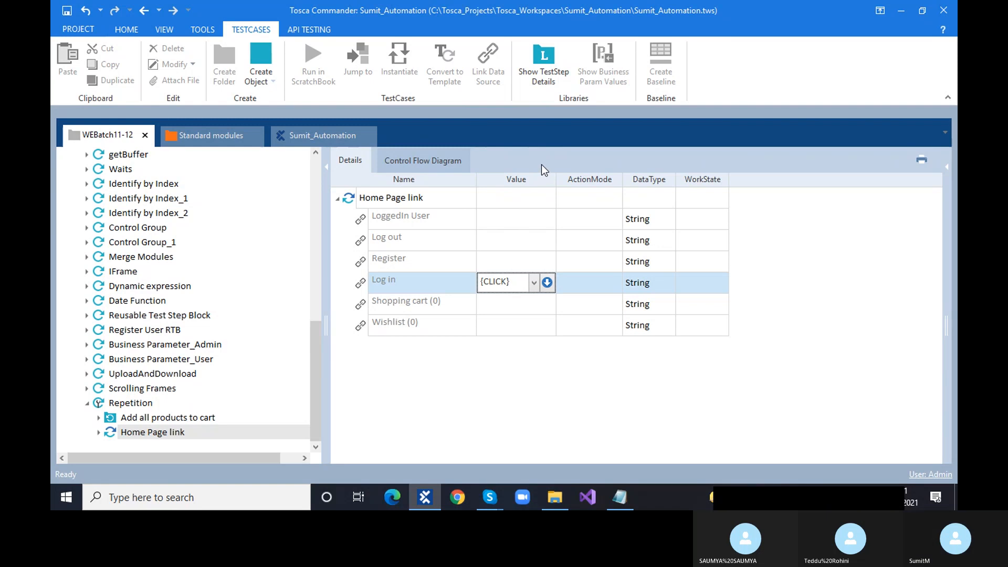
pyautogui.press('Return')
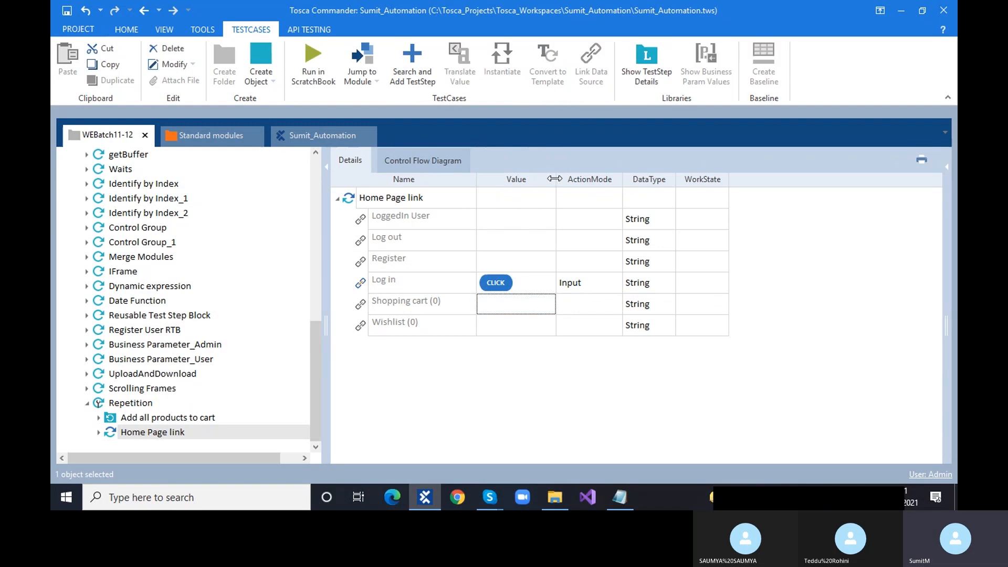
pyautogui.moveTo(557, 181); pyautogui.dragTo(629, 181)
# - Switch to Chrome and open the Demo Web Shop site, plus demoqa.com in a new browser tab
pyautogui.click(452, 506)
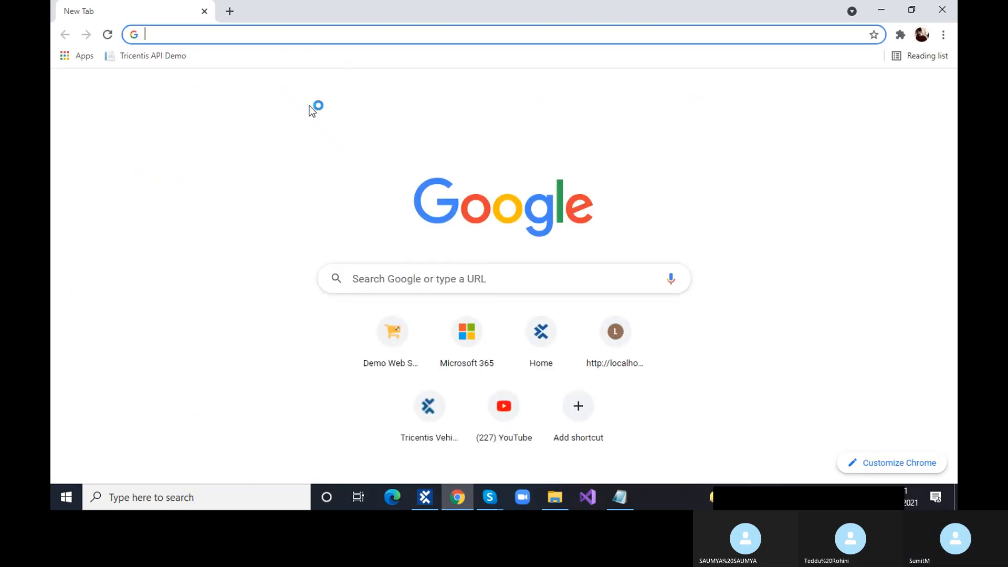
pyautogui.click(402, 336)
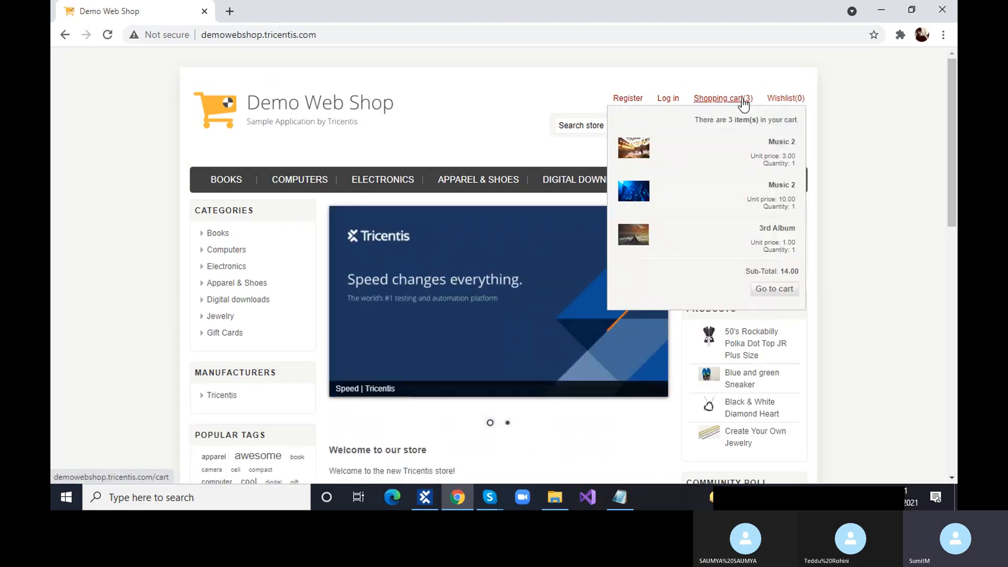
pyautogui.click(228, 11)
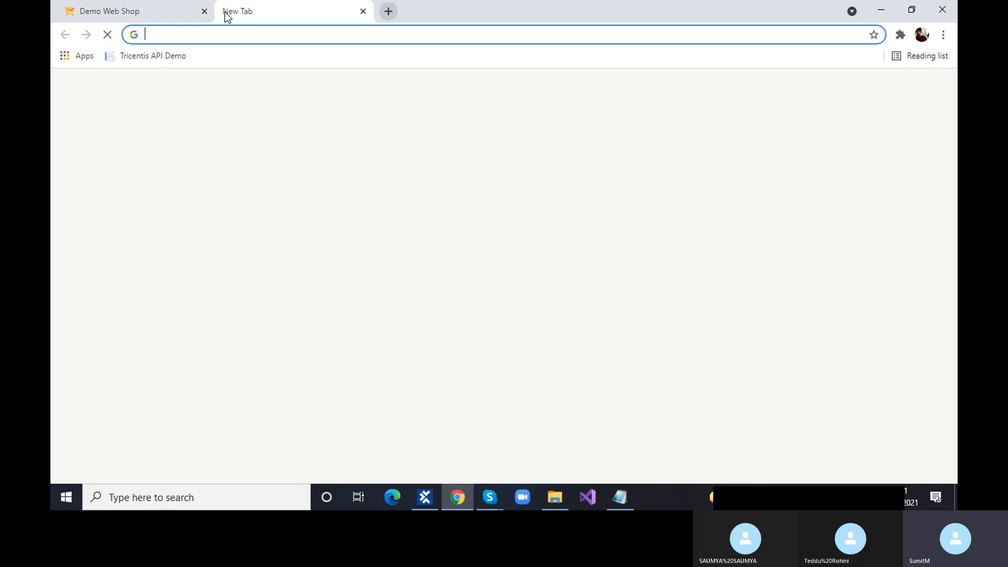
pyautogui.click(234, 27)
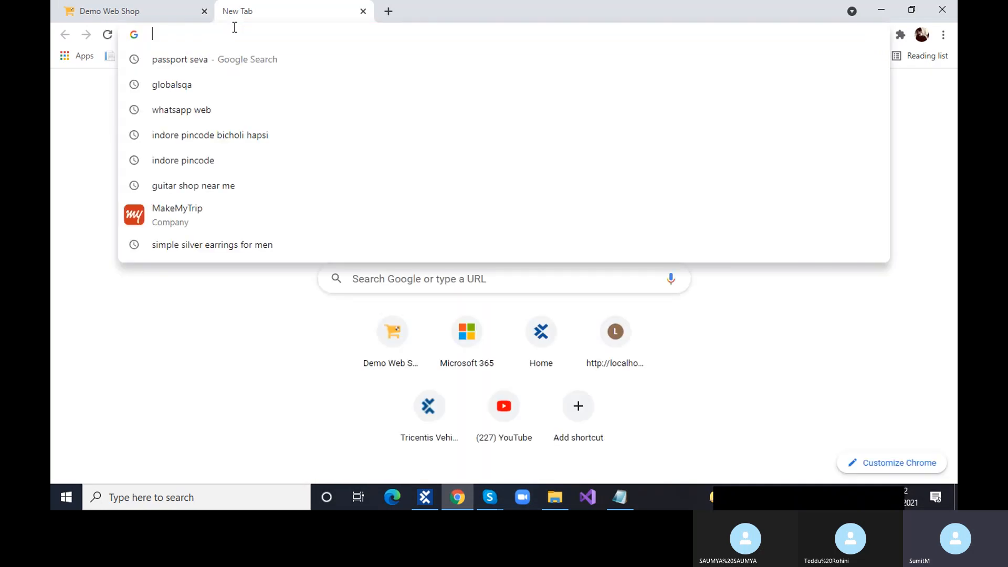
pyautogui.write('tool')
pyautogui.press('BackSpace')
pyautogui.press('BackSpace')
pyautogui.press('BackSpace')
pyautogui.press('BackSpace')
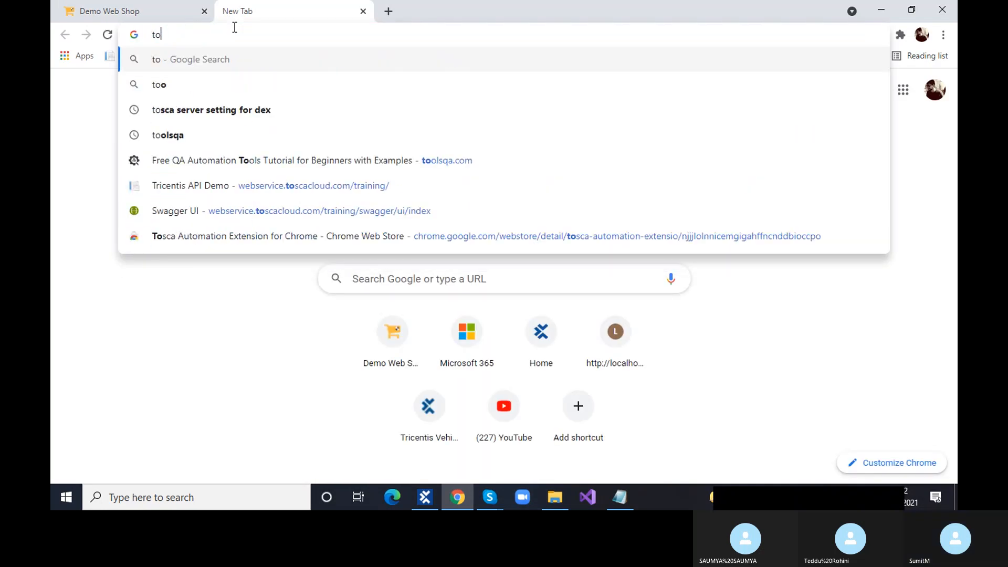
pyautogui.write('demow')
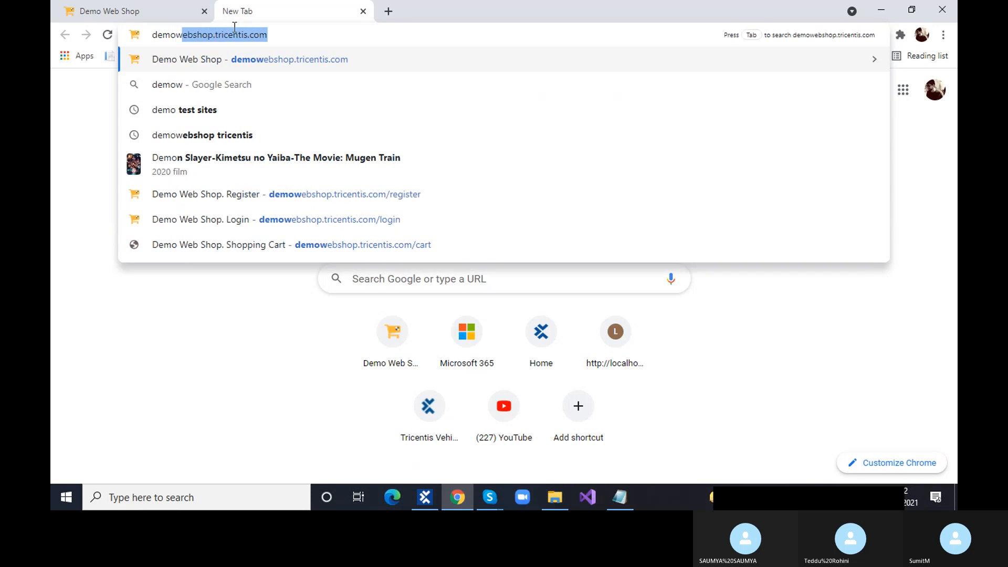
pyautogui.press('BackSpace')
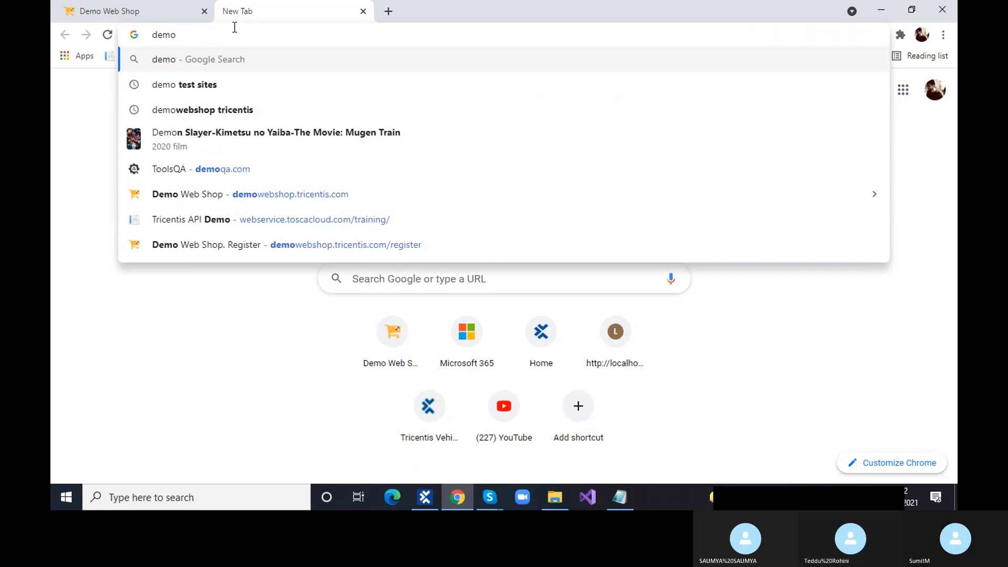
pyautogui.write('qa')
pyautogui.press('Return')
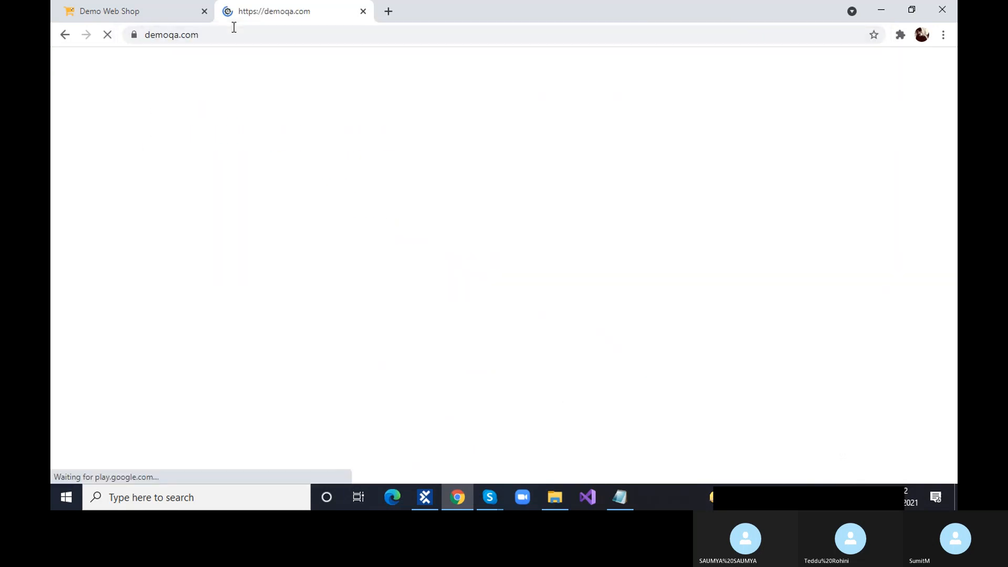
# - Open the Upload and Download page from the Elements group on ToolsQA and close its ad banner
pyautogui.scroll(-5, 229, 379)
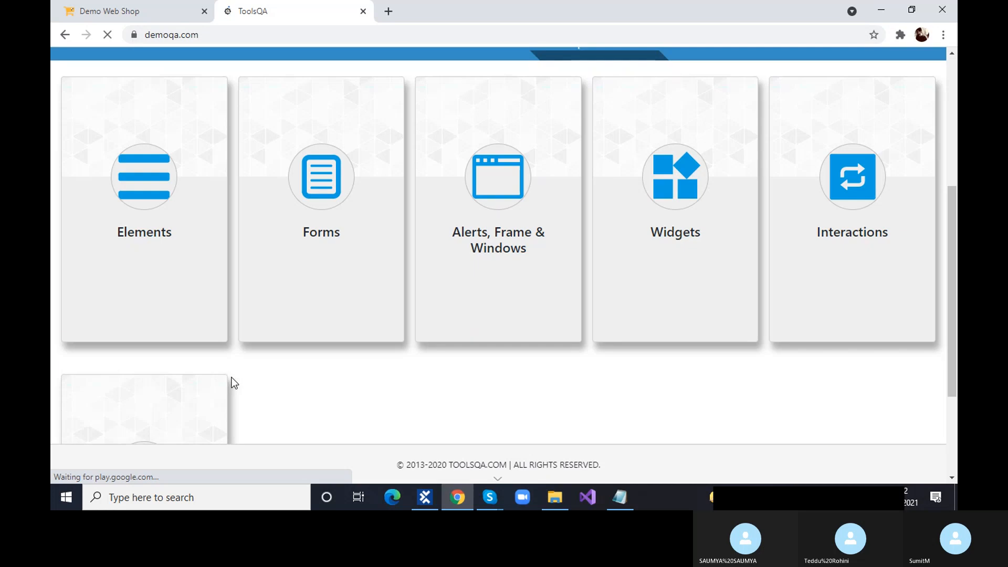
pyautogui.click(330, 207)
pyautogui.scroll(-2, 211, 321)
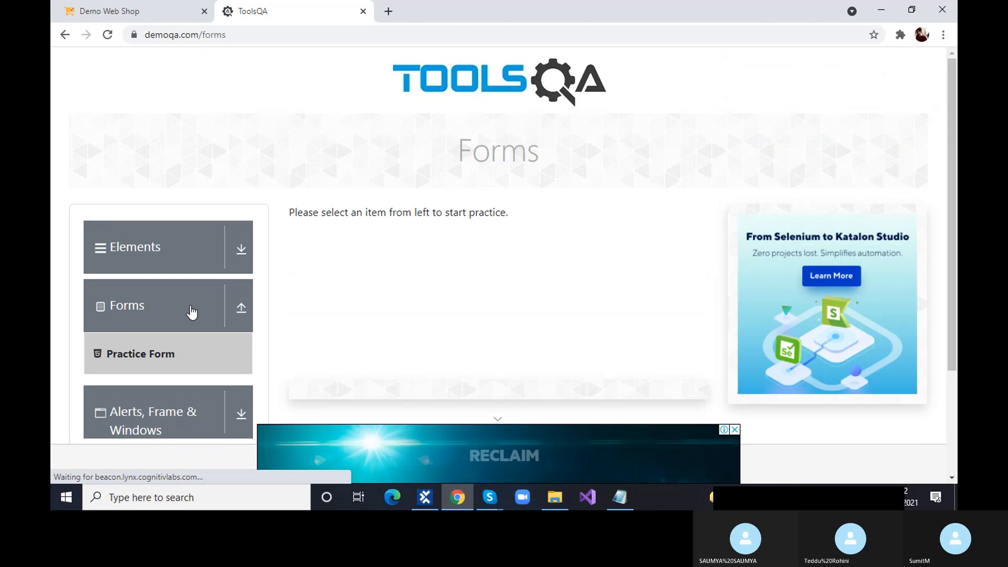
pyautogui.scroll(-3, 173, 294)
pyautogui.click(112, 105)
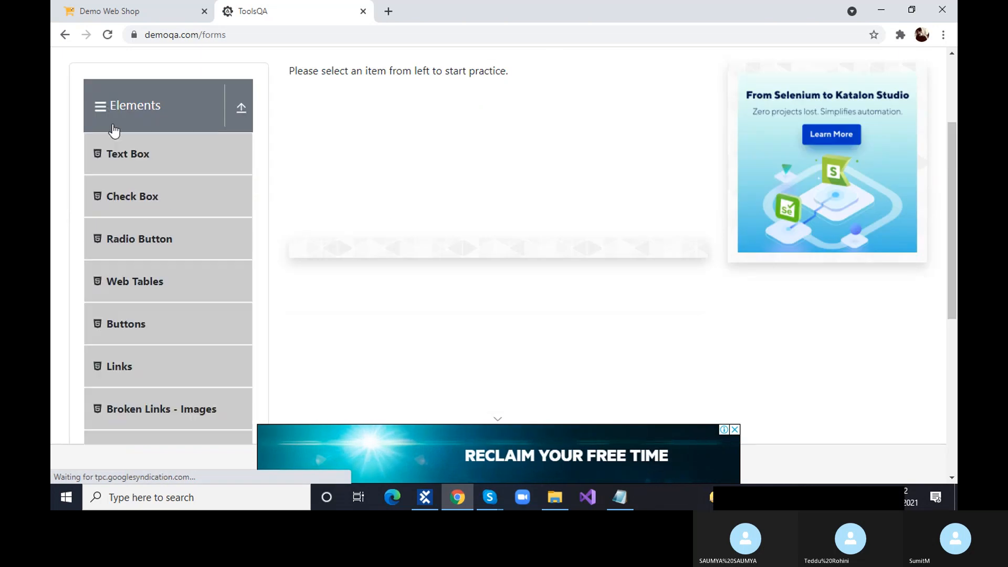
pyautogui.scroll(-4, 133, 245)
pyautogui.click(152, 255)
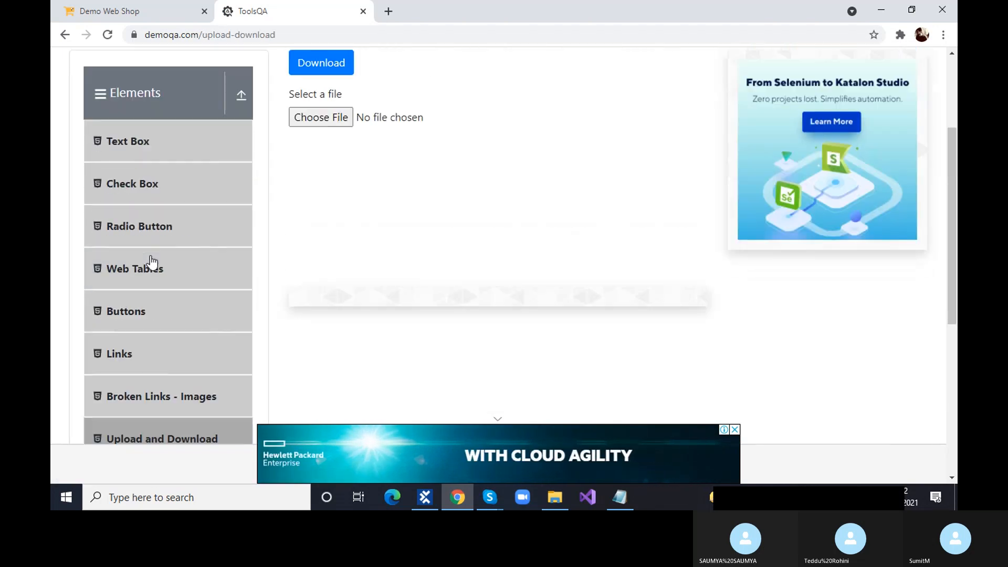
pyautogui.click(734, 429)
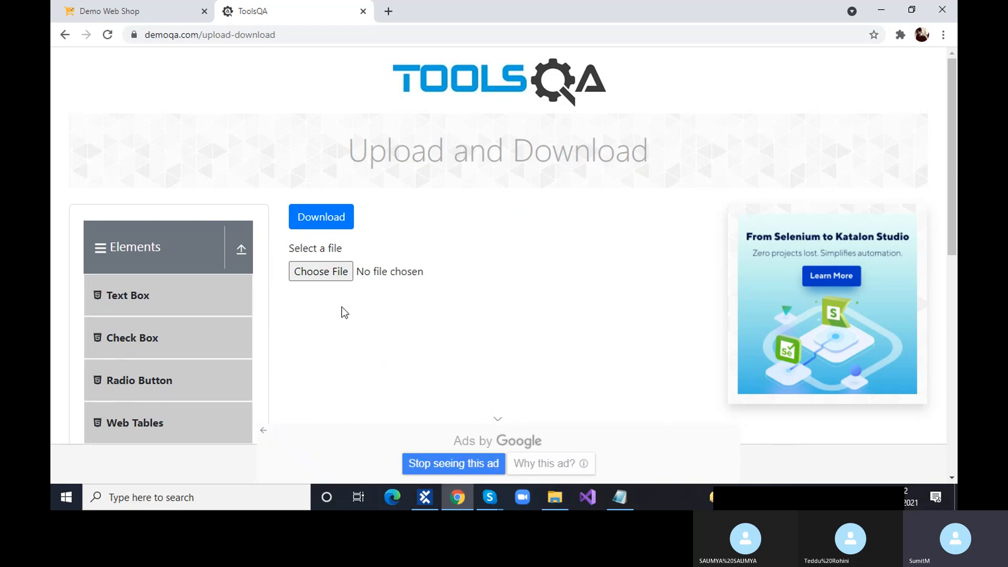
# - Switch to Tosca Commander and delete the Home Page link test step from the Repetition test case
pyautogui.click(426, 497)
pyautogui.click(132, 435)
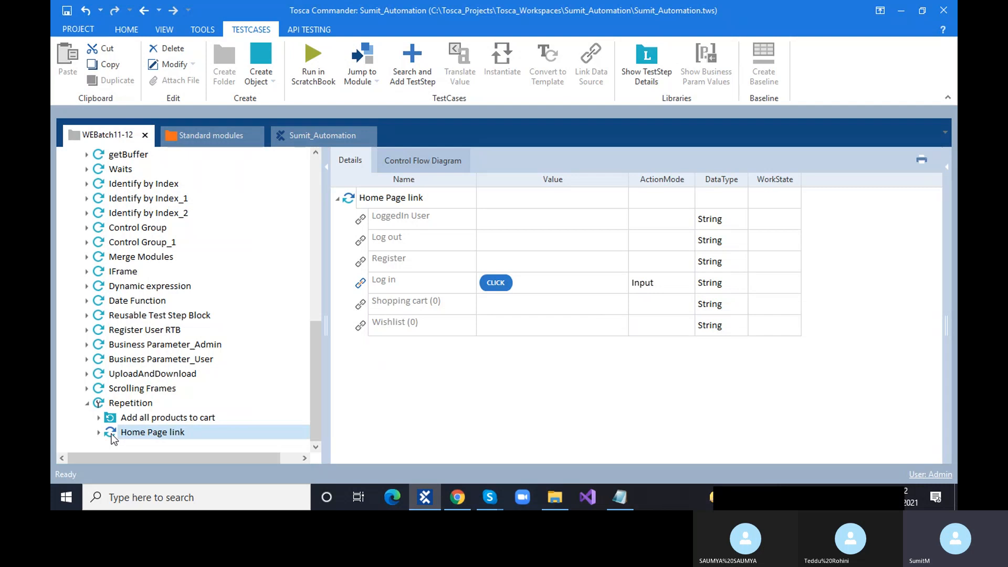
pyautogui.press('Delete')
# - Open the UploadAndDownload test case, expand its Upload File folder and step, and compare the step with the upload page in Chrome
pyautogui.click(157, 376)
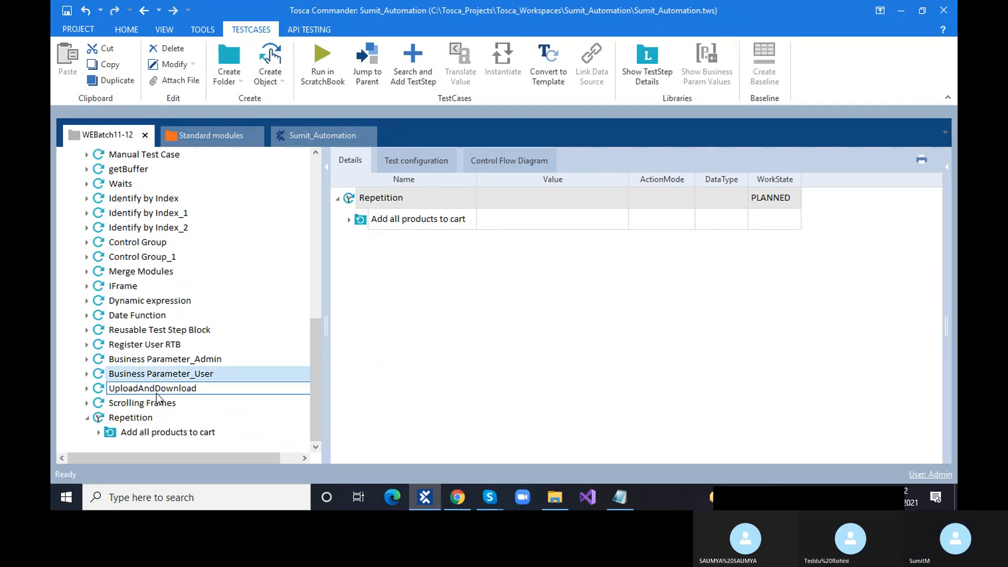
pyautogui.click(157, 391)
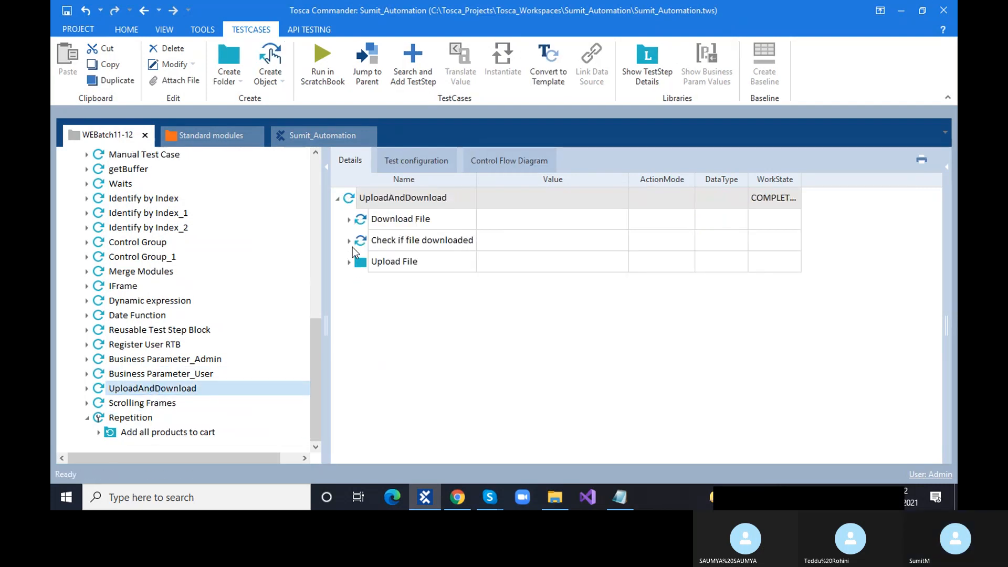
pyautogui.click(349, 262)
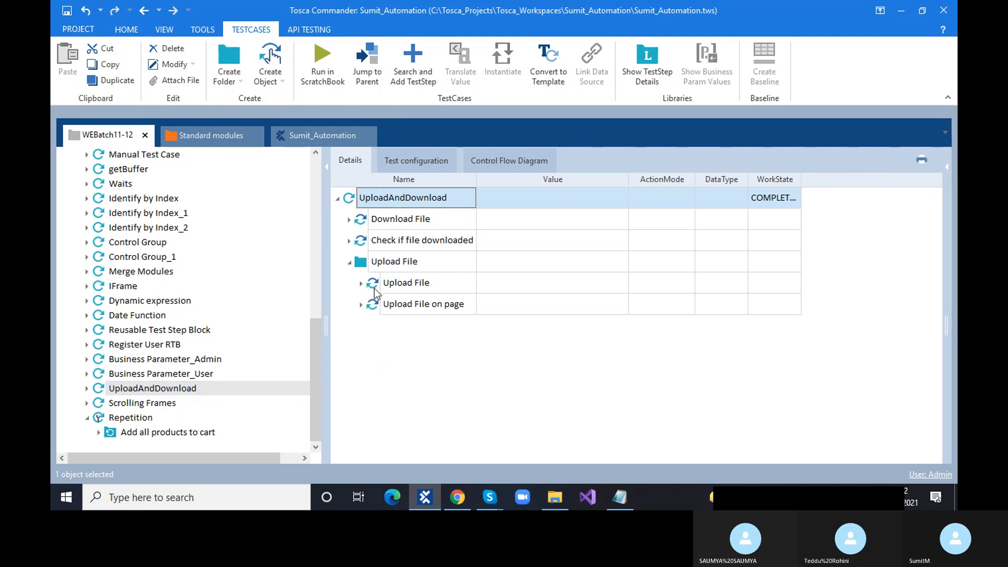
pyautogui.click(373, 285)
pyautogui.click(362, 284)
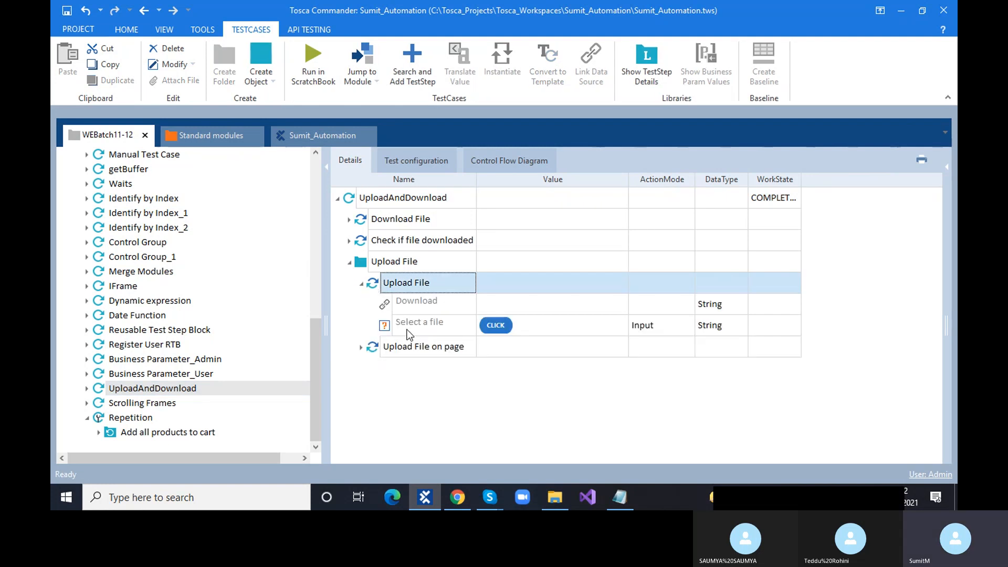
pyautogui.click(465, 492)
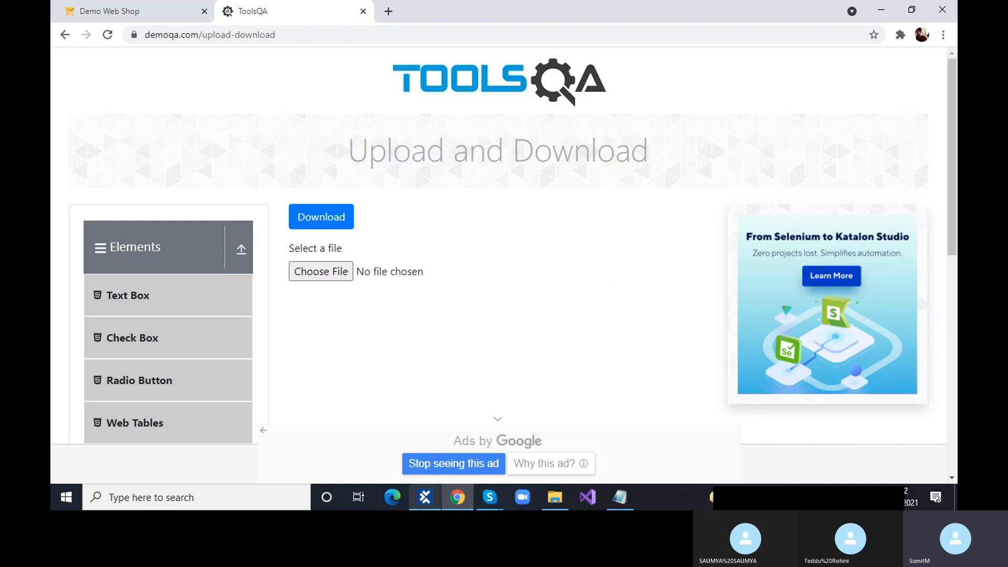
pyautogui.click(424, 496)
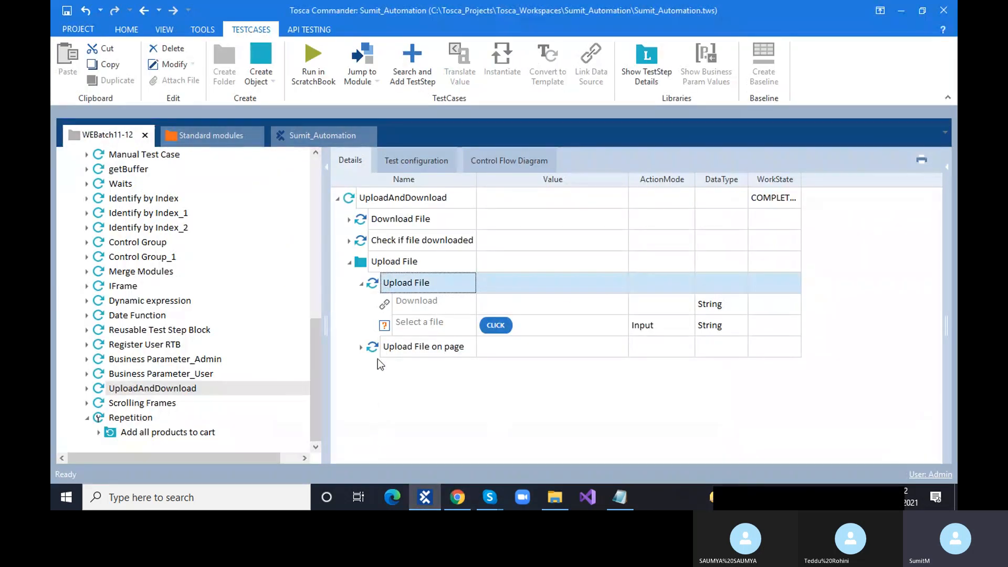
# - Show the properties of Select a file in the Upload File step and jump to its module attribute
pyautogui.click(390, 324)
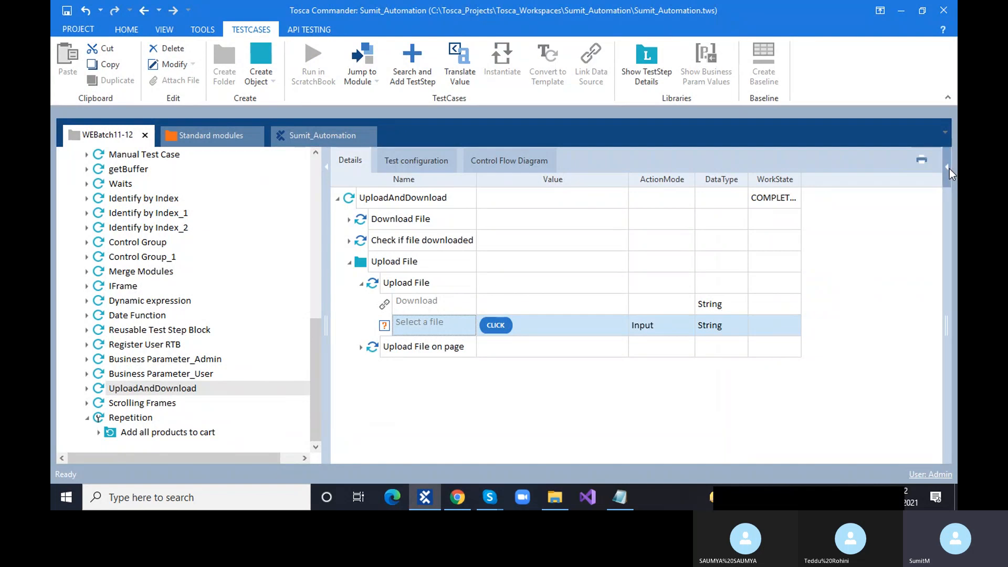
pyautogui.click(947, 168)
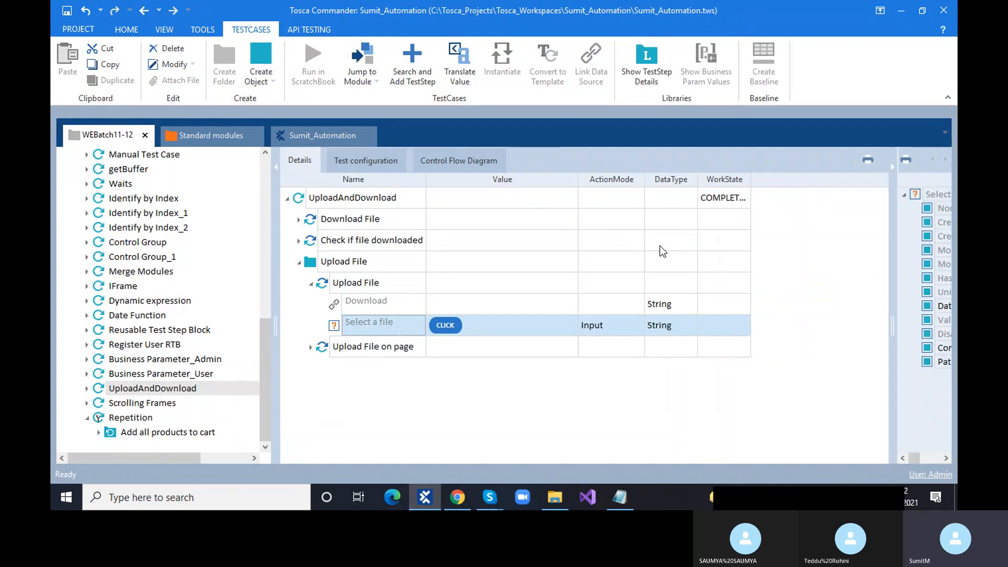
pyautogui.moveTo(892, 251); pyautogui.dragTo(657, 247)
pyautogui.click(332, 327)
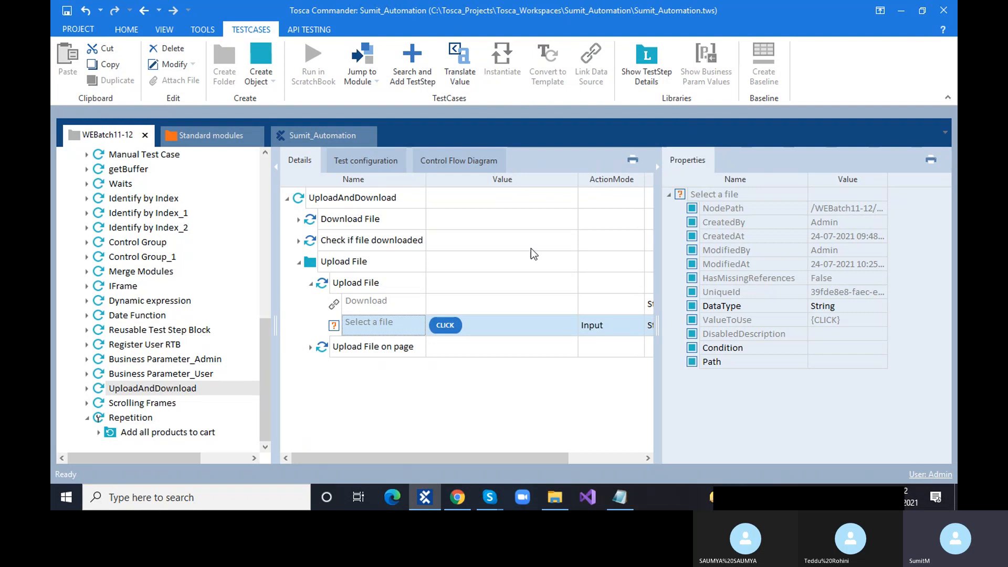
pyautogui.rightClick(336, 333)
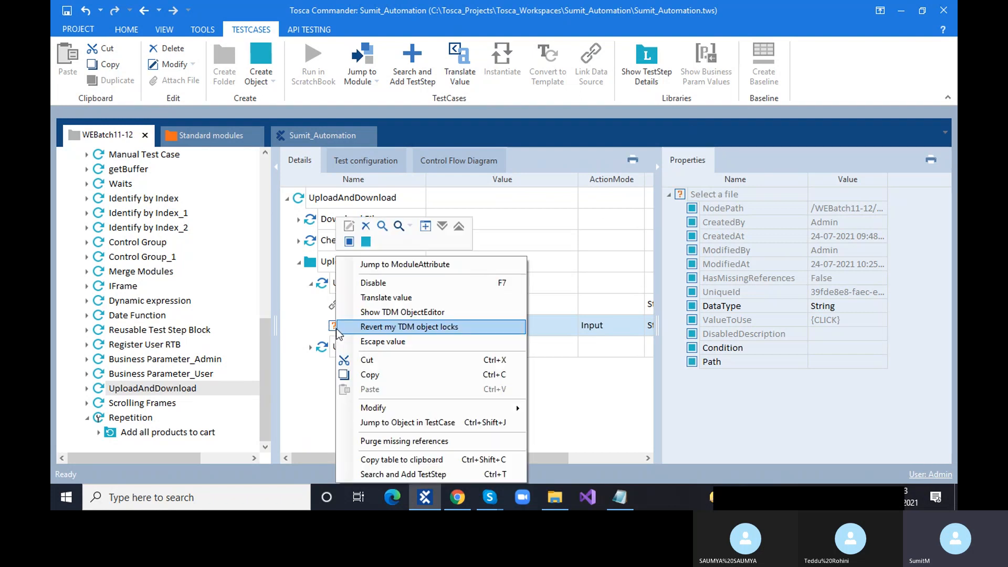
pyautogui.click(379, 266)
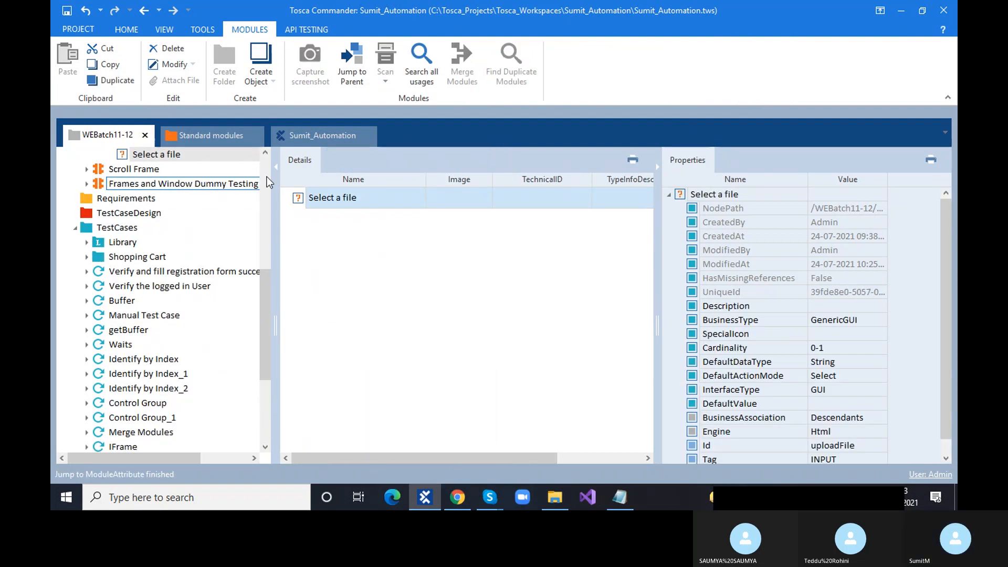
# - Inspect the BusinessType property of the Select a file module attribute and collapse the properties view
pyautogui.click(868, 322)
pyautogui.moveTo(869, 321); pyautogui.dragTo(802, 321)
pyautogui.click(551, 318)
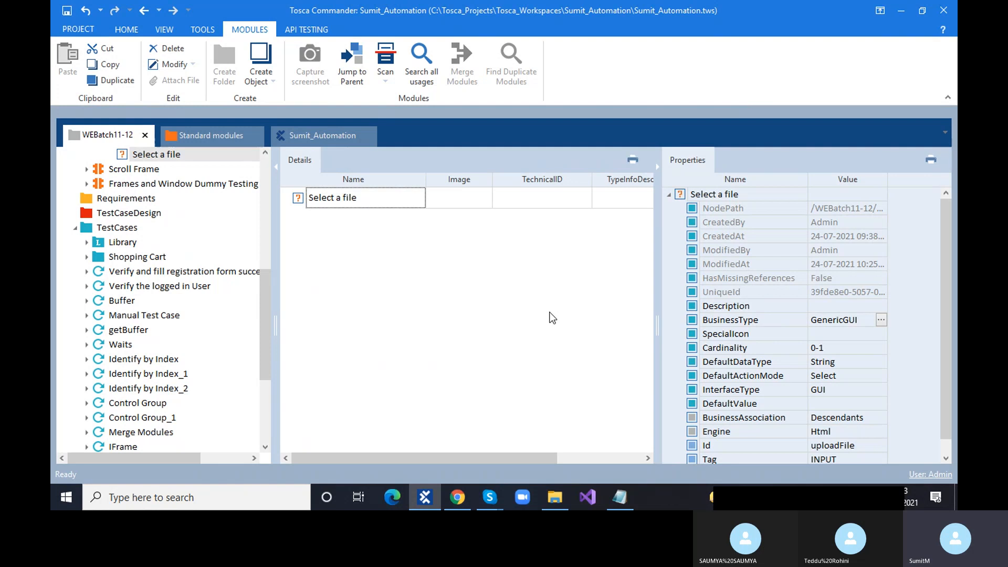
pyautogui.click(657, 167)
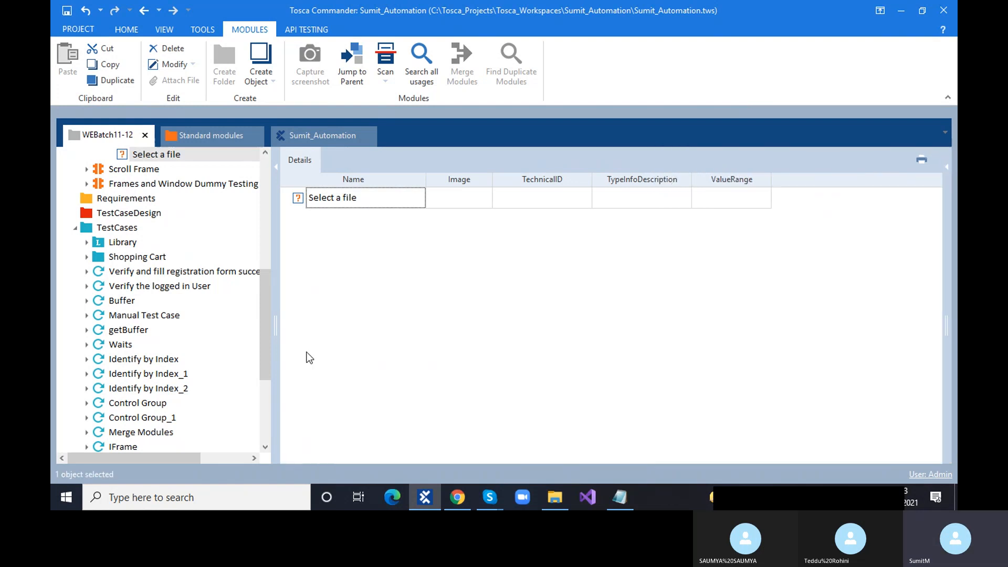
# - Return to the UploadAndDownload test case and run its Upload File test step in ScratchBook
pyautogui.scroll(-4, 103, 428)
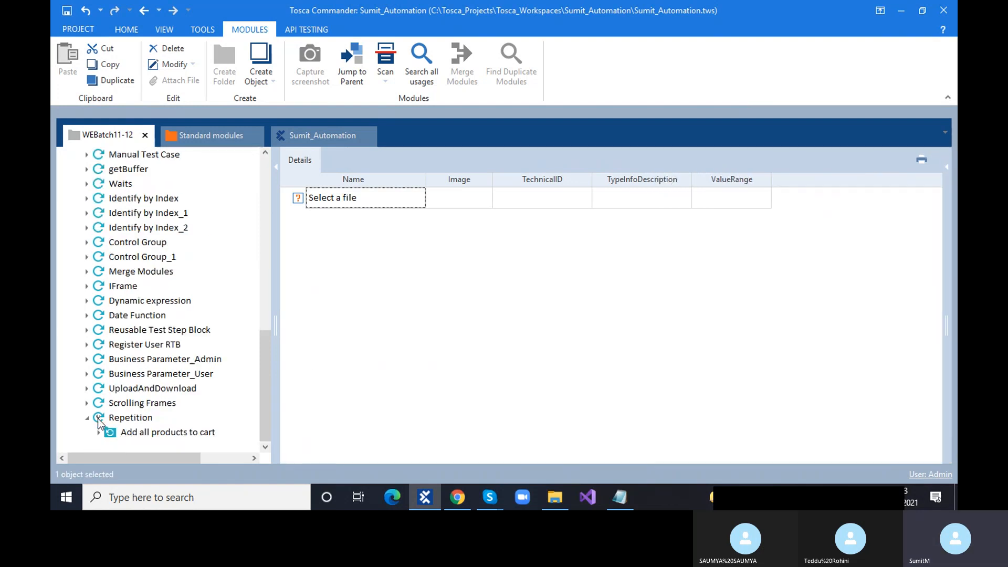
pyautogui.click(149, 406)
pyautogui.click(155, 389)
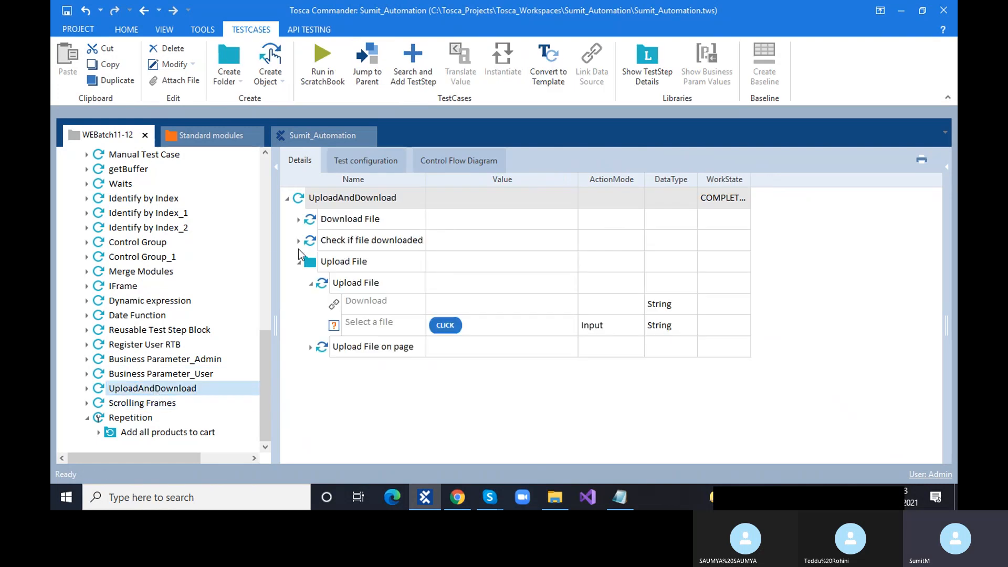
pyautogui.click(321, 286)
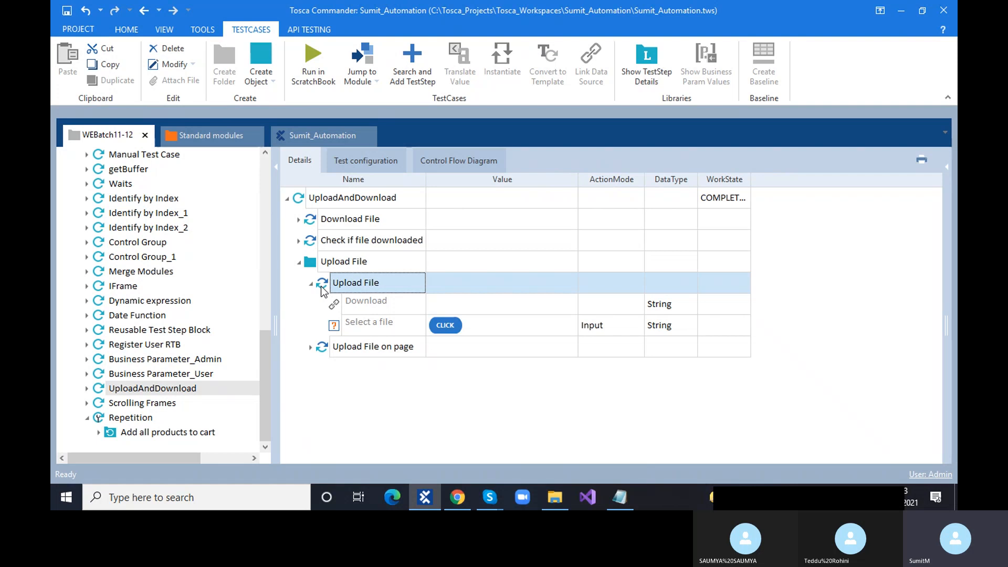
pyautogui.press('F6')
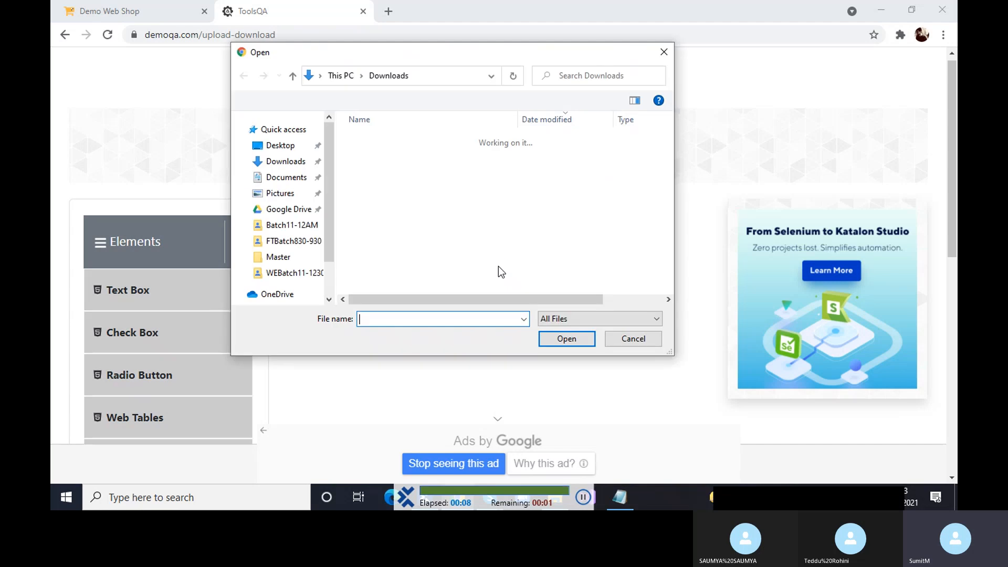
# - Cancel the browser's file selection dialog and close the ScratchBook results window in Tosca Commander
pyautogui.click(638, 340)
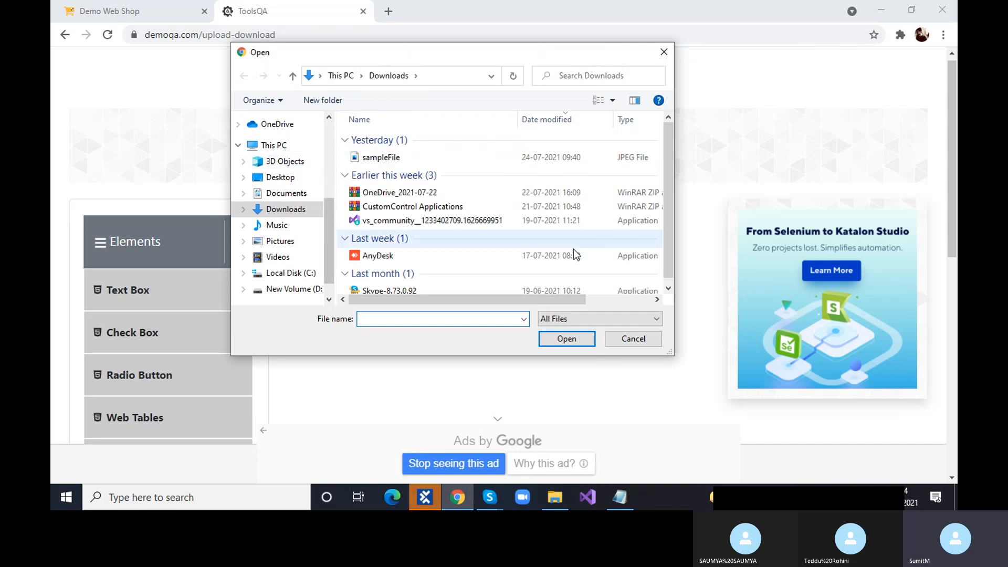
pyautogui.click(634, 339)
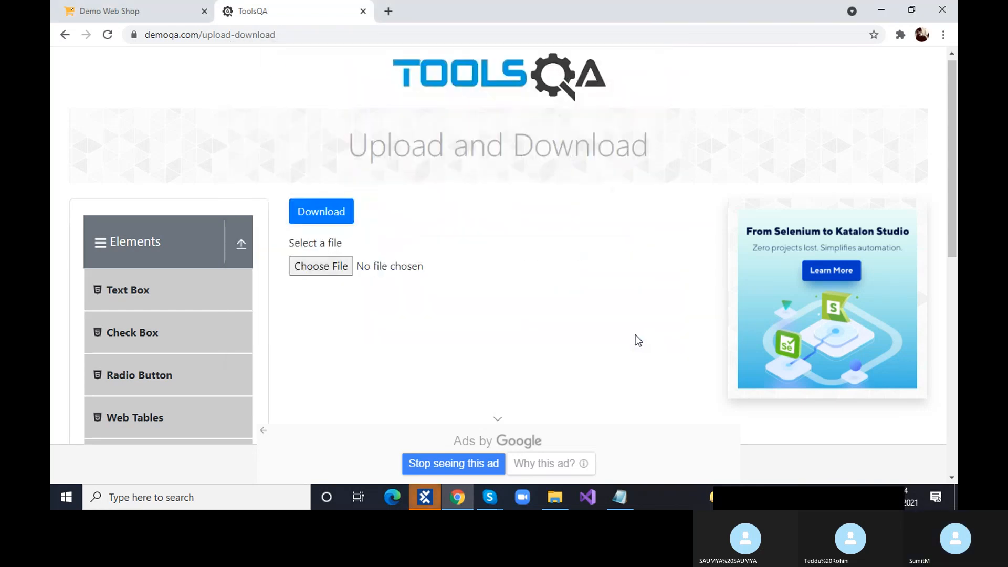
pyautogui.click(431, 496)
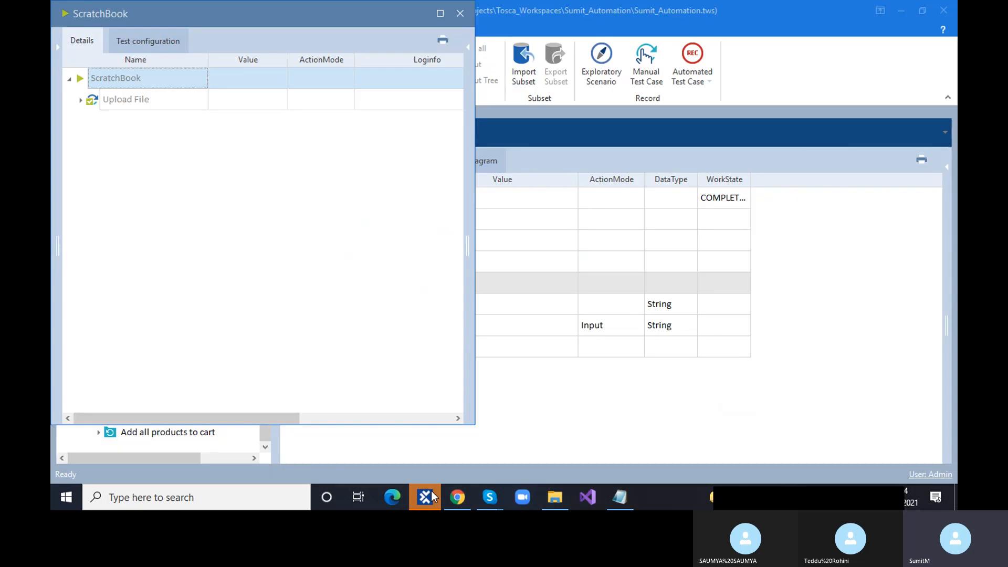
pyautogui.click(460, 13)
pyautogui.click(458, 496)
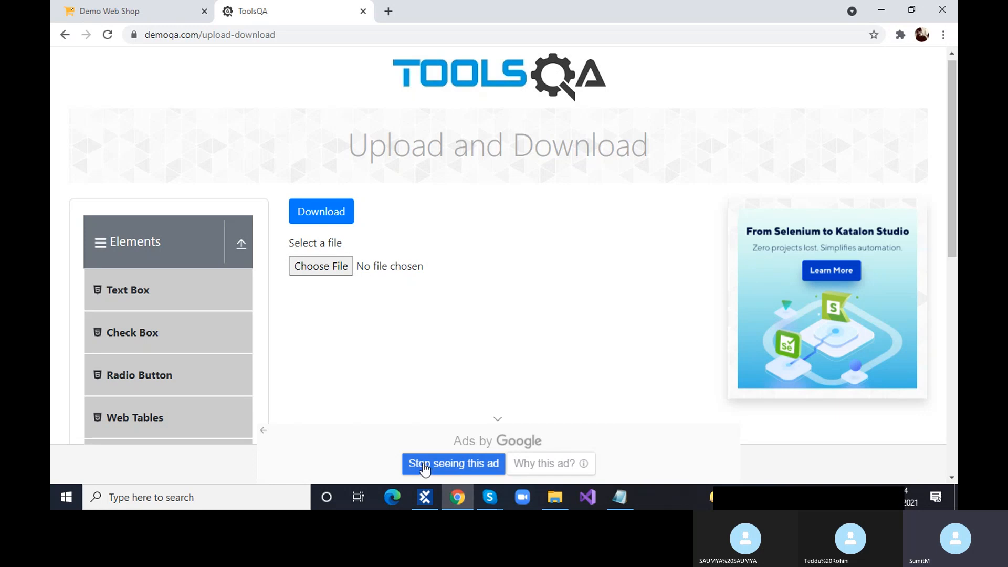
pyautogui.click(424, 496)
# - Set the Select a file value in the Upload File step to {CLICK[-10%]}
pyautogui.click(477, 325)
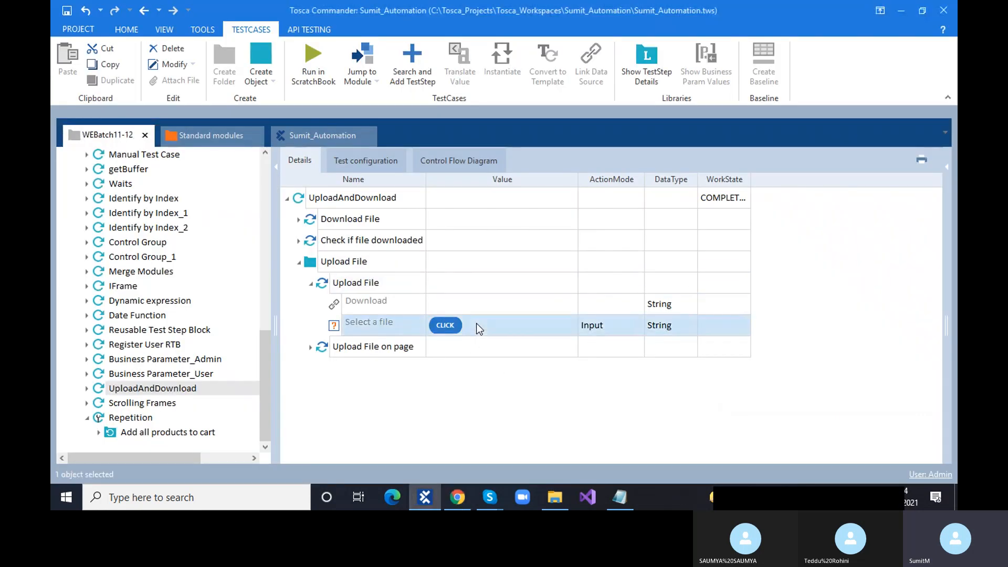
pyautogui.click(477, 324)
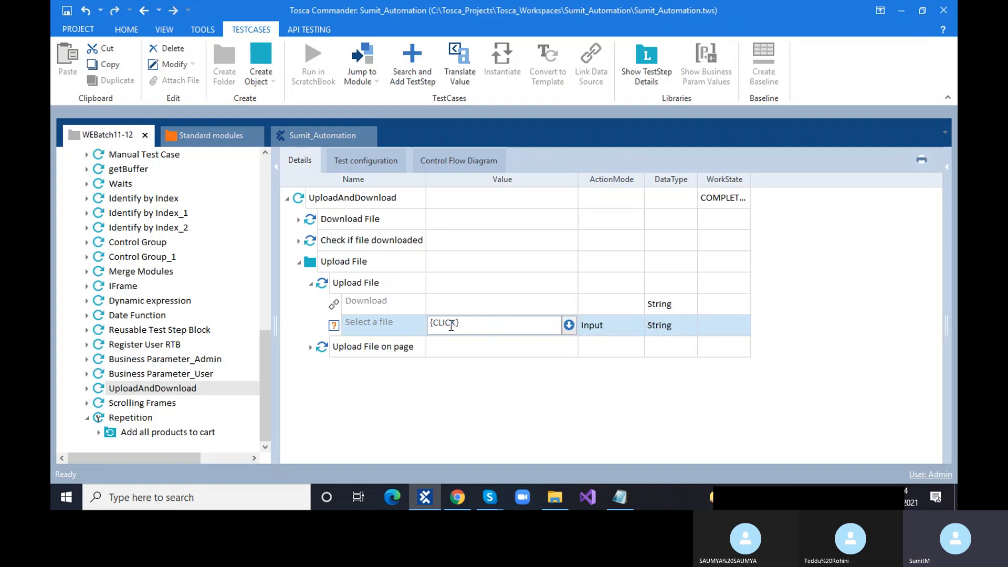
pyautogui.click(457, 323)
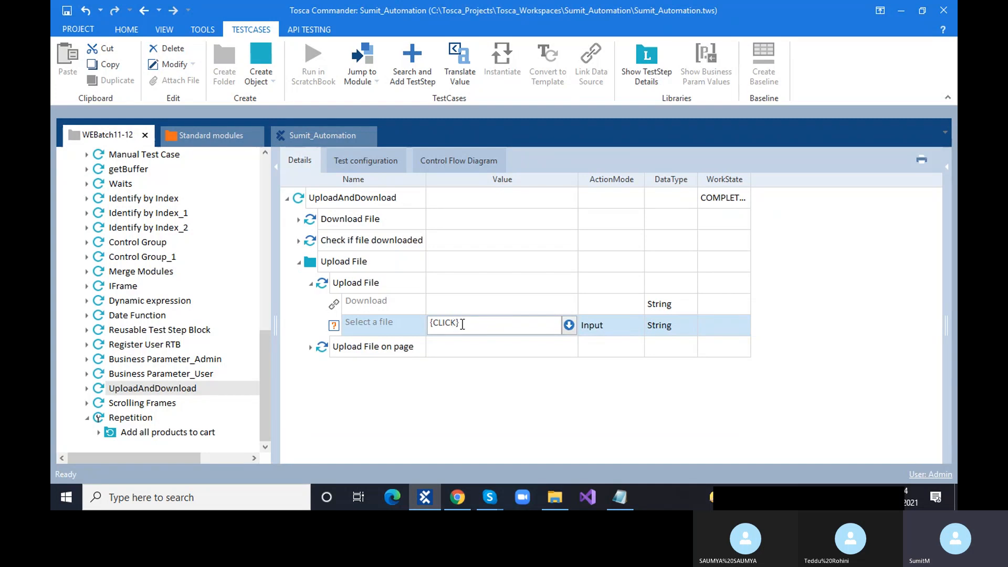
pyautogui.write('[][')
pyautogui.press('BackSpace')
pyautogui.write('-10')
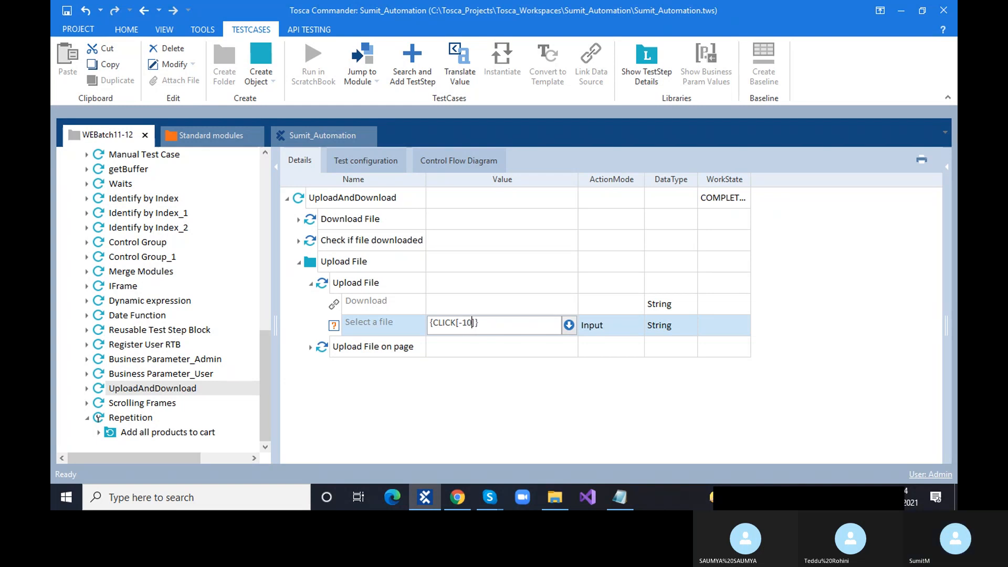
pyautogui.write('%')
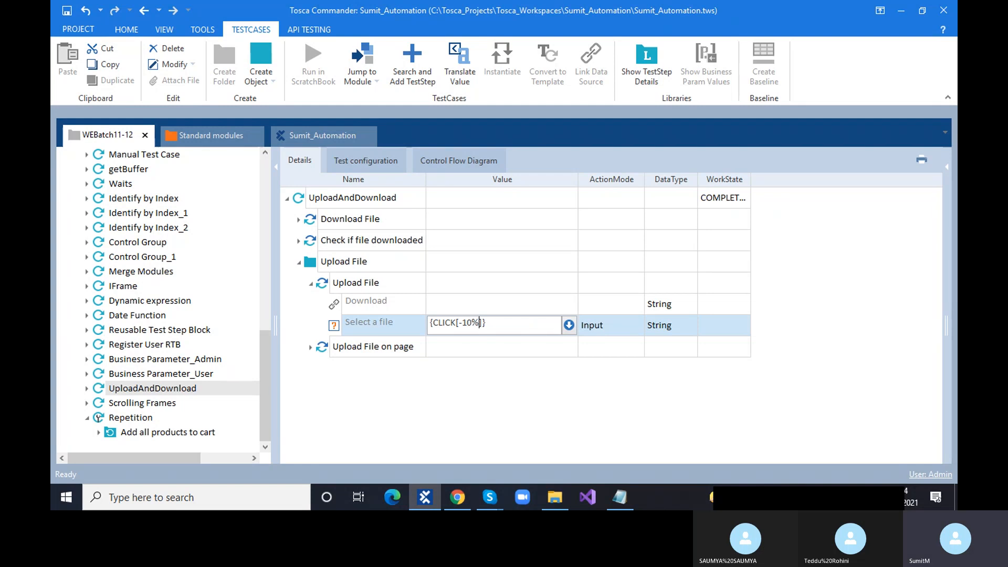
pyautogui.moveTo(455, 323); pyautogui.dragTo(431, 323)
pyautogui.click(467, 323)
pyautogui.press('BackSpace')
pyautogui.write('+')
pyautogui.press('BackSpace')
pyautogui.write('-')
pyautogui.click(392, 408)
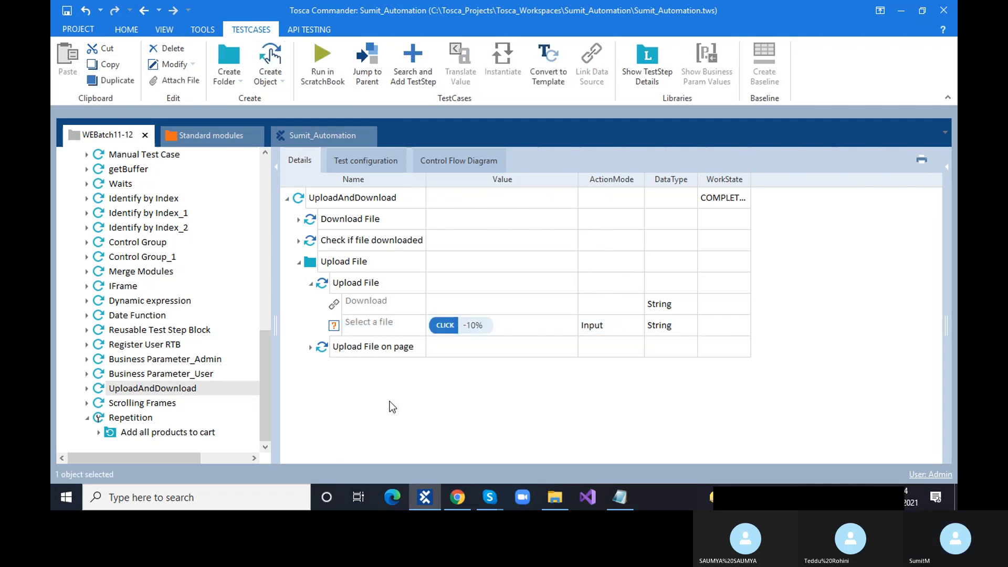
# - Run the Upload File test step with the offset click in ScratchBook and close the results window
pyautogui.click(322, 283)
pyautogui.press('F6')
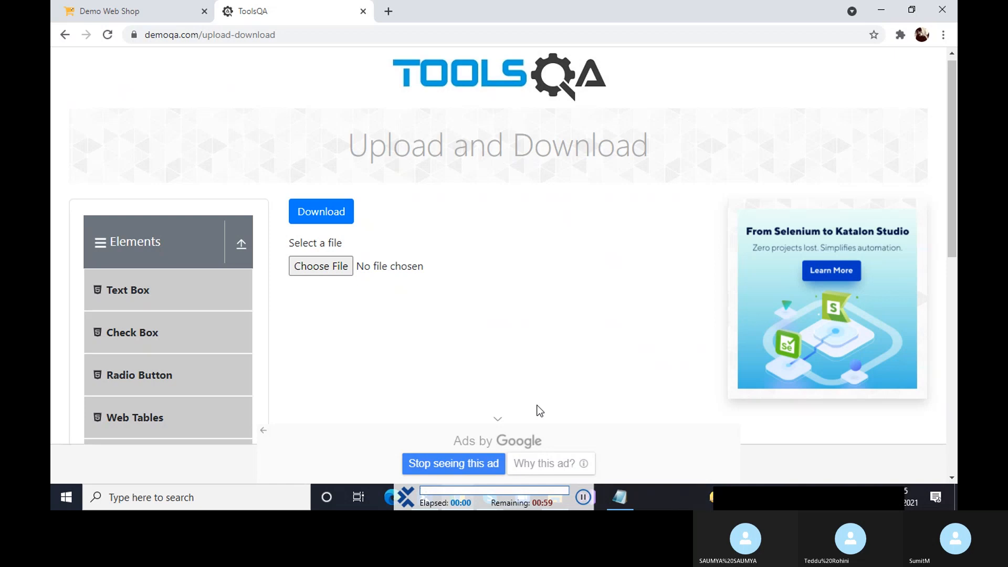
pyautogui.click(248, 267)
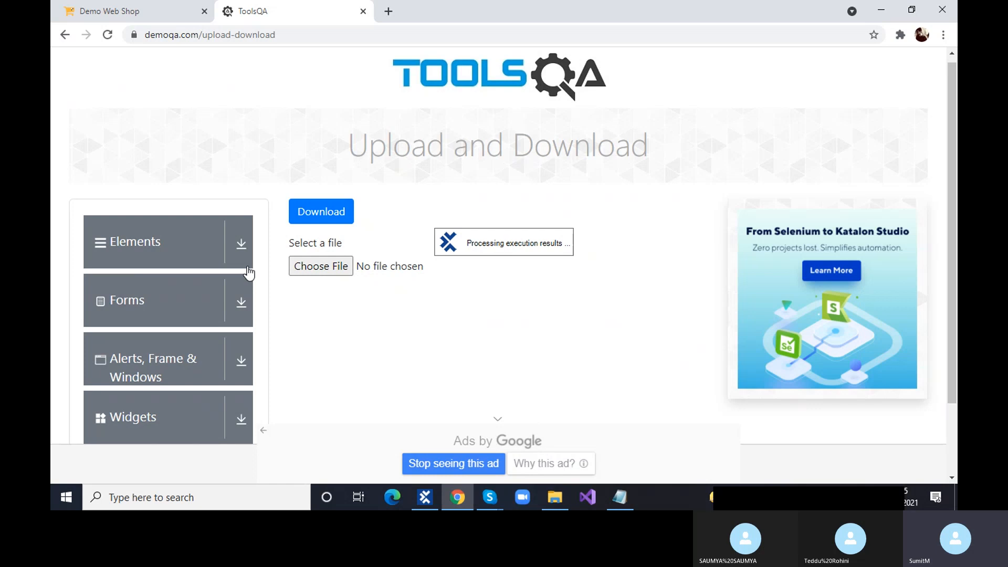
pyautogui.click(425, 498)
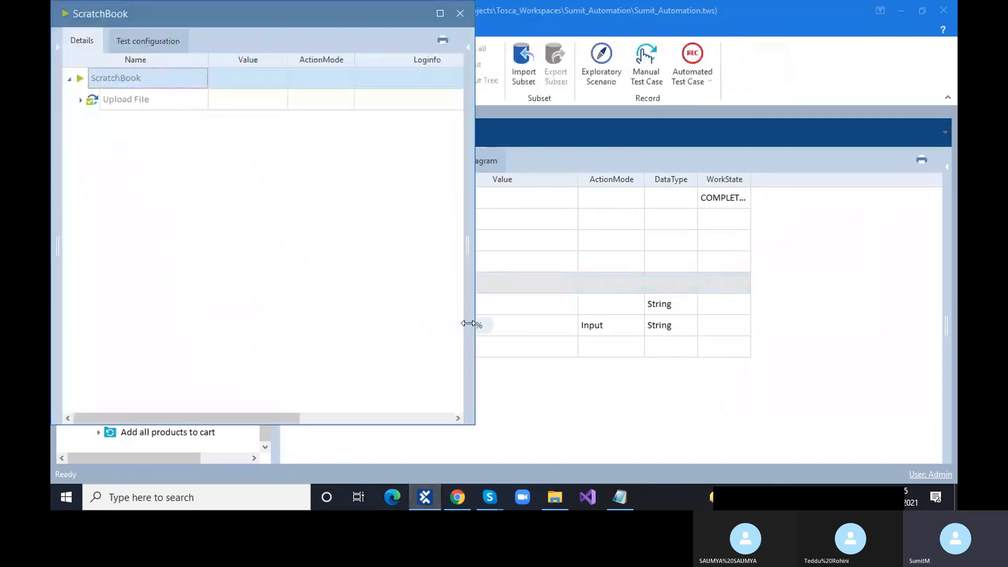
pyautogui.click(459, 12)
# - Change the Select a file value to {CLICK[-5%]} and select the Upload File test step
pyautogui.click(475, 319)
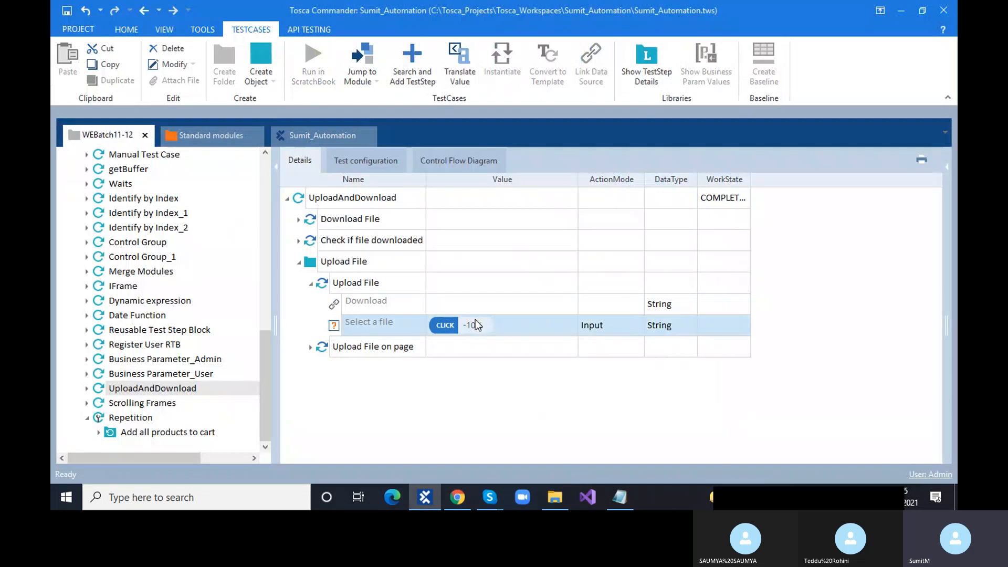
pyautogui.click(475, 320)
pyautogui.press('BackSpace')
pyautogui.press('BackSpace')
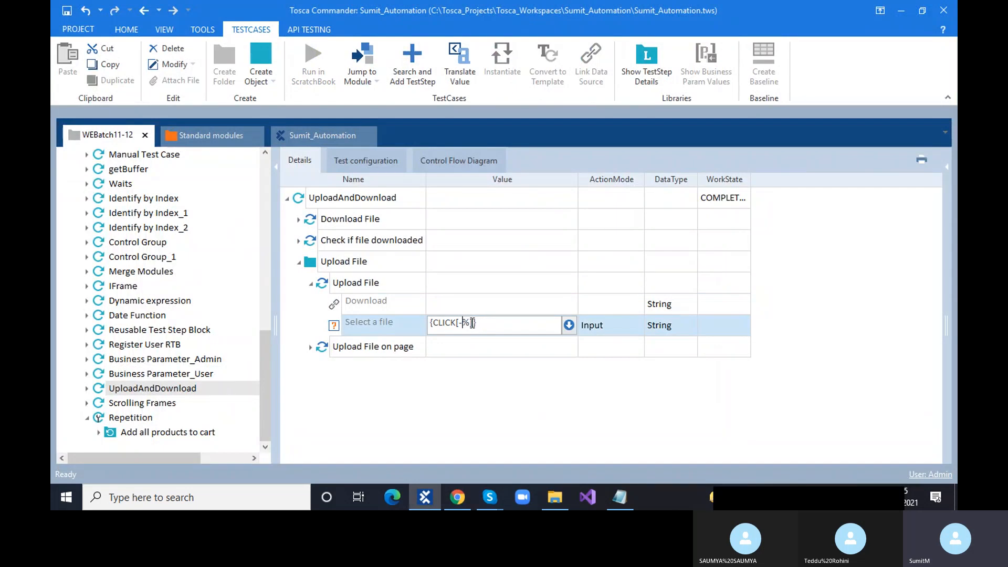
pyautogui.write('5')
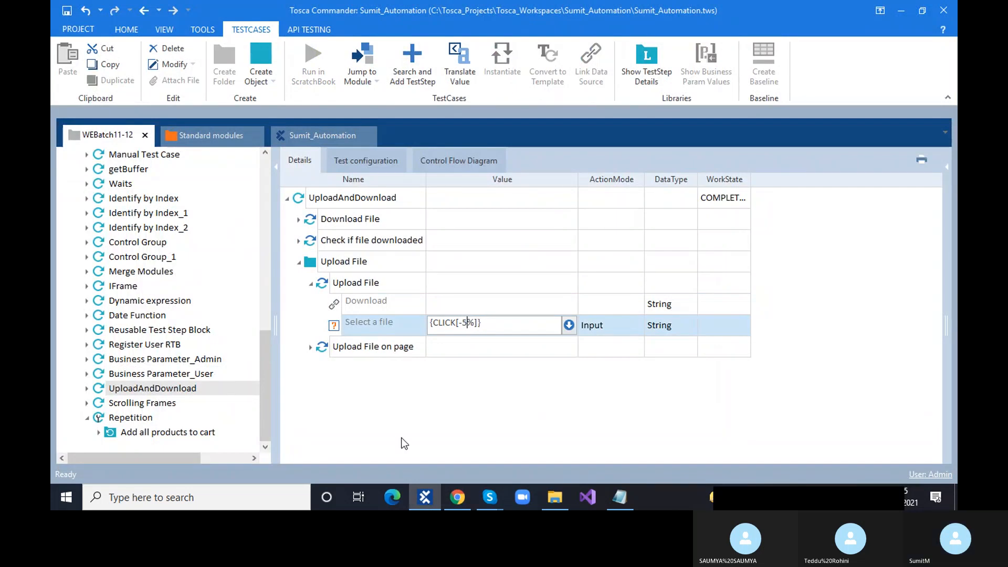
pyautogui.click(385, 347)
pyautogui.click(325, 285)
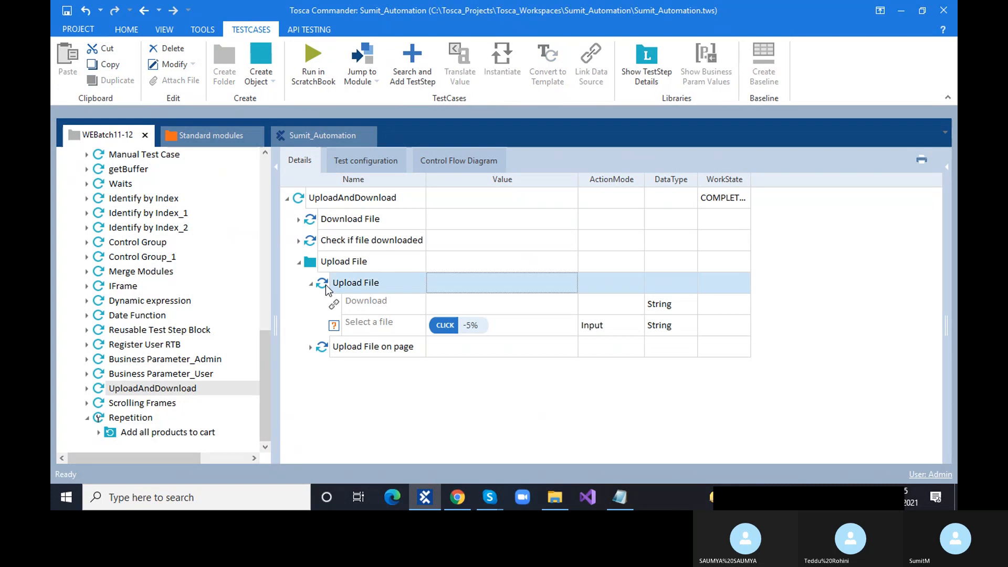
# - Run the Upload File test step in ScratchBook with the -5% click offset, and close the results window
pyautogui.press('F6')
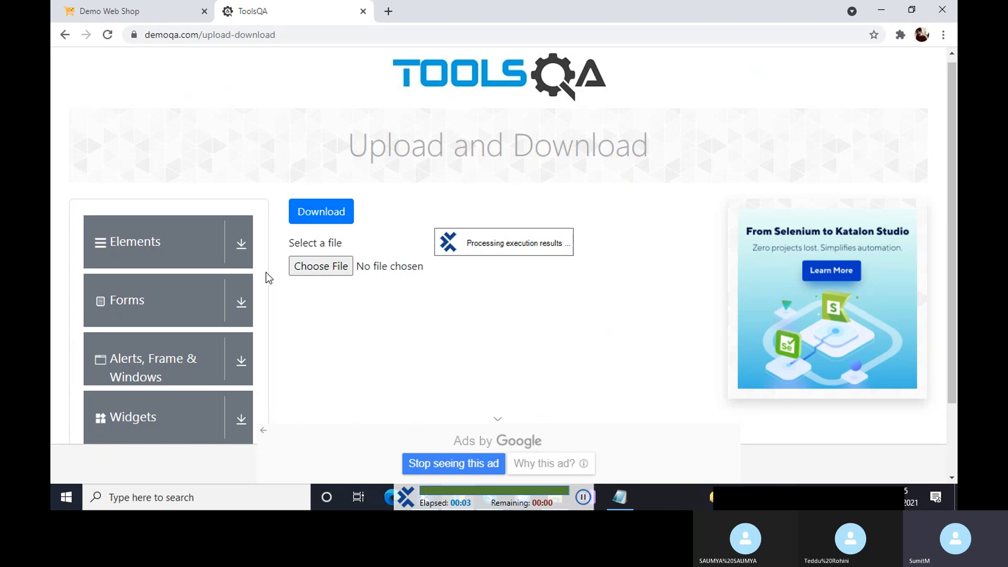
pyautogui.click(427, 496)
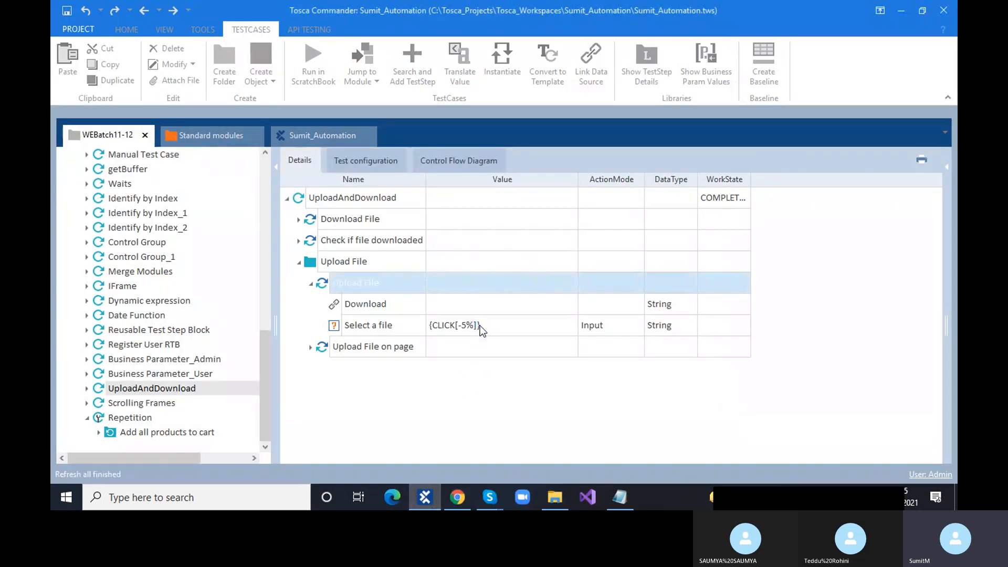
pyautogui.click(467, 324)
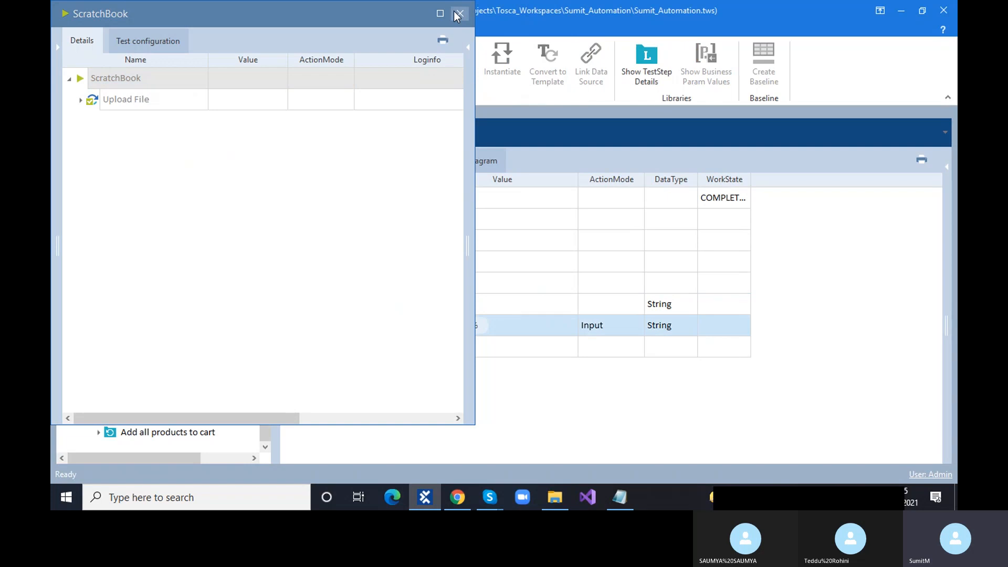
# - Set the Select a file value in the Upload File step to {CLICK[-3%]}
pyautogui.click(466, 322)
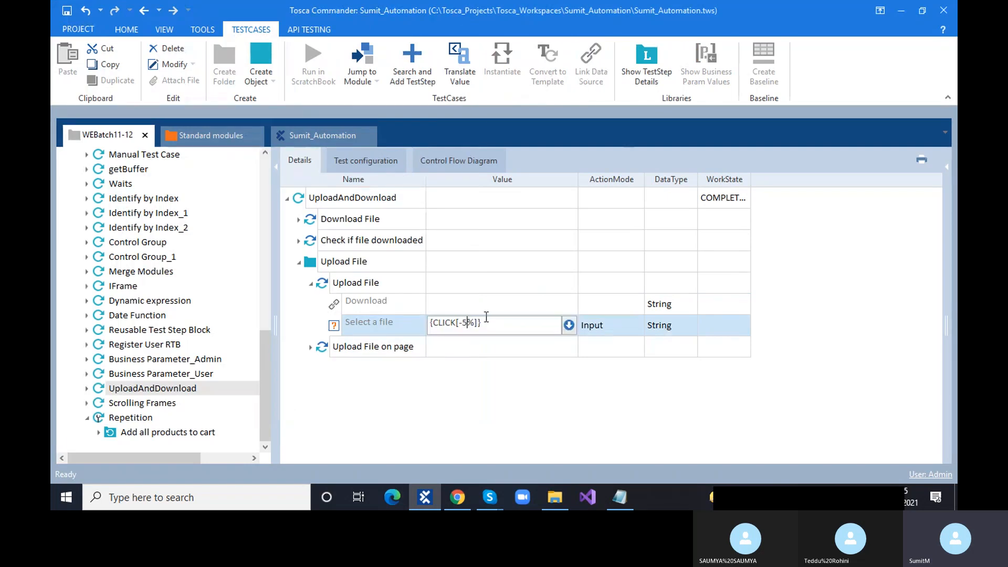
pyautogui.press('BackSpace')
pyautogui.write('3')
pyautogui.press('Return')
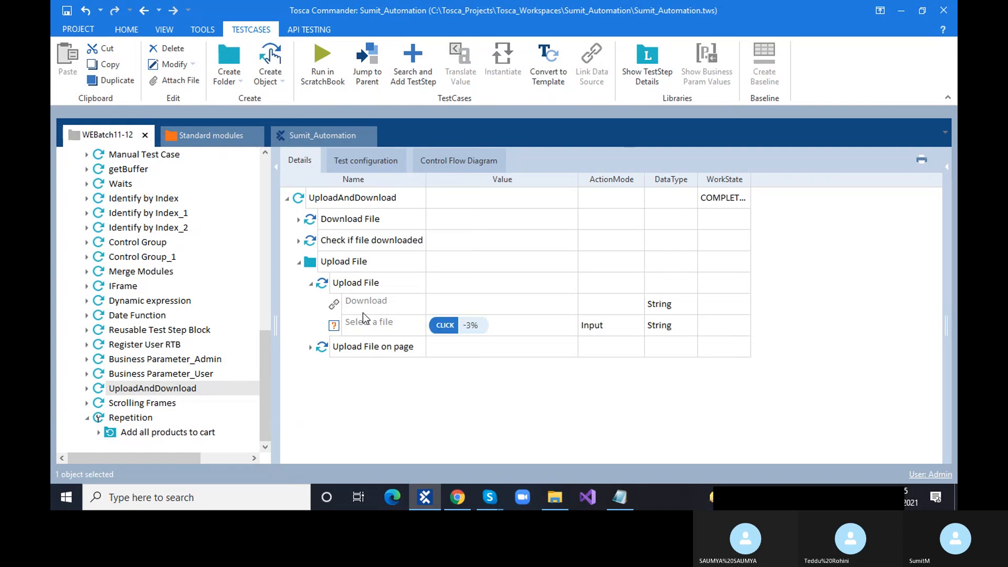
# - Run the Upload File test step in ScratchBook with the -3% click offset, and close the results window
pyautogui.click(321, 287)
pyautogui.press('F6')
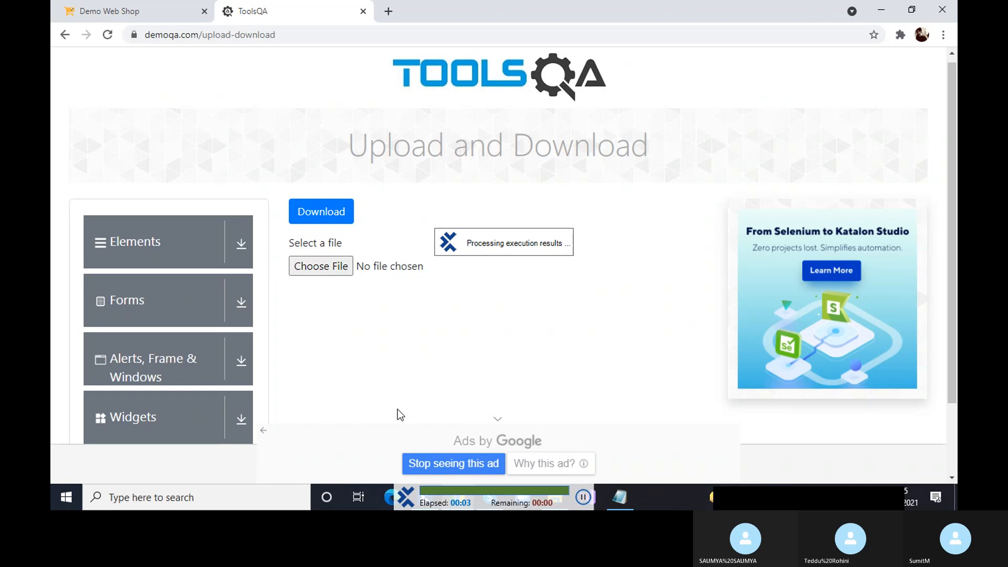
pyautogui.click(418, 504)
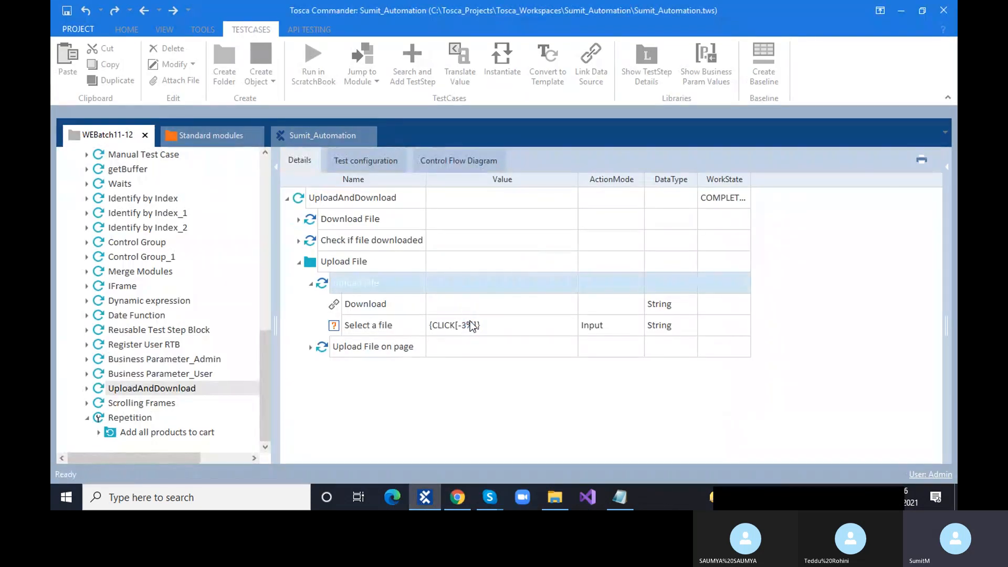
pyautogui.press('F6')
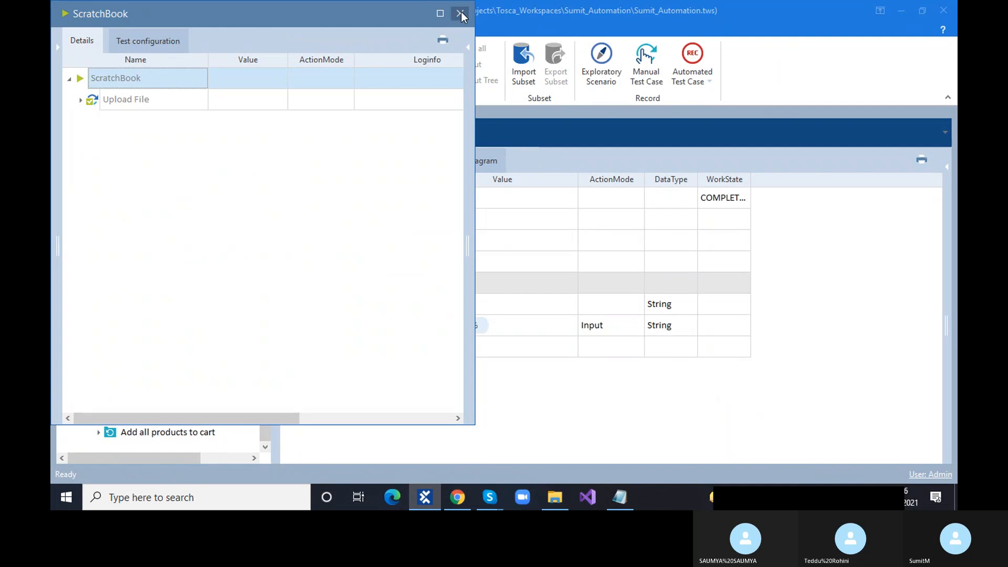
pyautogui.click(461, 12)
# - Set the Select a file value in the Upload File step to {CLICK[-1%]}
pyautogui.click(471, 324)
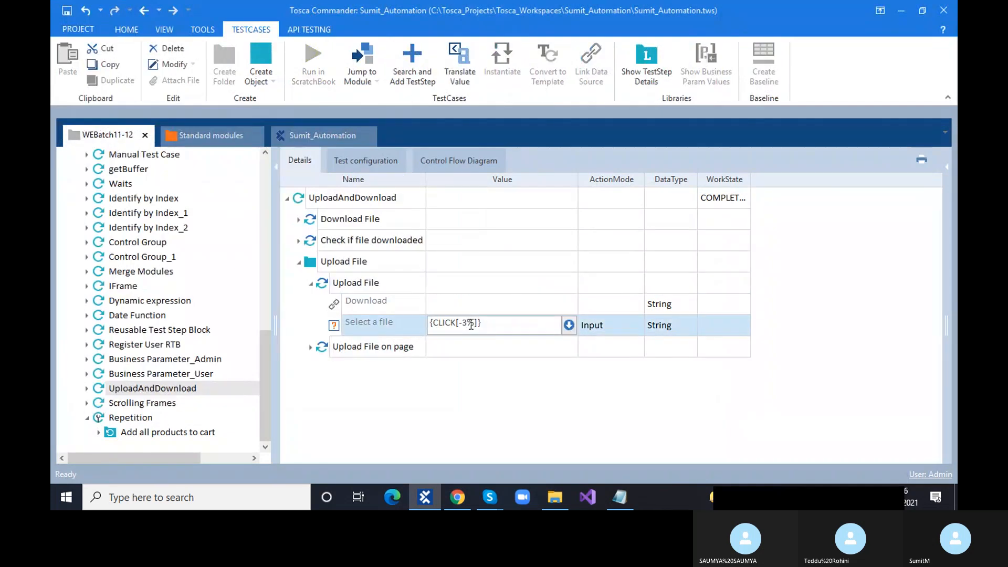
pyautogui.press('BackSpace')
pyautogui.press('BackSpace')
pyautogui.write('1%')
pyautogui.press('Return')
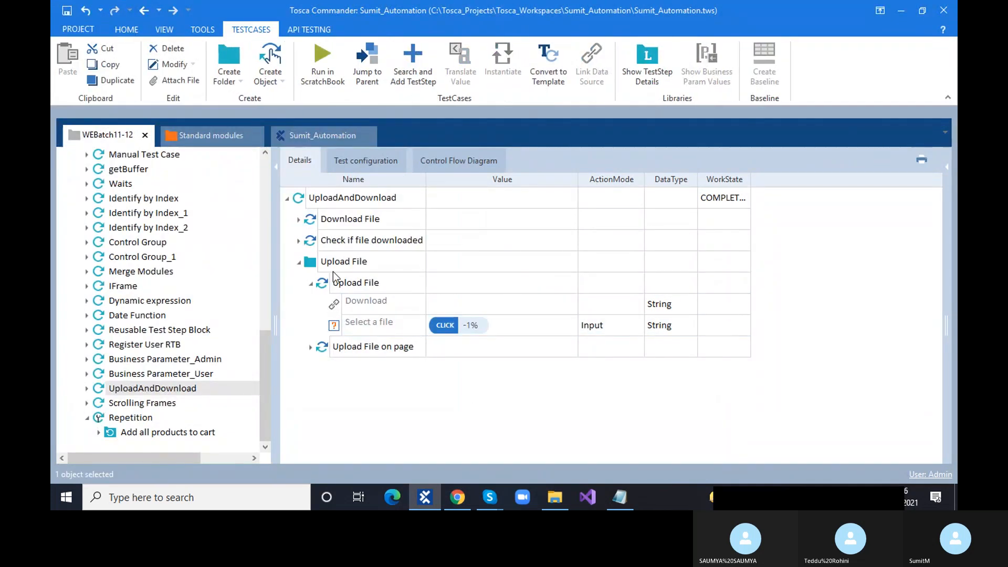
# - Run the Upload File test step in ScratchBook with the -1% click offset, and close the results window
pyautogui.click(324, 286)
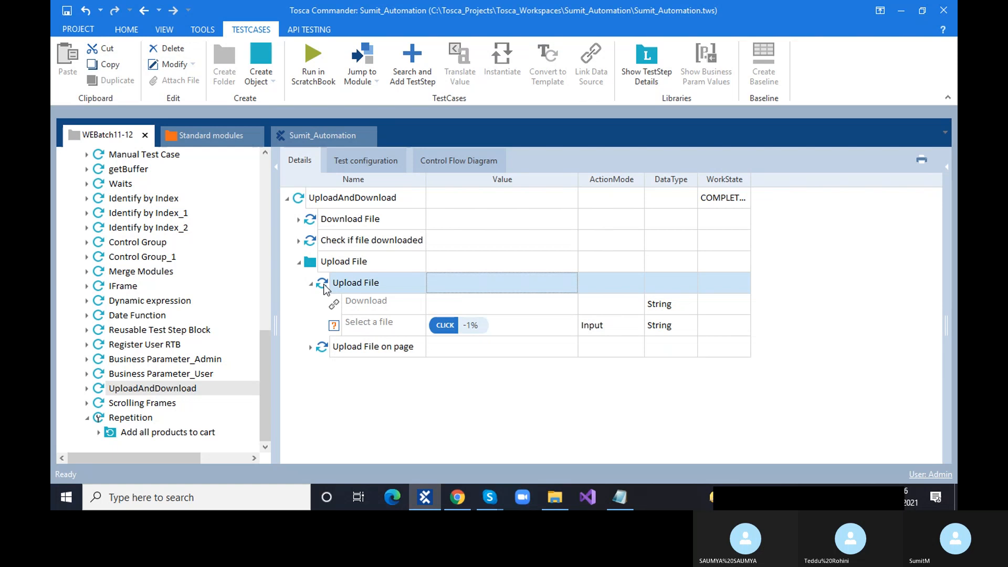
pyautogui.press('F6')
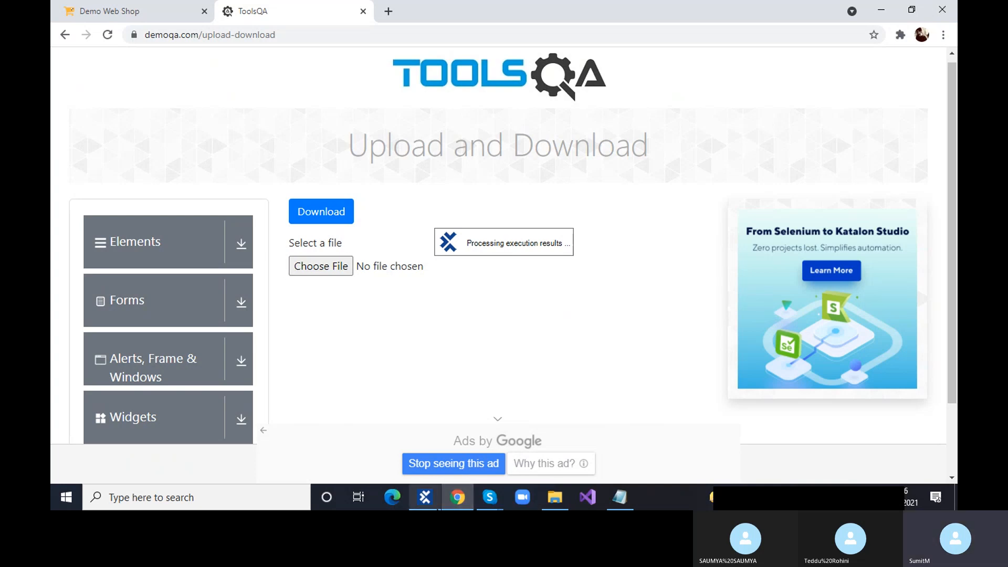
pyautogui.click(438, 507)
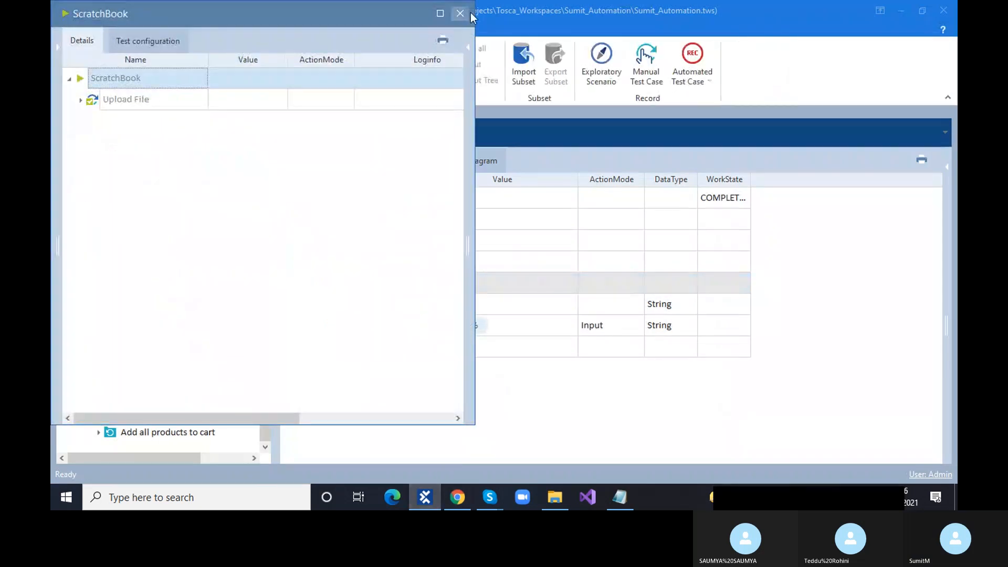
pyautogui.click(467, 13)
# - Set the Select a file value in the Upload File step to {CLICK[0%]}
pyautogui.click(471, 328)
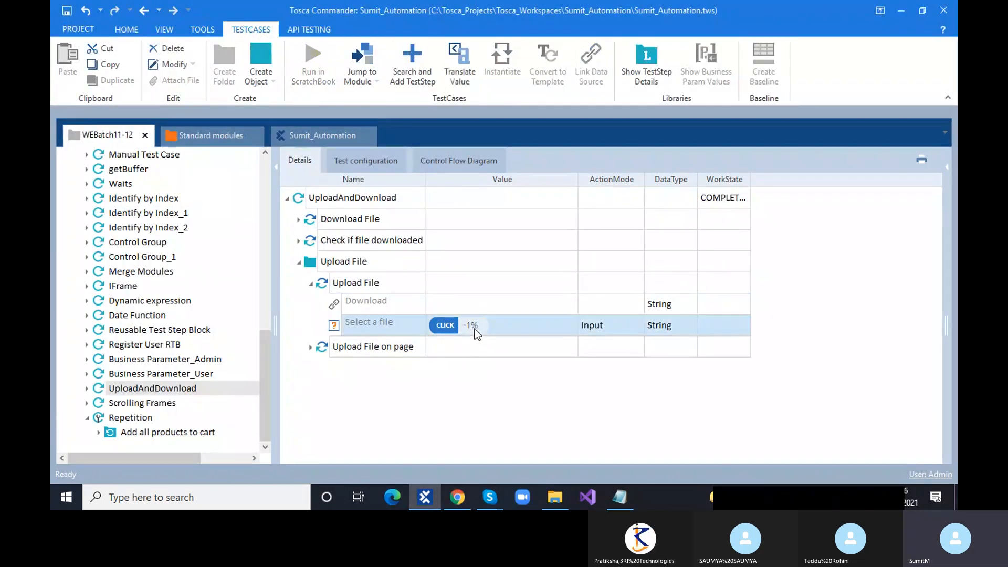
pyautogui.press('BackSpace')
pyautogui.press('BackSpace')
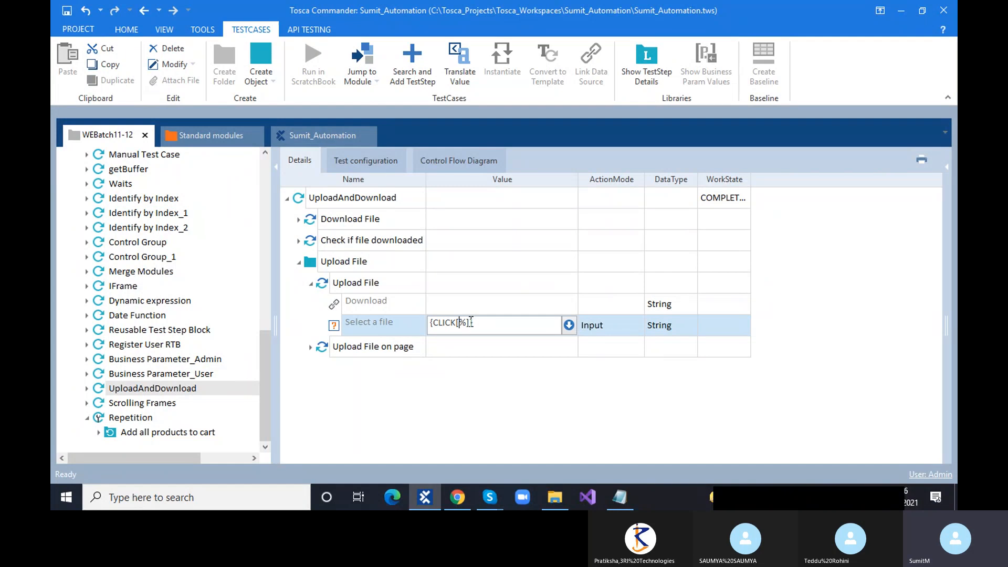
pyautogui.write('0')
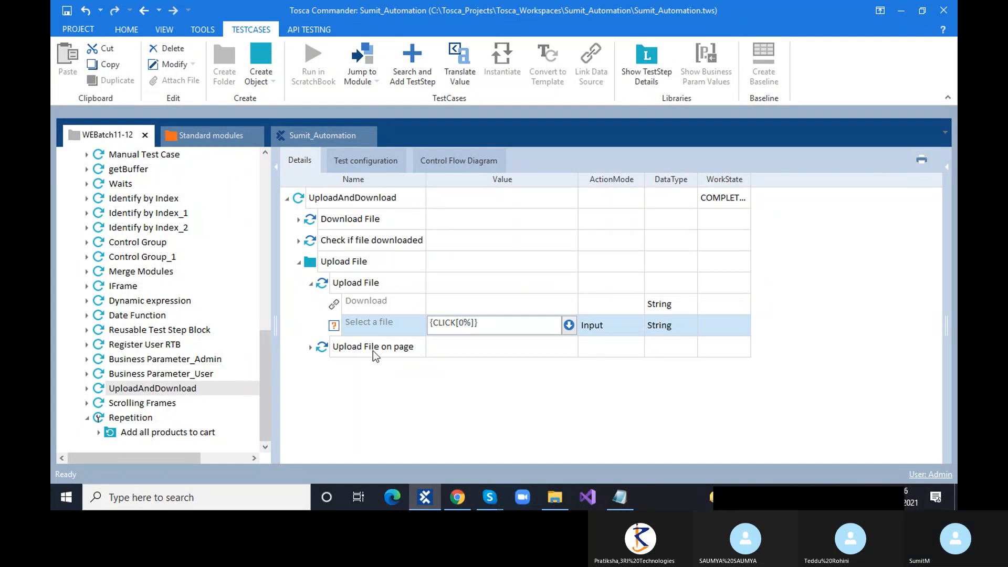
pyautogui.press('Return')
# - Run the Upload File test step in ScratchBook with the 0% click offset on the Choose File control
pyautogui.click(324, 286)
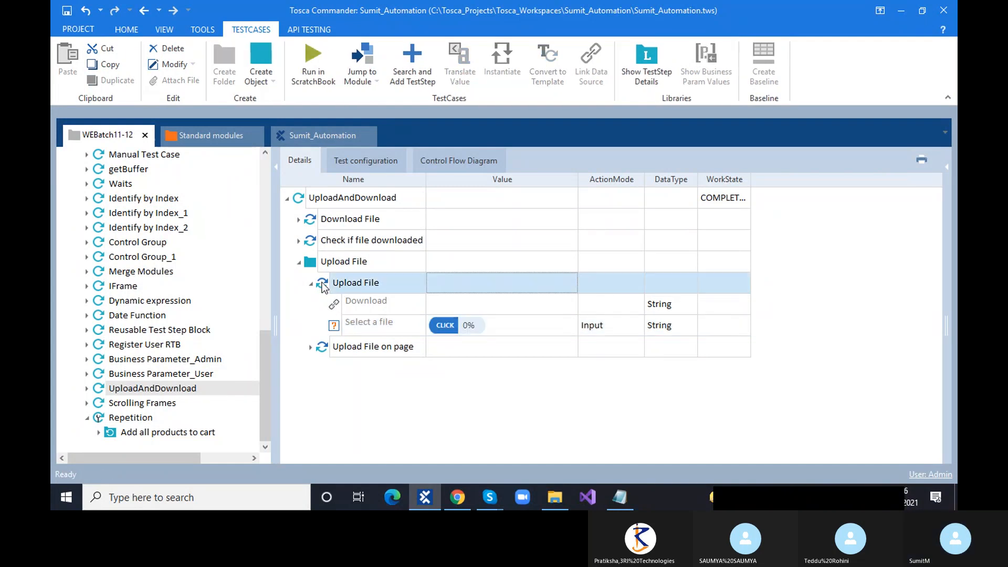
pyautogui.press('F6')
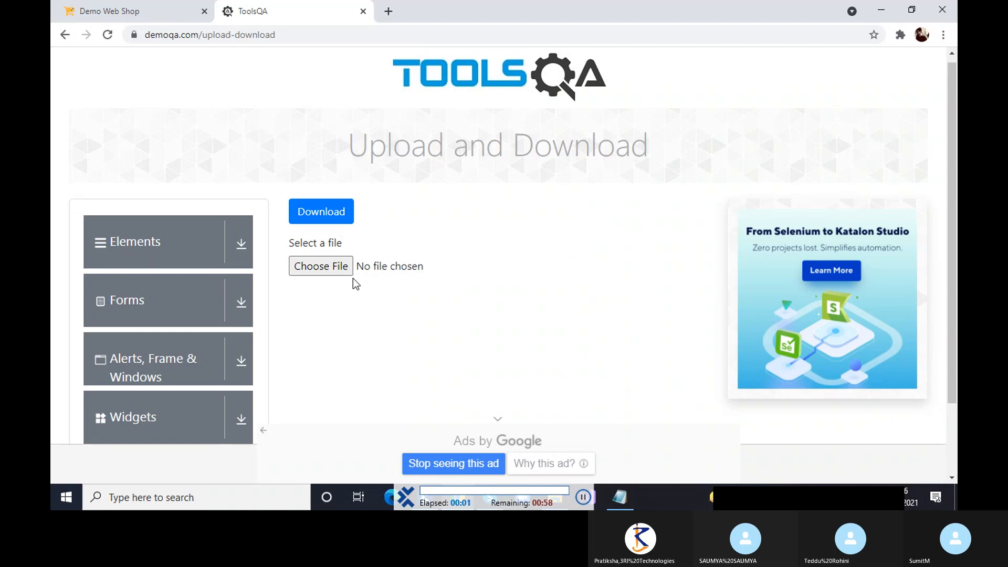
pyautogui.click(291, 270)
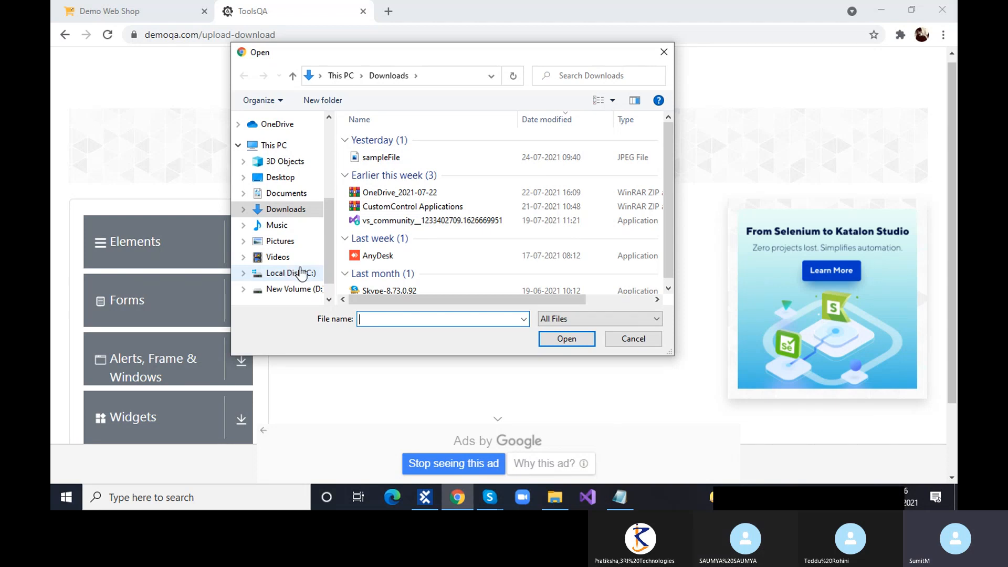
# - Cancel the browser's file selection dialog, and close the ScratchBook results window in Tosca Commander
pyautogui.click(633, 338)
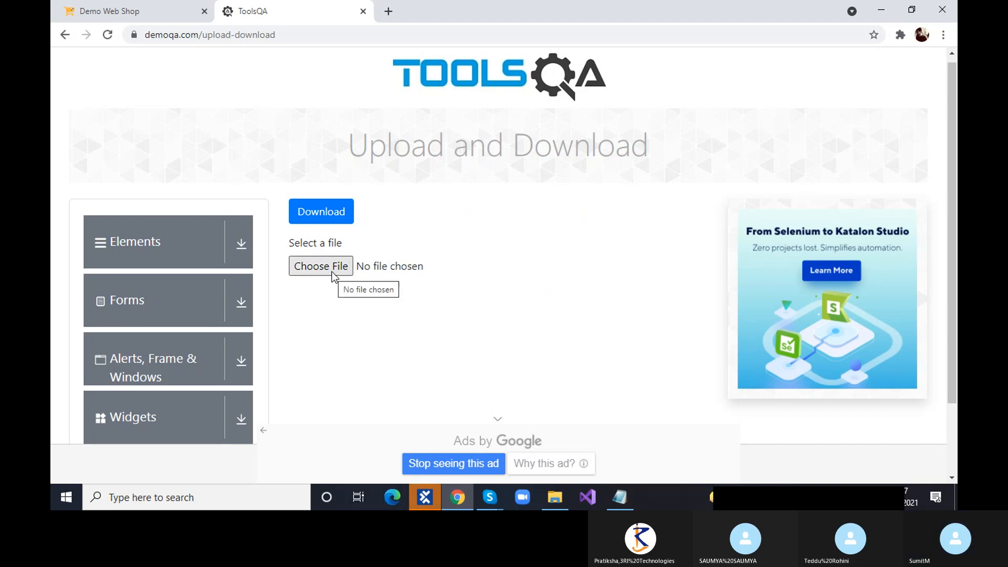
pyautogui.click(425, 497)
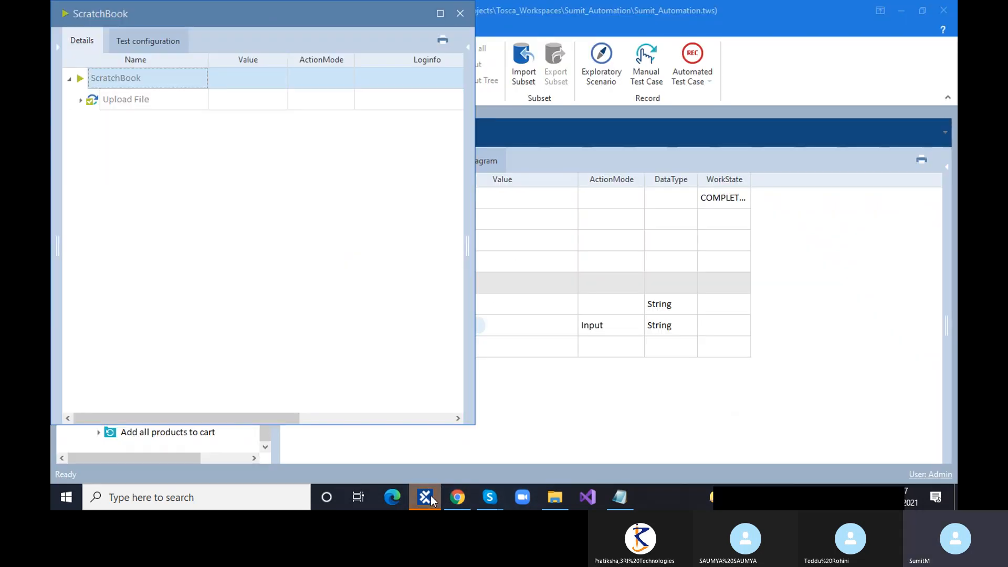
pyautogui.click(460, 13)
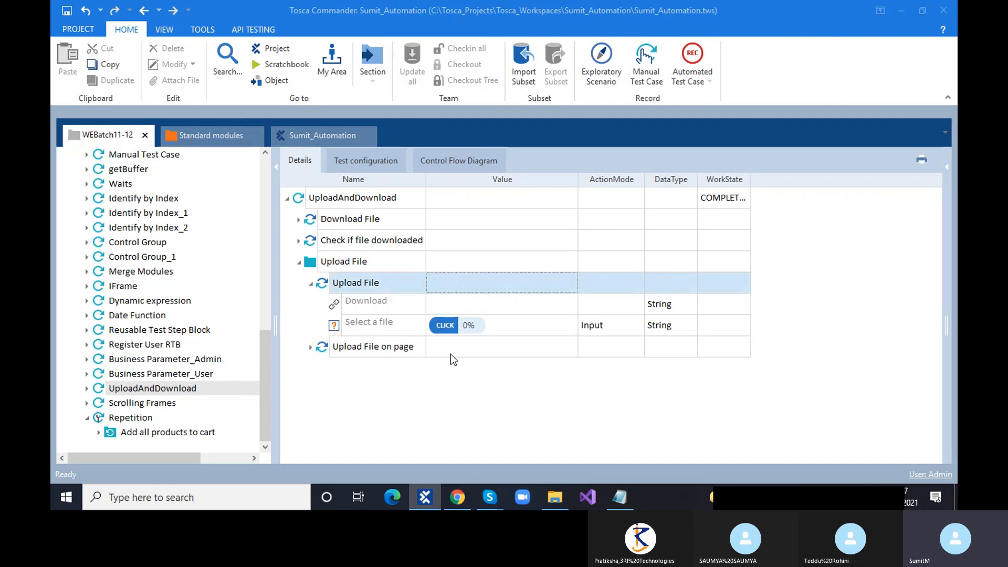
# - Set the Select a file value in the Upload File step to {CLICK[5%]}
pyautogui.click(464, 325)
pyautogui.click(465, 325)
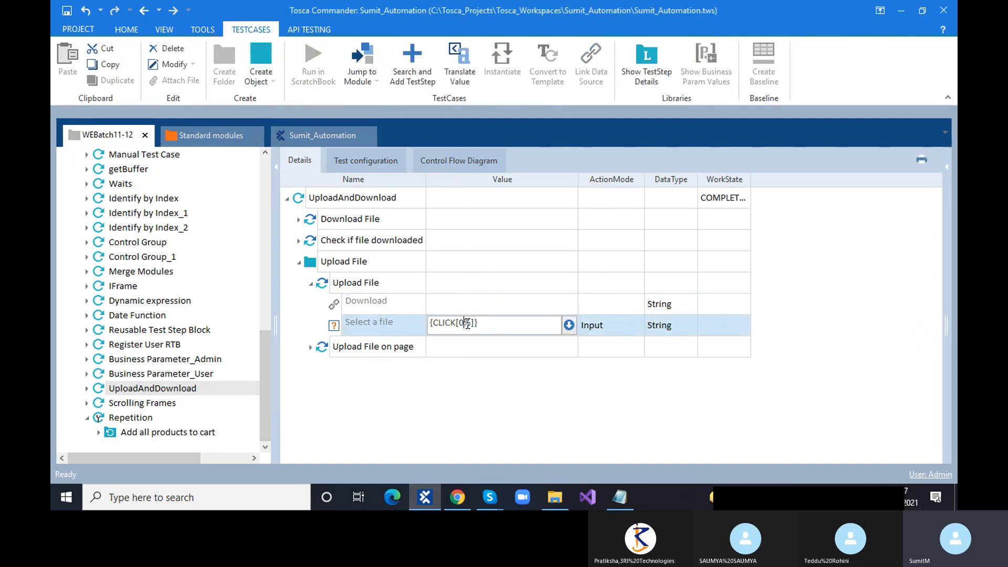
pyautogui.press('BackSpace')
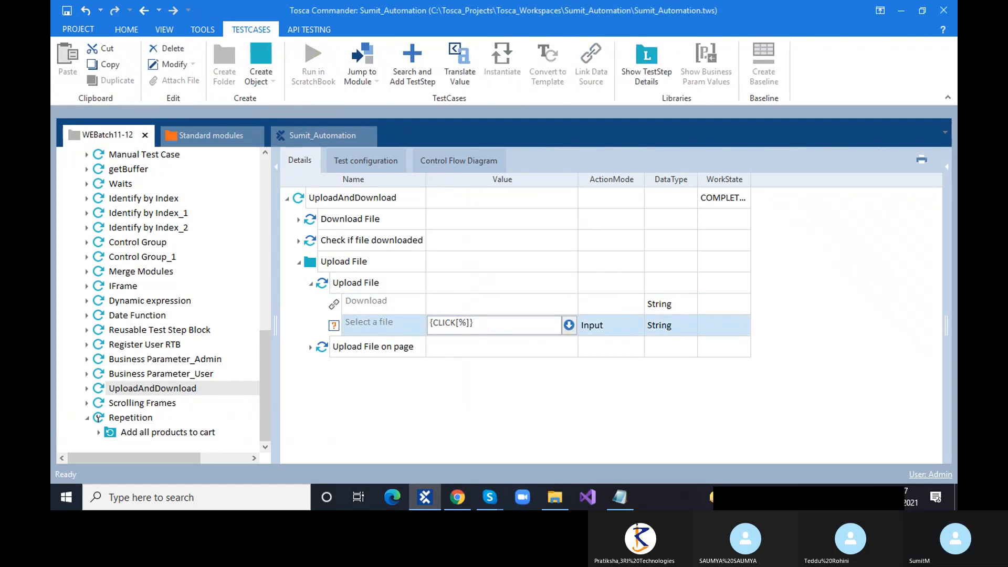
pyautogui.write('5')
pyautogui.click(476, 360)
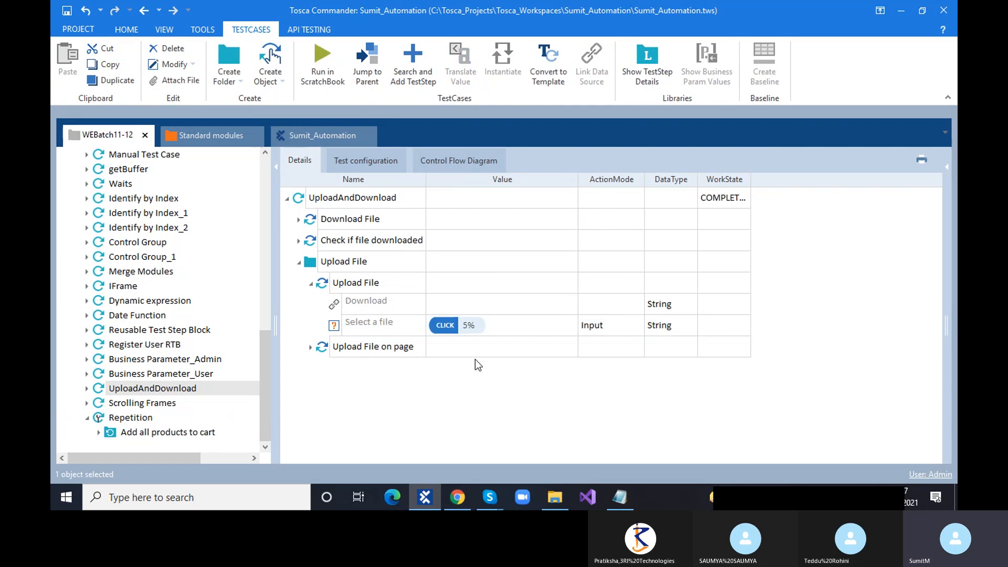
# - Run the Upload File test step in ScratchBook with the 5% click offset on the Choose File control
pyautogui.click(326, 287)
pyautogui.press('F6')
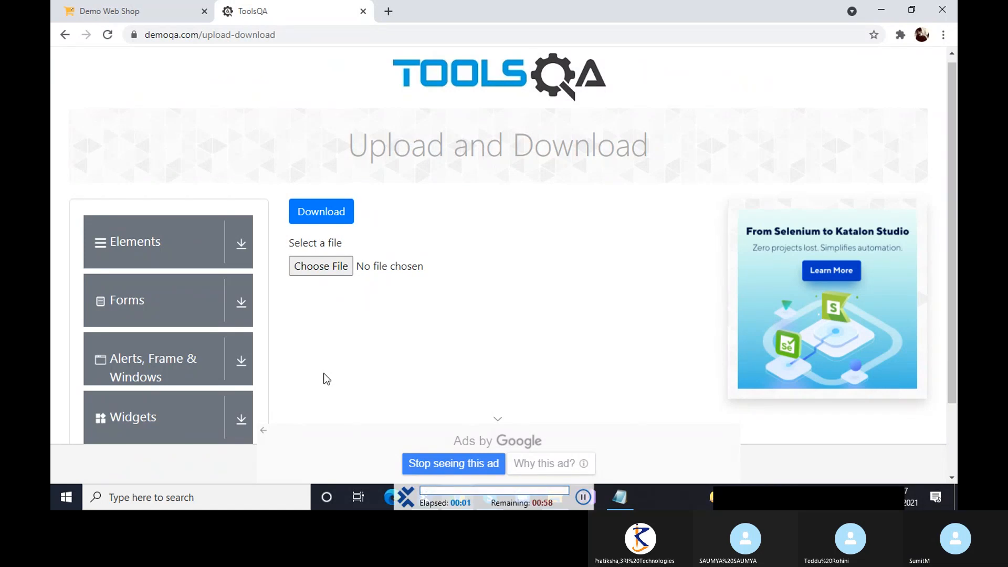
pyautogui.click(311, 267)
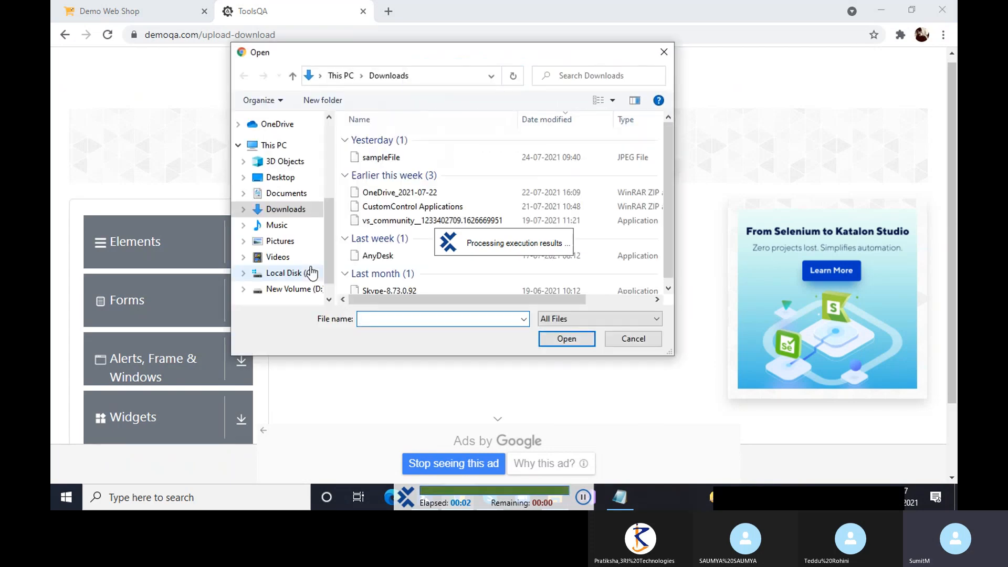
# - Cancel the file selection dialog on the ToolsQA page, and close the ScratchBook results window in Tosca Commander
pyautogui.click(630, 344)
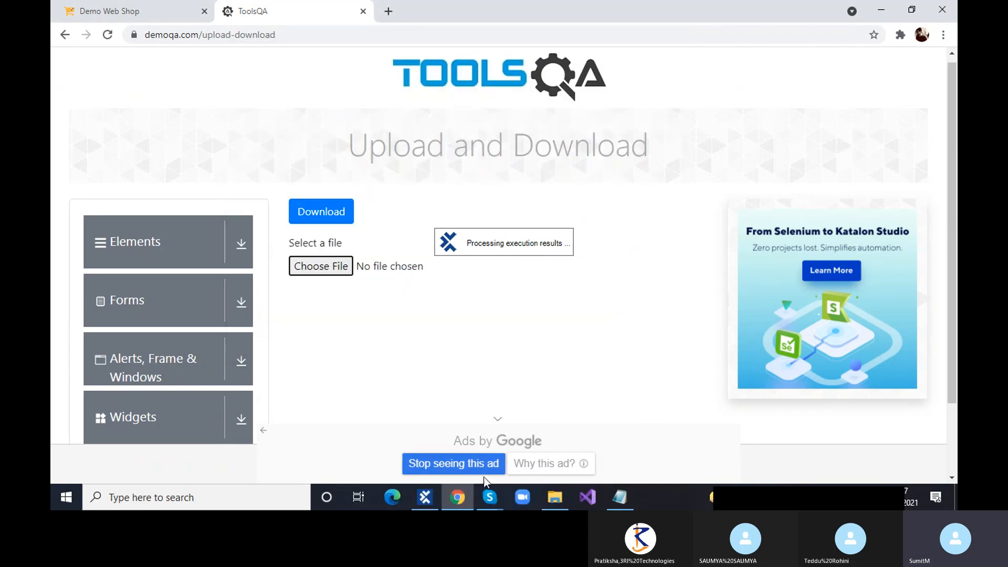
pyautogui.click(436, 503)
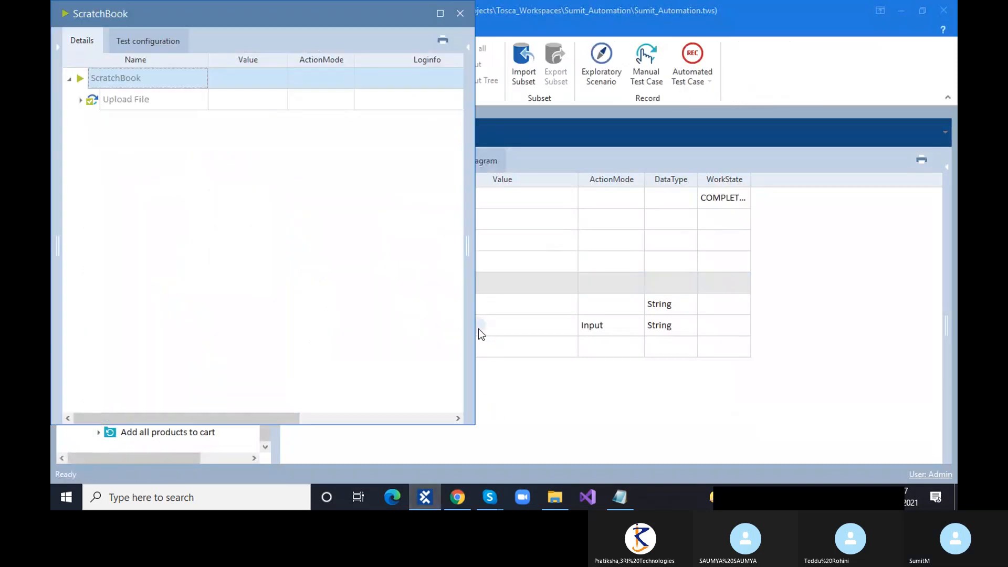
pyautogui.click(463, 13)
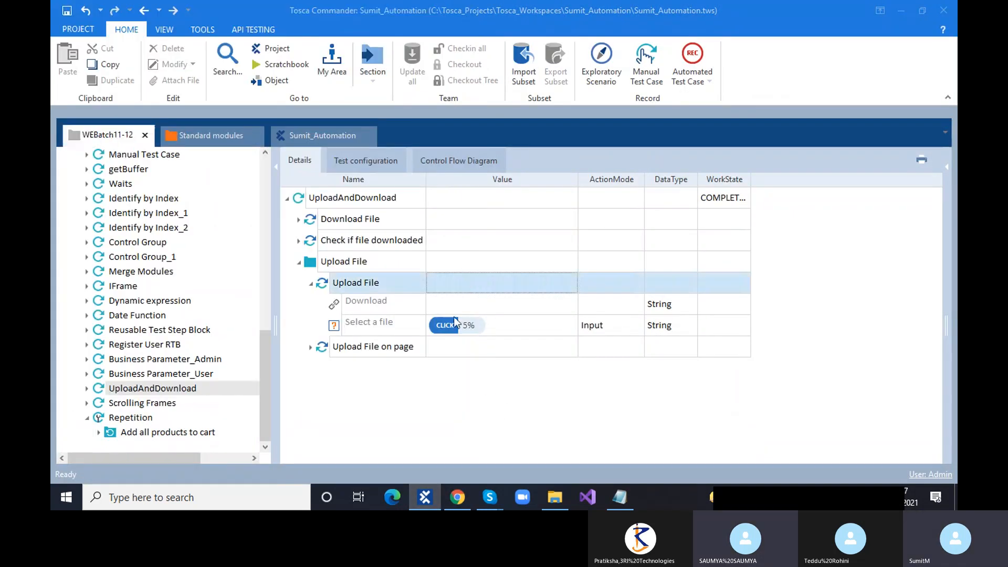
# - Remove the percentage offset from the Select a file value in the Upload File step, leaving {CLICK}
pyautogui.click(487, 323)
pyautogui.click(488, 323)
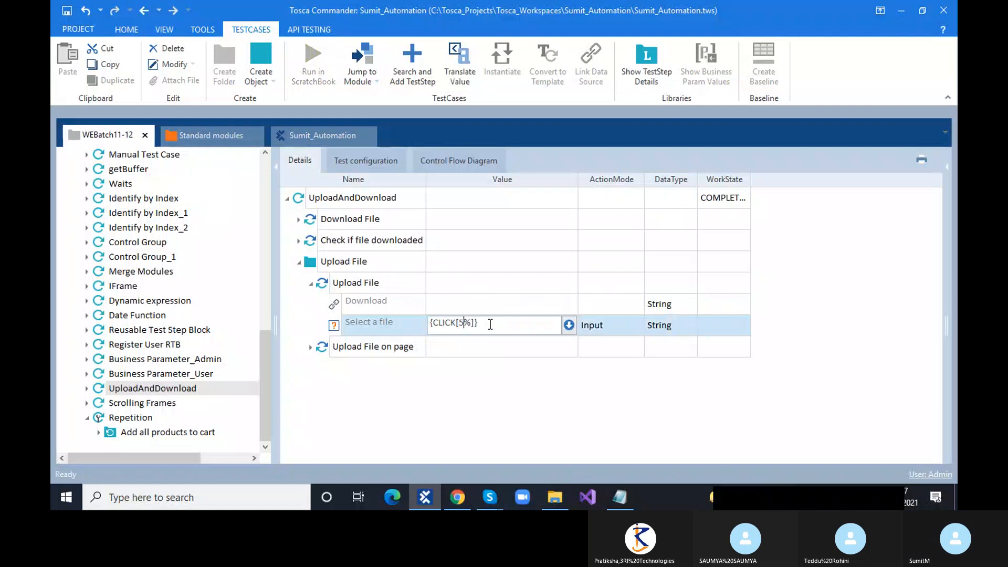
pyautogui.doubleClick(475, 324)
pyautogui.click(474, 324)
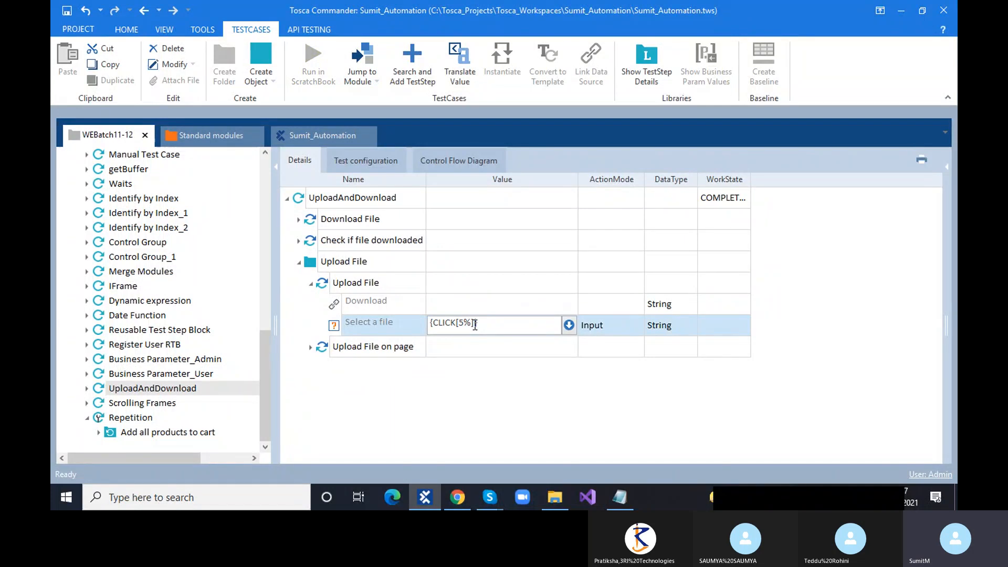
pyautogui.moveTo(476, 324); pyautogui.dragTo(461, 325)
pyautogui.press('BackSpace')
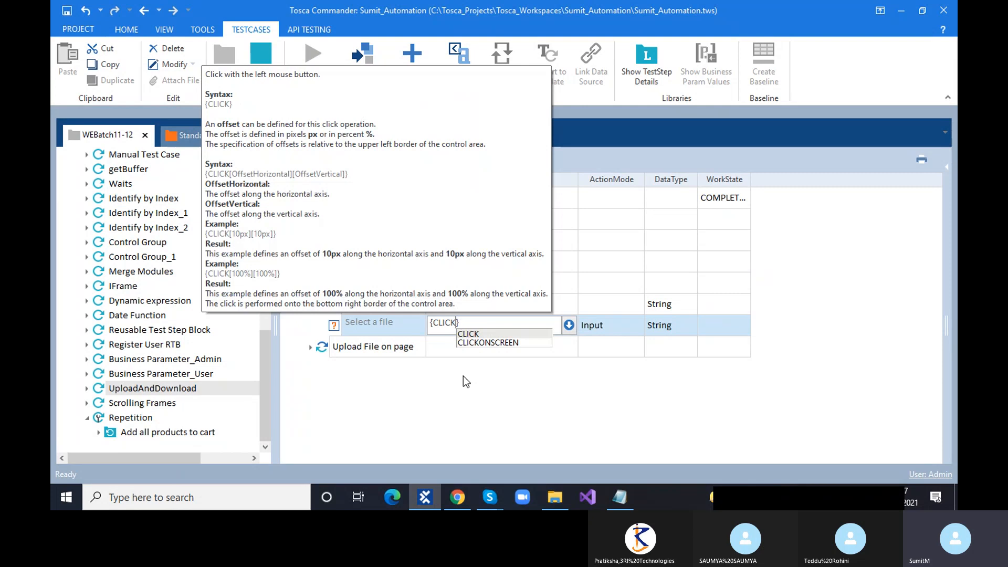
pyautogui.click(468, 410)
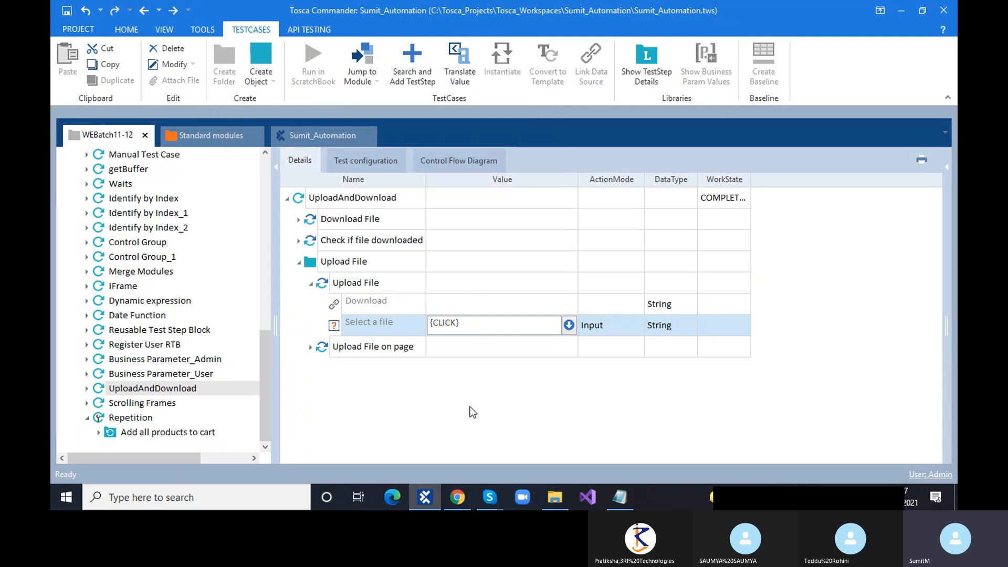
pyautogui.click(336, 329)
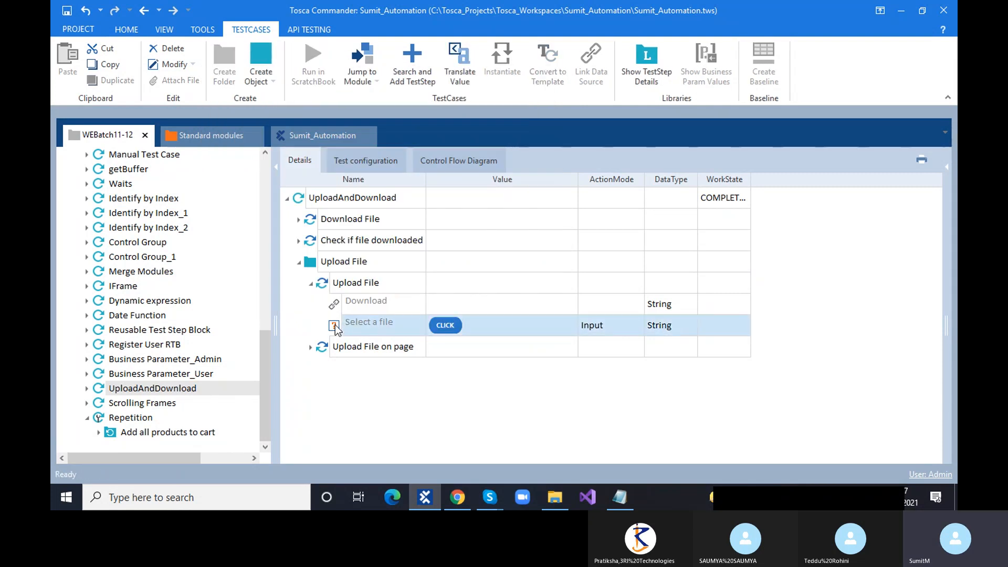
pyautogui.click(457, 496)
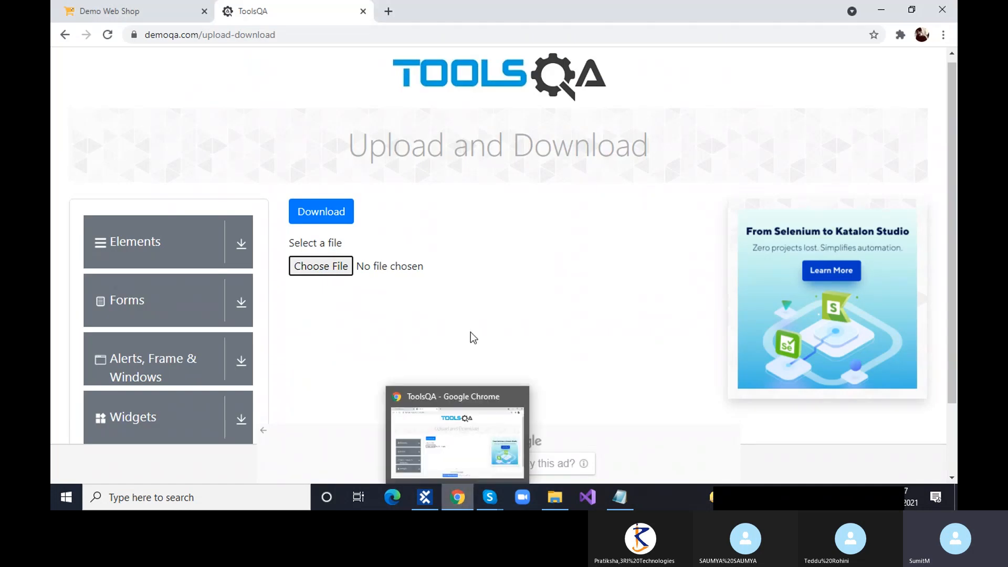
pyautogui.click(619, 496)
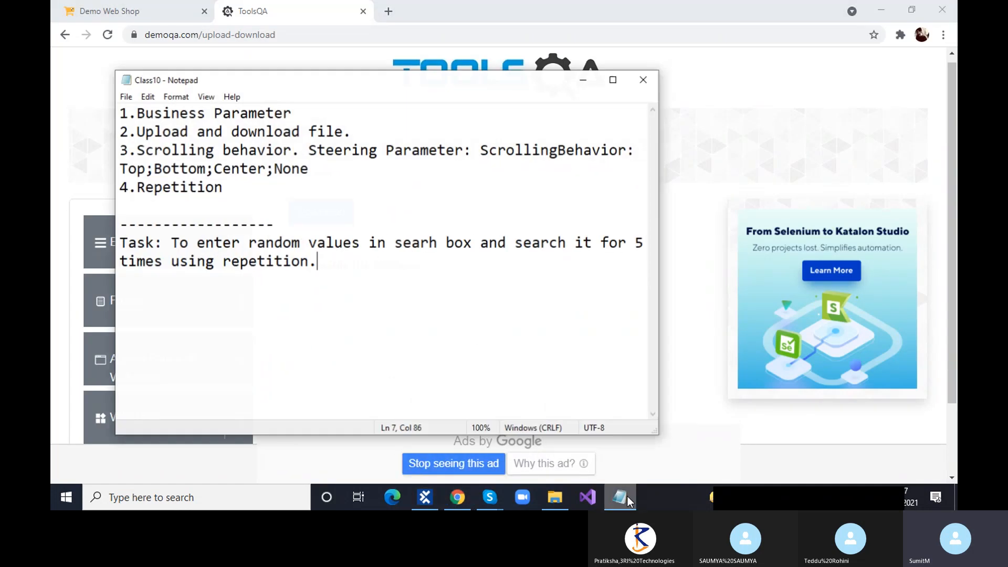
pyautogui.click(581, 78)
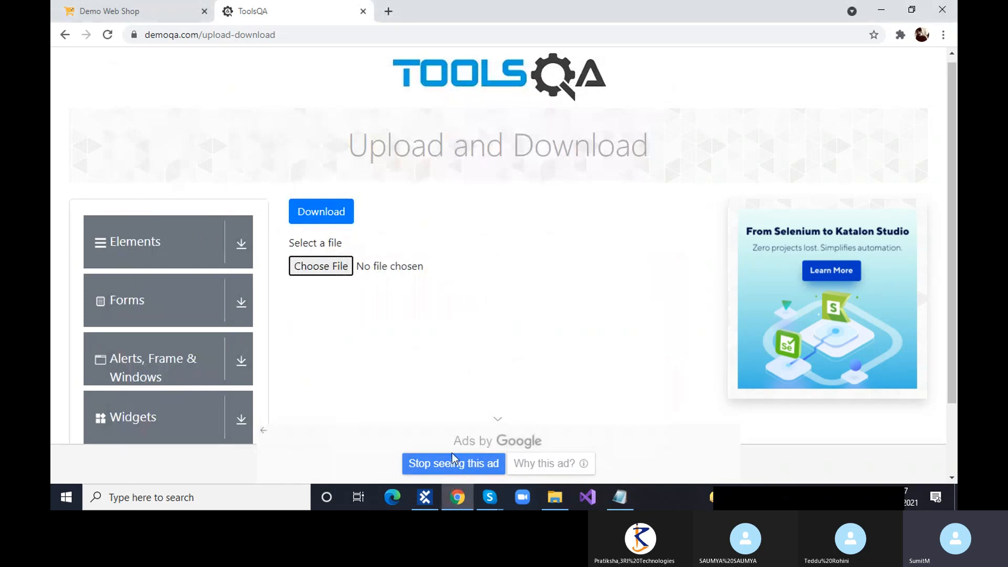
pyautogui.click(432, 505)
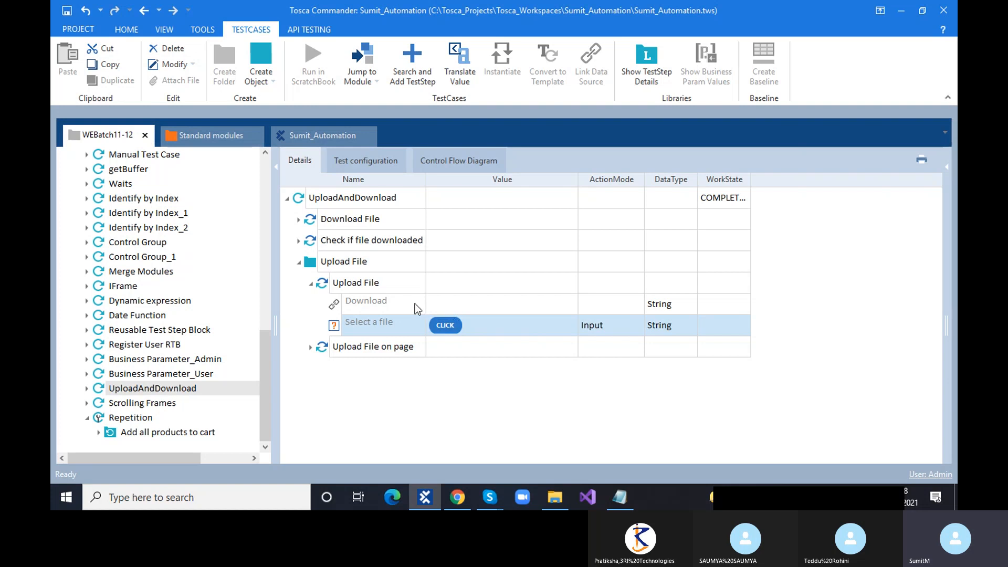
# - Set the Select a file value in the Upload File step to {CLICK[5%]}, and collapse the Upload File folder
pyautogui.click(311, 284)
pyautogui.click(311, 284)
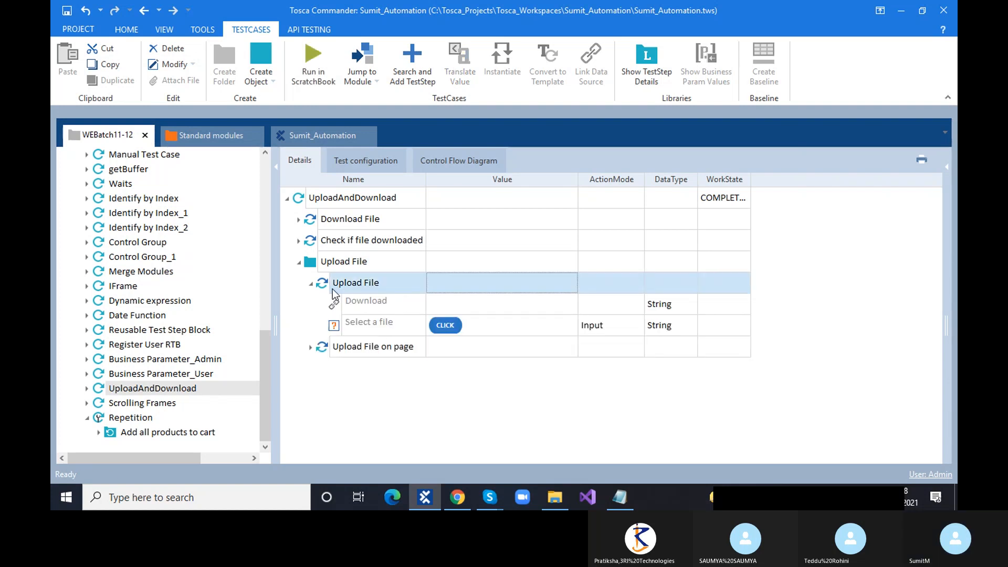
pyautogui.click(447, 326)
pyautogui.click(448, 326)
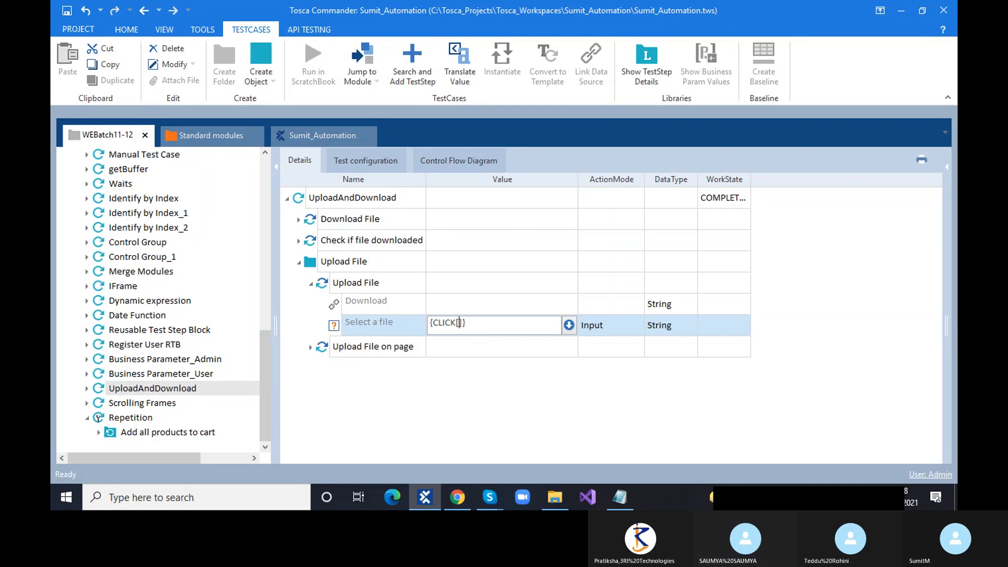
pyautogui.write('5')
pyautogui.click(450, 402)
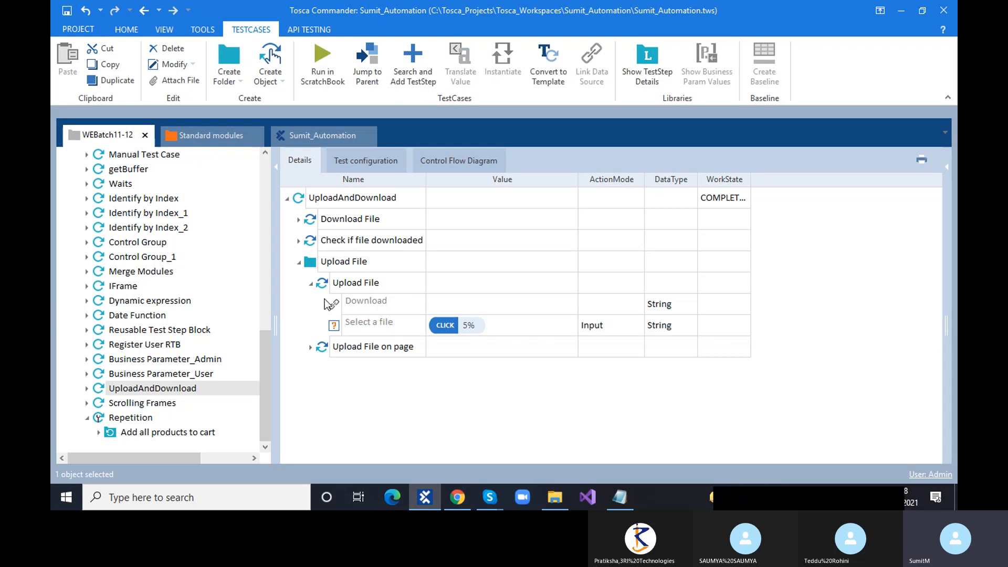
pyautogui.click(311, 284)
pyautogui.click(299, 263)
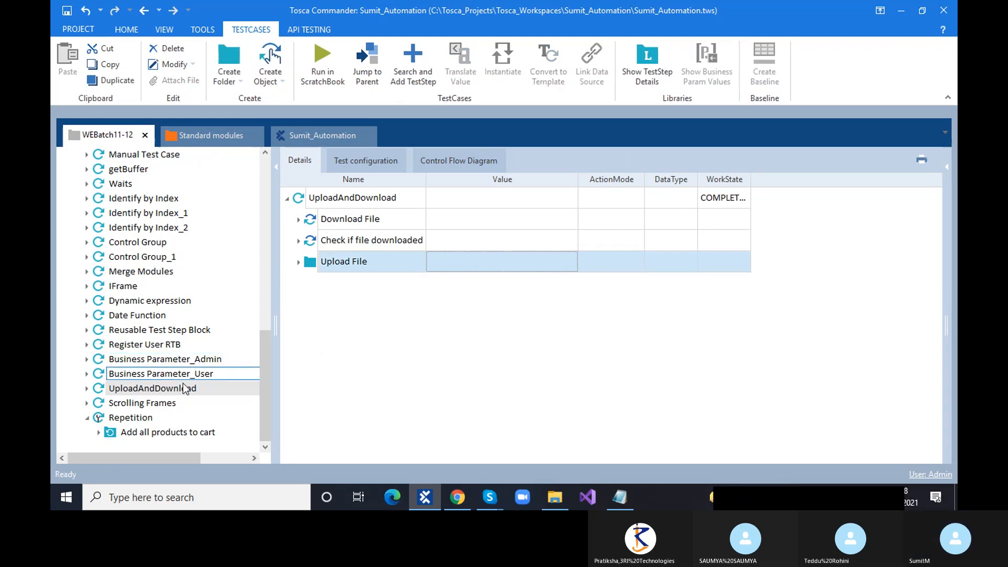
# - Display the Repetition test case, review the random search values task in the Class10 notes, and close the notes
pyautogui.click(117, 417)
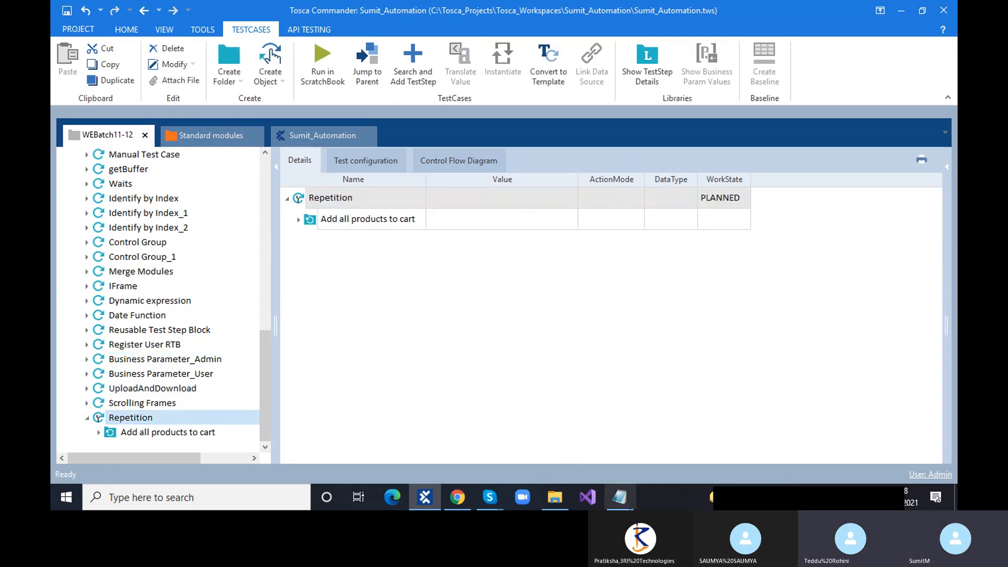
pyautogui.click(619, 497)
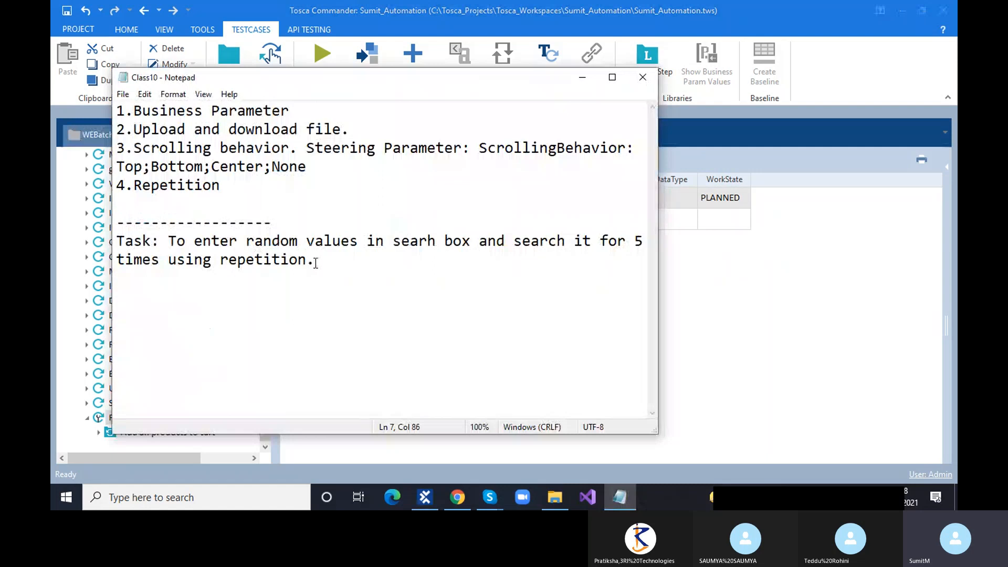
pyautogui.moveTo(324, 257); pyautogui.dragTo(172, 241)
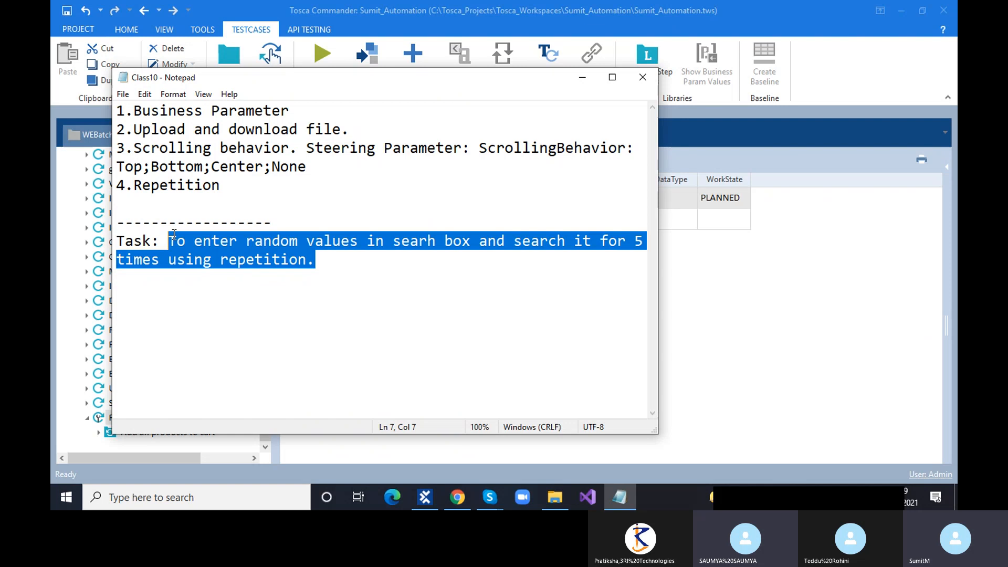
pyautogui.click(174, 237)
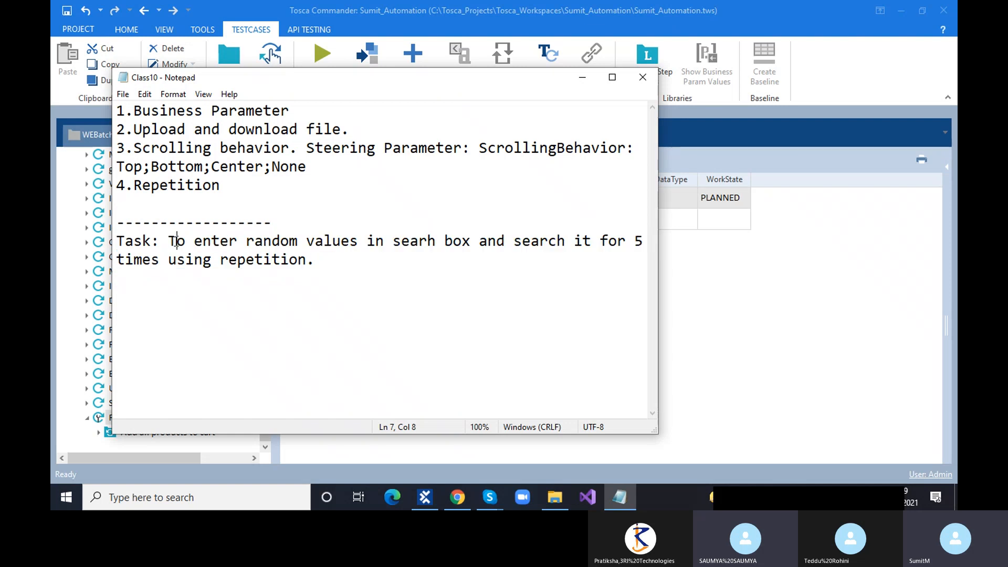
pyautogui.click(169, 240)
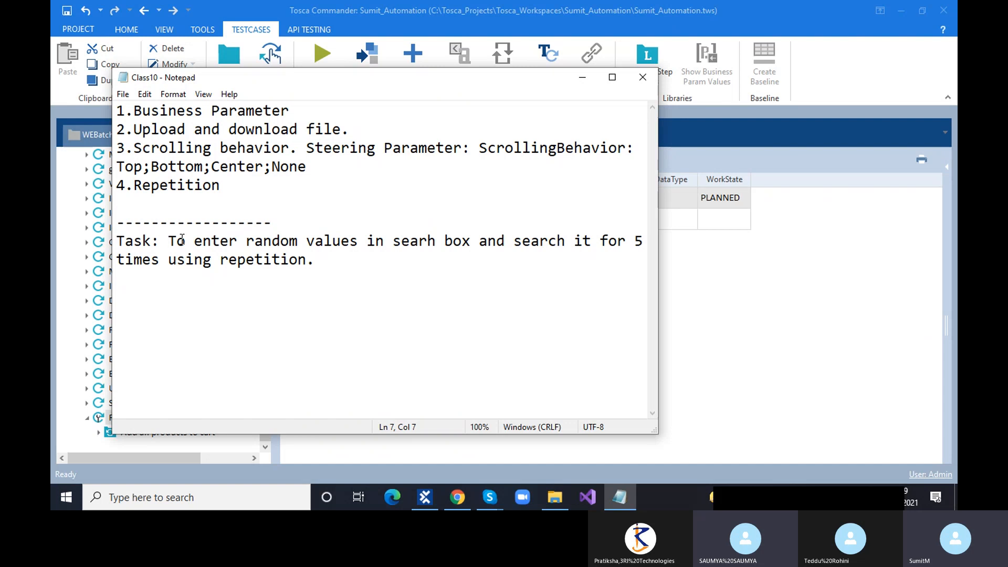
pyautogui.click(635, 80)
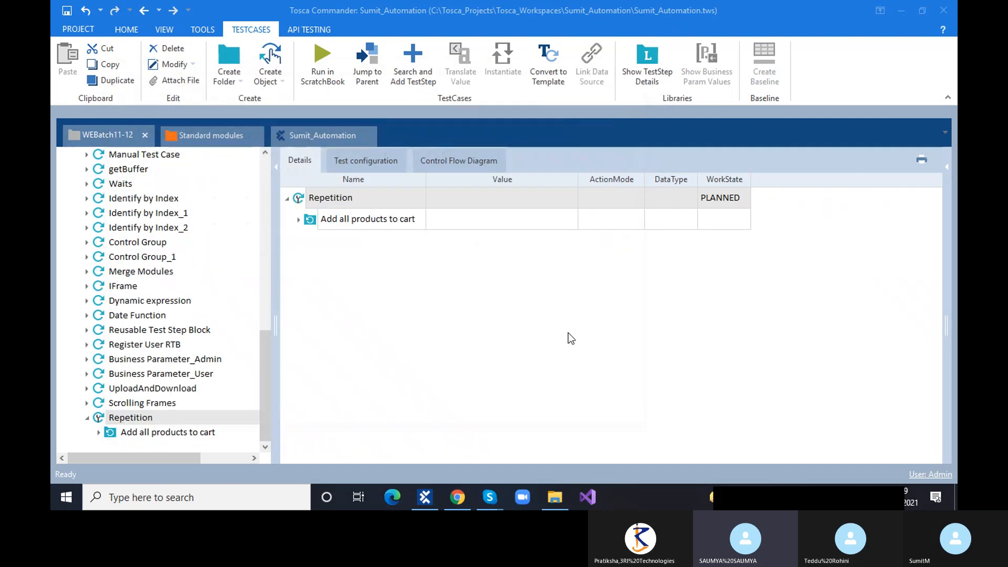
# - Switch to the WEBatch11-1230 folder in File Explorer, view the Class10 text file, and close it
pyautogui.click(552, 496)
pyautogui.click(324, 300)
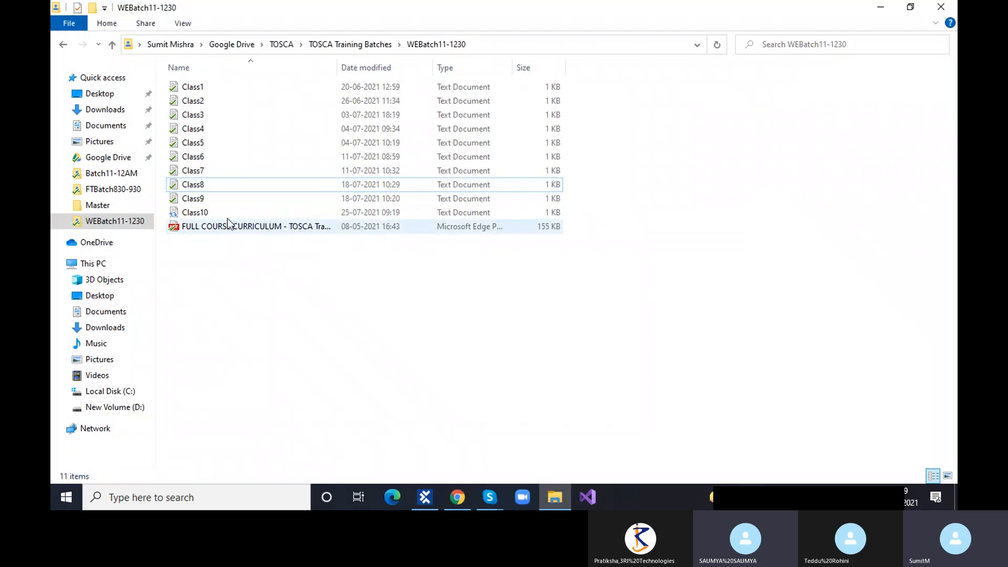
pyautogui.click(226, 214)
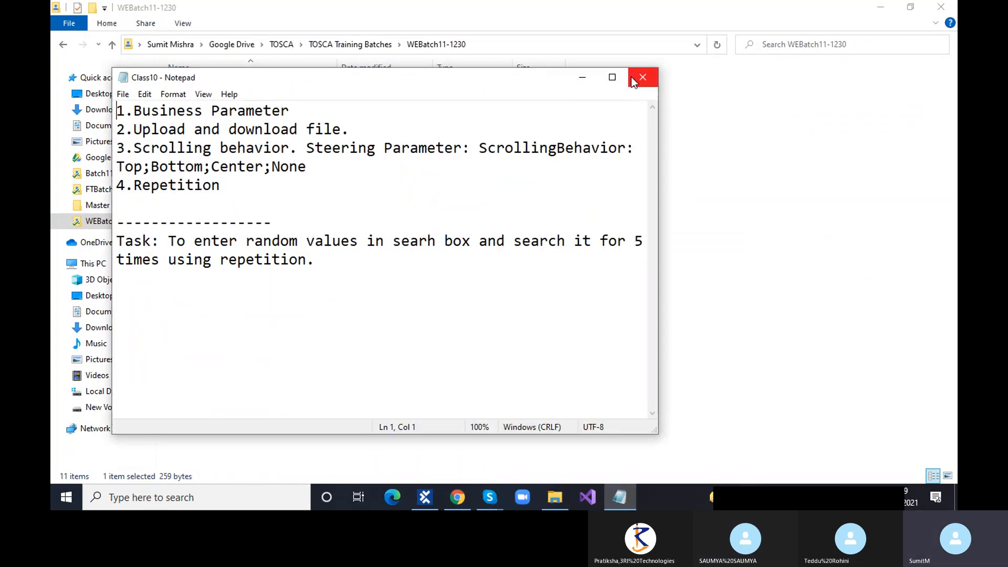
pyautogui.click(635, 77)
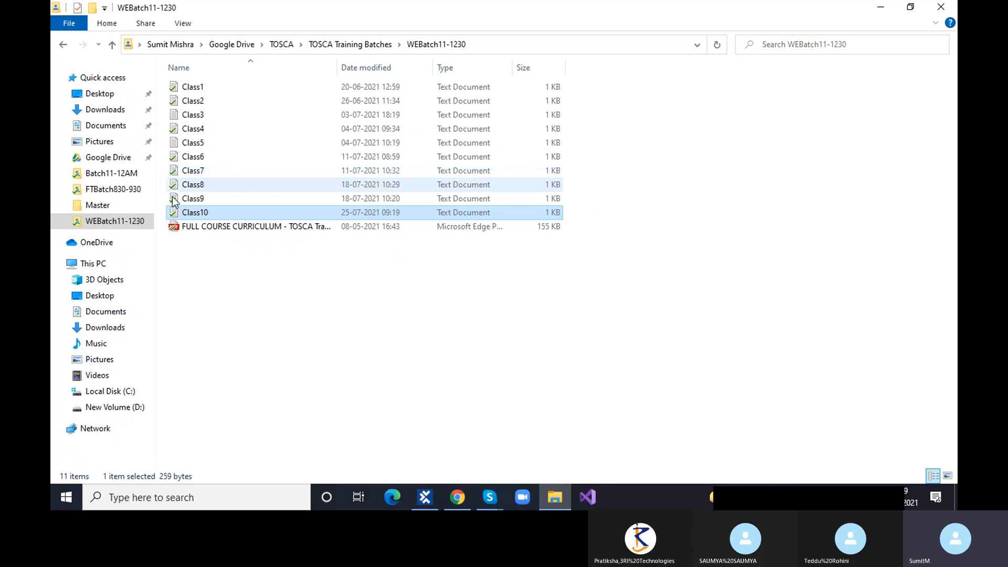
pyautogui.rightClick(231, 262)
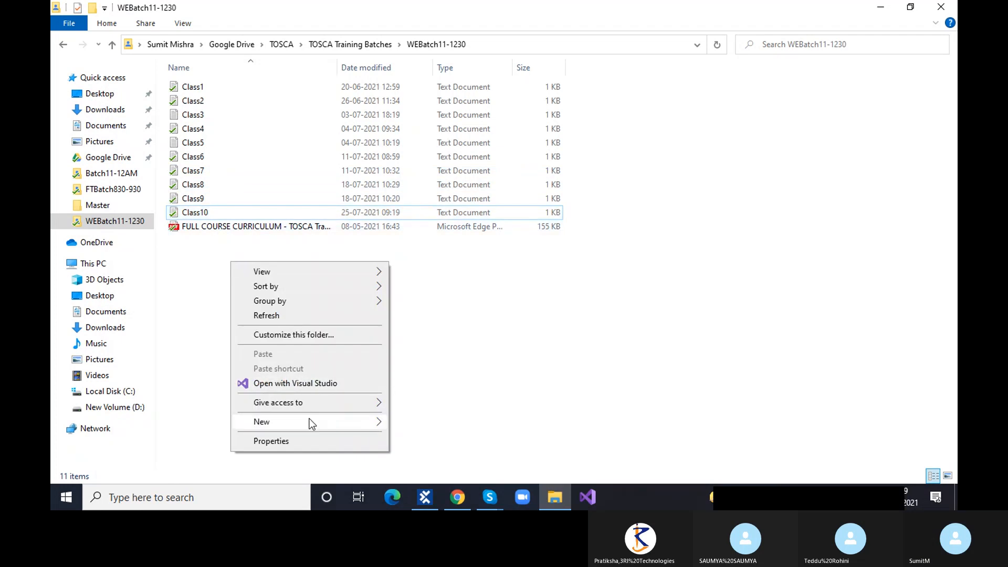
pyautogui.moveTo(311, 422)
pyautogui.click(434, 406)
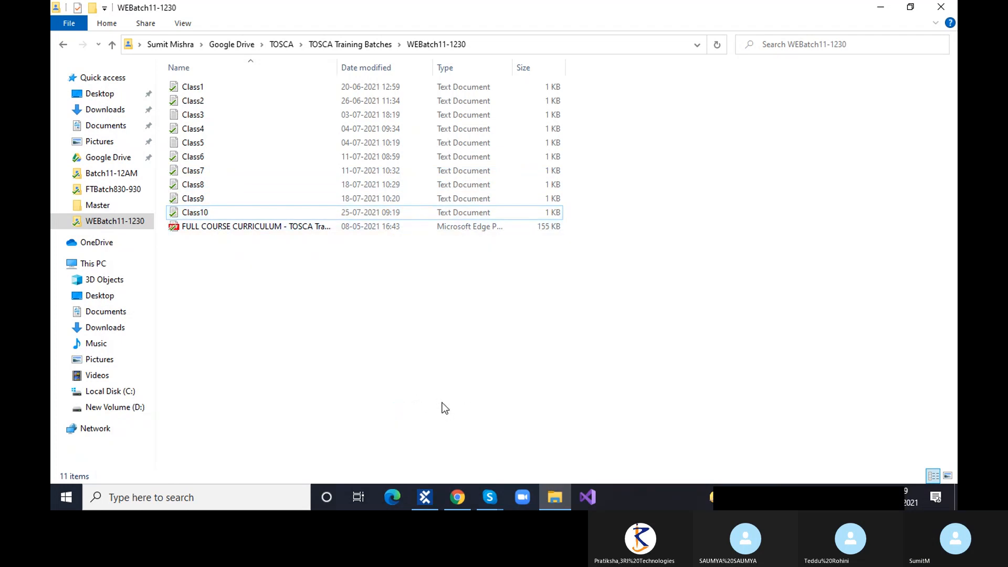
pyautogui.write('Calls')
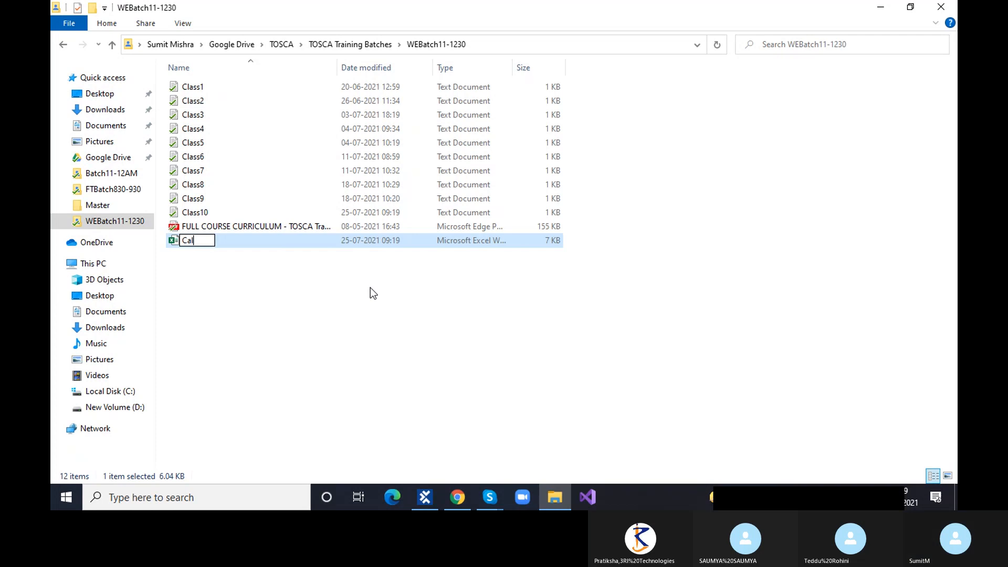
pyautogui.press('BackSpace')
pyautogui.press('BackSpace')
pyautogui.press('BackSpace')
pyautogui.press('BackSpace')
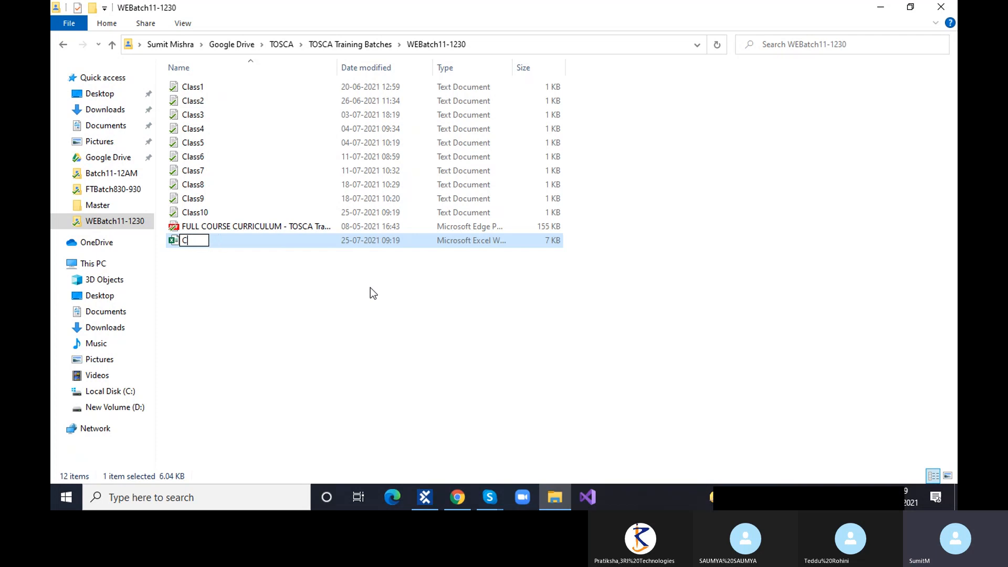
pyautogui.write('lass11')
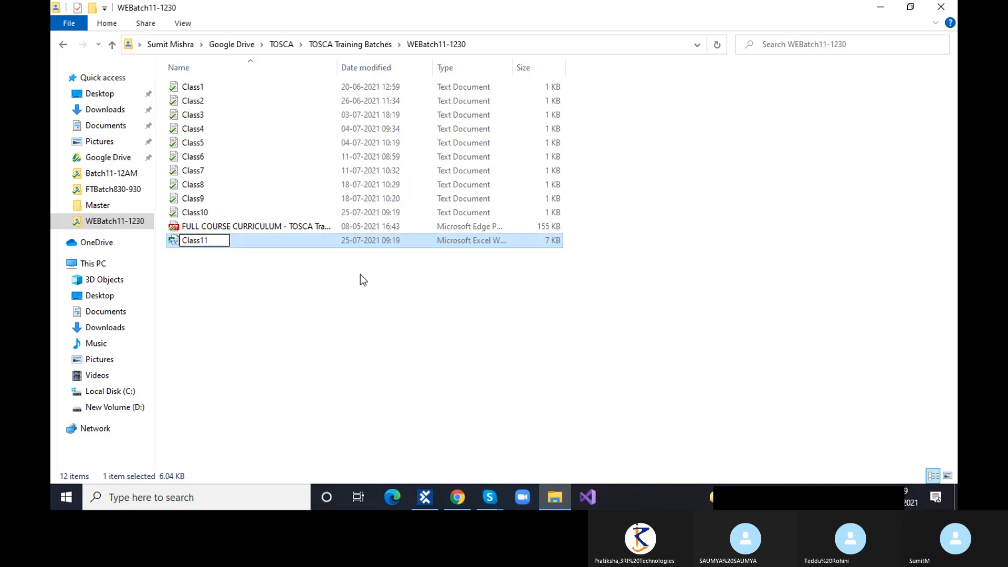
pyautogui.press('Return')
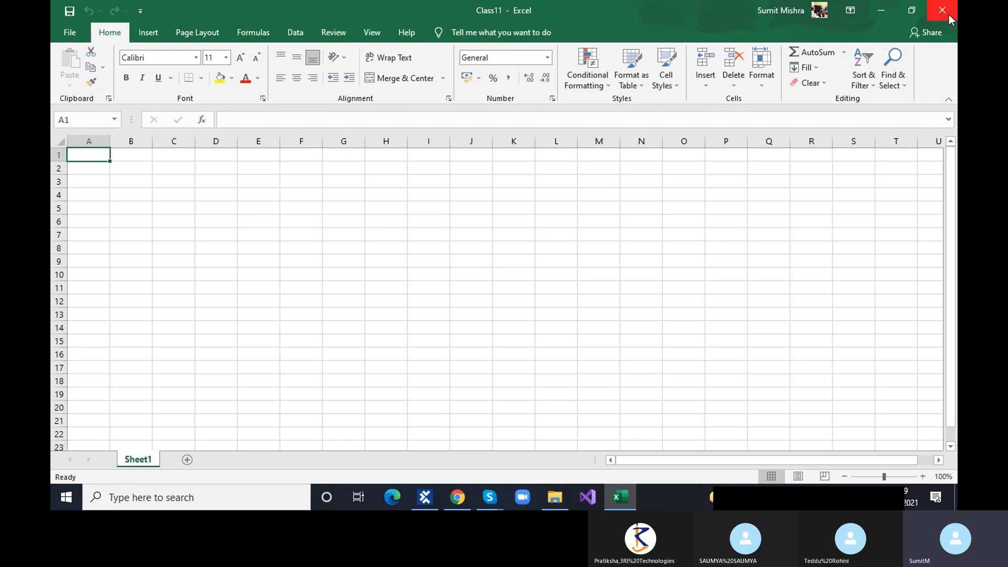
pyautogui.click(947, 14)
pyautogui.click(181, 227)
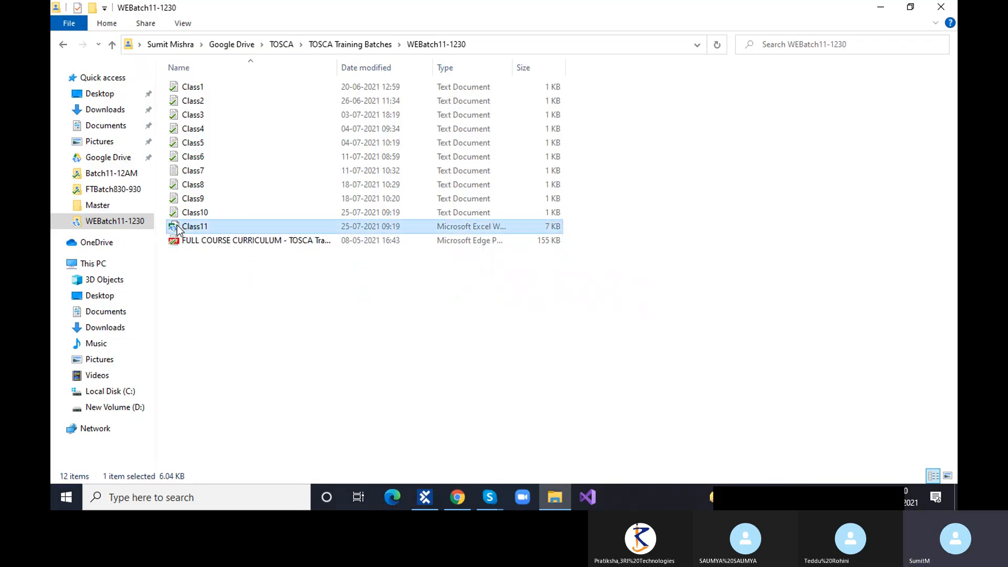
pyautogui.press('Delete')
# - Create a text document named Class11 in the WEBatch11-1230 folder and open it in Notepad
pyautogui.rightClick(185, 287)
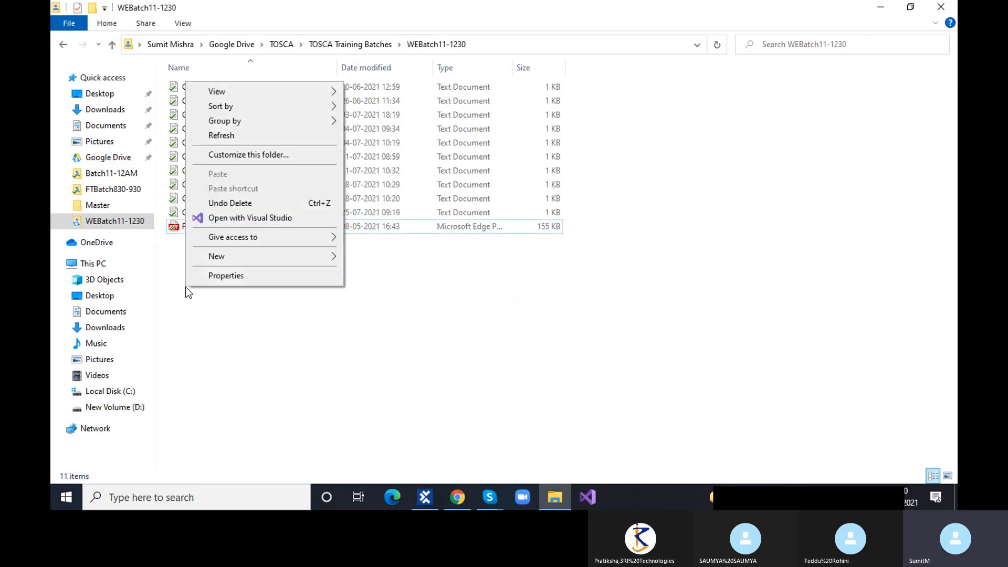
pyautogui.moveTo(247, 257)
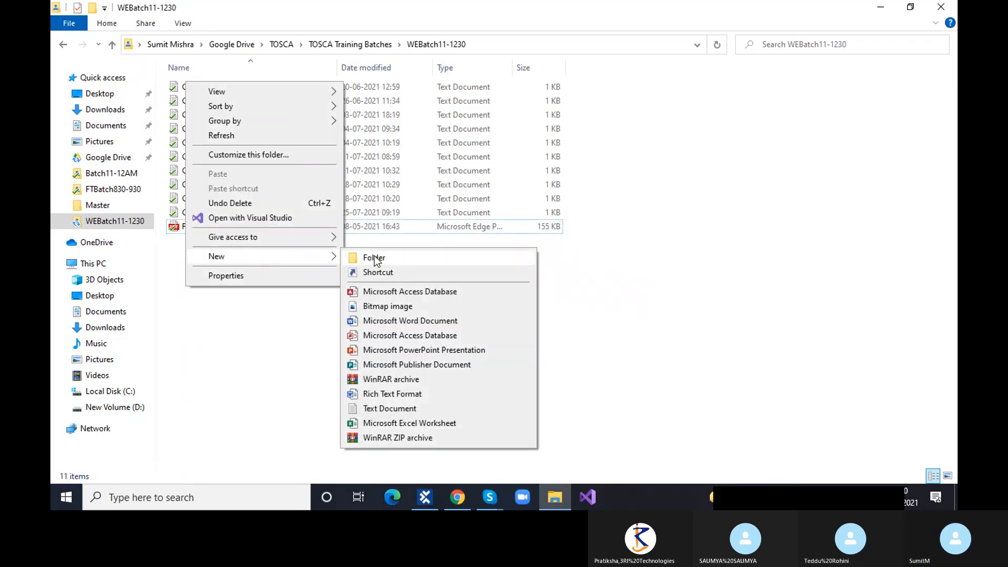
pyautogui.click(402, 408)
pyautogui.write('Class11')
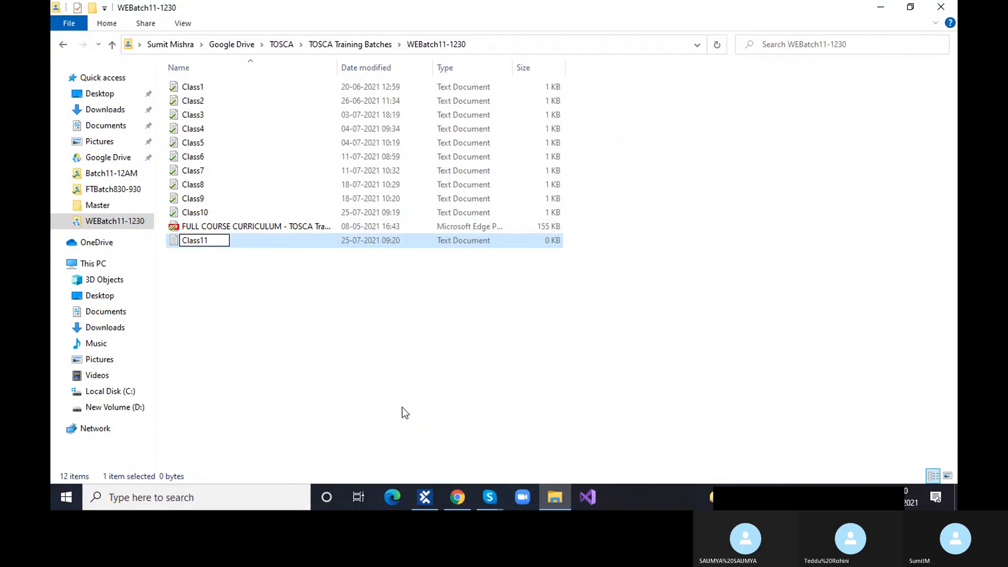
pyautogui.press('Return')
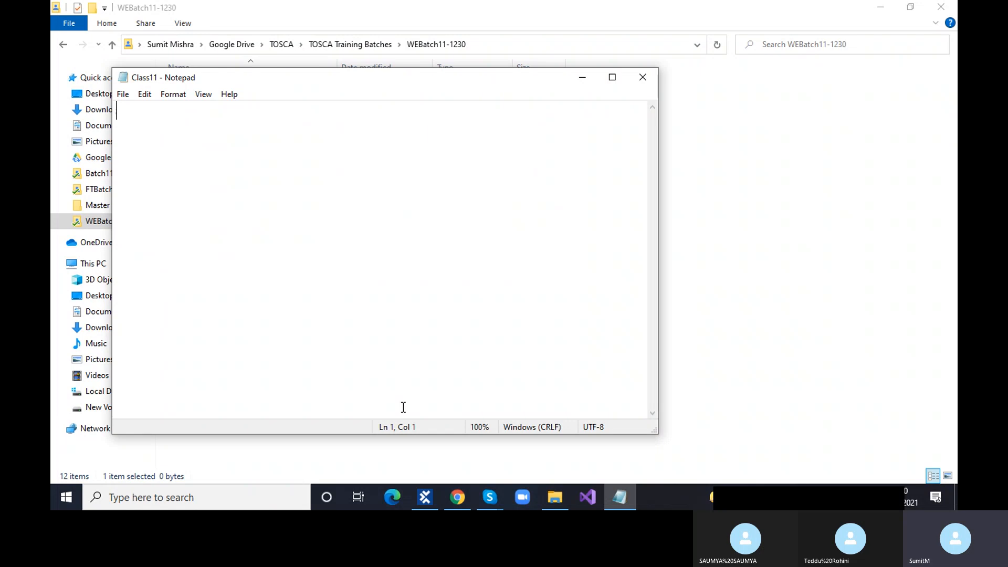
# - Enter "1.Explicit Name" and "2. Result Count" as the first two lines of the Class11 notes
pyautogui.write('1.E')
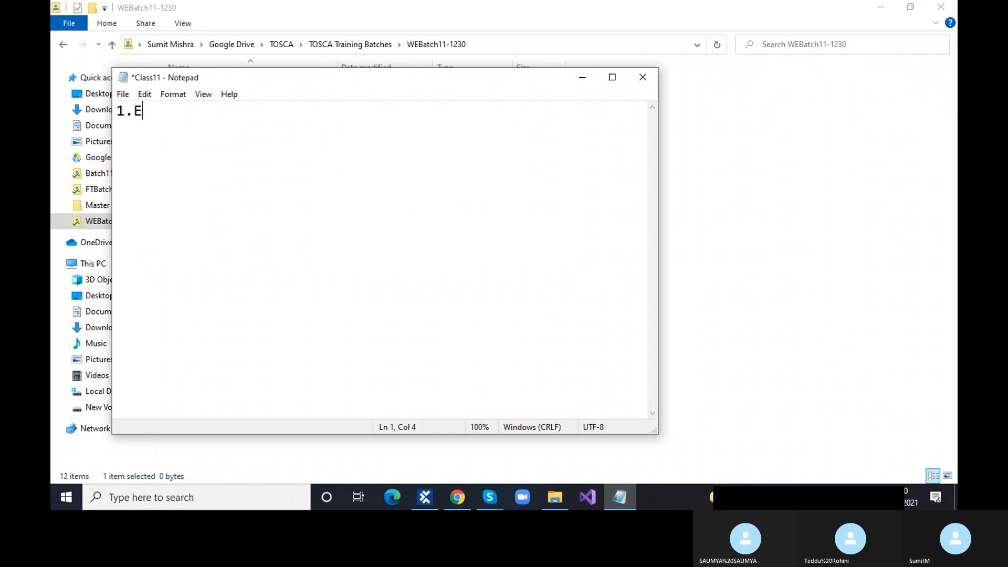
pyautogui.write('xplicit')
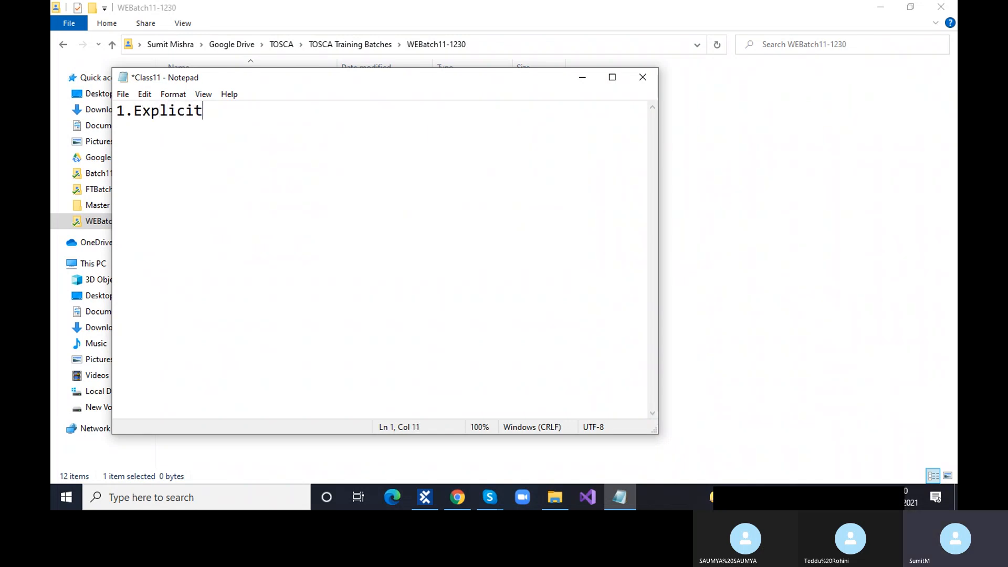
pyautogui.write(' Nam')
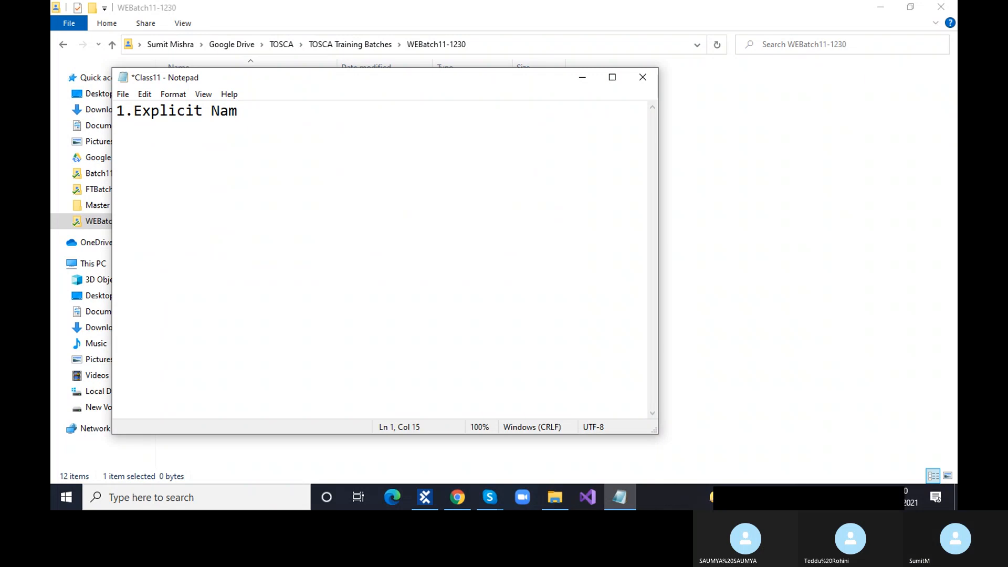
pyautogui.write('e')
pyautogui.press('Return')
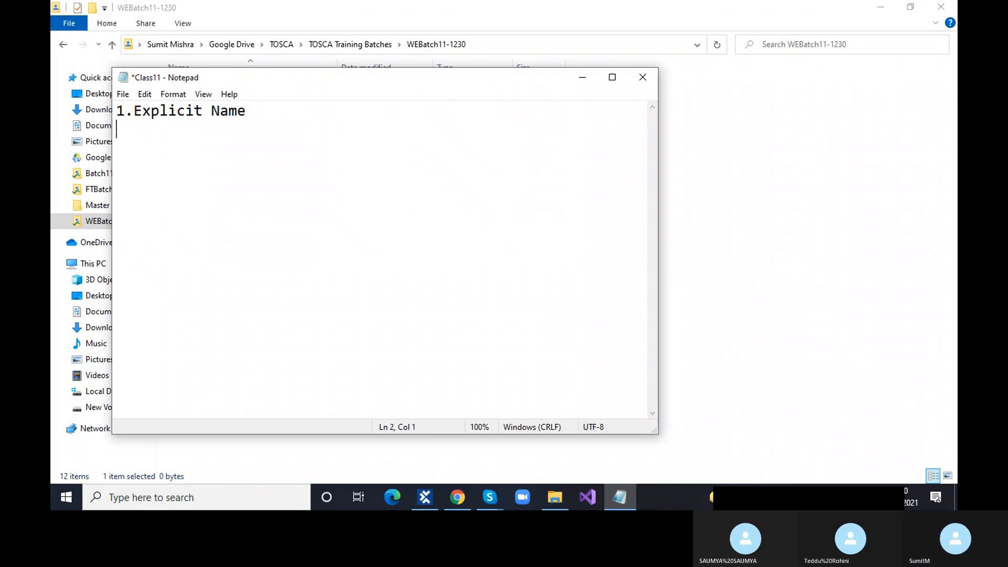
pyautogui.write('2. ')
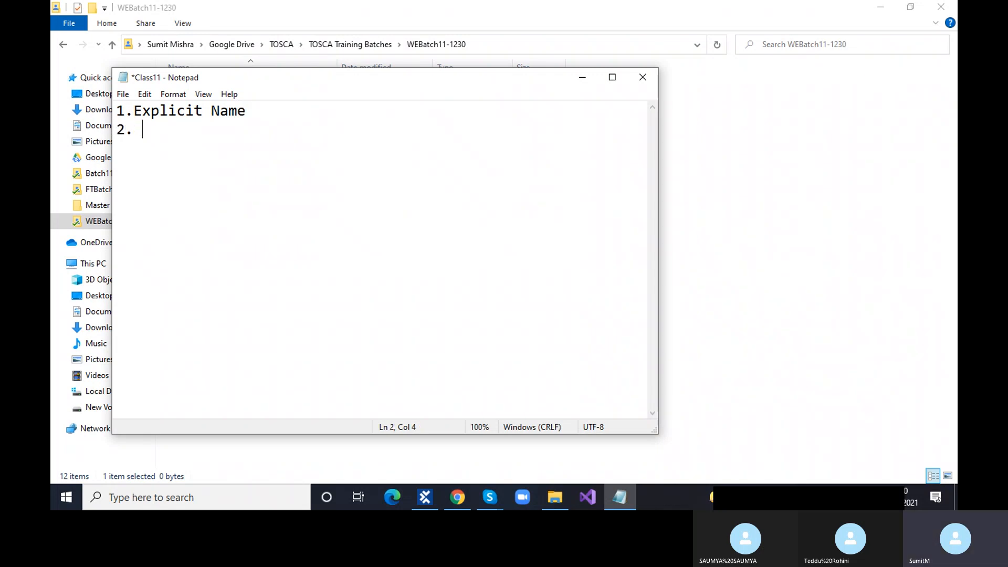
pyautogui.write('Result Count')
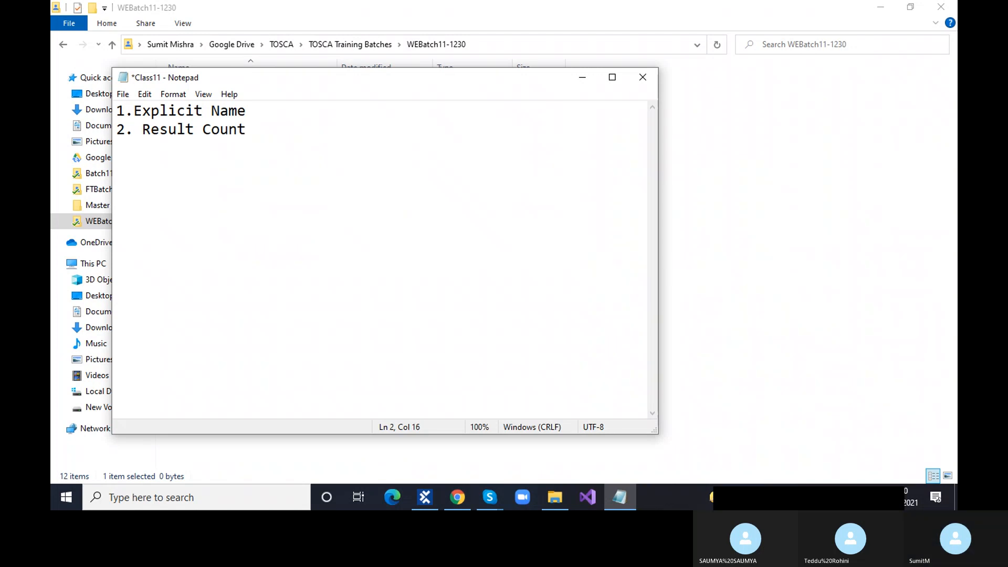
# - Add "3.Cardinality." and "4. Table Steering" as the third and fourth lines of the notes
pyautogui.press('Return')
pyautogui.write('3')
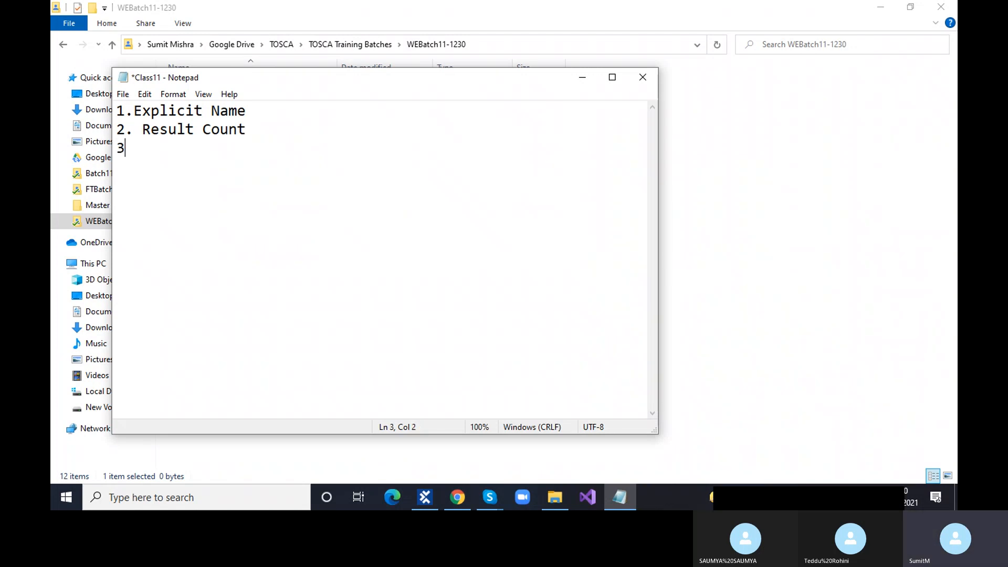
pyautogui.write('.Cardi')
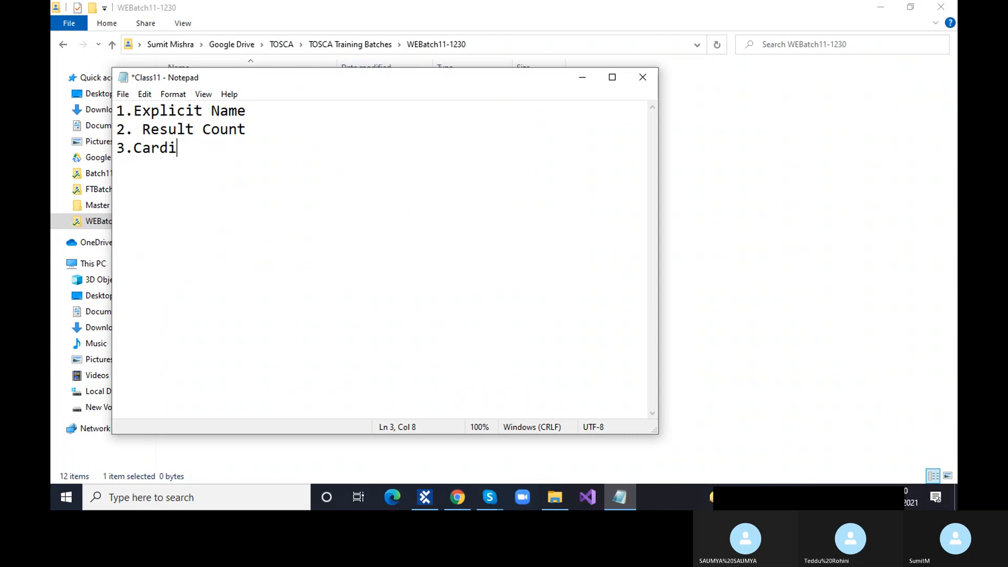
pyautogui.write('nality.')
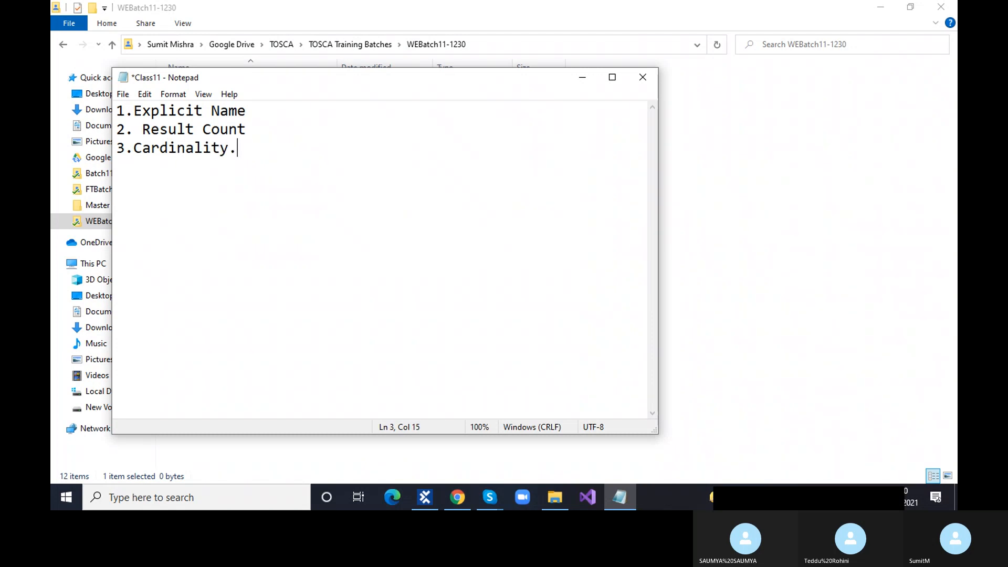
pyautogui.press('Return')
pyautogui.write('4. Table Steering')
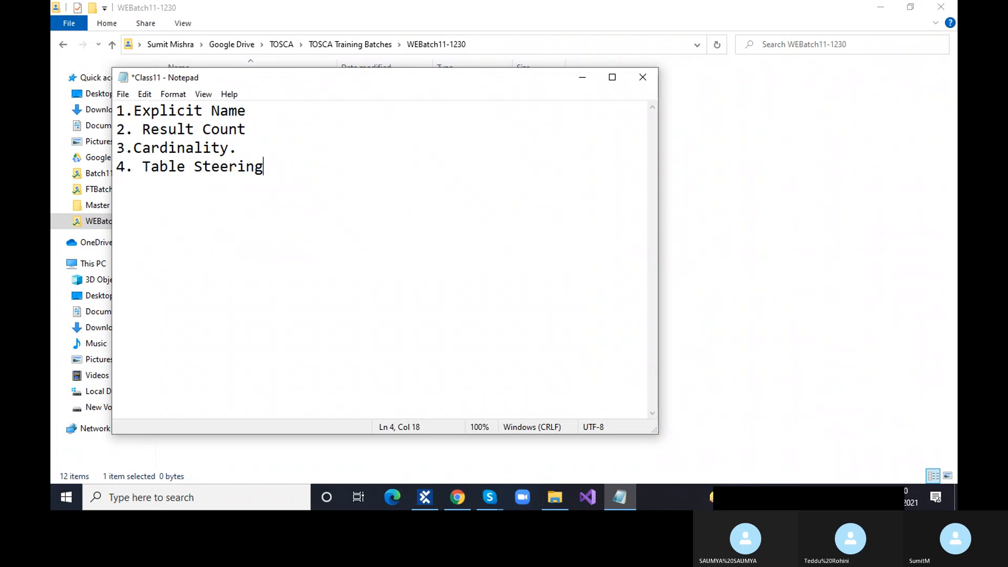
# - Remove the spaces after the numbers 2 and 4 in the topic list, save the notes, and minimize them
pyautogui.click(144, 129)
pyautogui.press('BackSpace')
pyautogui.click(143, 166)
pyautogui.press('BackSpace')
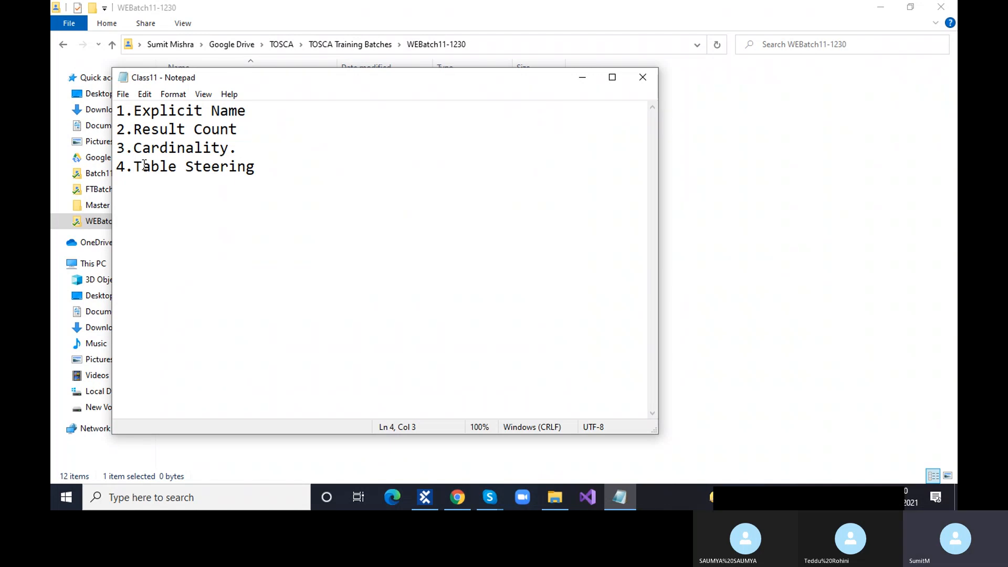
pyautogui.hotkey('ctrl', 's')
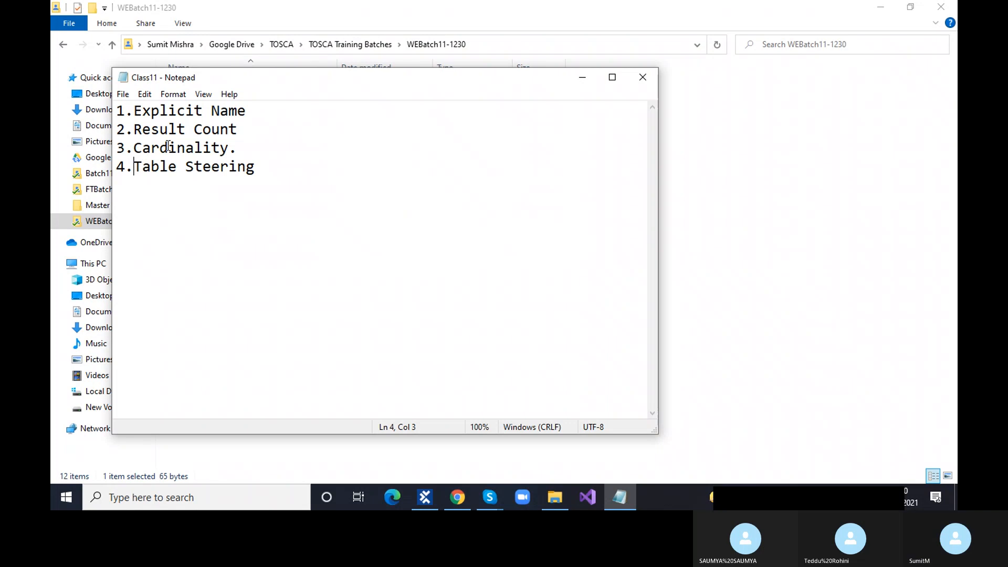
pyautogui.click(585, 82)
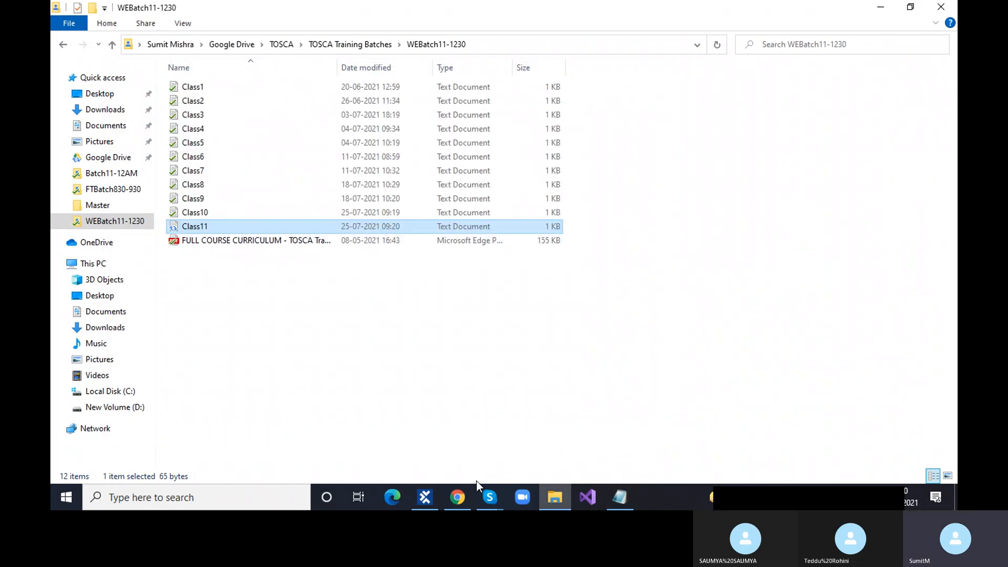
# - Switch to Tosca Commander and set the WorkState of the Repetition test case to COMPLETED
pyautogui.click(434, 498)
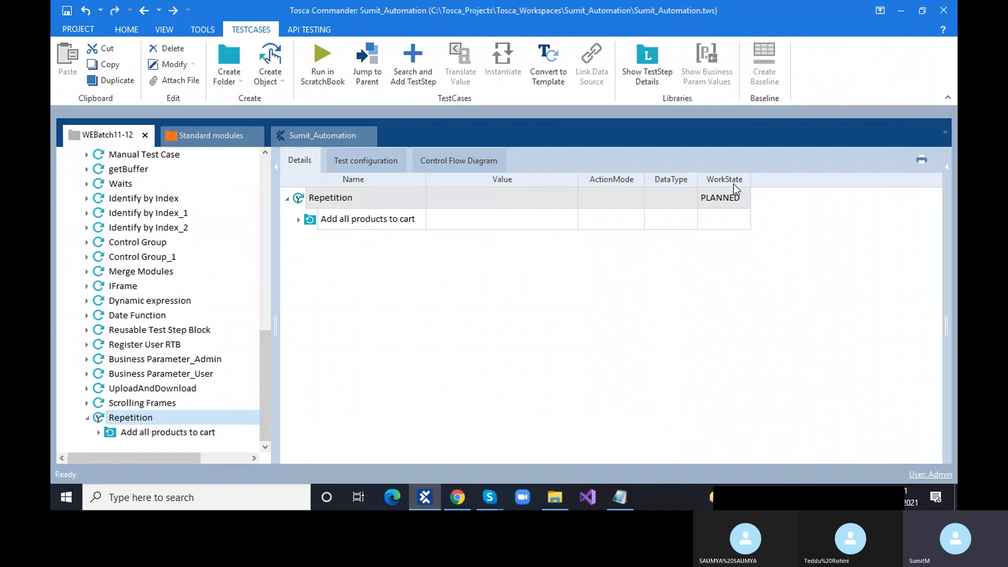
pyautogui.click(744, 201)
pyautogui.click(743, 201)
pyautogui.click(744, 199)
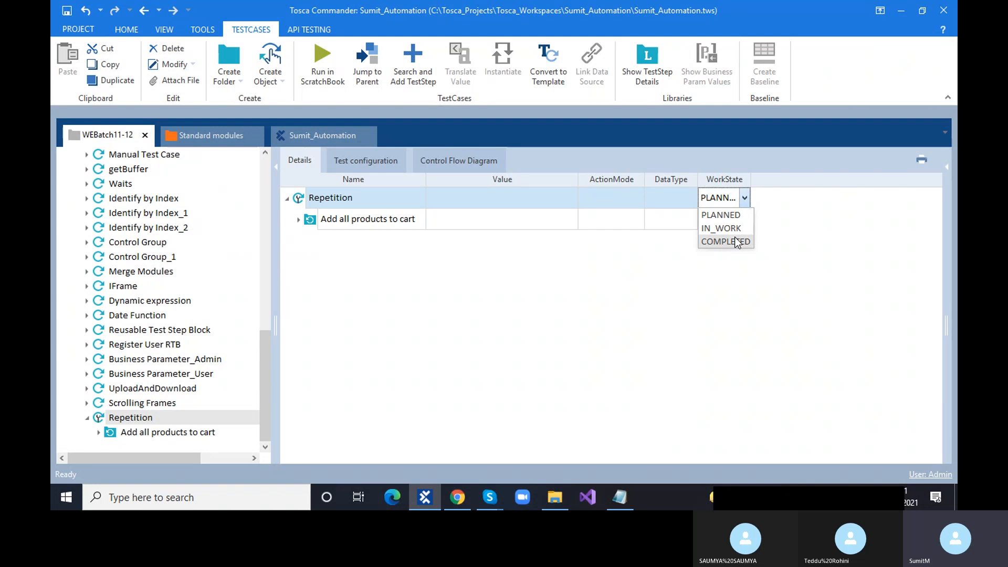
pyautogui.click(735, 241)
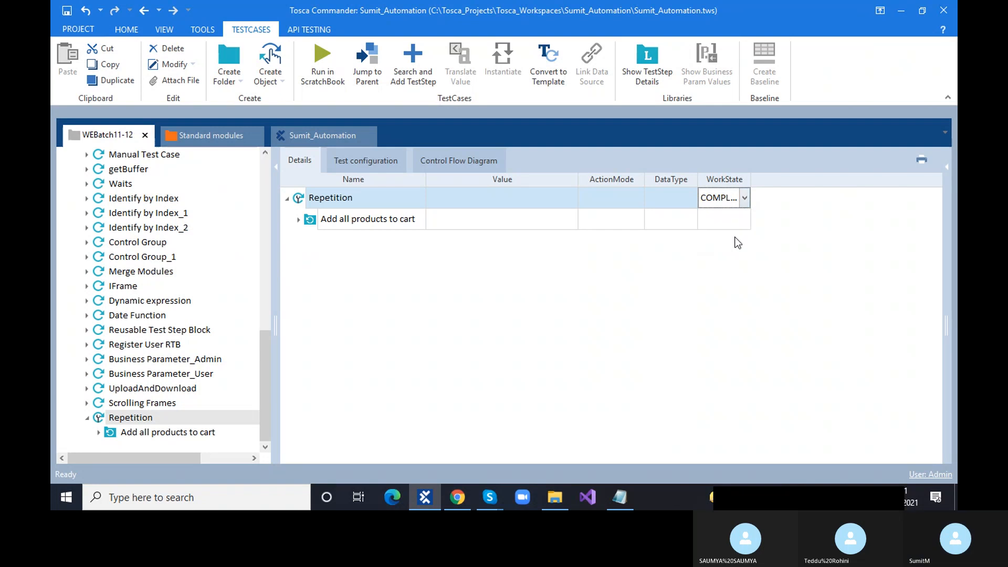
pyautogui.click(451, 311)
# - Display the Add all products to cart folder and expand its Set Add to cart and All all products to cart steps
pyautogui.click(184, 436)
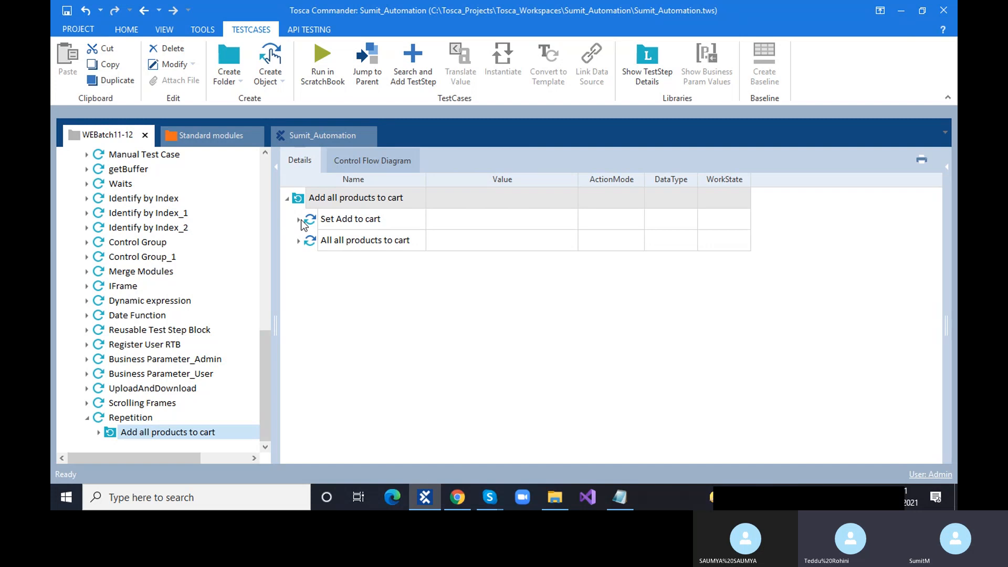
pyautogui.click(299, 219)
pyautogui.click(298, 283)
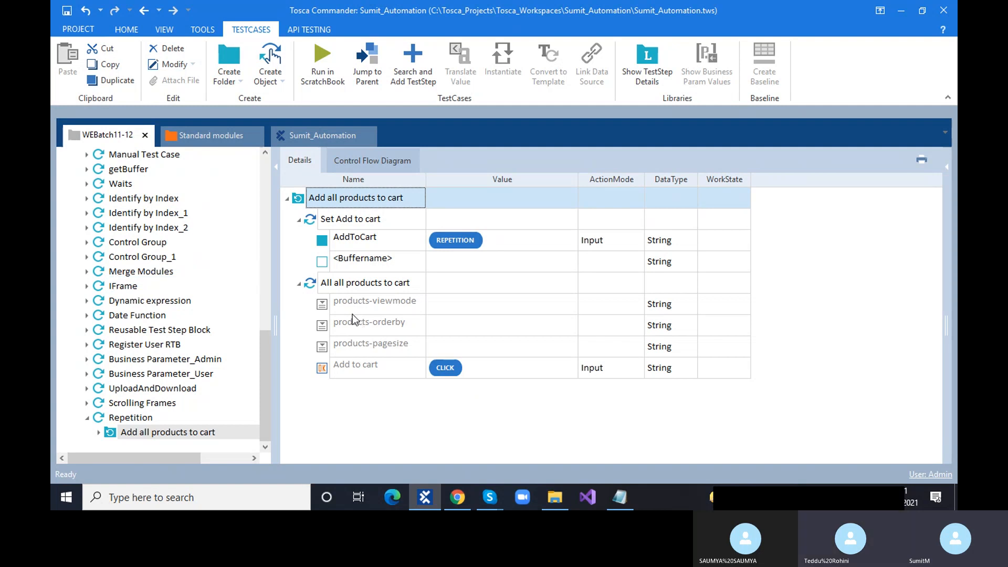
# - Switch to the Demo Web Shop page in Chrome and close the ToolsQA page
pyautogui.click(461, 500)
pyautogui.click(168, 17)
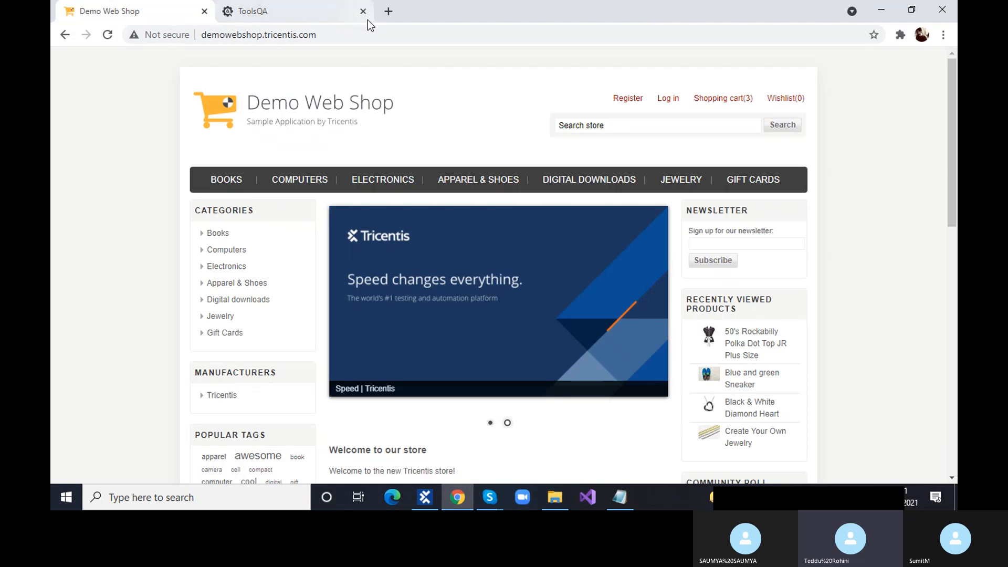
pyautogui.click(365, 14)
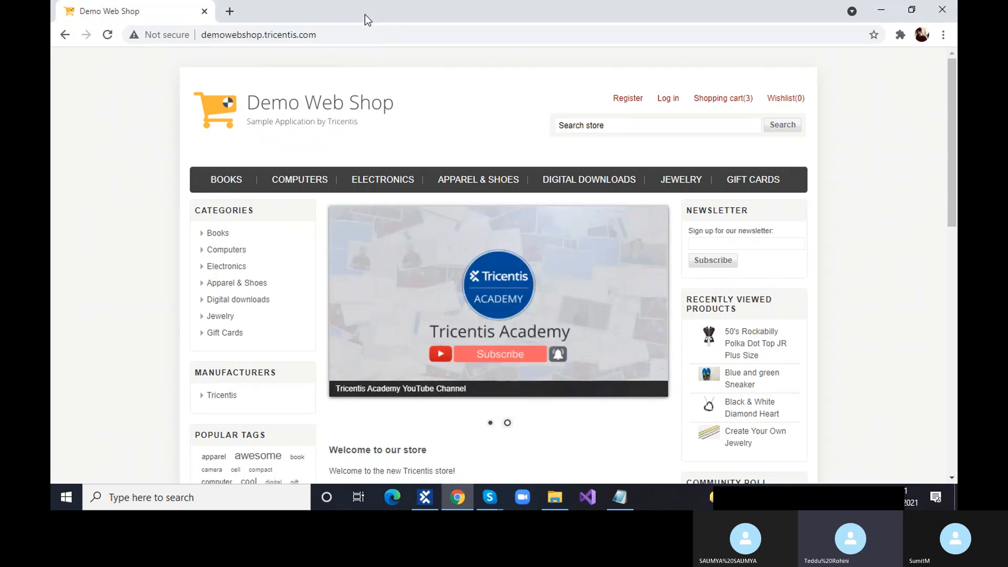
# - Examine the Add to cart buttons of the featured products and of the Apparel & Shoes products
pyautogui.scroll(-4, 495, 262)
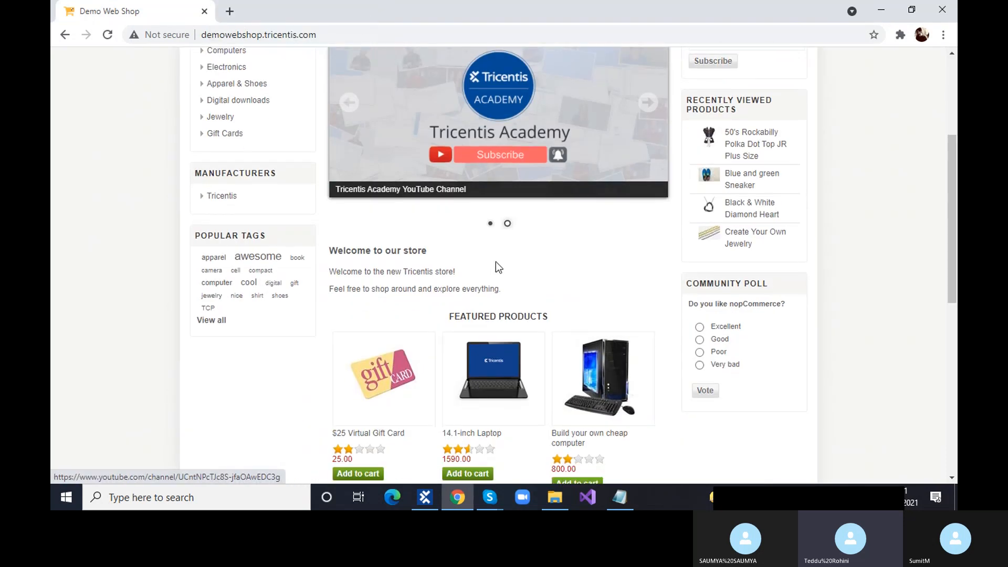
pyautogui.scroll(-5, 496, 262)
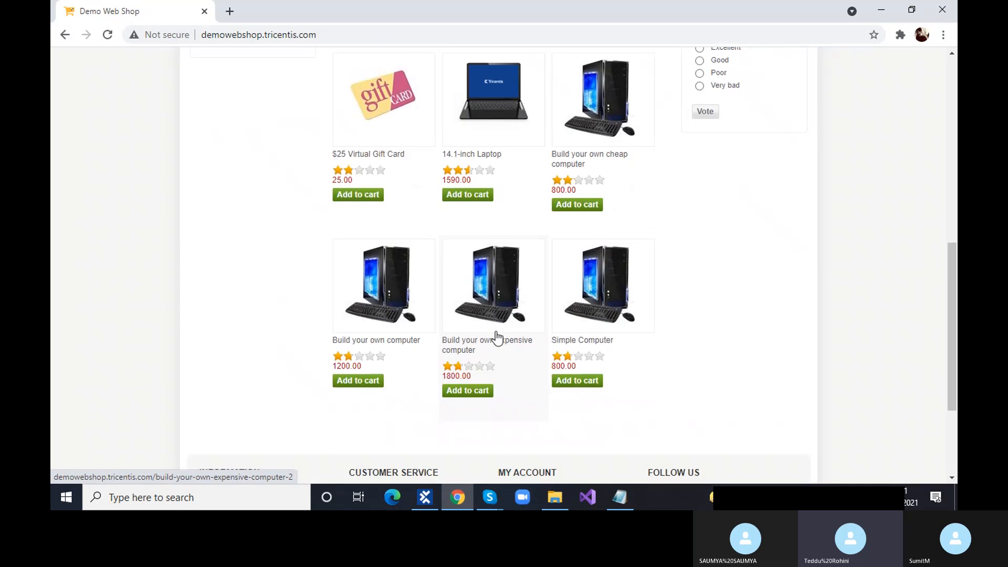
pyautogui.scroll(9, 496, 336)
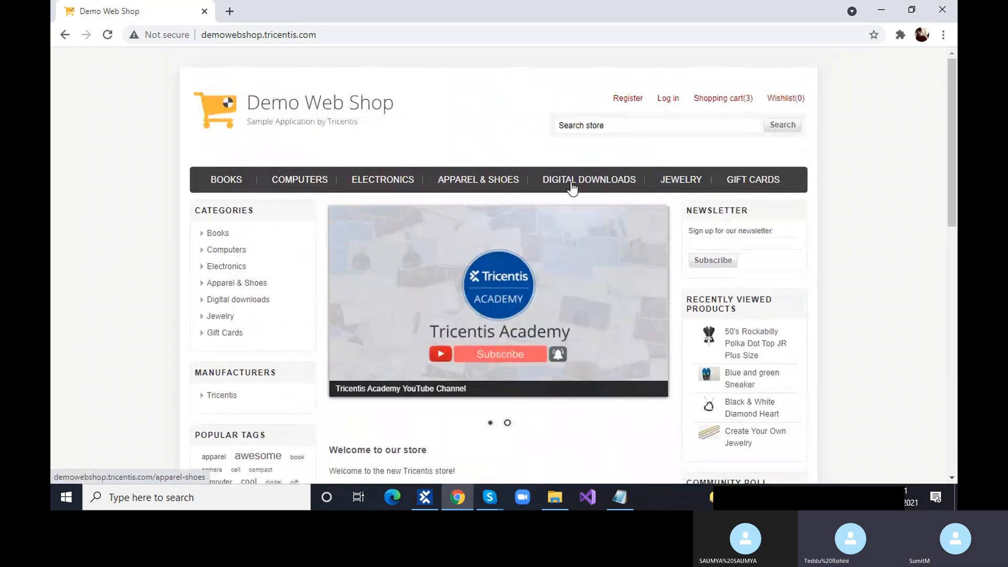
pyautogui.click(603, 188)
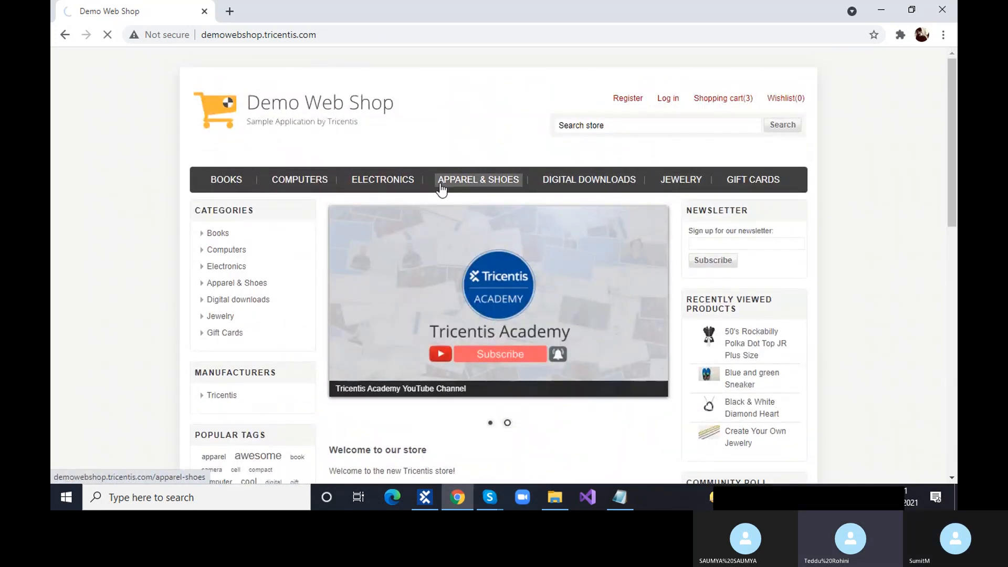
pyautogui.scroll(-4, 519, 294)
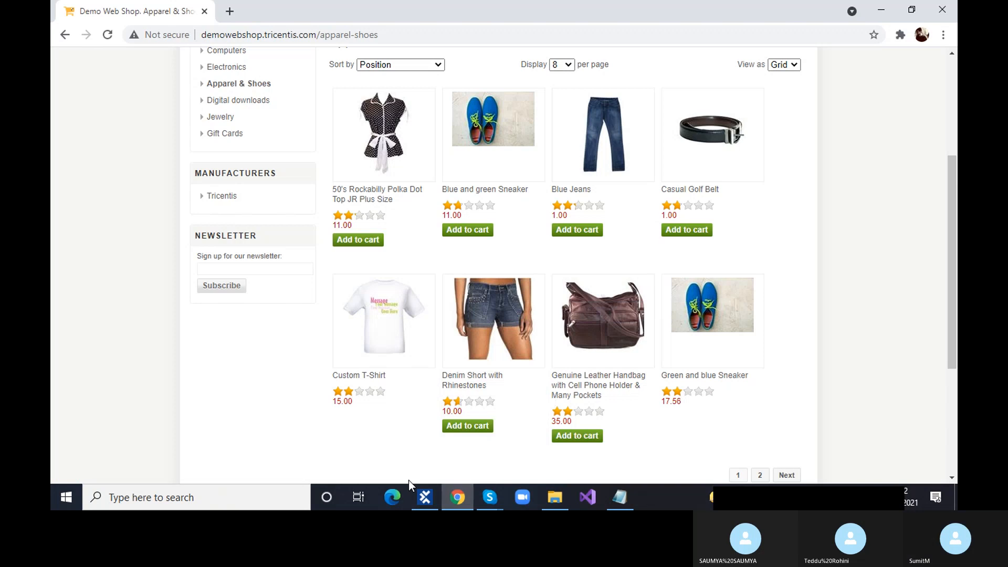
# - Switch back to Tosca Commander and collapse the ToolsQA folder under Modules
pyautogui.click(417, 497)
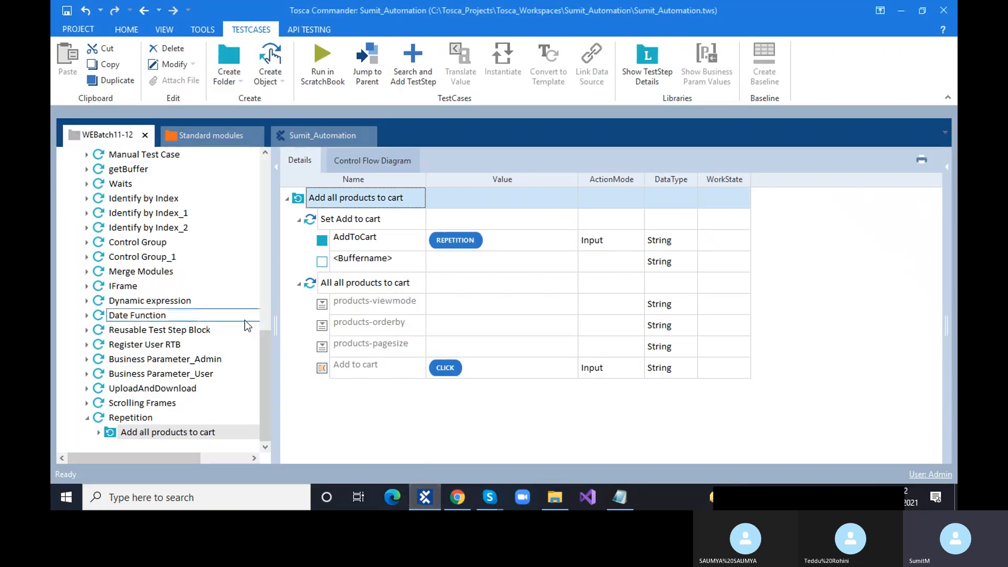
pyautogui.scroll(5, 240, 320)
pyautogui.scroll(3, 240, 319)
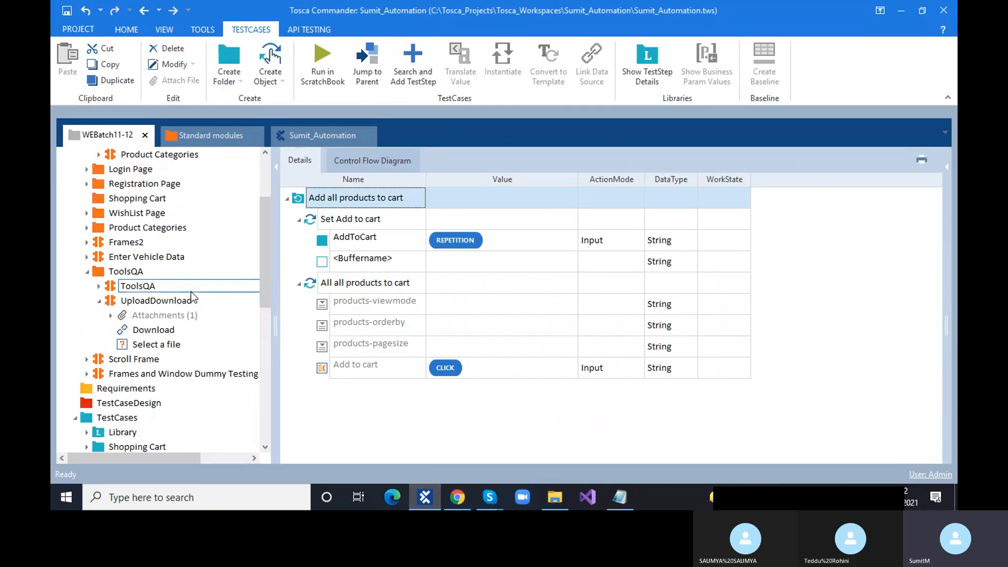
pyautogui.click(87, 273)
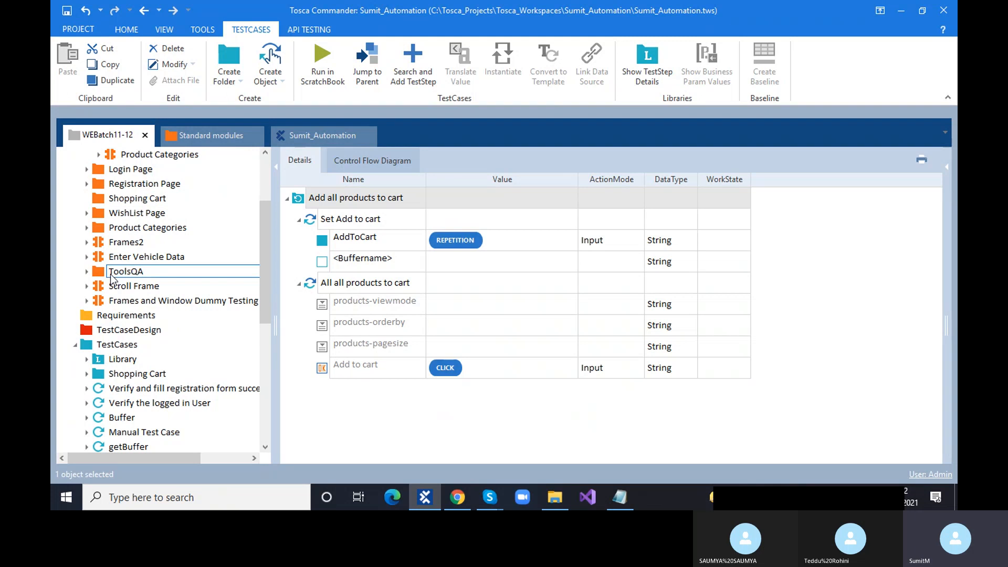
pyautogui.scroll(2, 112, 278)
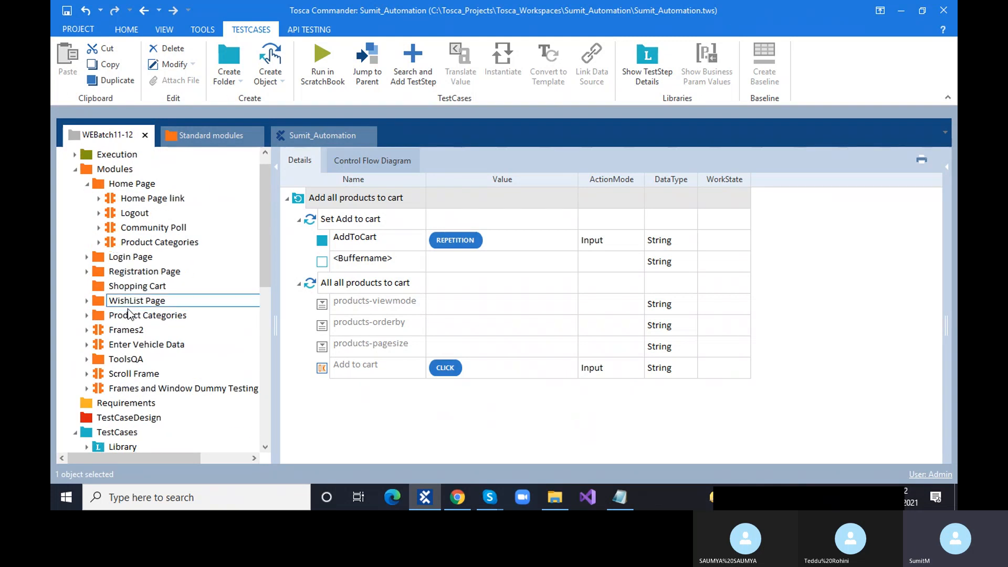
# - Jump to the module of the All all products to cart step and display the properties of its Add to cart control
pyautogui.rightClick(311, 284)
pyautogui.click(342, 250)
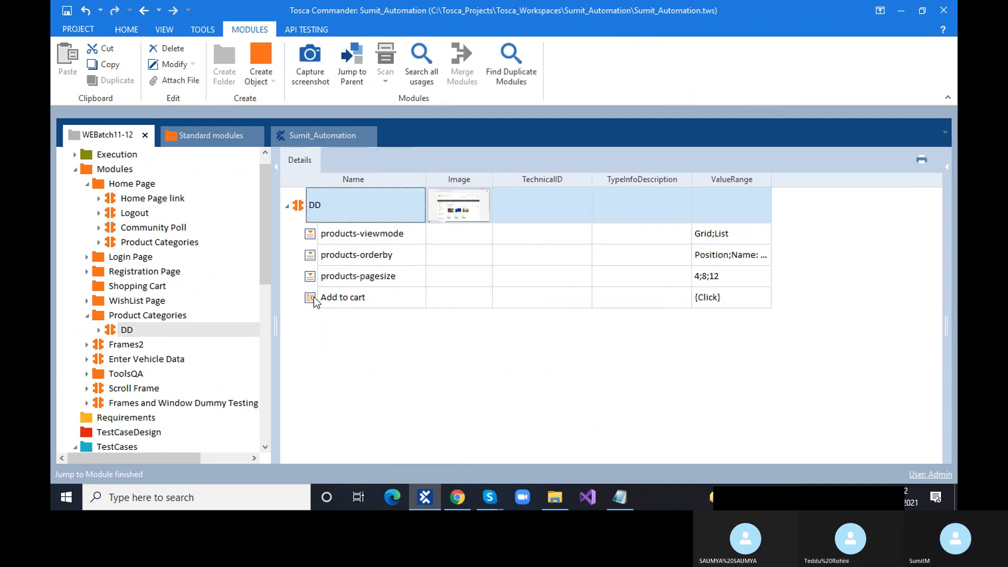
pyautogui.click(314, 299)
pyautogui.click(947, 173)
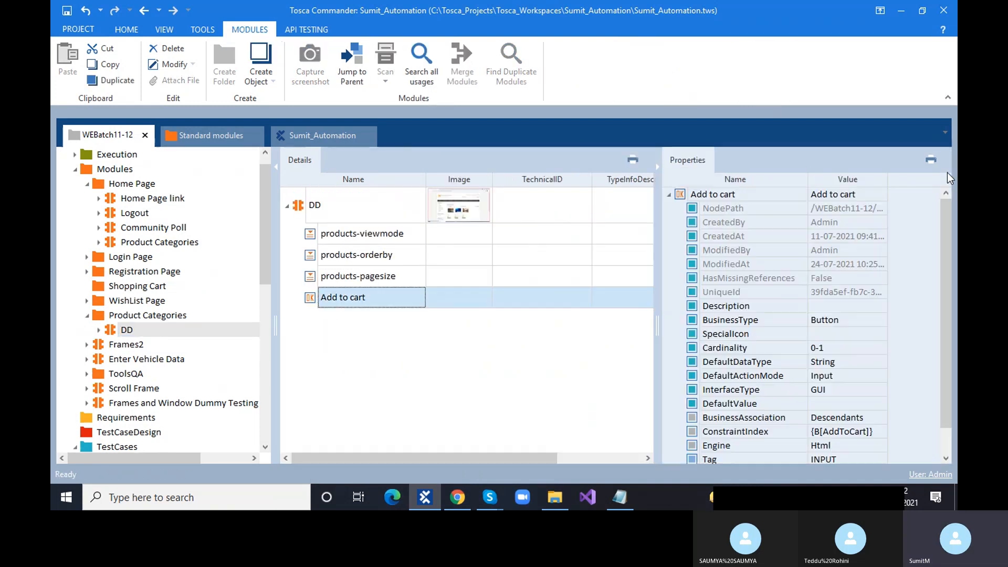
# - Inspect the Add to cart control's ConstraintIndex with a wider Value column, and collapse the Product Categories module folder
pyautogui.scroll(-1, 724, 303)
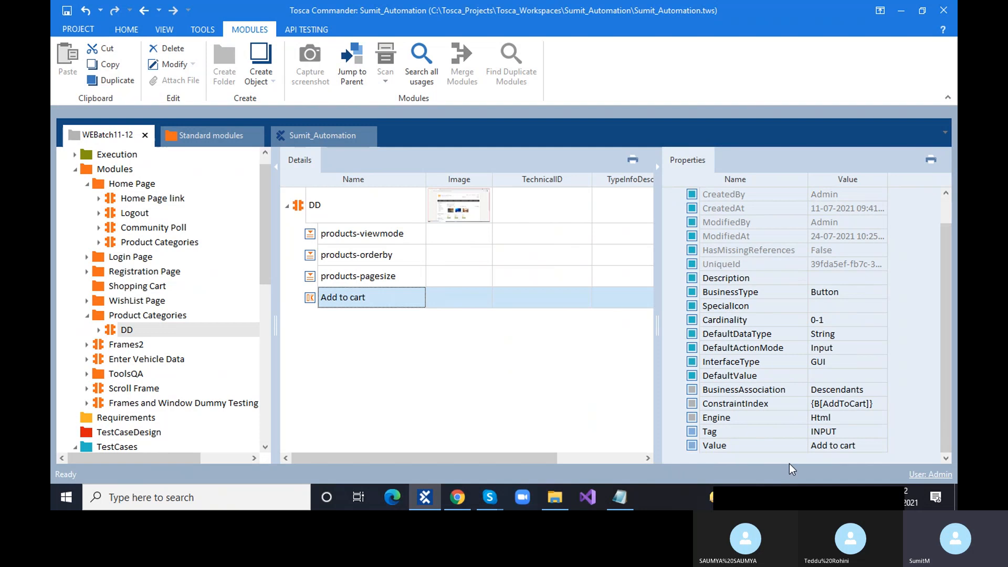
pyautogui.click(846, 404)
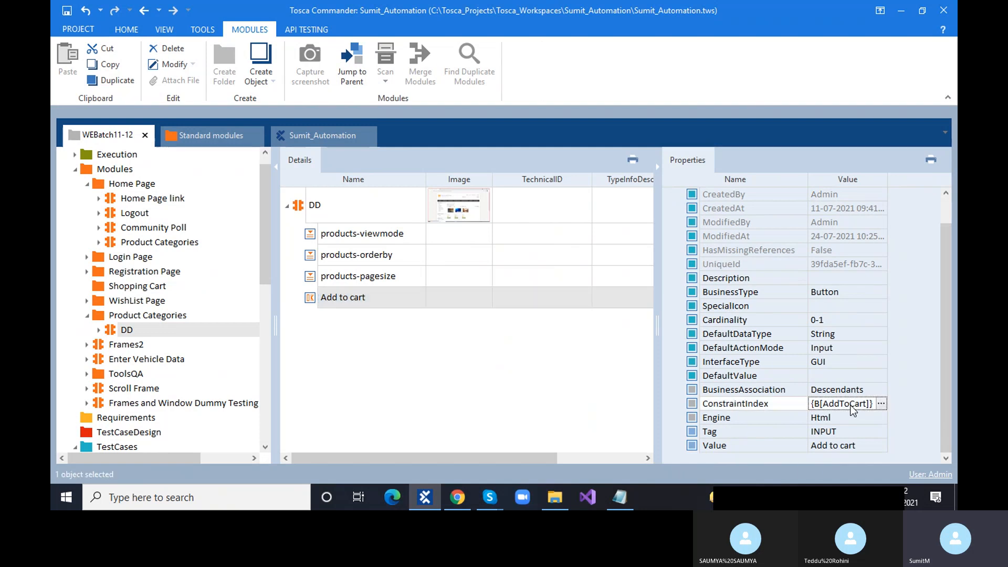
pyautogui.moveTo(887, 180); pyautogui.dragTo(904, 180)
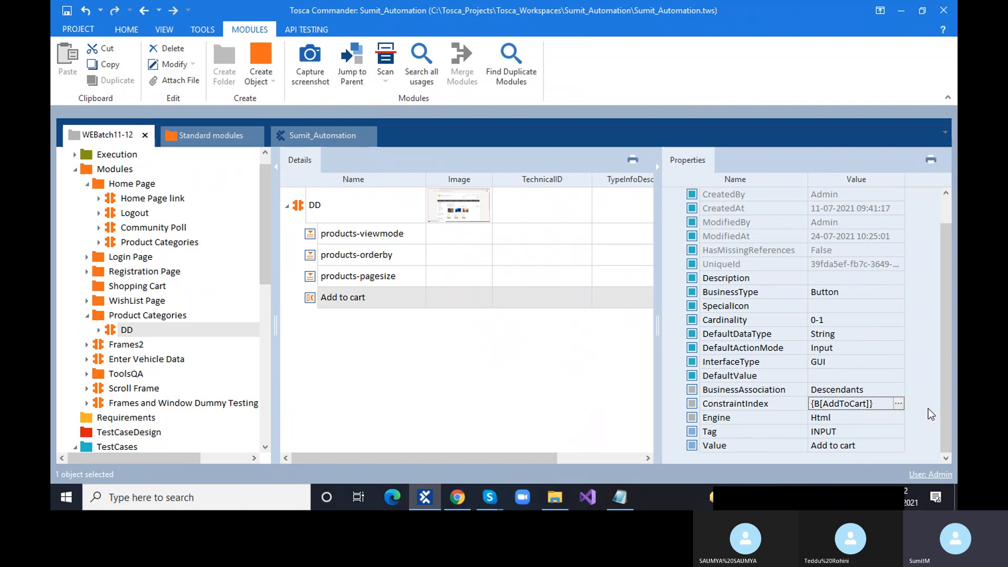
pyautogui.click(86, 315)
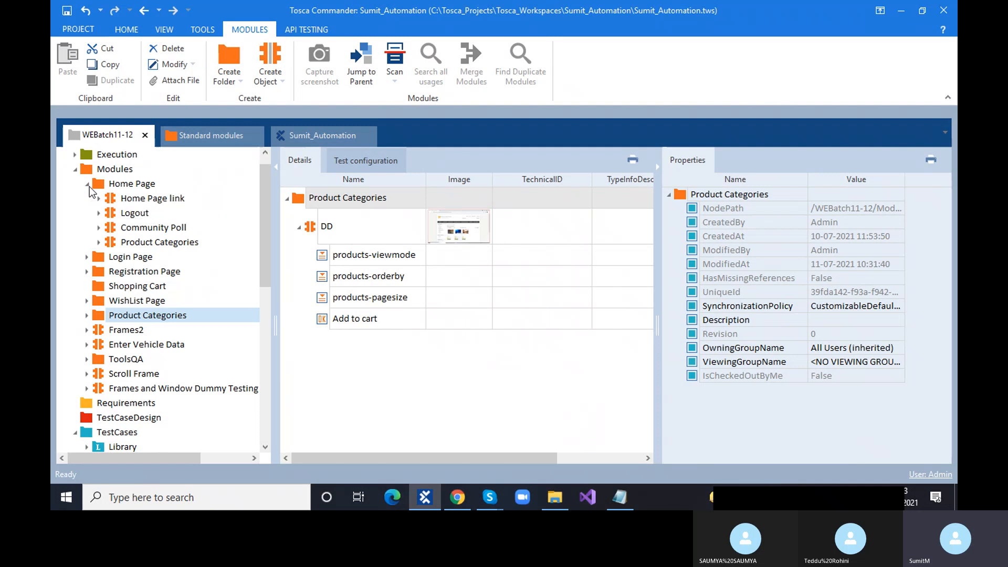
# - Collapse the Home Page module folder and switch to Chrome to examine the Apparel & Shoes product list
pyautogui.click(87, 185)
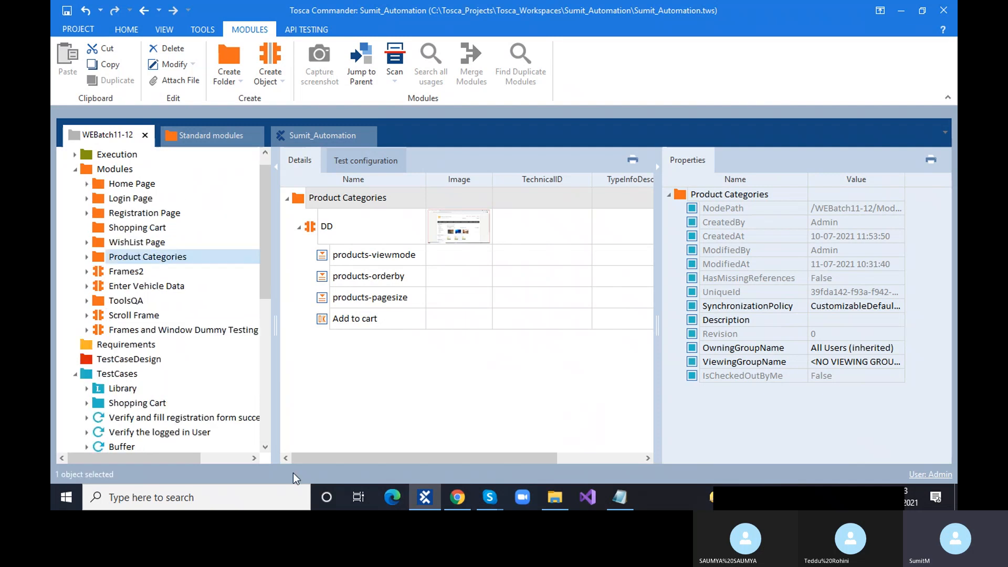
pyautogui.click(462, 497)
pyautogui.scroll(1, 553, 356)
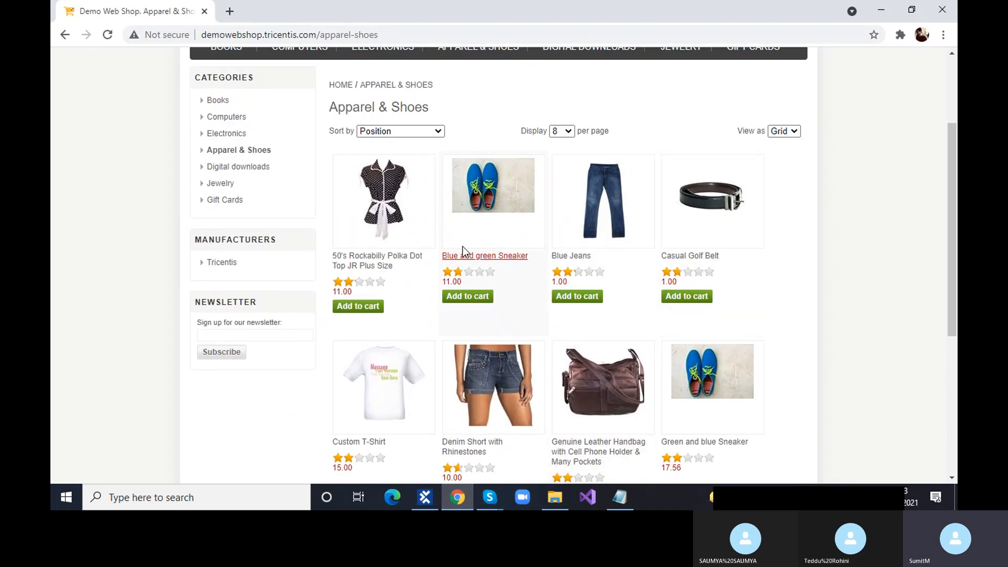
pyautogui.scroll(-1, 727, 427)
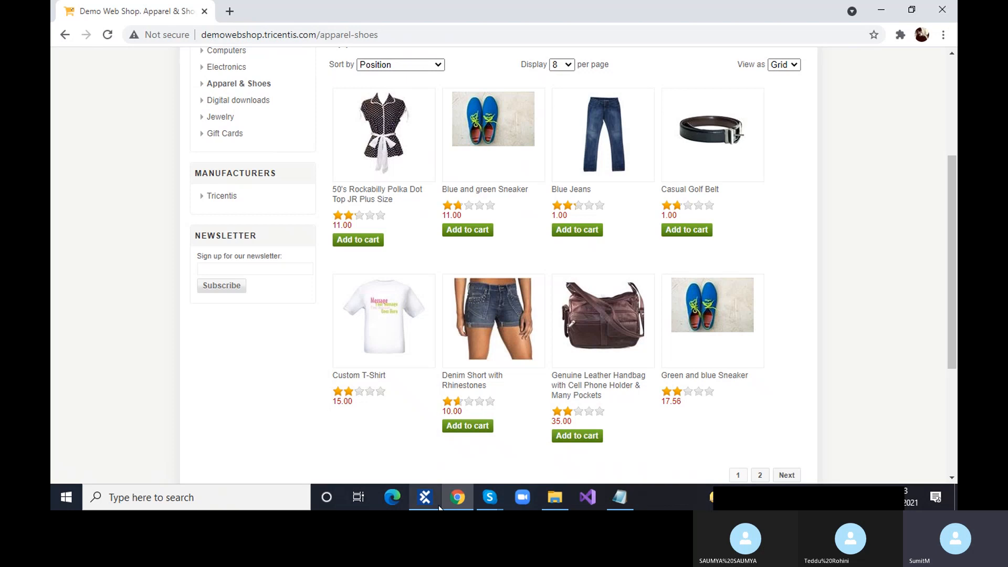
# - Switch back to Tosca Commander and display the contents of the Modules folder
pyautogui.click(425, 497)
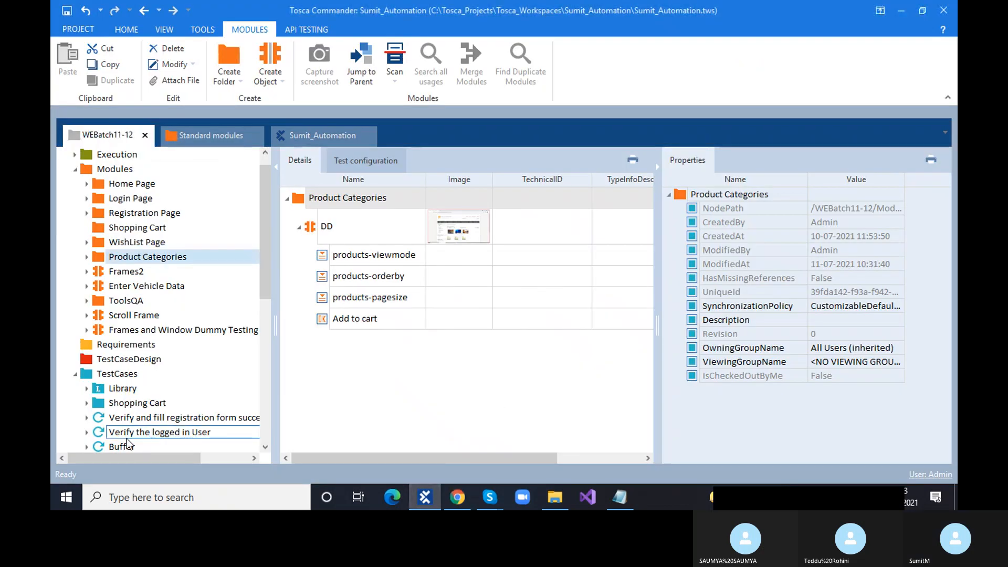
pyautogui.scroll(-2, 131, 434)
pyautogui.scroll(3, 132, 433)
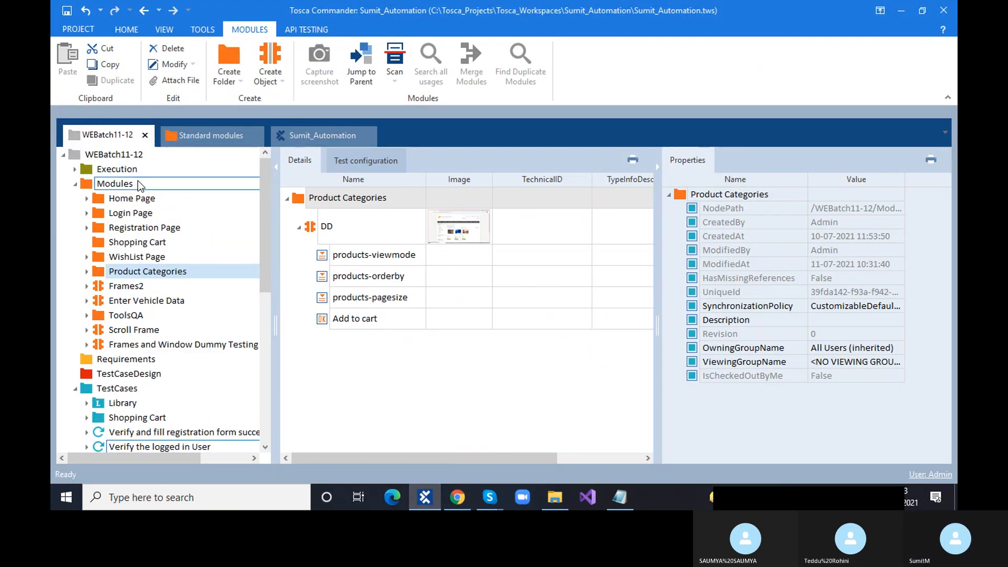
pyautogui.click(139, 184)
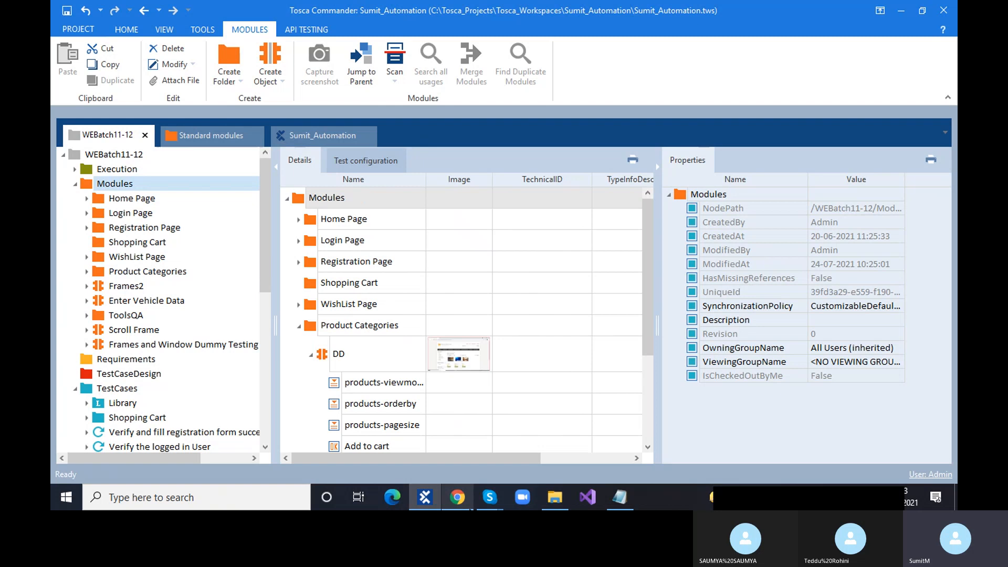
# - Switch to Chrome and examine the Add to cart buttons across both rows of Apparel & Shoes products
pyautogui.click(457, 497)
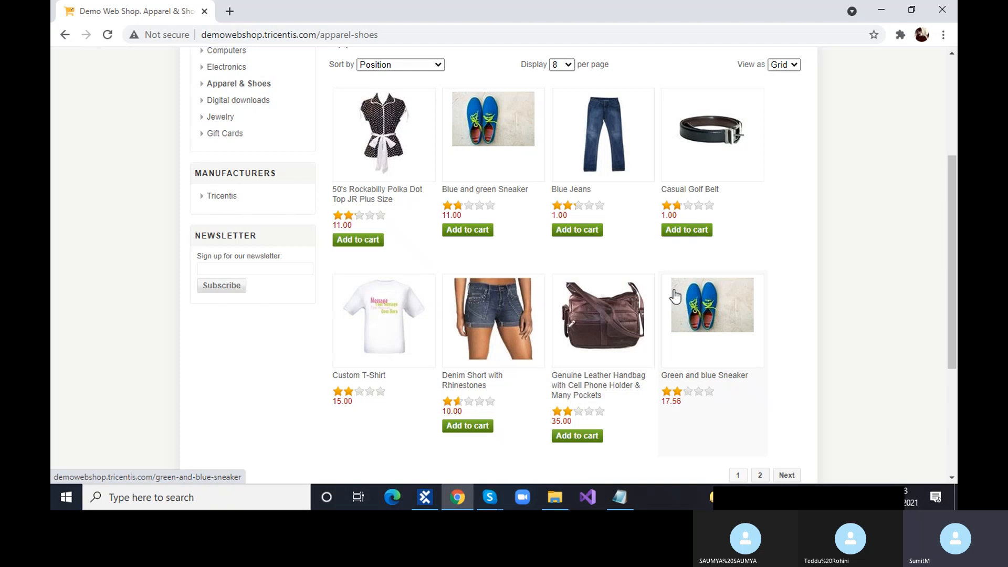
pyautogui.scroll(3, 675, 297)
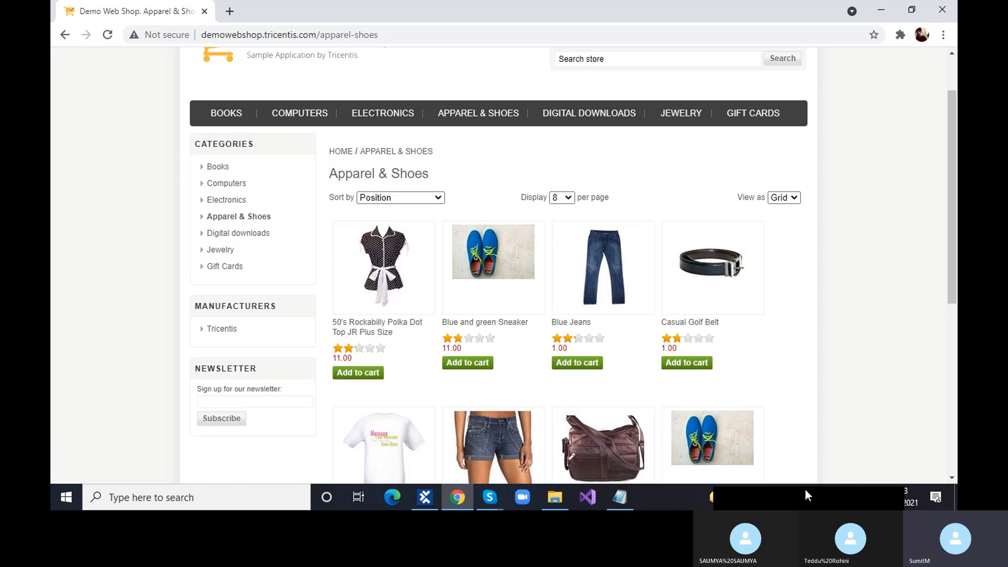
pyautogui.moveTo(805, 489); pyautogui.dragTo(765, 488)
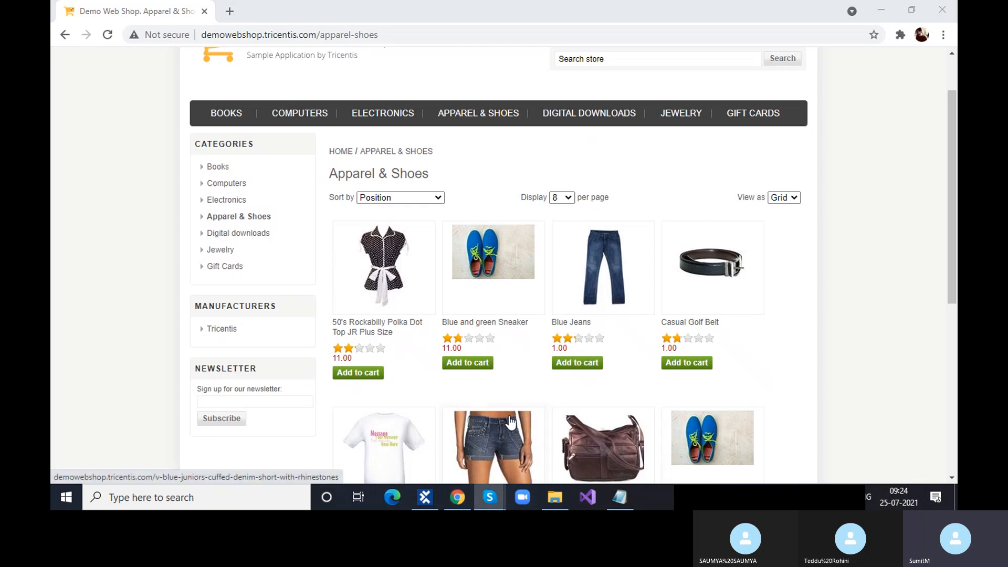
pyautogui.scroll(-4, 509, 418)
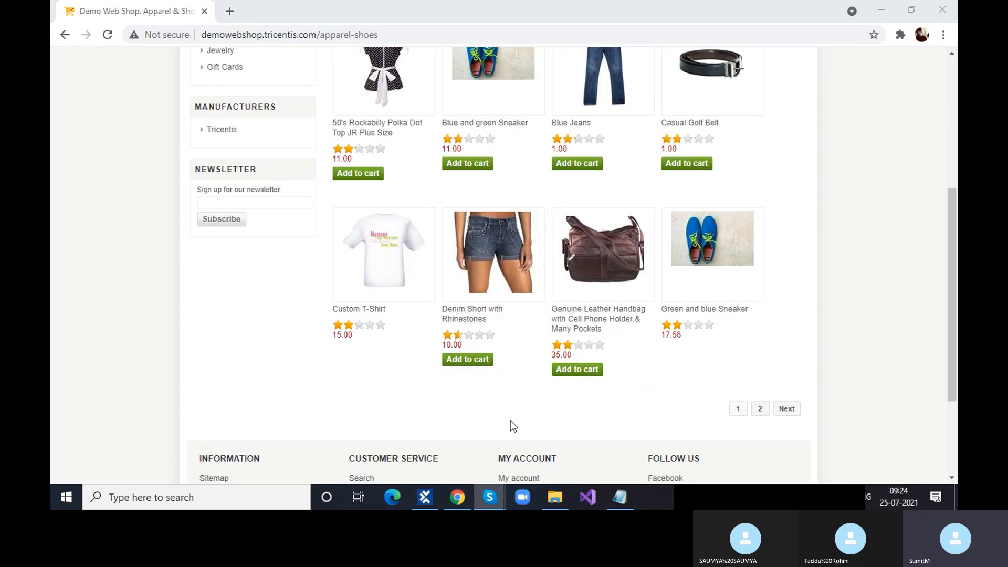
# - Switch to Tosca Commander and start an application scan of the Demo Web Shop Apparel & Shoes page from the Product Categories folder
pyautogui.click(433, 500)
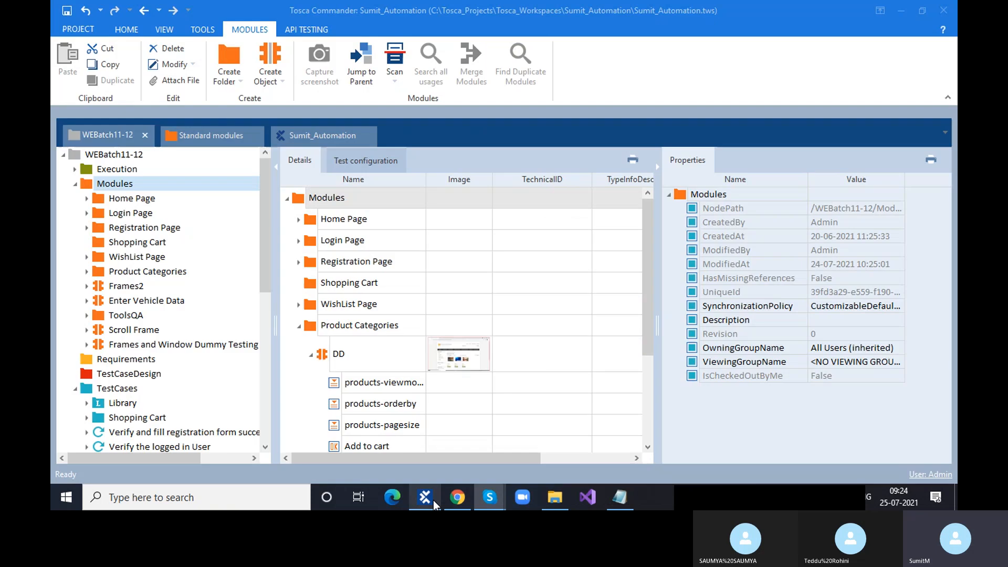
pyautogui.rightClick(94, 183)
pyautogui.click(73, 248)
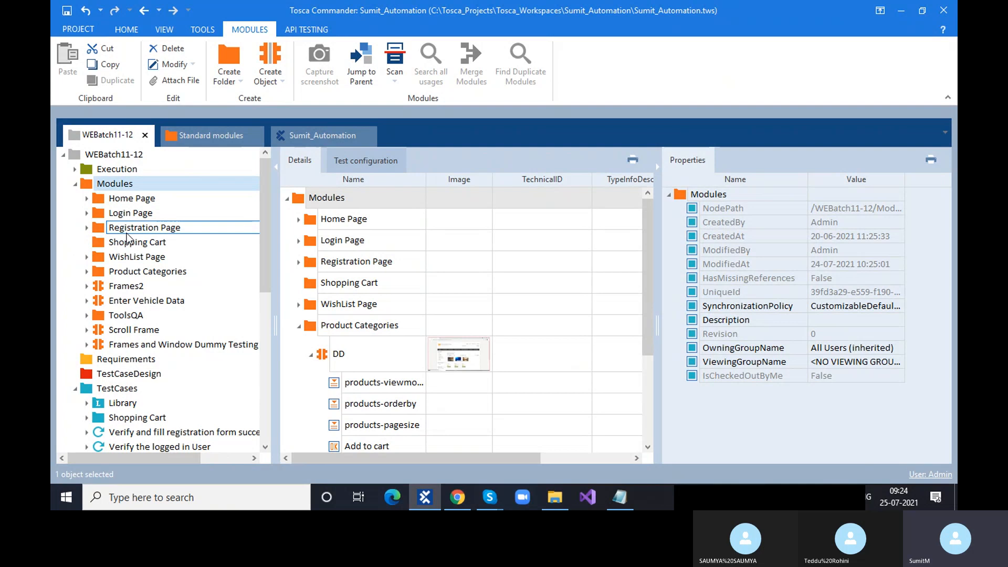
pyautogui.rightClick(101, 276)
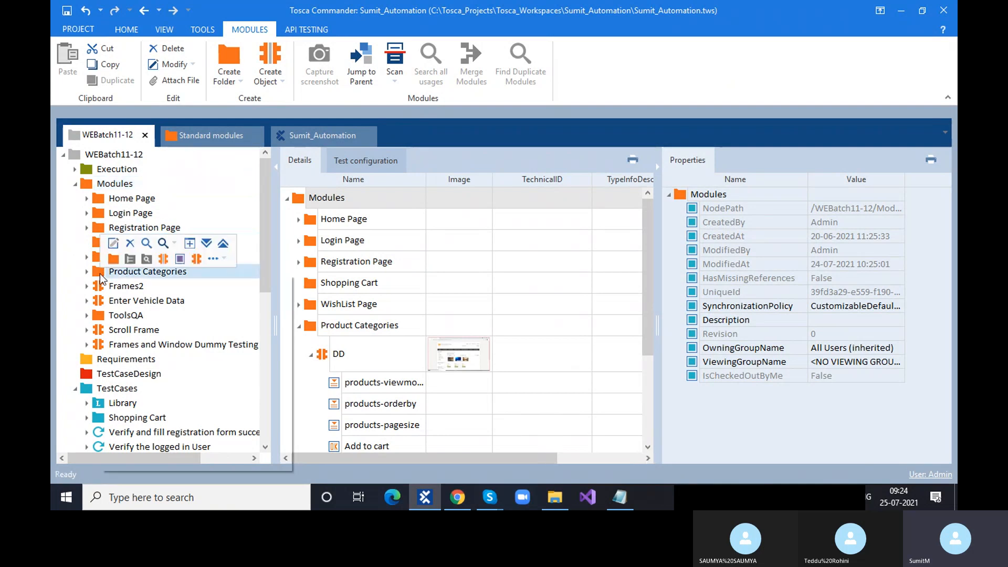
pyautogui.moveTo(203, 348)
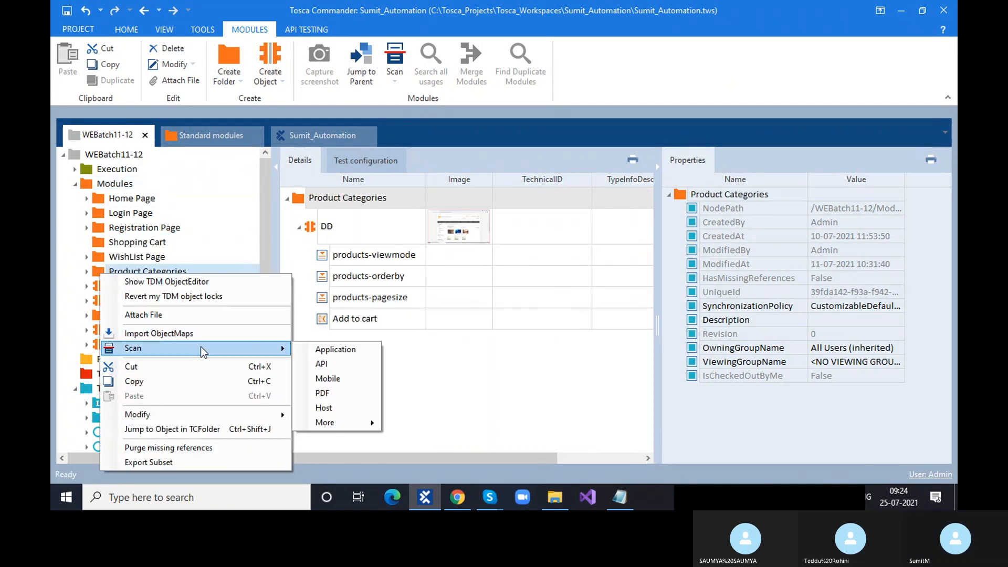
pyautogui.click(335, 350)
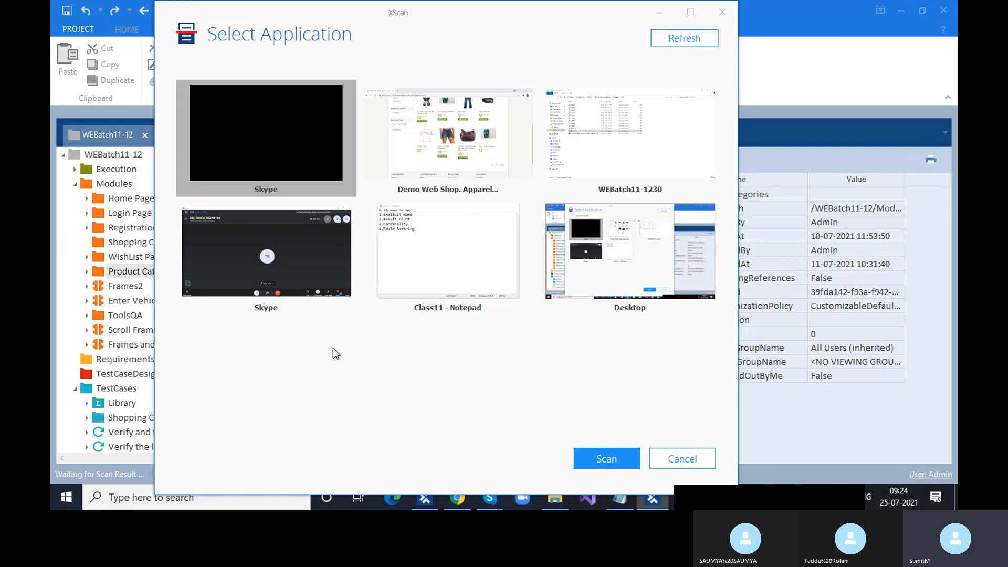
pyautogui.click(430, 161)
pyautogui.click(600, 460)
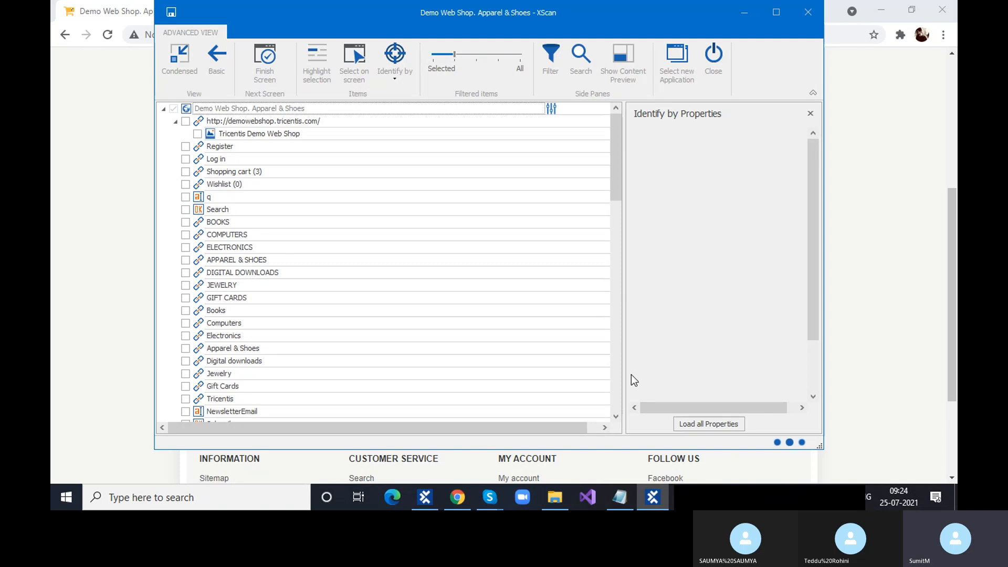
# - Pick the Add to cart button of the 50's Rockabilly Polka Dot Top on screen and display its identification properties for review
pyautogui.click(360, 62)
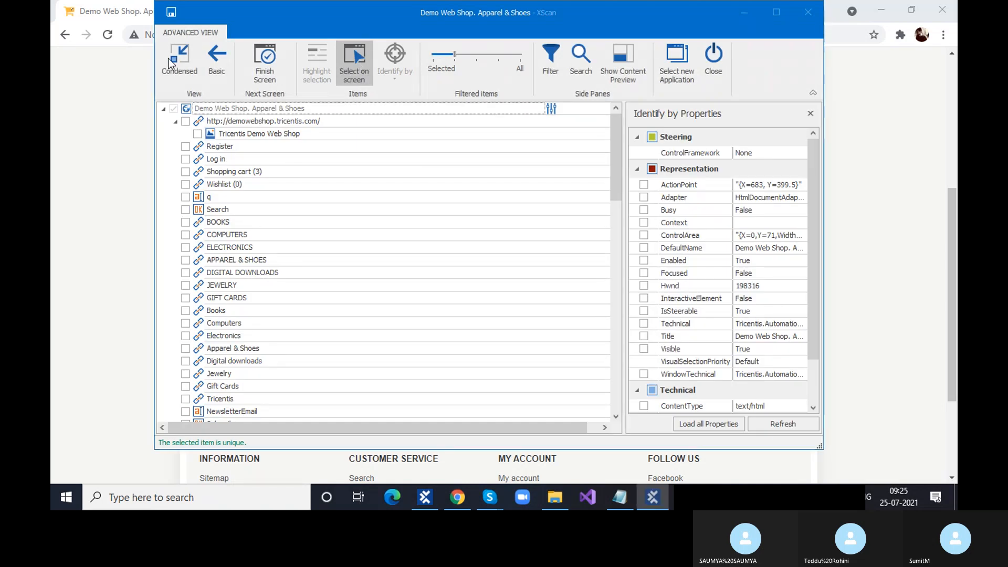
pyautogui.click(168, 57)
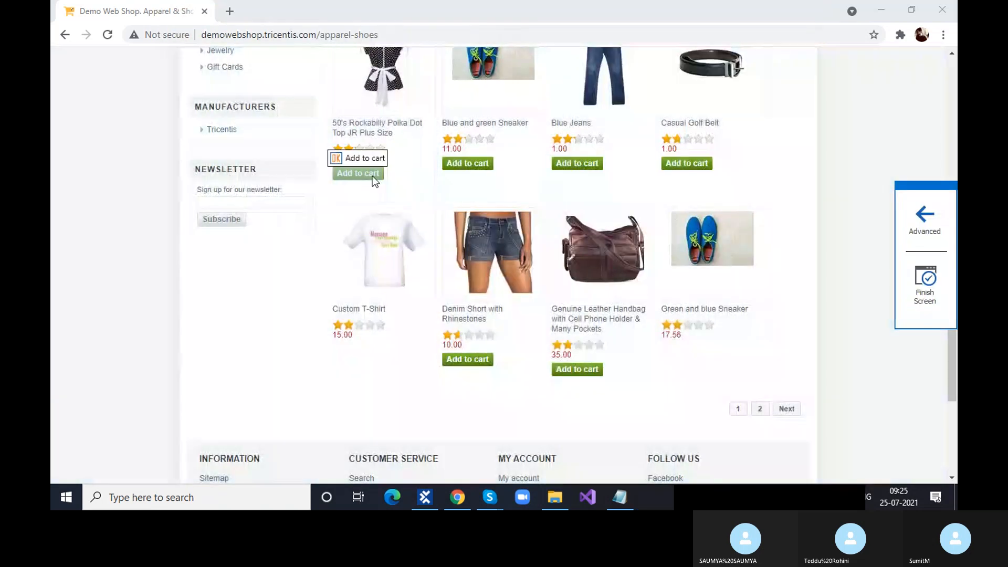
pyautogui.click(373, 175)
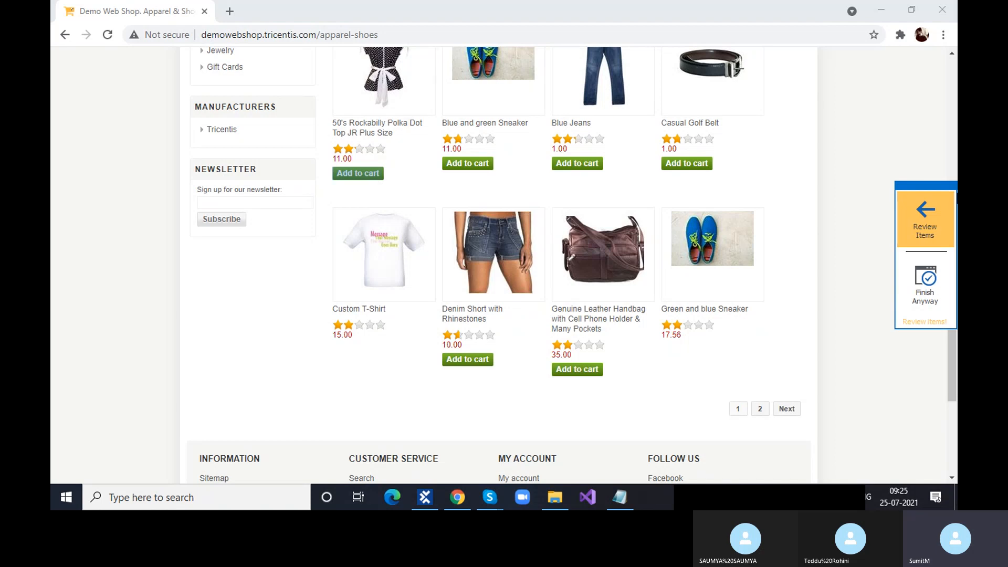
pyautogui.click(944, 221)
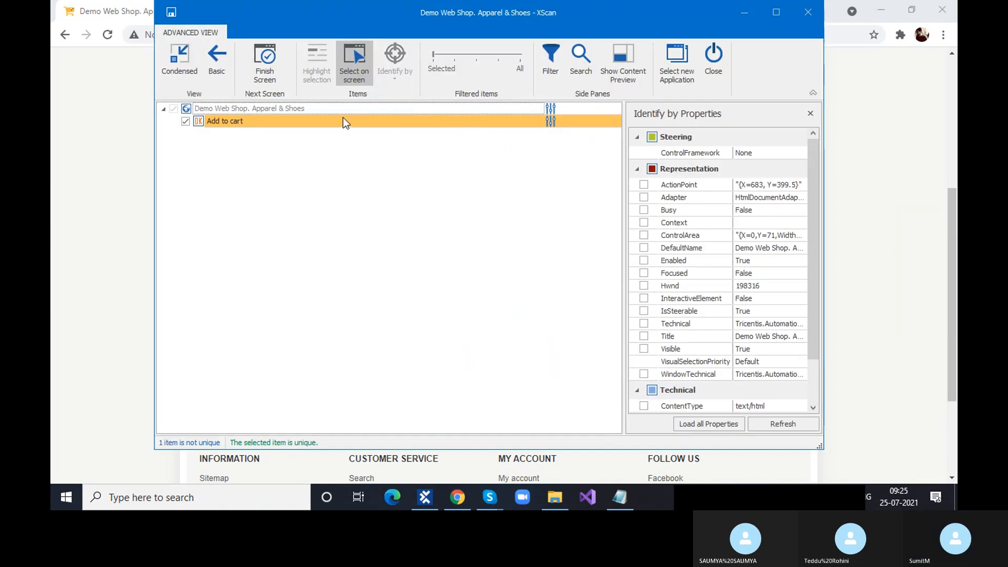
pyautogui.click(363, 77)
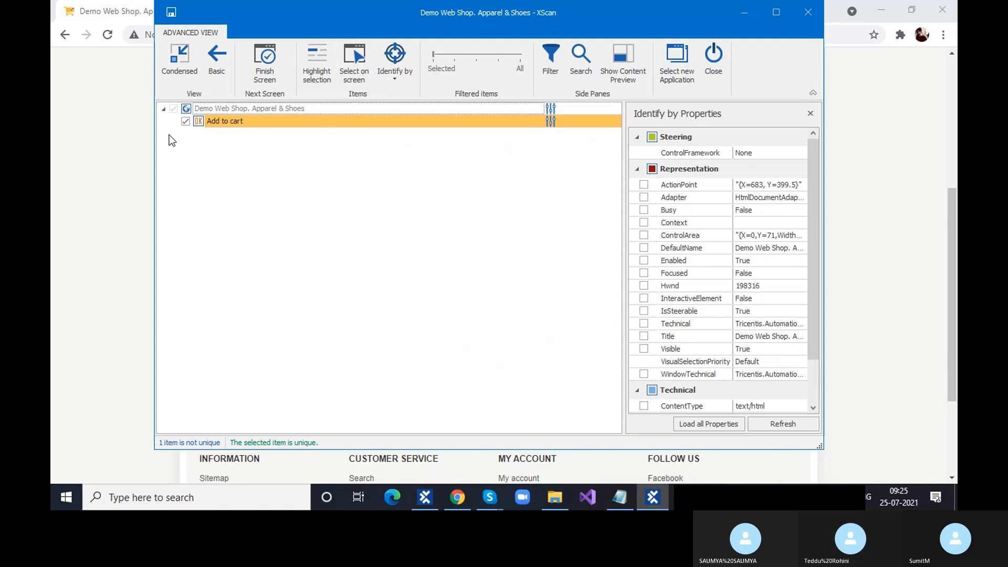
pyautogui.click(203, 123)
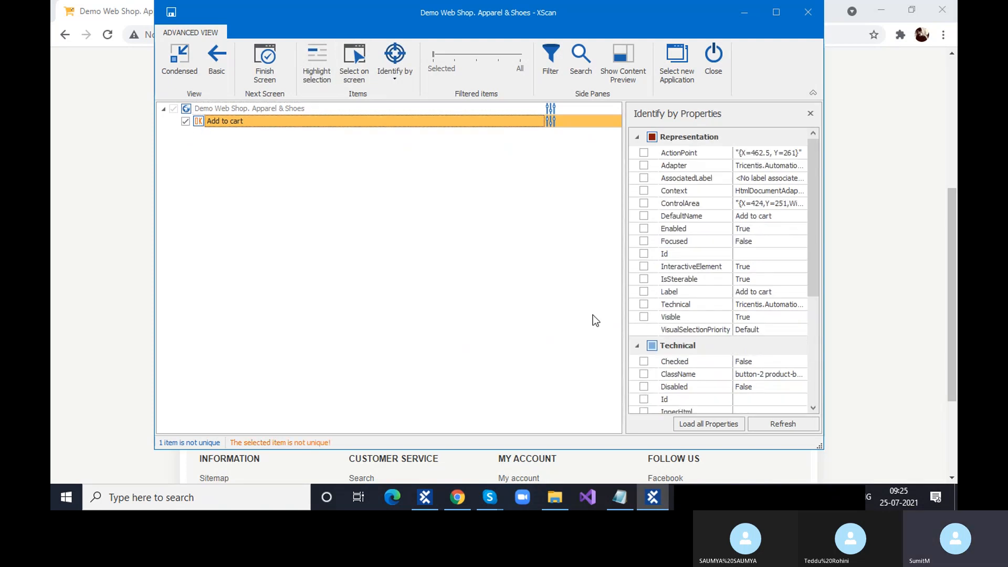
# - Try ClassName as an additional identifying property of the Add to cart control, and deselect it again
pyautogui.scroll(-5, 688, 356)
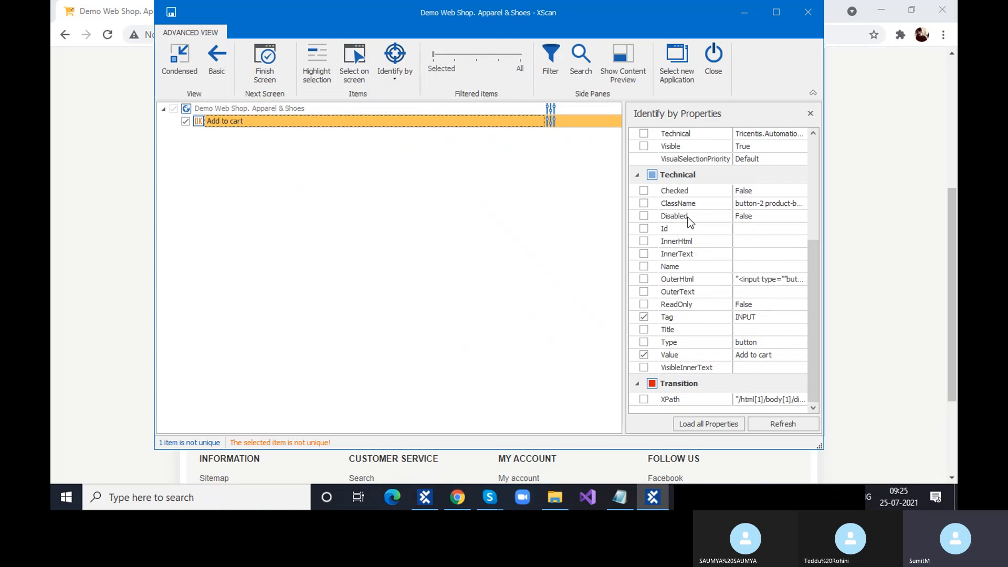
pyautogui.click(644, 204)
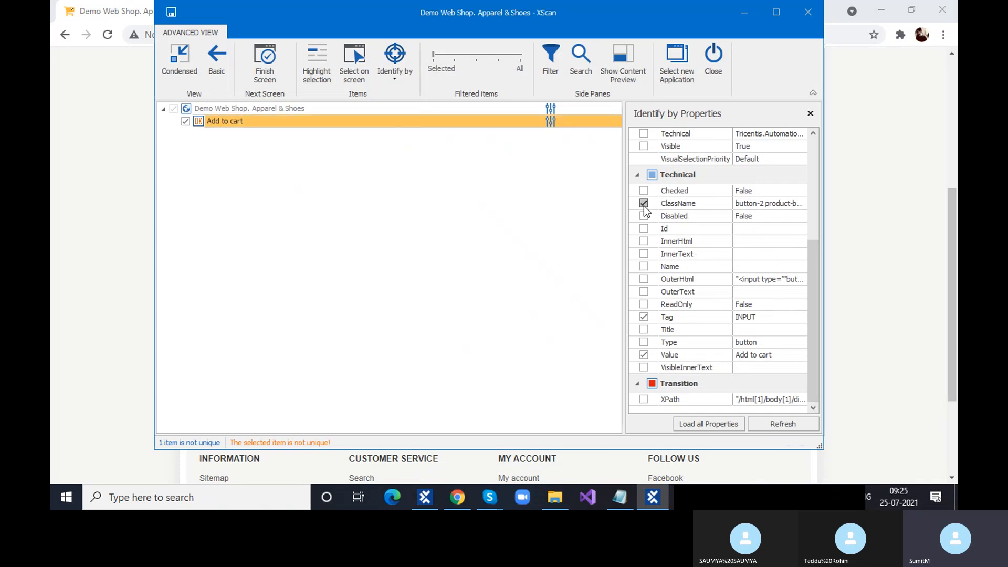
pyautogui.click(644, 204)
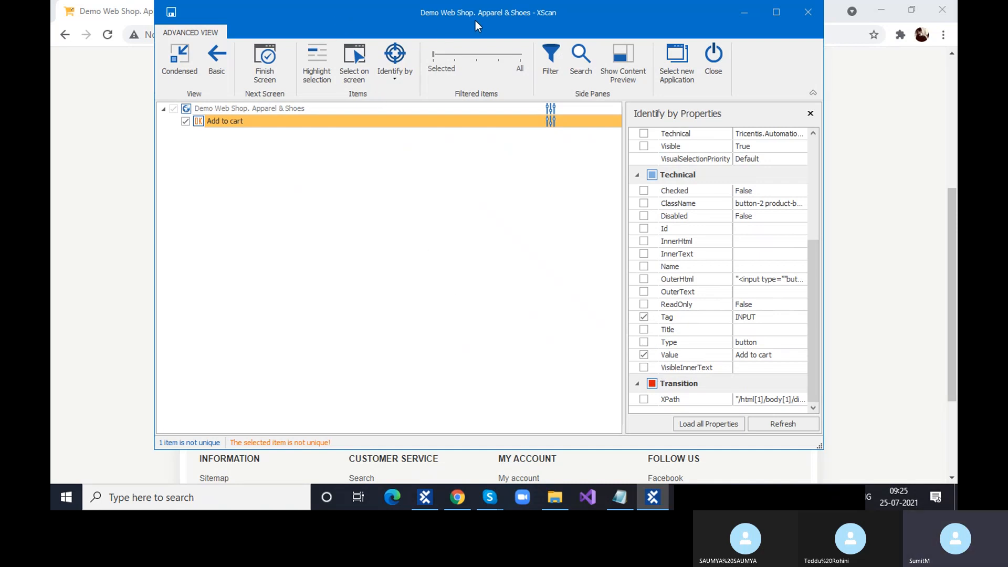
# - Reposition the XScan window and look at the product page behind it before returning to the scan
pyautogui.moveTo(474, 21); pyautogui.dragTo(512, 41)
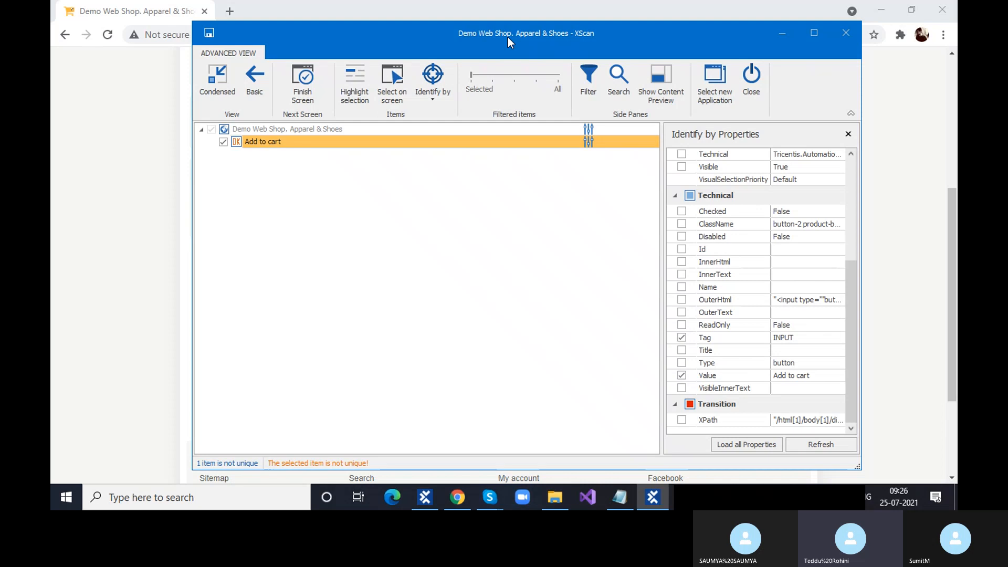
pyautogui.click(783, 33)
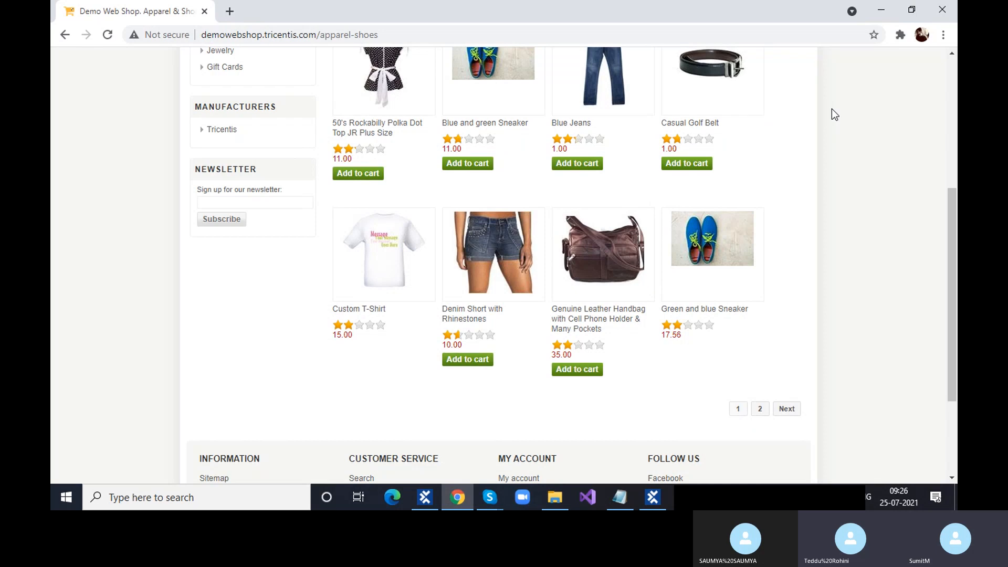
pyautogui.click(654, 499)
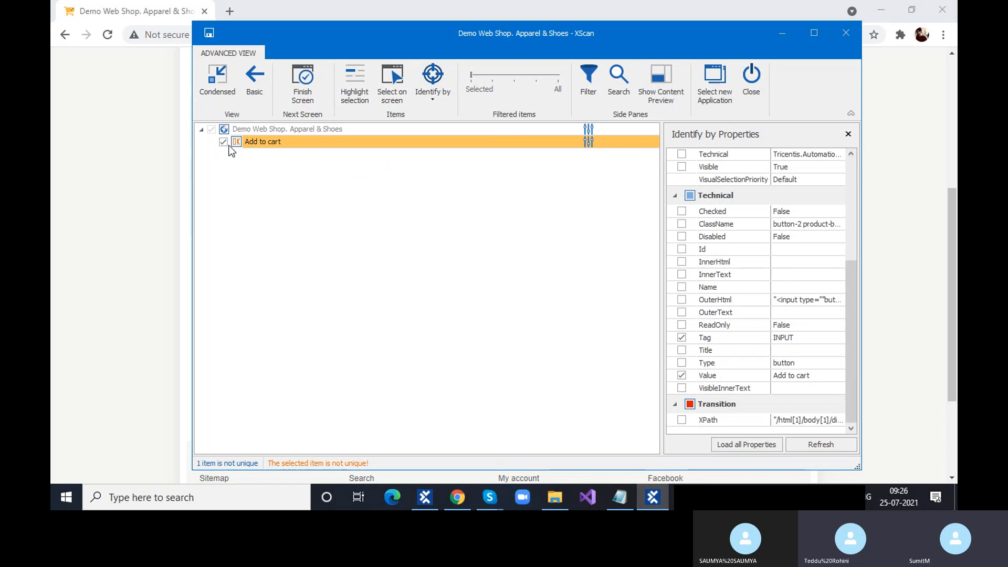
# - Open Identify by Anchor for the scanned Add to cart control
pyautogui.click(234, 143)
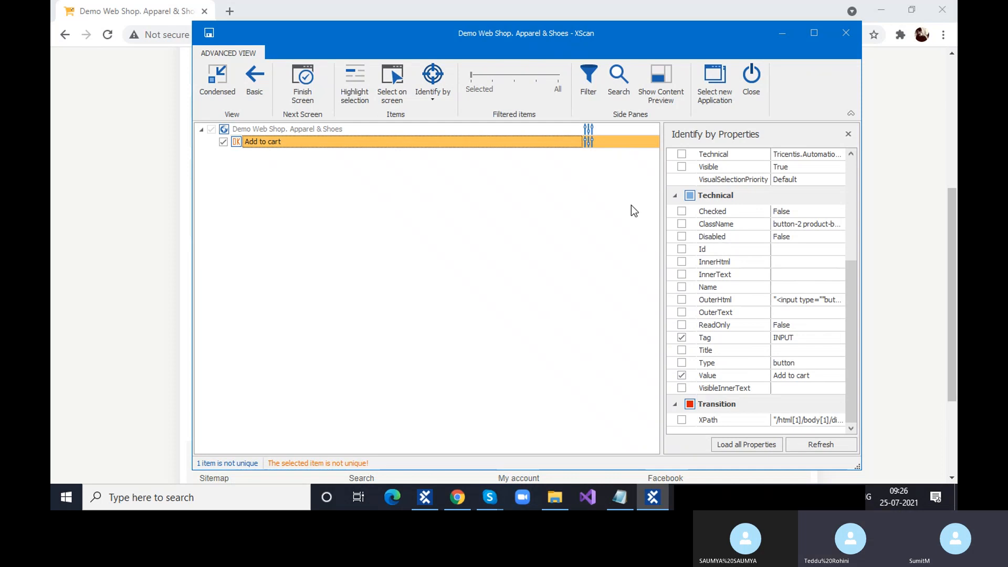
pyautogui.click(433, 96)
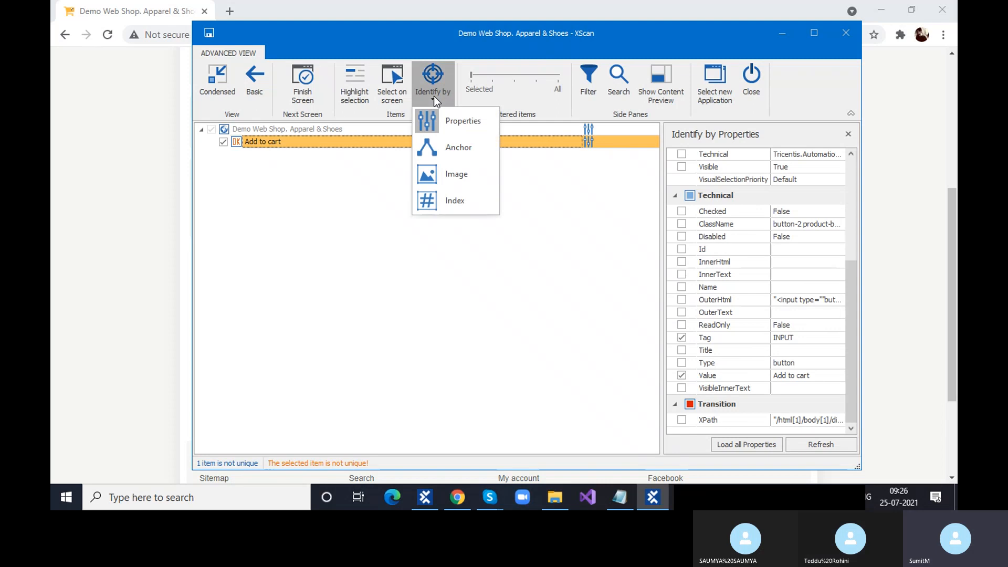
pyautogui.click(441, 154)
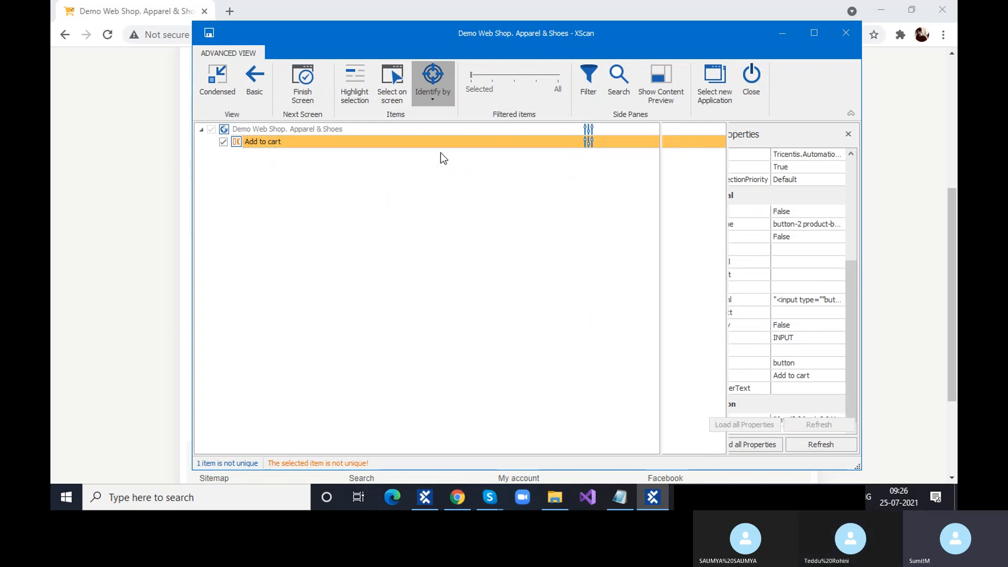
pyautogui.click(237, 146)
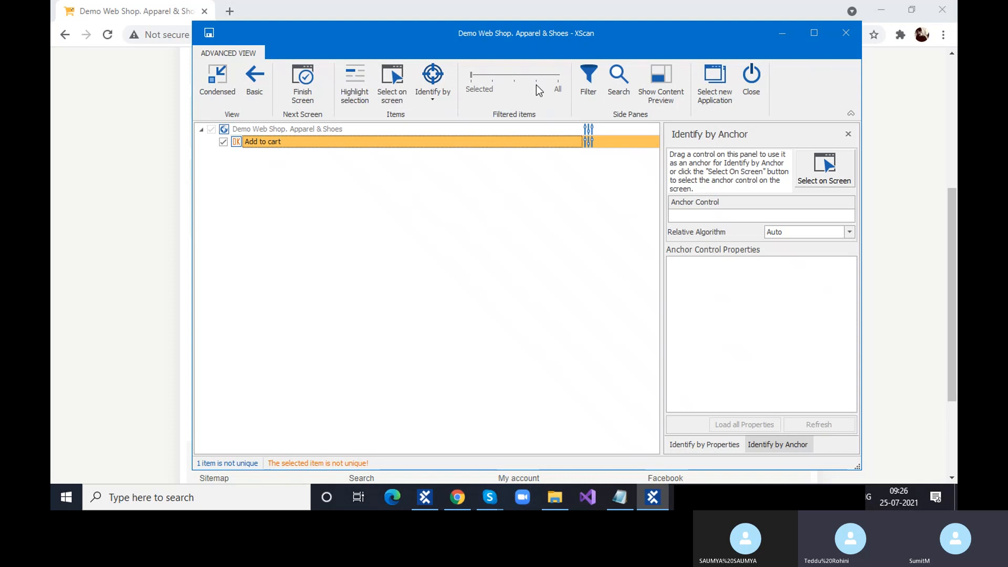
# - Widen the filtered items to list the unselected controls around Add to cart, and bring the shop page into view
pyautogui.click(497, 77)
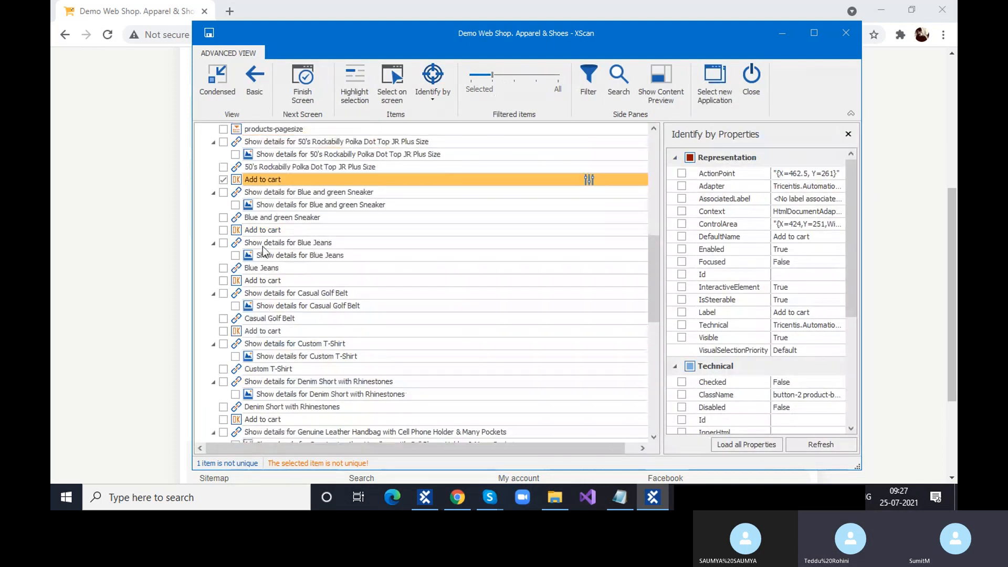
pyautogui.scroll(2, 262, 249)
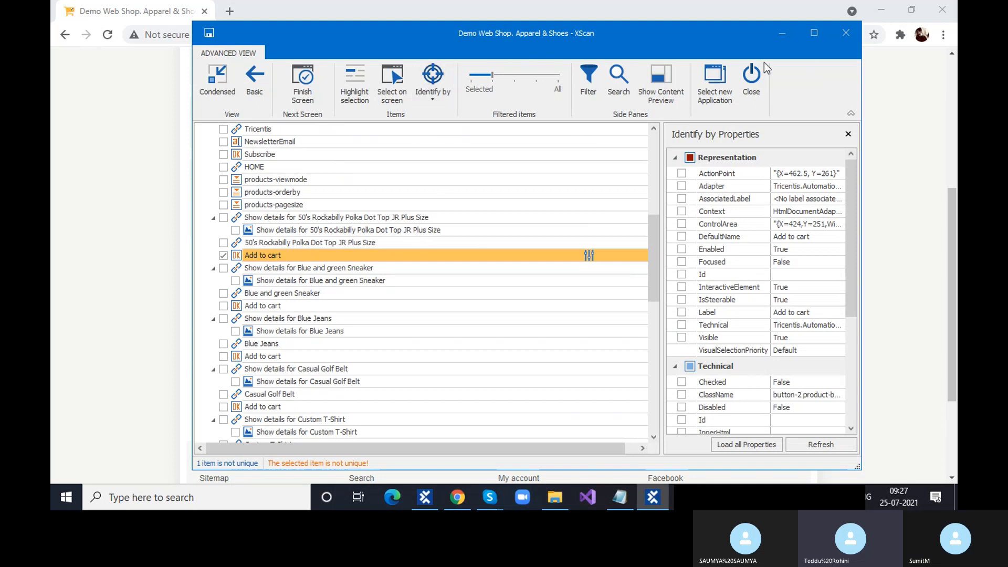
pyautogui.click(776, 31)
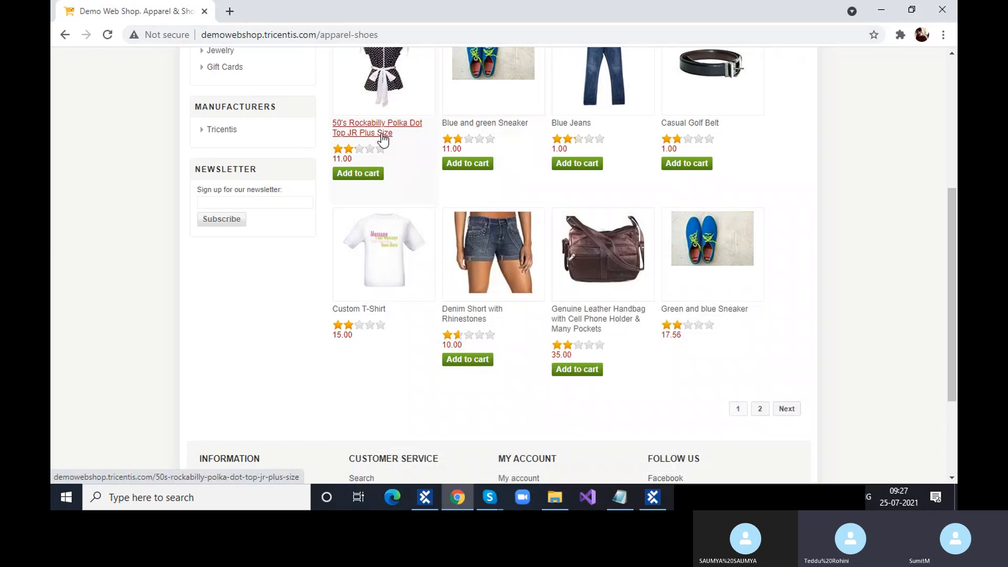
# - Return to XScan and assign the 50's Rockabilly Polka Dot Top JR Plus Size link as the anchor for its Add to cart control
pyautogui.click(661, 496)
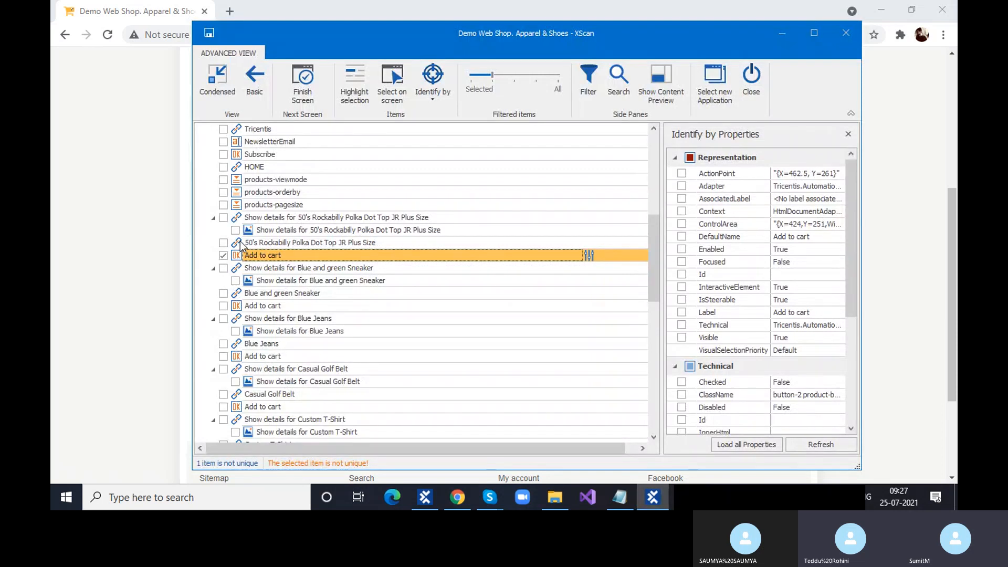
pyautogui.click(241, 245)
pyautogui.click(240, 259)
pyautogui.click(433, 99)
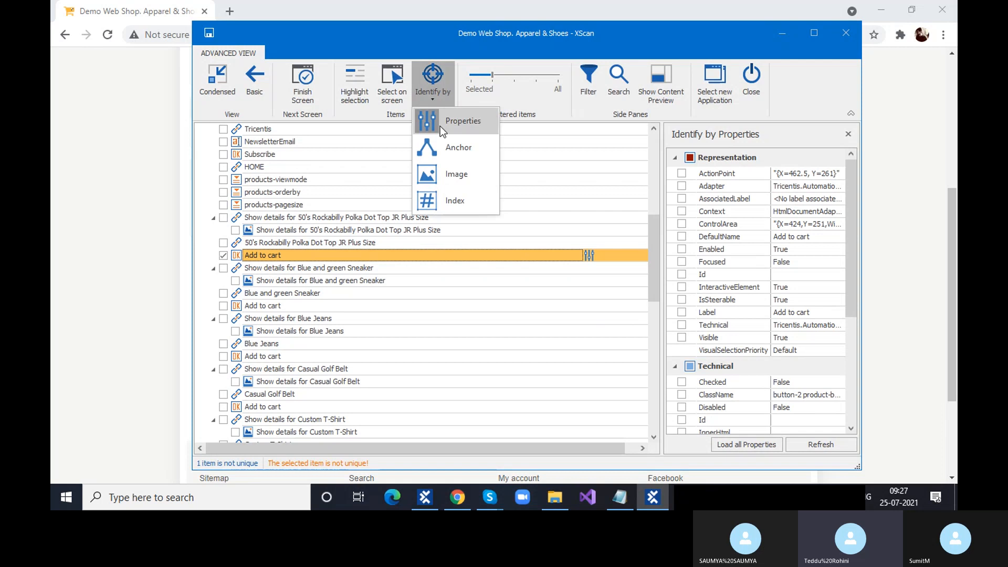
pyautogui.click(452, 152)
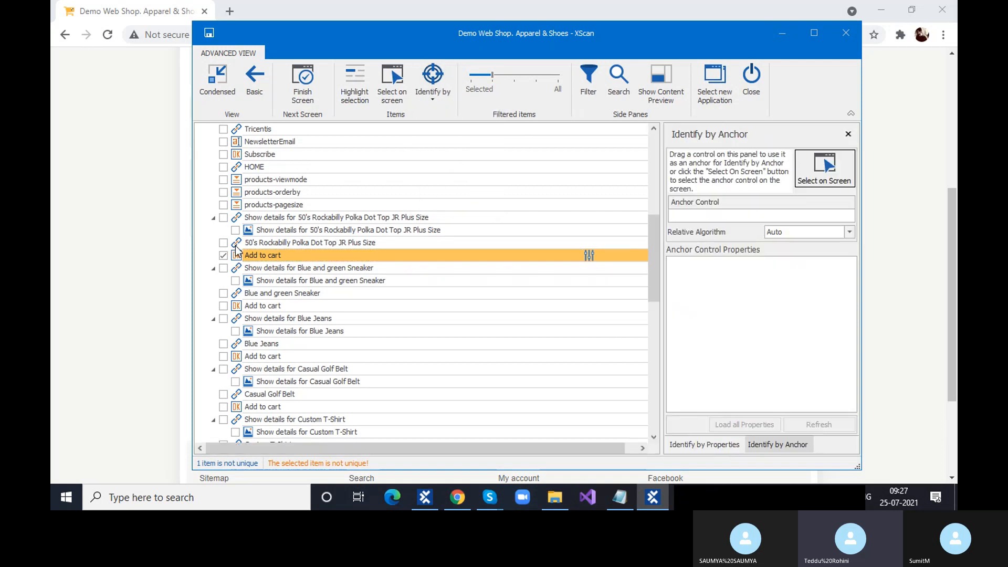
pyautogui.moveTo(237, 246); pyautogui.dragTo(695, 213)
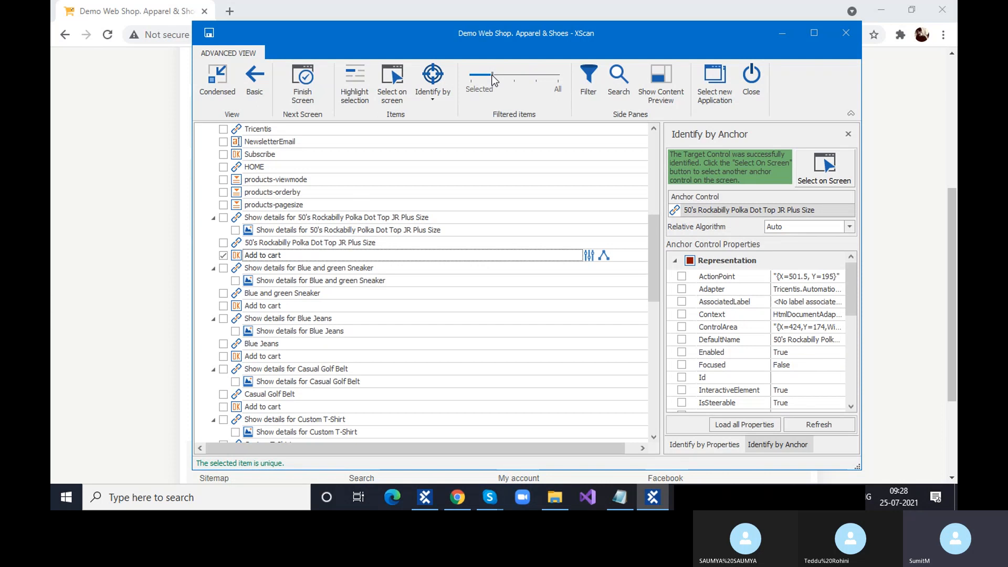
# - Narrow the filtered items to only the selected controls and compare Add to cart with the product page behind XScan
pyautogui.moveTo(492, 80); pyautogui.dragTo(471, 80)
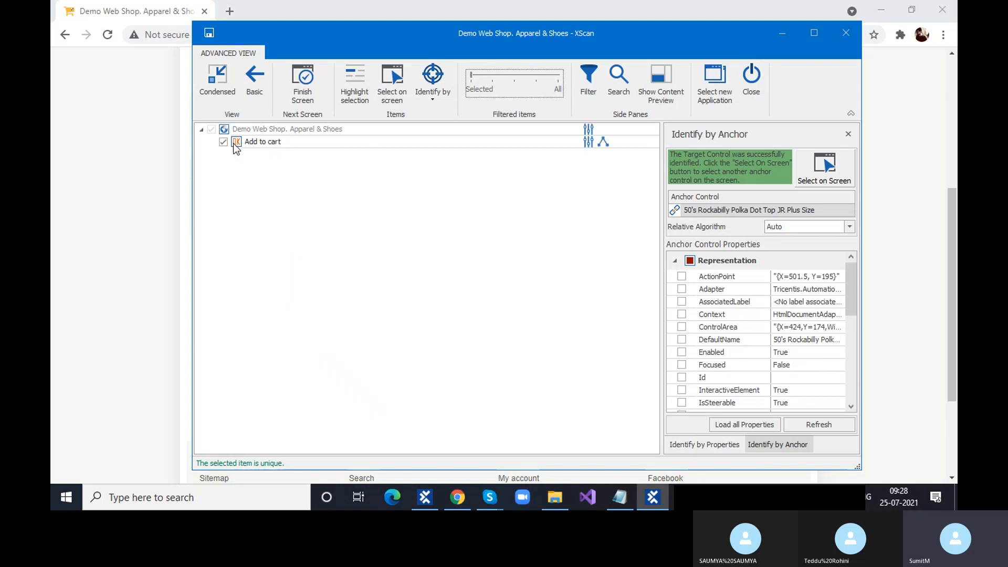
pyautogui.click(236, 143)
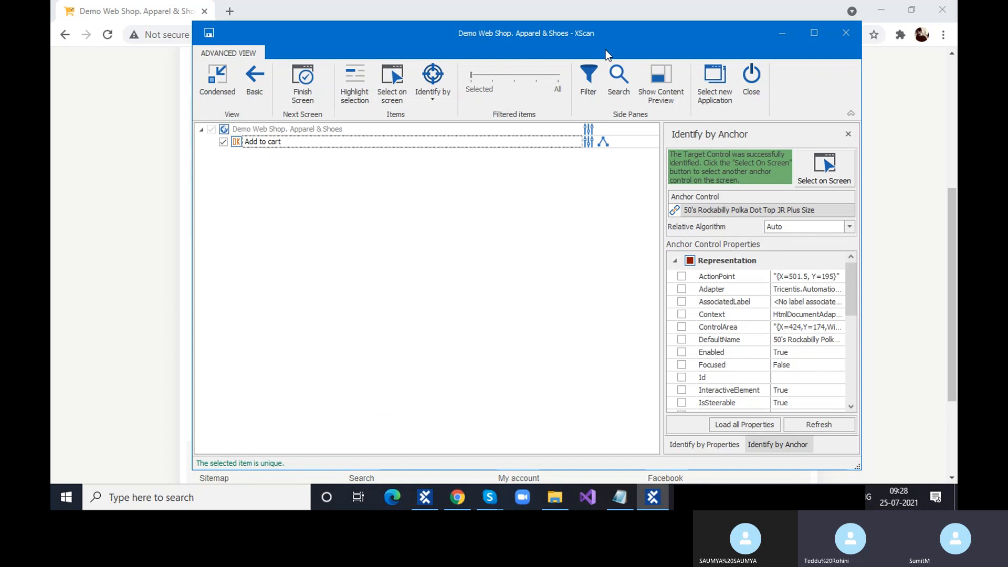
pyautogui.moveTo(618, 45); pyautogui.dragTo(625, 307)
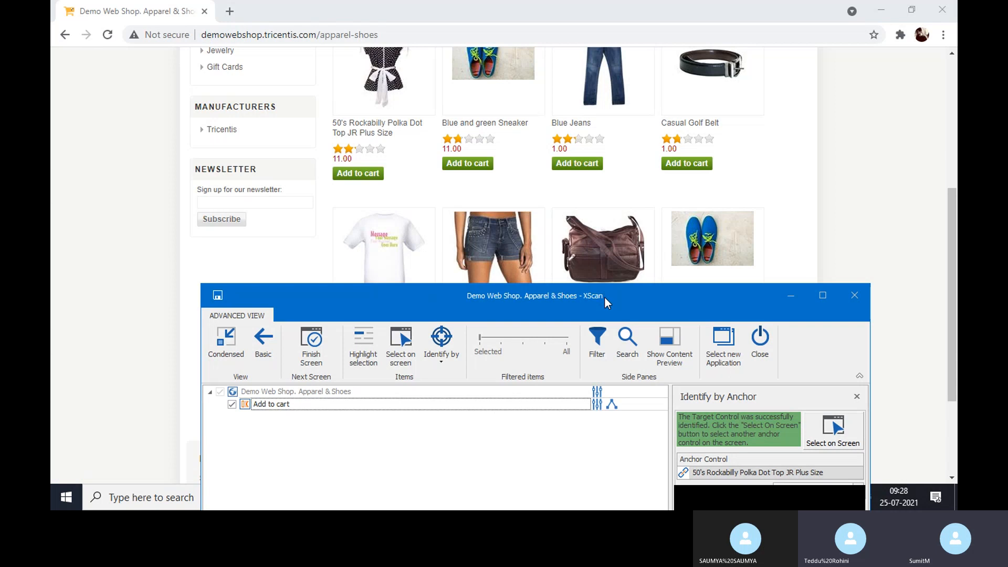
pyautogui.moveTo(606, 294); pyautogui.dragTo(607, 288)
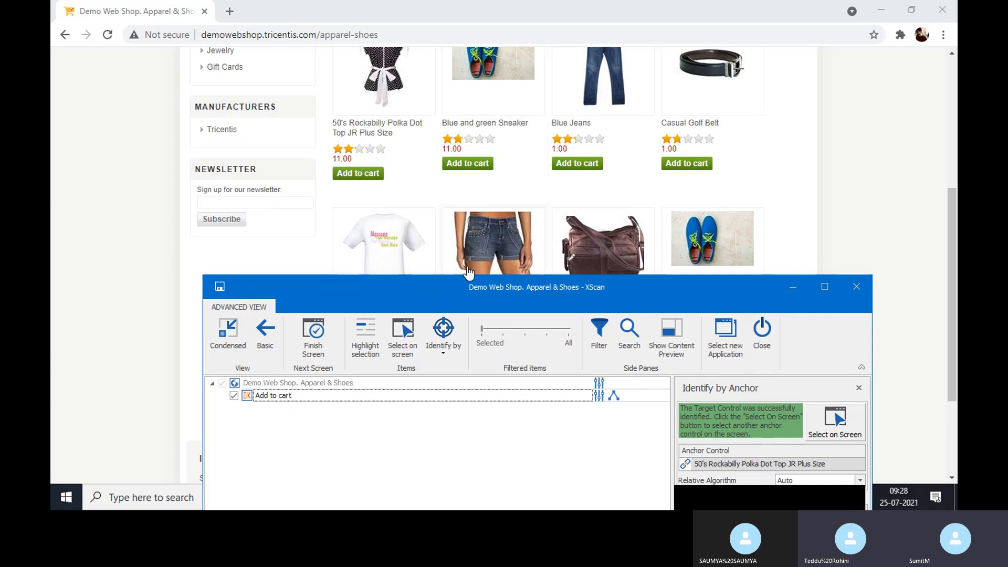
pyautogui.moveTo(438, 291); pyautogui.dragTo(441, 40)
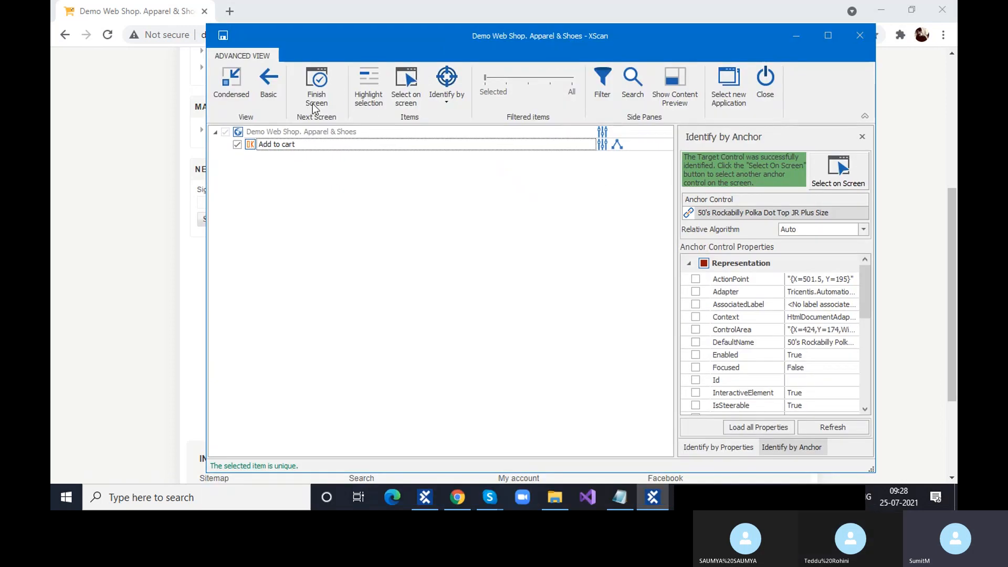
# - Remove the anchor from the Add to cart control
pyautogui.click(616, 145)
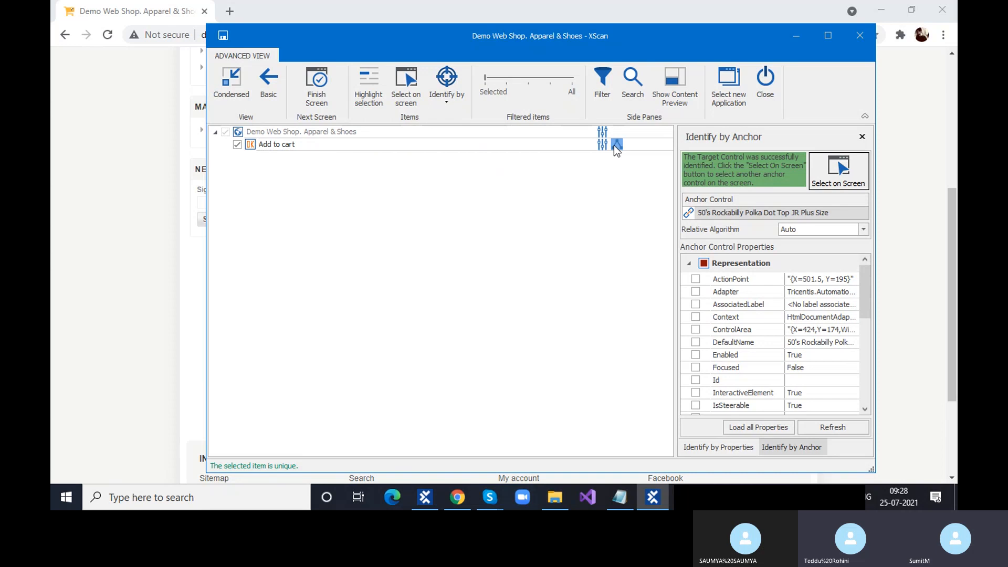
pyautogui.rightClick(753, 213)
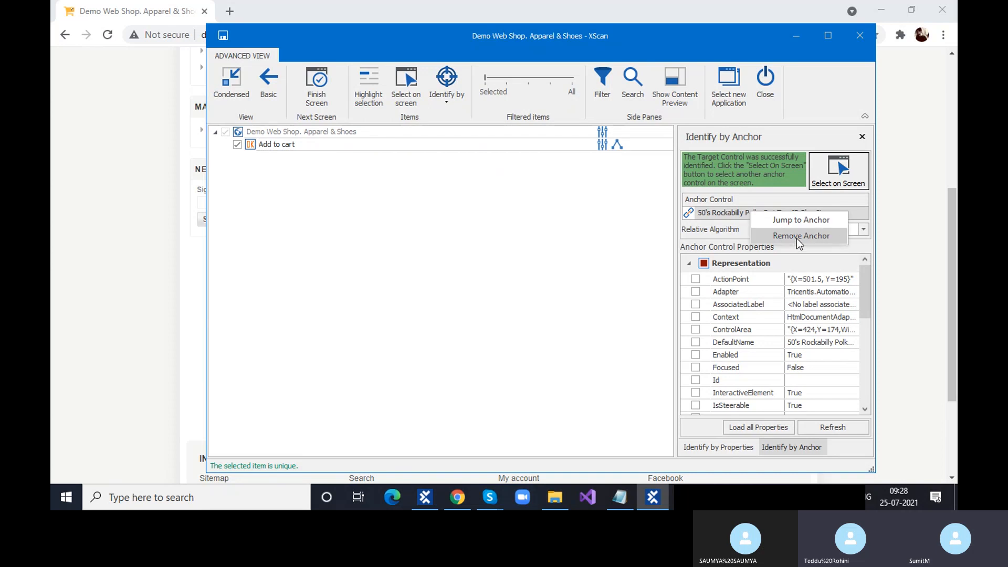
pyautogui.click(796, 237)
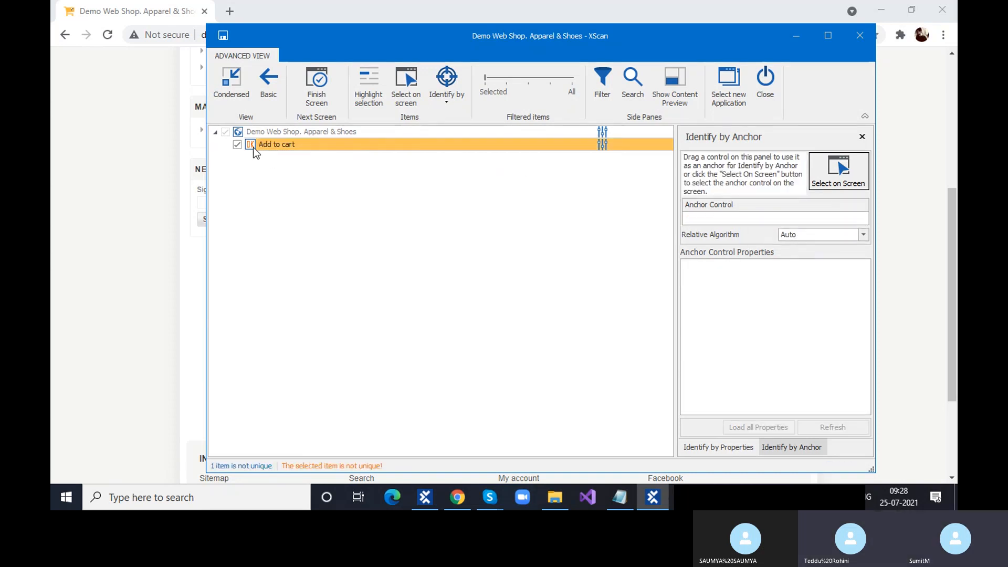
# - Examine the Identify by Index option for Add to cart, and review which properties identify the control
pyautogui.click(436, 101)
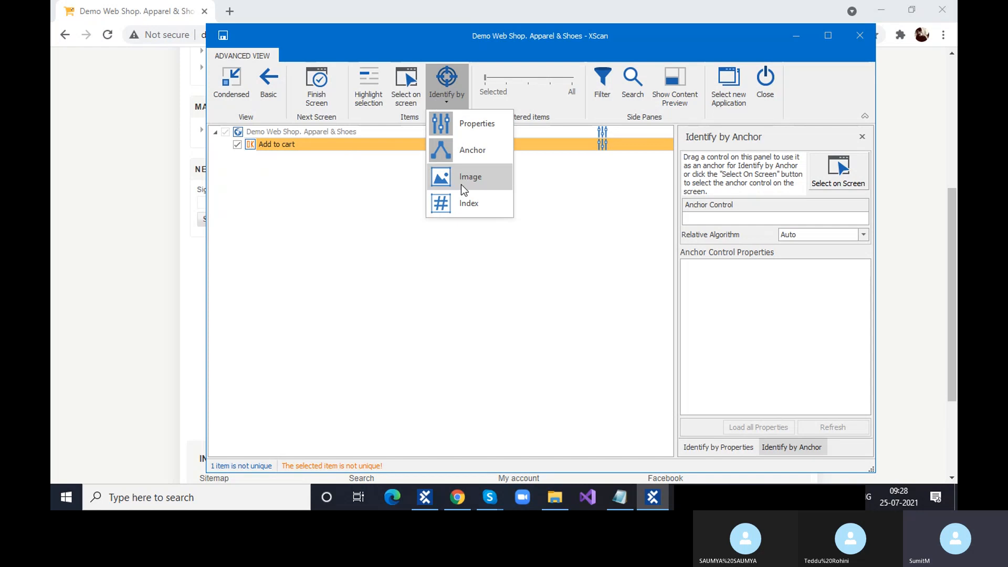
pyautogui.click(453, 210)
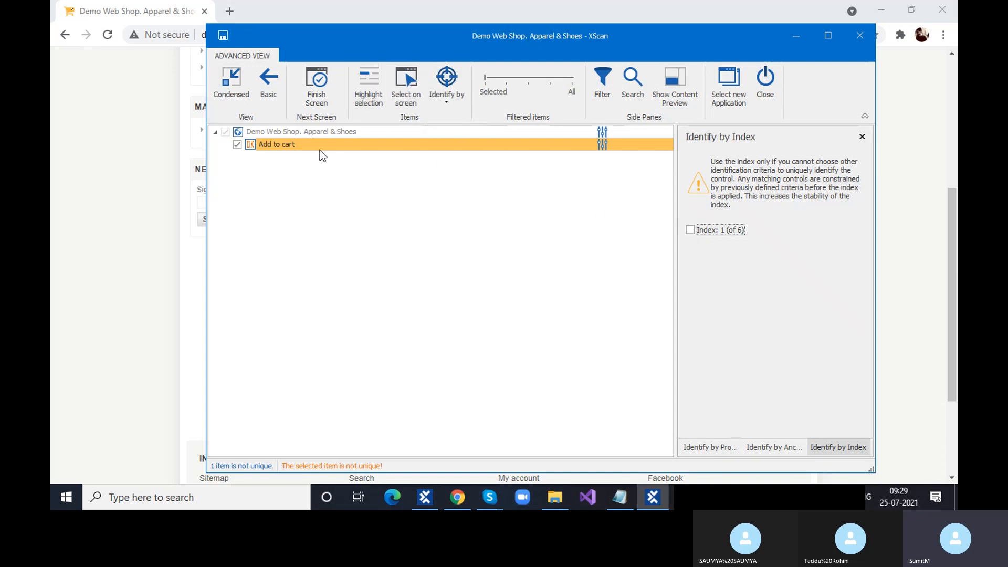
pyautogui.click(711, 443)
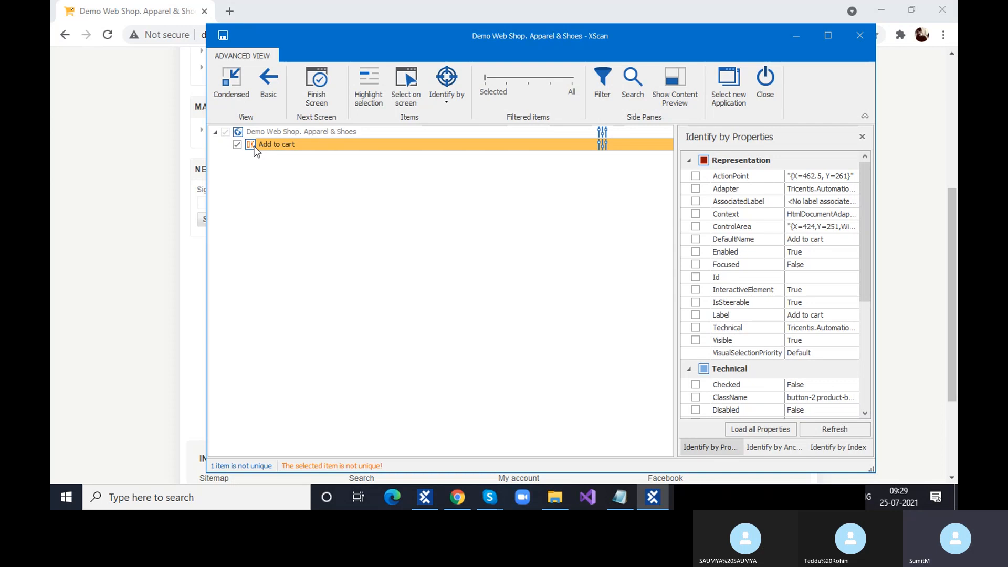
pyautogui.scroll(-5, 787, 347)
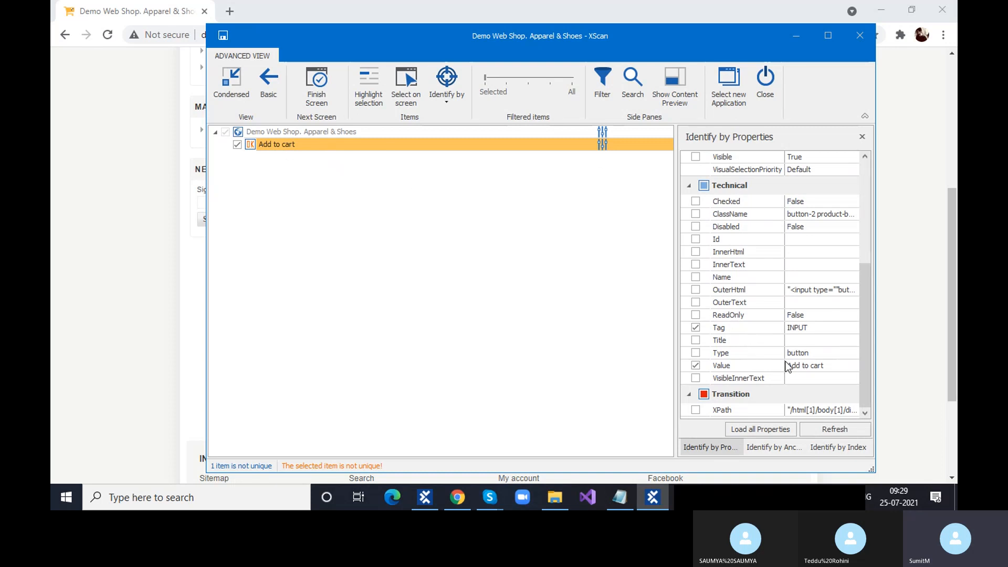
# - Save the scanned module, close XScan, and switch to Tosca Commander
pyautogui.click(227, 38)
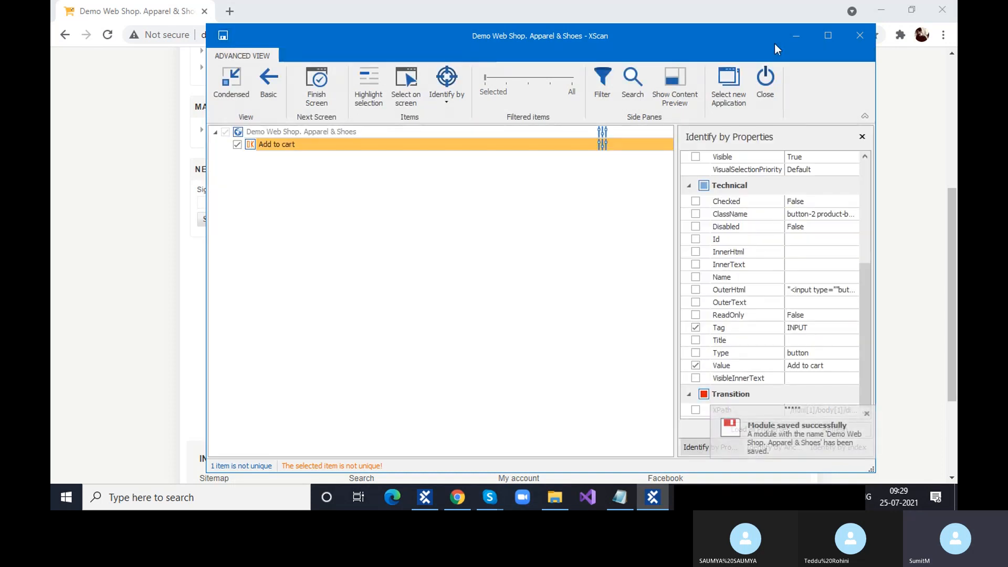
pyautogui.click(859, 36)
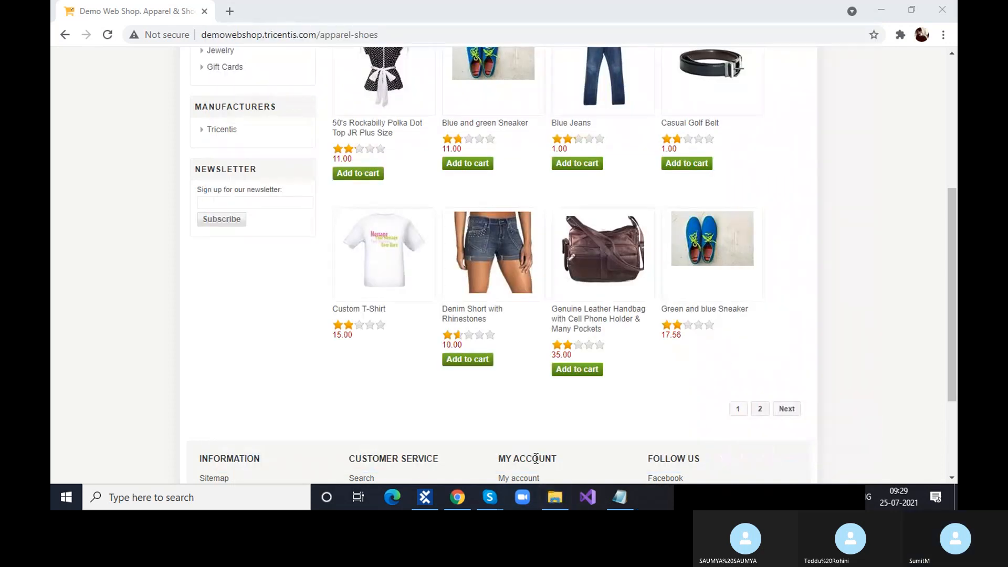
pyautogui.click(425, 498)
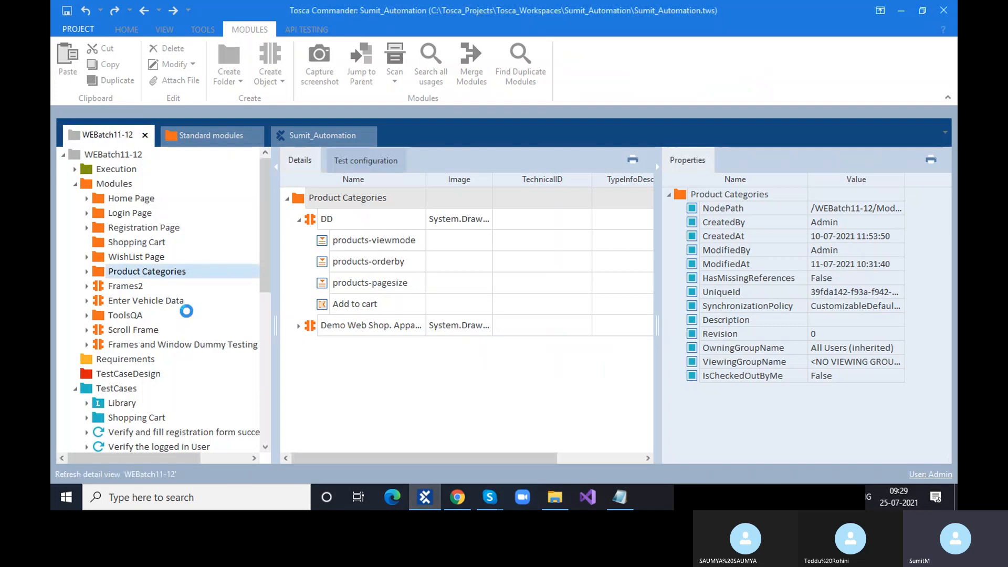
# - Rename the newly scanned Demo Web Shop module under Product Categories to AddToCart
pyautogui.click(399, 329)
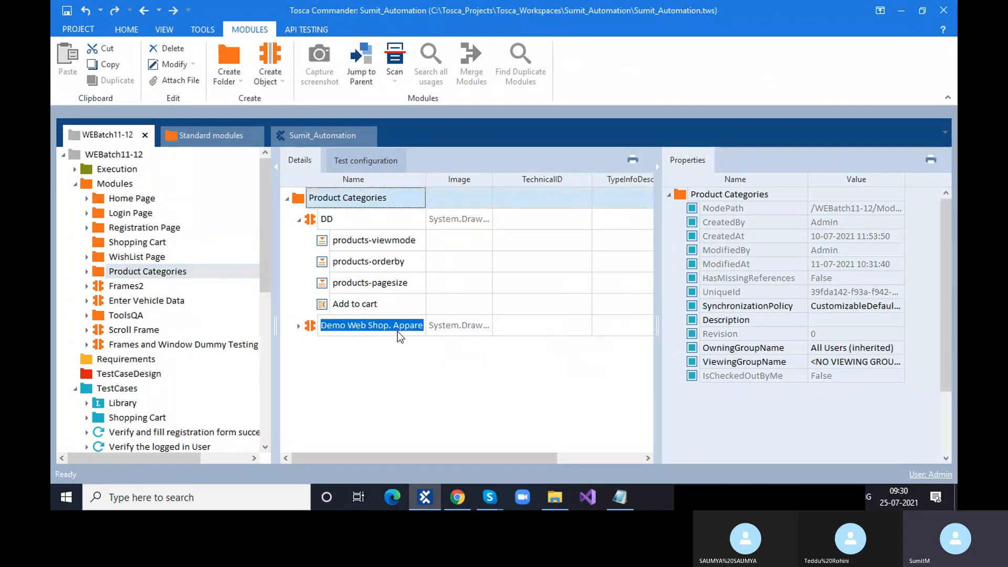
pyautogui.write('AddTo')
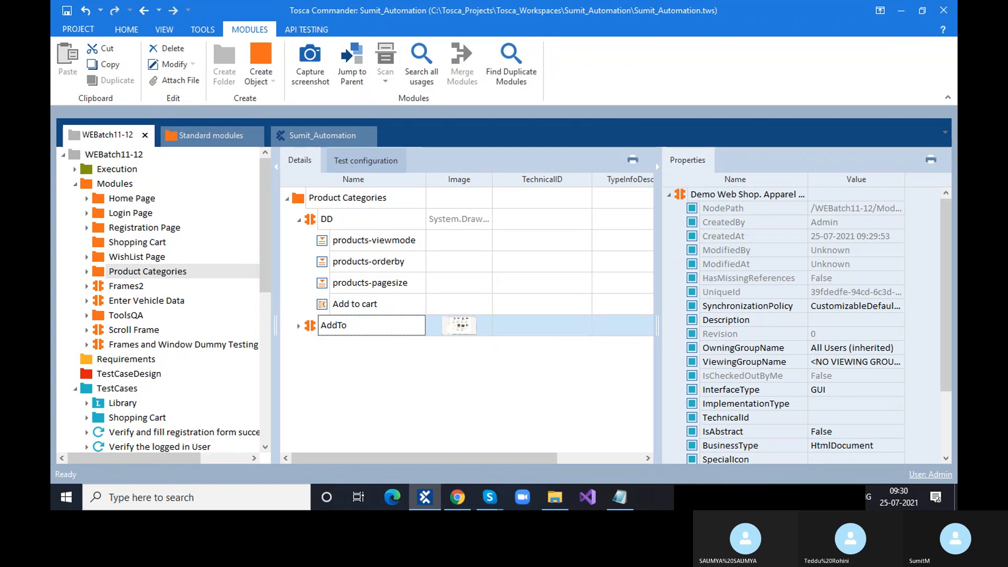
pyautogui.write('Cart')
pyautogui.click(310, 341)
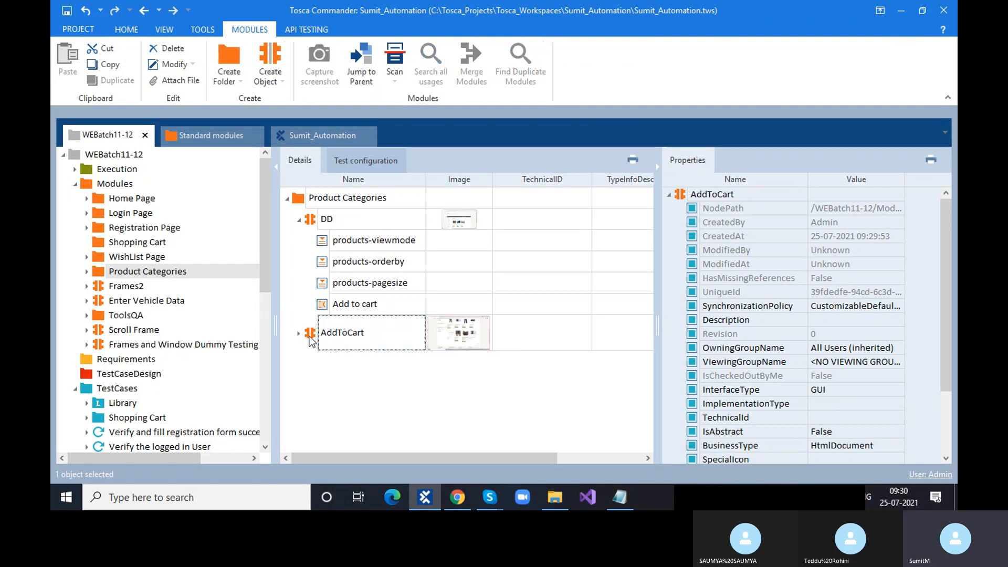
# - Expand the AddToCart module and compare its Add to cart control's properties with those of the DD module's Add to cart
pyautogui.click(298, 333)
pyautogui.click(320, 362)
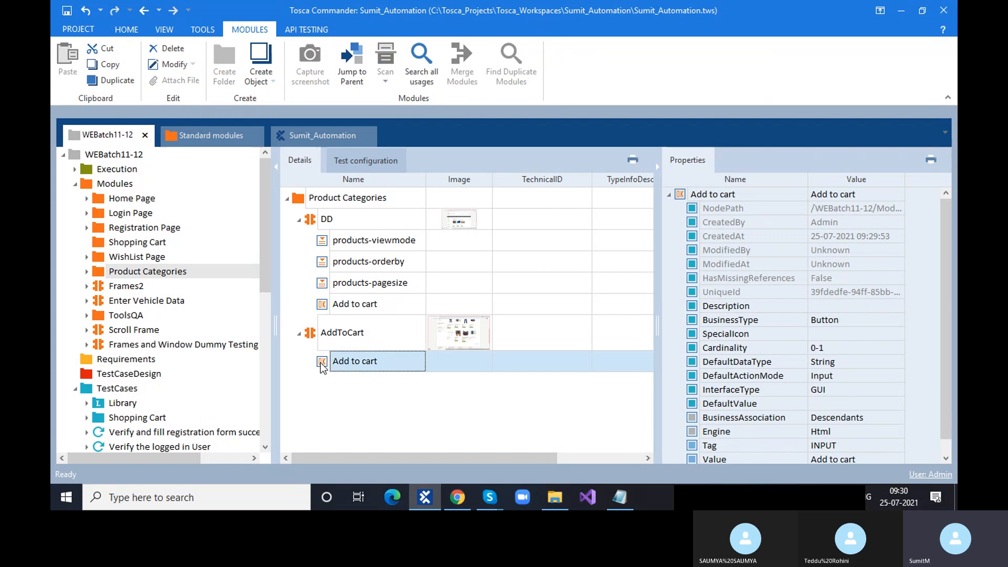
pyautogui.scroll(-1, 804, 403)
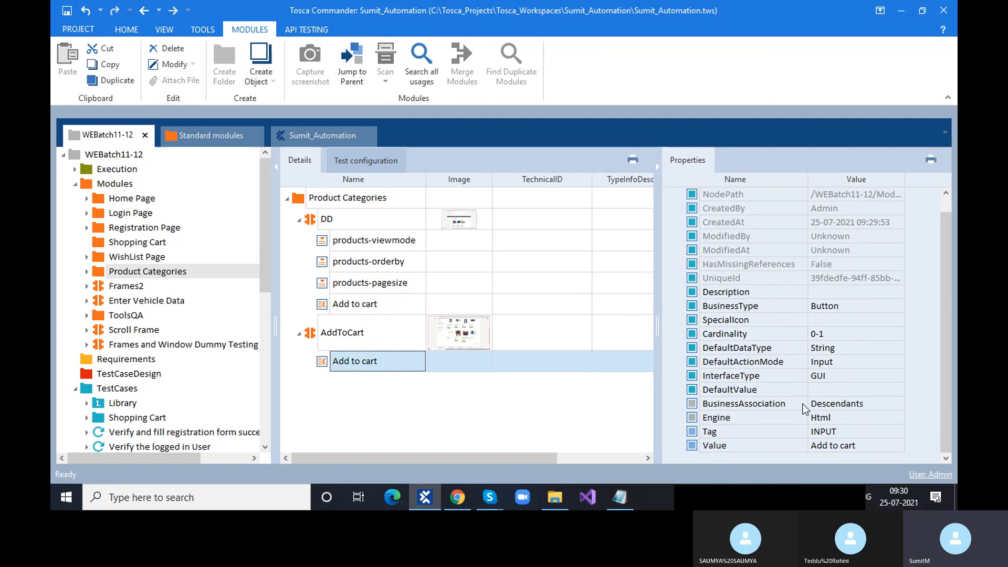
pyautogui.scroll(1, 804, 405)
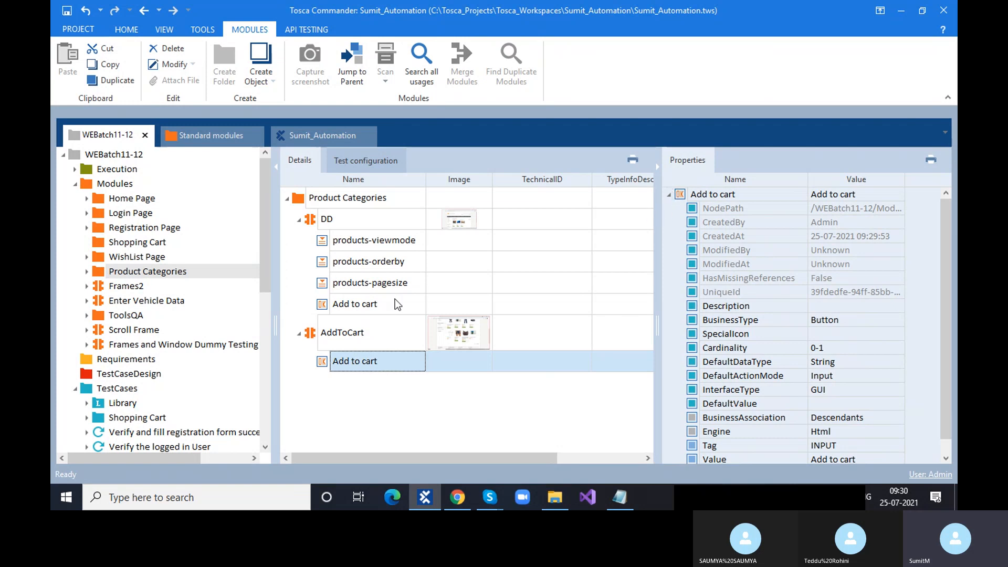
pyautogui.click(338, 305)
pyautogui.scroll(-1, 859, 353)
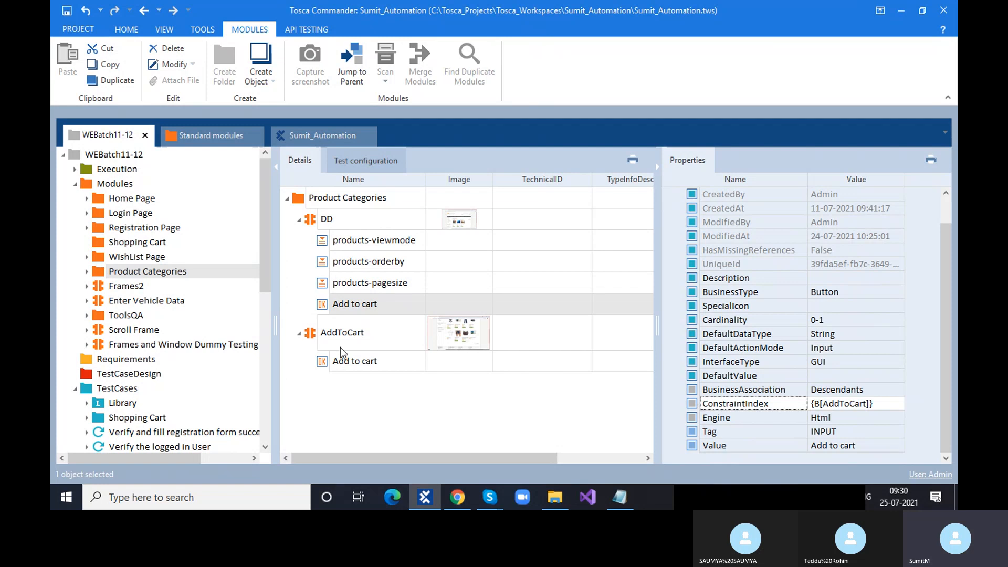
# - Add a configuration parameter named ExplicitaName to the Add to cart control of the AddToCart module
pyautogui.click(331, 363)
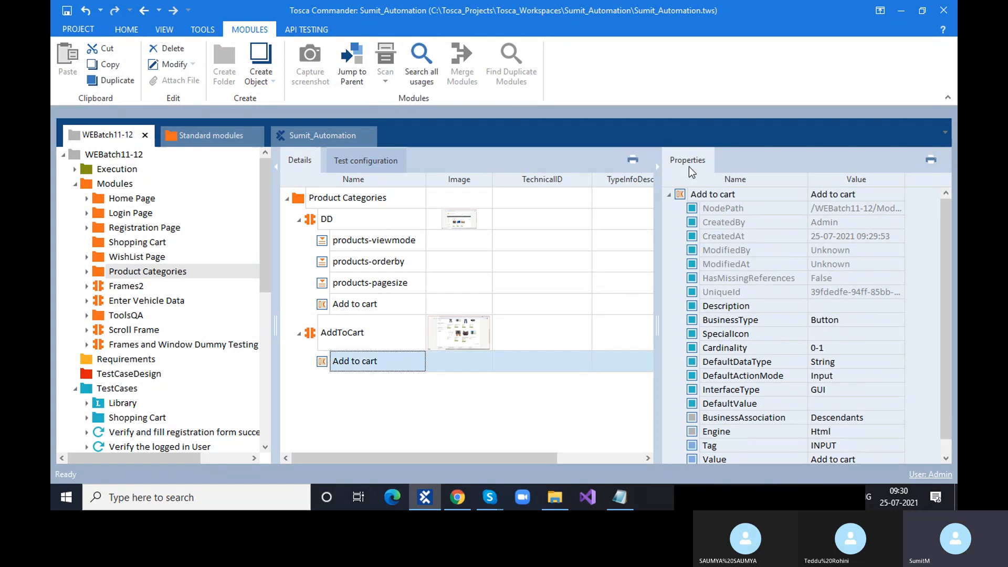
pyautogui.rightClick(686, 202)
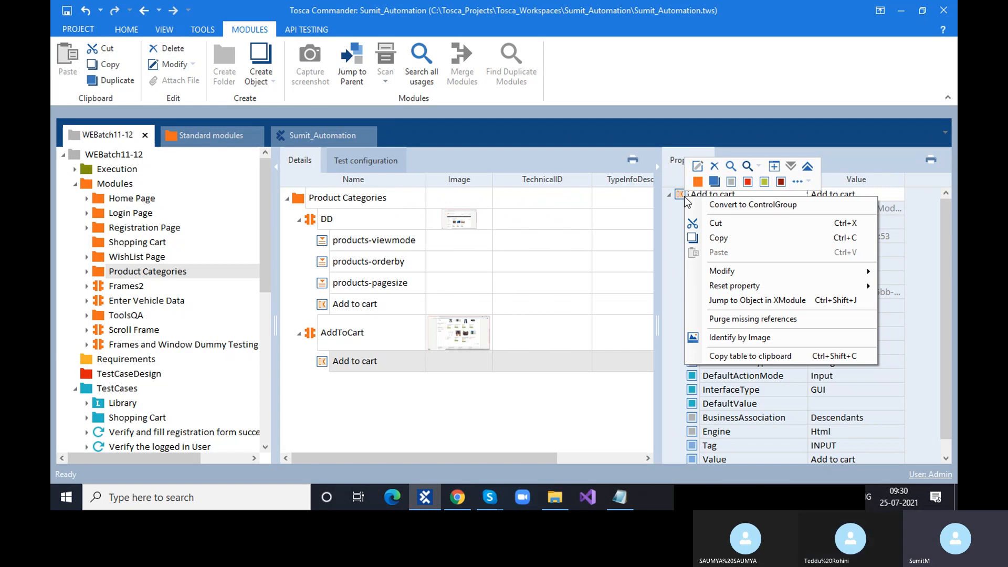
pyautogui.click(733, 181)
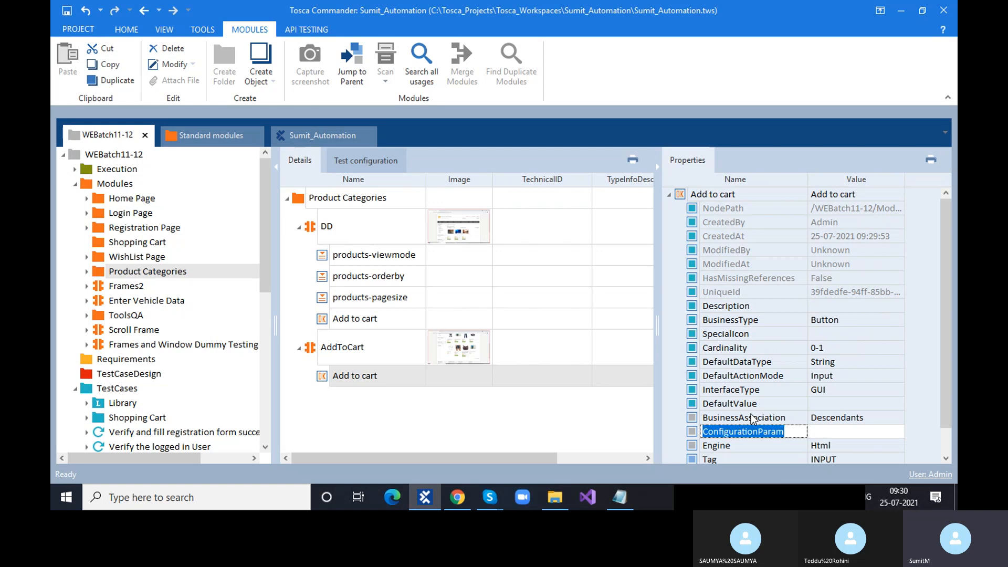
pyautogui.write('Explicit')
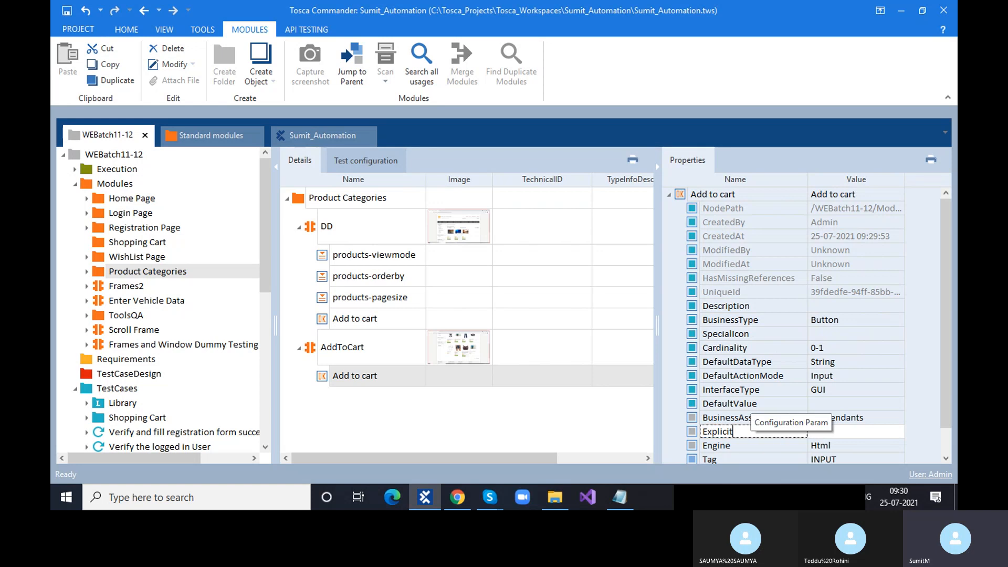
pyautogui.press('BackSpace')
pyautogui.press('BackSpace')
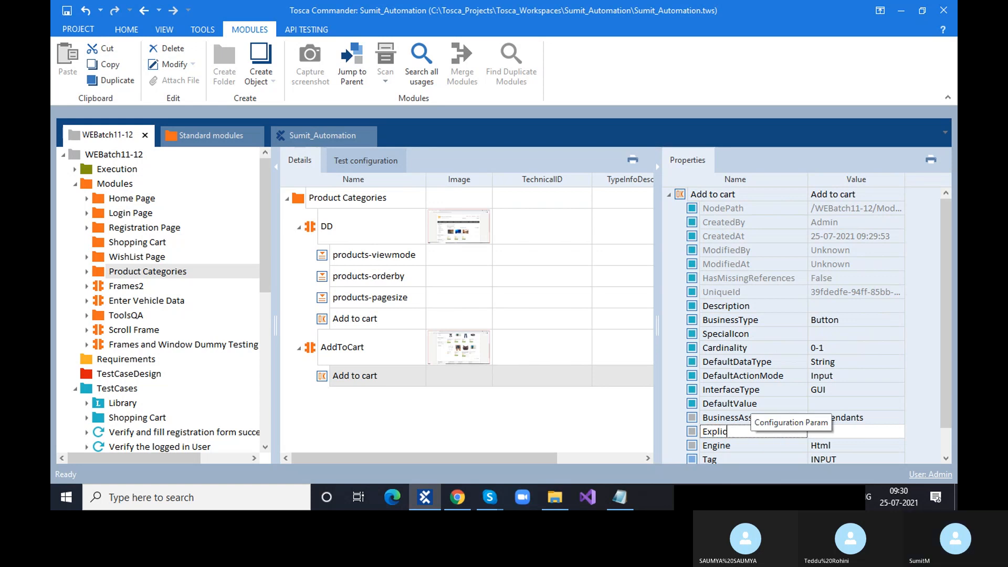
pyautogui.write('itaName')
# - Set the new configuration parameter's value to True and correct its name to ExplicitName
pyautogui.click(842, 429)
pyautogui.click(835, 445)
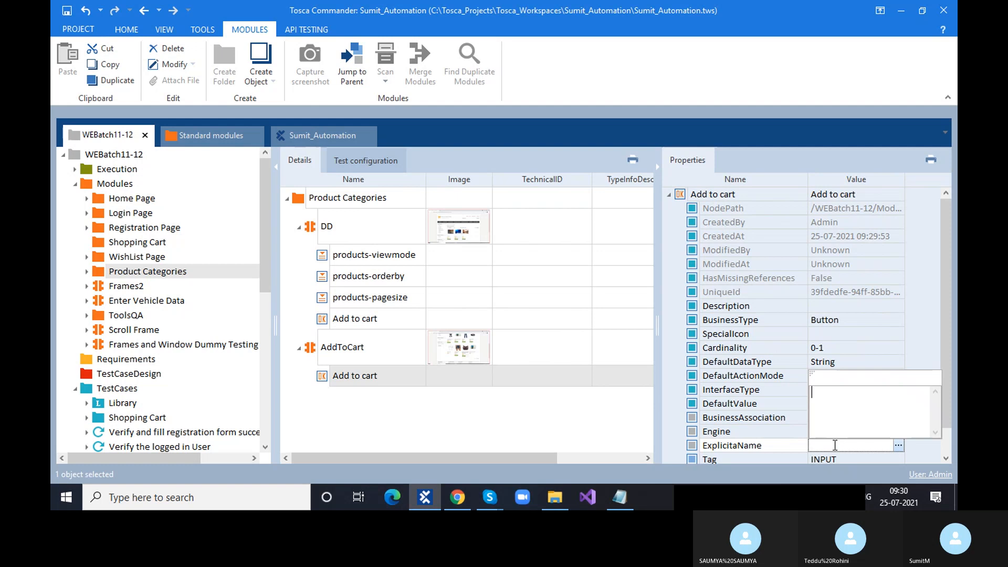
pyautogui.write('True')
pyautogui.click(718, 444)
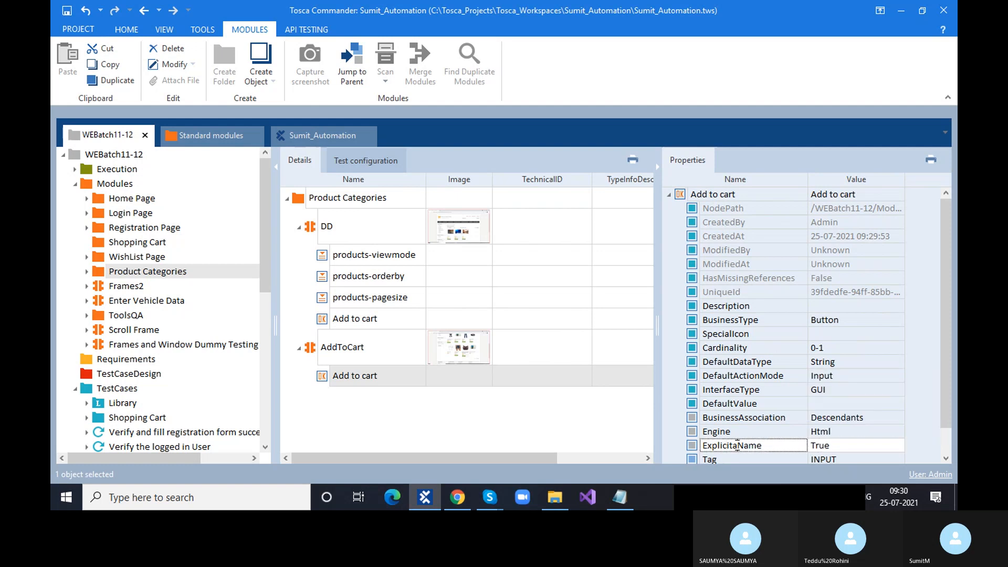
pyautogui.click(737, 445)
pyautogui.press('BackSpace')
pyautogui.click(630, 431)
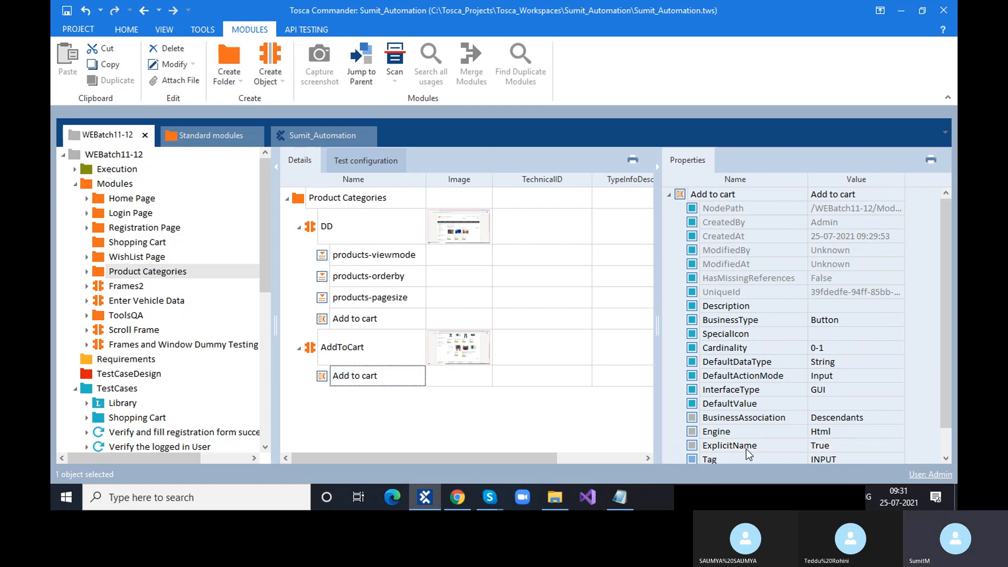
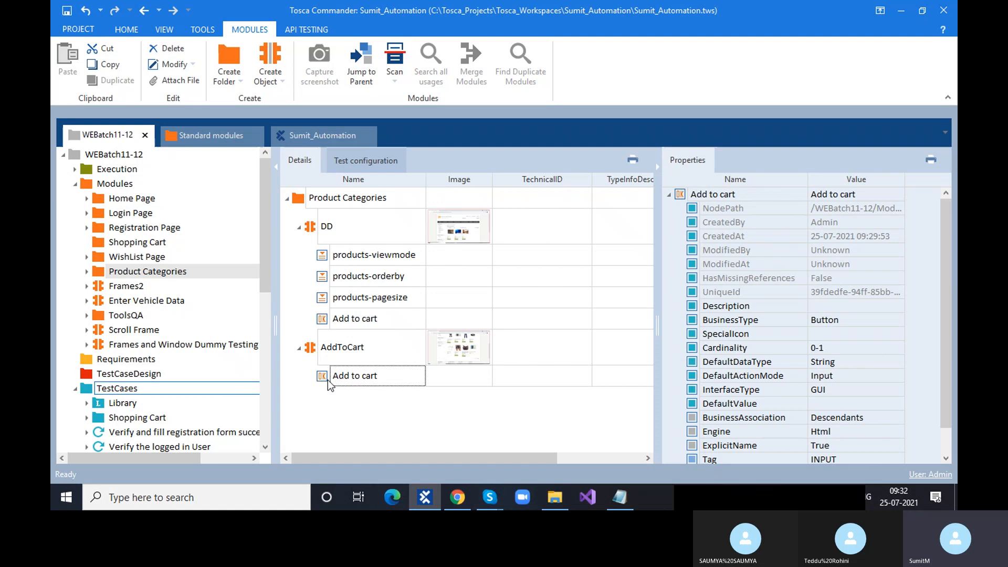
# - Create a test case named ExplicitName under the TestCases folder
pyautogui.click(152, 417)
pyautogui.scroll(-1, 152, 414)
pyautogui.scroll(-5, 152, 414)
pyautogui.scroll(6, 146, 408)
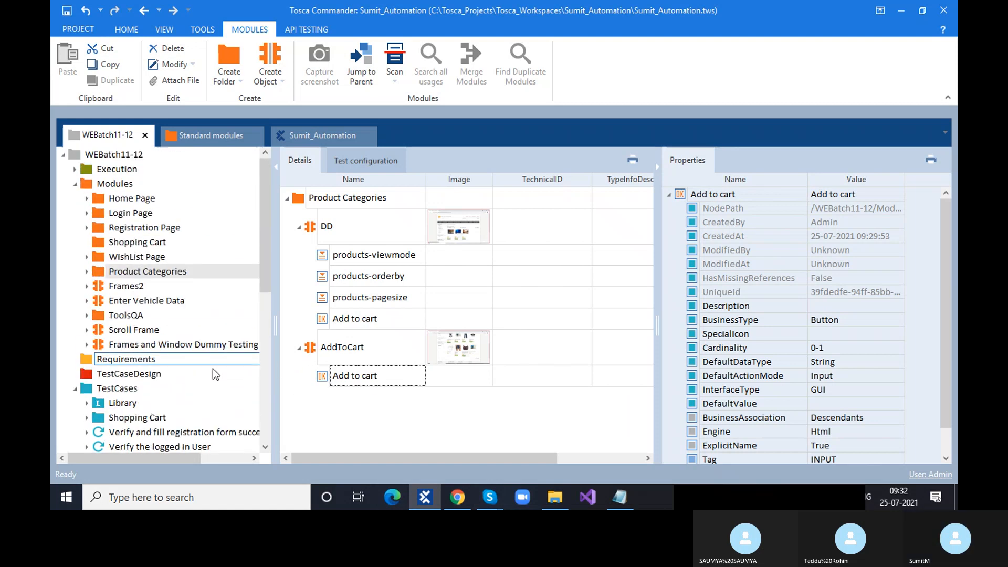
pyautogui.scroll(-4, 134, 305)
pyautogui.rightClick(111, 215)
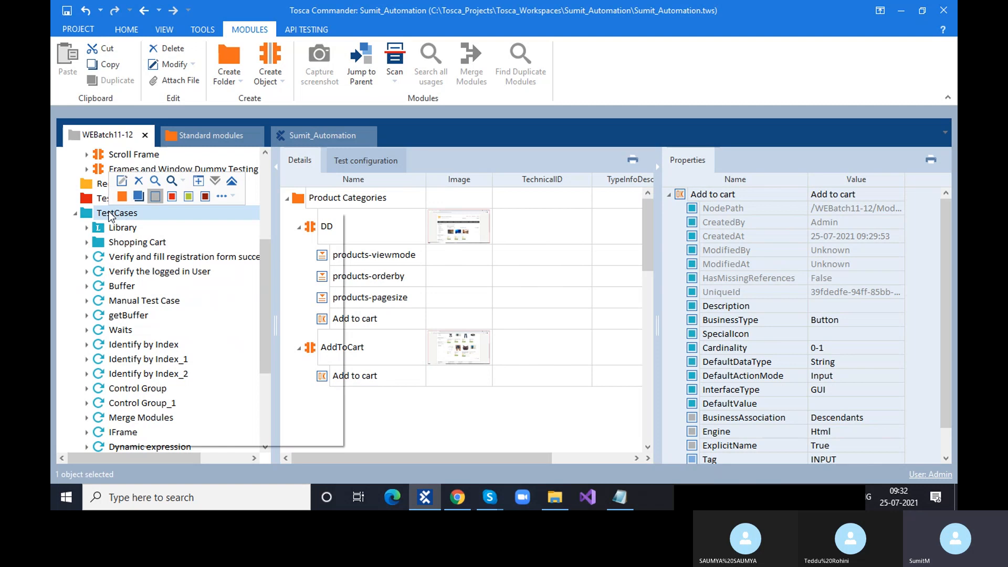
pyautogui.click(179, 198)
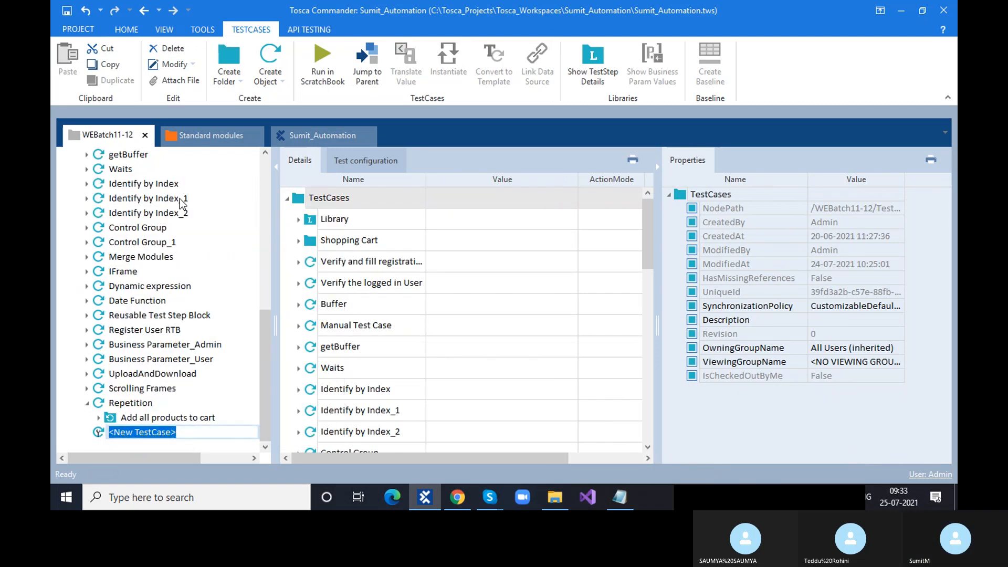
pyautogui.write('Expl')
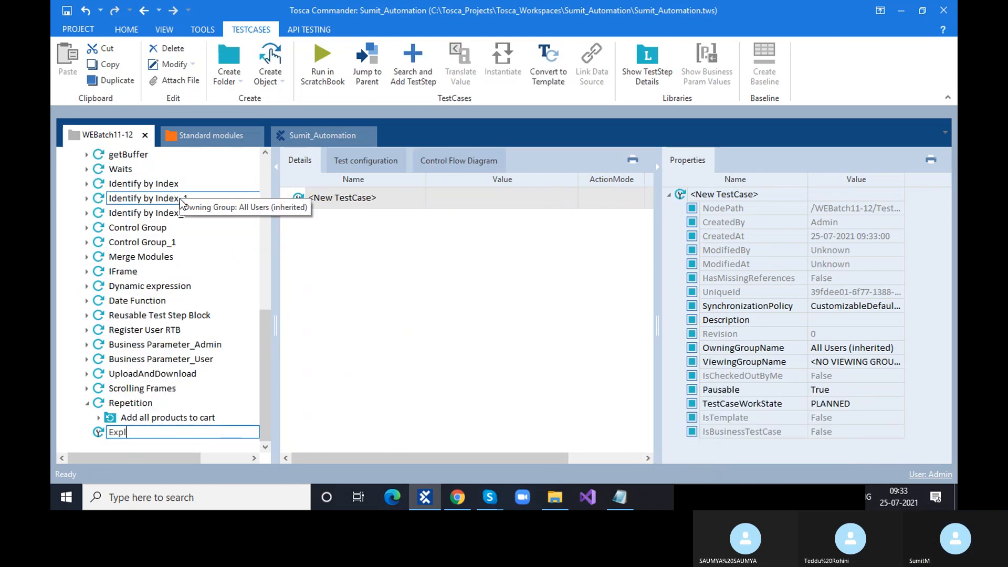
pyautogui.write('icitNme')
pyautogui.press('BackSpace')
pyautogui.press('BackSpace')
pyautogui.press('BackSpace')
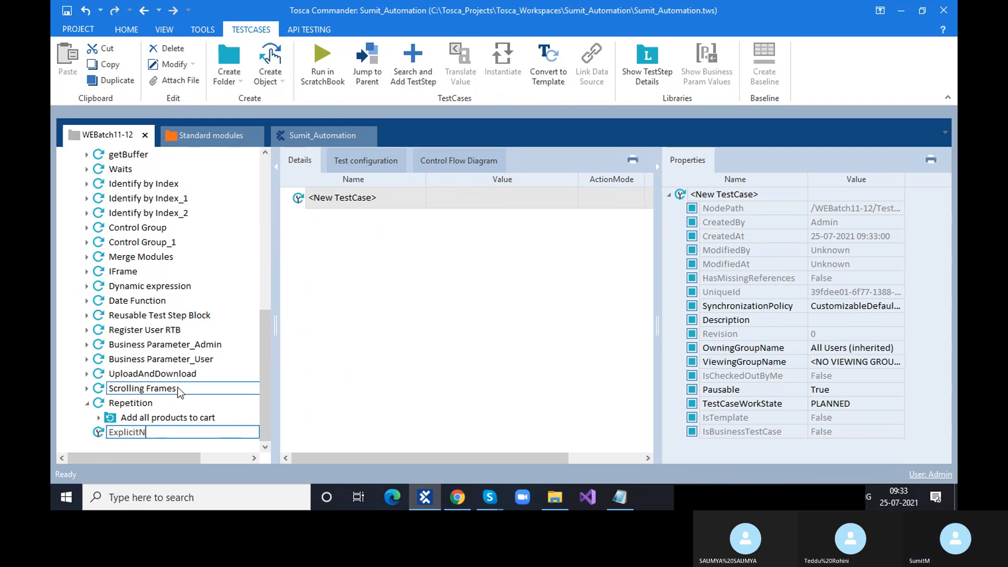
pyautogui.write('a')
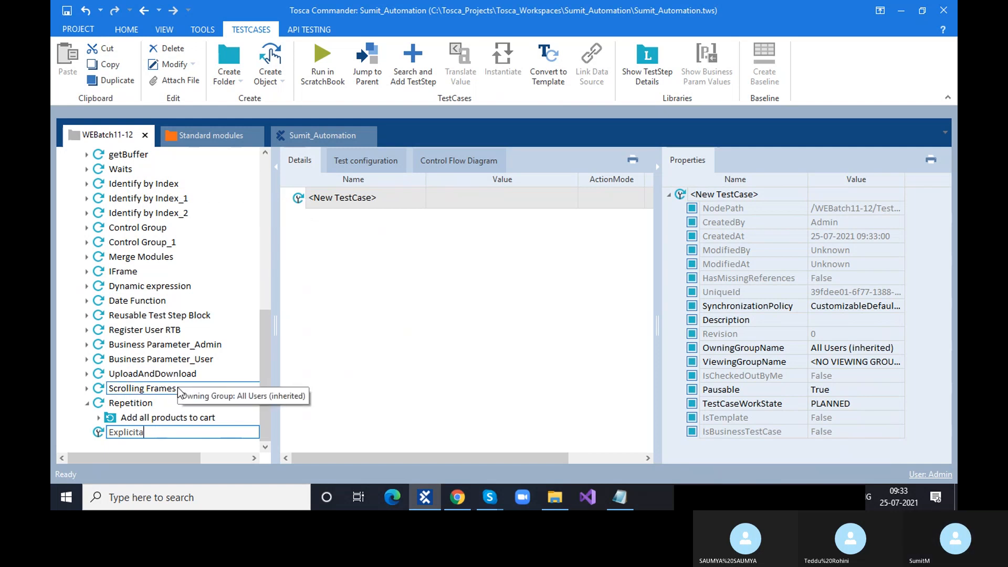
pyautogui.press('BackSpace')
pyautogui.write('Name')
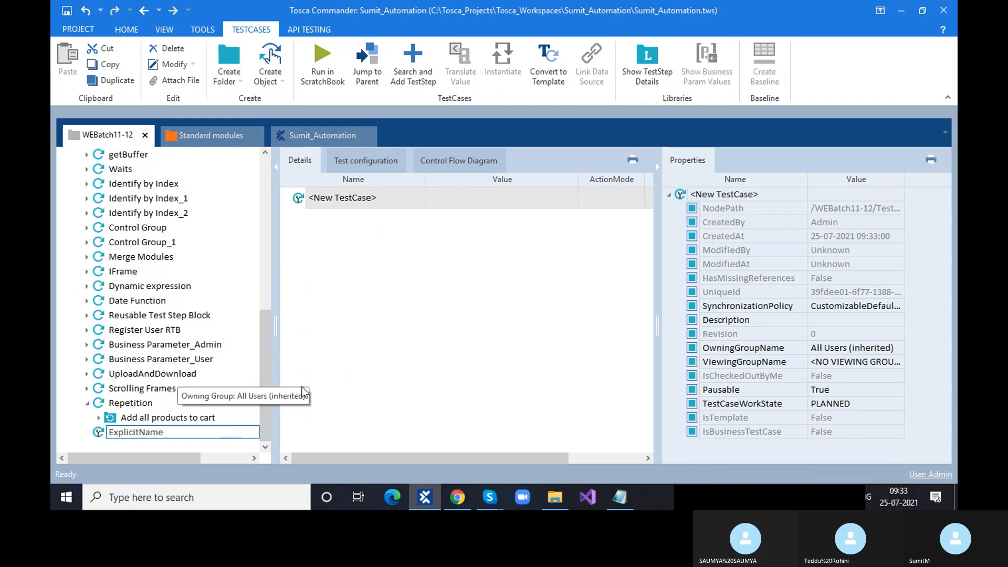
pyautogui.press('Return')
# - Add the AddToCart module from Product Categories to the ExplicitName test case as a test step
pyautogui.scroll(10, 181, 373)
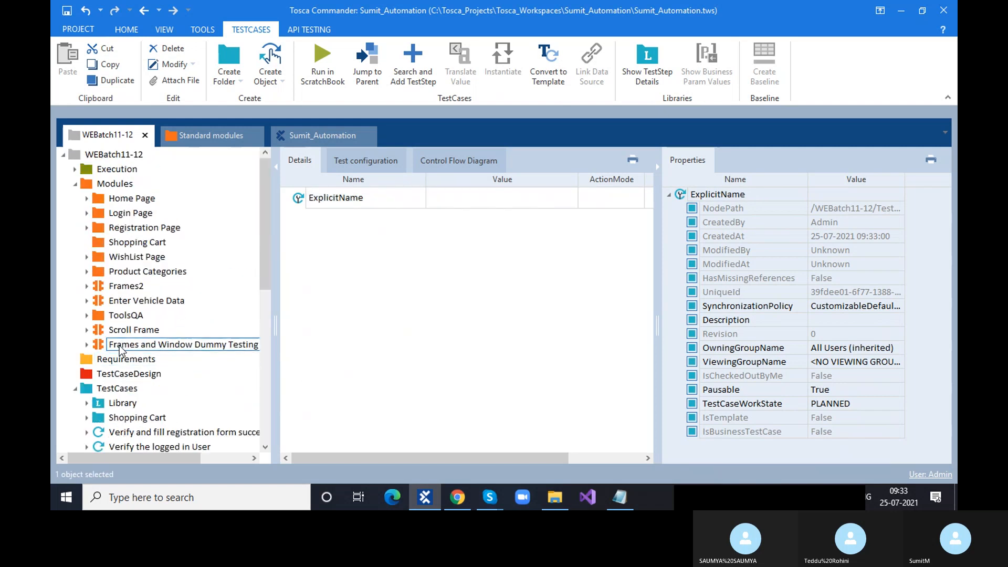
pyautogui.click(121, 346)
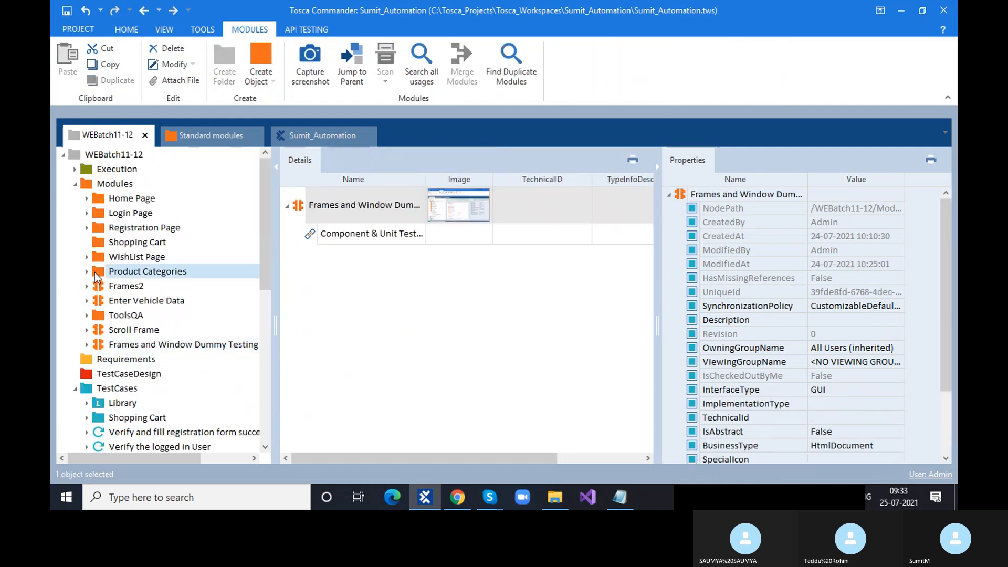
pyautogui.click(96, 274)
pyautogui.click(304, 353)
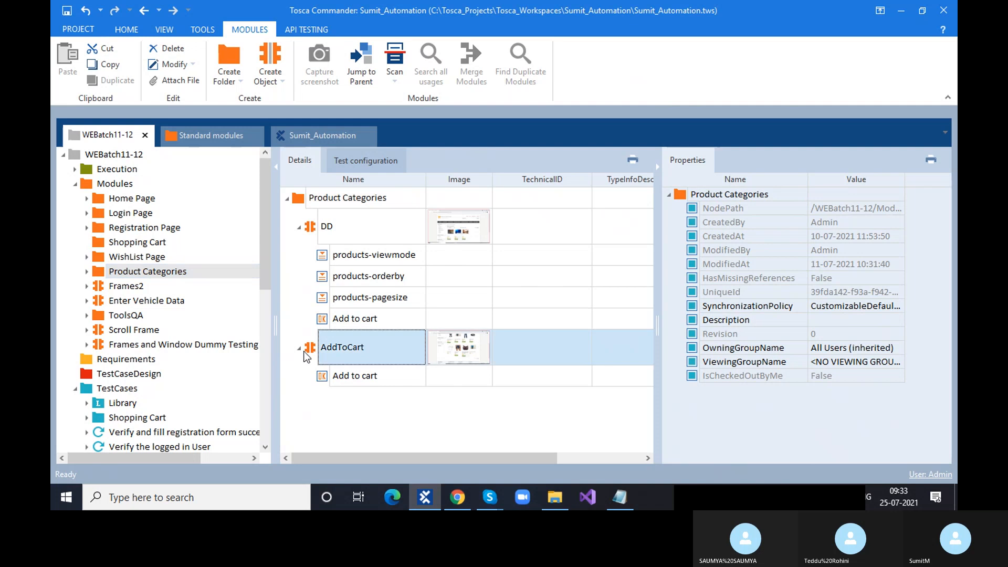
pyautogui.moveTo(304, 356); pyautogui.dragTo(147, 437)
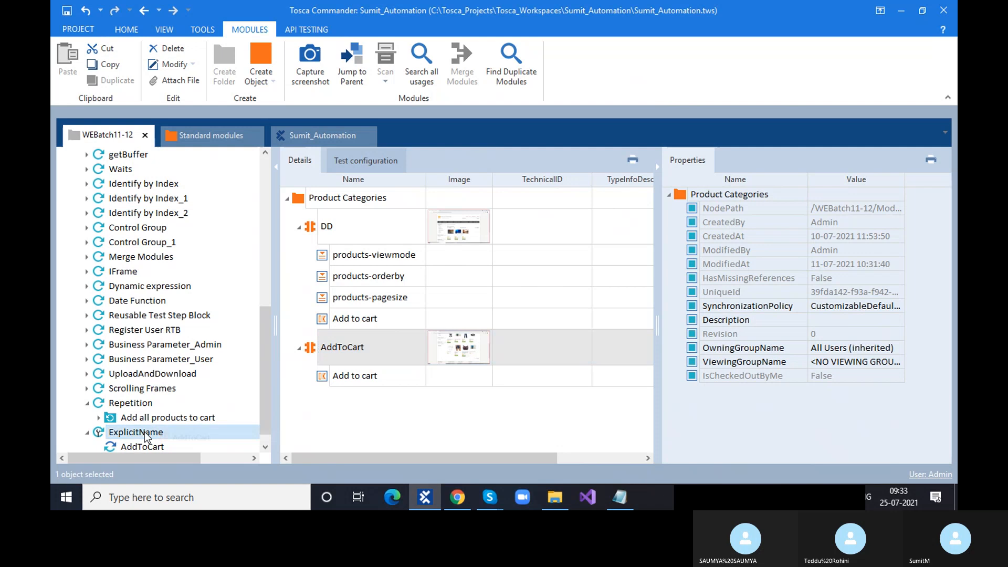
# - Expand the AddToCart test step in ExplicitName and set its Add to cart value to {CLICK}
pyautogui.click(300, 219)
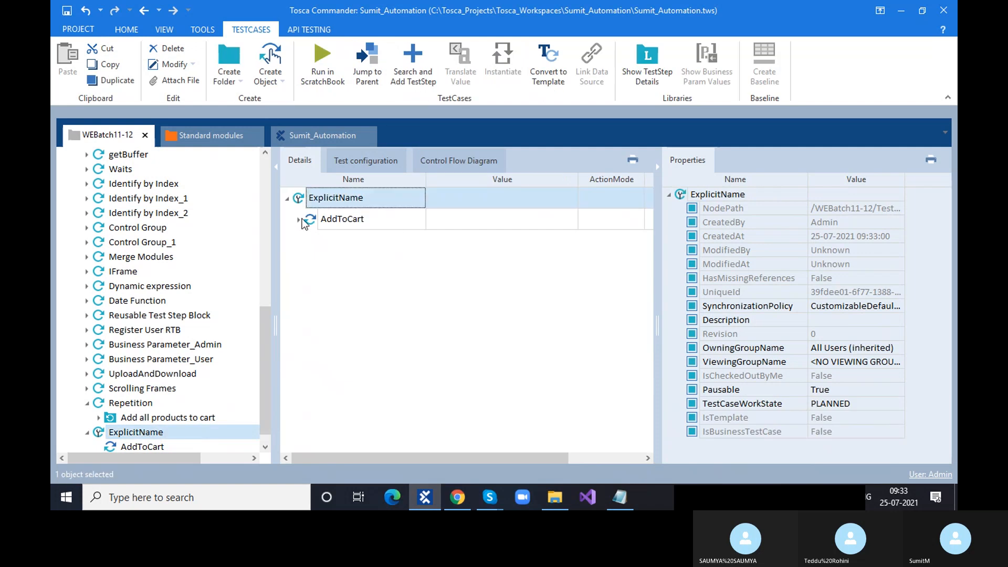
pyautogui.click(656, 166)
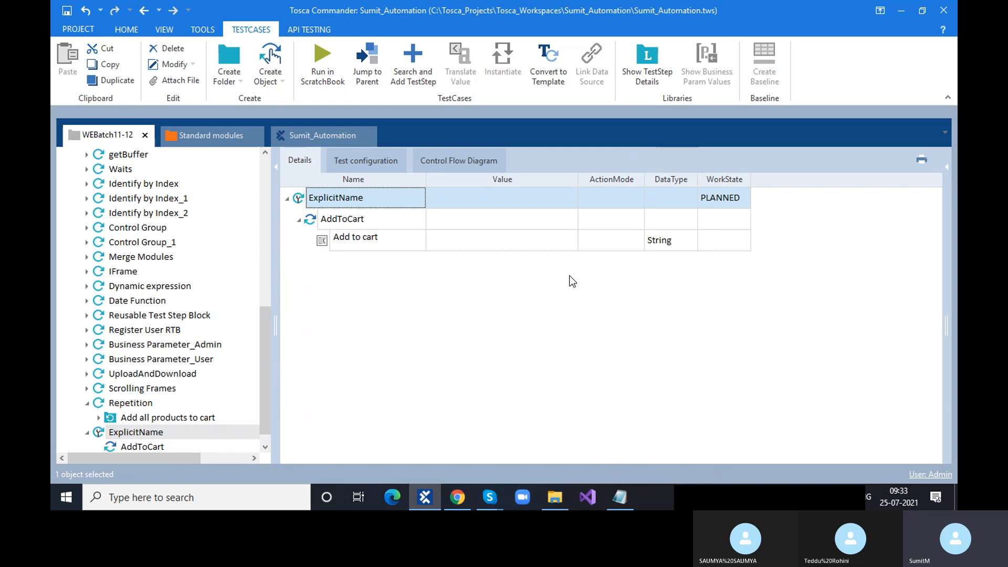
pyautogui.click(522, 240)
pyautogui.click(521, 238)
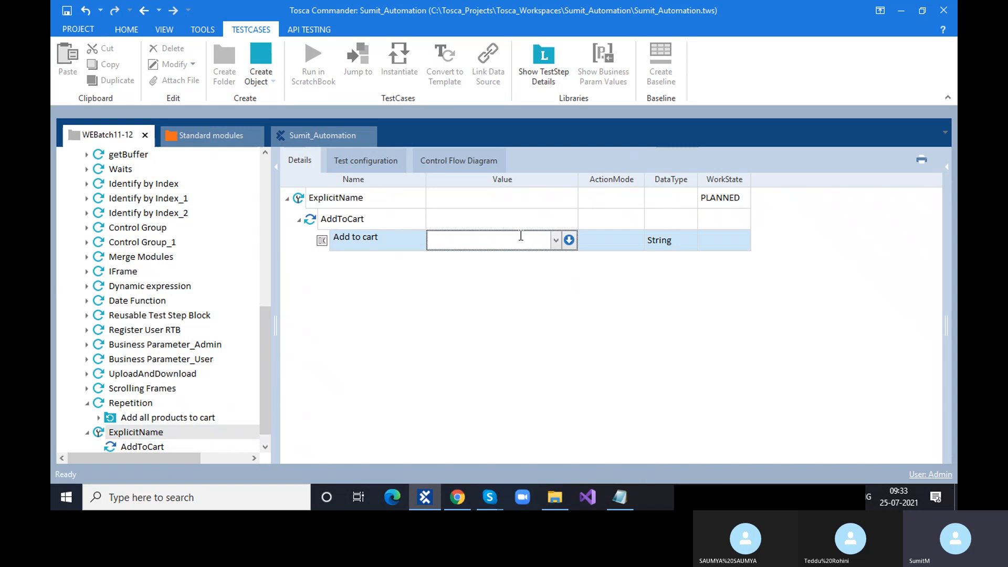
pyautogui.write('{Cli')
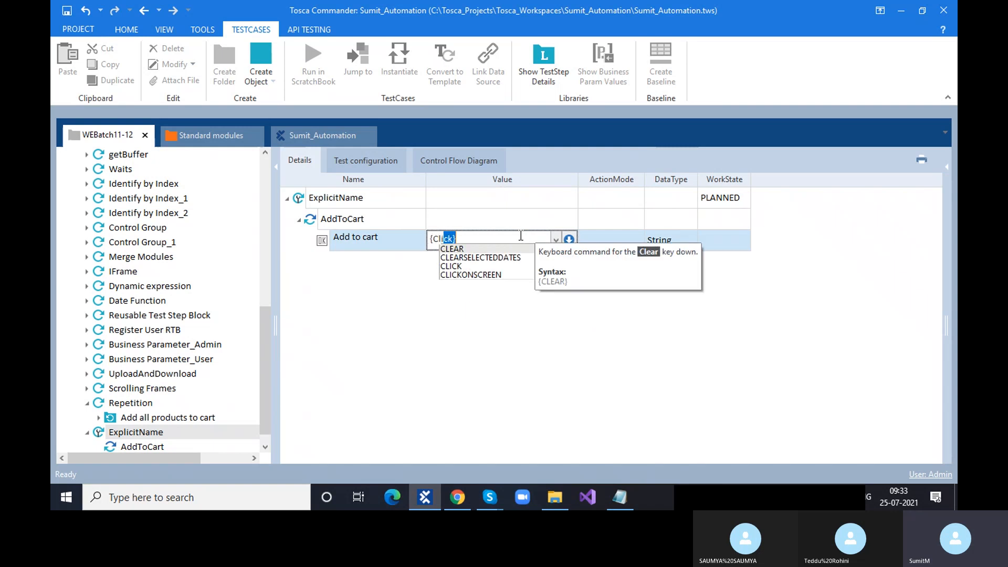
pyautogui.write('c')
pyautogui.press('Return')
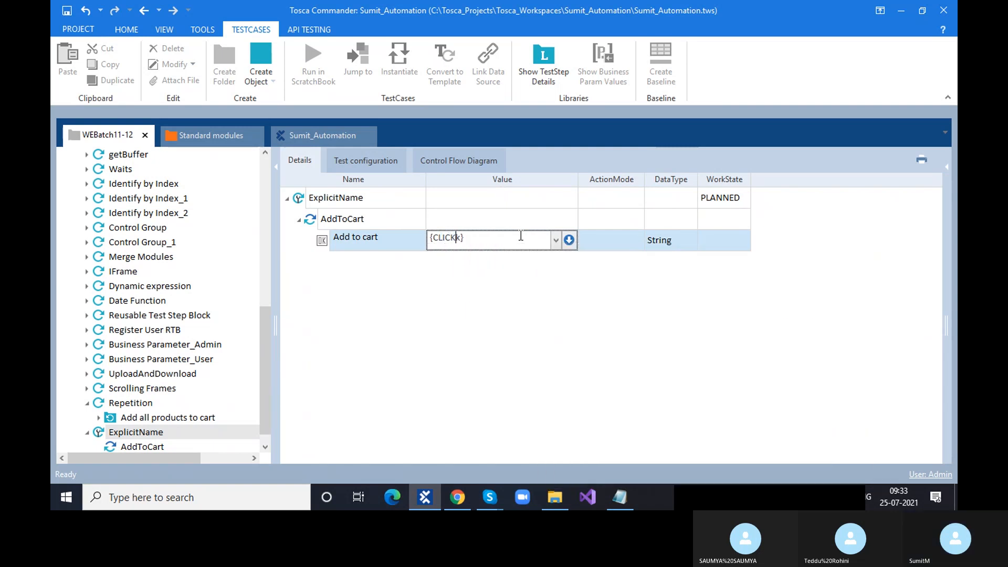
pyautogui.press('Delete')
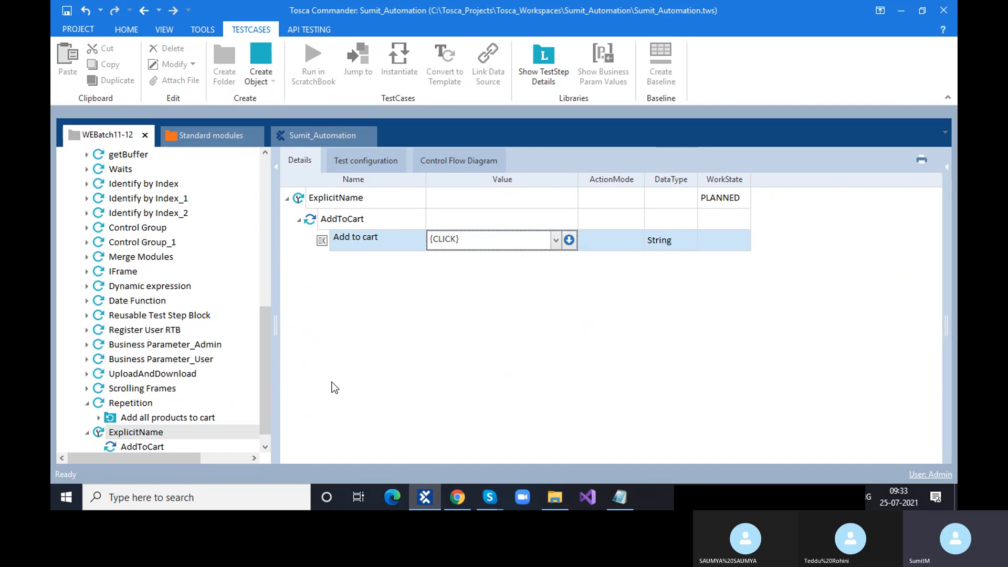
pyautogui.click(184, 418)
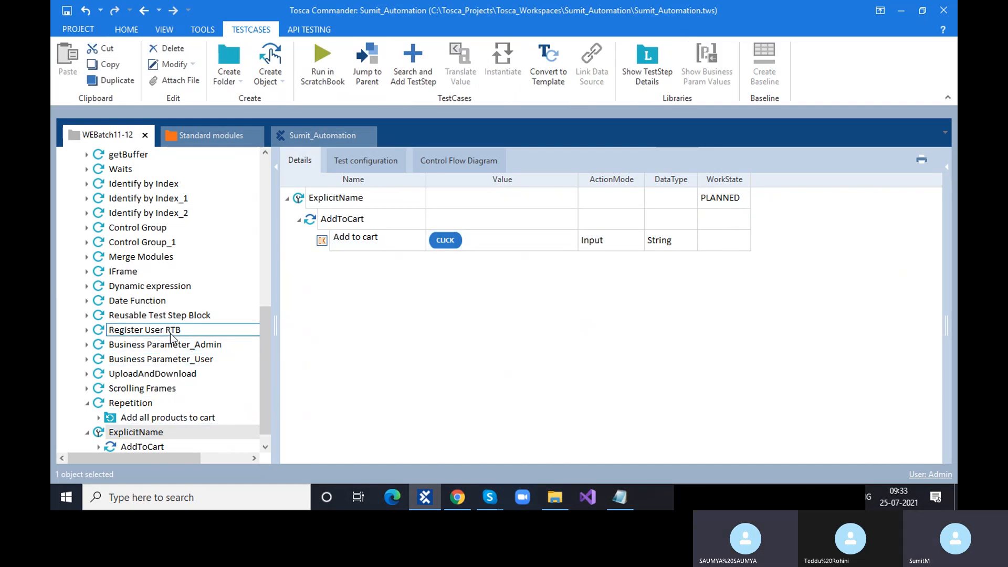
# - Move the All all products to cart step from the Repetition test case into ExplicitName and select its Add to cart value
pyautogui.click(173, 376)
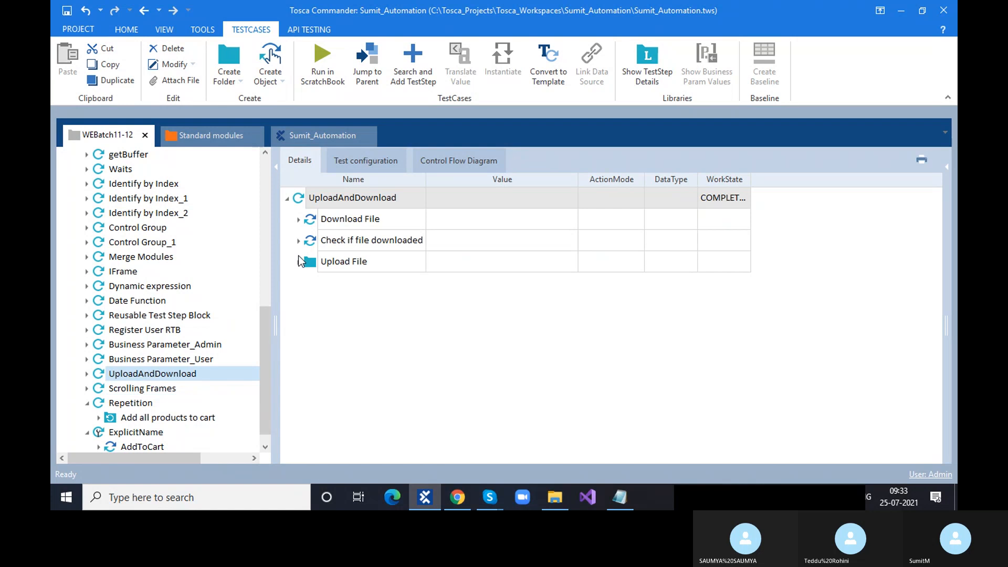
pyautogui.click(178, 418)
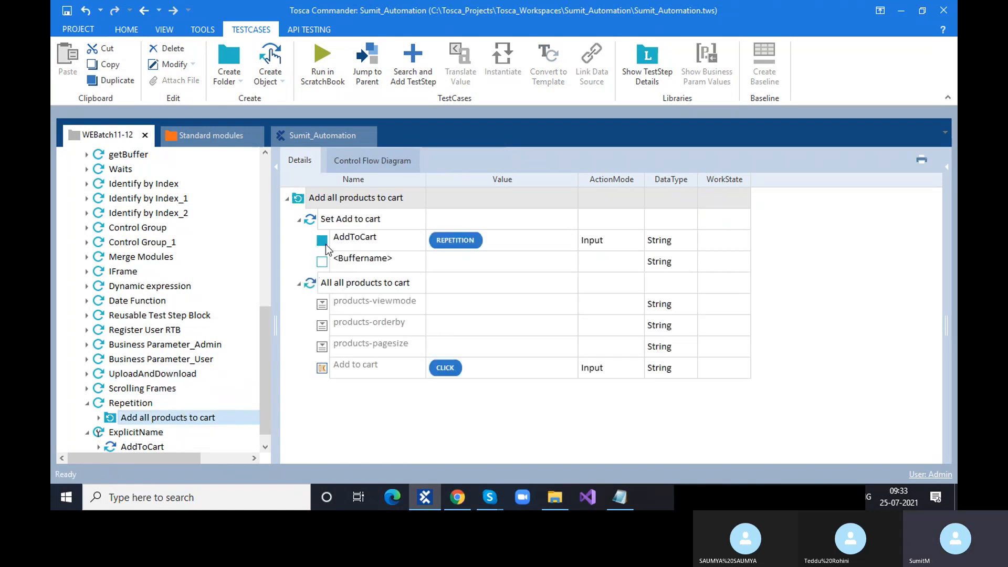
pyautogui.moveTo(308, 284); pyautogui.dragTo(151, 417)
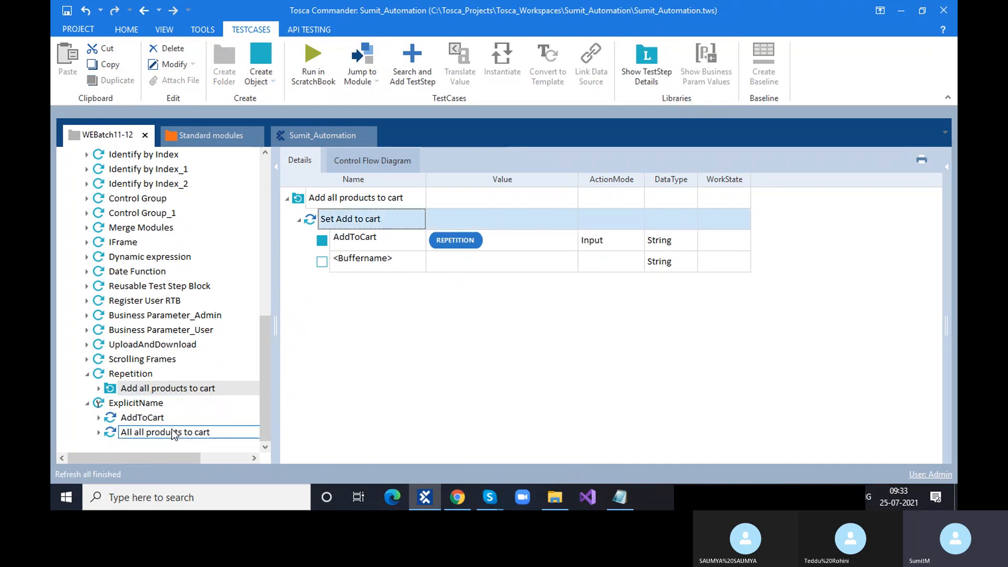
pyautogui.click(172, 429)
pyautogui.click(374, 282)
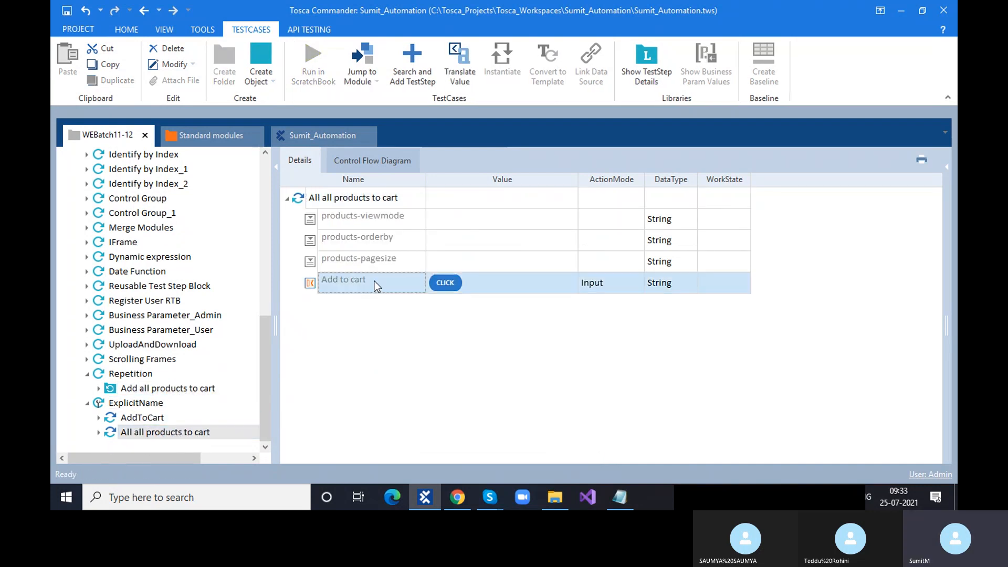
# - Rename the Component & Unit Testing link in the Scroll Frame module to Component
pyautogui.scroll(7, 206, 277)
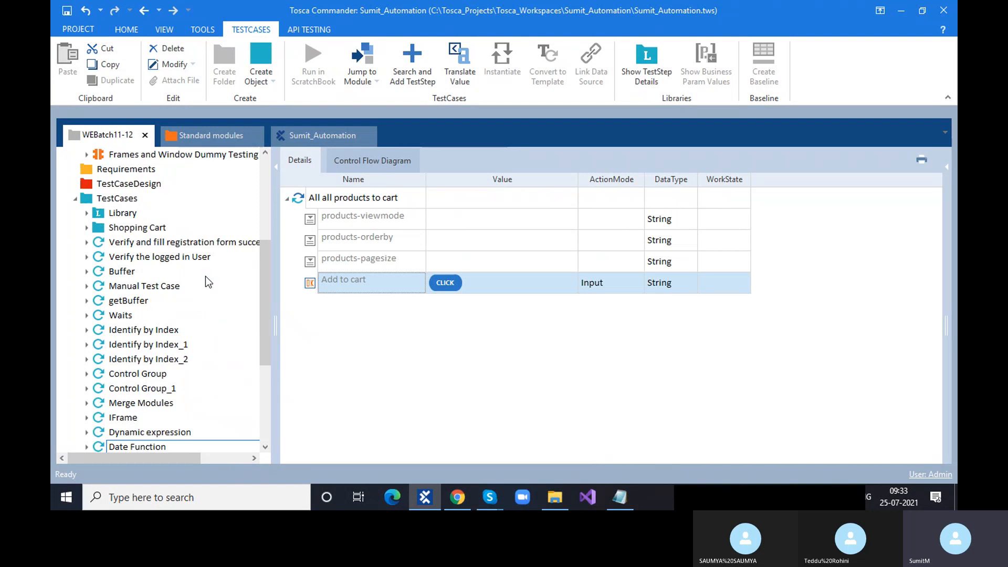
pyautogui.click(171, 274)
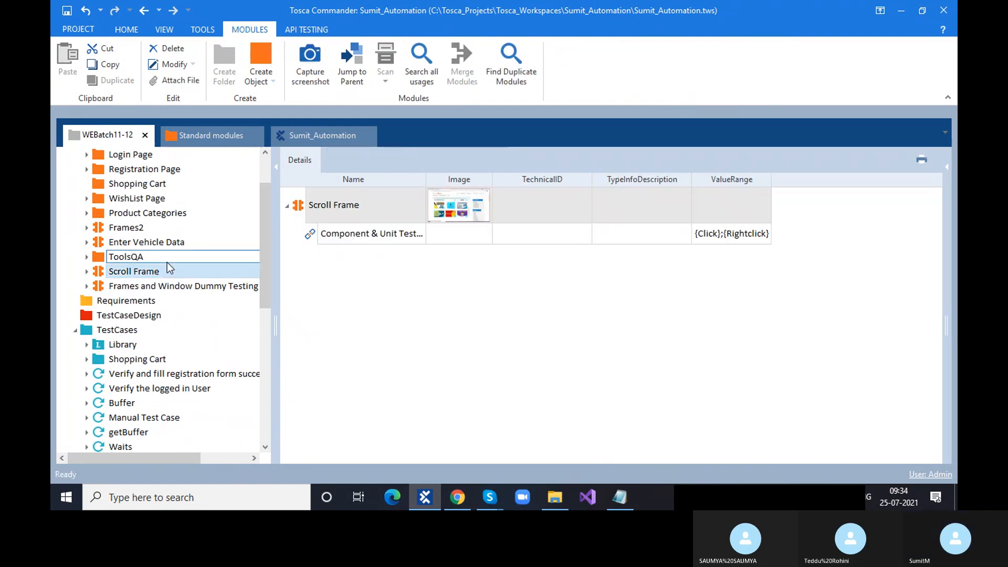
pyautogui.click(405, 237)
pyautogui.click(403, 234)
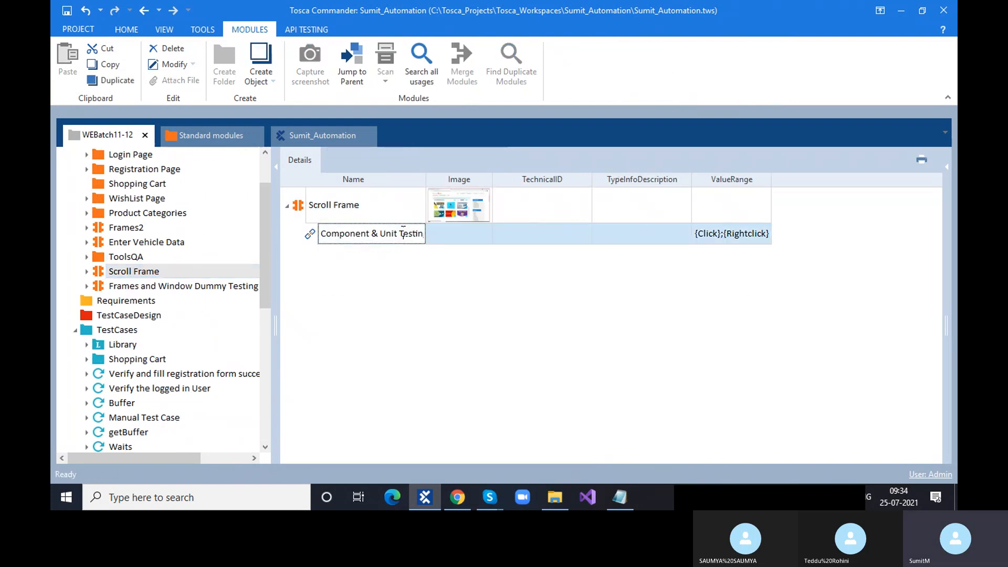
pyautogui.hotkey('ctrl', 'a')
pyautogui.press('BackSpace')
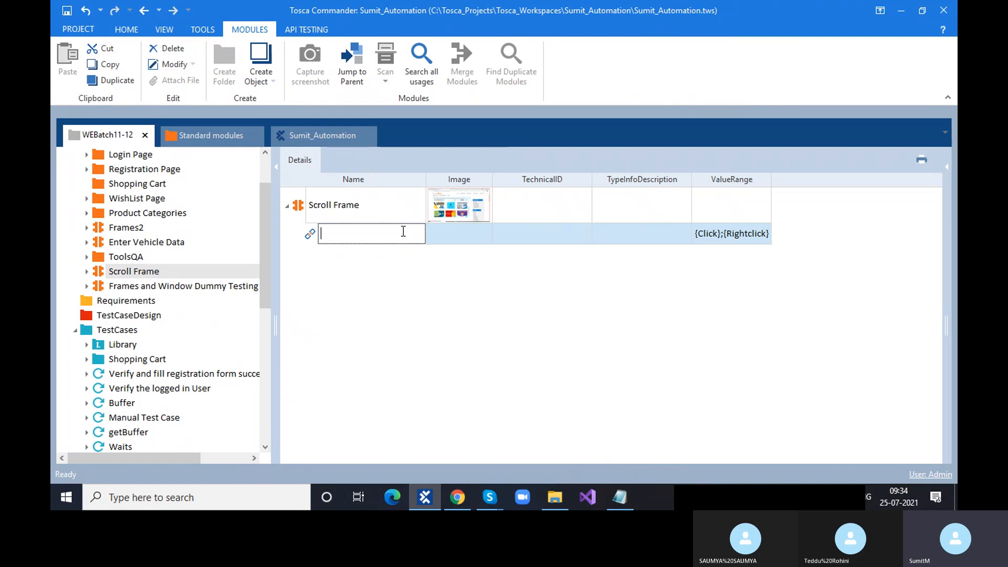
pyautogui.write('Com')
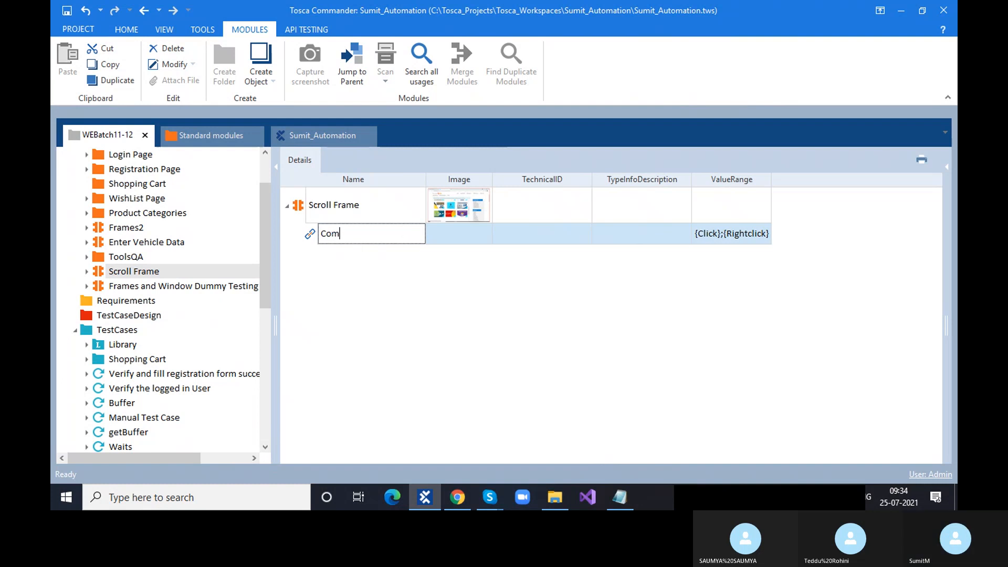
pyautogui.write('ponent')
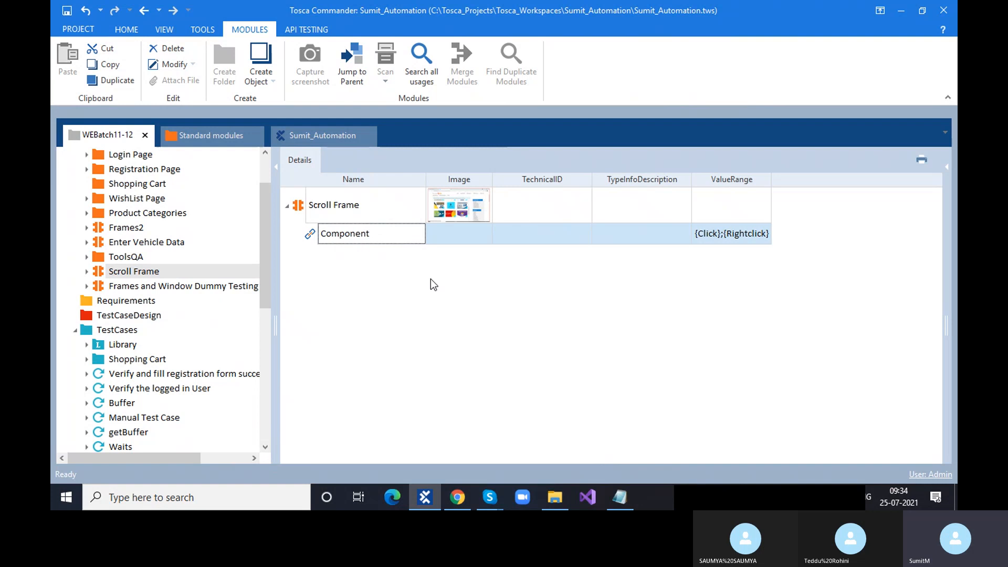
pyautogui.press('Return')
# - Check whether the Add to cart, products-pagesize and products-orderby names in the All all products to cart step can be edited
pyautogui.scroll(-7, 192, 315)
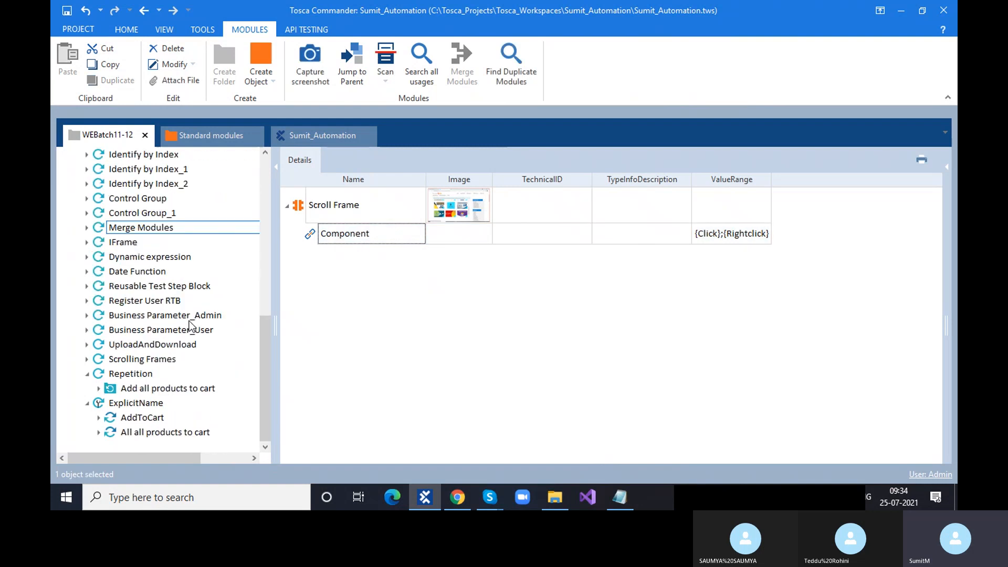
pyautogui.click(160, 437)
pyautogui.click(169, 434)
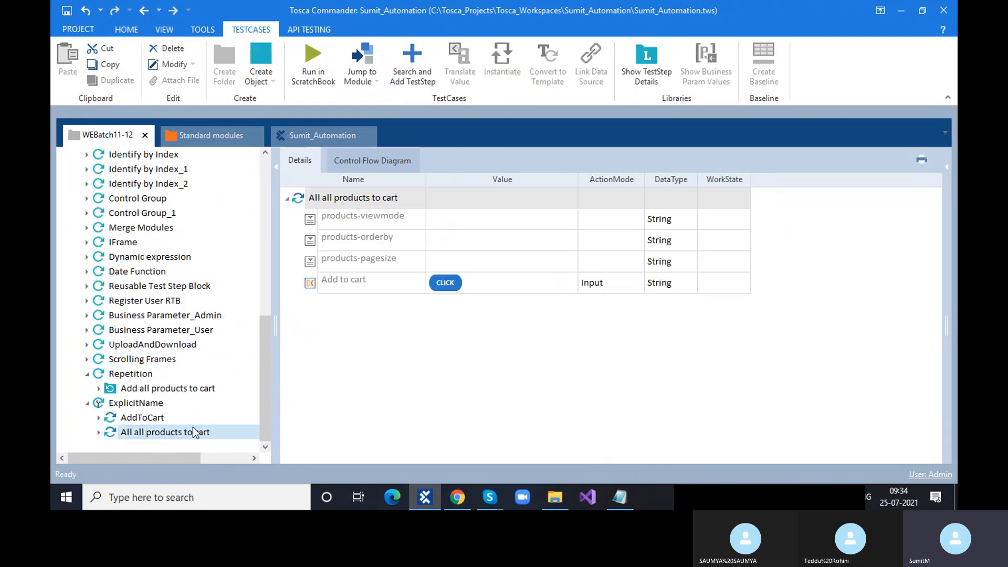
pyautogui.doubleClick(376, 281)
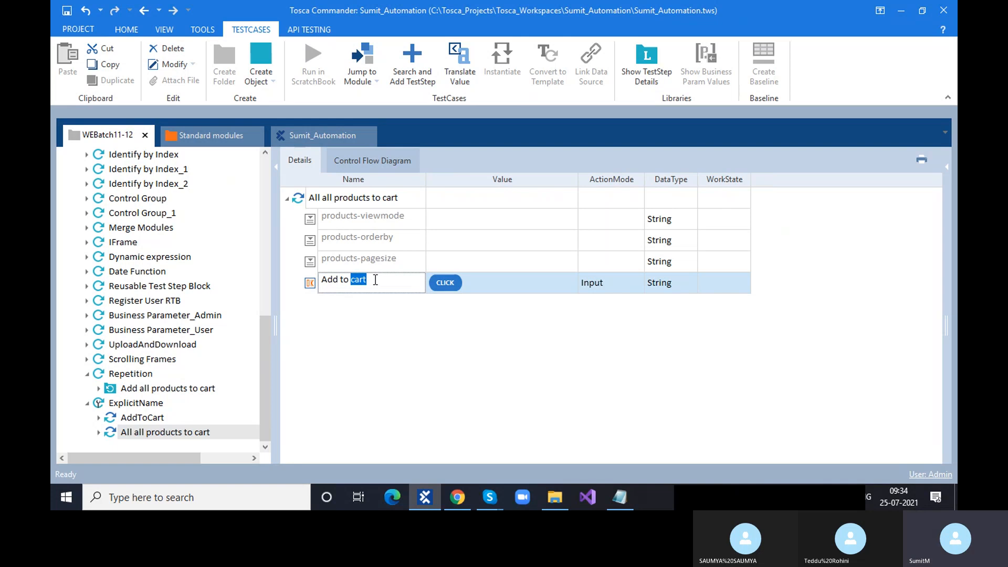
pyautogui.click(405, 258)
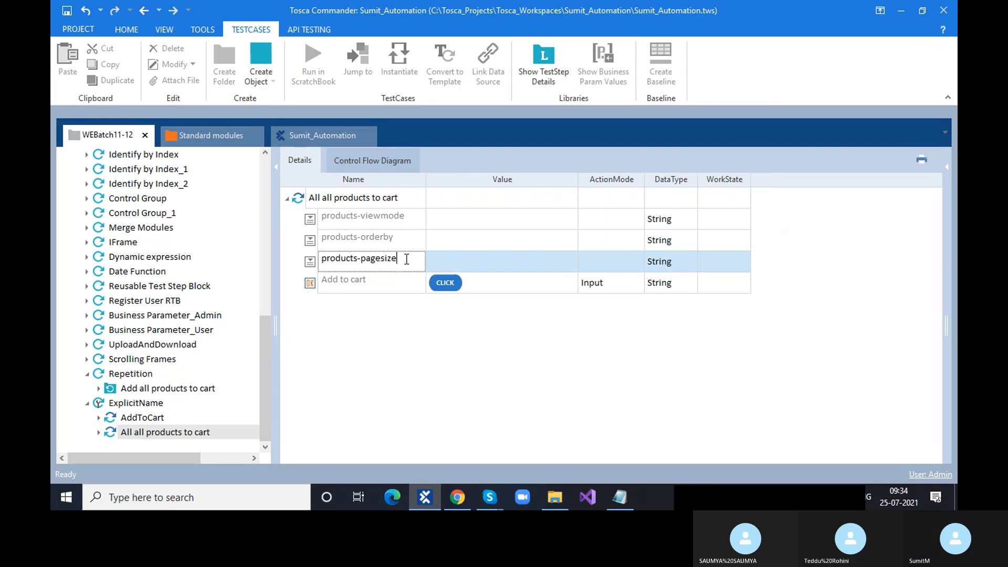
pyautogui.click(411, 236)
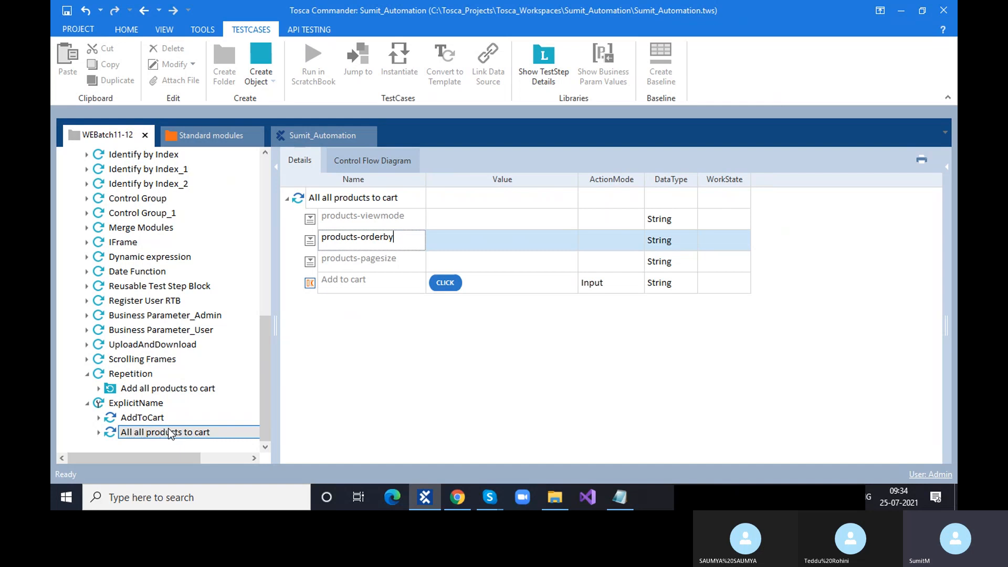
# - Delete the All all products to cart step from the ExplicitName test case and display its AddToCart step
pyautogui.click(112, 431)
pyautogui.press('Delete')
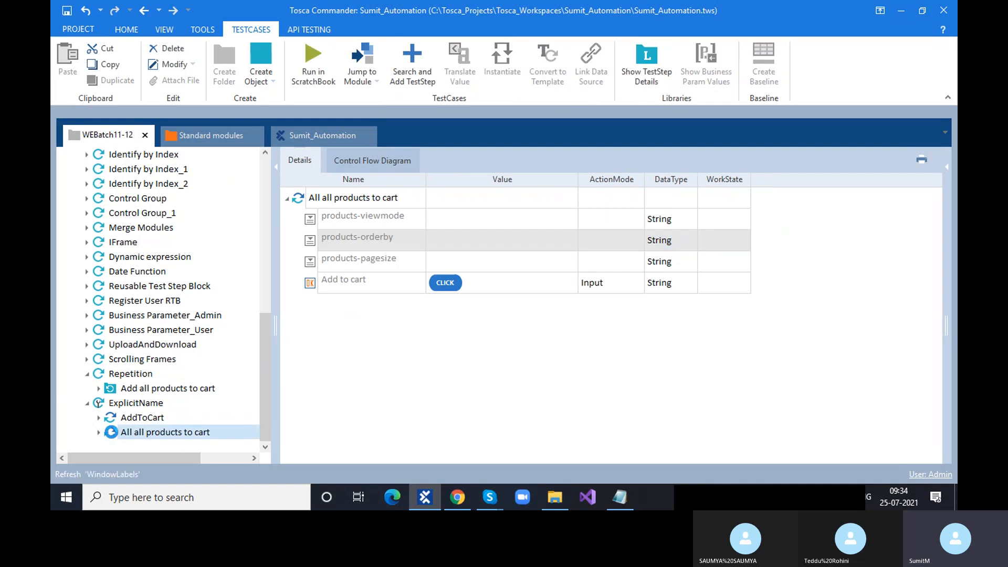
pyautogui.click(130, 433)
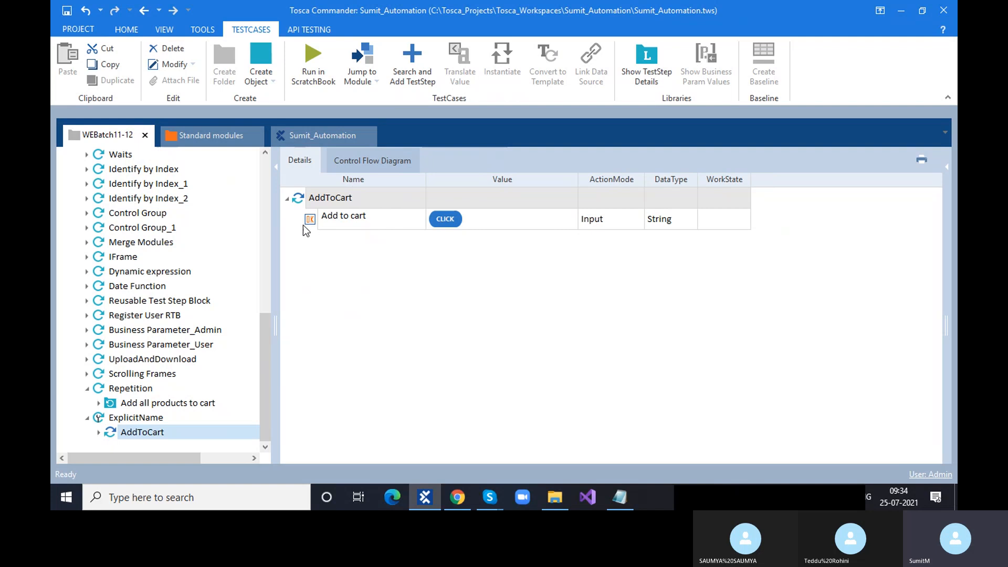
# - Examine the ExplicitName and Value properties of the Add to cart control in the Product Categories folder's AddToCart module
pyautogui.scroll(10, 168, 276)
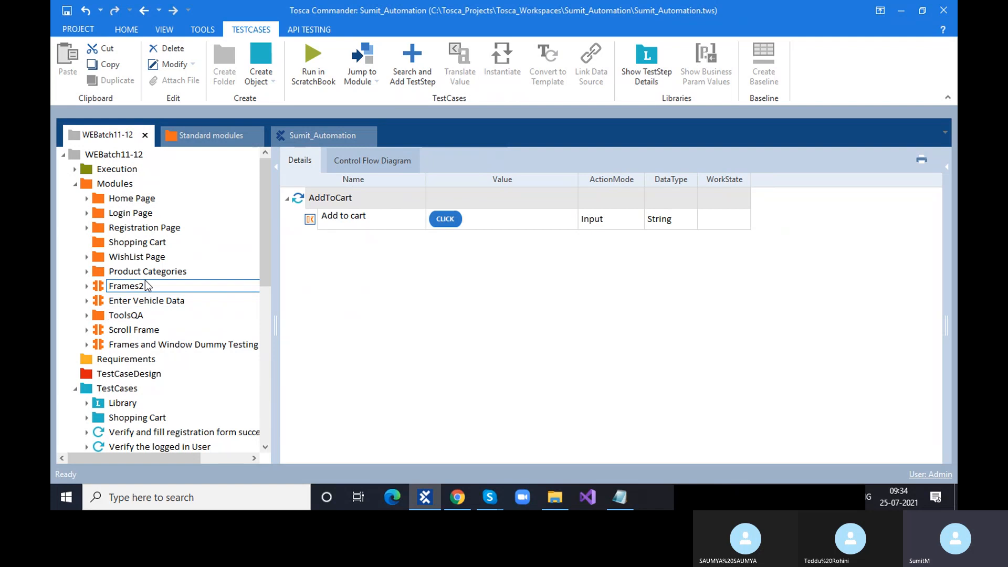
pyautogui.click(245, 269)
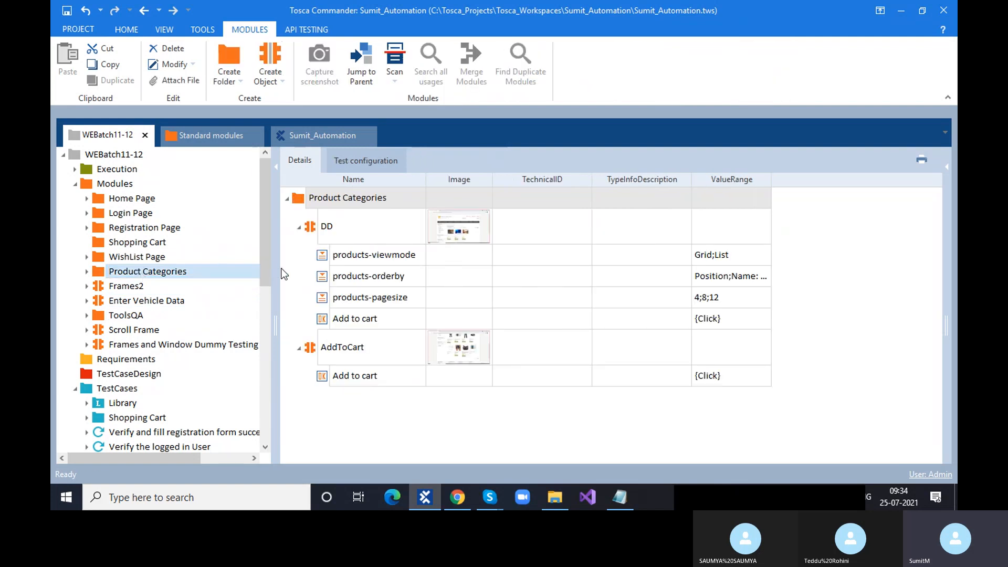
pyautogui.click(326, 381)
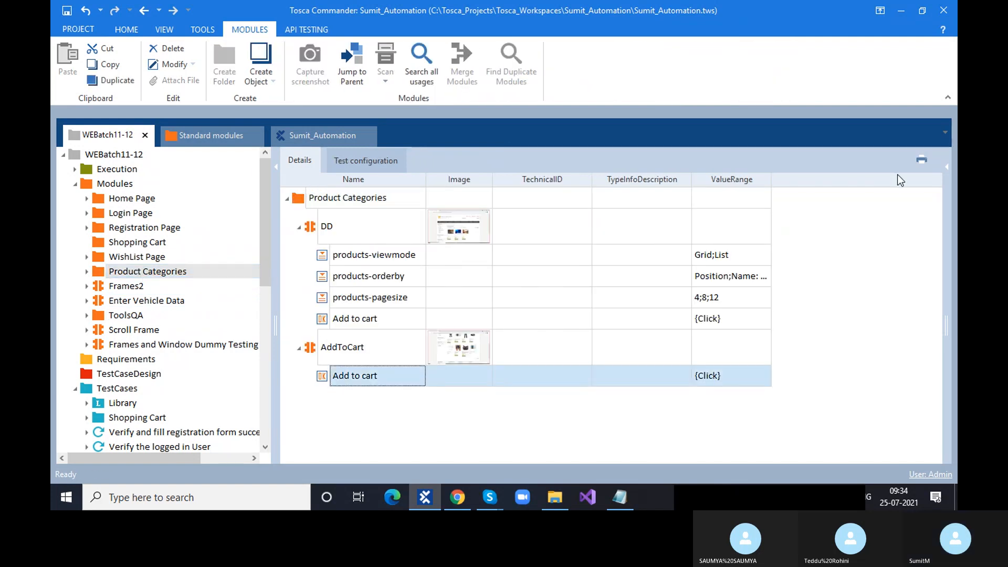
pyautogui.click(947, 167)
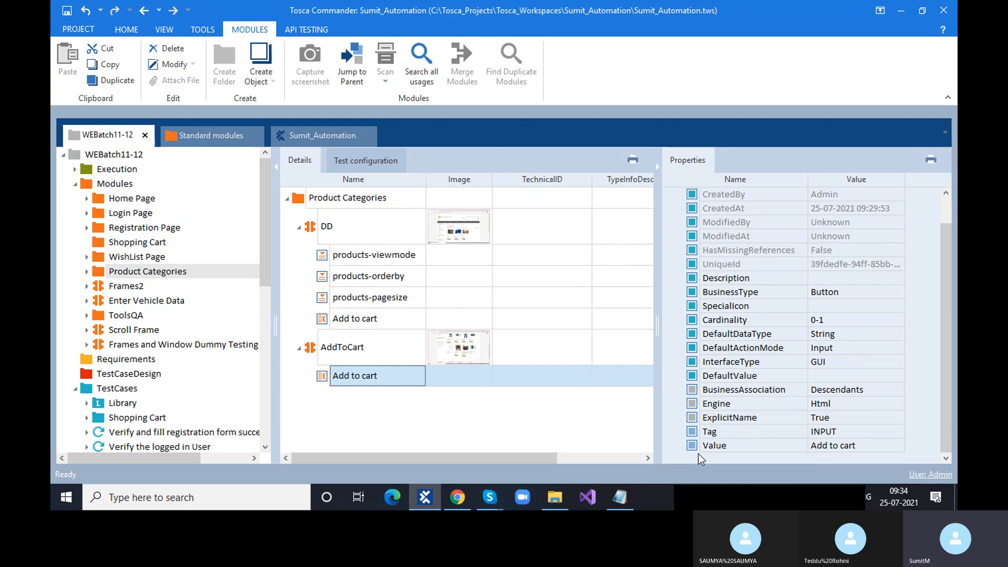
pyautogui.click(859, 449)
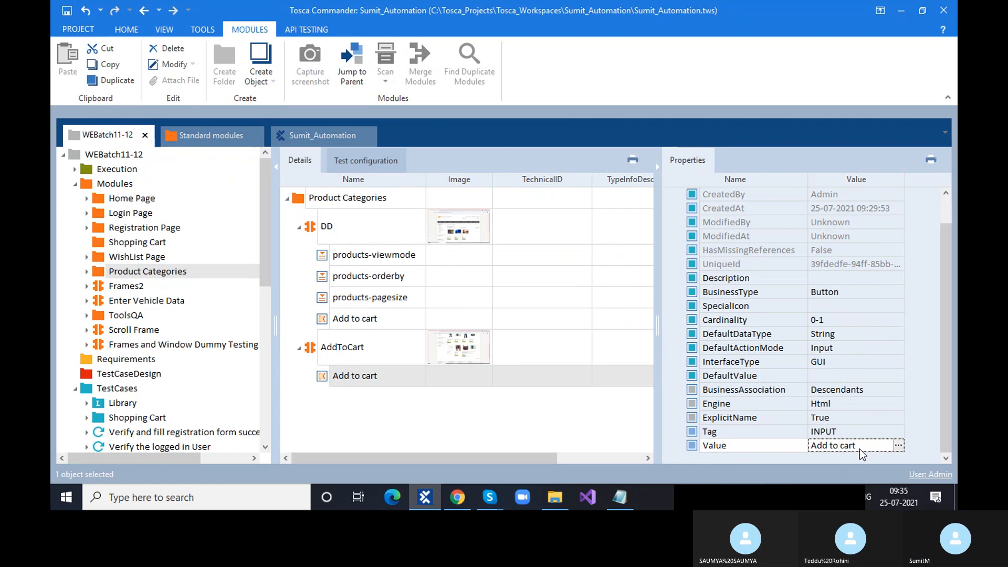
pyautogui.click(694, 419)
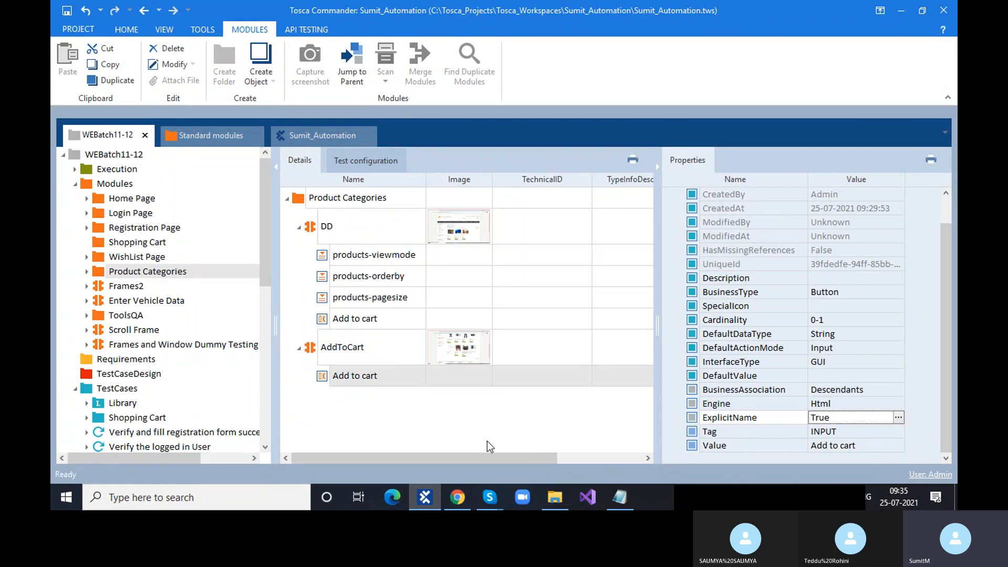
pyautogui.click(834, 447)
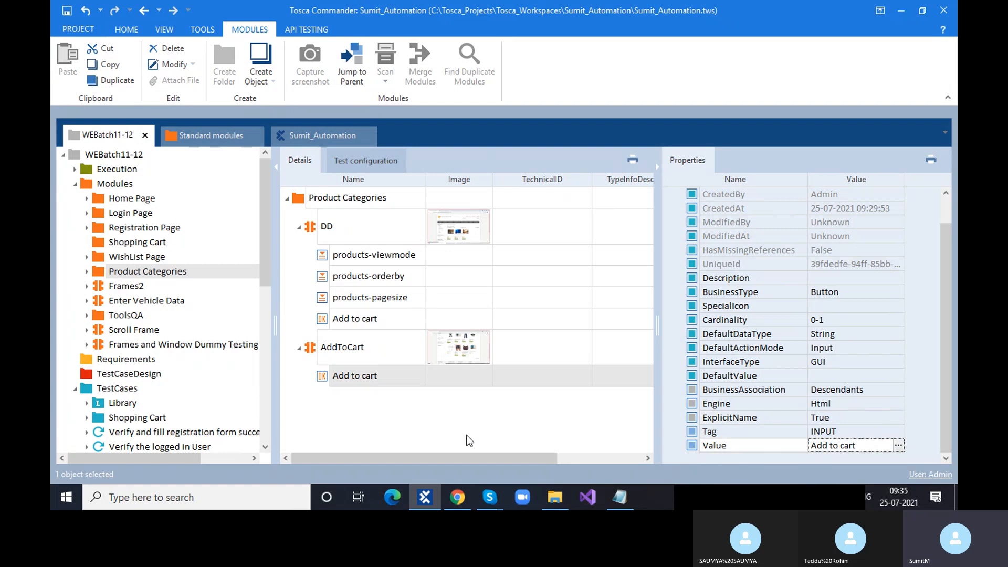
# - Display the AddToCart step of the ExplicitName test case and select its Add to cart value
pyautogui.scroll(-8, 175, 421)
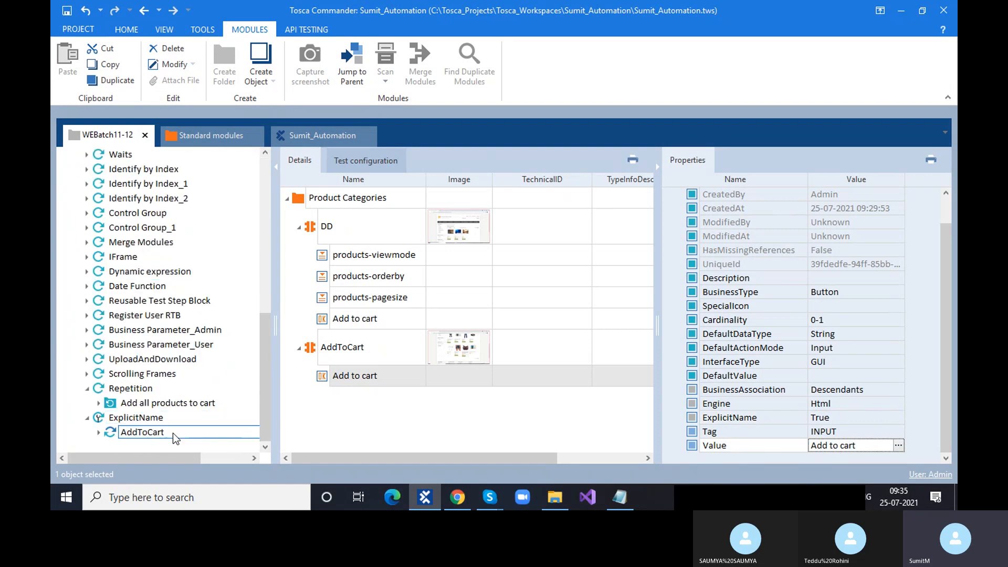
pyautogui.click(172, 433)
pyautogui.click(368, 219)
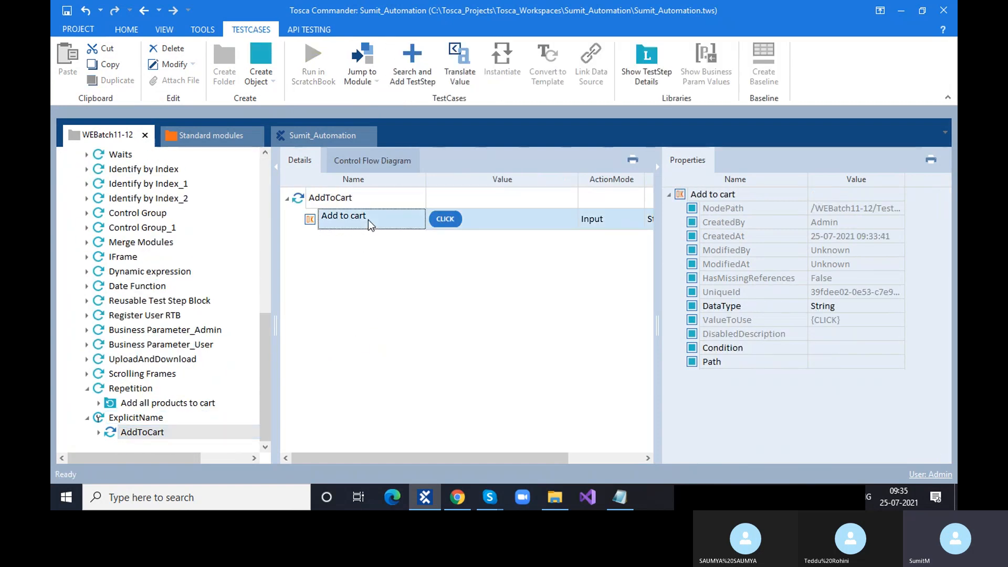
# - Try the index names #1 and #5 for the Add to cart value and restore its original name
pyautogui.click(367, 219)
pyautogui.moveTo(367, 220); pyautogui.dragTo(314, 222)
pyautogui.hotkey('ctrl', 'c')
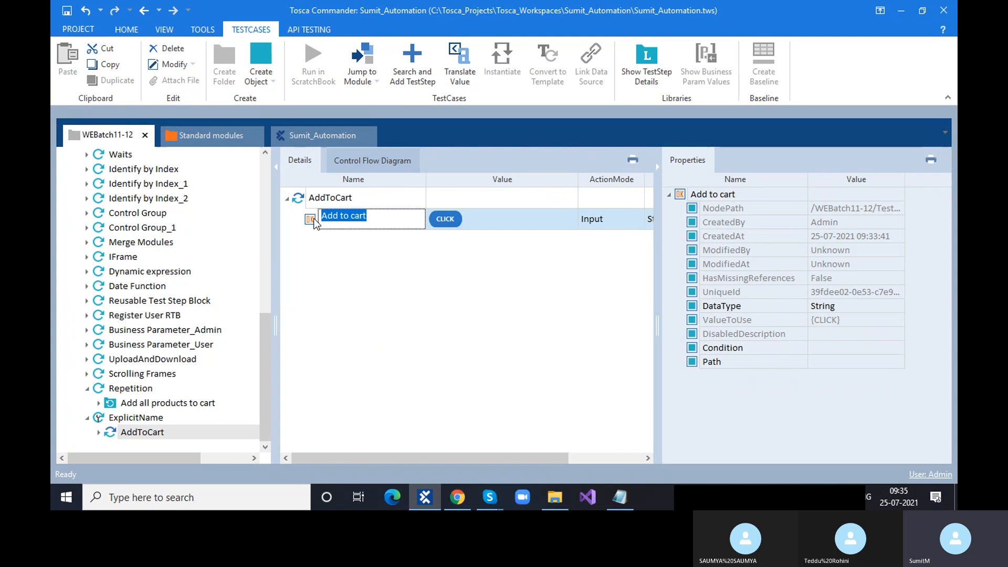
pyautogui.press('BackSpace')
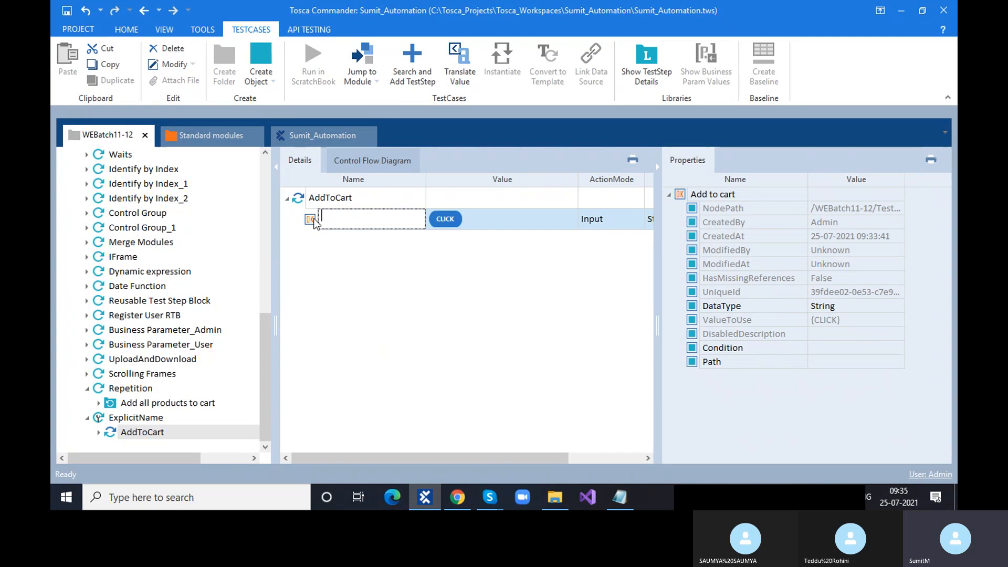
pyautogui.write('#1')
pyautogui.press('BackSpace')
pyautogui.write('5')
pyautogui.press('BackSpace')
pyautogui.press('BackSpace')
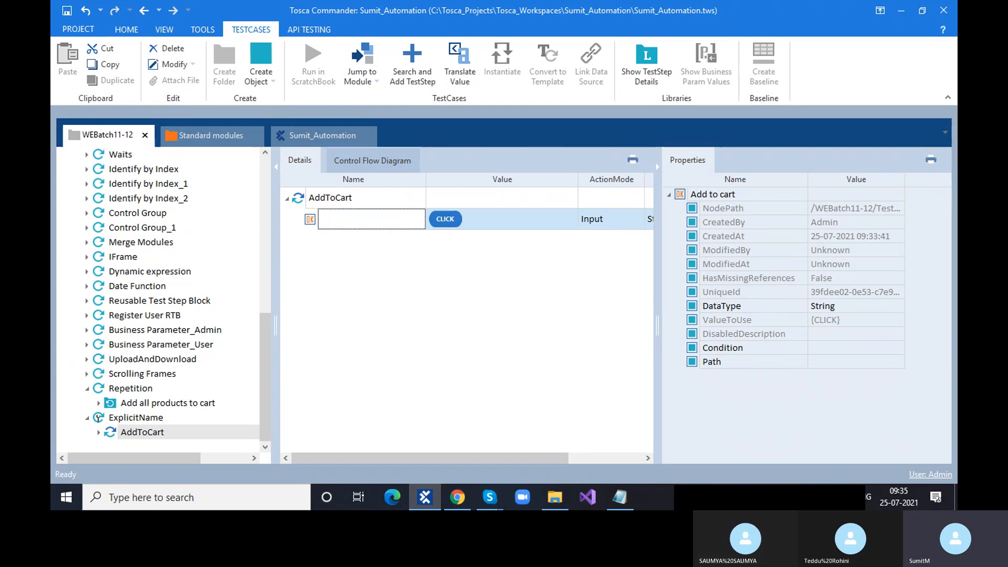
pyautogui.hotkey('ctrl', 'v')
# - Check the Add to cart buttons on the Apparel & Shoes page in Chrome and rename the Add to cart value in Tosca Commander as #4
pyautogui.click(457, 497)
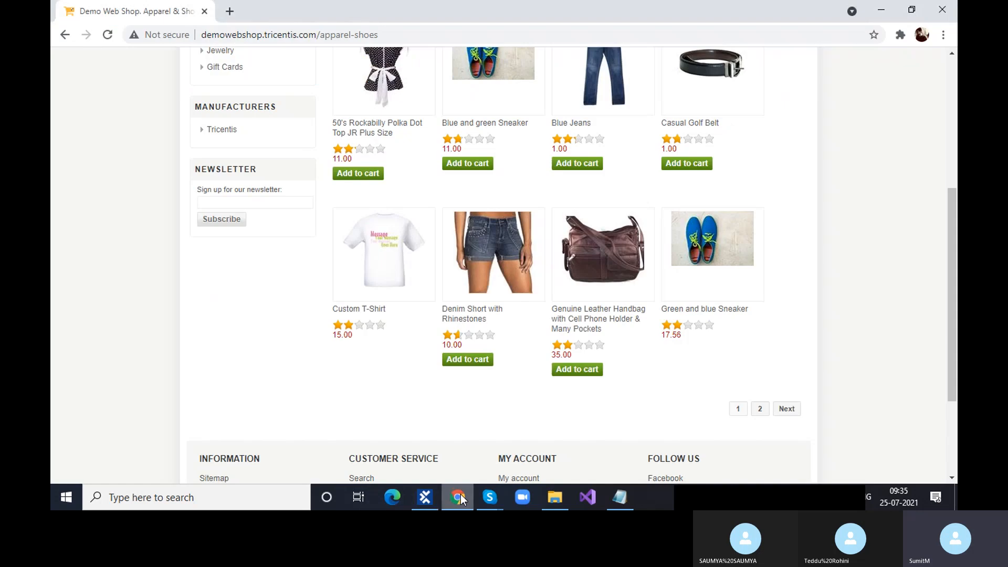
pyautogui.scroll(2, 688, 225)
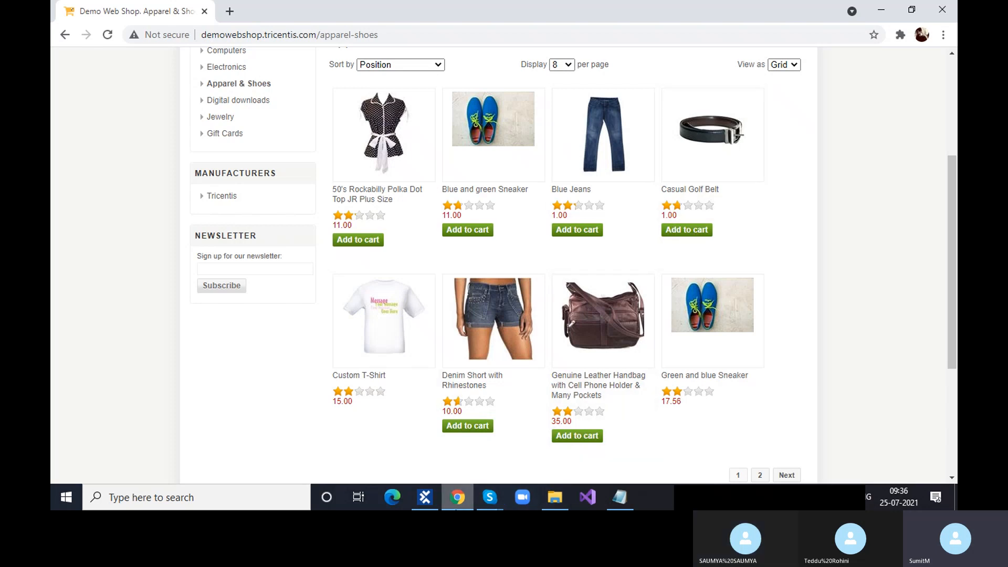
pyautogui.click(426, 497)
pyautogui.click(378, 221)
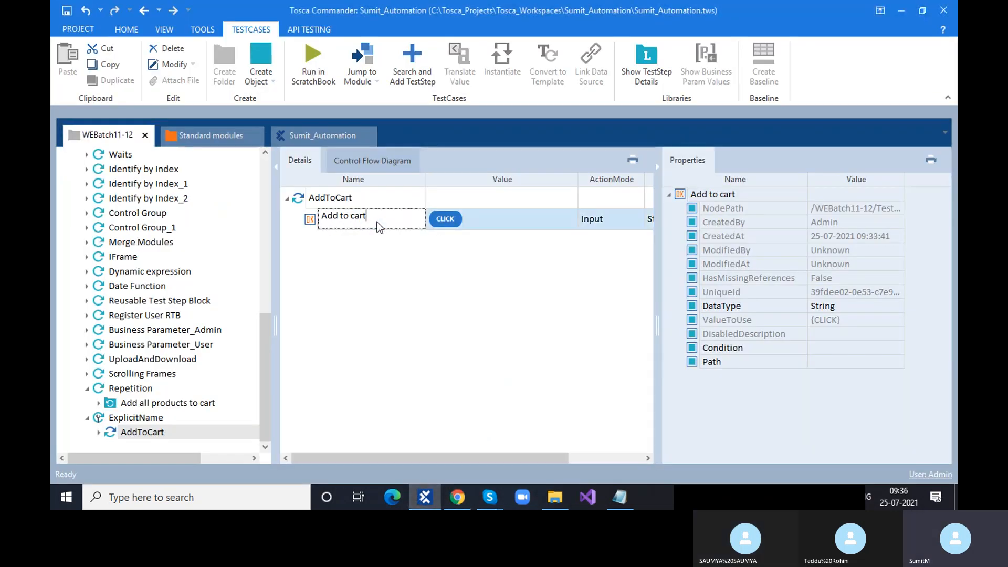
pyautogui.press('BackSpace')
pyautogui.press('BackSpace')
pyautogui.press('BackSpace')
pyautogui.press('BackSpace')
pyautogui.press('BackSpace')
pyautogui.press('BackSpace')
pyautogui.press('BackSpace')
pyautogui.press('BackSpace')
pyautogui.press('BackSpace')
pyautogui.press('BackSpace')
pyautogui.write('#4')
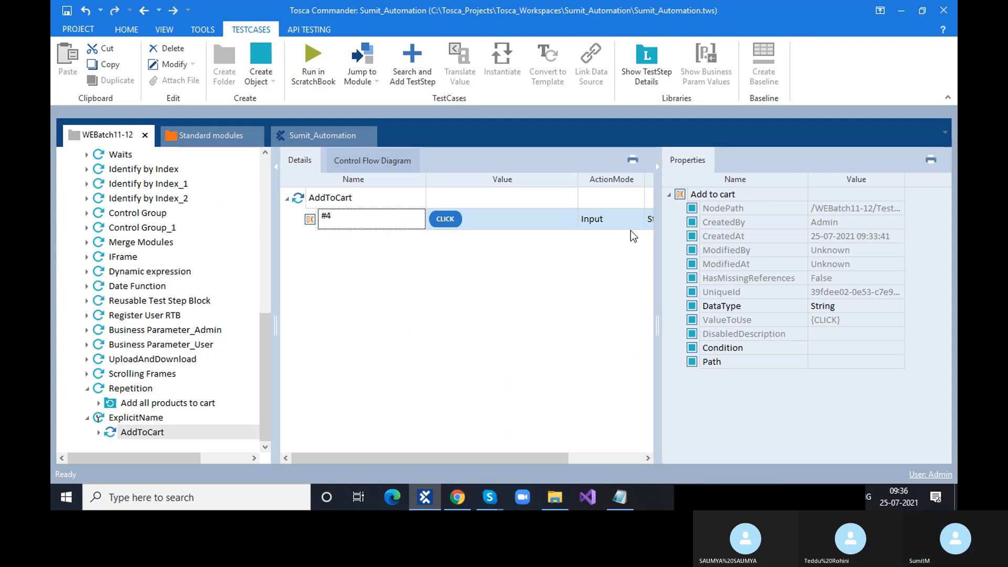
pyautogui.click(658, 169)
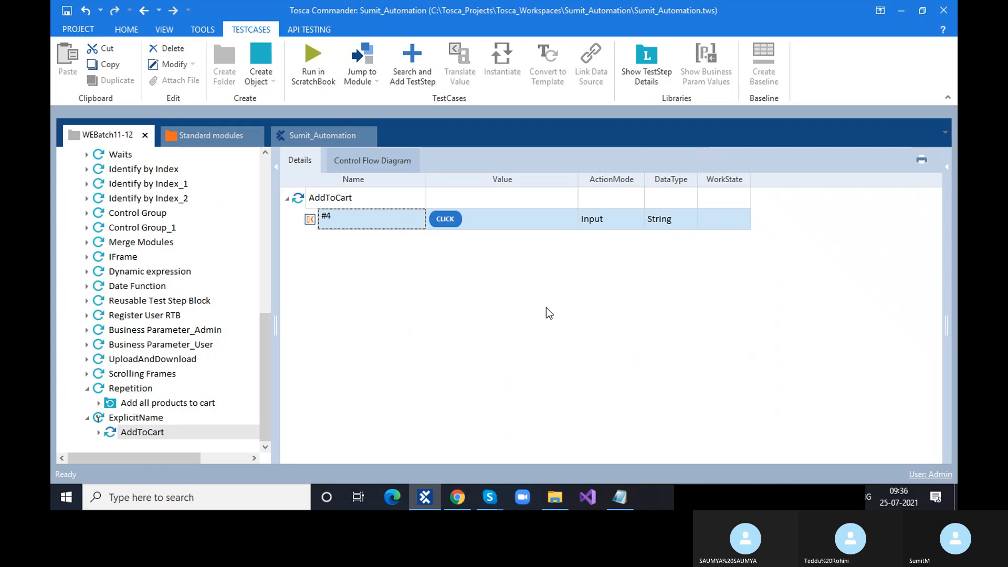
# - Run the AddToCart test step in ScratchBook and close the ScratchBook results
pyautogui.click(296, 206)
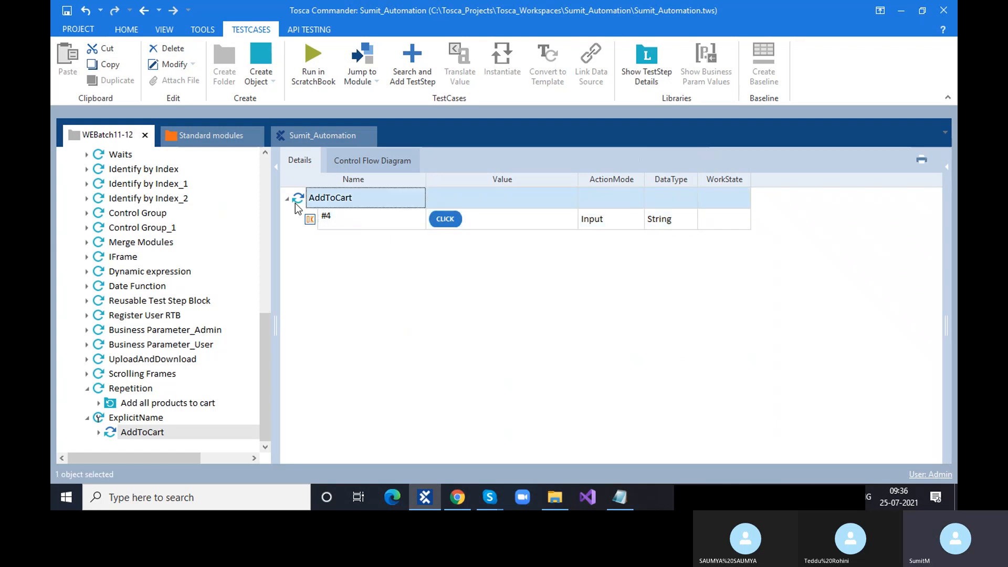
pyautogui.press('F6')
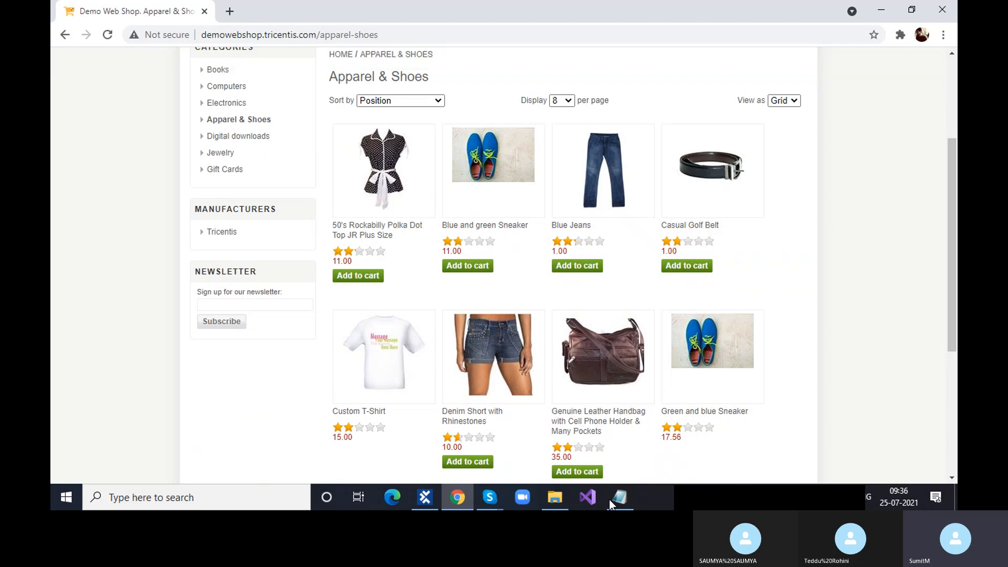
pyautogui.click(439, 497)
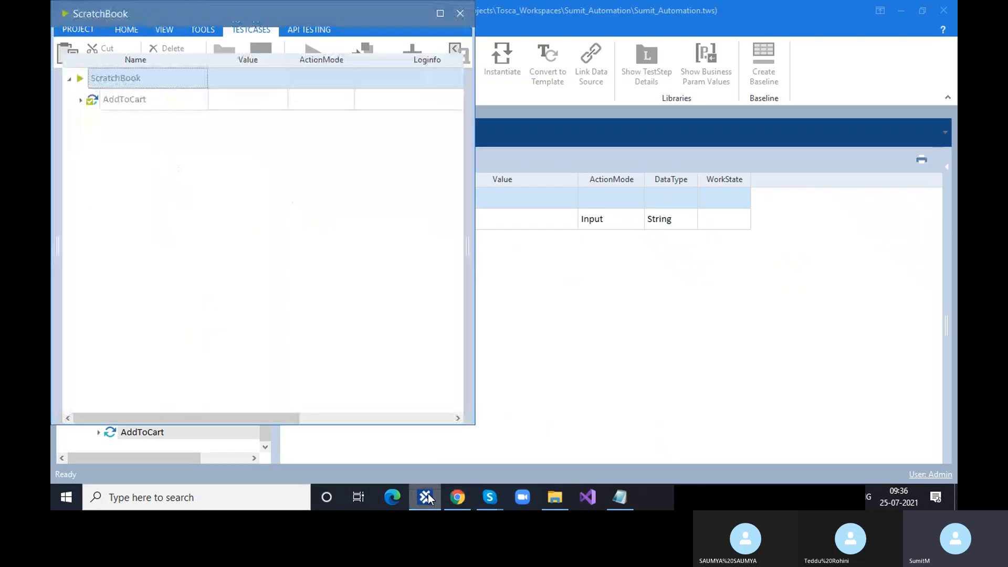
pyautogui.click(458, 14)
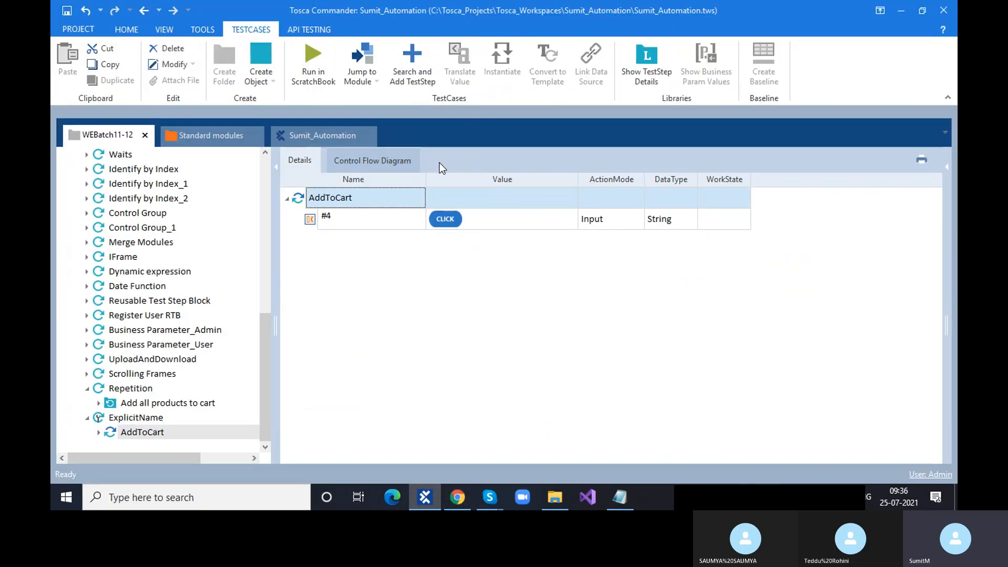
# - Switch to Chrome, check the Camera, photo products for Add to cart buttons, and open the Accessories page under Computers
pyautogui.click(345, 219)
pyautogui.click(345, 219)
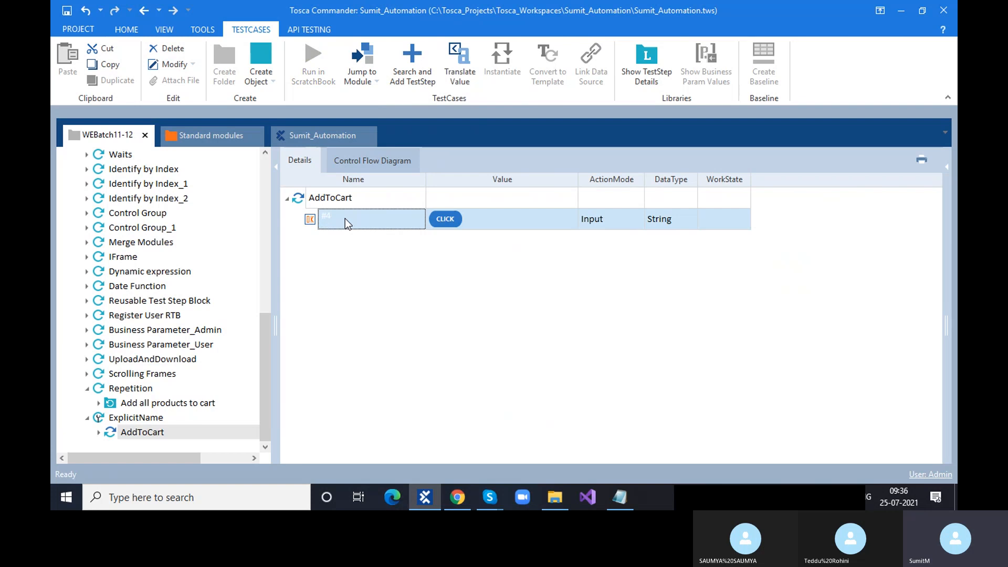
pyautogui.click(357, 324)
pyautogui.click(457, 497)
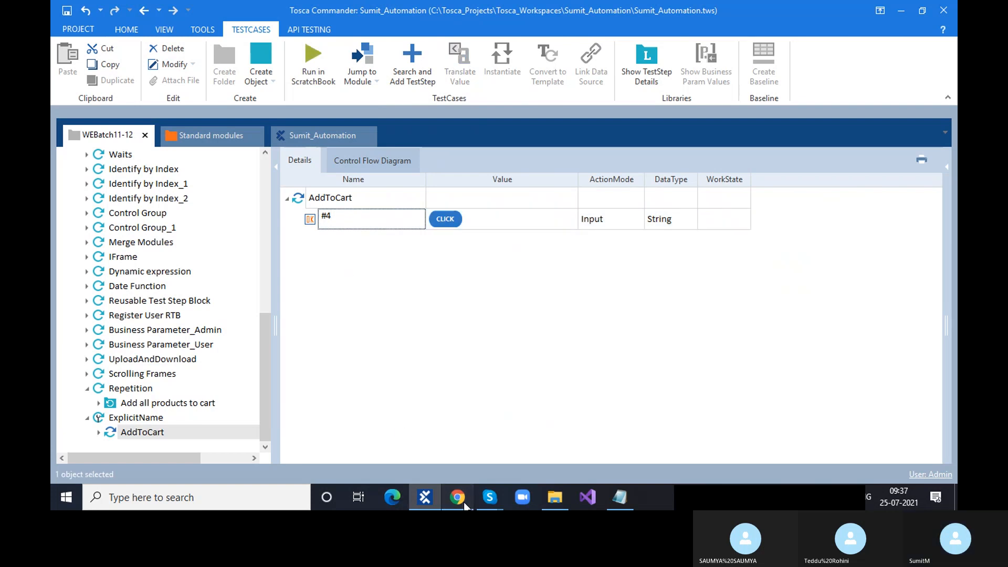
pyautogui.scroll(3, 486, 403)
pyautogui.click(376, 182)
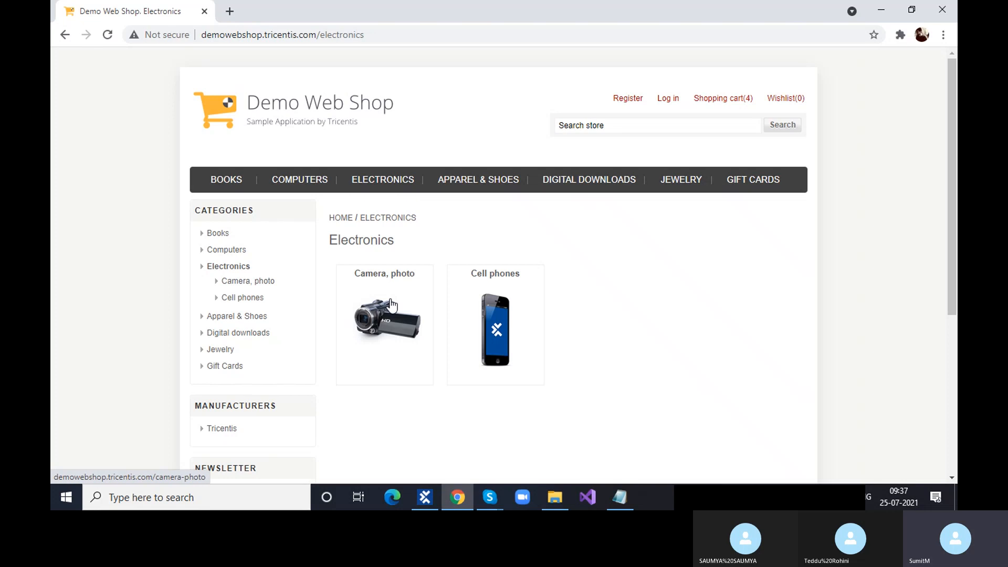
pyautogui.click(391, 304)
pyautogui.scroll(-5, 391, 305)
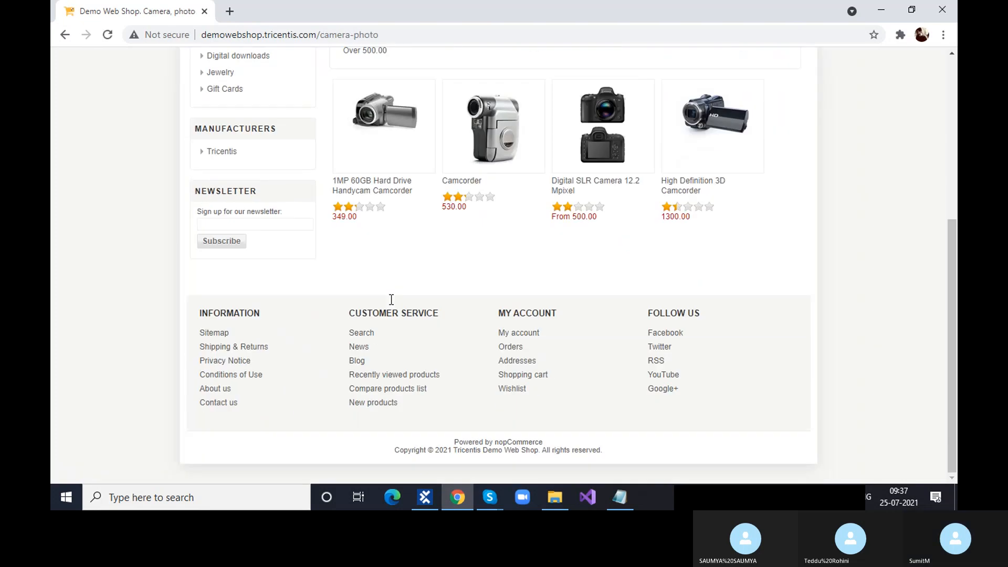
pyautogui.scroll(5, 390, 304)
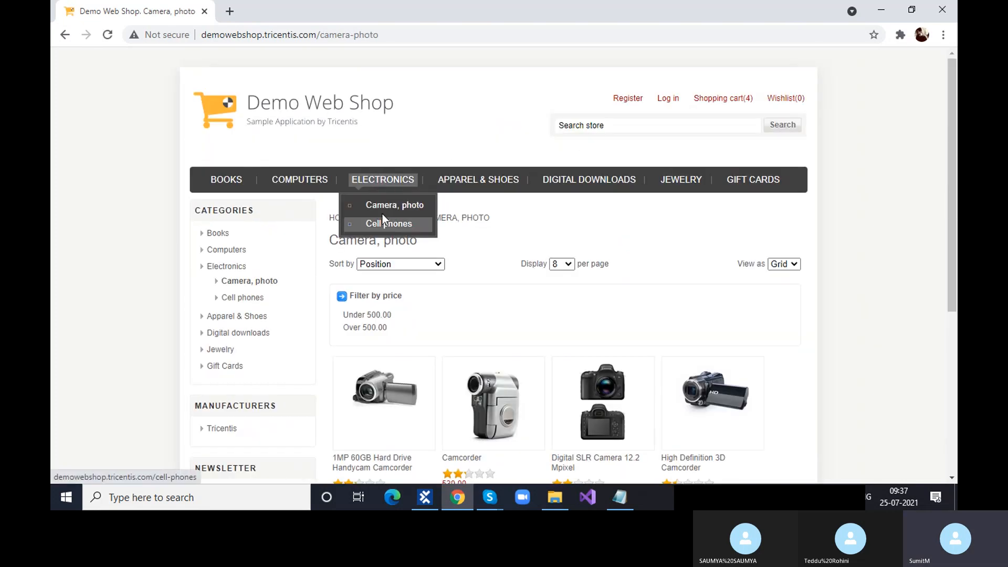
pyautogui.moveTo(321, 183)
pyautogui.click(321, 244)
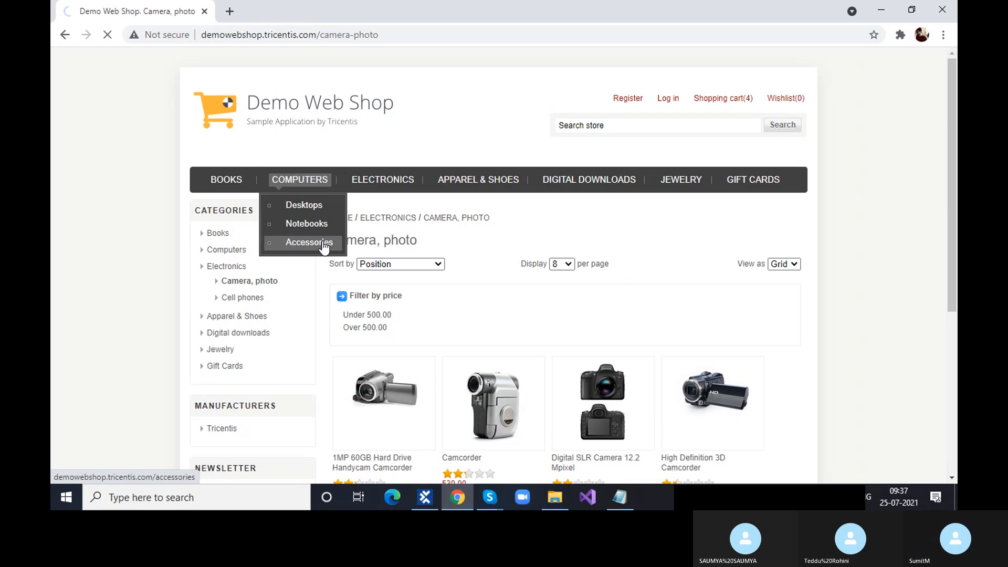
pyautogui.scroll(-5, 650, 346)
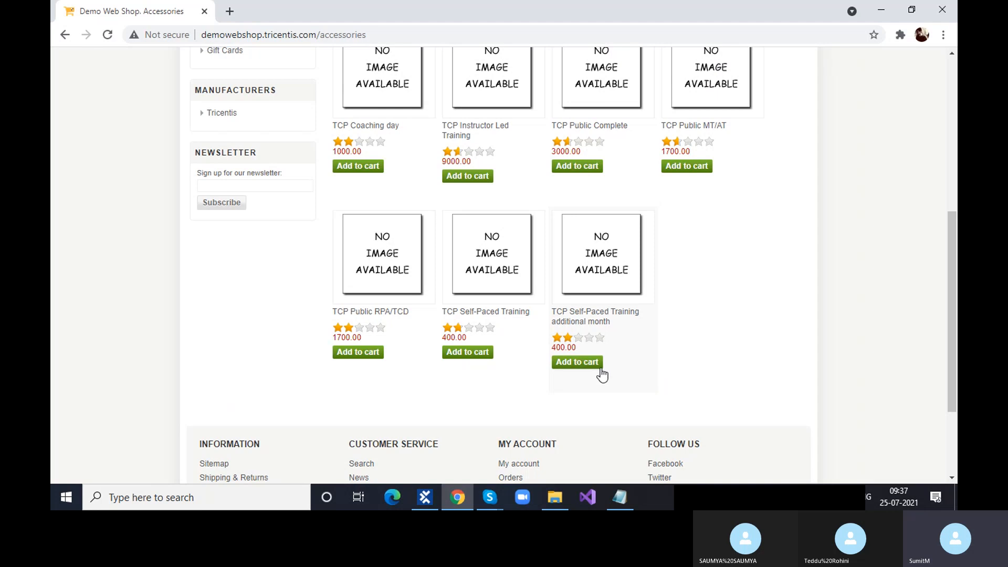
# - Switch back to Tosca Commander and rename the #4 value of the AddToCart step as #7
pyautogui.click(425, 497)
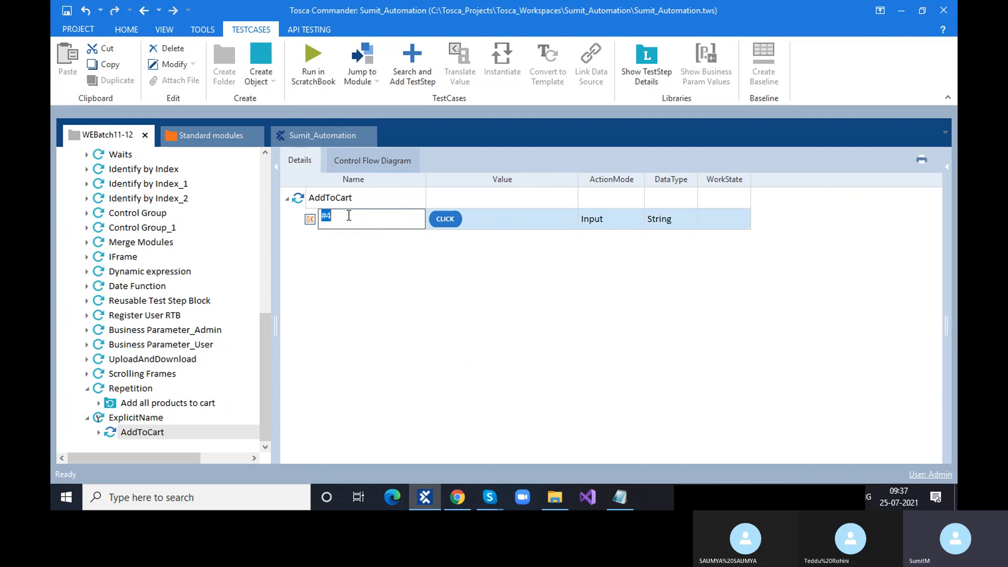
pyautogui.write('#7')
pyautogui.click(314, 210)
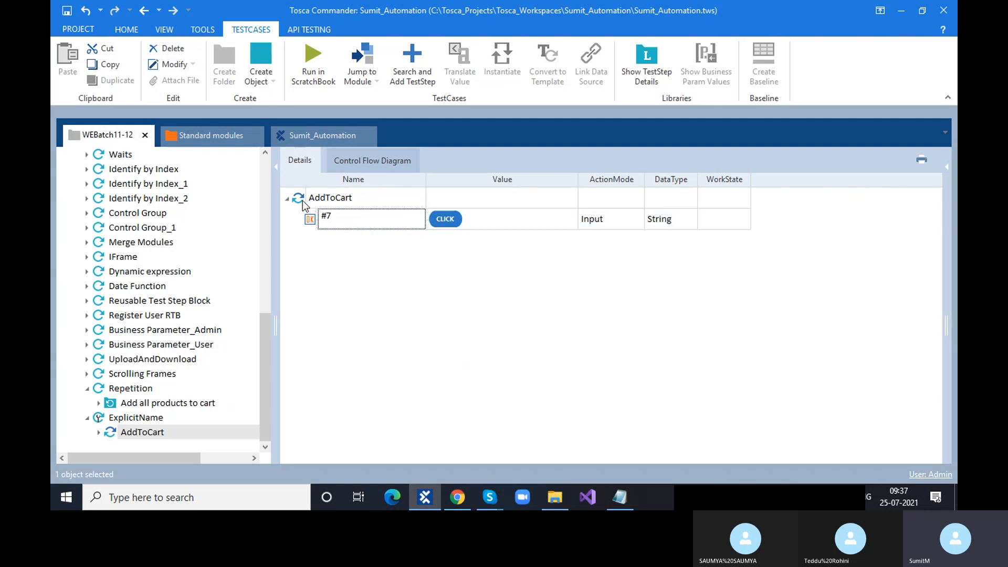
# - Run the AddToCart test step in ScratchBook and display its full Loginfo text
pyautogui.click(302, 201)
pyautogui.press('F6')
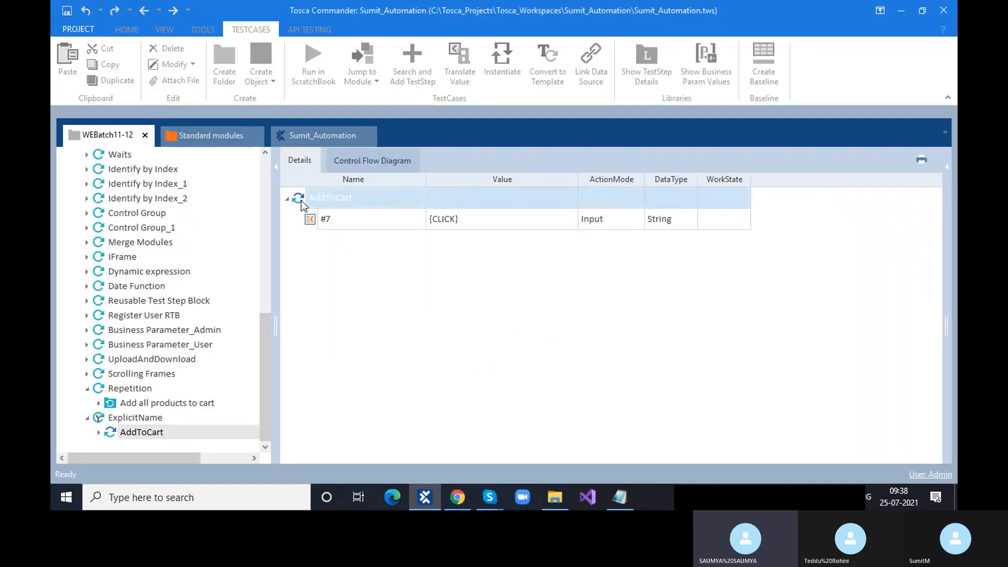
pyautogui.click(301, 203)
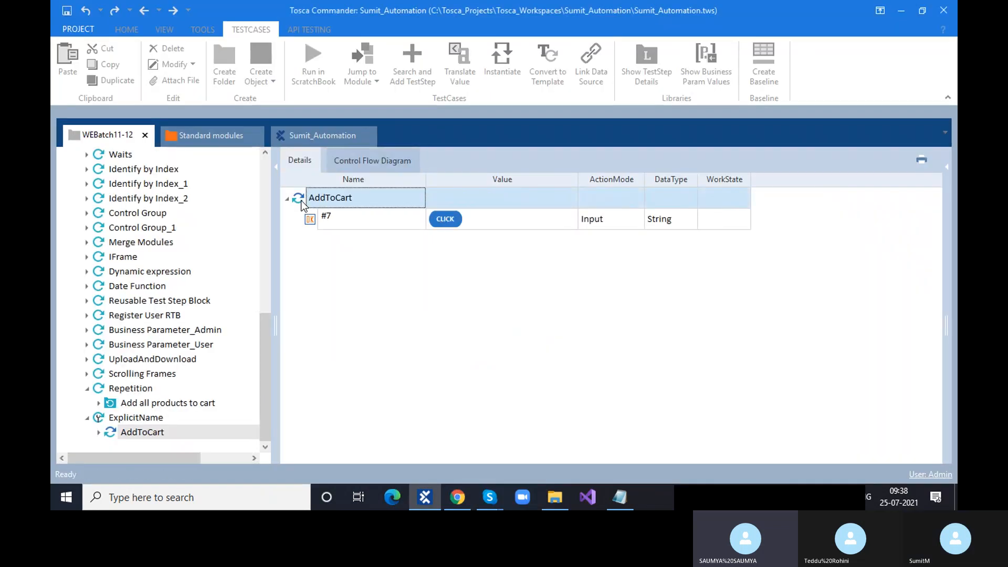
pyautogui.press('F6')
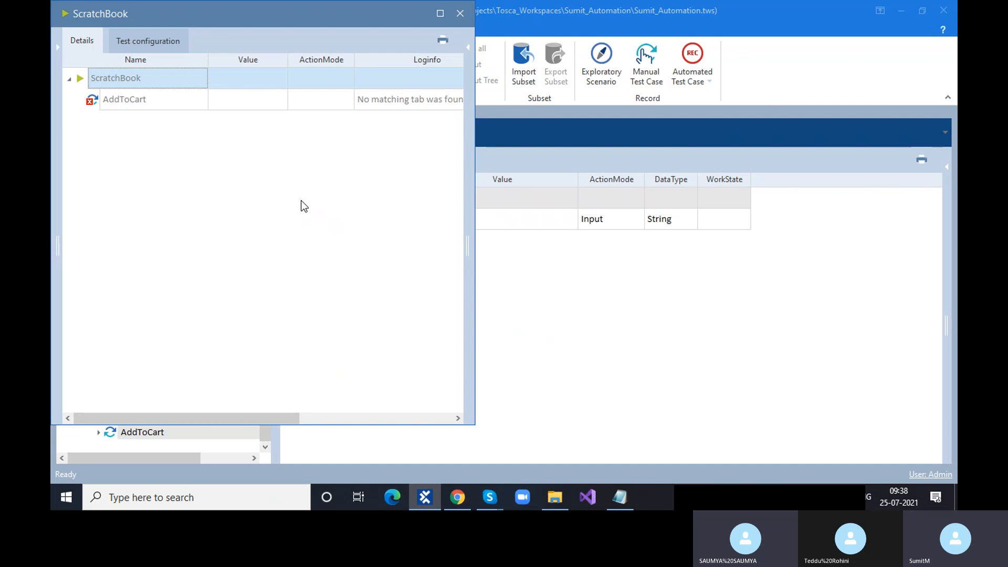
pyautogui.click(418, 105)
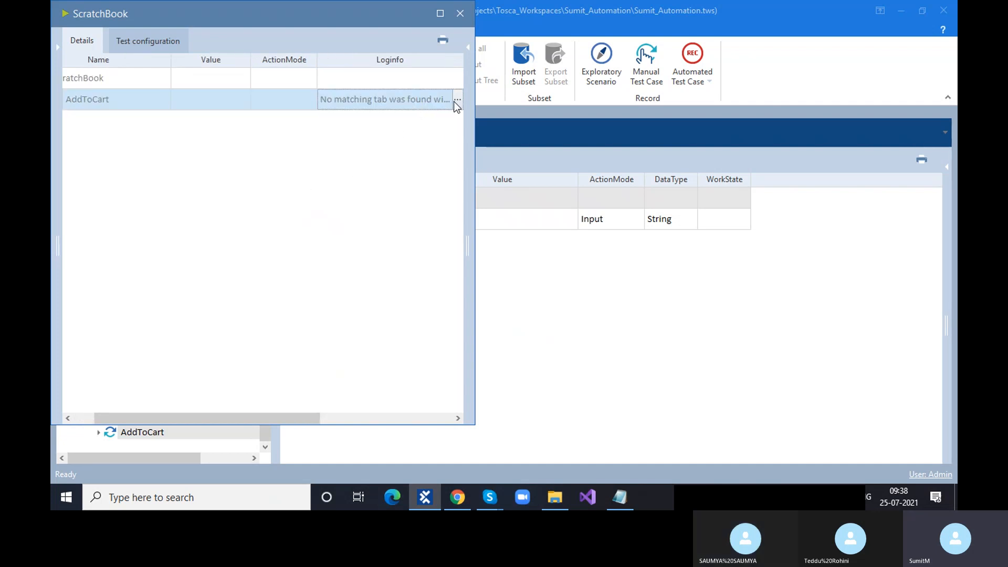
pyautogui.click(457, 100)
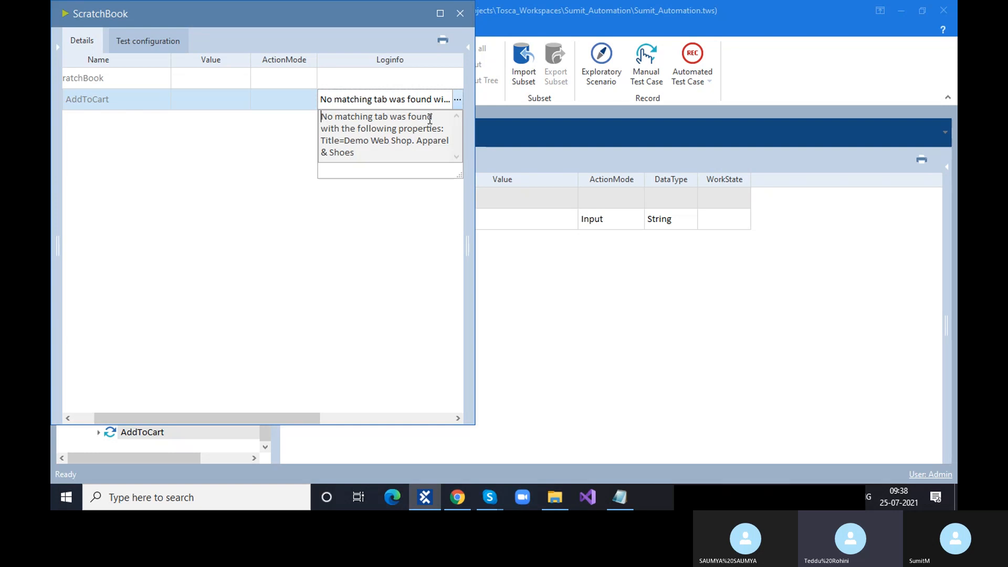
# - Close the ScratchBook results and check the AddToCart step's properties and the ExplicitName test configuration
pyautogui.click(466, 19)
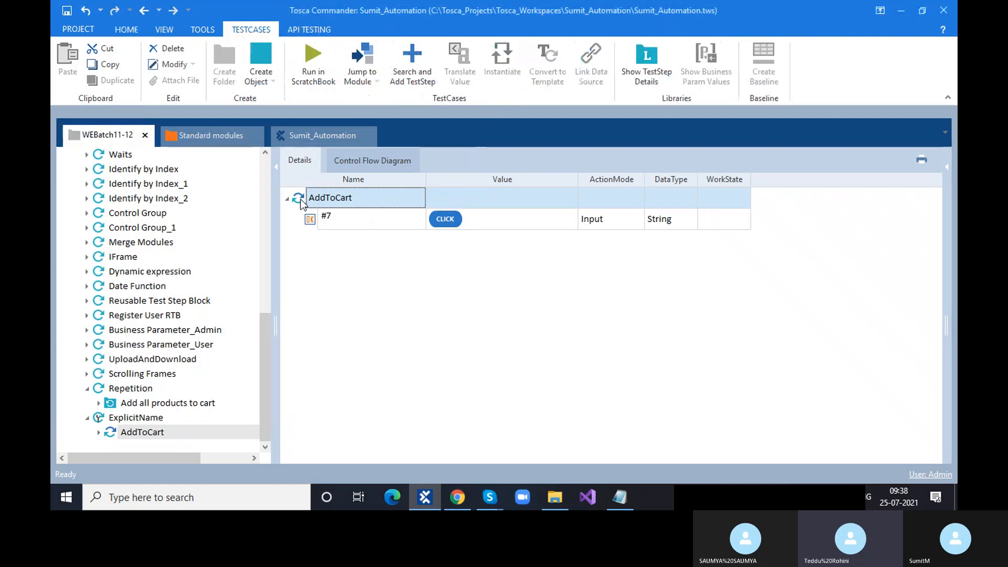
pyautogui.click(952, 169)
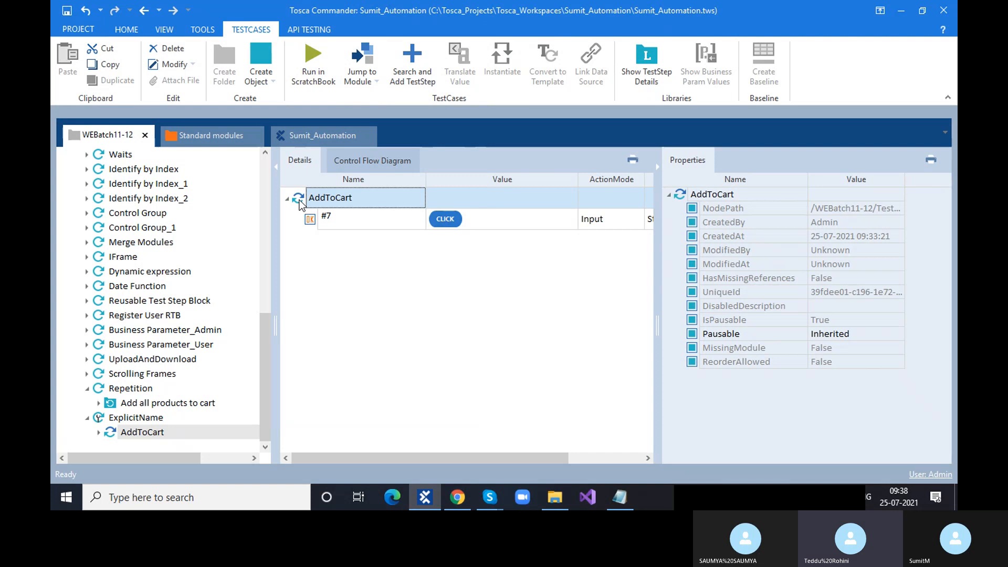
pyautogui.click(659, 168)
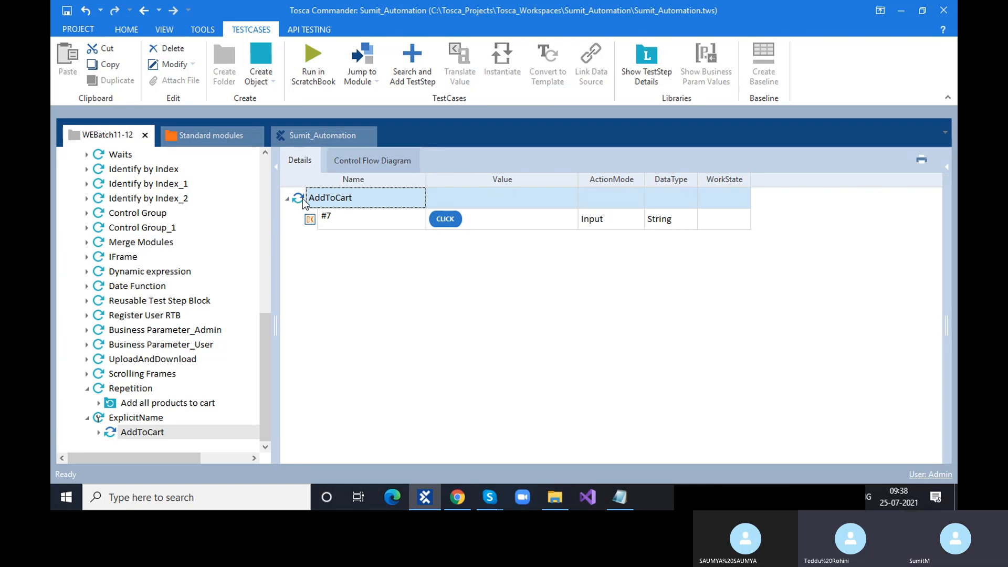
pyautogui.click(948, 177)
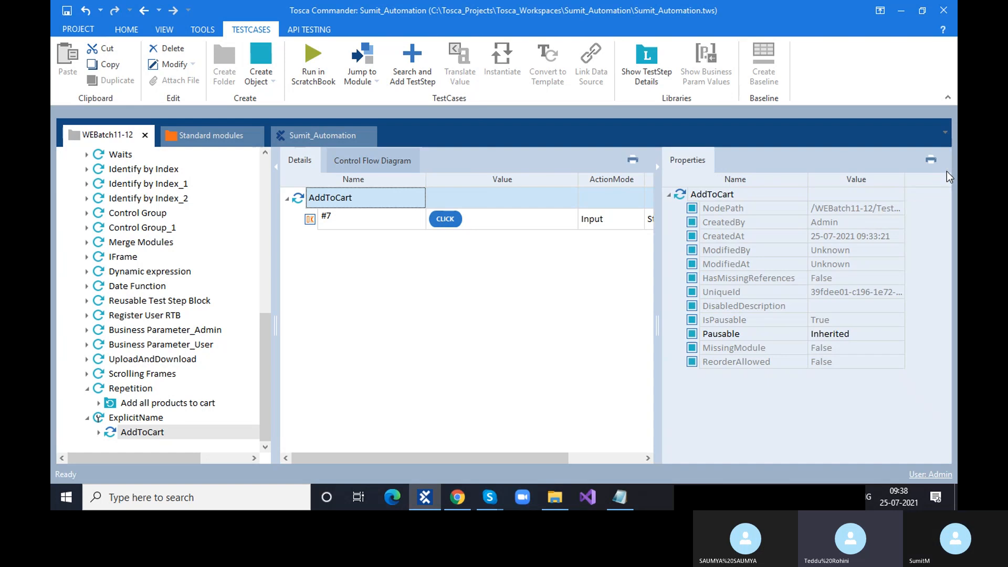
pyautogui.click(660, 166)
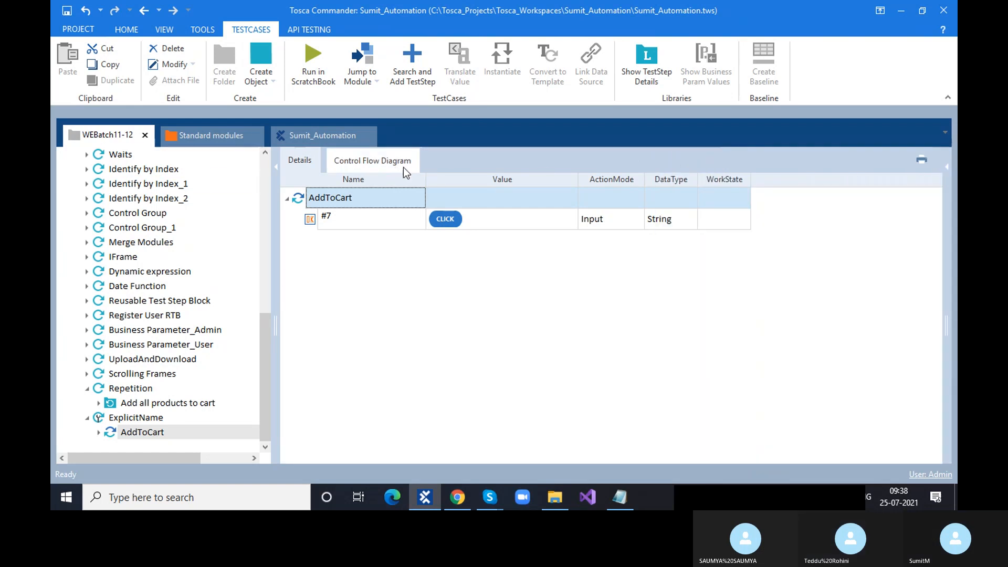
pyautogui.click(151, 418)
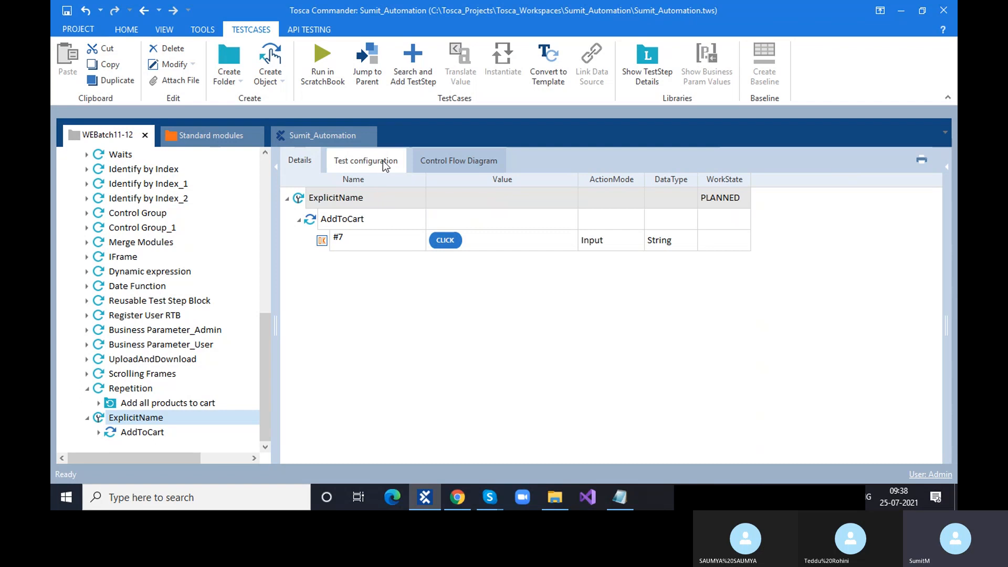
pyautogui.click(385, 163)
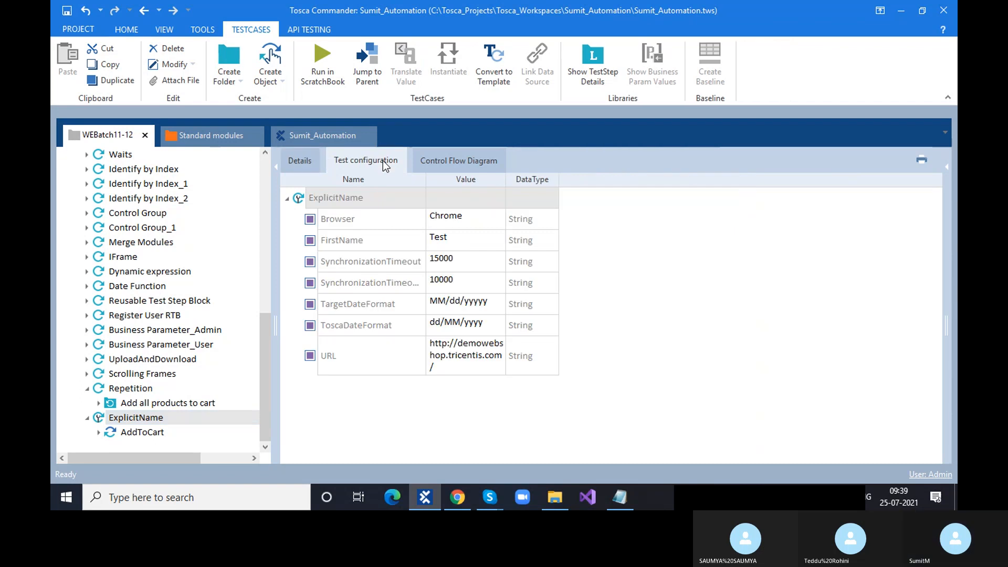
pyautogui.click(316, 163)
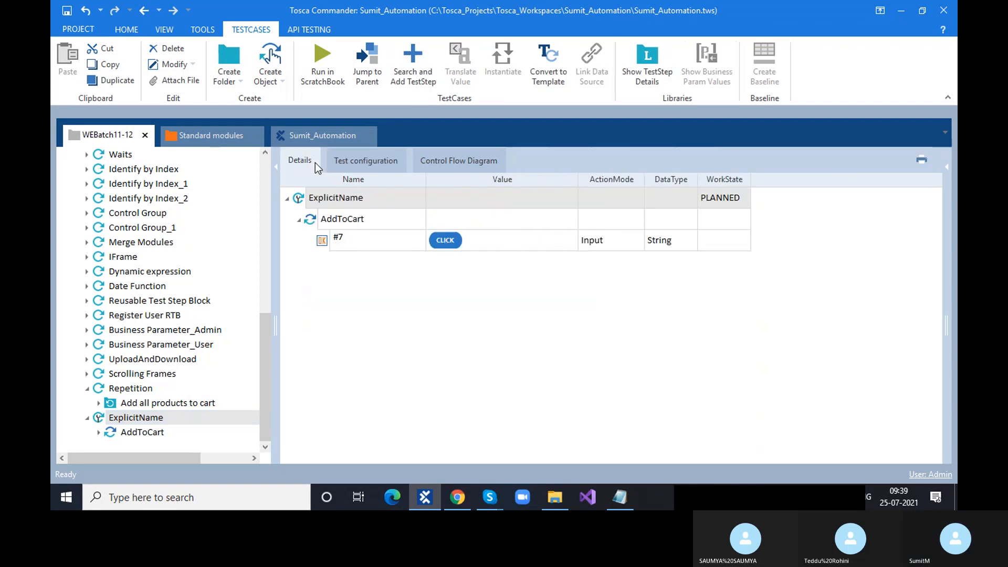
# - Jump to the AddToCart step's module and set its Title property to Demo Web Shop*
pyautogui.click(309, 221)
pyautogui.rightClick(310, 222)
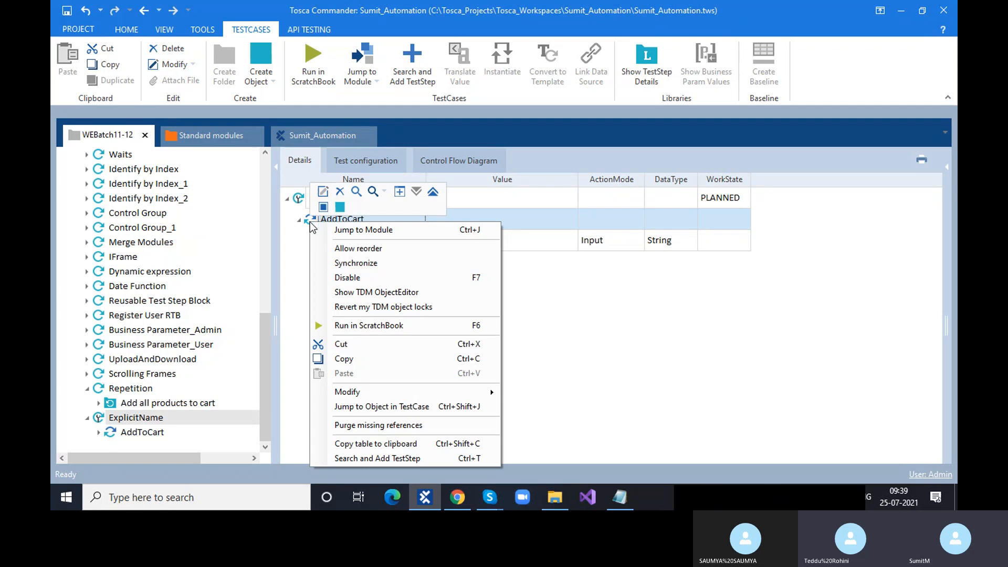
pyautogui.click(332, 227)
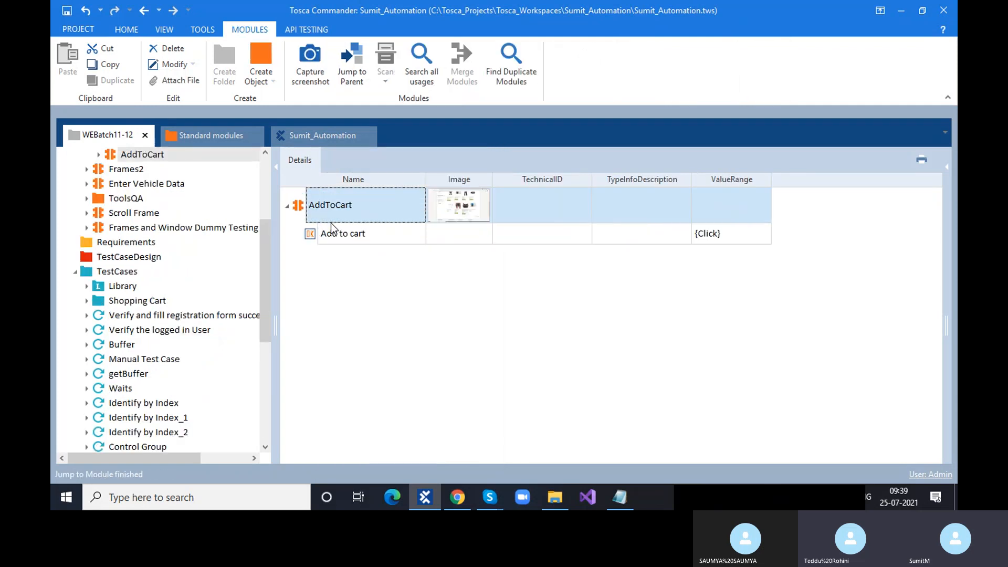
pyautogui.click(950, 172)
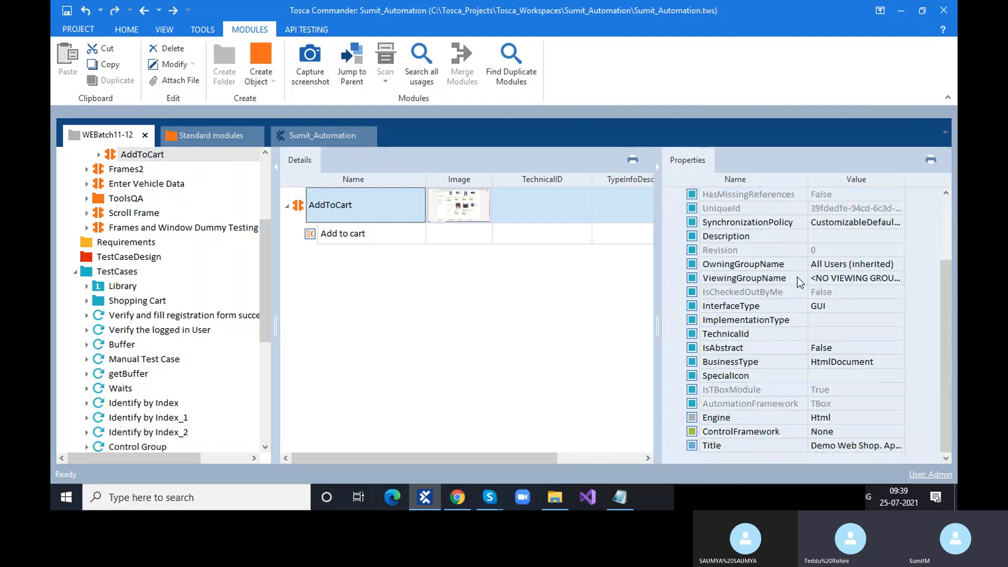
pyautogui.scroll(-3, 803, 281)
pyautogui.click(847, 450)
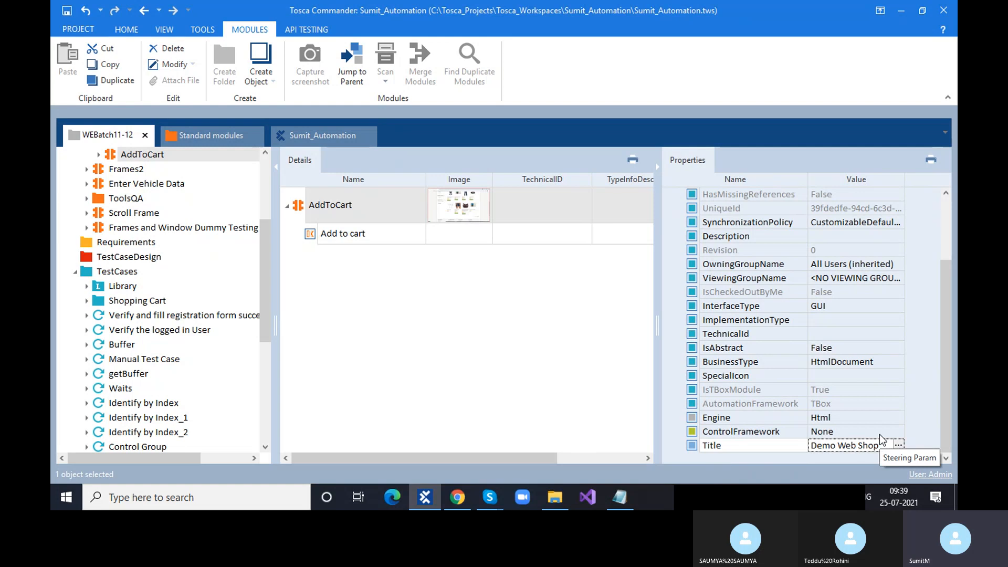
pyautogui.write('*')
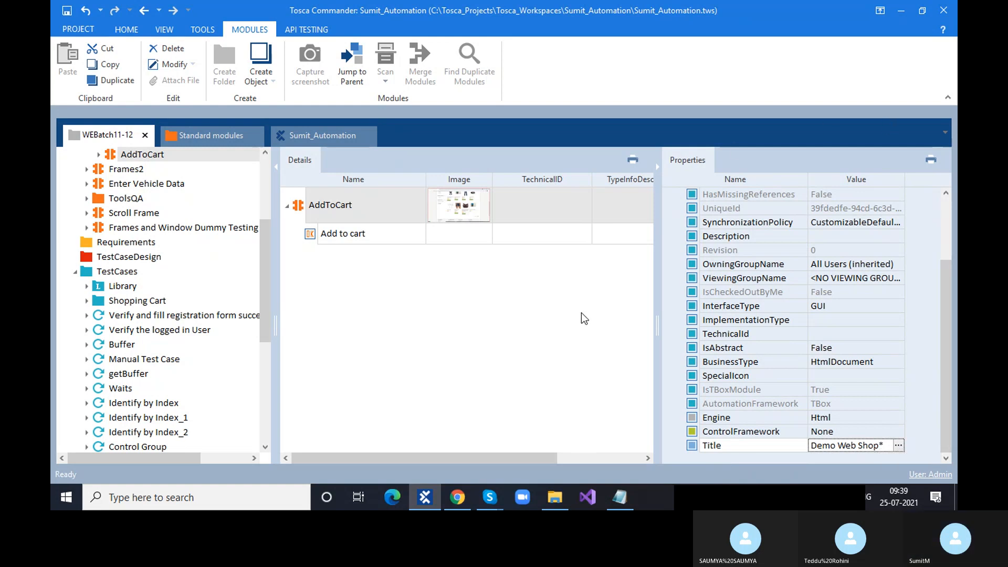
pyautogui.click(583, 315)
# - Run the ExplicitName test case in ScratchBook on Chrome's Accessories page and close the ScratchBook results
pyautogui.scroll(-6, 179, 361)
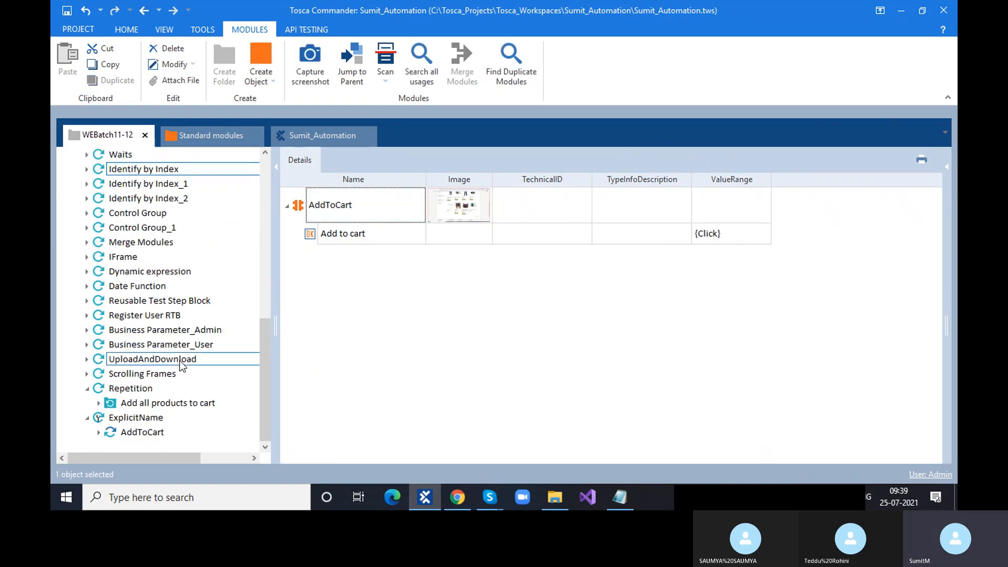
pyautogui.click(159, 430)
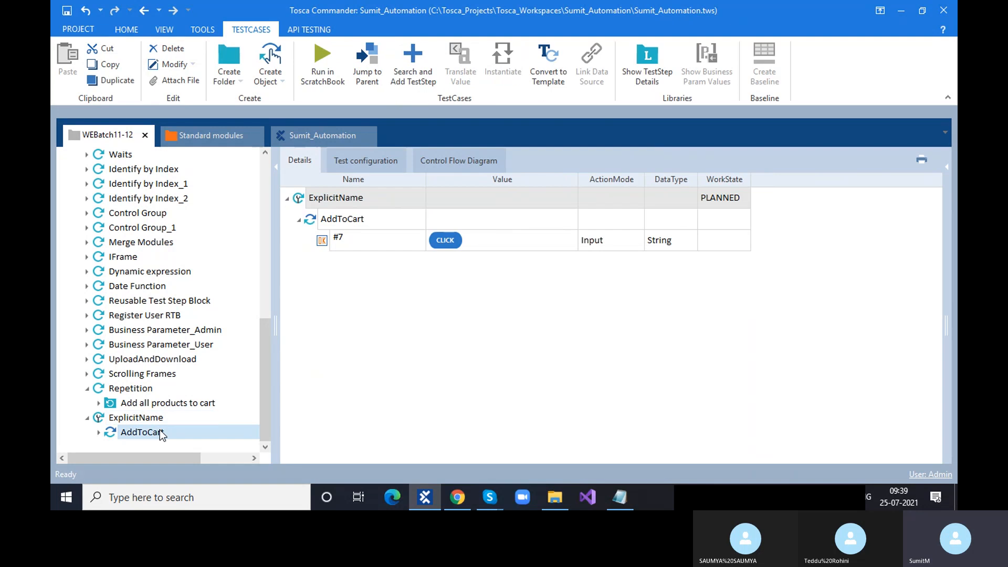
pyautogui.click(159, 419)
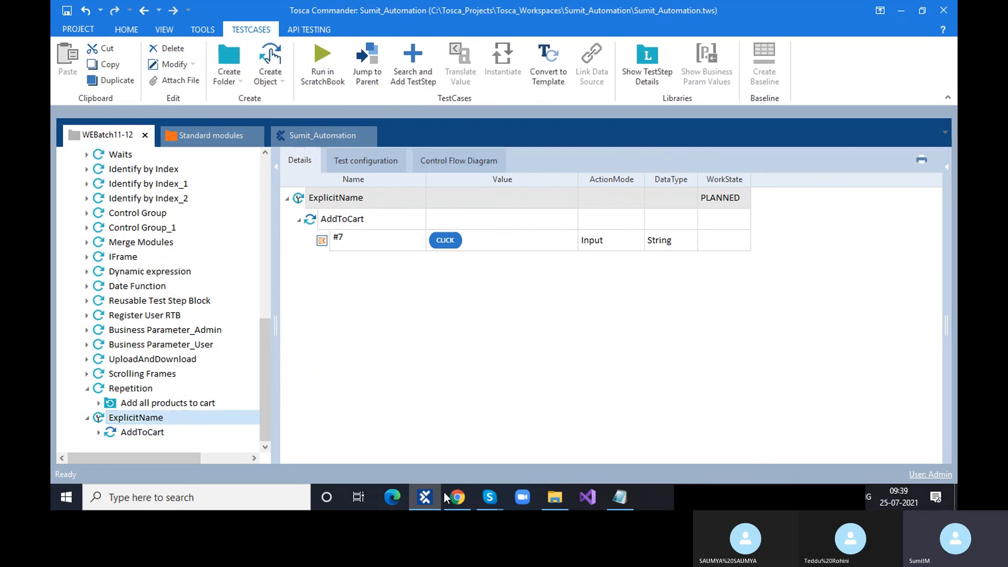
pyautogui.click(457, 496)
pyautogui.click(425, 497)
pyautogui.click(456, 498)
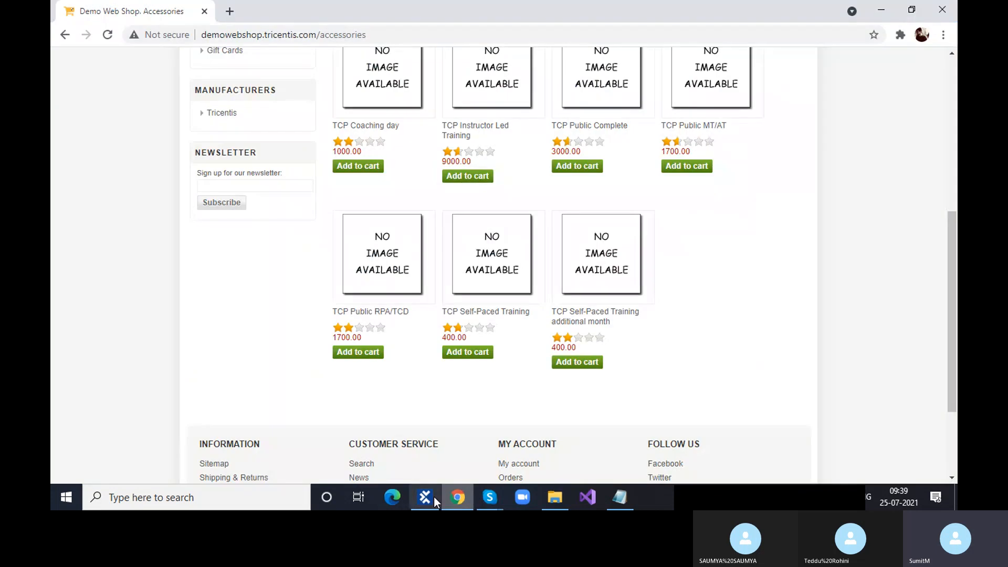
pyautogui.click(433, 496)
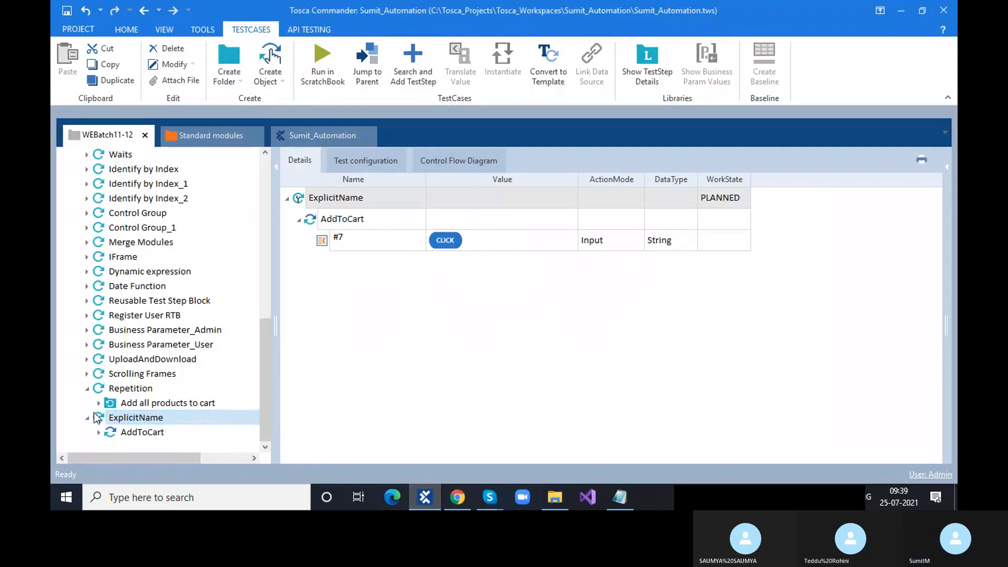
pyautogui.press('F6')
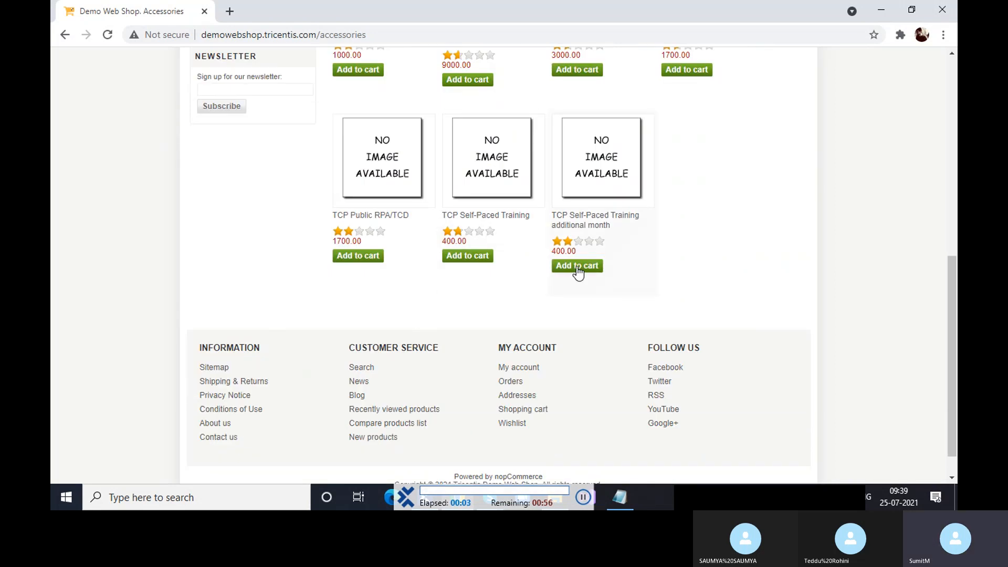
pyautogui.click(577, 266)
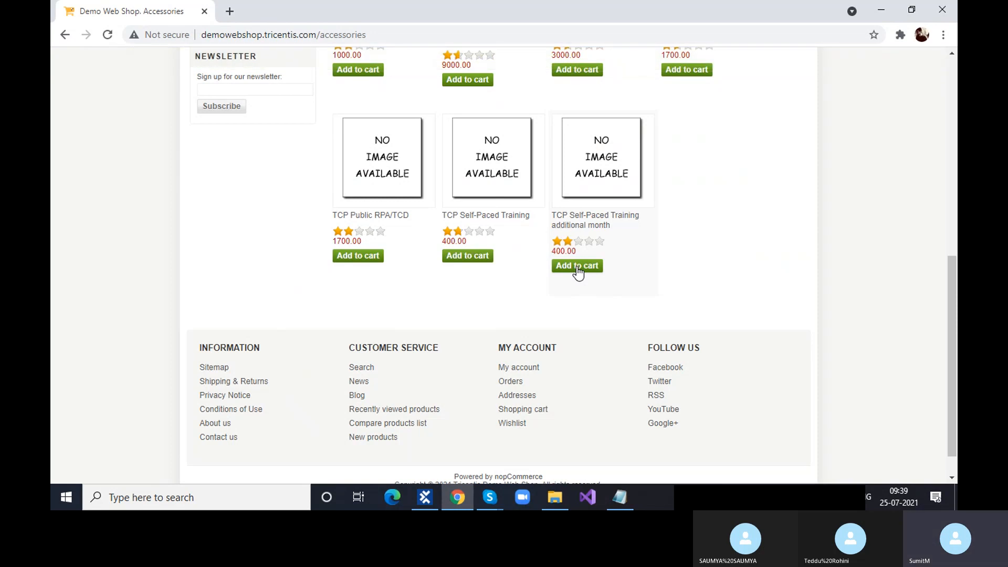
pyautogui.click(424, 501)
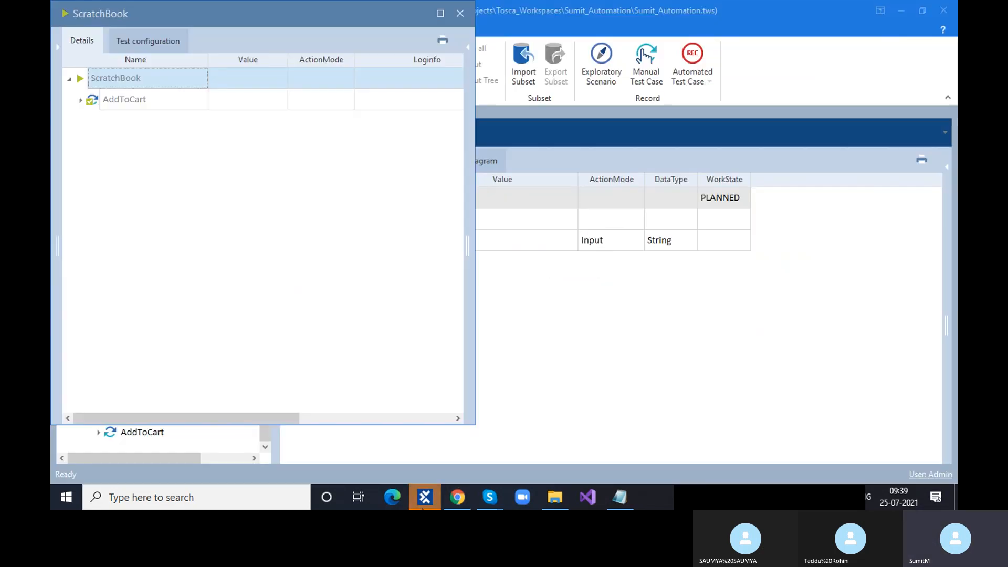
pyautogui.click(464, 12)
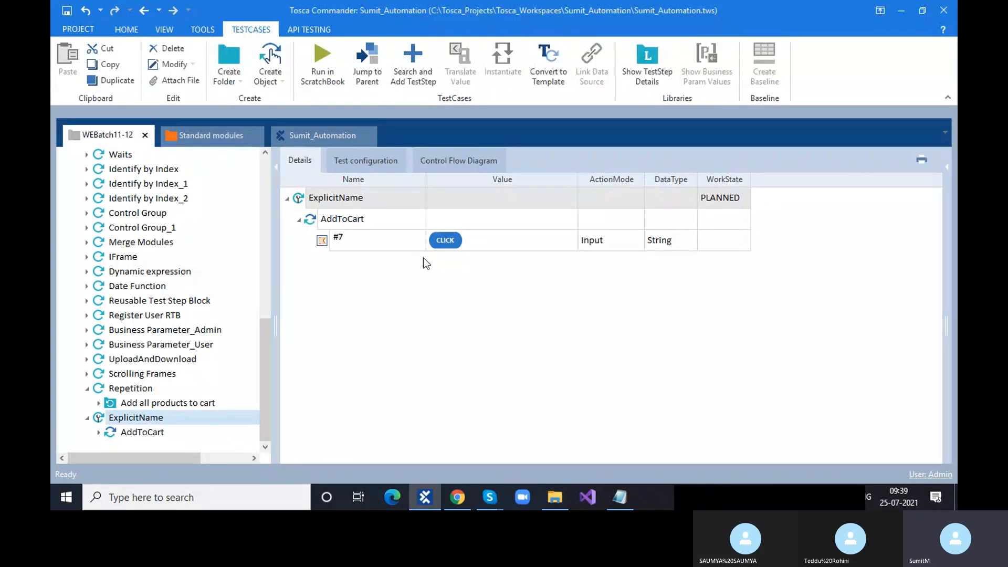
# - Review the Add all products to cart repetition folder alongside the ExplicitName test case
pyautogui.click(171, 405)
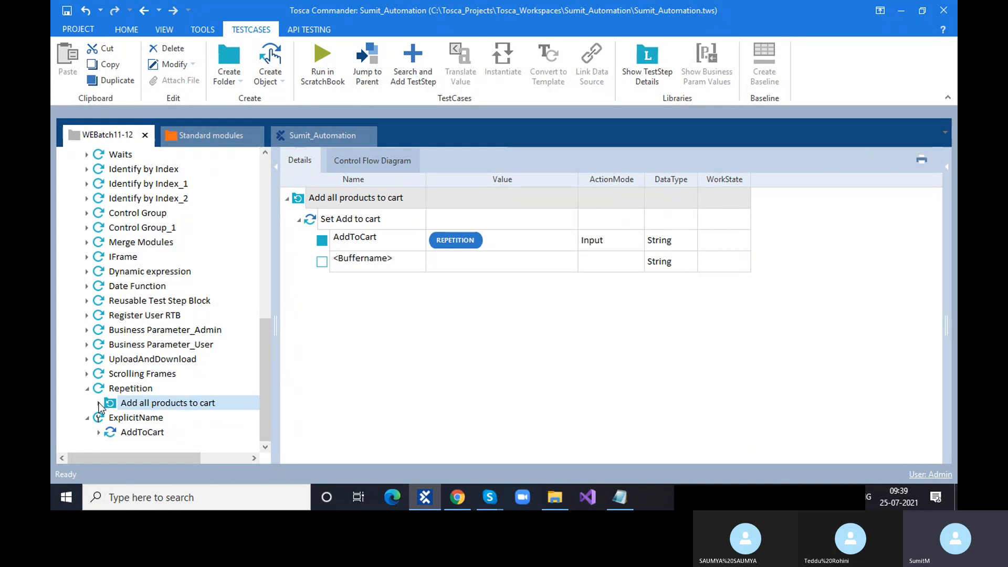
pyautogui.click(131, 437)
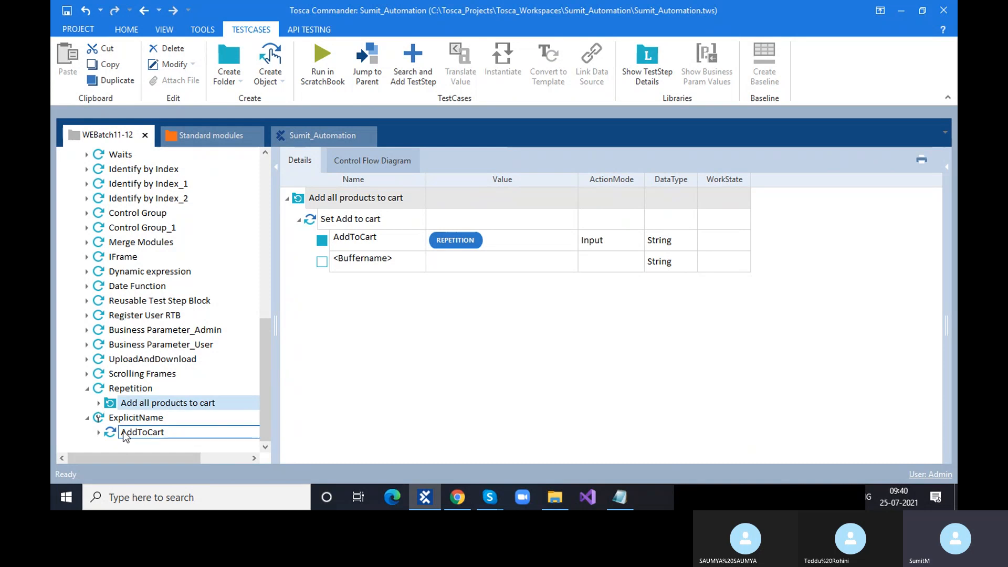
pyautogui.click(122, 420)
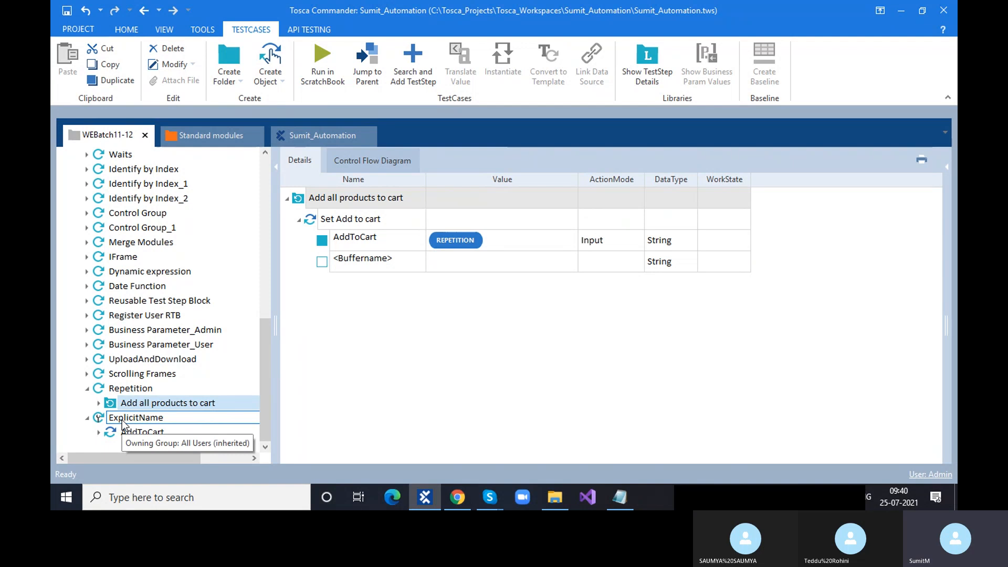
pyautogui.click(122, 420)
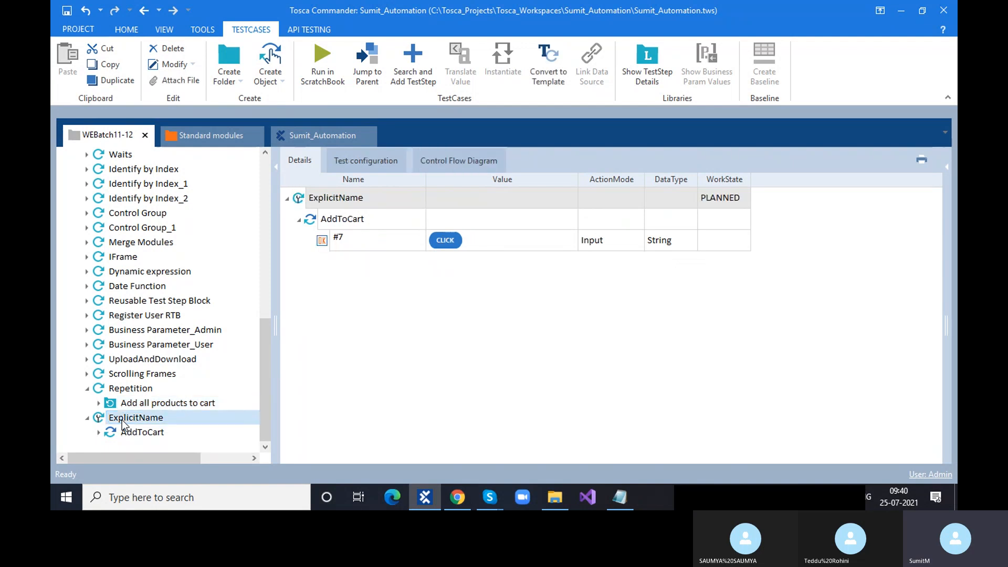
pyautogui.click(122, 420)
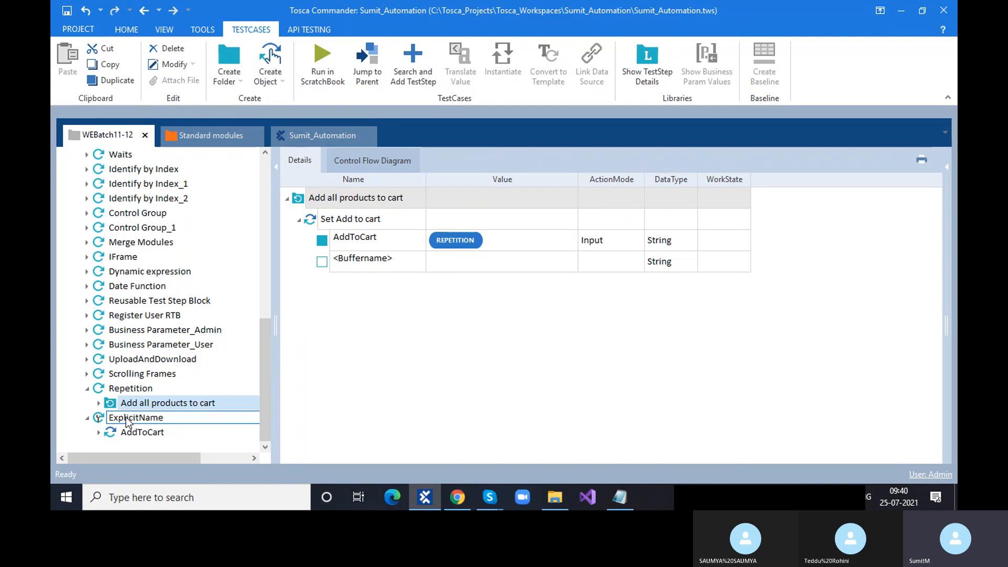
# - Switch to Chrome, open the Digital downloads page, and return to the ExplicitName test case in Tosca Commander
pyautogui.click(462, 498)
pyautogui.scroll(10, 593, 140)
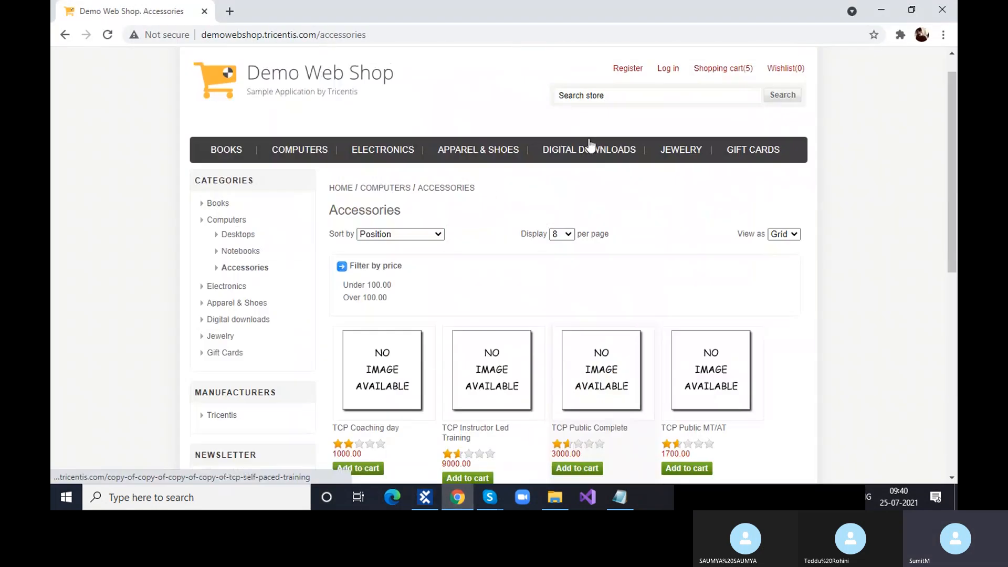
pyautogui.click(625, 158)
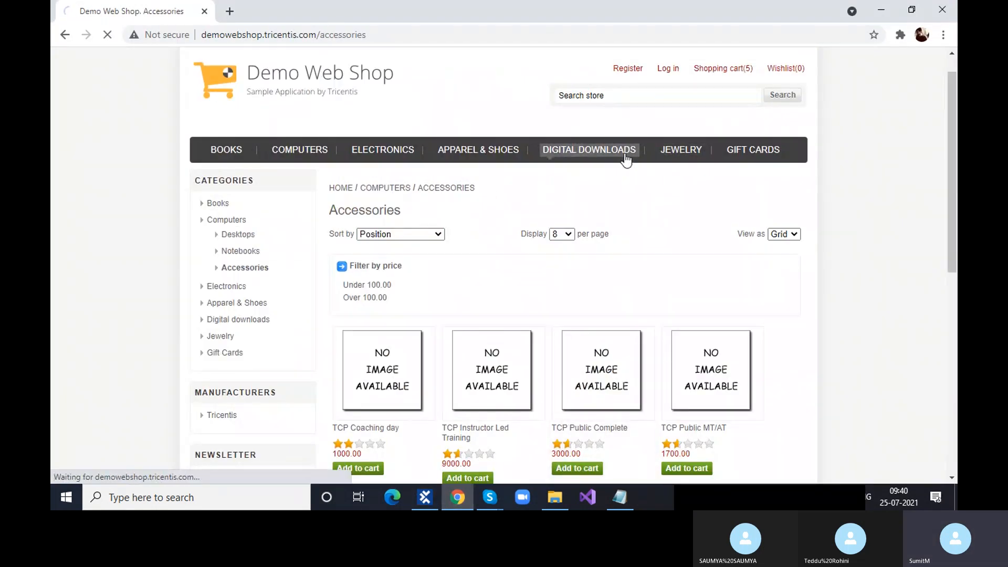
pyautogui.scroll(-2, 513, 332)
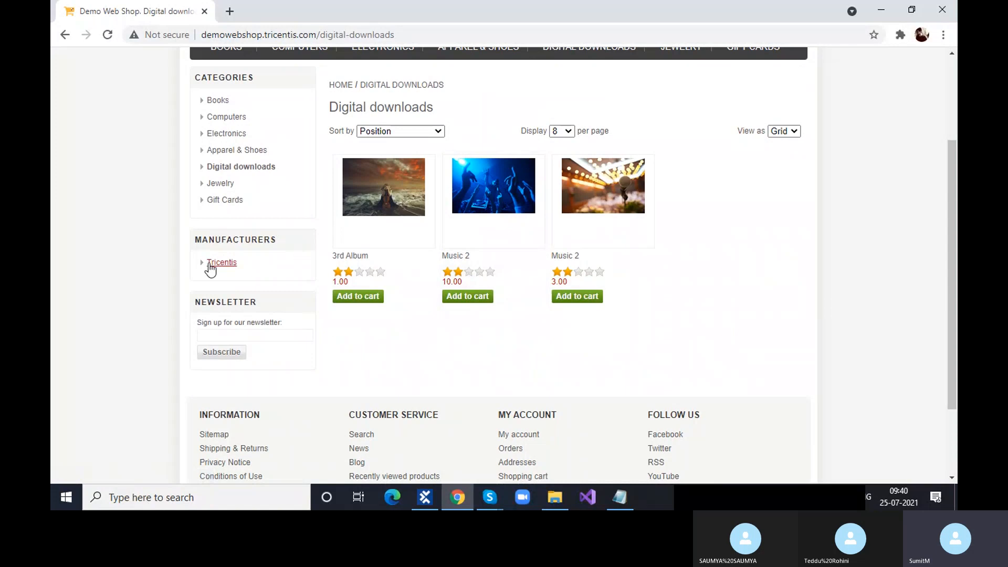
pyautogui.click(425, 498)
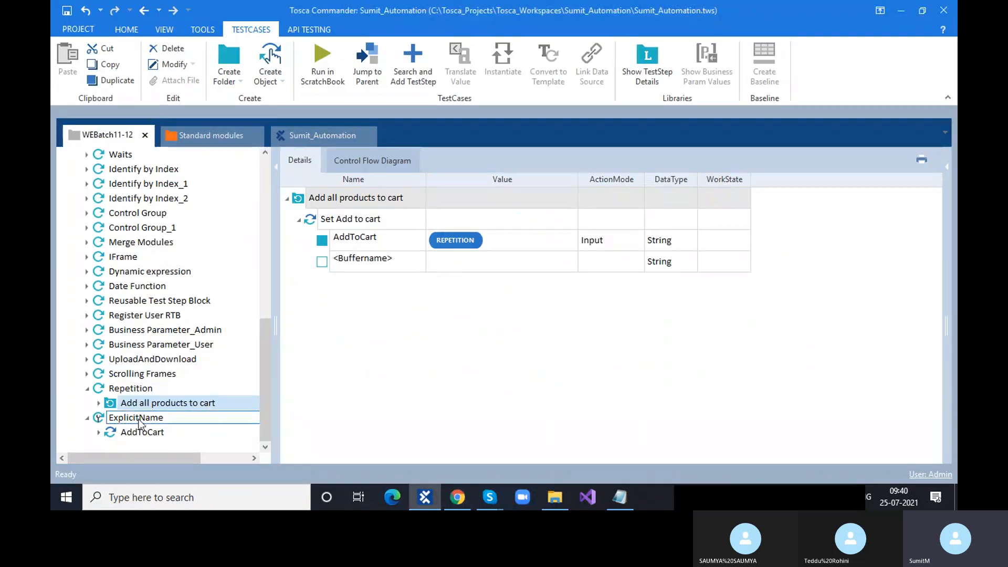
pyautogui.click(139, 418)
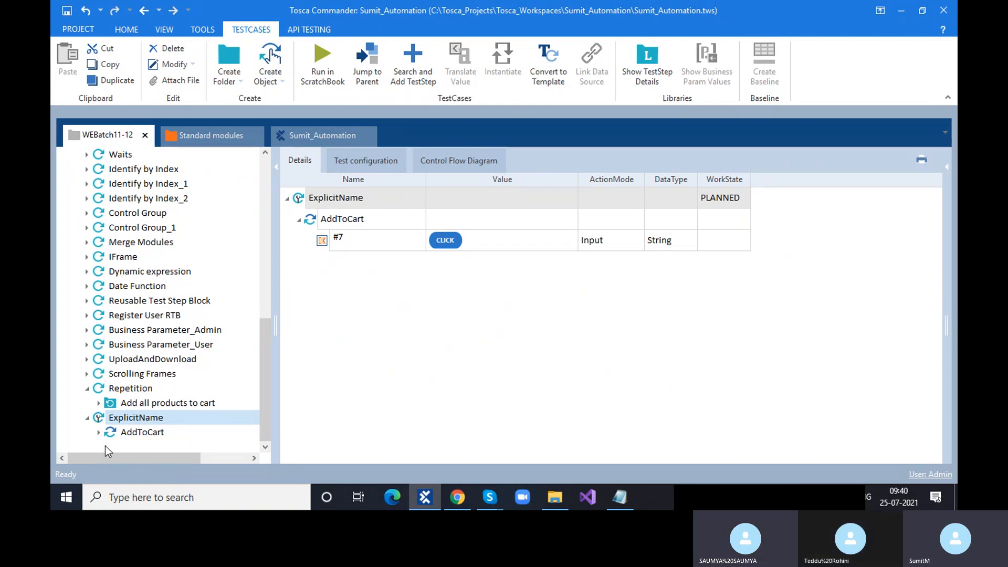
pyautogui.click(109, 419)
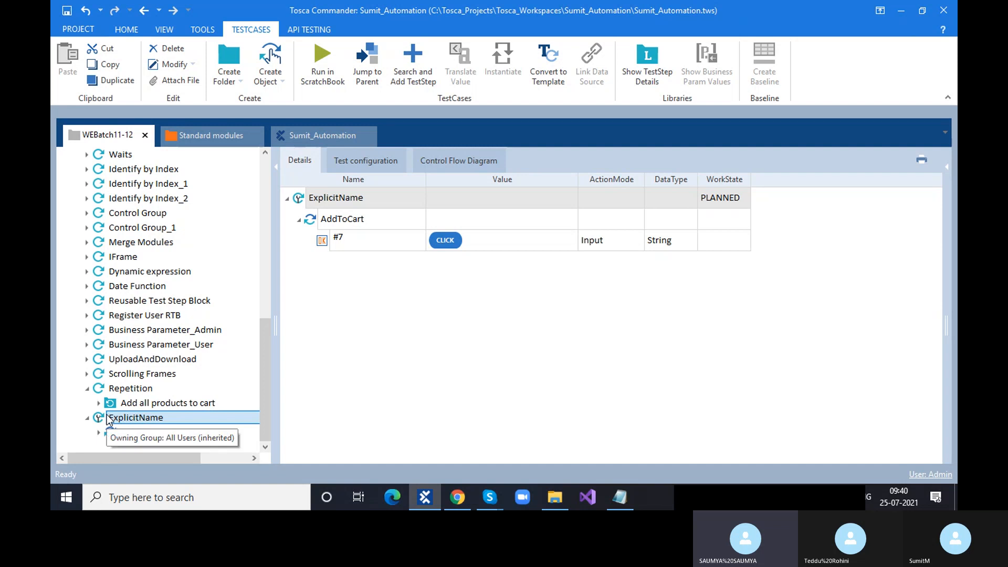
# - Compare the ExplicitName test case's AddToCart step, with its #7 entry, against the Repetition test case's "Add all products to cart" block
pyautogui.click(458, 499)
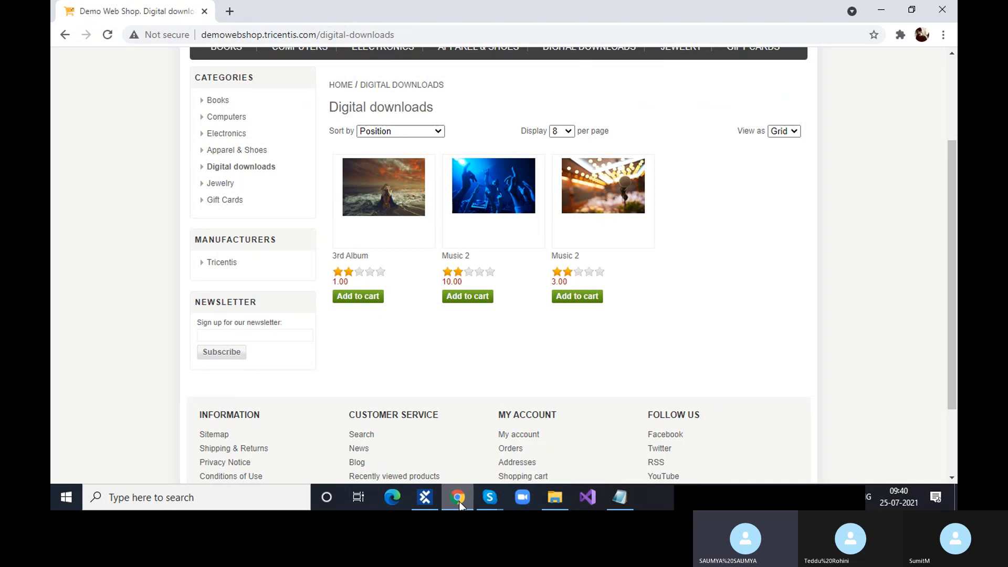
pyautogui.click(458, 498)
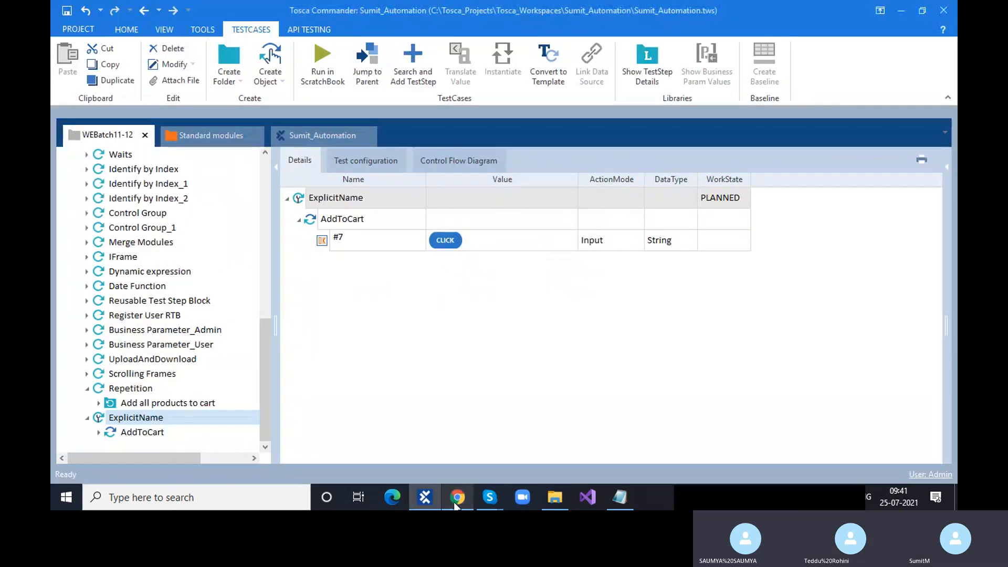
pyautogui.click(175, 417)
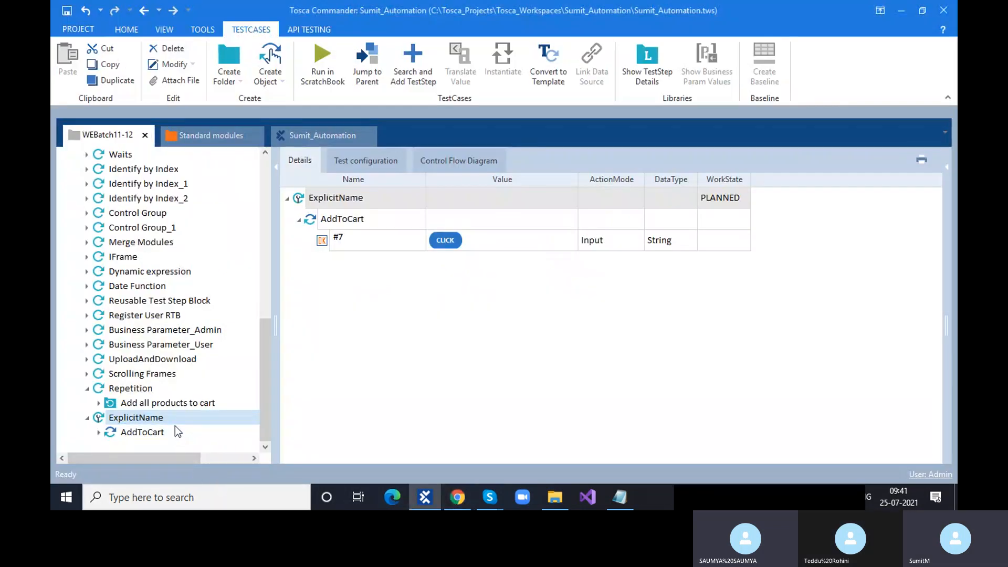
pyautogui.click(111, 429)
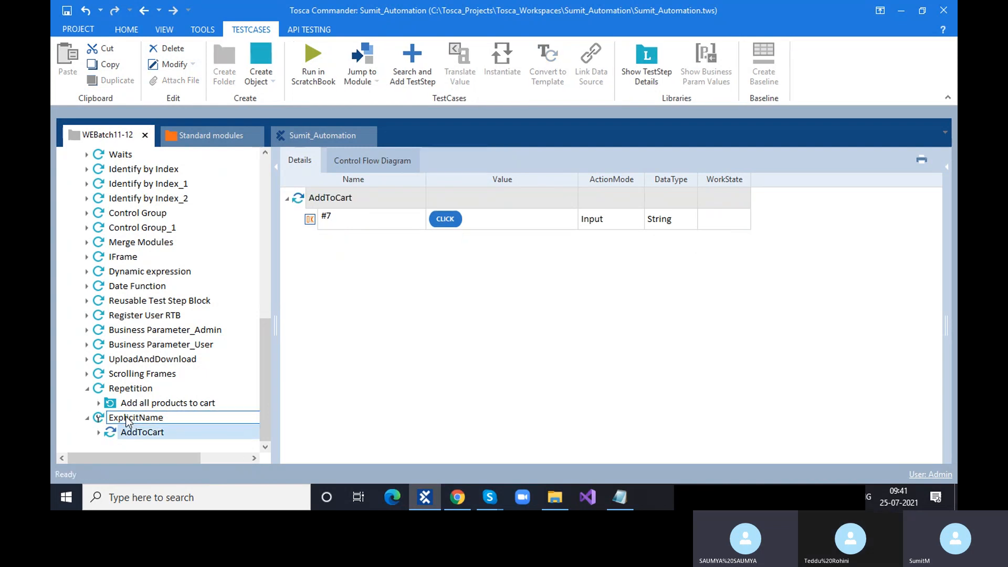
pyautogui.click(128, 419)
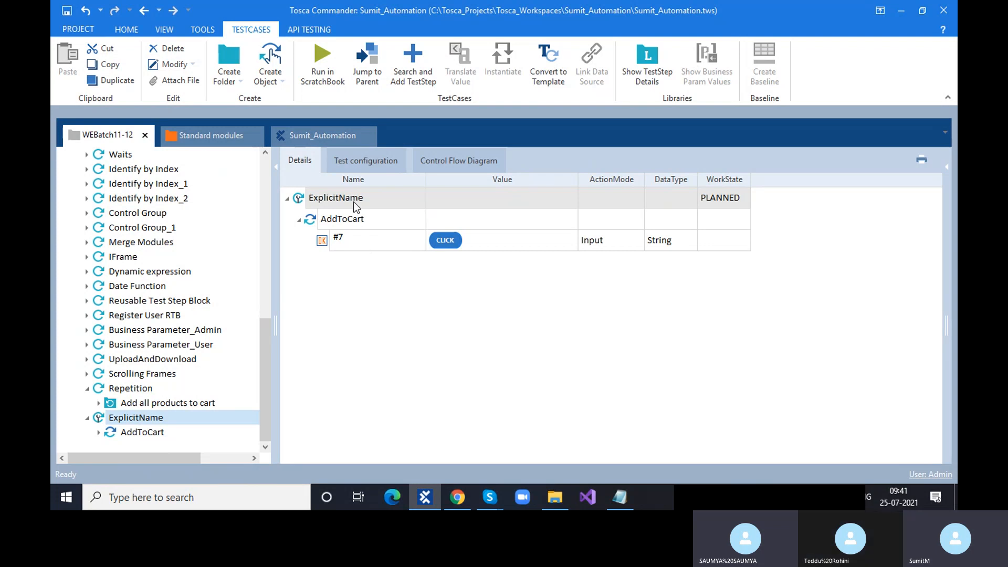
pyautogui.click(355, 244)
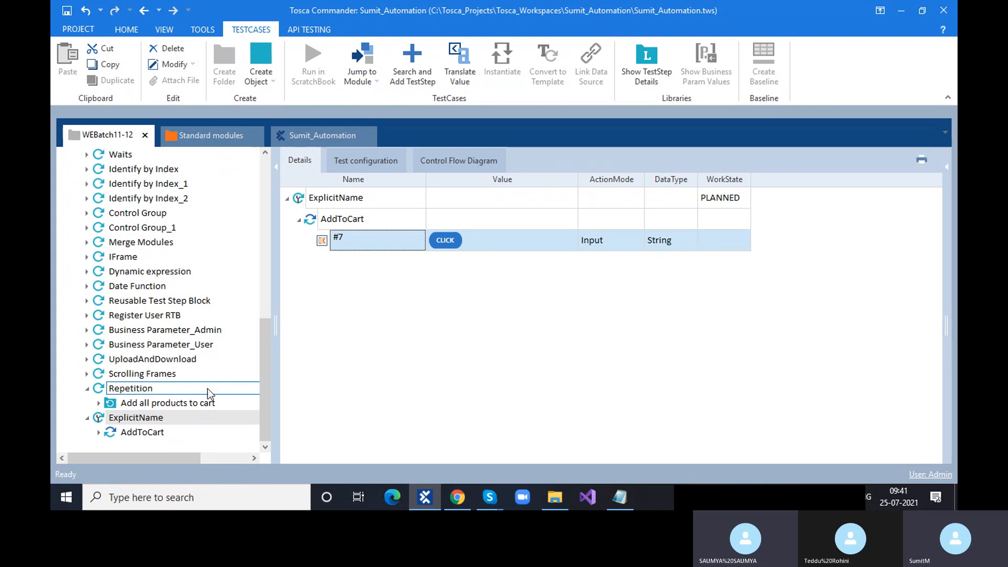
pyautogui.click(184, 404)
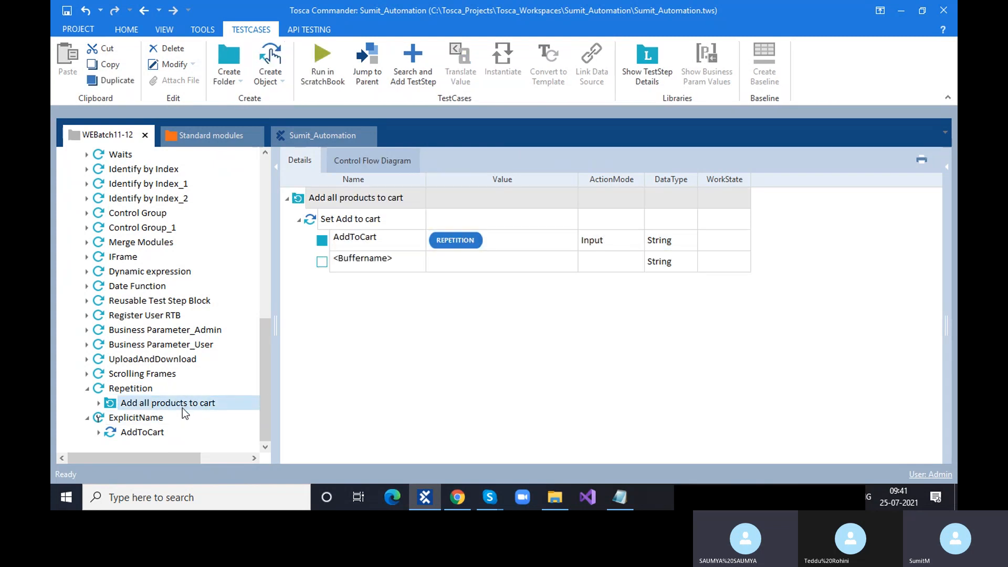
pyautogui.click(156, 417)
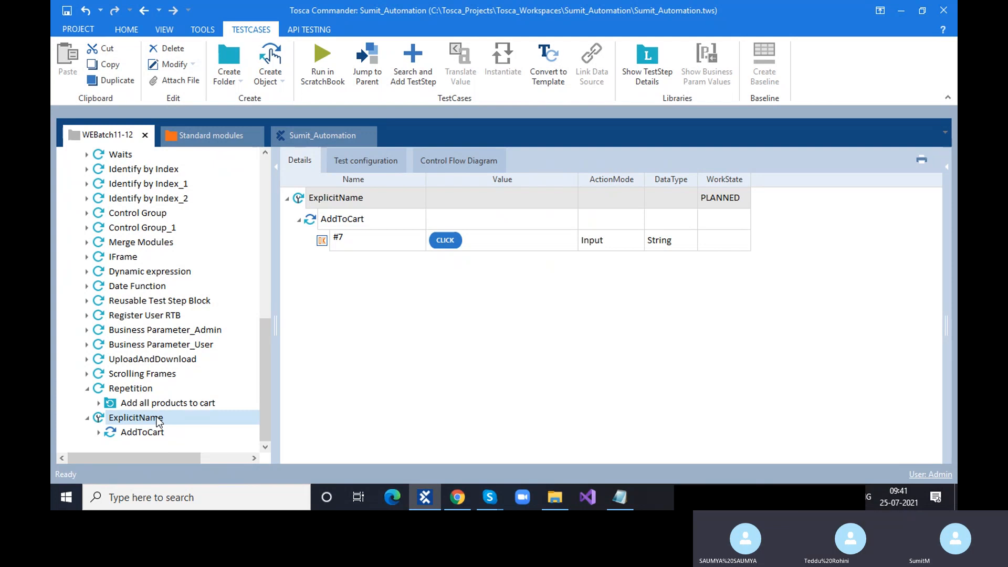
# - Switch to Chrome and open the shopping cart of the Demo Web Shop
pyautogui.click(457, 497)
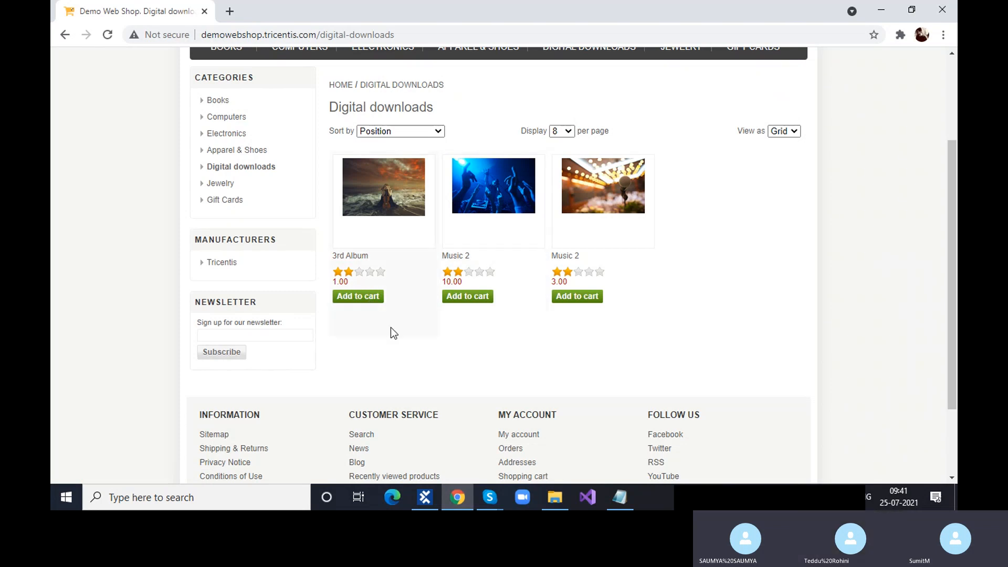
pyautogui.scroll(2, 627, 282)
pyautogui.scroll(-2, 626, 282)
pyautogui.scroll(2, 630, 286)
pyautogui.click(735, 98)
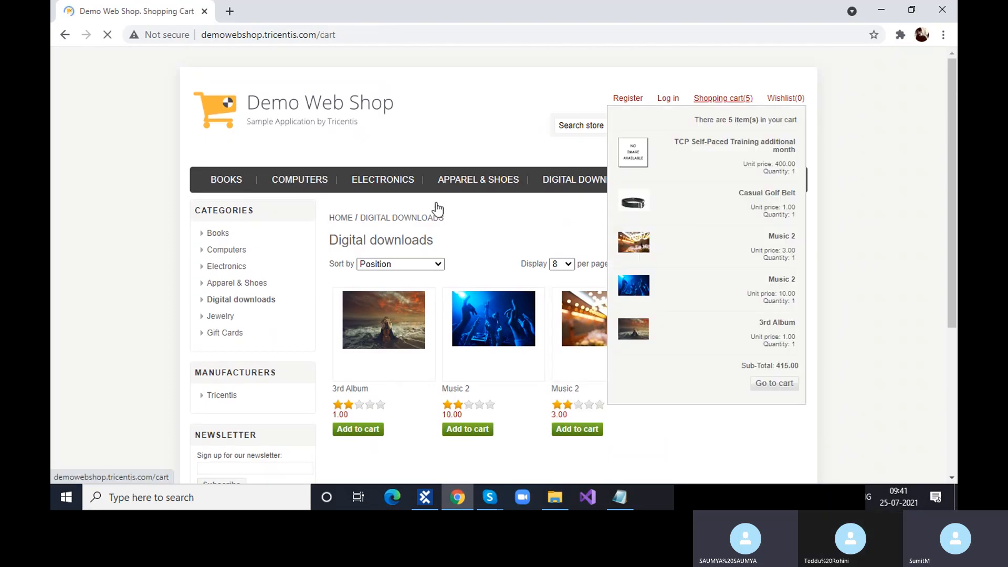
# - Remove every product from the shopping cart, from 3rd Album to TCP Self-Paced Training, and return to the Digital Downloads category
pyautogui.click(215, 273)
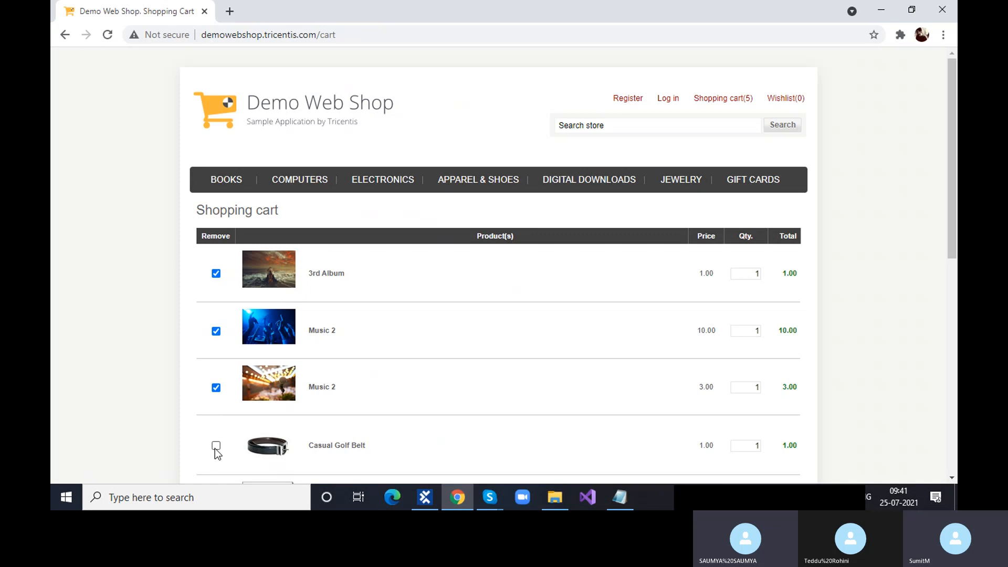
pyautogui.click(215, 446)
pyautogui.scroll(-4, 217, 452)
pyautogui.click(216, 313)
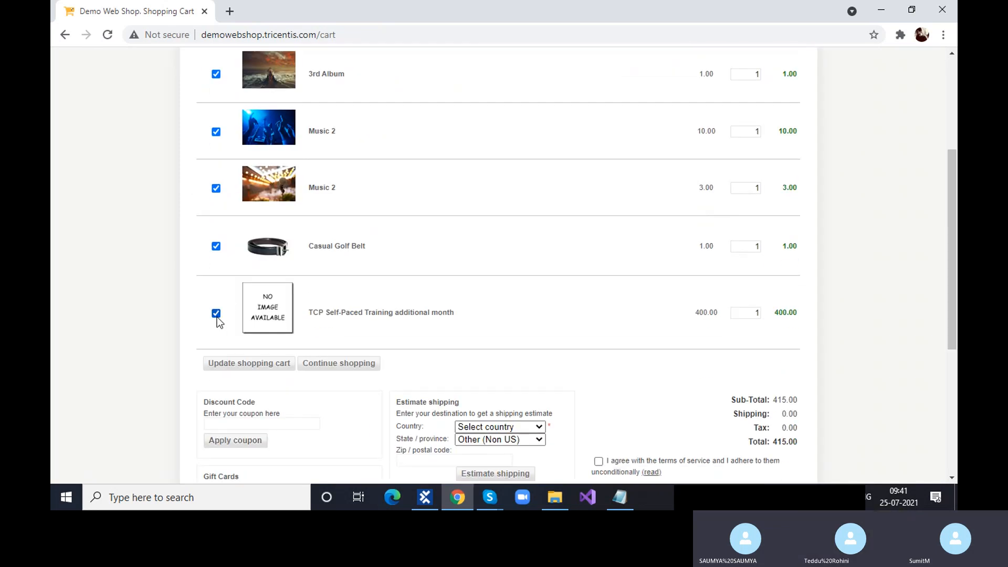
pyautogui.click(247, 365)
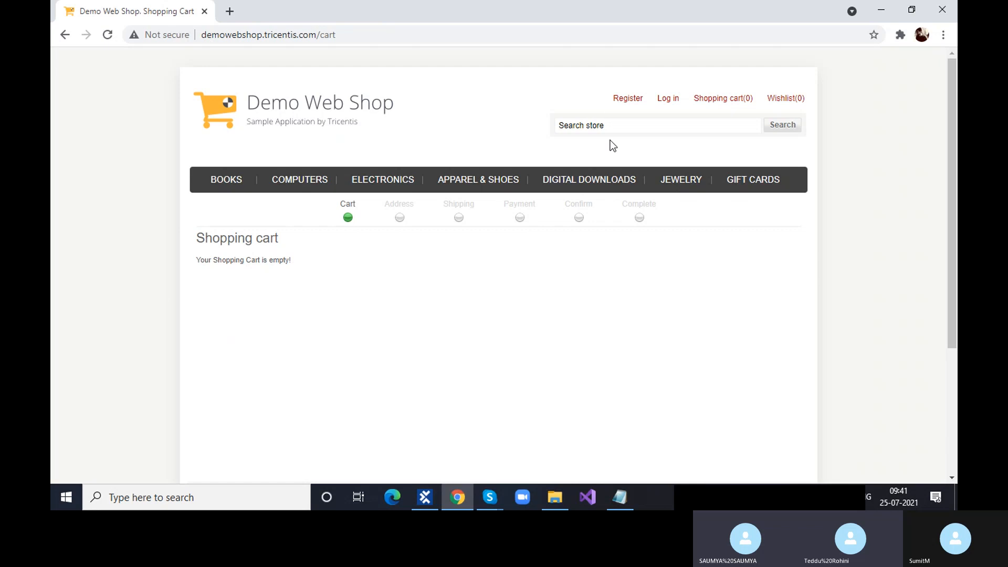
pyautogui.click(619, 184)
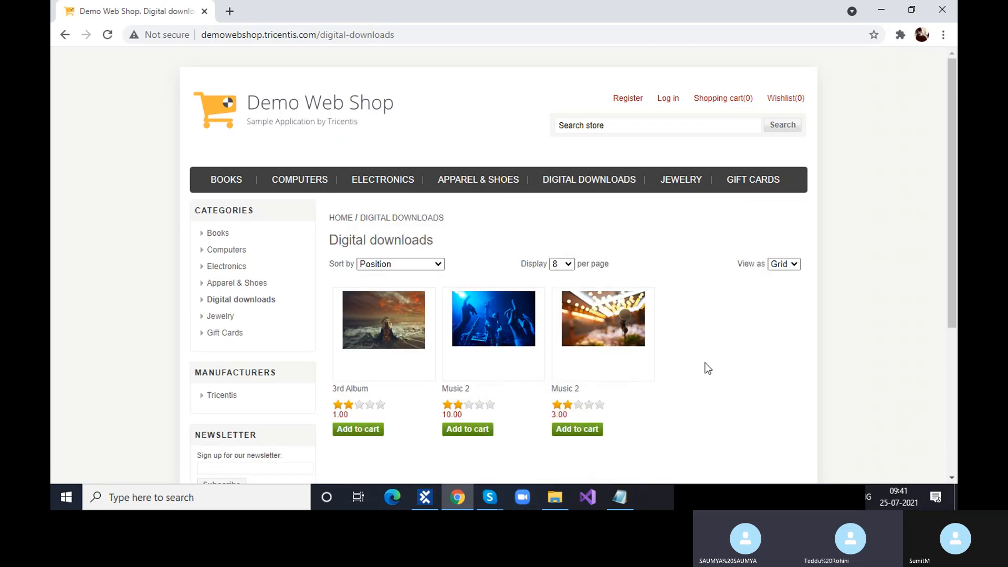
# - Switch to Tosca Commander and delete the AddToCart test step from the ExplicitName test case
pyautogui.click(426, 495)
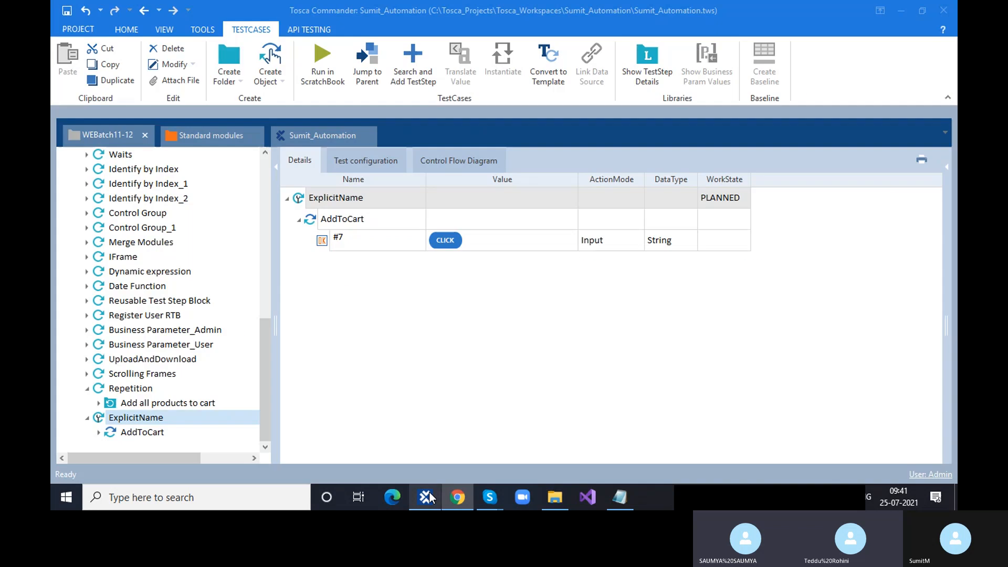
pyautogui.click(369, 242)
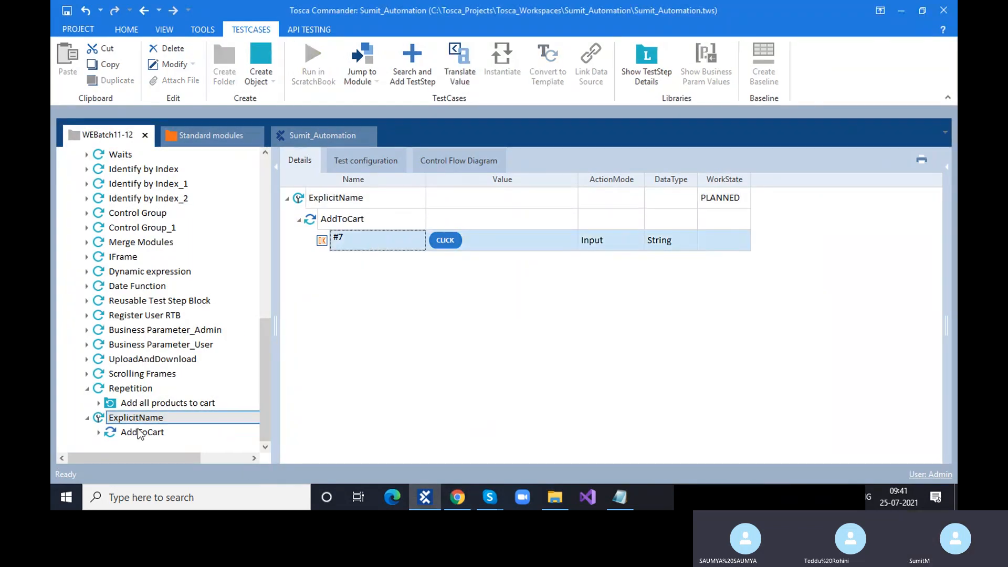
pyautogui.click(100, 421)
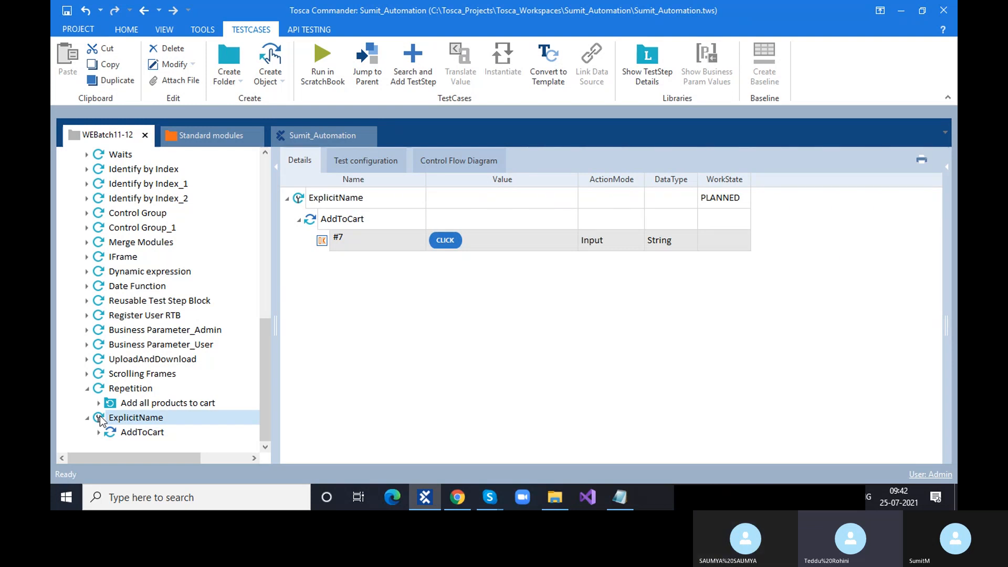
pyautogui.click(113, 436)
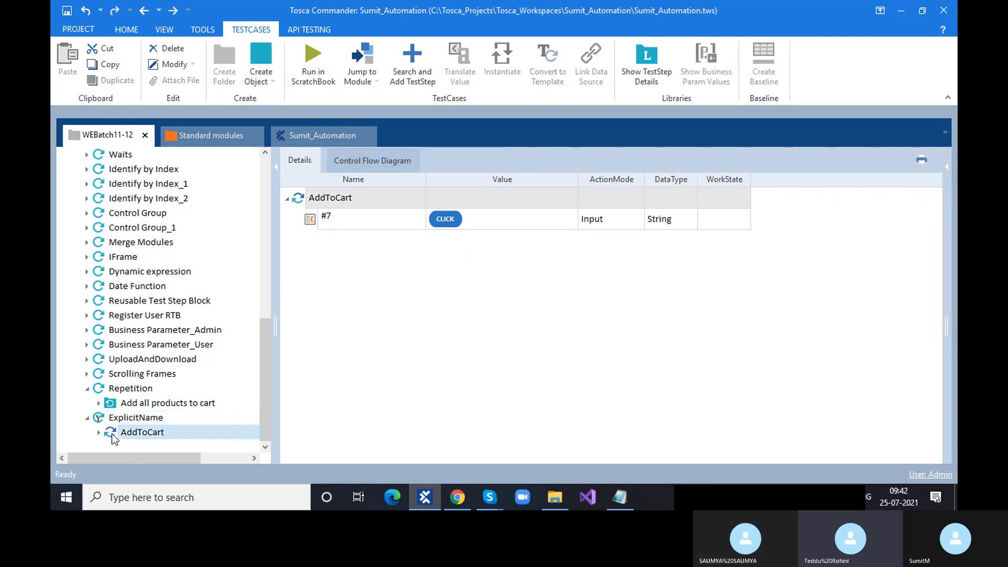
pyautogui.press('Delete')
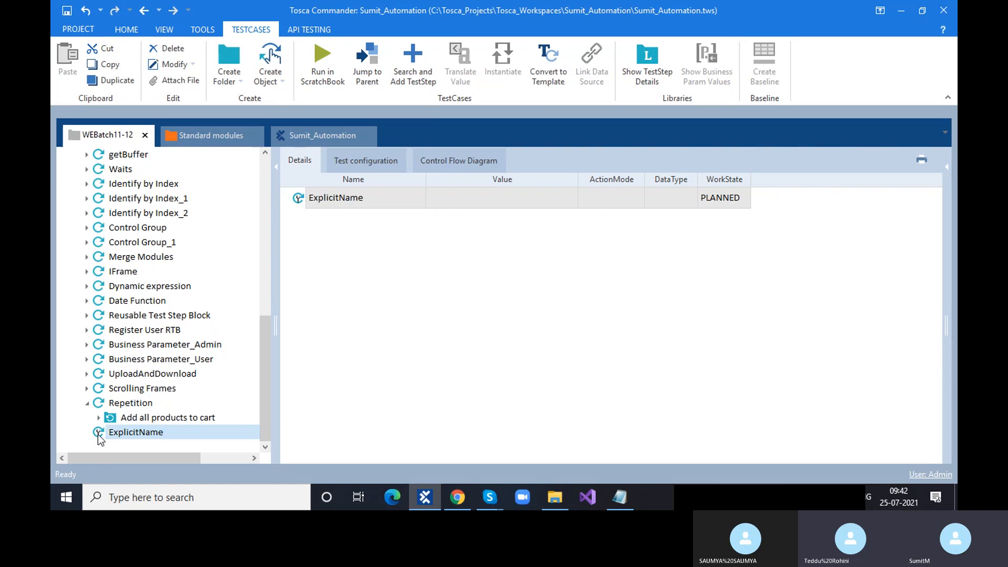
# - Switch to Chrome and close the Demo Web Shop browser window
pyautogui.click(184, 434)
pyautogui.click(102, 431)
pyautogui.click(458, 497)
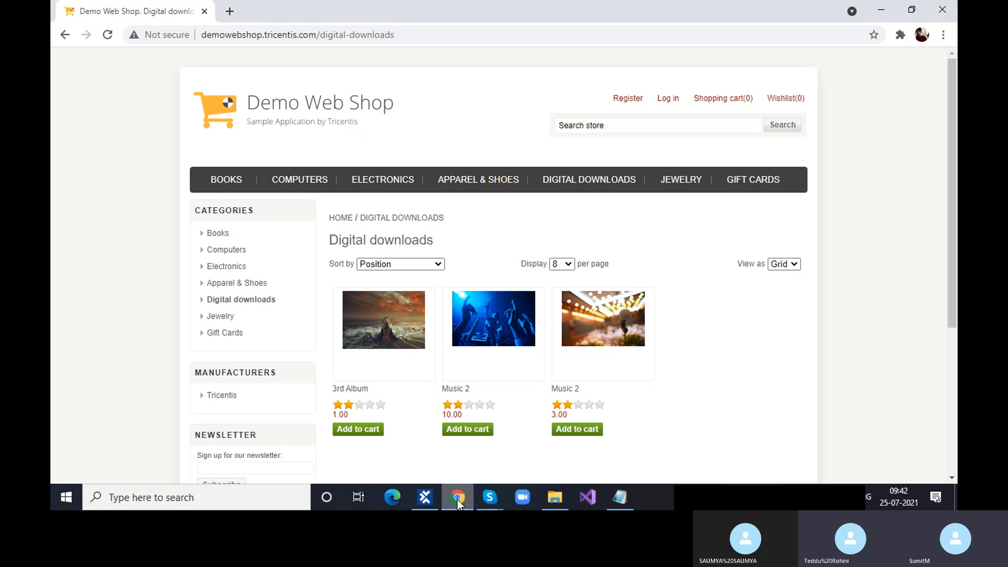
pyautogui.click(940, 17)
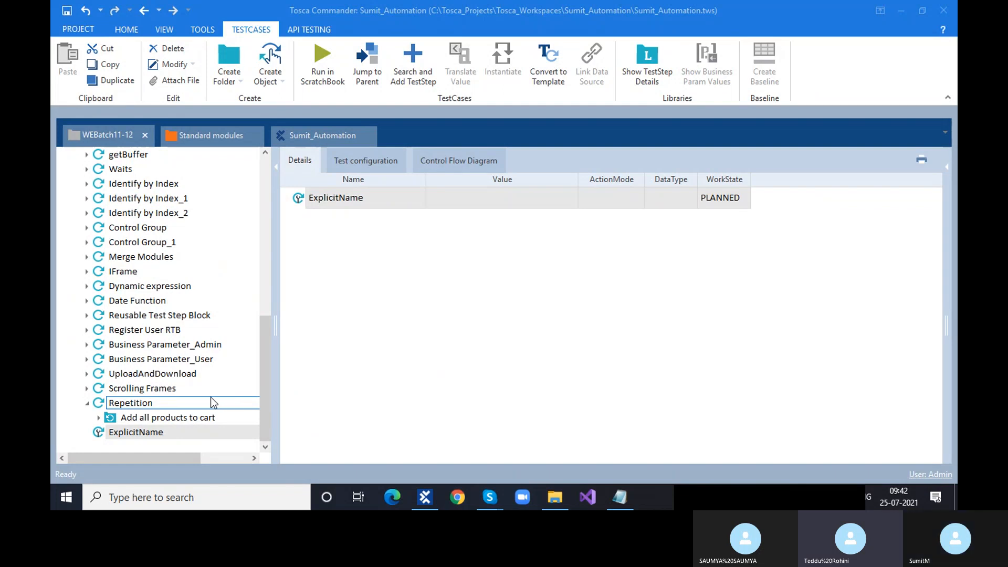
# - Look through the project's Modules folder, view the modules inside Home Page, and collapse the Product Categories folder
pyautogui.scroll(2, 211, 402)
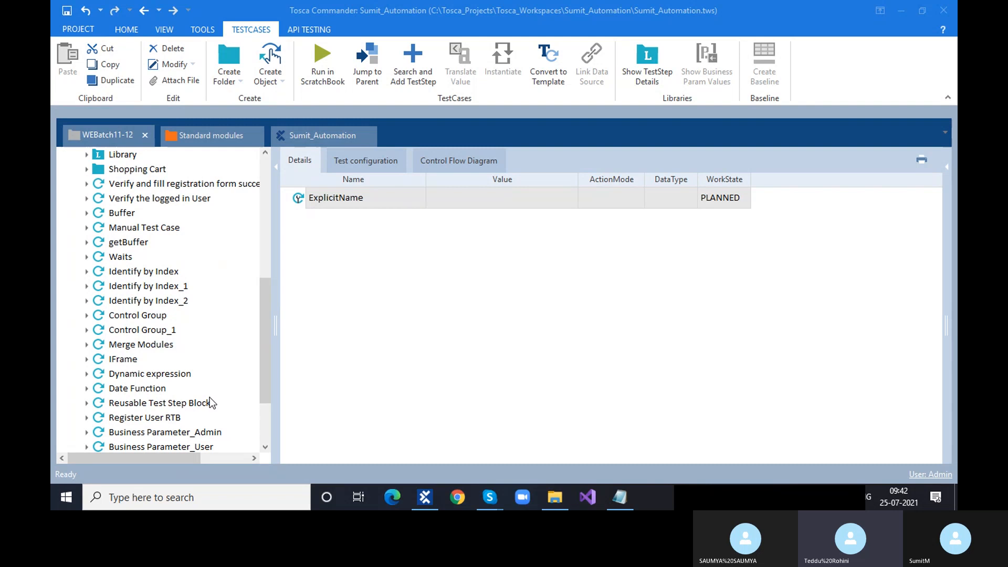
pyautogui.scroll(-2, 179, 357)
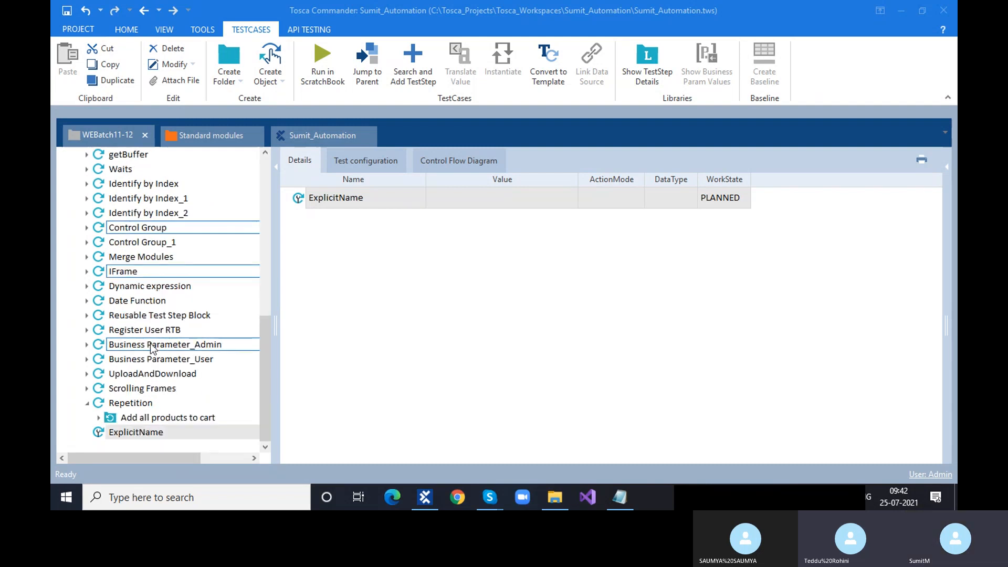
pyautogui.scroll(2, 152, 347)
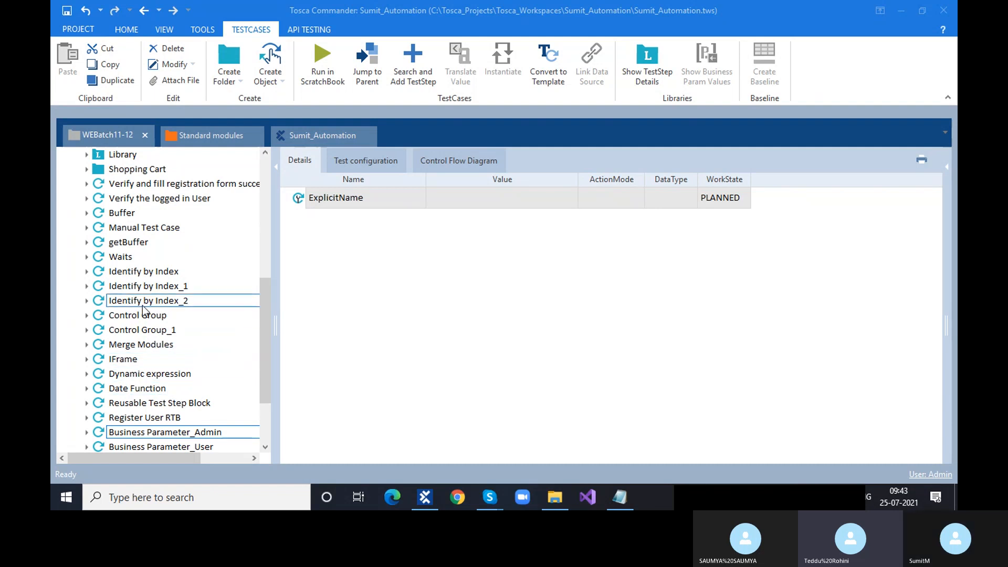
pyautogui.scroll(6, 144, 310)
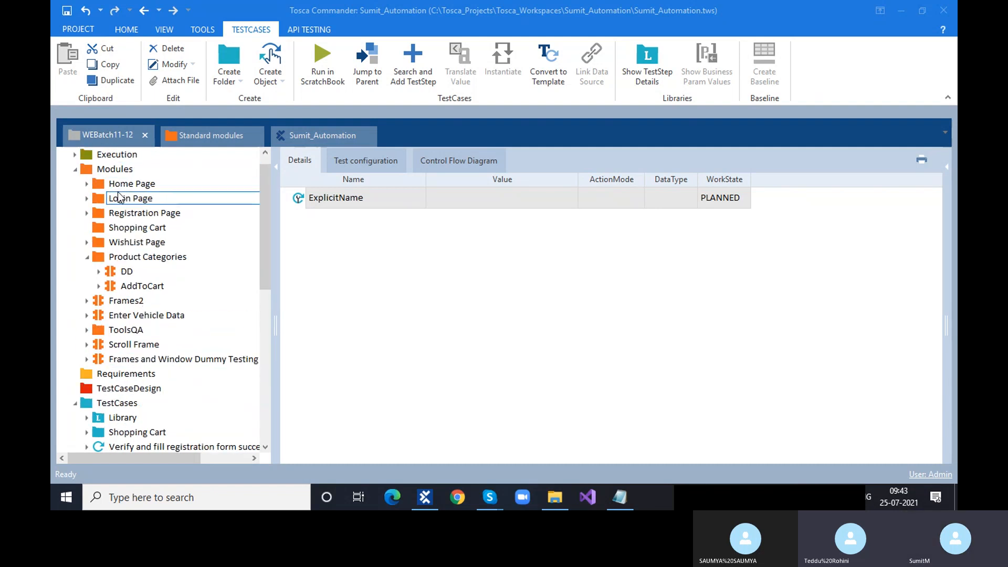
pyautogui.click(103, 199)
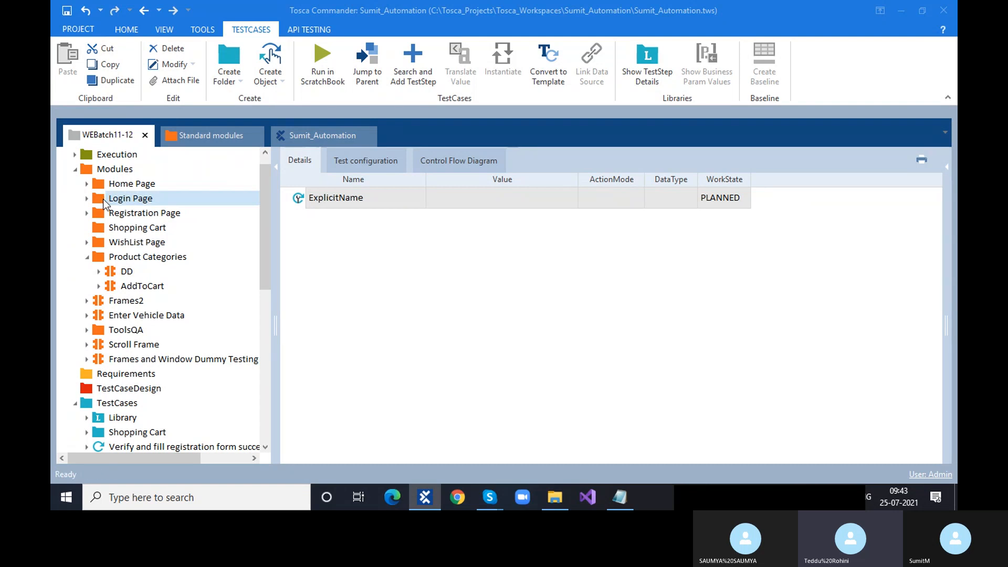
pyautogui.click(99, 185)
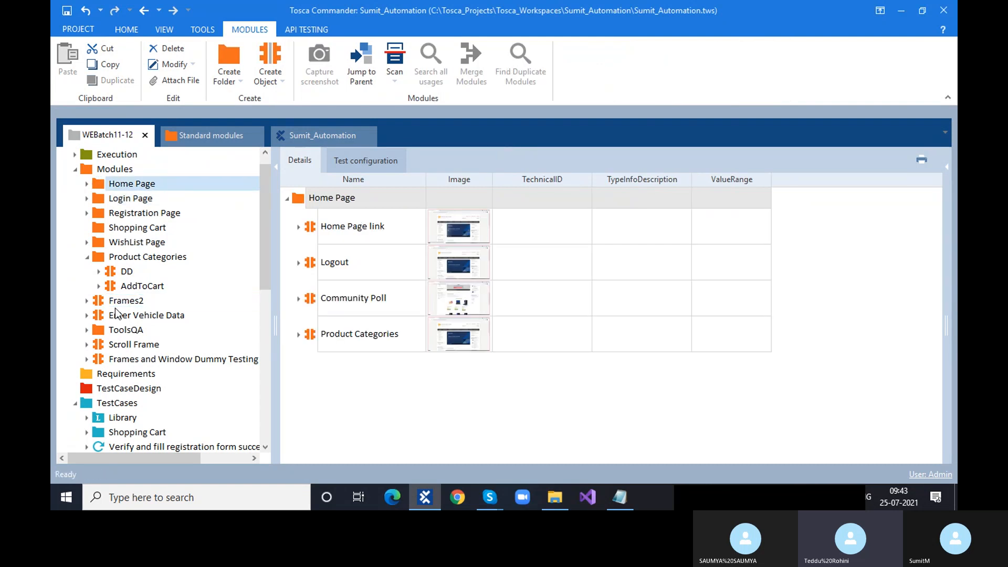
pyautogui.scroll(-1, 115, 312)
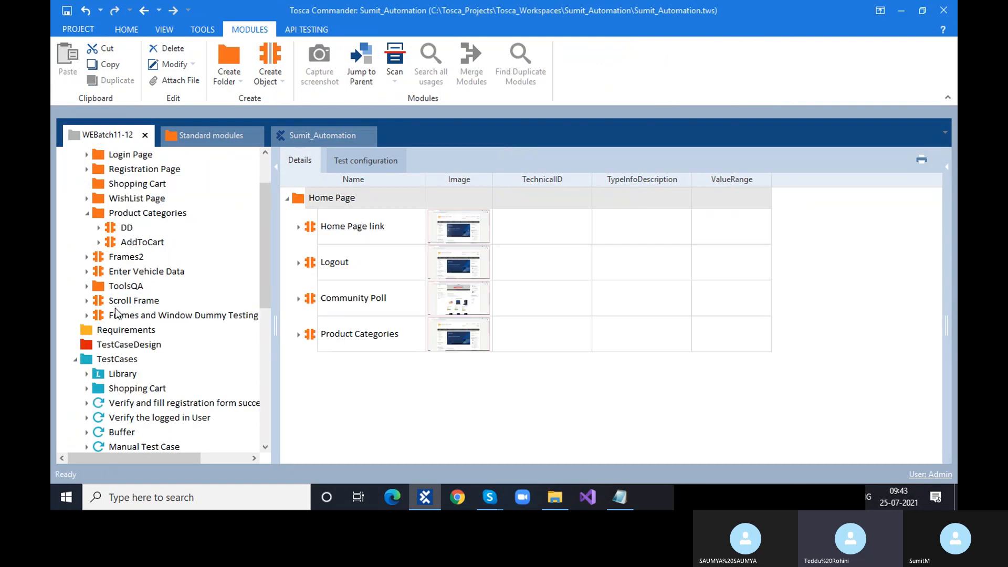
pyautogui.click(115, 311)
pyautogui.click(87, 213)
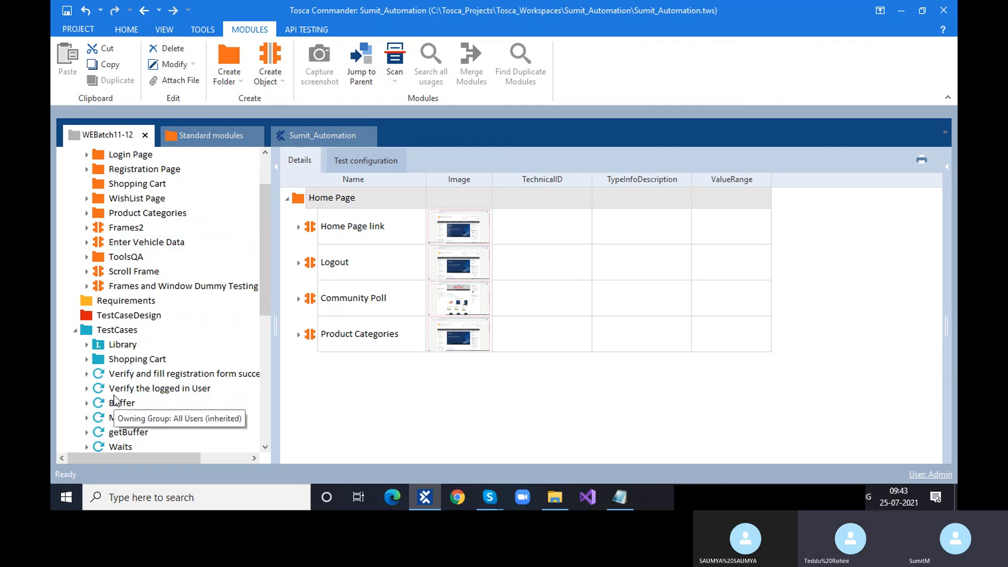
# - Examine the steps of the "Verify the logged in User" test case, including OpenUrl, and look over the other test cases
pyautogui.scroll(-2, 167, 304)
pyautogui.scroll(-3, 167, 304)
pyautogui.scroll(1, 194, 243)
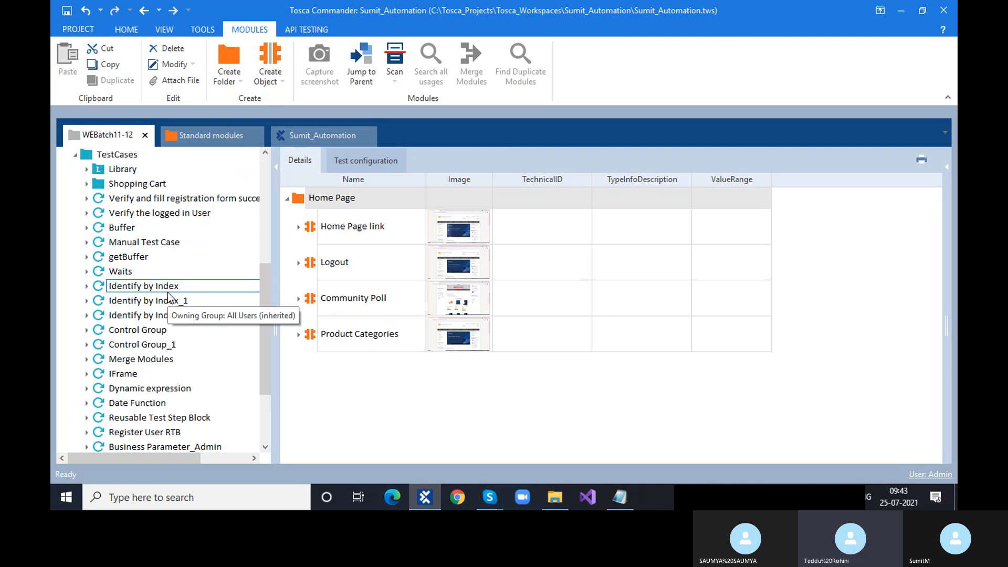
pyautogui.click(121, 215)
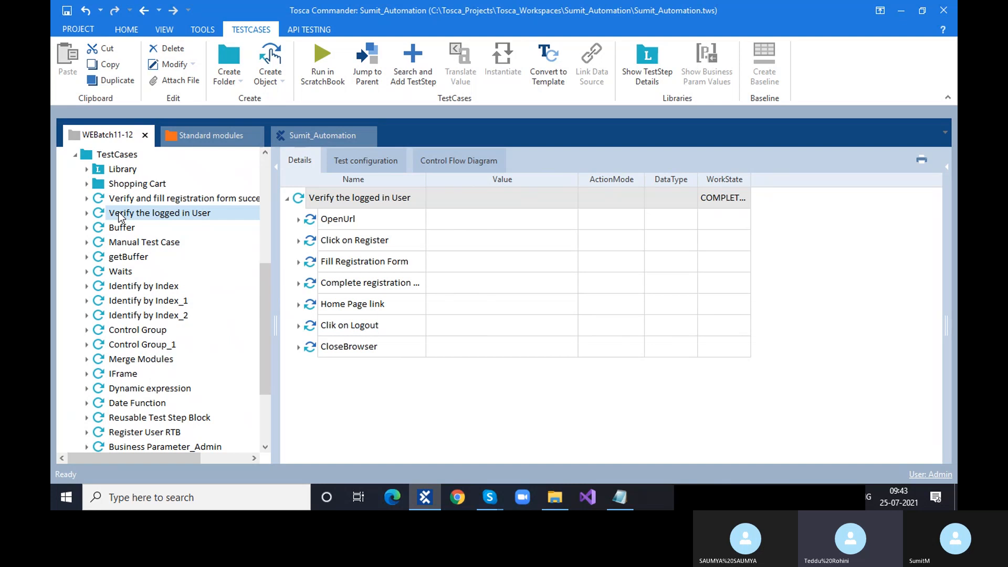
pyautogui.click(315, 224)
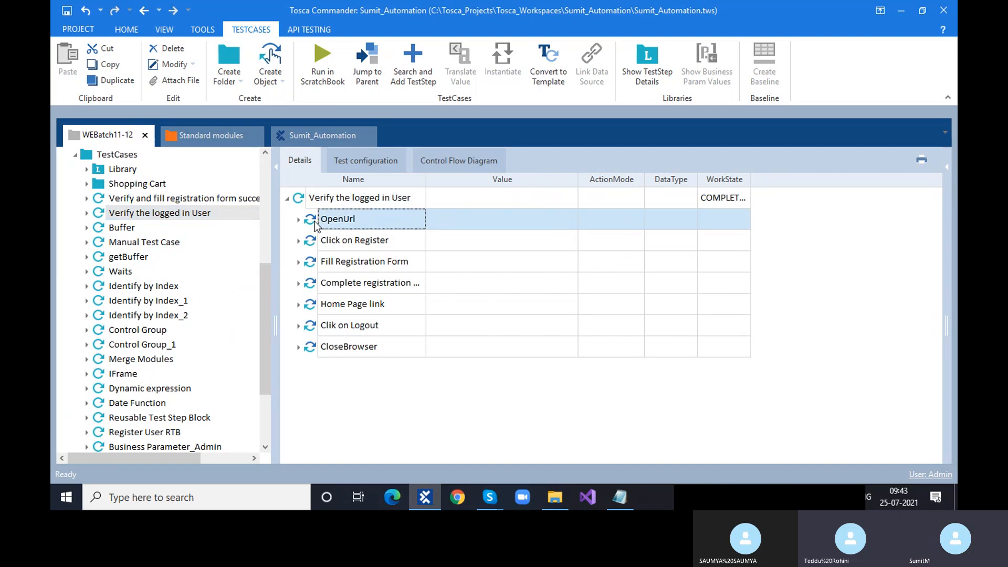
pyautogui.click(299, 219)
pyautogui.click(298, 220)
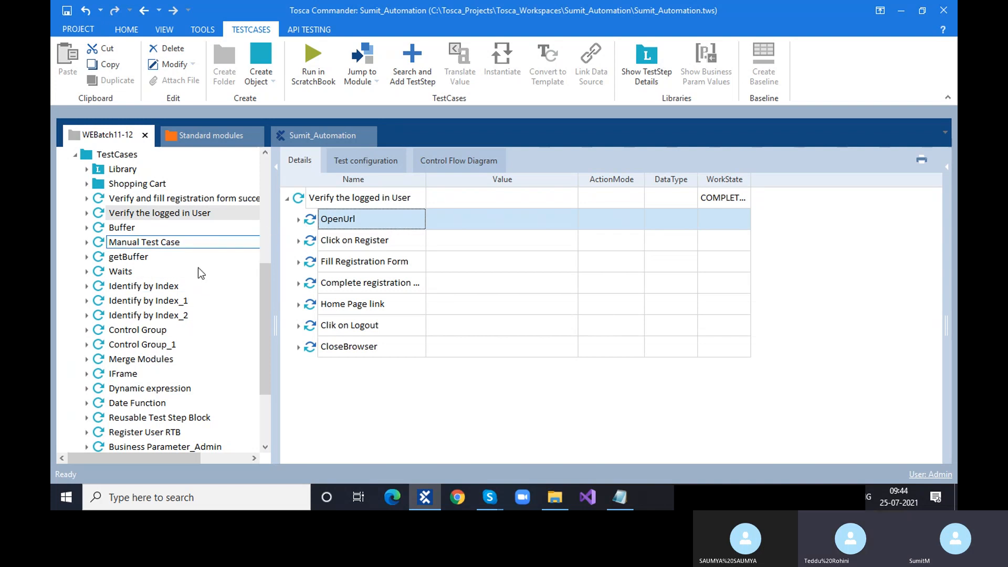
pyautogui.scroll(-2, 175, 341)
pyautogui.scroll(5, 174, 340)
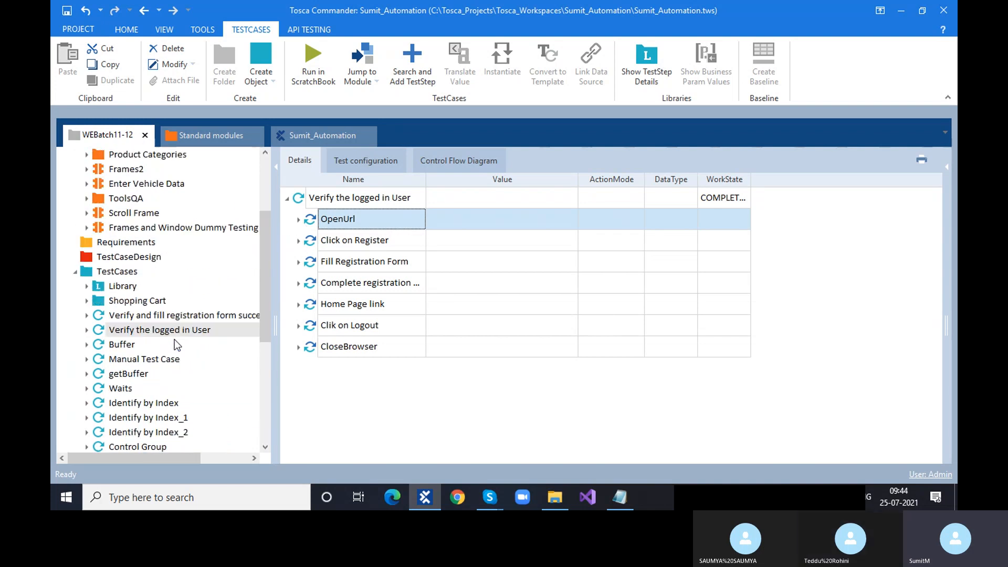
pyautogui.scroll(-3, 174, 345)
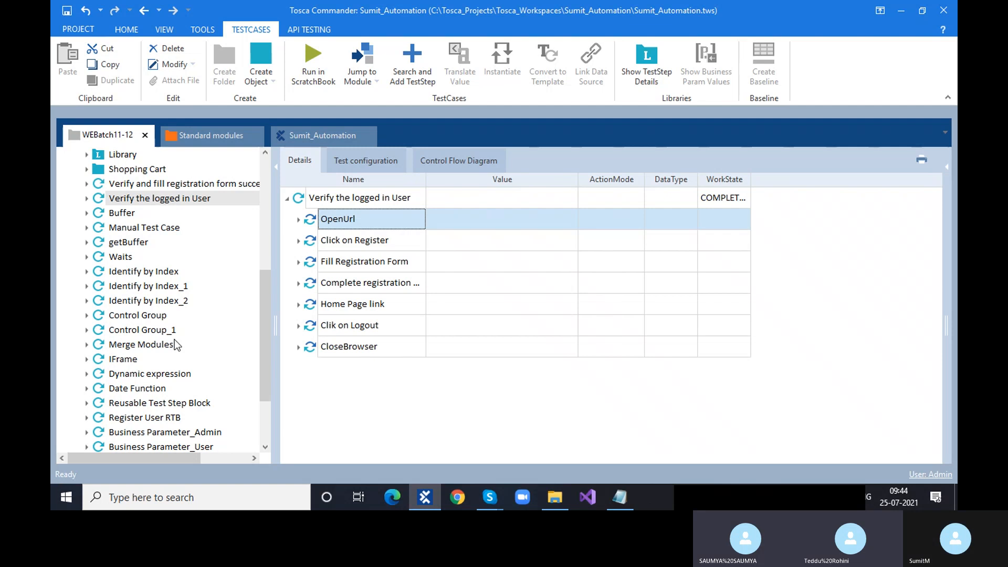
# - Add the PreRequisite reusable test step block from the Library to the ExplicitName test case
pyautogui.click(87, 155)
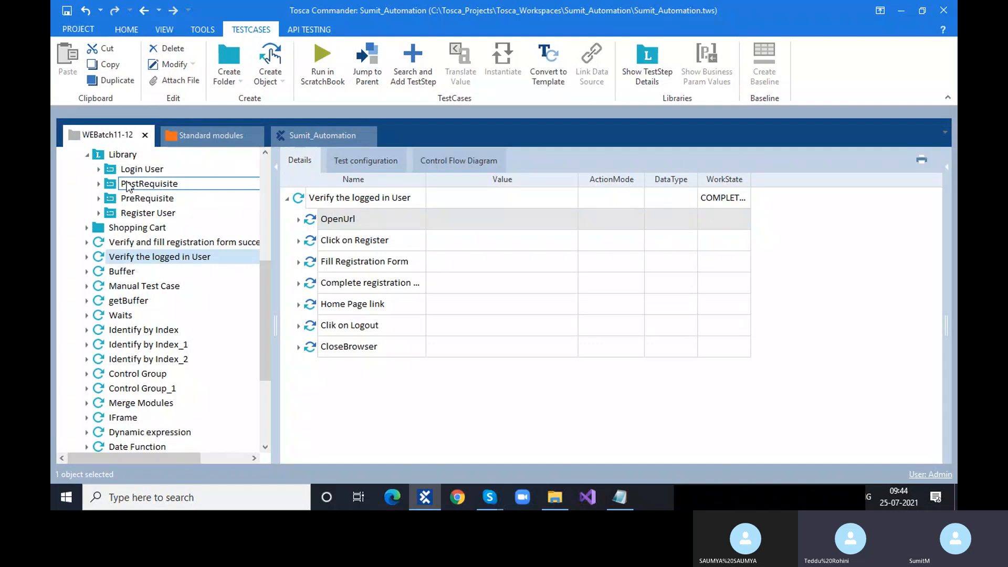
pyautogui.click(168, 201)
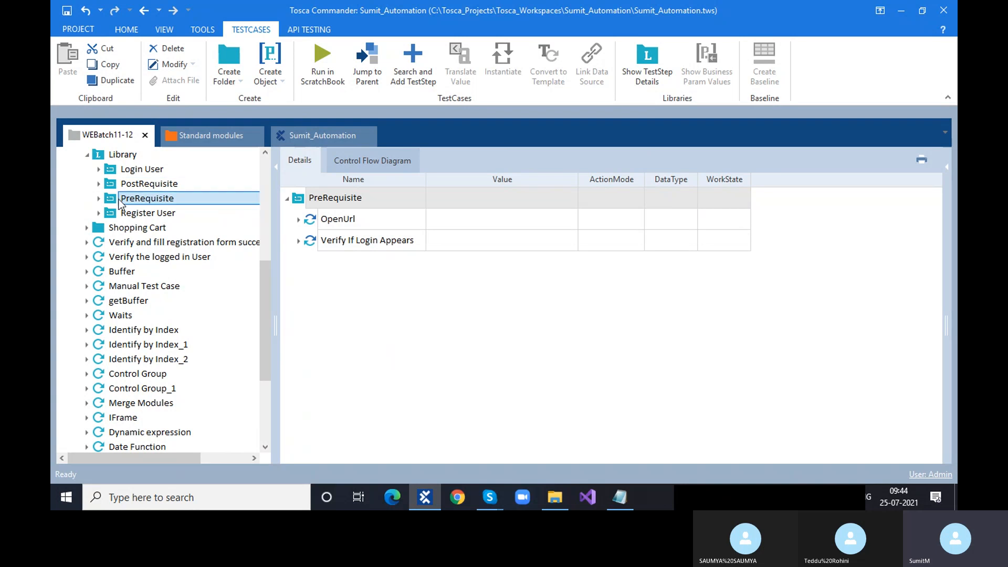
pyautogui.moveTo(121, 246); pyautogui.dragTo(137, 432)
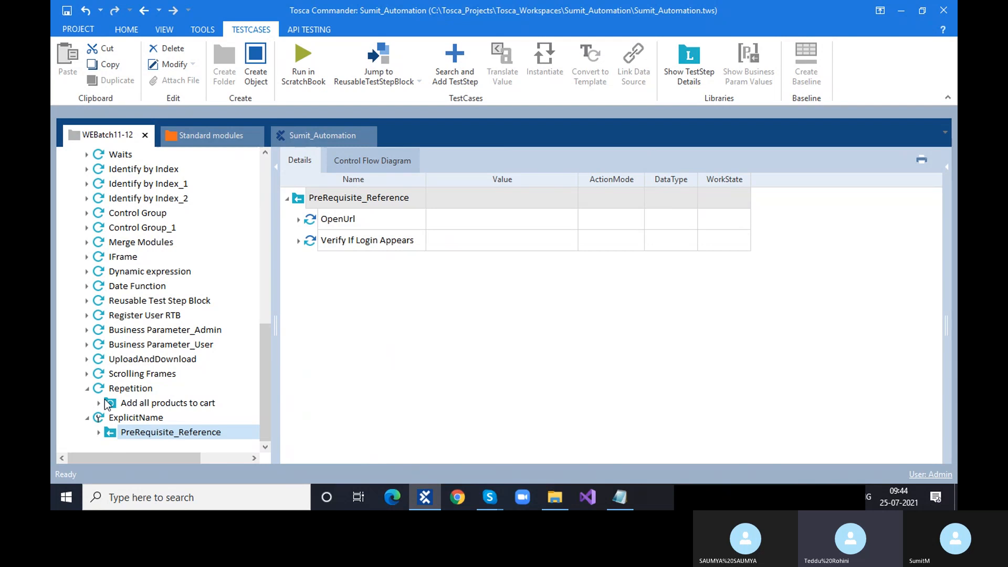
pyautogui.scroll(3, 105, 399)
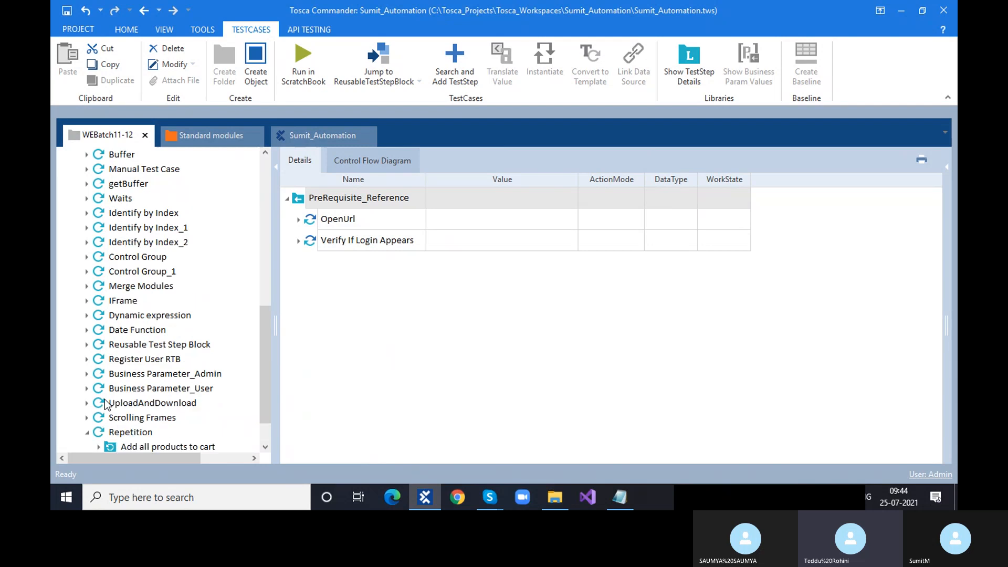
# - Switch to Chrome, open the Demo Web Shop home page, and return to Tosca Commander
pyautogui.click(456, 498)
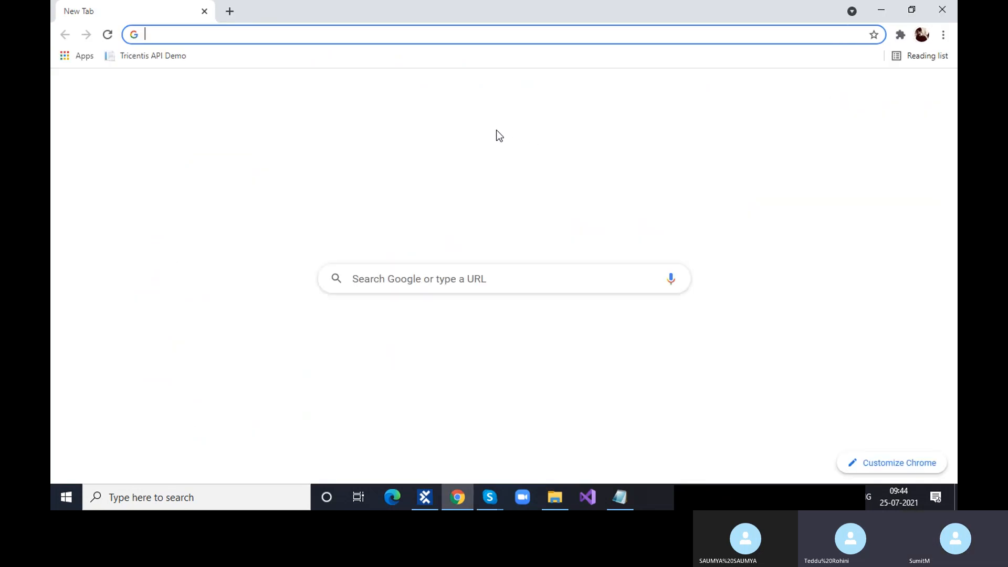
pyautogui.click(415, 337)
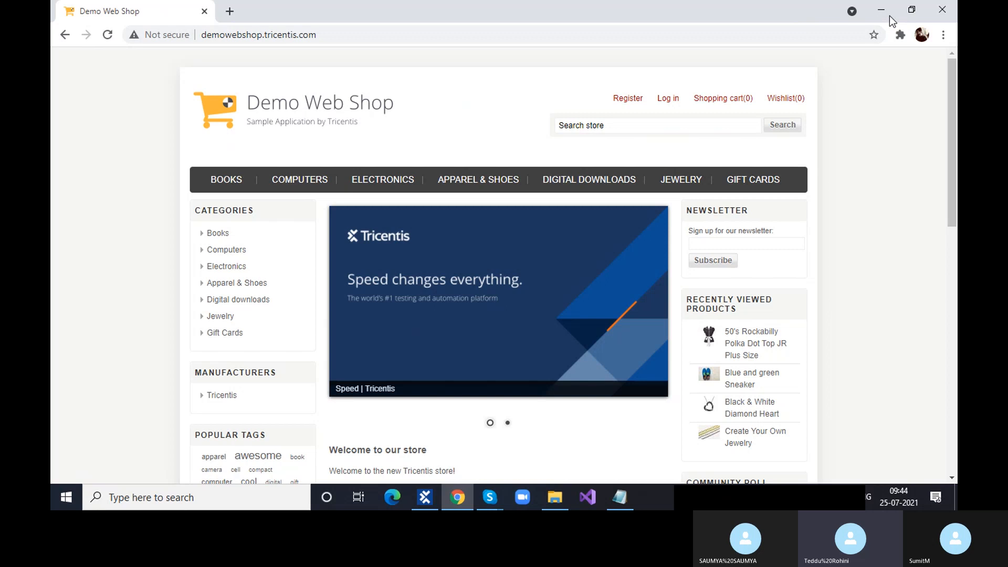
pyautogui.click(889, 16)
# - Collapse the Library folder under TestCases and check the Demo Web Shop home page in Chrome
pyautogui.scroll(3, 211, 348)
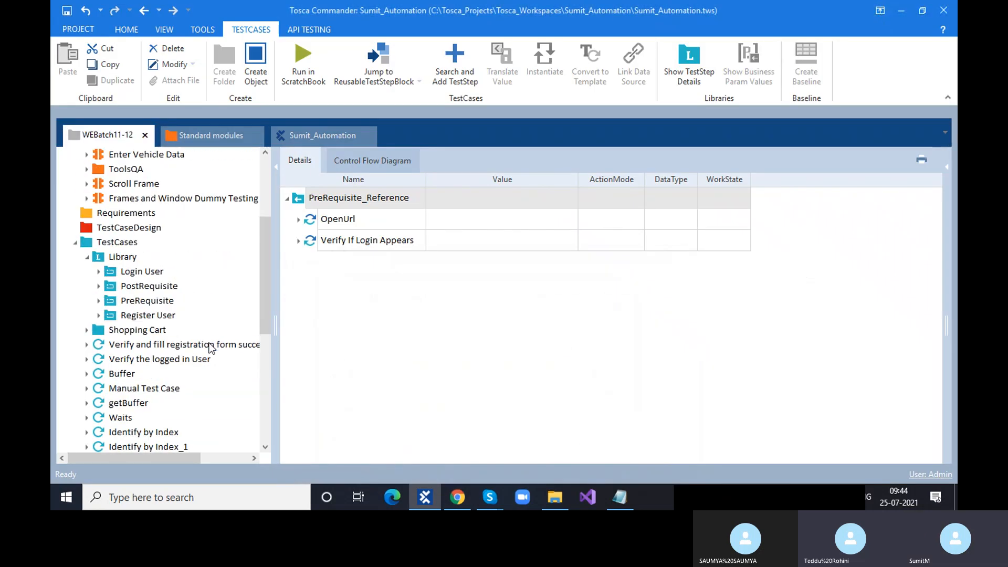
pyautogui.click(87, 257)
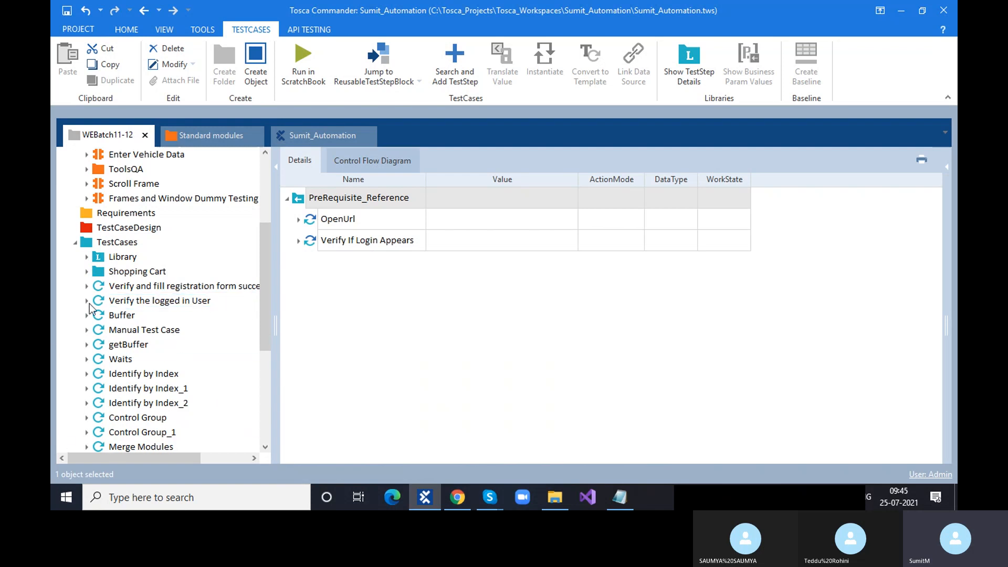
pyautogui.scroll(4, 207, 392)
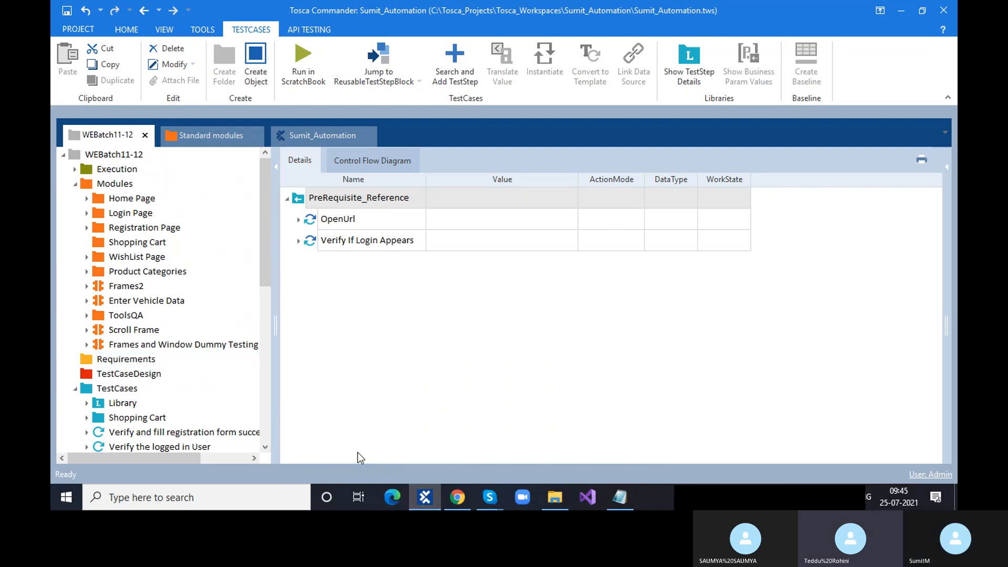
pyautogui.click(458, 496)
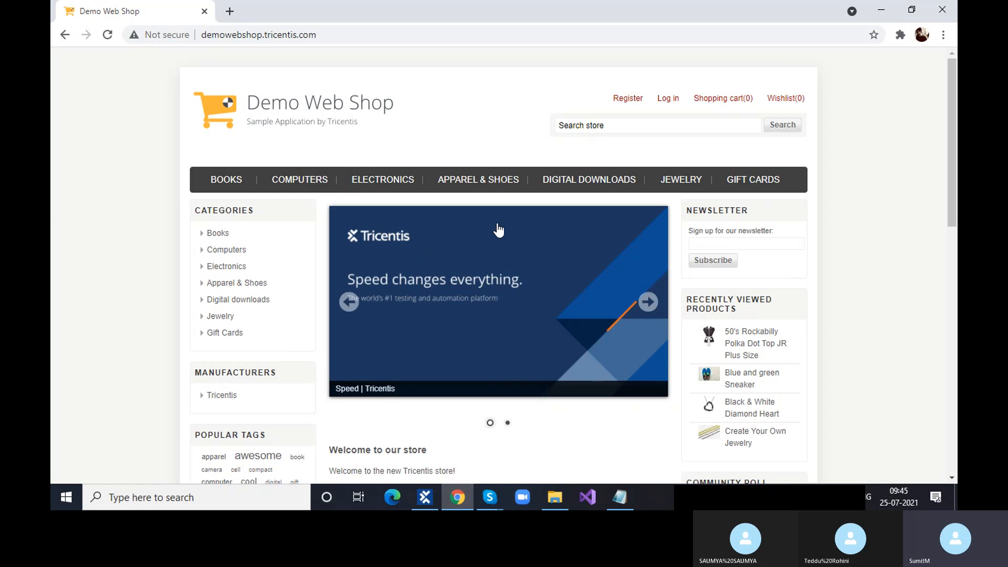
pyautogui.click(461, 500)
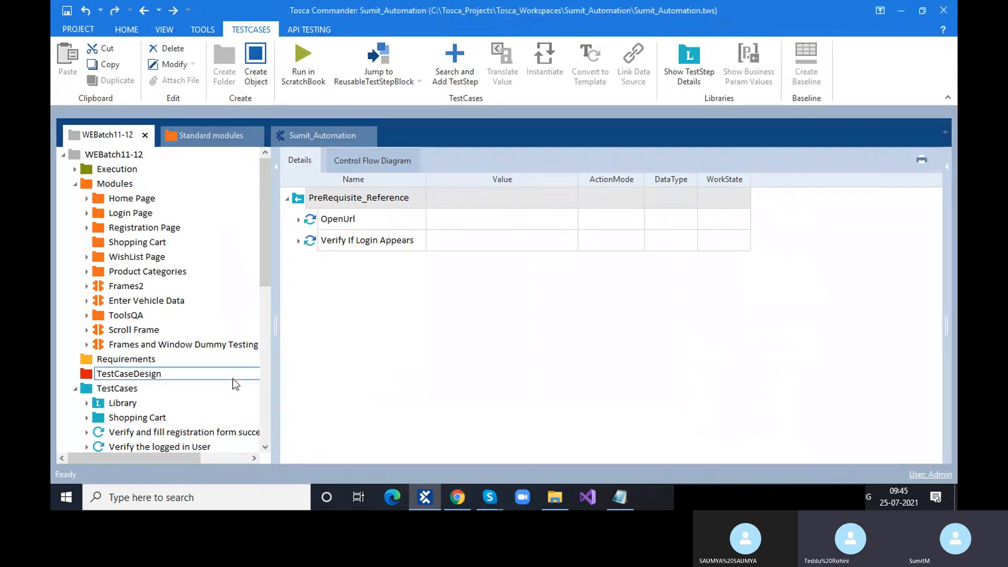
# - Examine the DD module and the Home Page folder's Product Categories module, comparing its links with the Demo Web Shop page in Chrome
pyautogui.click(88, 272)
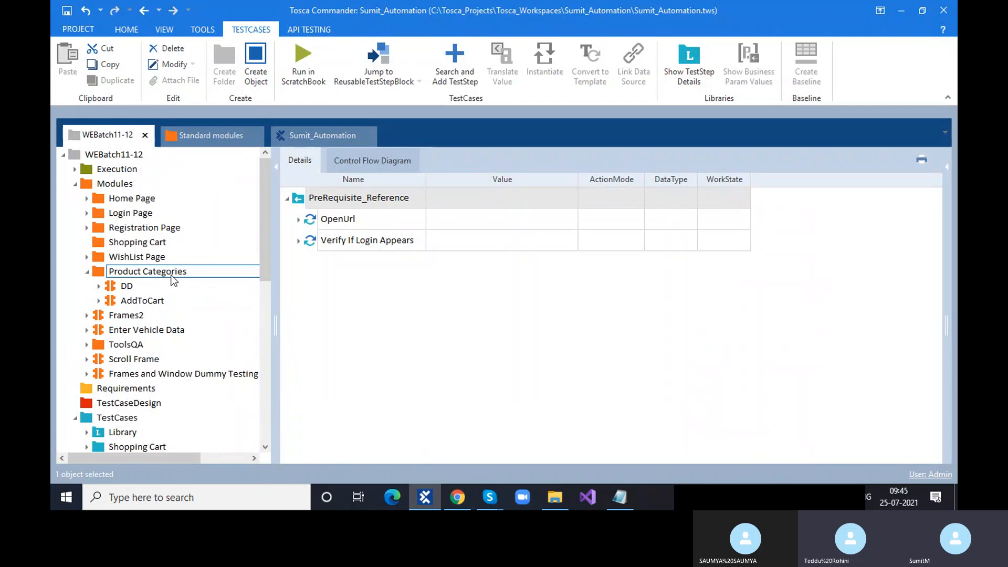
pyautogui.click(148, 284)
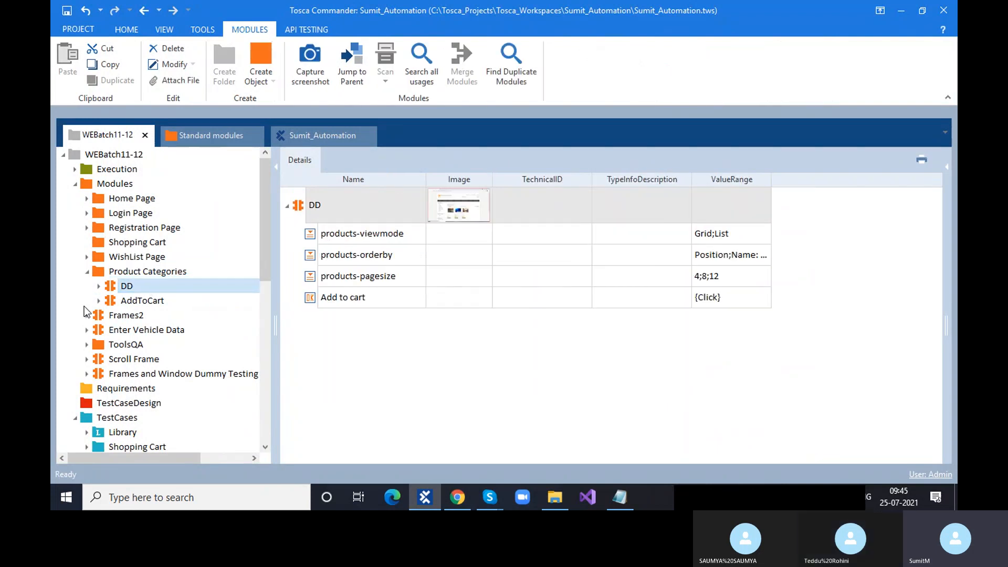
pyautogui.click(156, 230)
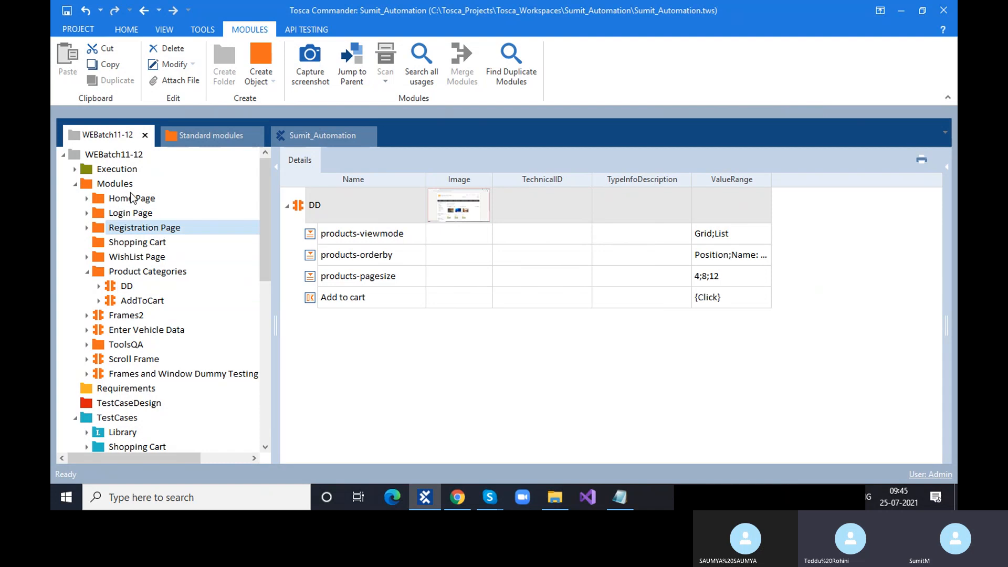
pyautogui.click(131, 198)
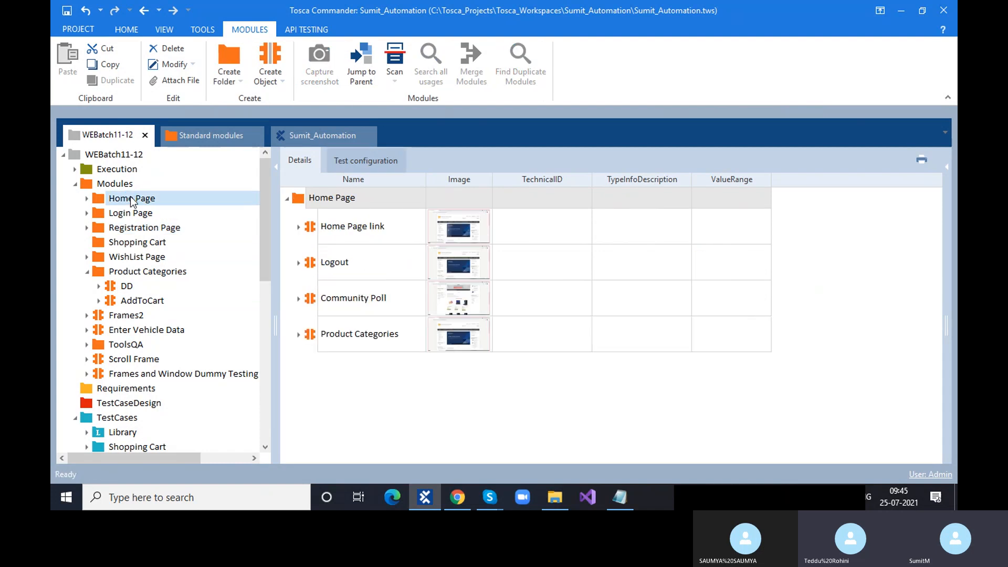
pyautogui.click(299, 335)
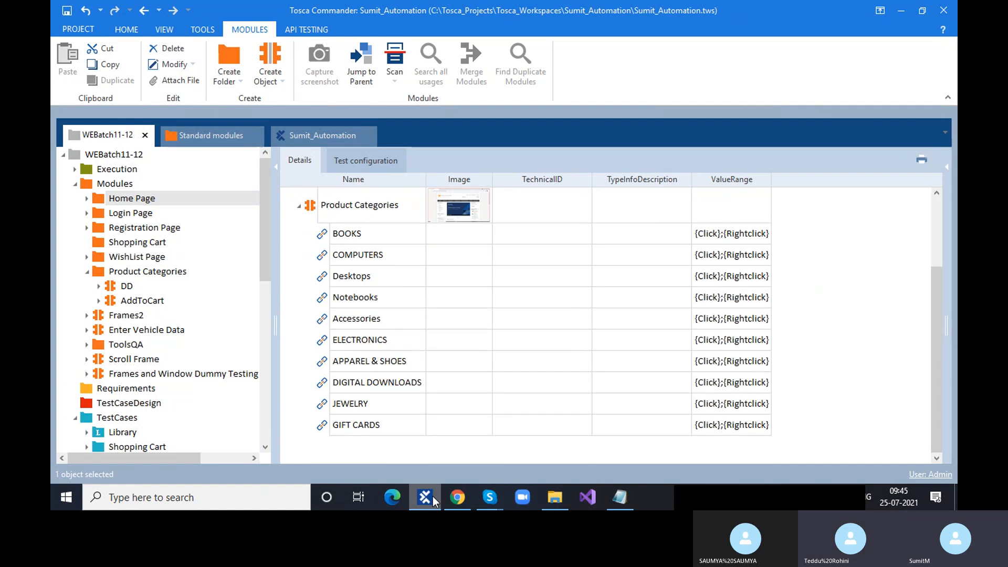
pyautogui.click(455, 500)
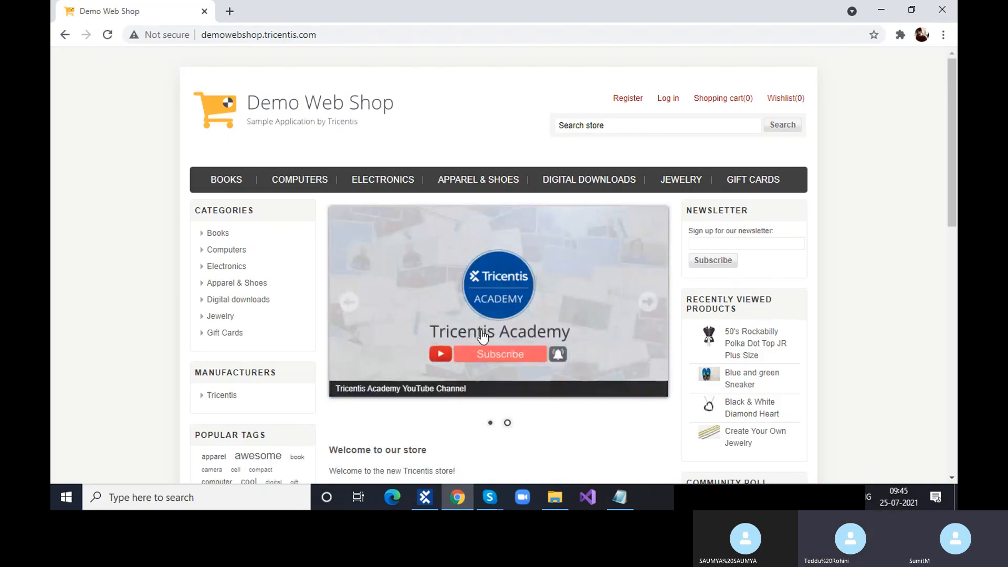
pyautogui.click(425, 496)
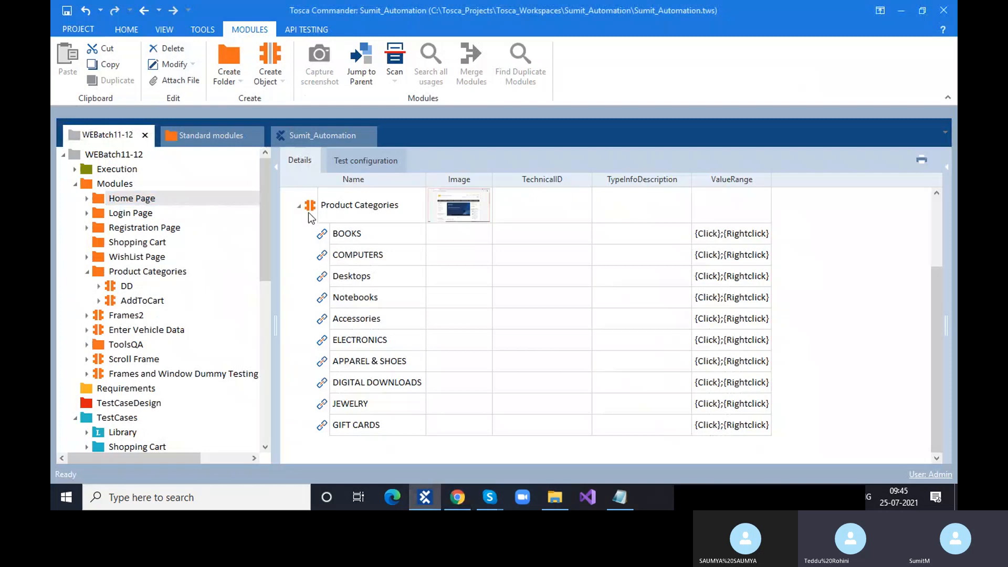
# - Add the Product Categories module as a test step in ExplicitName and collapse PreRequisite_Reference in the test case details
pyautogui.moveTo(311, 211); pyautogui.dragTo(145, 417)
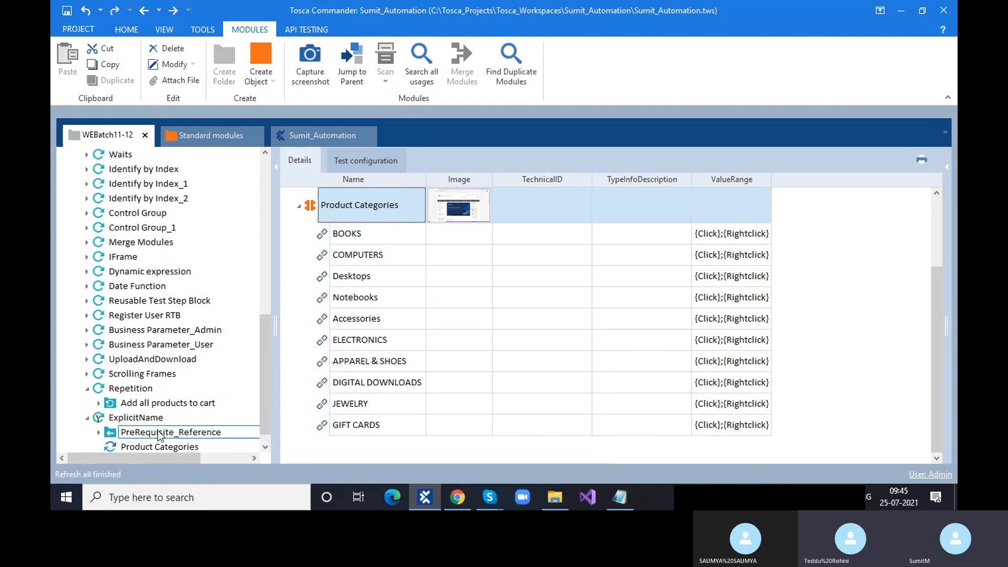
pyautogui.click(162, 444)
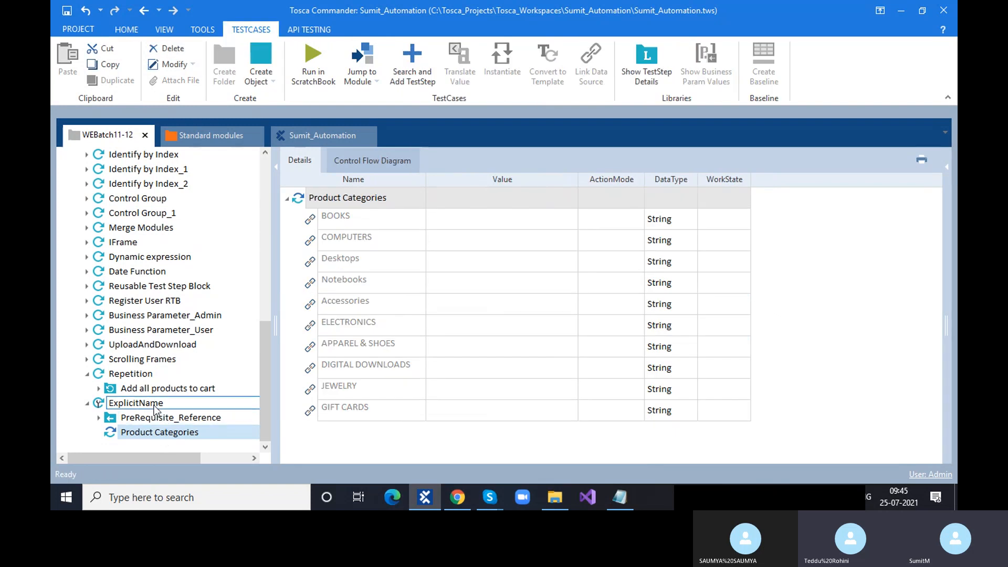
pyautogui.click(154, 405)
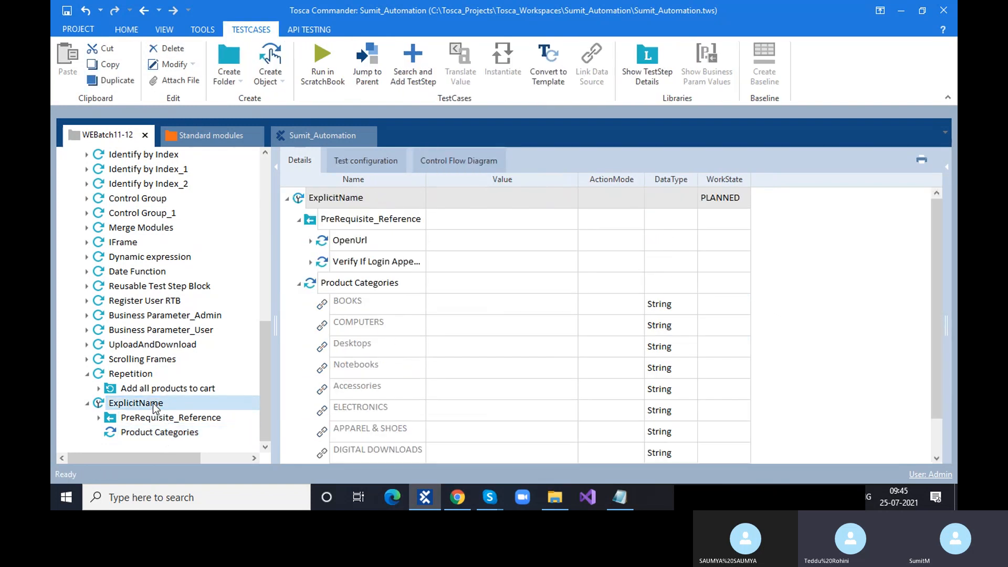
pyautogui.click(311, 242)
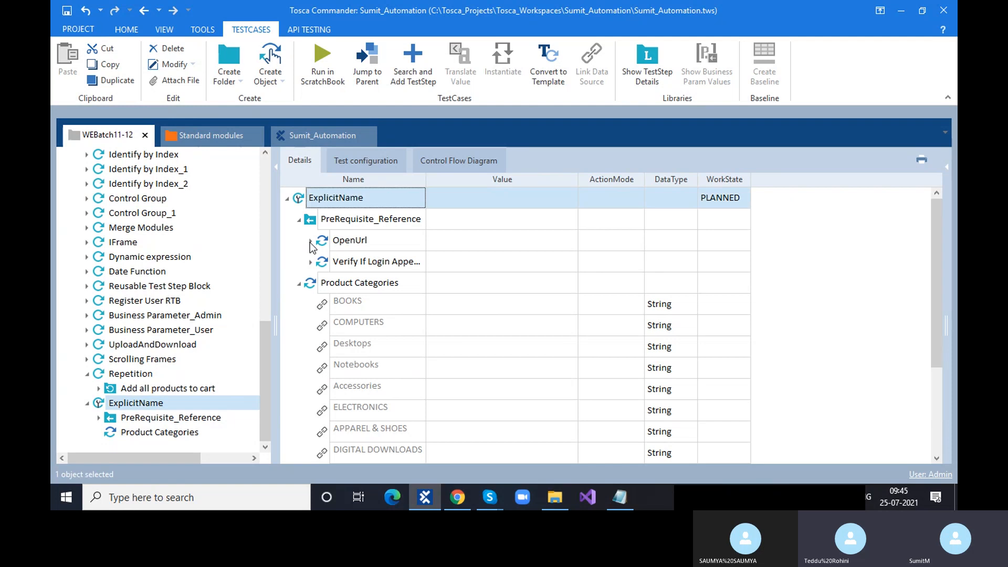
pyautogui.click(310, 242)
pyautogui.click(298, 220)
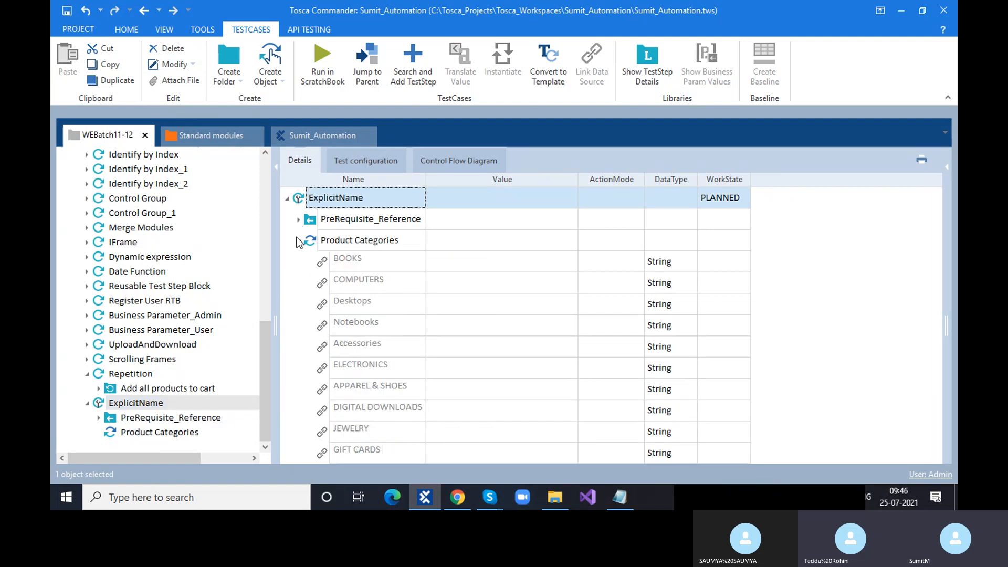
# - Set the DIGITAL DOWNLOADS value to {CLICK} in the Product Categories test step of ExplicitName
pyautogui.click(158, 432)
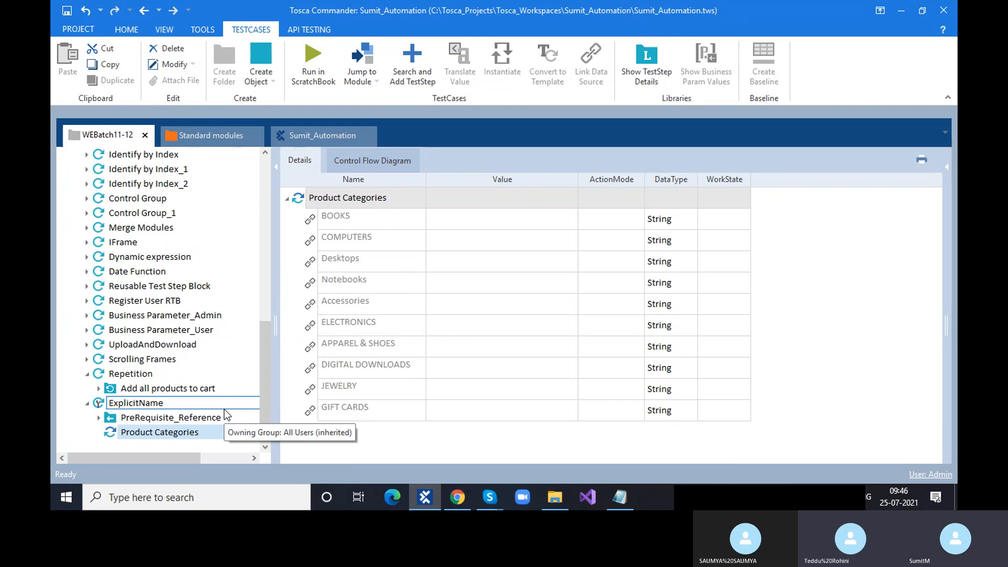
pyautogui.click(496, 370)
pyautogui.click(496, 370)
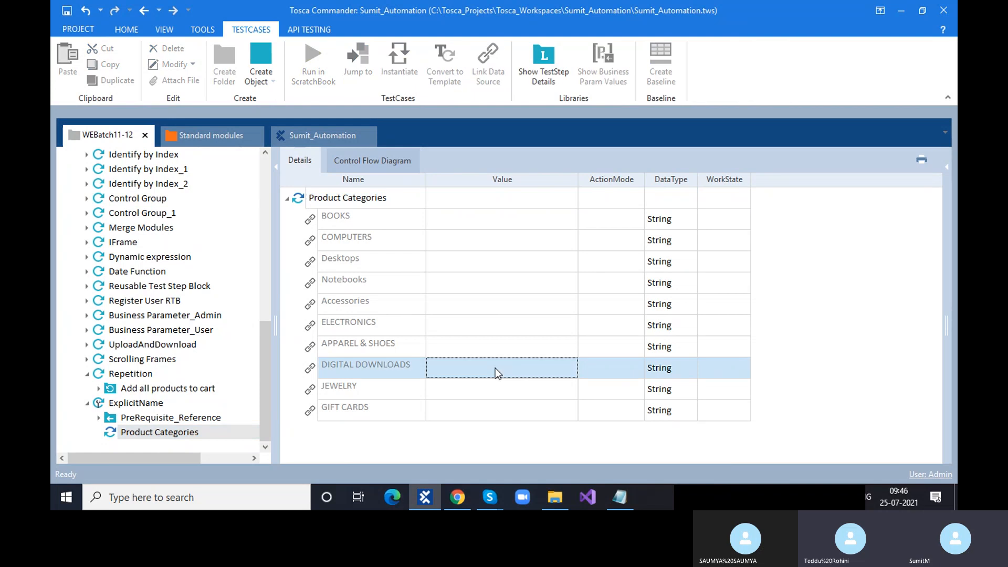
pyautogui.click(495, 367)
pyautogui.write('{Click}')
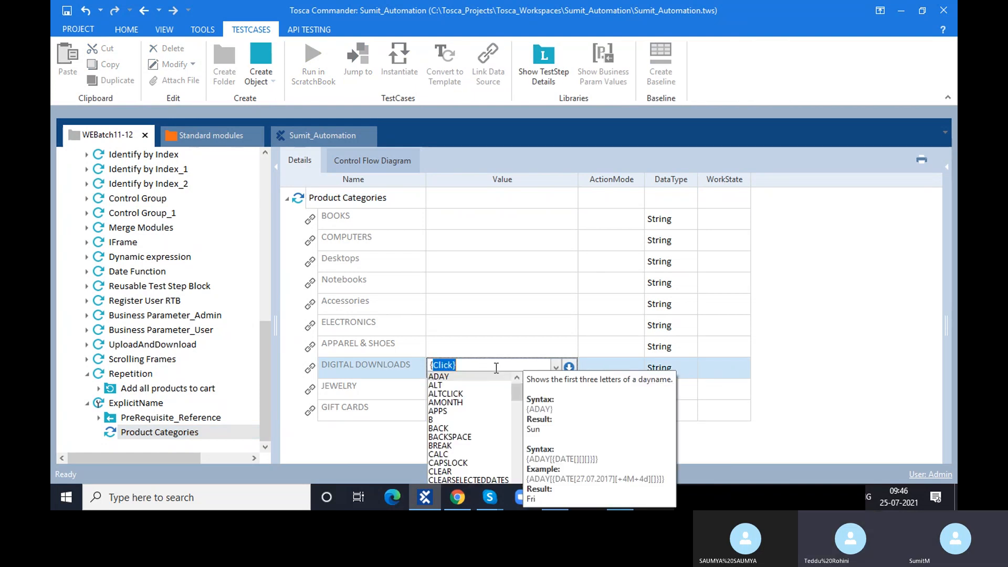
pyautogui.write('Clic')
pyautogui.press('Return')
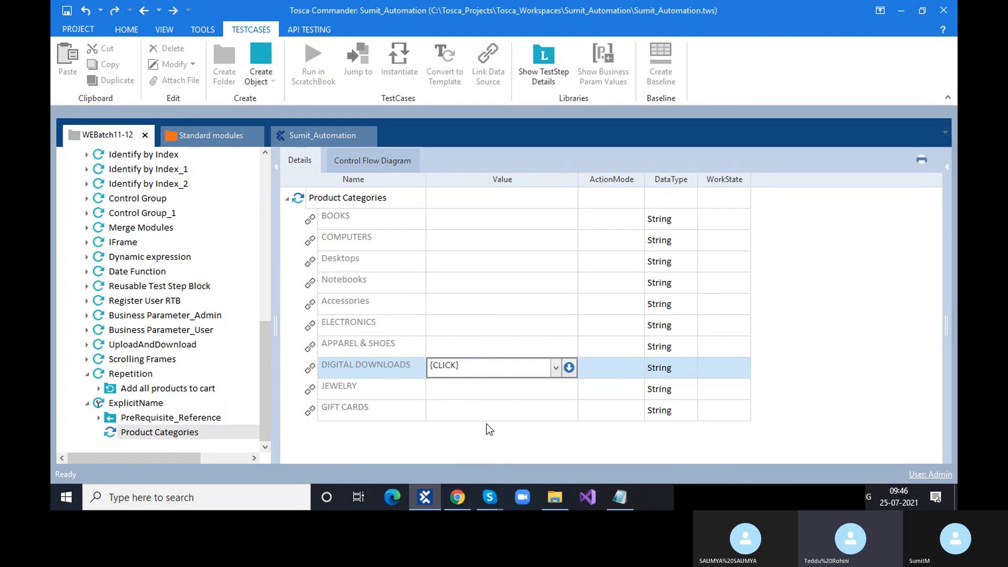
pyautogui.press('Return')
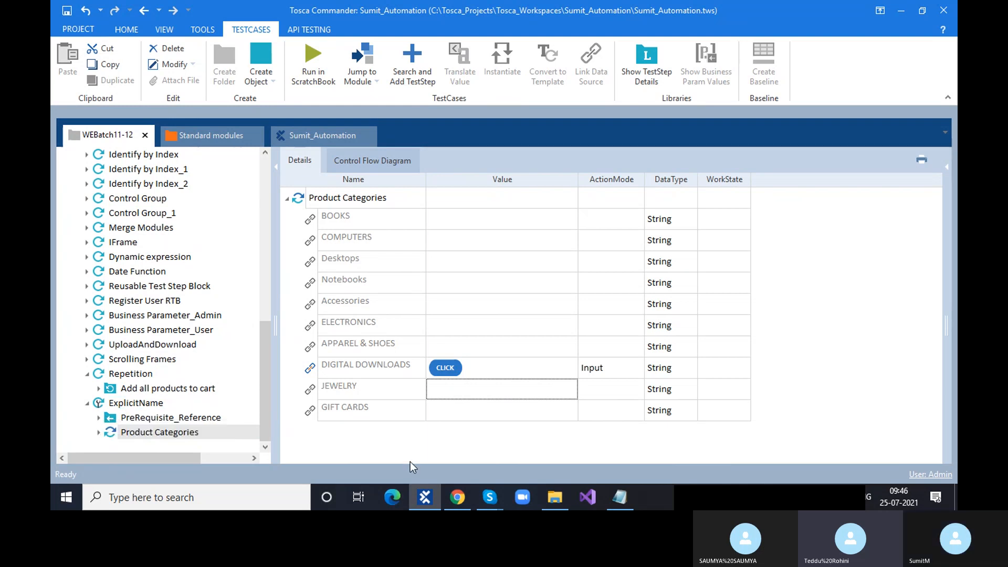
# - Open the Digital Downloads category of the Demo Web Shop in Chrome, view its products, and return to Tosca Commander
pyautogui.click(458, 496)
pyautogui.click(614, 181)
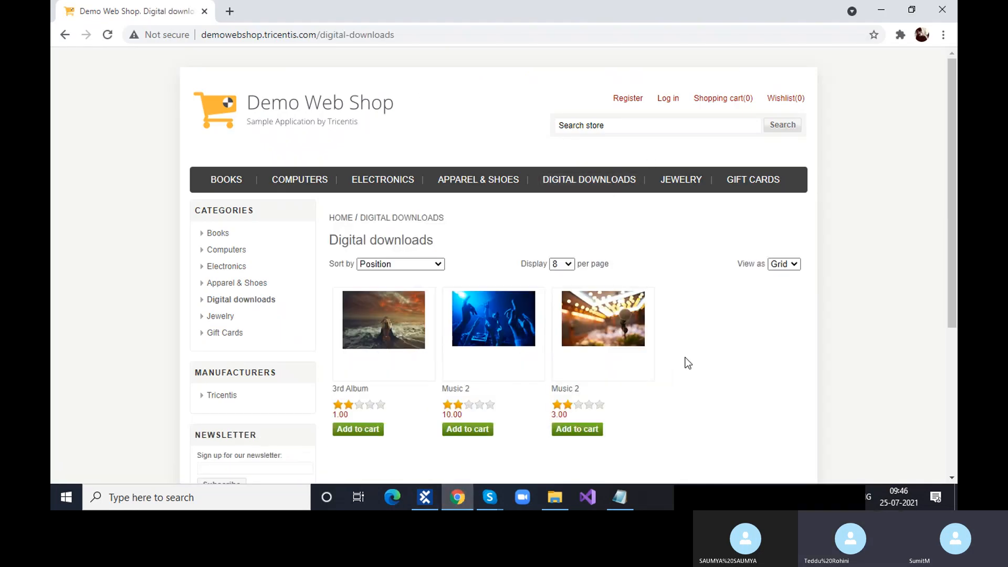
pyautogui.scroll(-1, 688, 359)
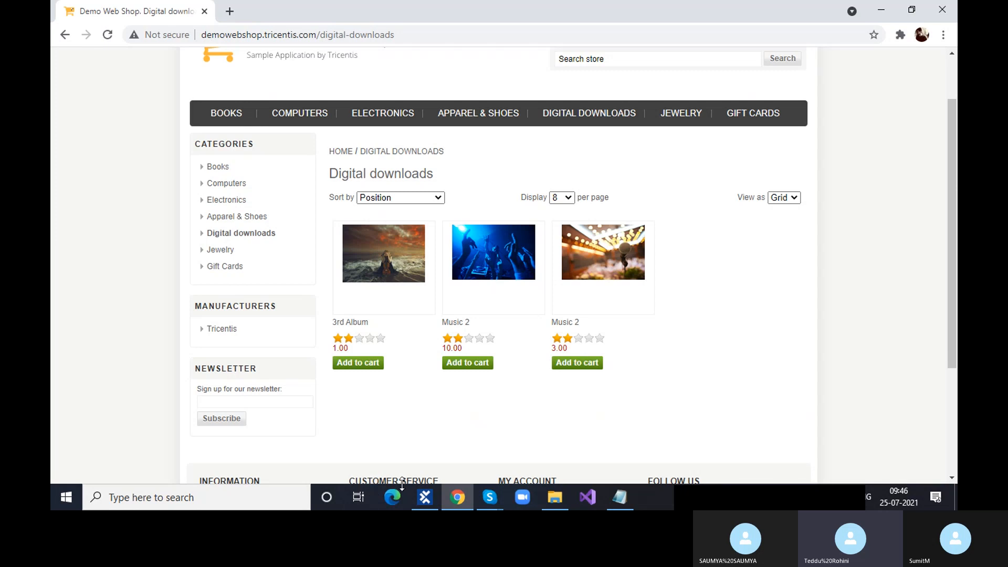
pyautogui.click(426, 497)
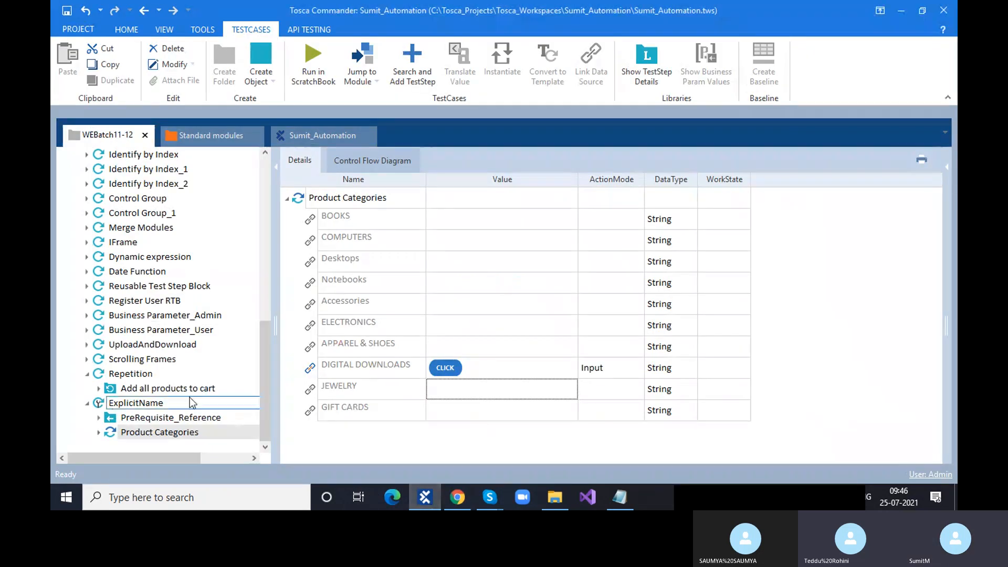
# - Collapse the Product Categories folder under Modules and expand the ToolsQA folder
pyautogui.scroll(4, 190, 397)
pyautogui.scroll(1, 189, 400)
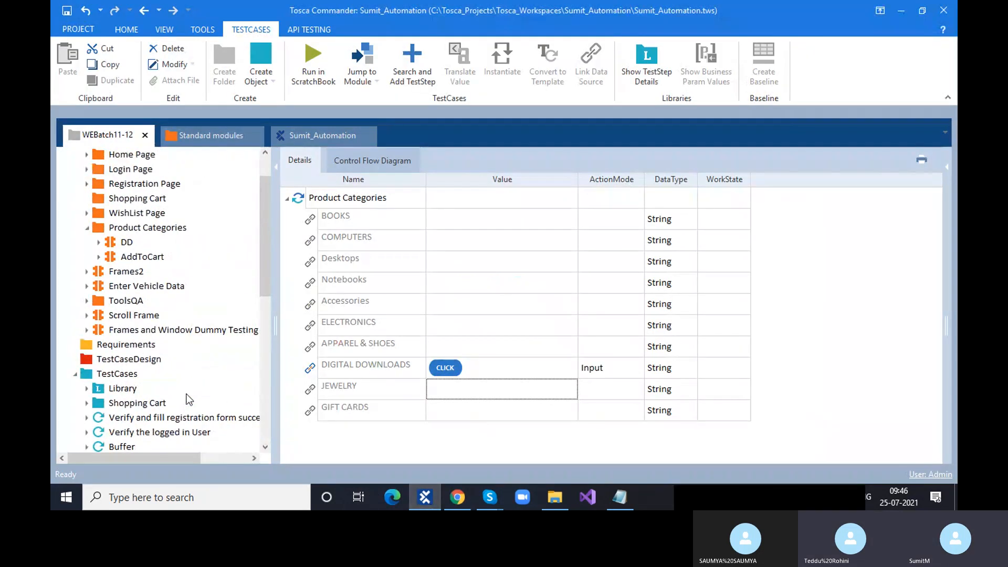
pyautogui.click(155, 345)
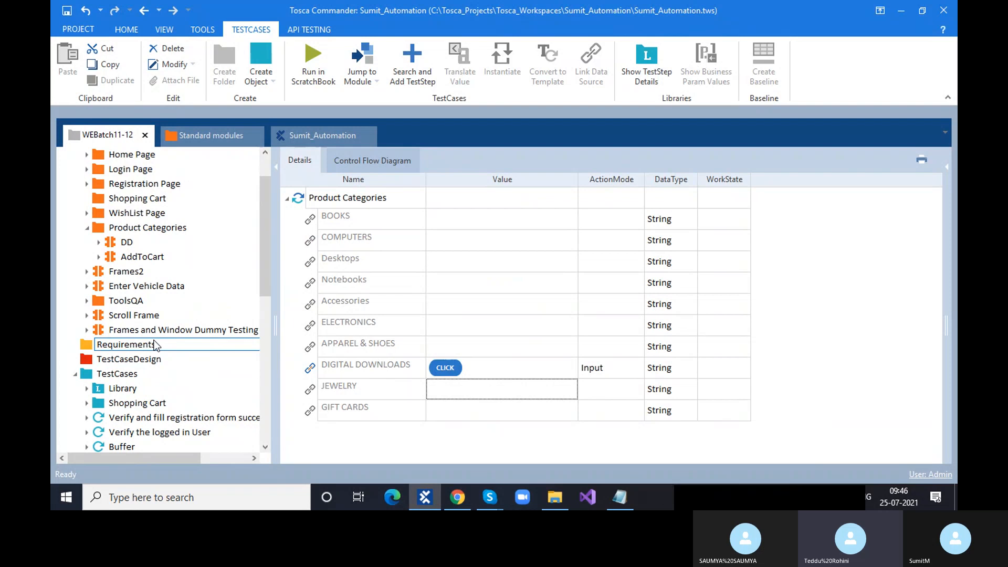
pyautogui.click(86, 228)
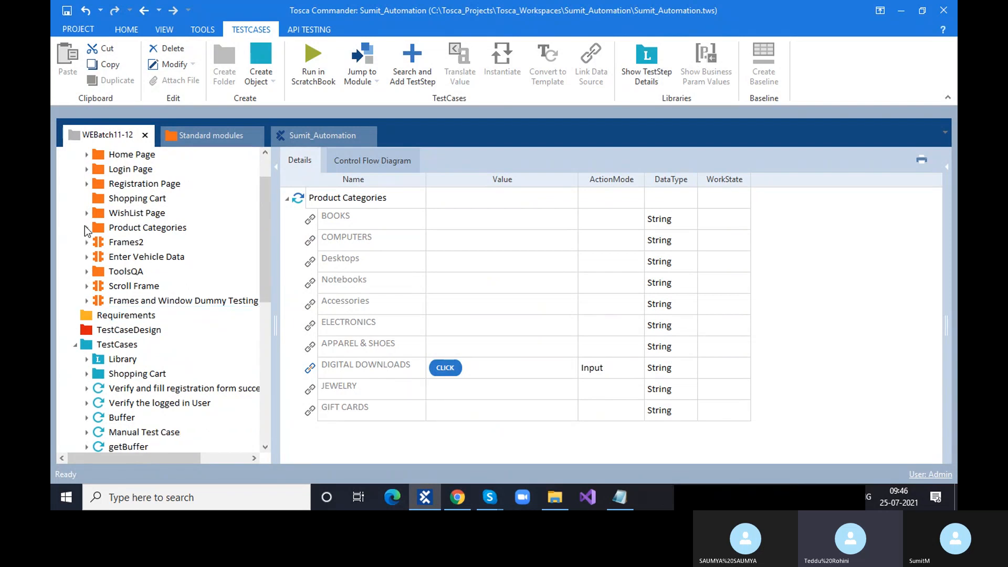
pyautogui.click(87, 271)
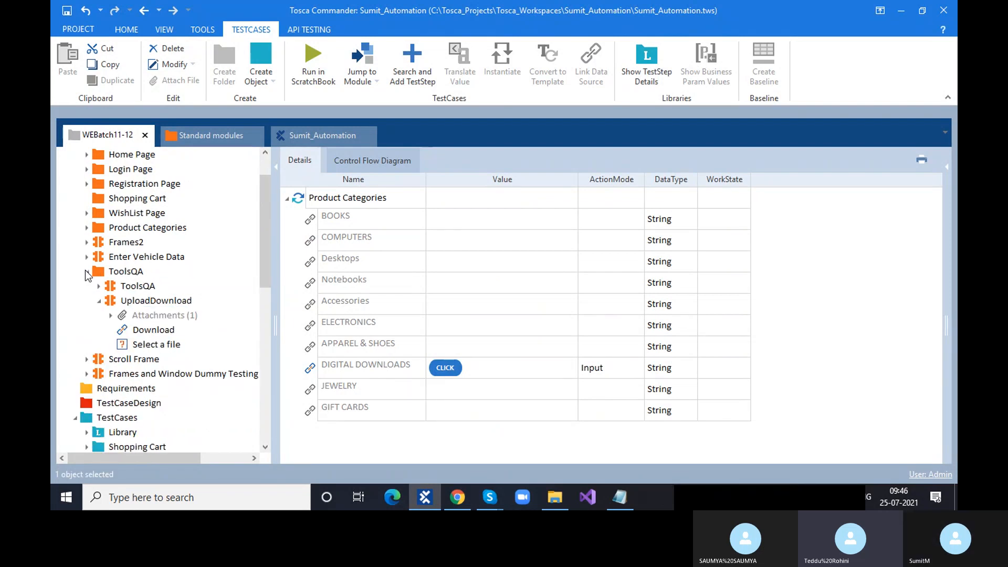
# - Add the AddToCart module from the Product Categories folder as a test step in the ExplicitName test case
pyautogui.click(98, 301)
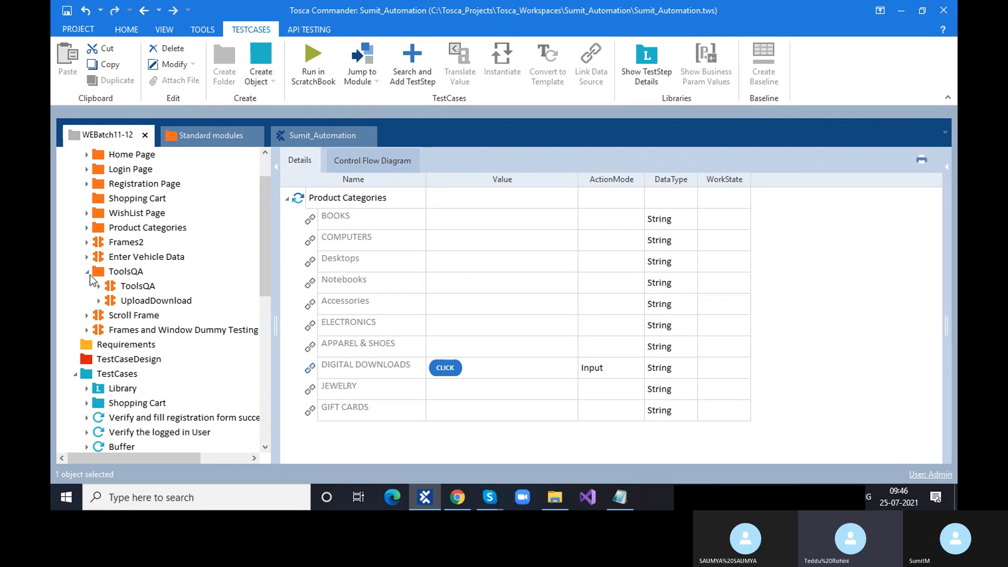
pyautogui.click(87, 272)
pyautogui.click(86, 227)
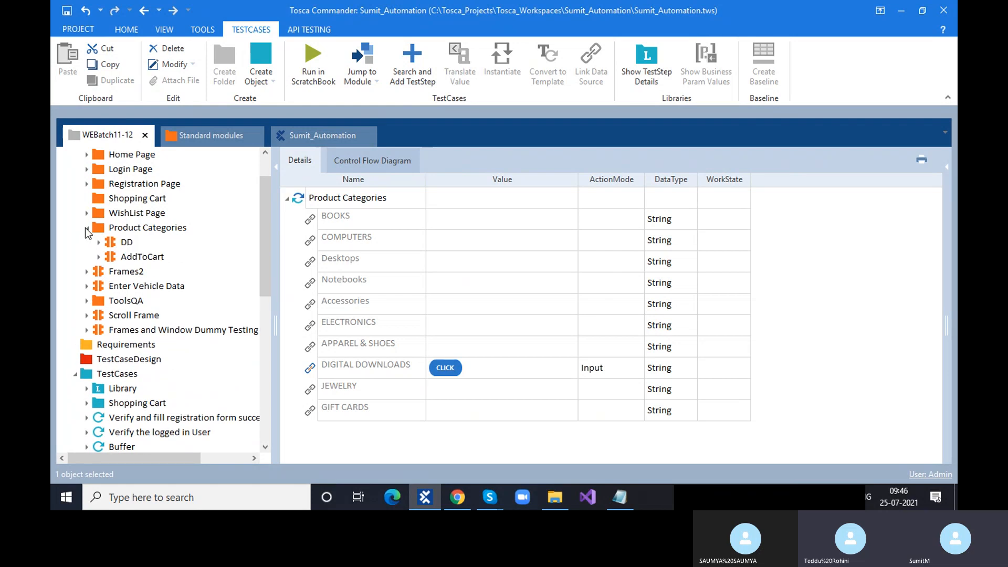
pyautogui.click(142, 256)
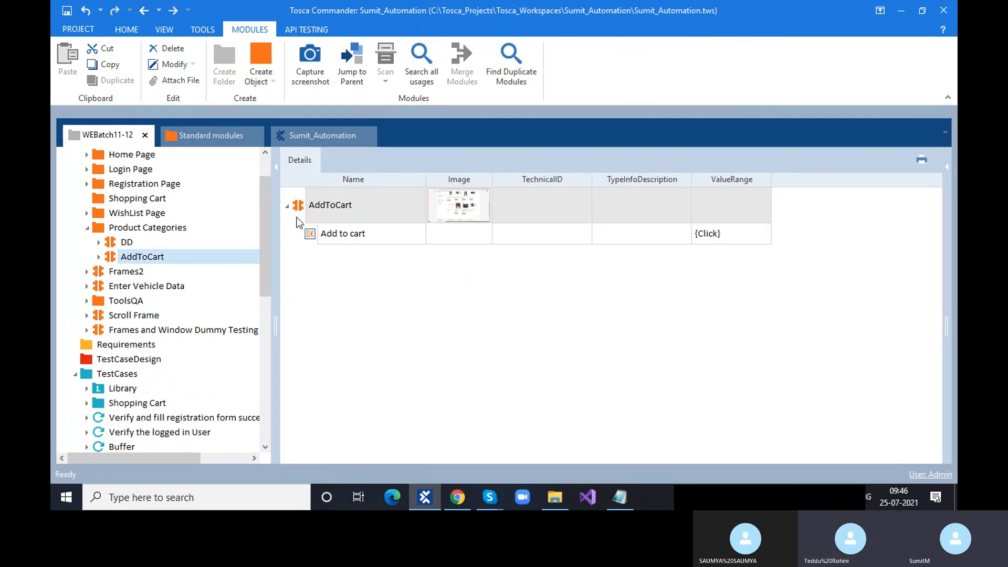
pyautogui.moveTo(301, 207); pyautogui.dragTo(148, 403)
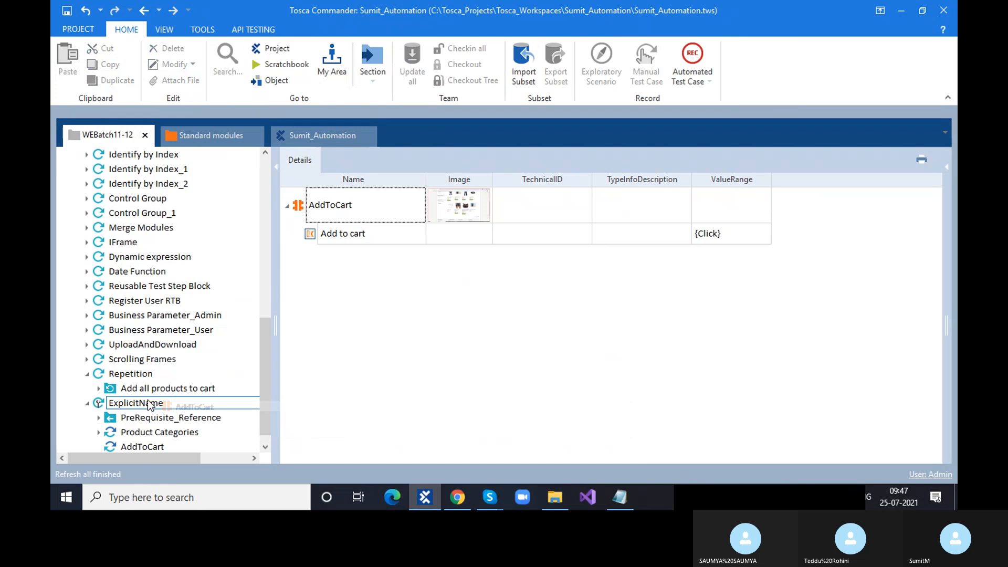
pyautogui.click(162, 432)
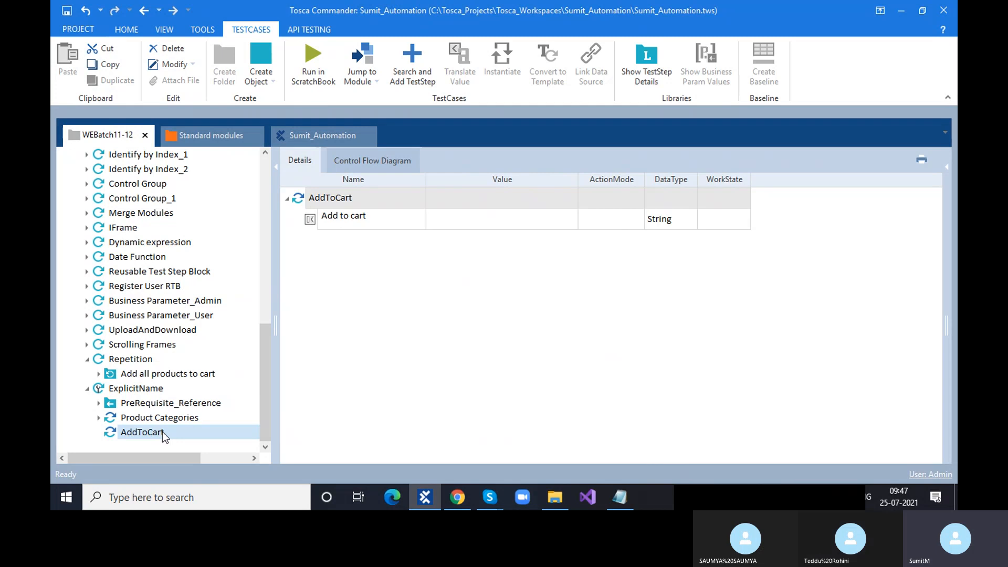
# - Review the Digital Downloads products in Chrome and the PreRequisite_Reference, Product Categories and AddToCart steps of ExplicitName in Tosca Commander
pyautogui.click(458, 497)
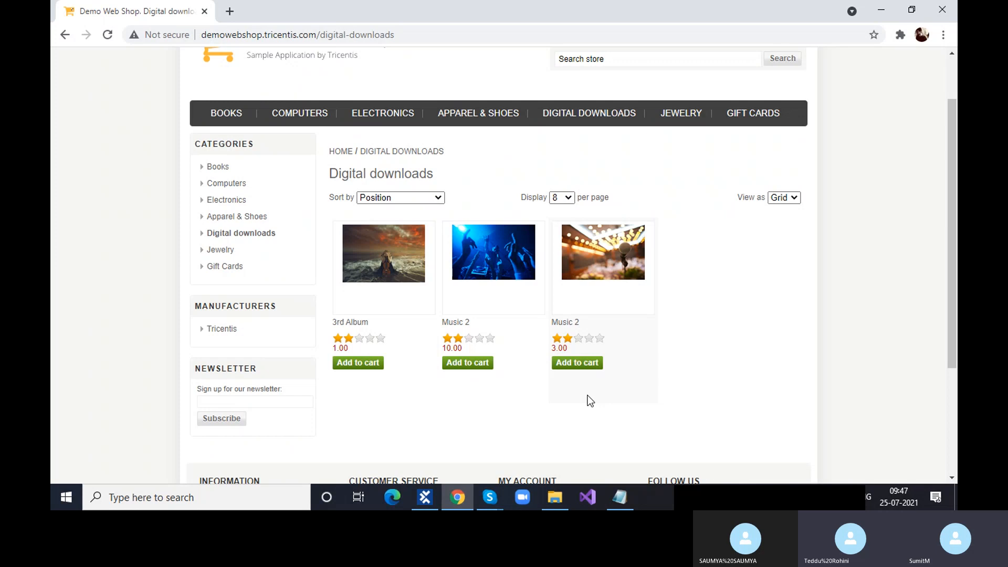
pyautogui.click(425, 496)
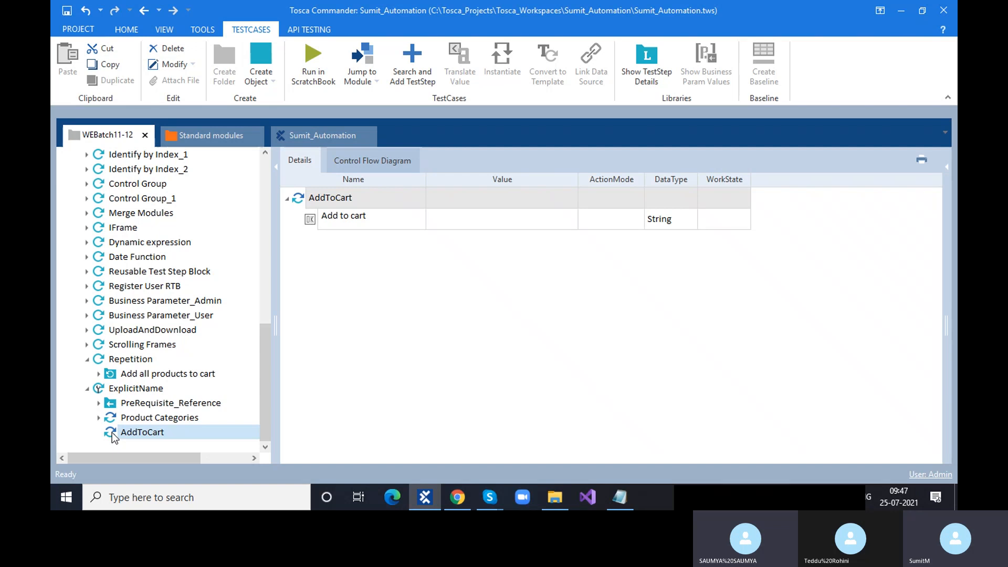
pyautogui.click(163, 406)
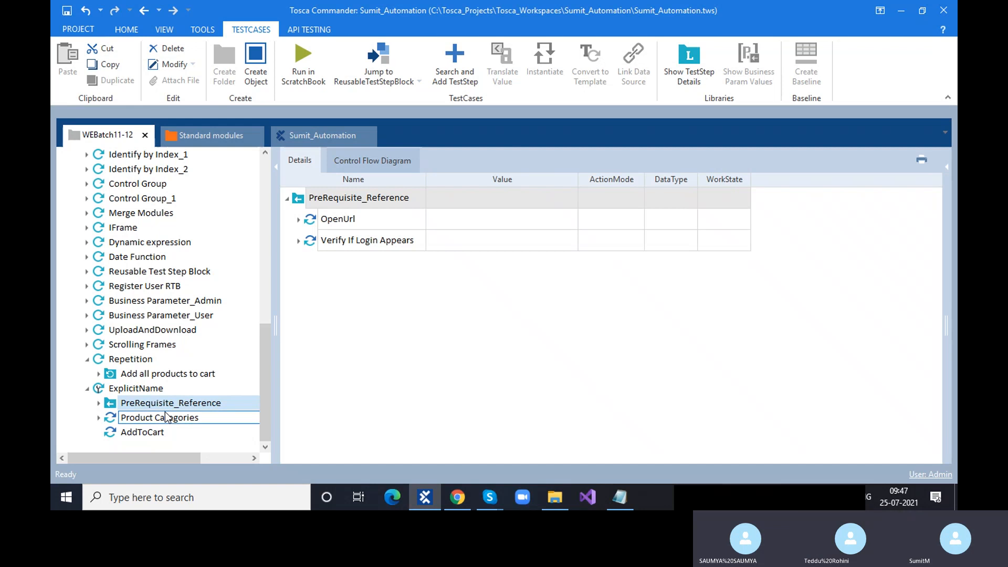
pyautogui.click(167, 419)
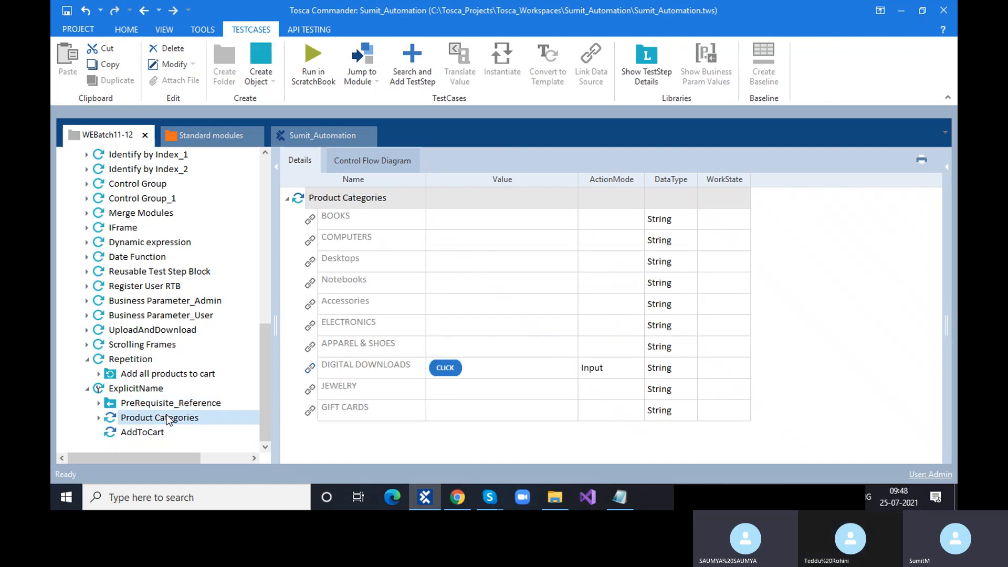
pyautogui.click(157, 431)
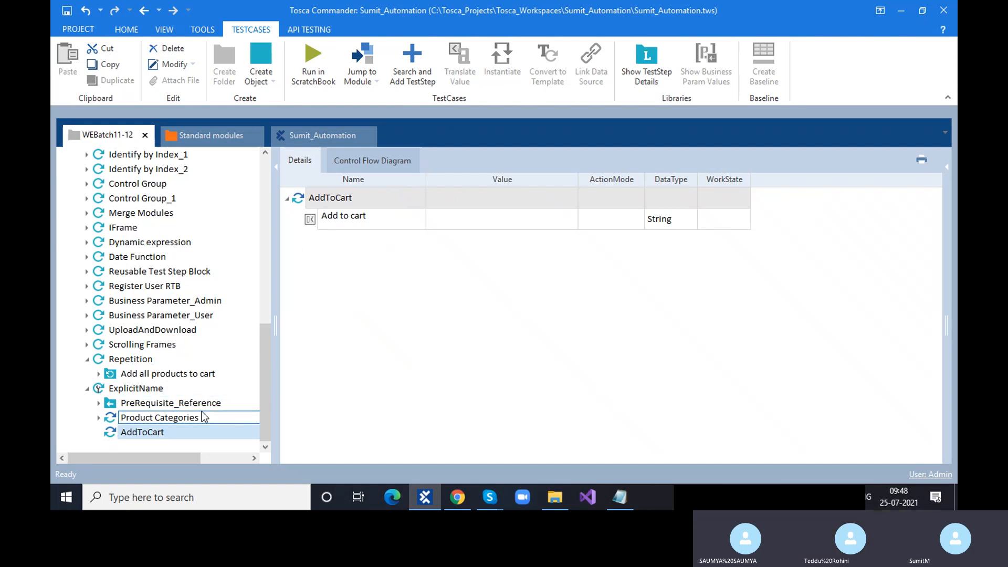
pyautogui.click(170, 428)
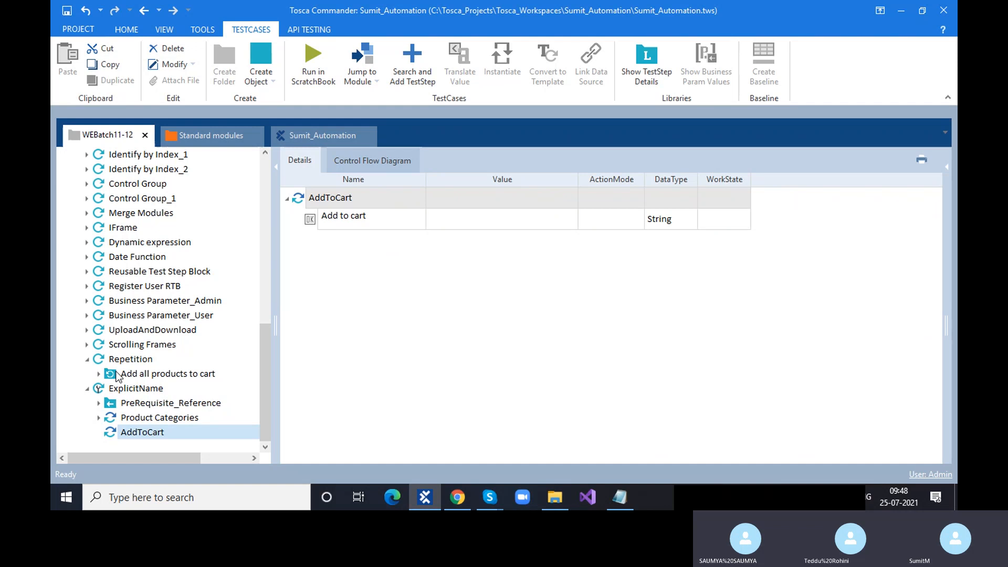
pyautogui.click(121, 393)
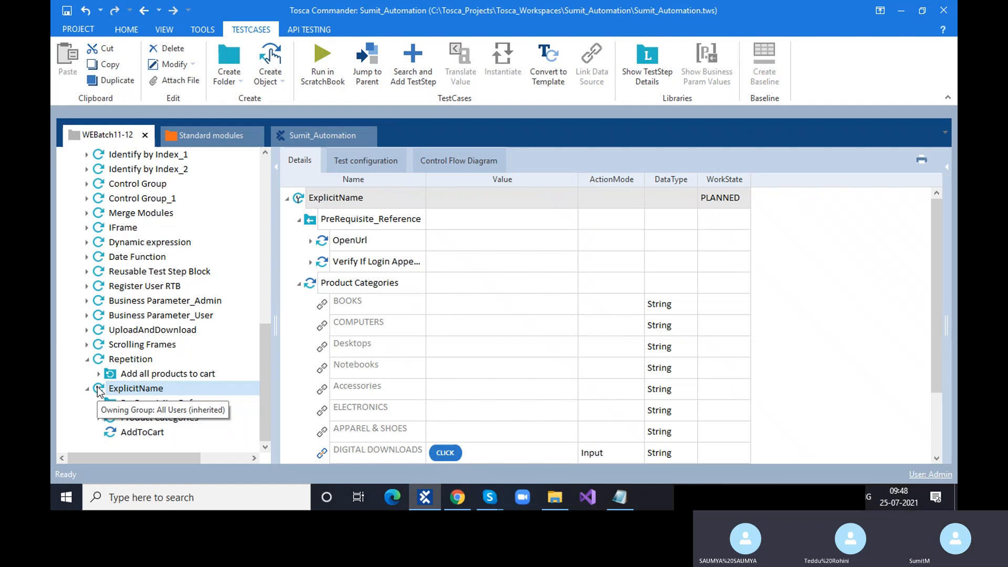
pyautogui.rightClick(96, 386)
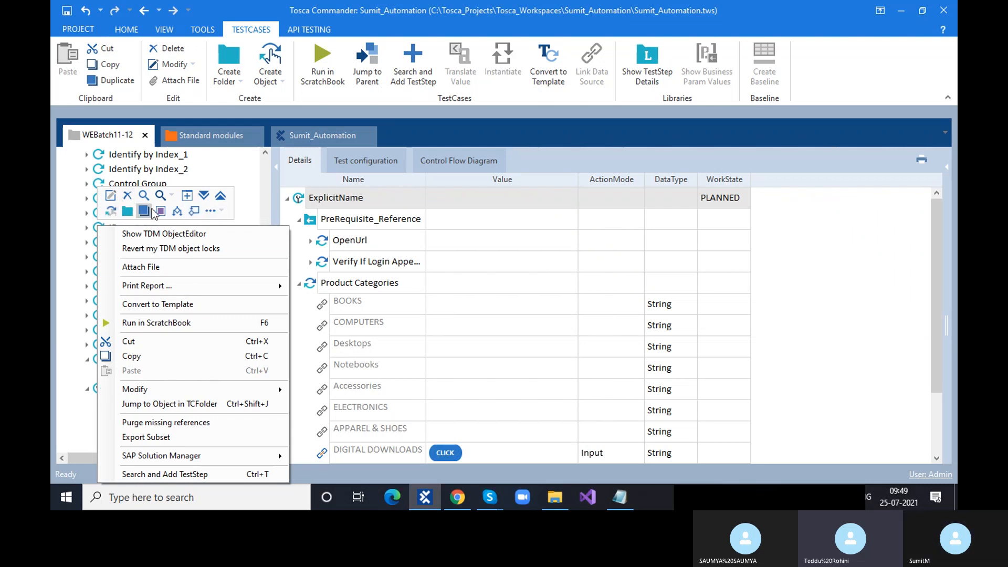
pyautogui.click(219, 210)
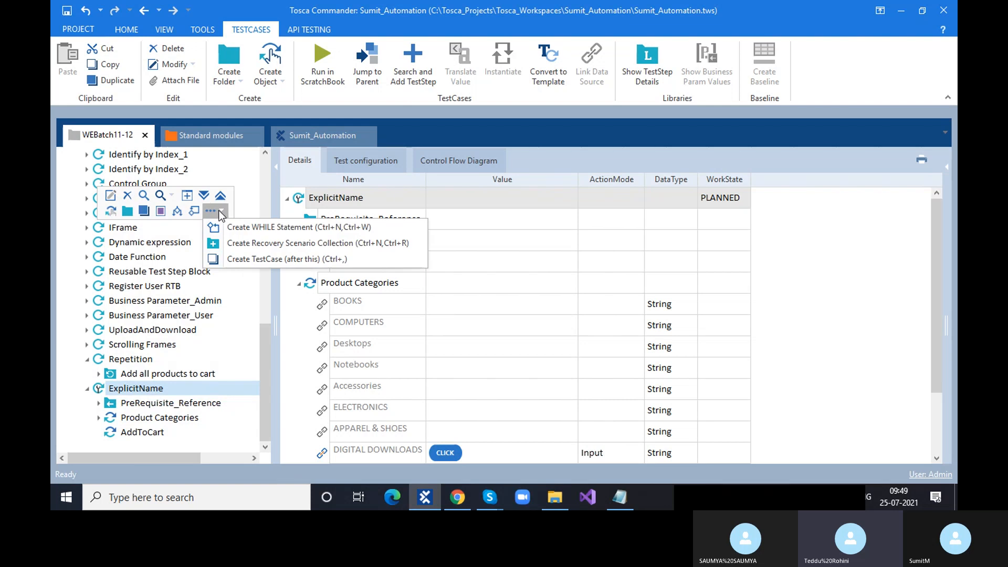
pyautogui.click(218, 211)
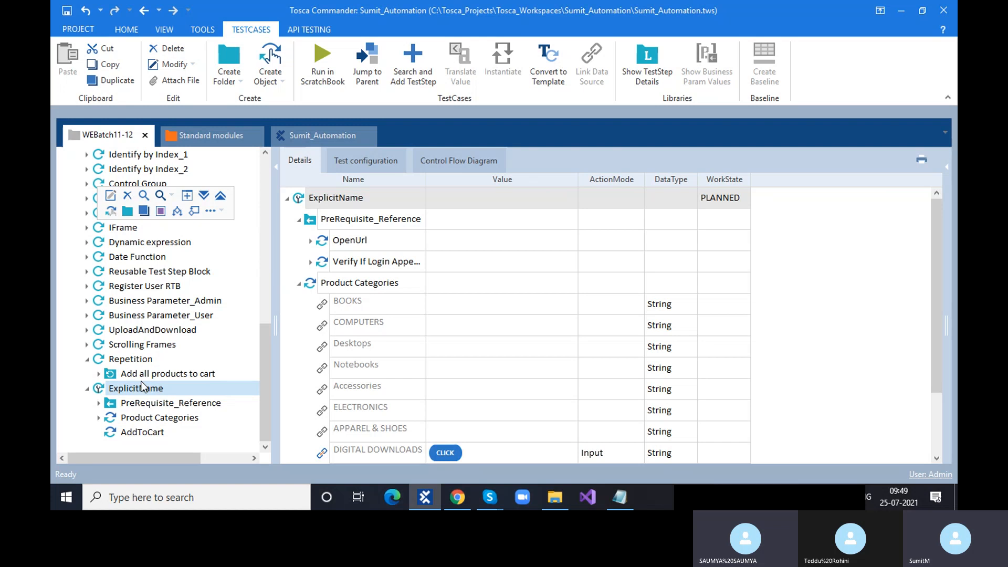
pyautogui.press('Up')
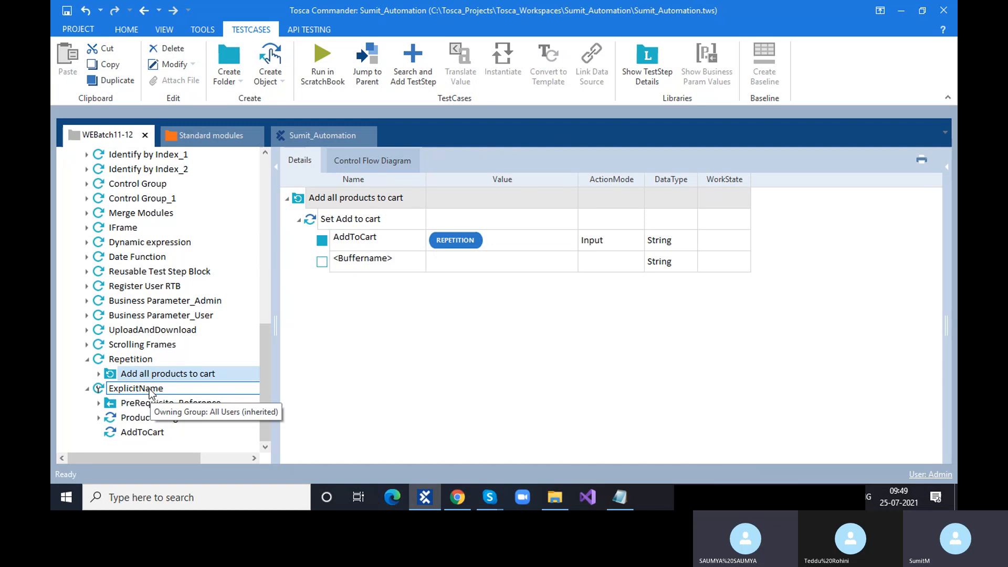
# - Create a folder named Add All products in ExplicitName and move the AddToCart test step into it
pyautogui.click(150, 390)
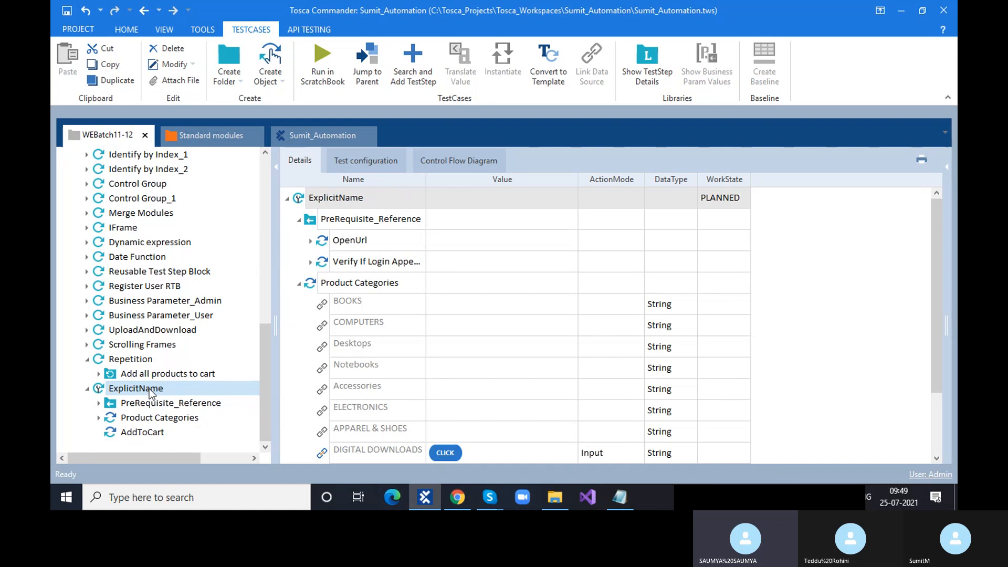
pyautogui.rightClick(150, 391)
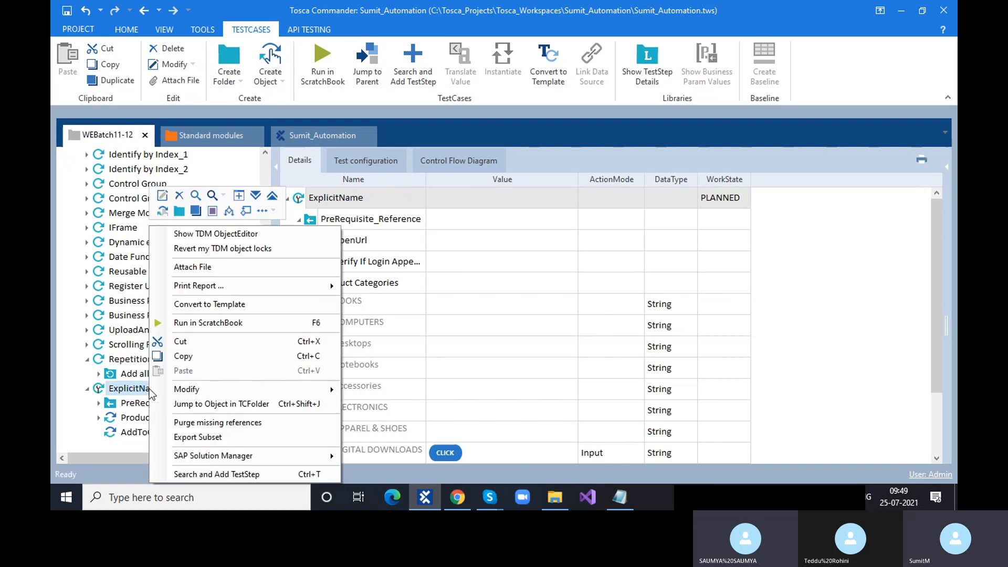
pyautogui.click(179, 210)
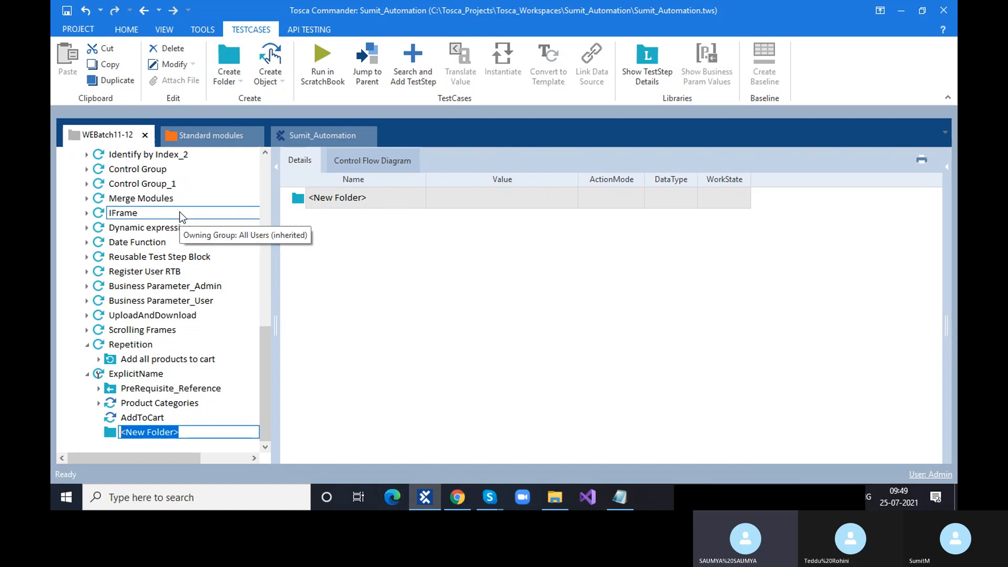
pyautogui.write('Add')
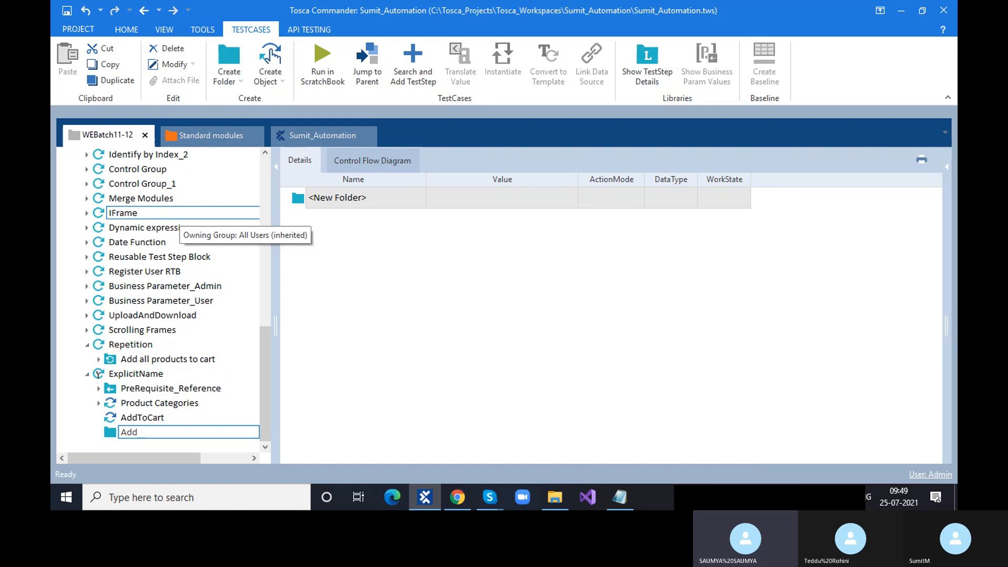
pyautogui.write(' All pro')
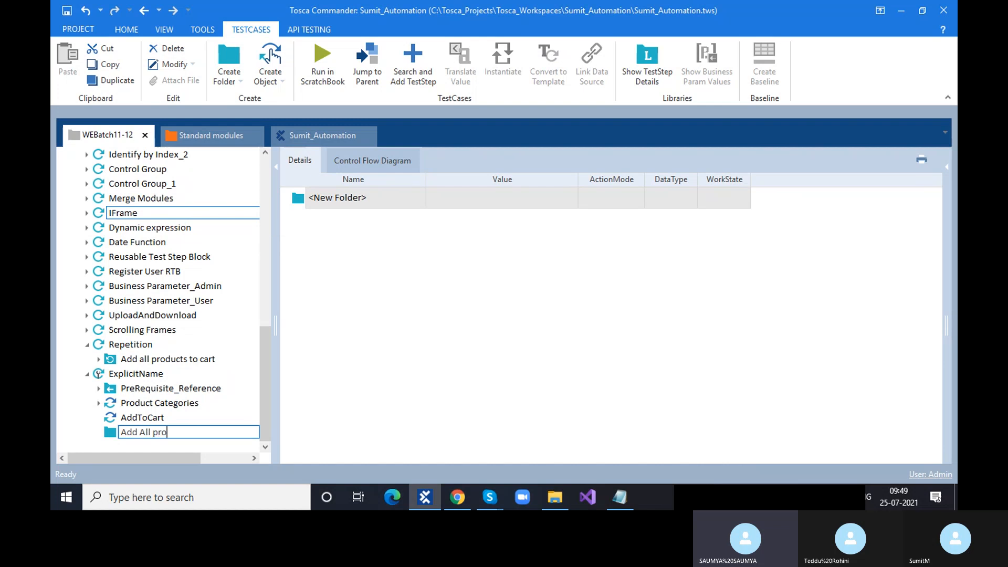
pyautogui.write('ducts')
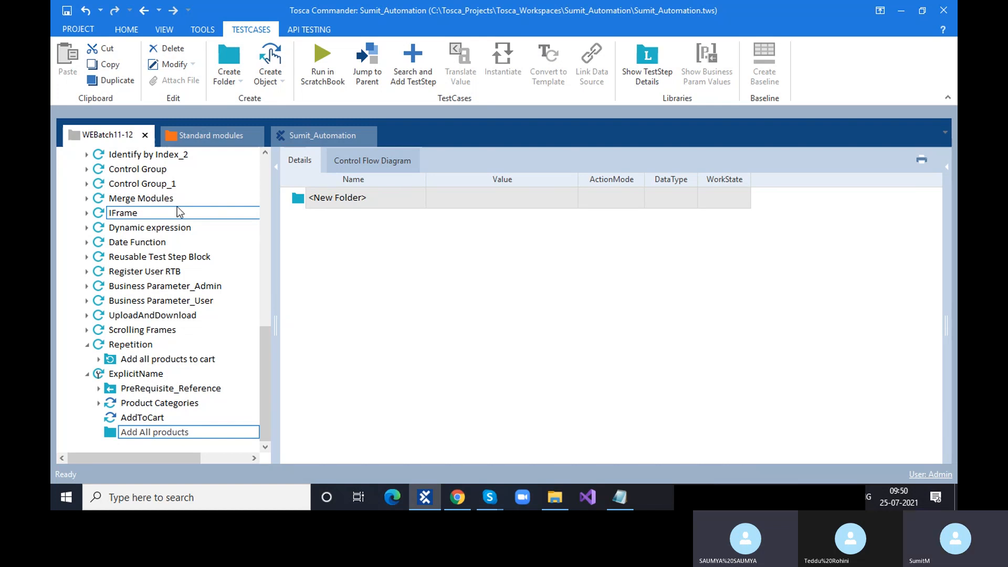
pyautogui.press('Return')
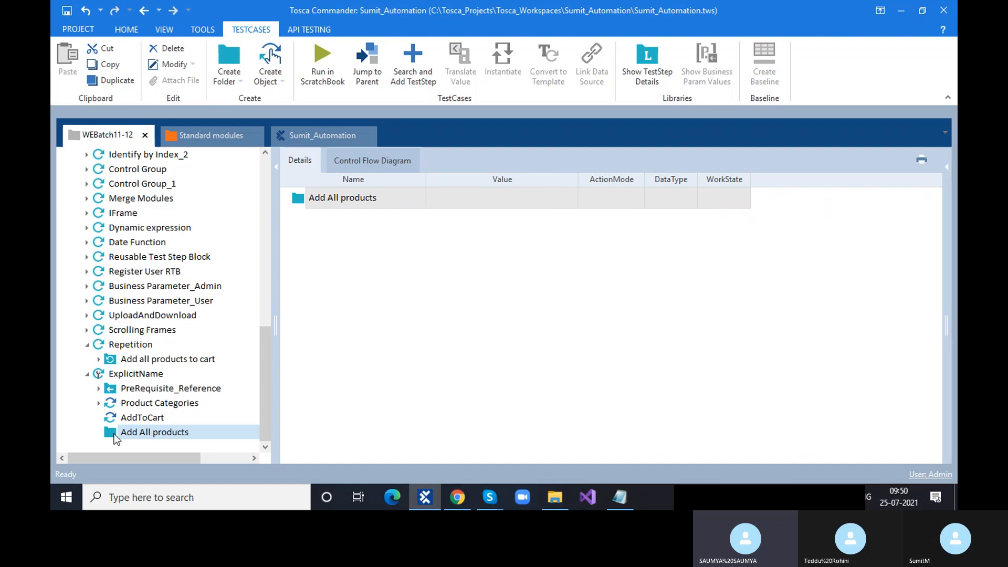
pyautogui.click(112, 418)
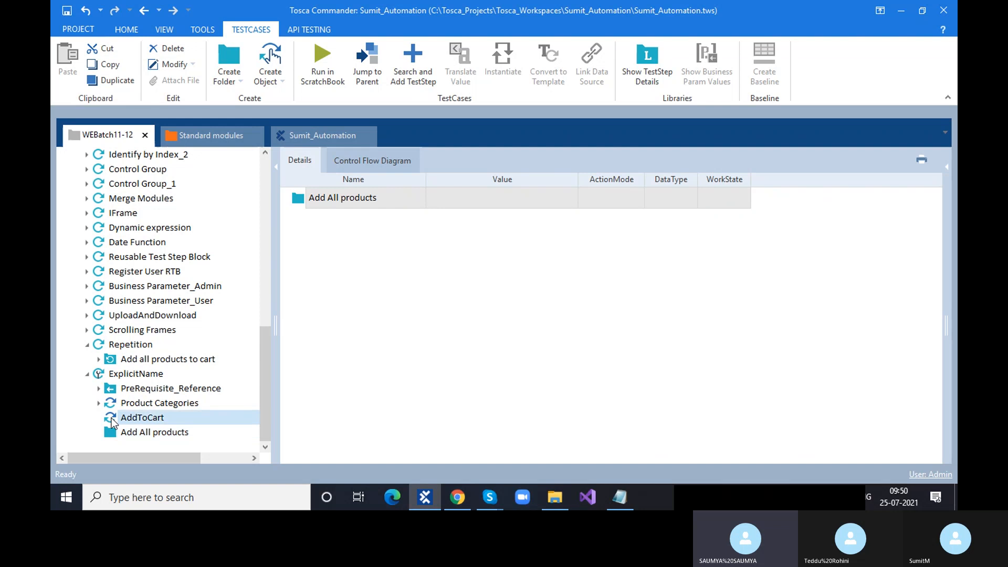
pyautogui.moveTo(113, 417); pyautogui.dragTo(113, 432)
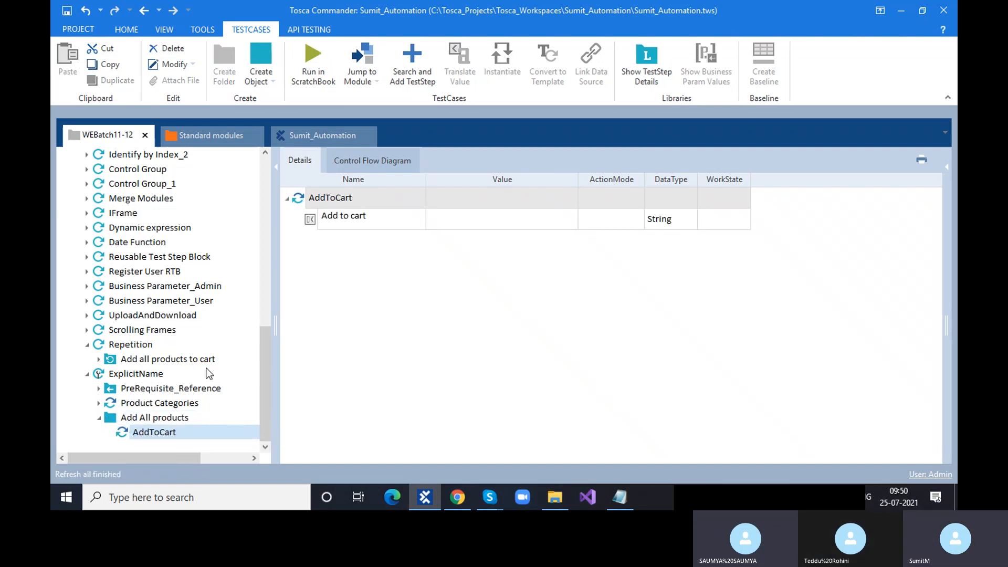
# - Rename the Add to cart test step value in the AddToCart step to #1
pyautogui.click(389, 222)
pyautogui.click(389, 222)
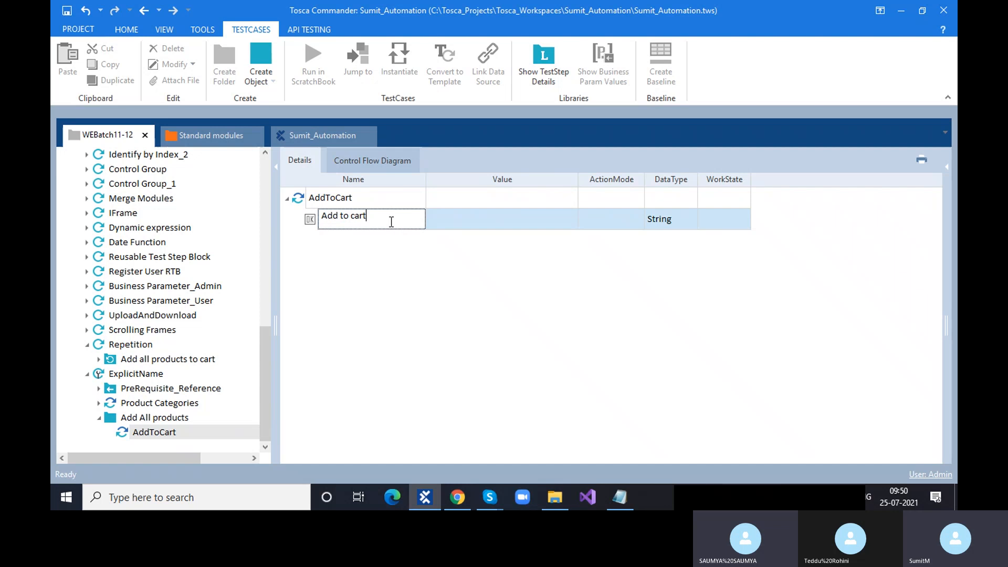
pyautogui.press('BackSpace')
pyautogui.press('BackSpace')
pyautogui.press('BackSpace')
pyautogui.press('BackSpace')
pyautogui.press('BackSpace')
pyautogui.press('BackSpace')
pyautogui.press('BackSpace')
pyautogui.press('BackSpace')
pyautogui.press('BackSpace')
pyautogui.press('BackSpace')
pyautogui.press('BackSpace')
pyautogui.write('#1')
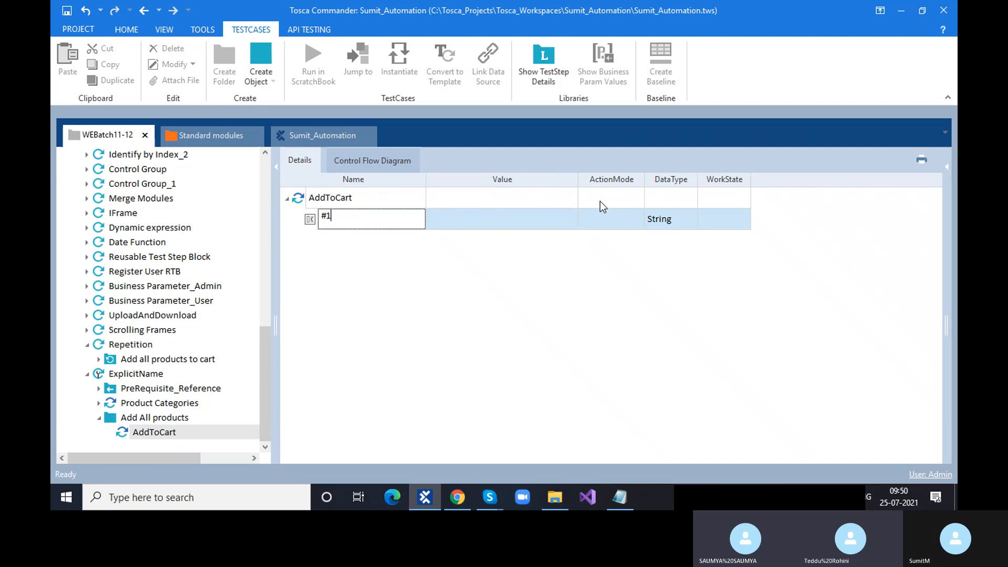
# - Set the value of #1 in the AddToCart test step to {CLICK}
pyautogui.click(521, 220)
pyautogui.click(521, 220)
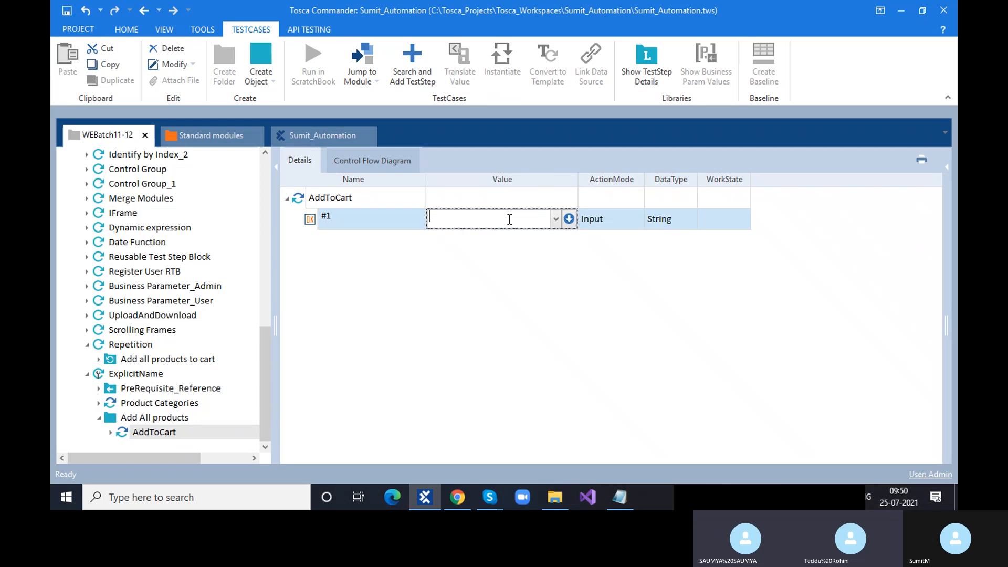
pyautogui.write('{CLICKck}')
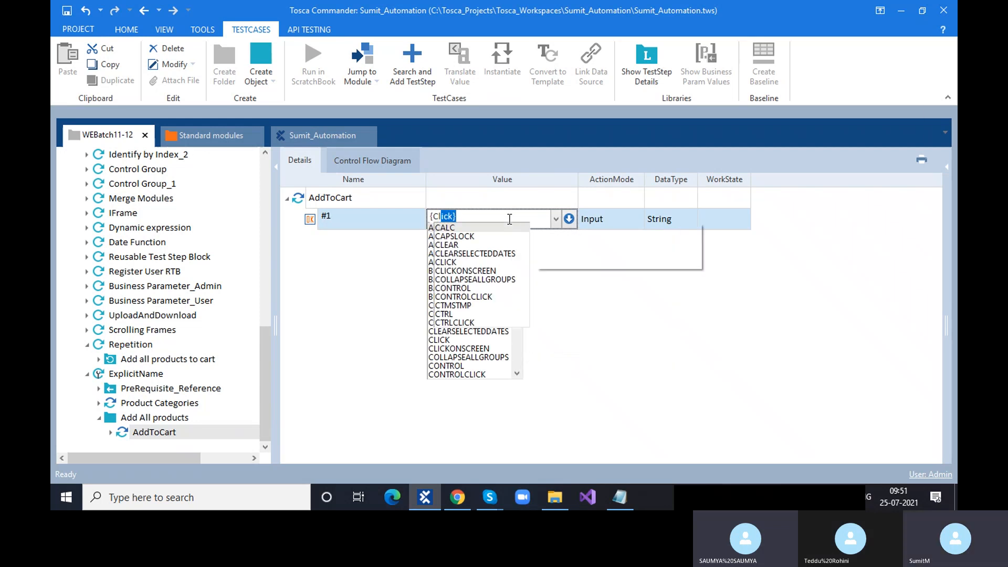
pyautogui.press('BackSpace')
pyautogui.press('BackSpace')
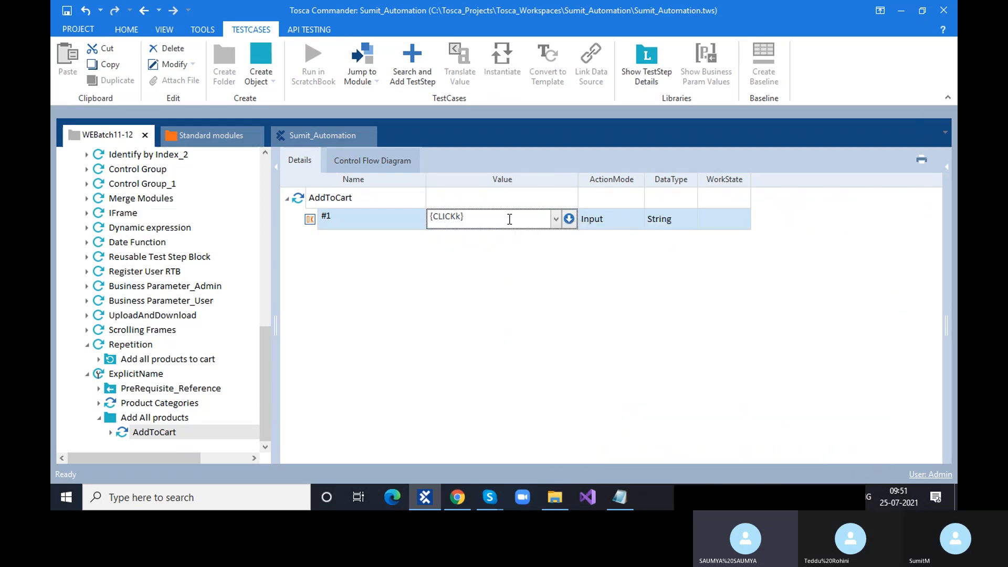
pyautogui.press('Return')
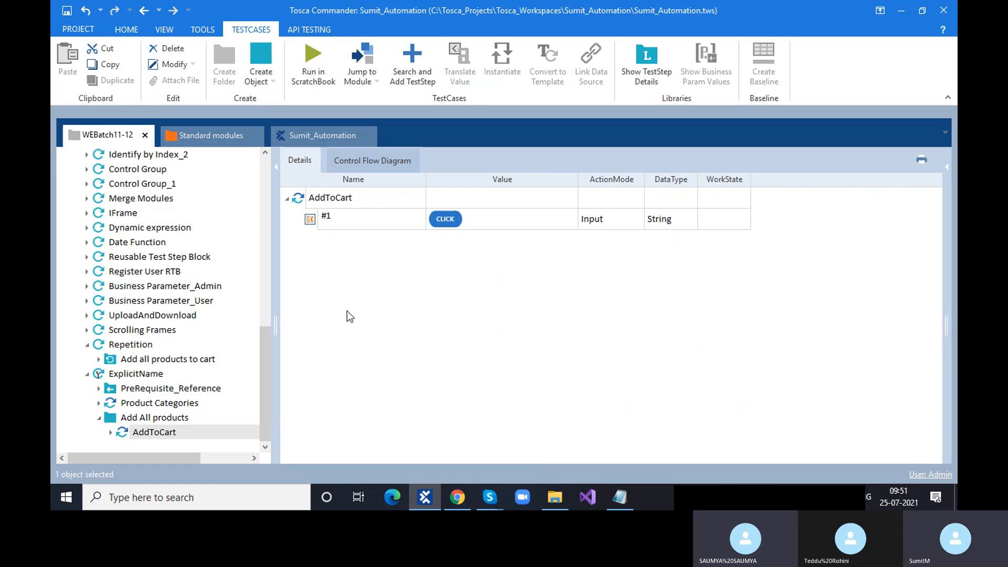
# - Copy the AddToCart test step and paste it twice into the Add All products folder
pyautogui.click(134, 434)
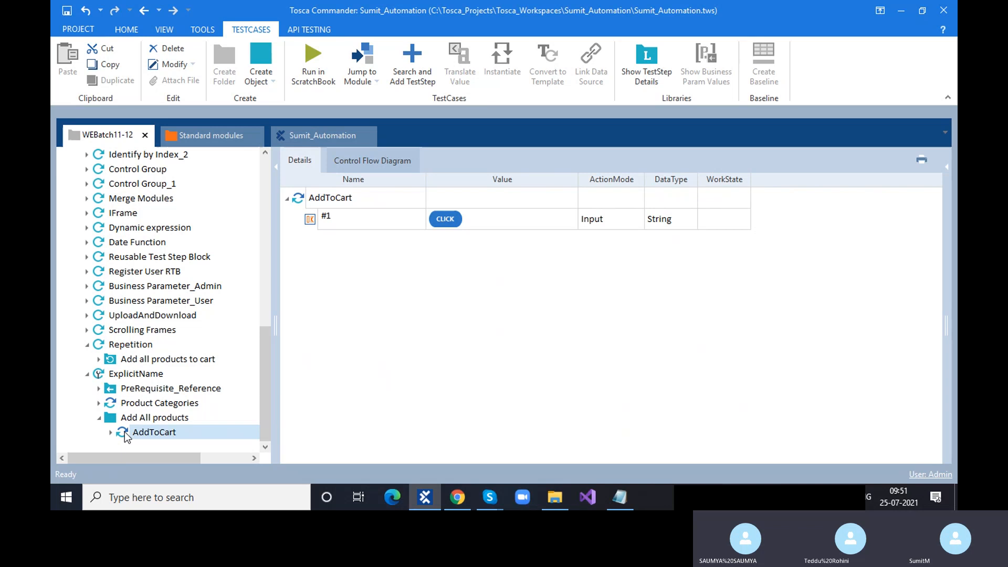
pyautogui.click(150, 419)
pyautogui.hotkey('ctrl', 'v')
pyautogui.hotkey('ctrl', 'v')
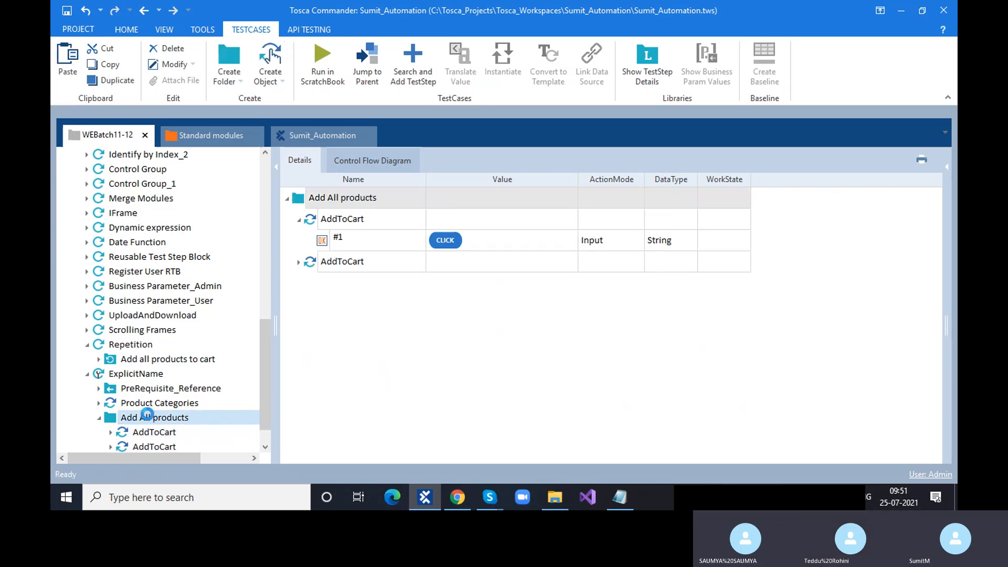
# - Expand the copied AddToCart test steps and rename the value in the second one to #2
pyautogui.click(298, 262)
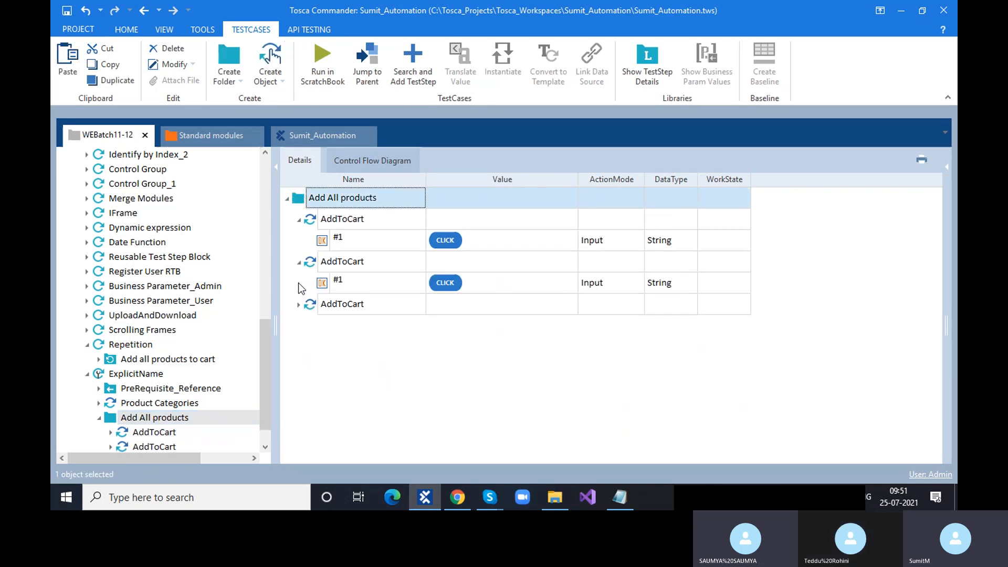
pyautogui.click(298, 307)
pyautogui.click(355, 278)
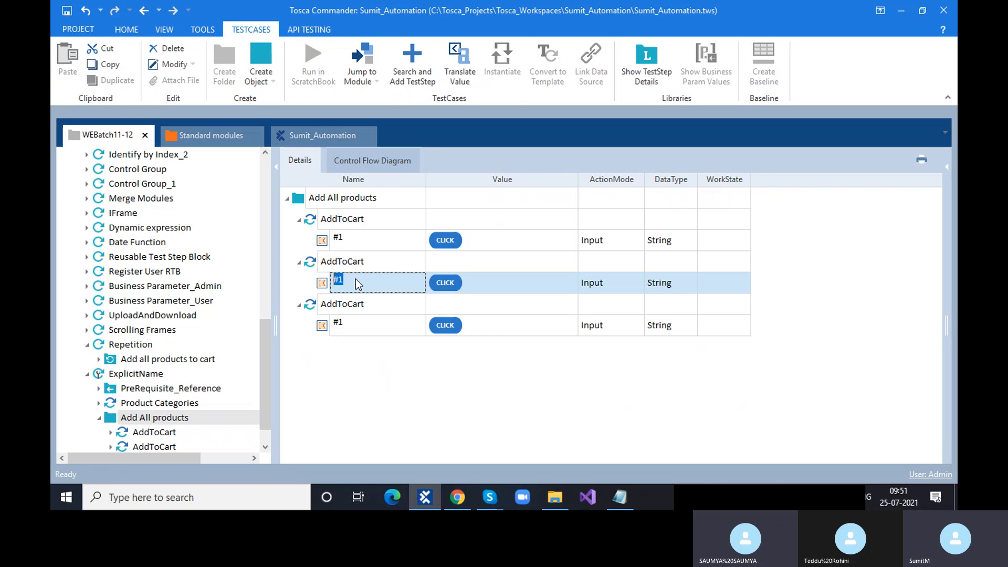
pyautogui.click(355, 279)
pyautogui.press('BackSpace')
pyautogui.write('2')
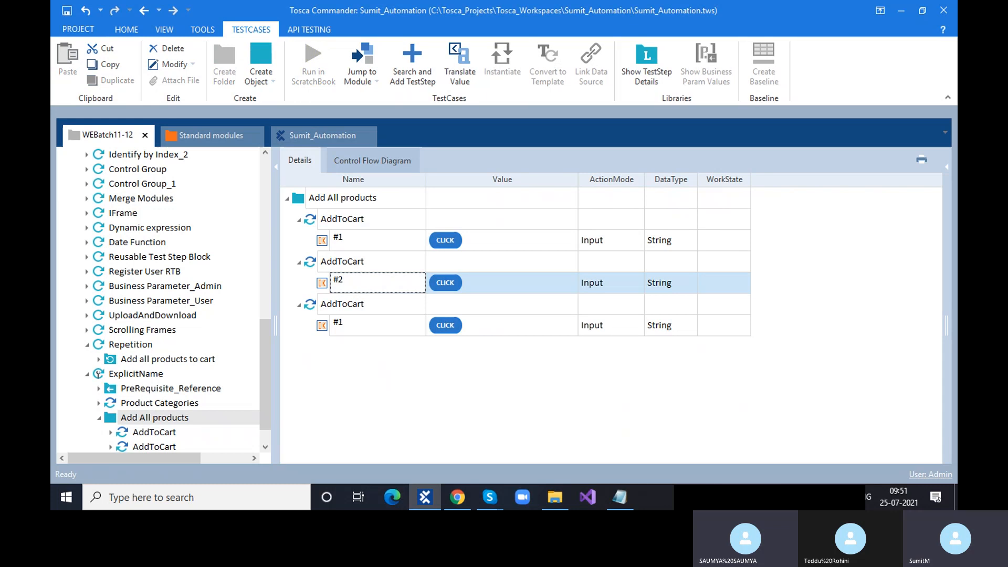
# - Rename the value in the third AddToCart test step to #3
pyautogui.click(366, 326)
pyautogui.click(366, 324)
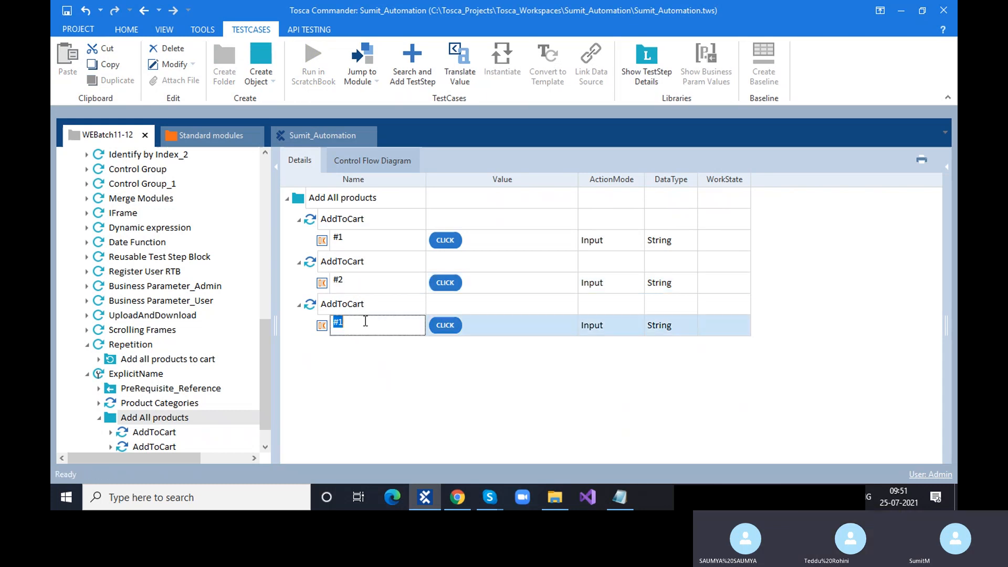
pyautogui.click(368, 321)
pyautogui.press('BackSpace')
pyautogui.write('3')
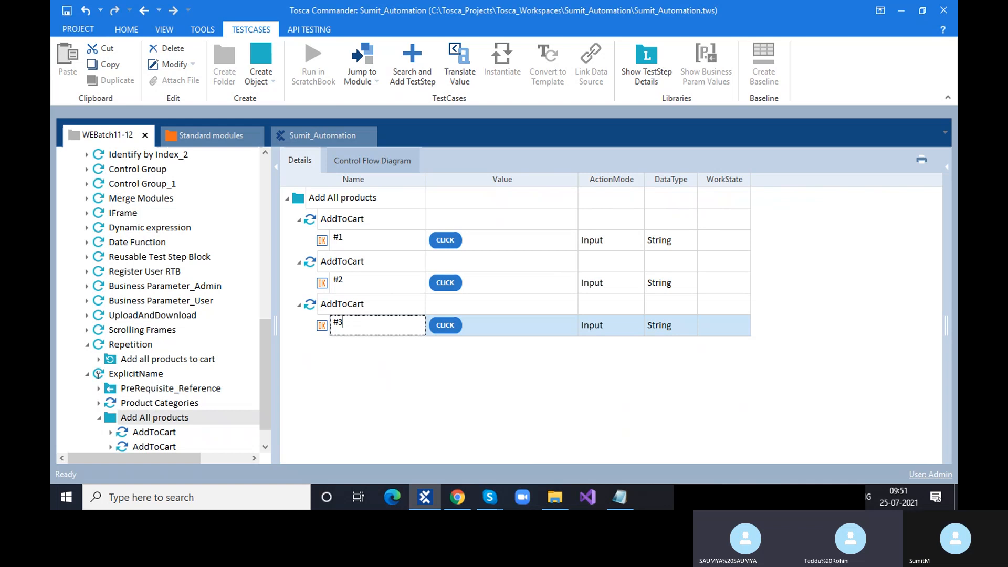
pyautogui.click(384, 387)
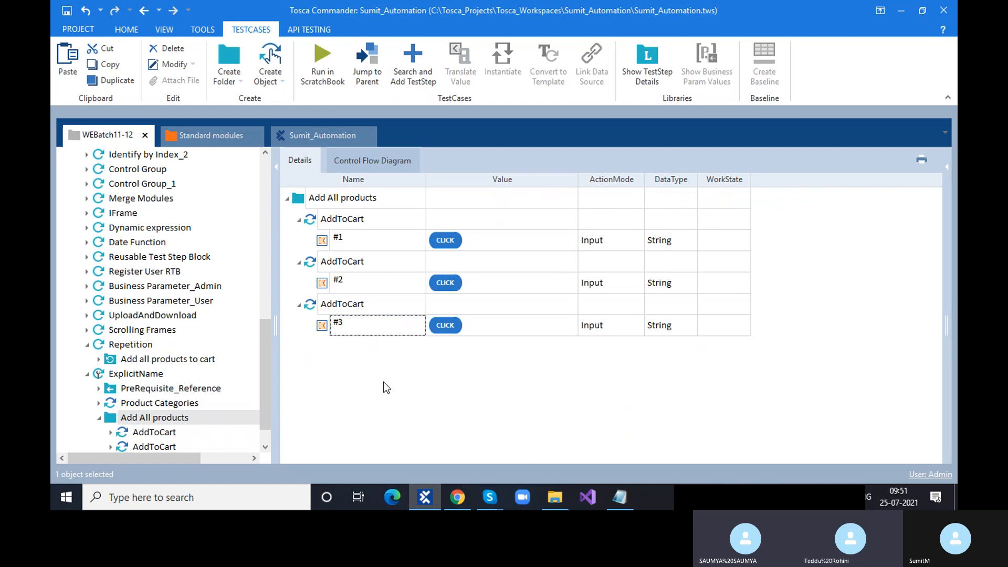
# - Delete the Add All products folder from the ExplicitName test case and create a new folder in that test case
pyautogui.click(487, 241)
pyautogui.click(487, 239)
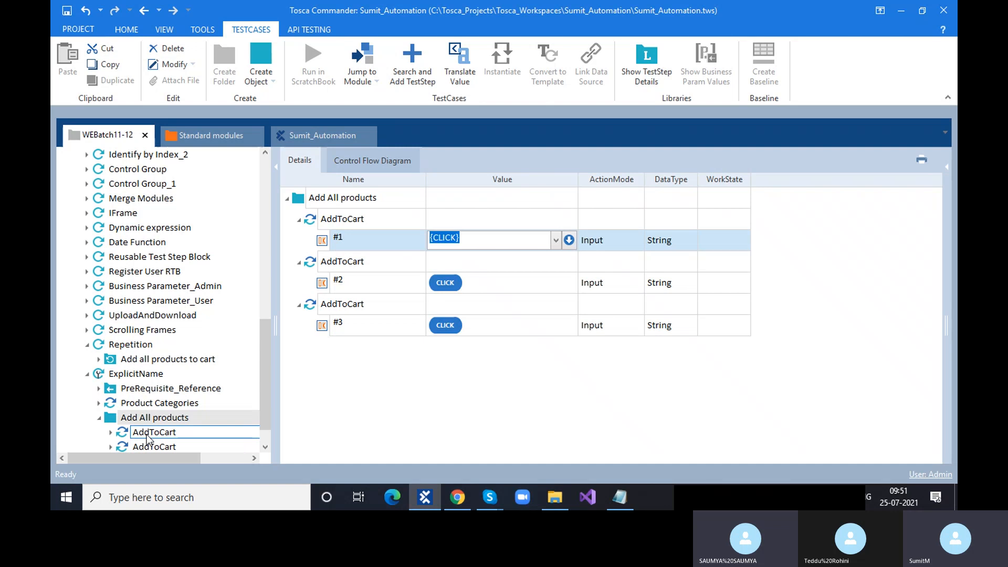
pyautogui.click(112, 420)
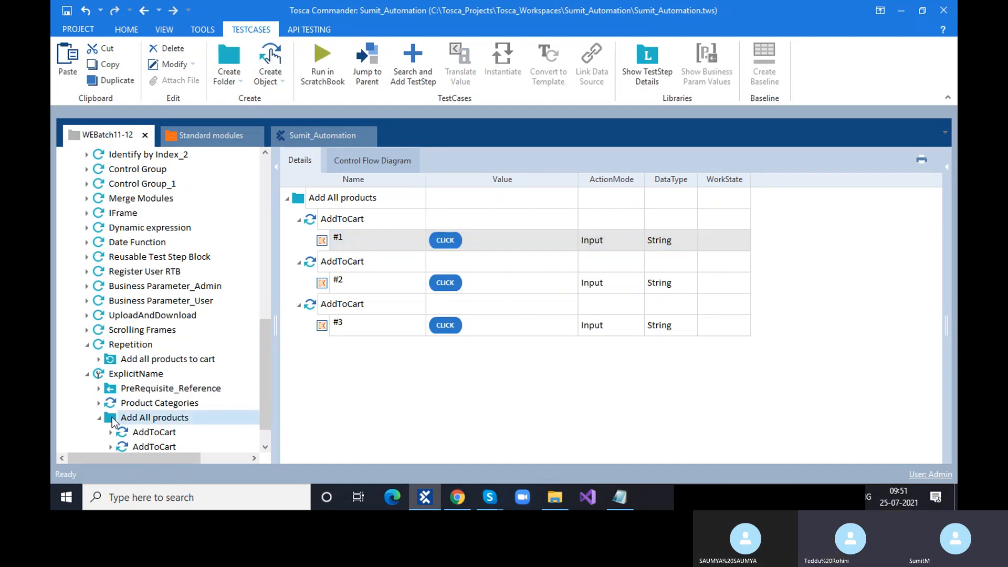
pyautogui.press('Delete')
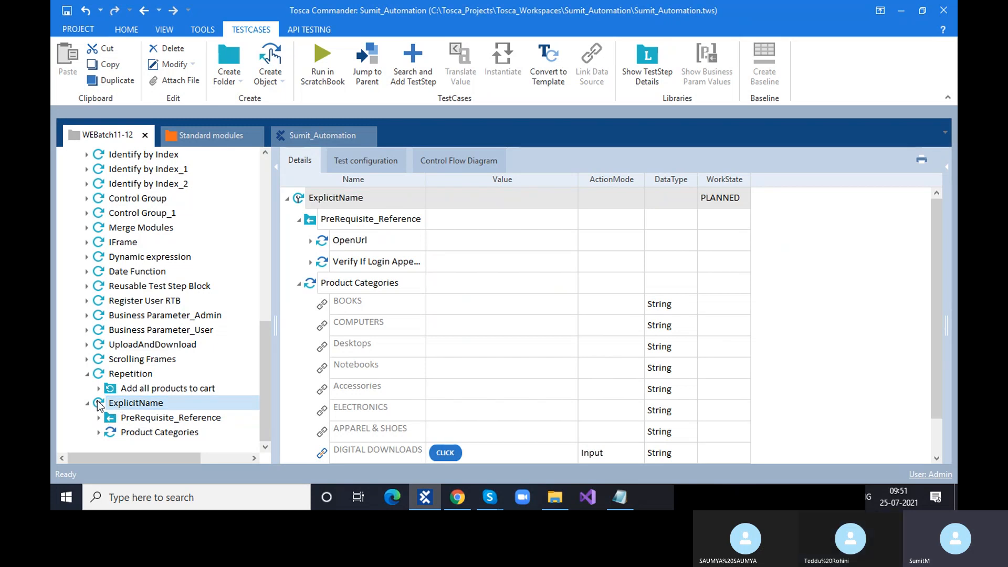
pyautogui.rightClick(99, 404)
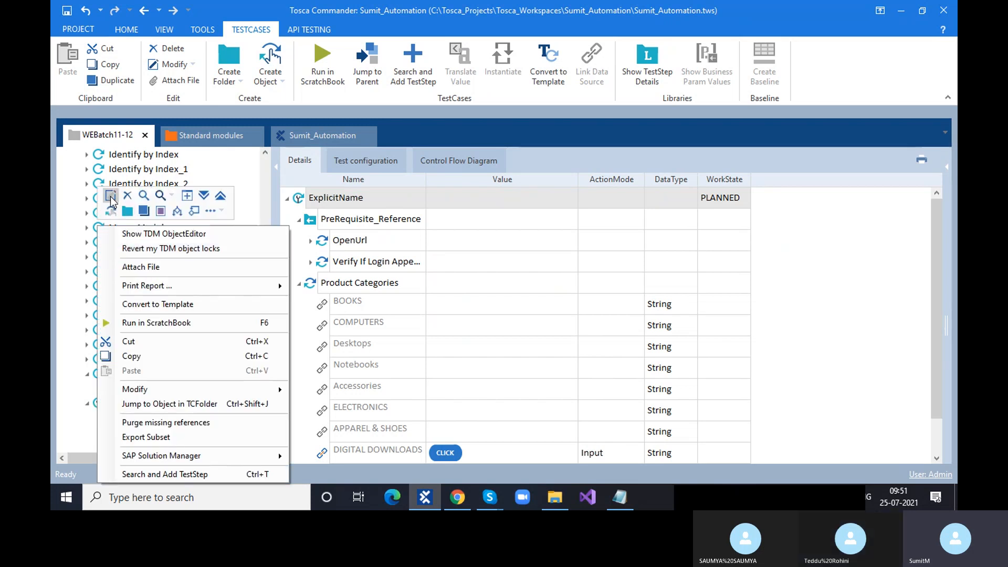
pyautogui.click(128, 211)
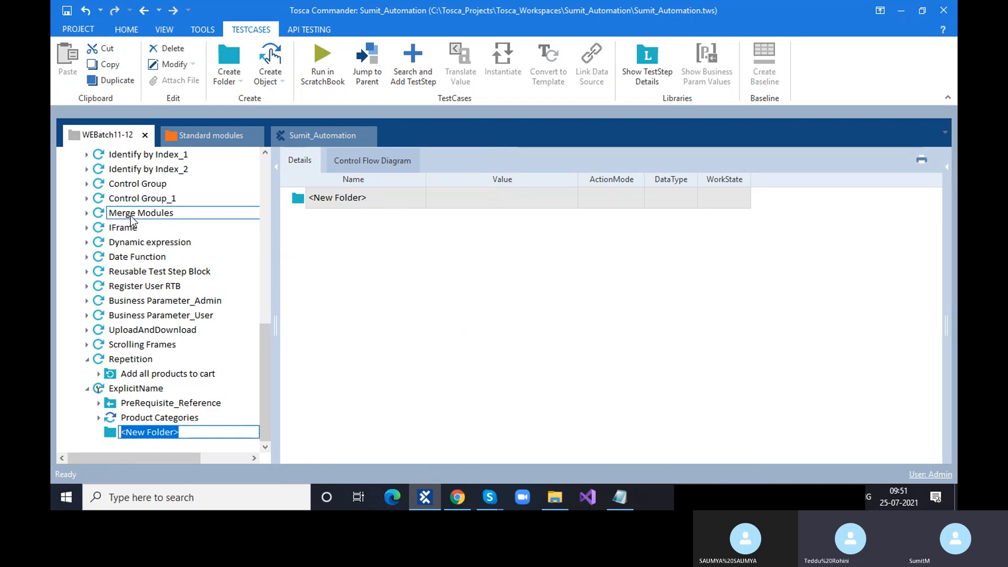
# - Examine the Digital downloads page in Chrome, and back in Tosca Commander inspect the Add all products to cart folder and the Product Categories step
pyautogui.click(458, 497)
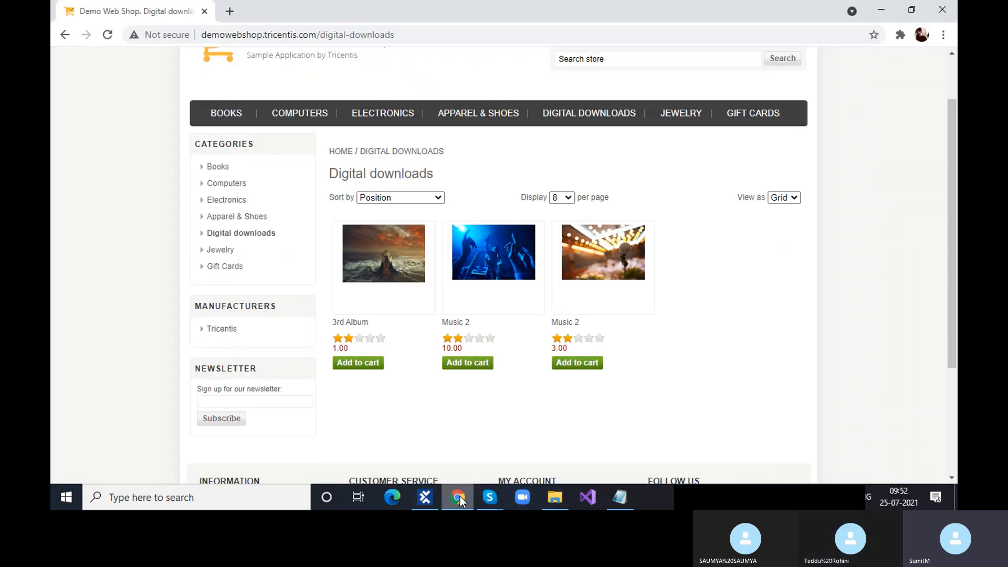
pyautogui.scroll(2, 278, 204)
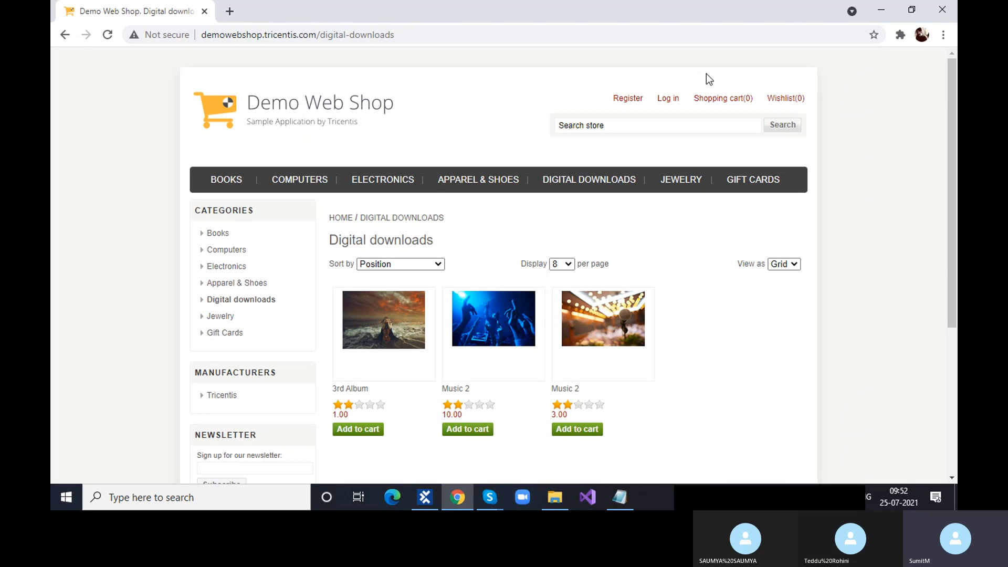
pyautogui.click(614, 187)
pyautogui.click(435, 505)
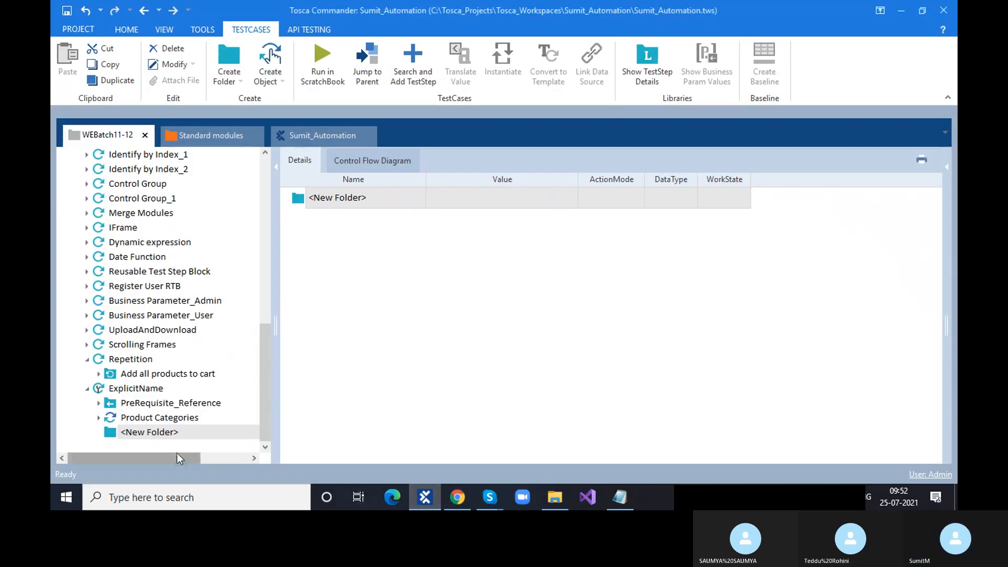
pyautogui.click(125, 390)
pyautogui.click(131, 374)
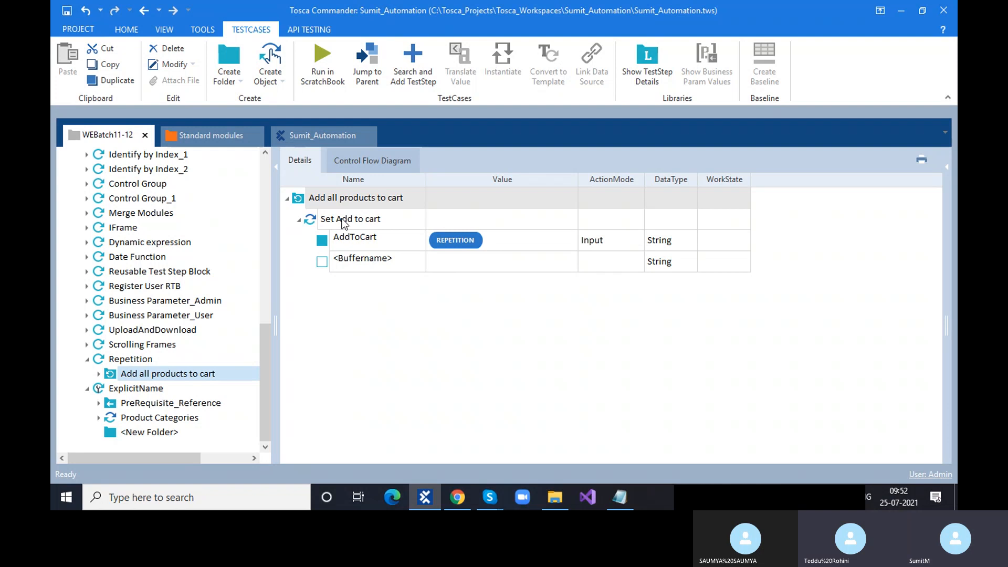
pyautogui.click(131, 430)
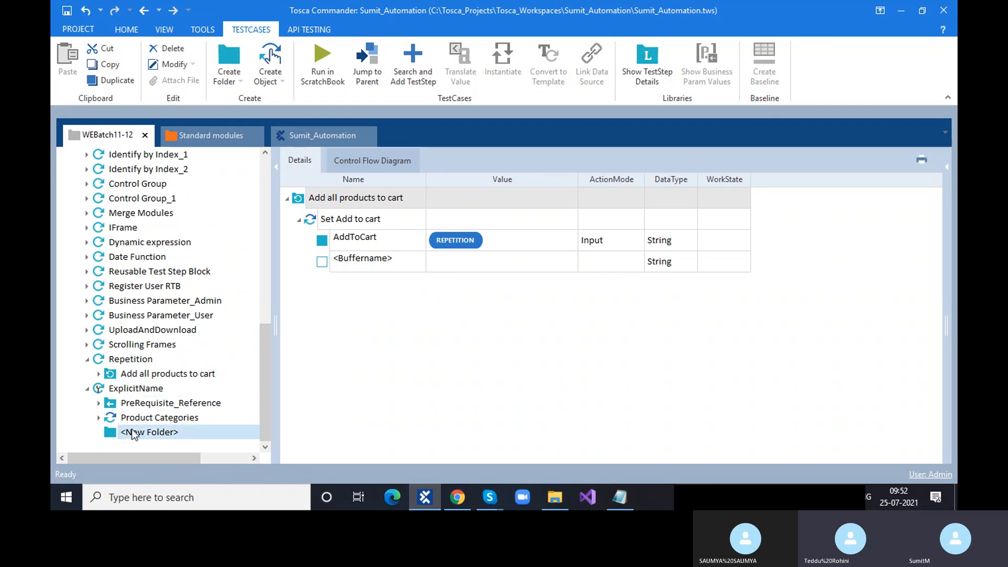
pyautogui.click(146, 418)
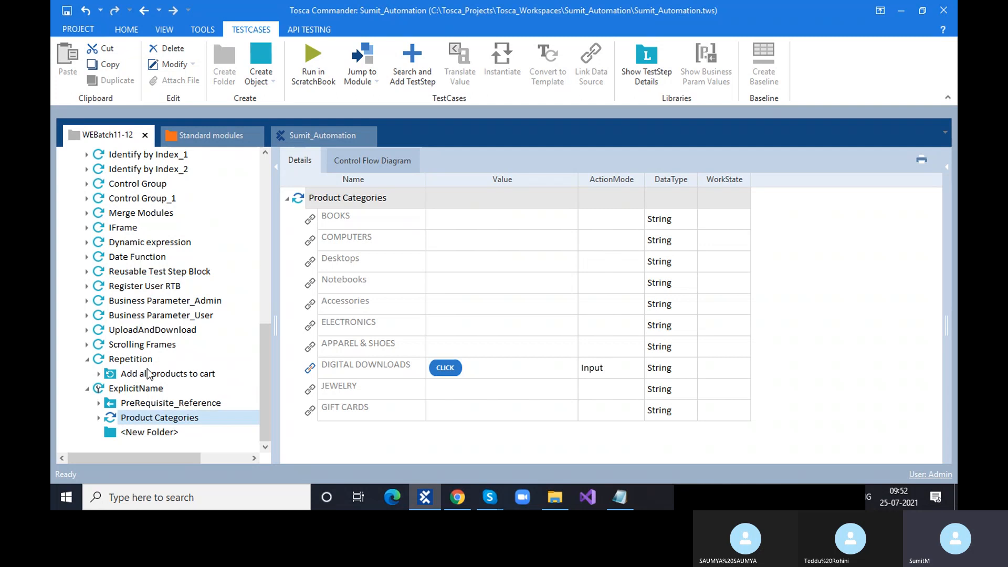
# - Rename the new folder in the ExplicitName test case to Add To cart
pyautogui.doubleClick(192, 432)
pyautogui.click(193, 431)
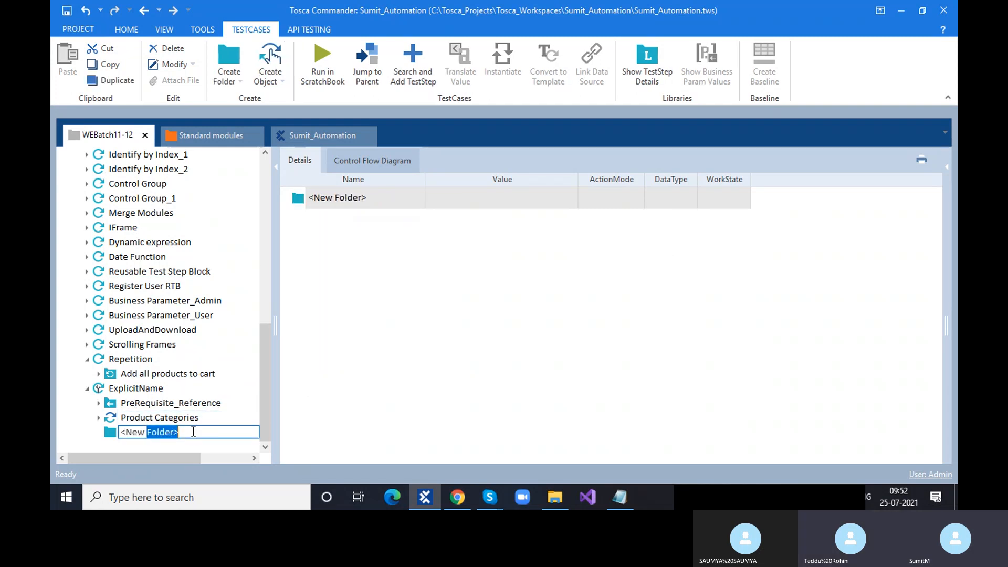
pyautogui.press('BackSpace')
pyautogui.press('BackSpace')
pyautogui.press('BackSpace')
pyautogui.press('BackSpace')
pyautogui.press('BackSpace')
pyautogui.press('BackSpace')
pyautogui.press('BackSpace')
pyautogui.press('BackSpace')
pyautogui.press('BackSpace')
pyautogui.press('BackSpace')
pyautogui.press('BackSpace')
pyautogui.press('BackSpace')
pyautogui.write('A')
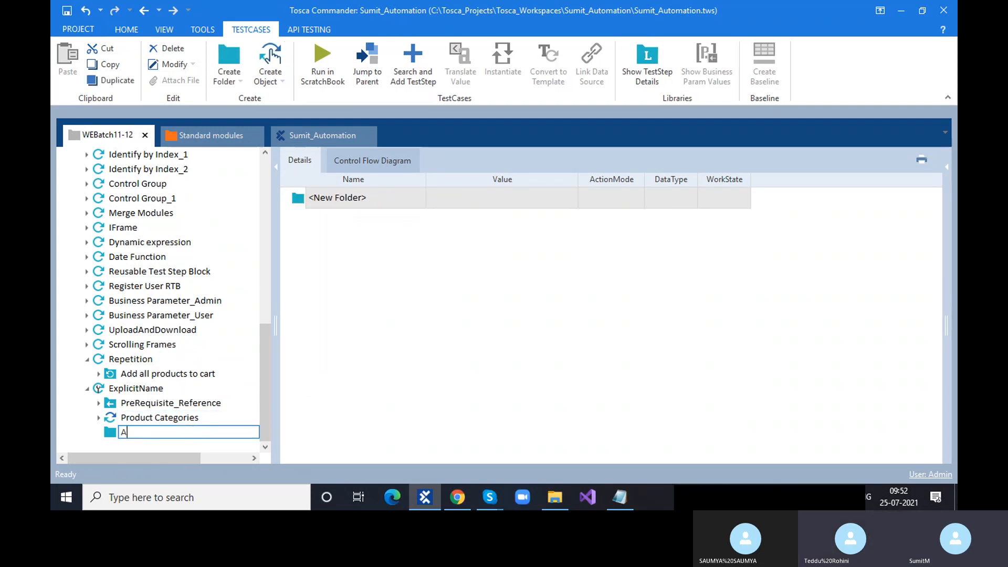
pyautogui.write('dd To cart')
pyautogui.click(351, 422)
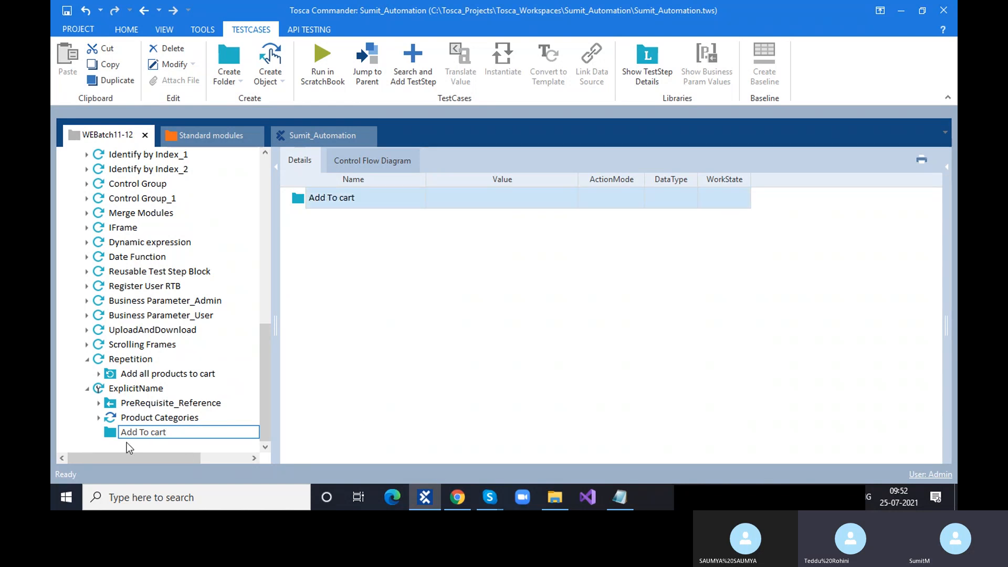
# - Set the Repetition property of the Add To cart folder to 3
pyautogui.click(118, 433)
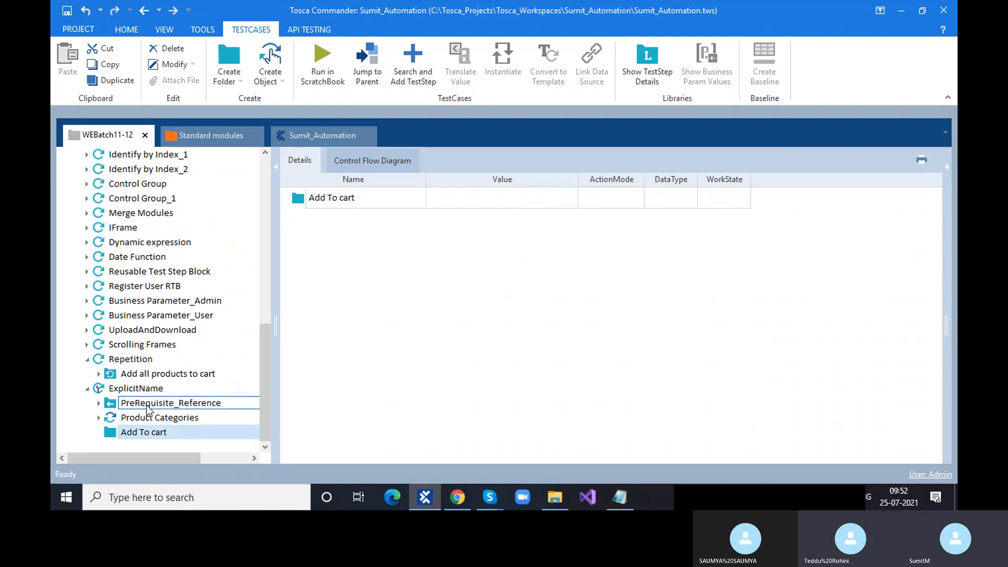
pyautogui.click(123, 434)
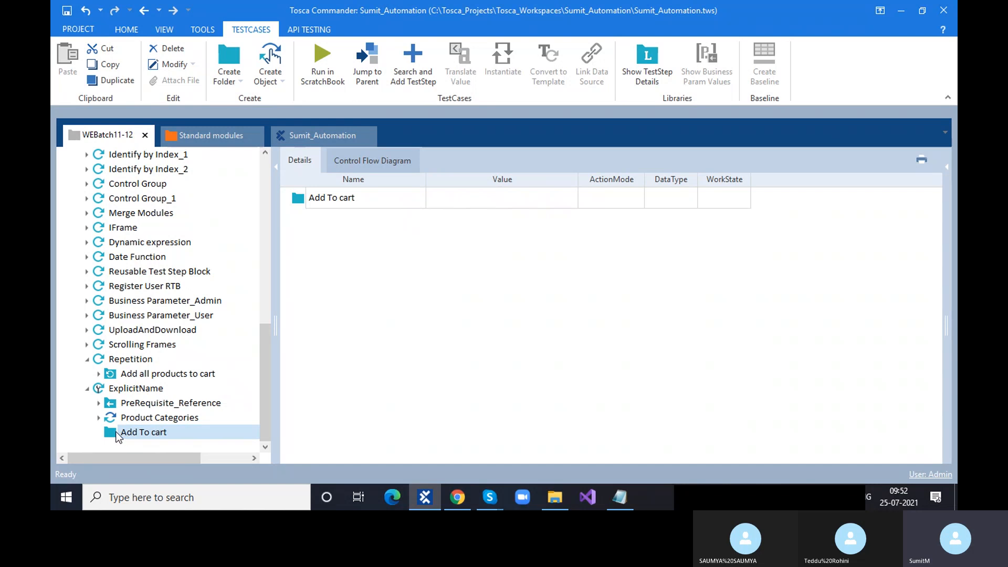
pyautogui.click(946, 168)
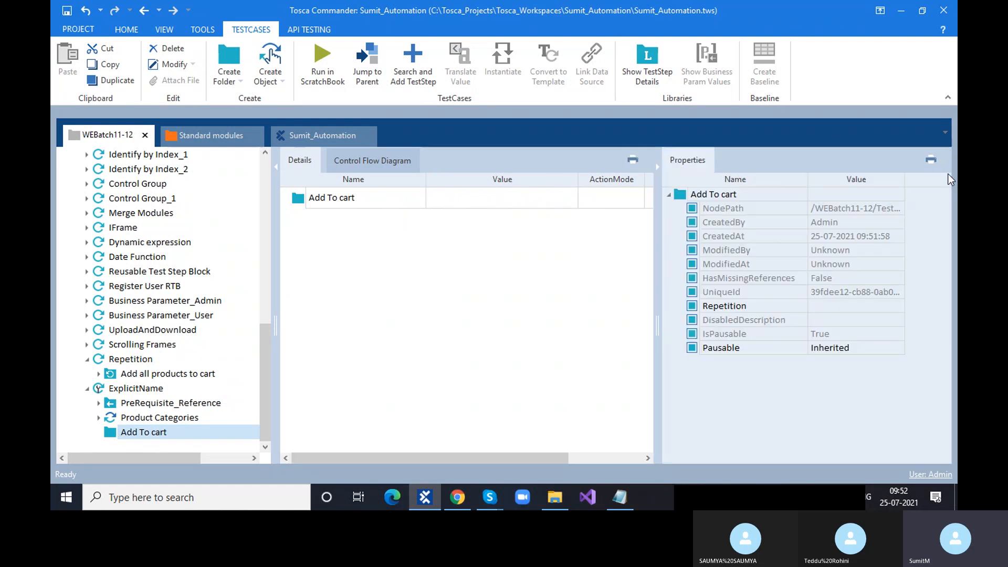
pyautogui.click(827, 307)
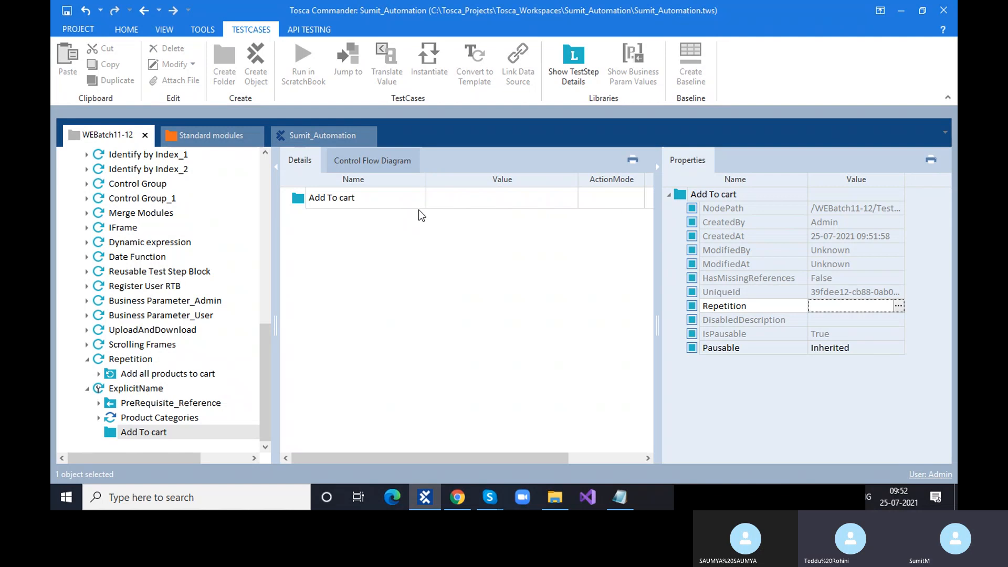
pyautogui.click(302, 204)
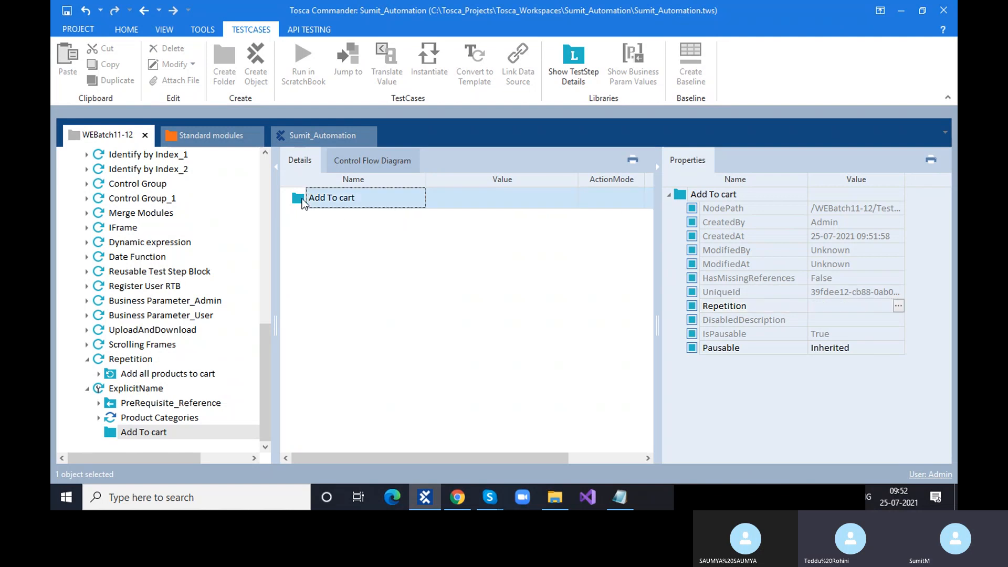
pyautogui.click(822, 307)
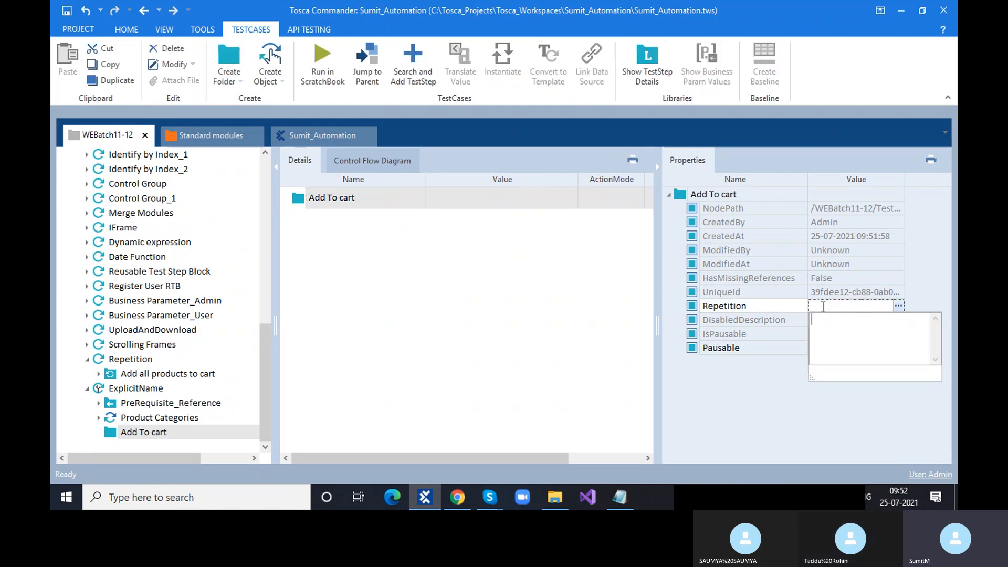
pyautogui.write('3')
pyautogui.click(387, 296)
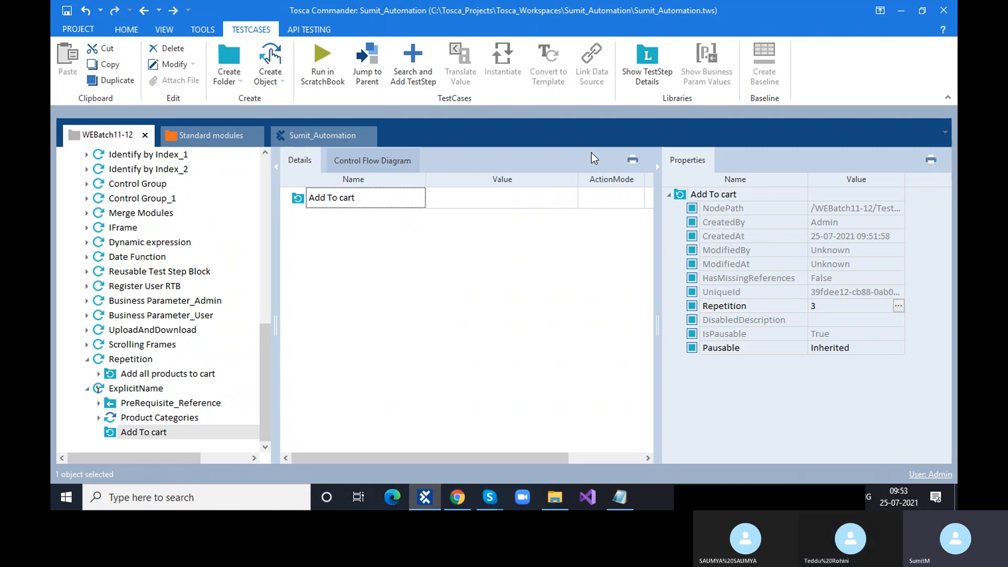
pyautogui.click(656, 166)
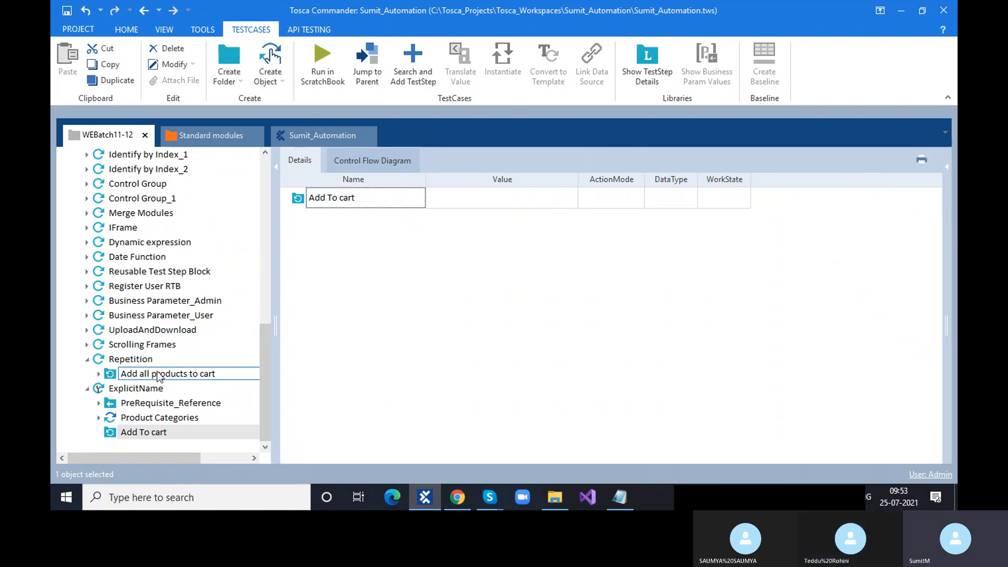
# - Add the AddToCart module from the Product Categories modules folder as a test step in the Add To cart folder
pyautogui.scroll(7, 249, 341)
pyautogui.scroll(1, 248, 348)
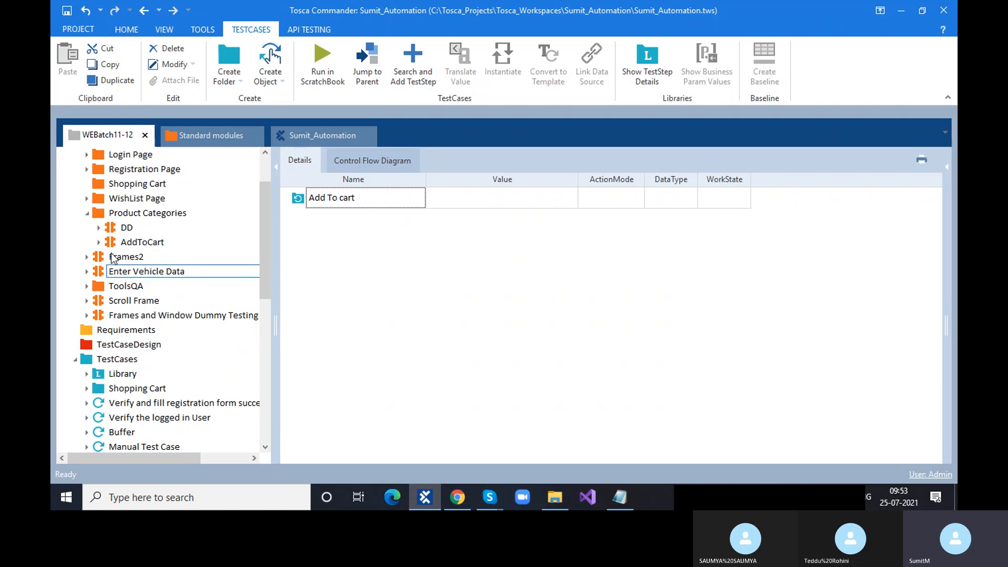
pyautogui.moveTo(113, 245); pyautogui.dragTo(295, 197)
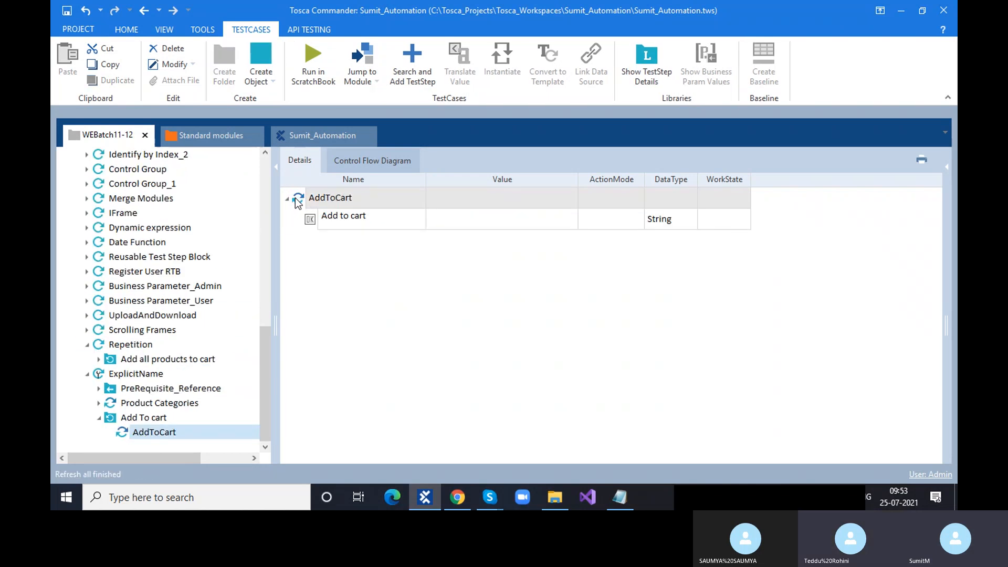
# - Set the value of Add to cart in the AddToCart test step to {Click}
pyautogui.click(137, 419)
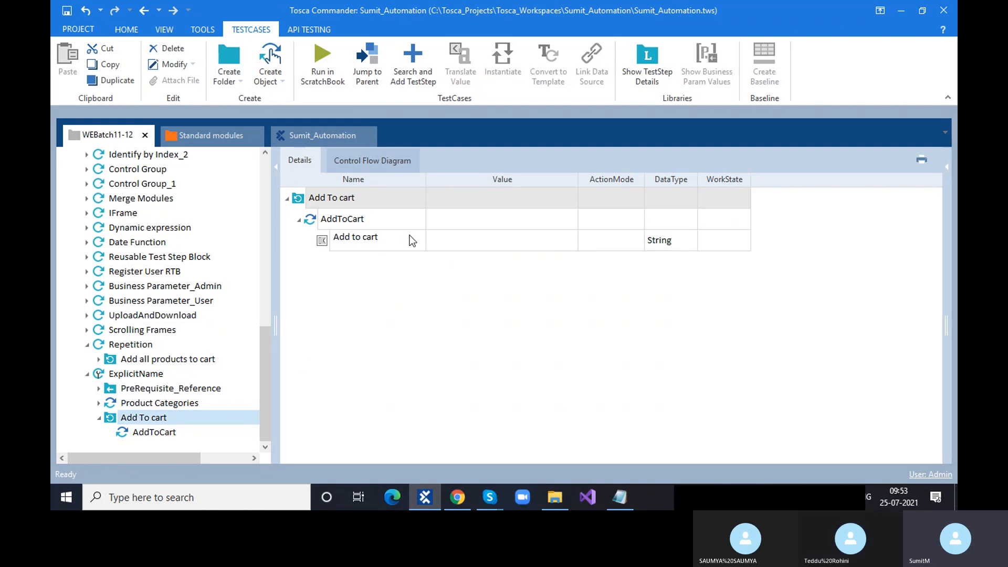
pyautogui.click(465, 238)
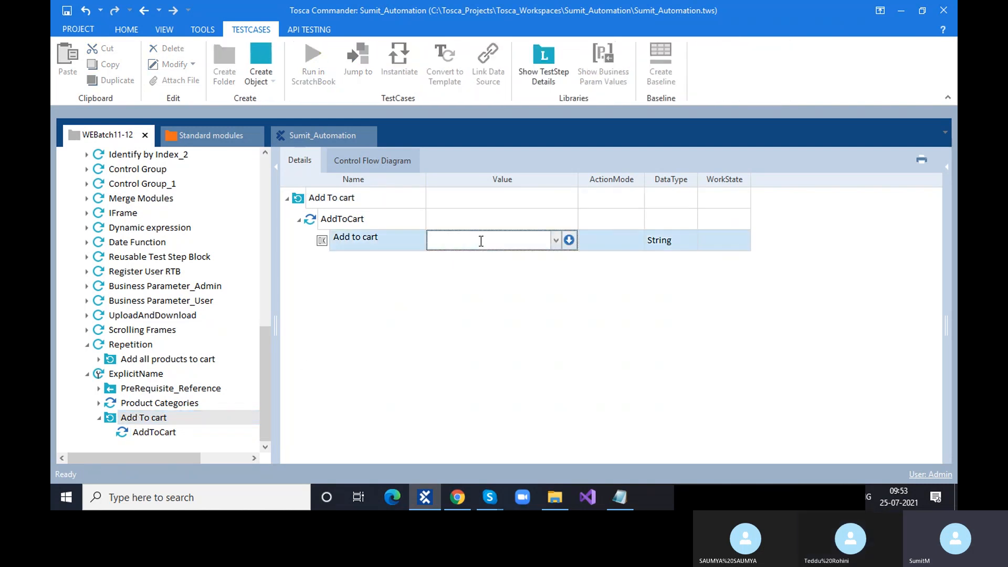
pyautogui.write('{Click')
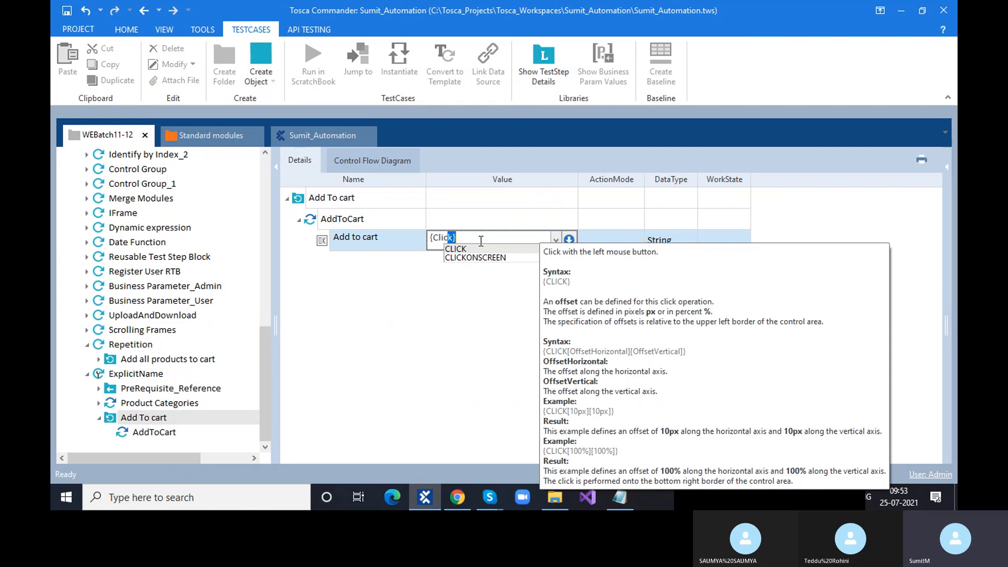
pyautogui.press('Return')
pyautogui.press('Delete')
pyautogui.press('Delete')
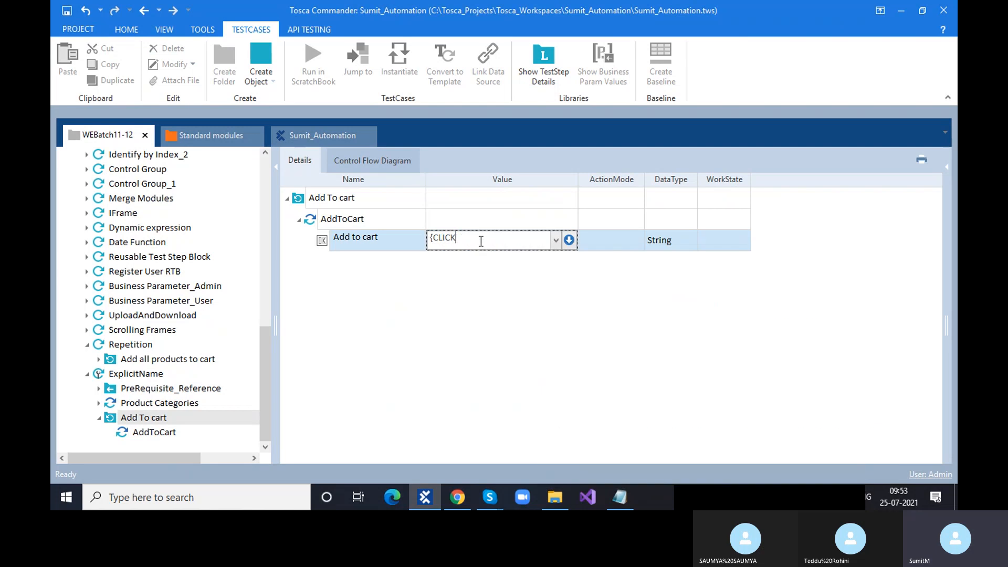
pyautogui.write('}')
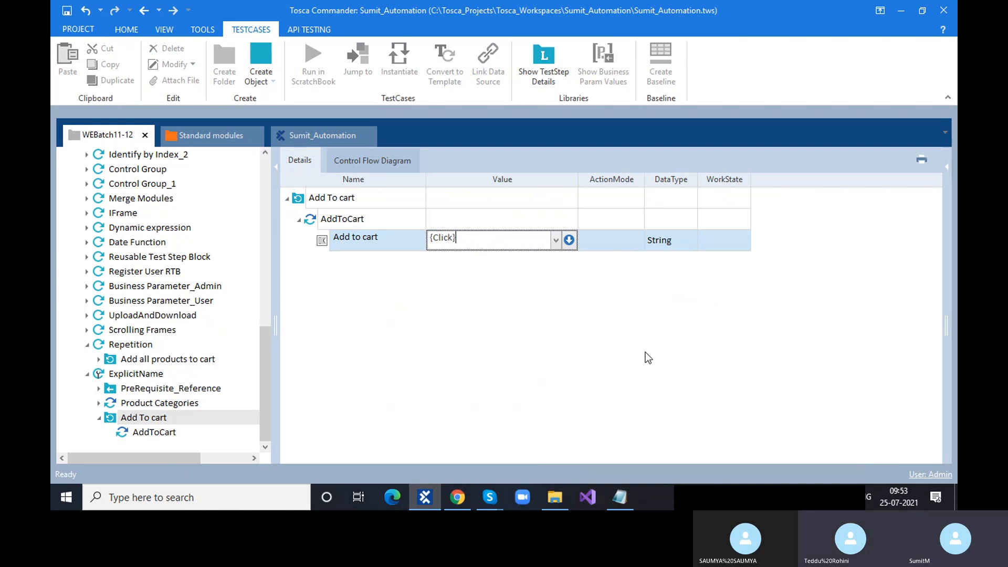
# - Rename the Add to cart value in the AddToCart test step to #{Repetition}
pyautogui.click(397, 236)
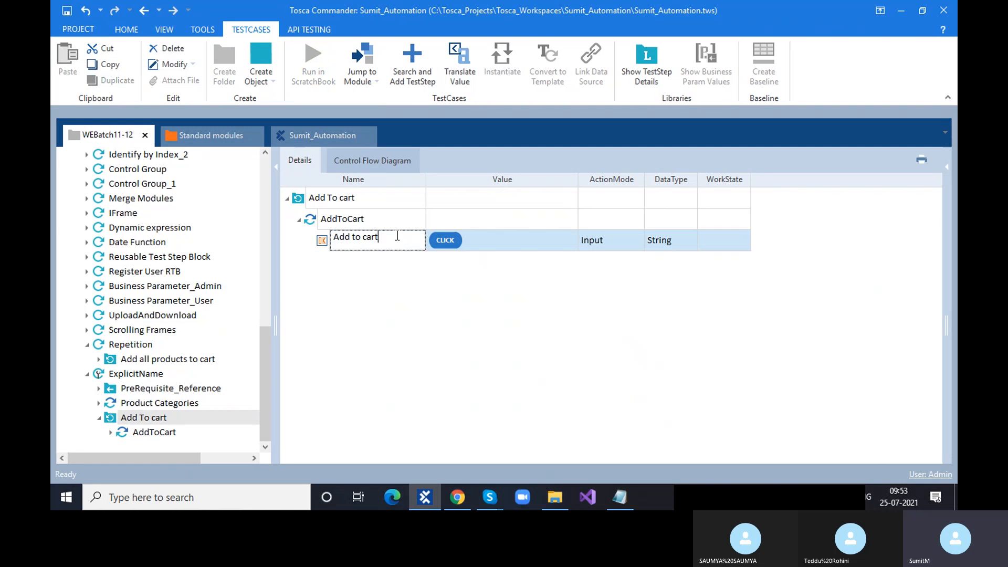
pyautogui.press('BackSpace')
pyautogui.press('BackSpace')
pyautogui.press('BackSpace')
pyautogui.press('BackSpace')
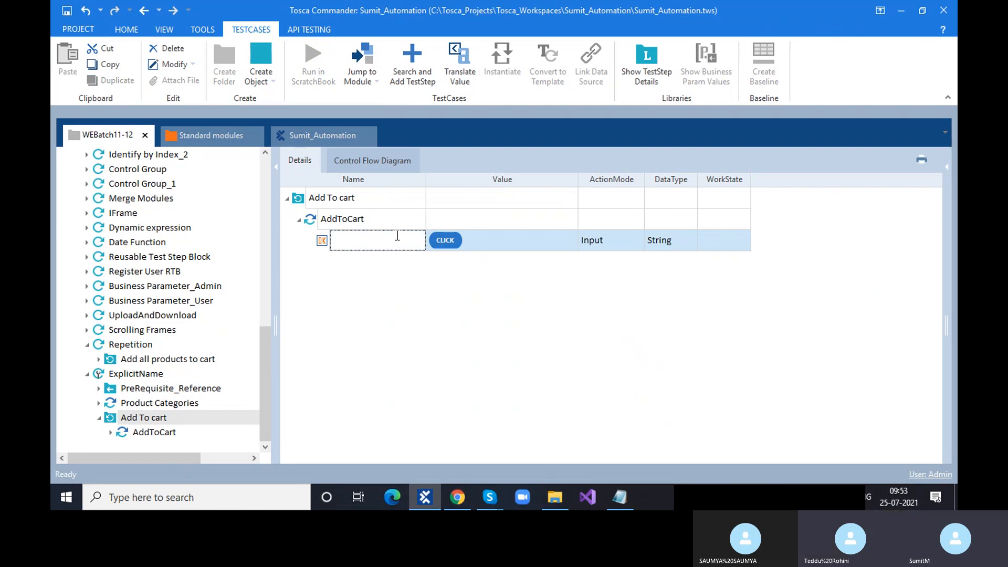
pyautogui.write('#1')
pyautogui.press('BackSpace')
pyautogui.write('2')
pyautogui.press('BackSpace')
pyautogui.write('Repetition}')
pyautogui.click(371, 272)
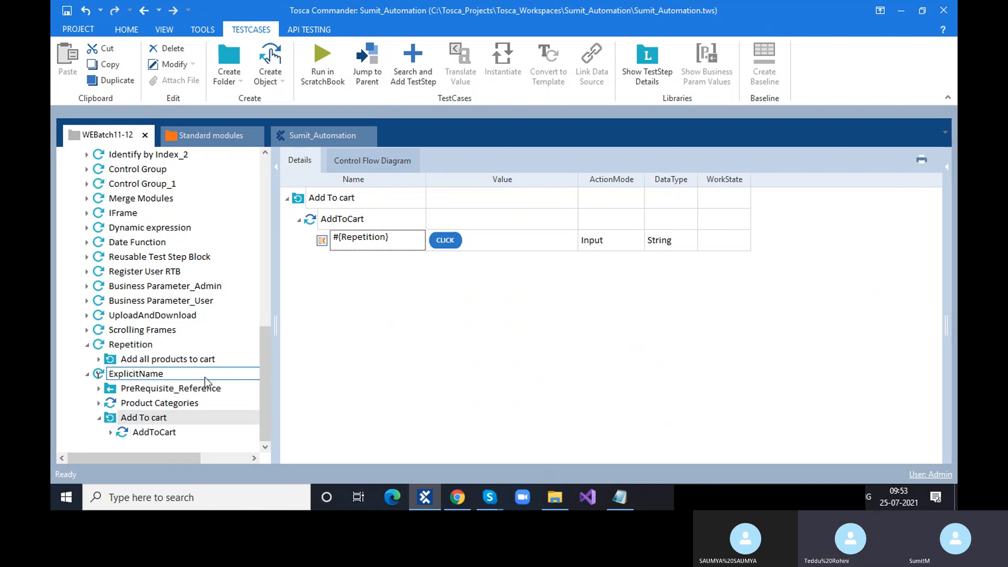
# - Close the open Demo Web Shop browser and run the ExplicitName test case in the ScratchBook, adding the three digital downloads to the cart
pyautogui.click(459, 498)
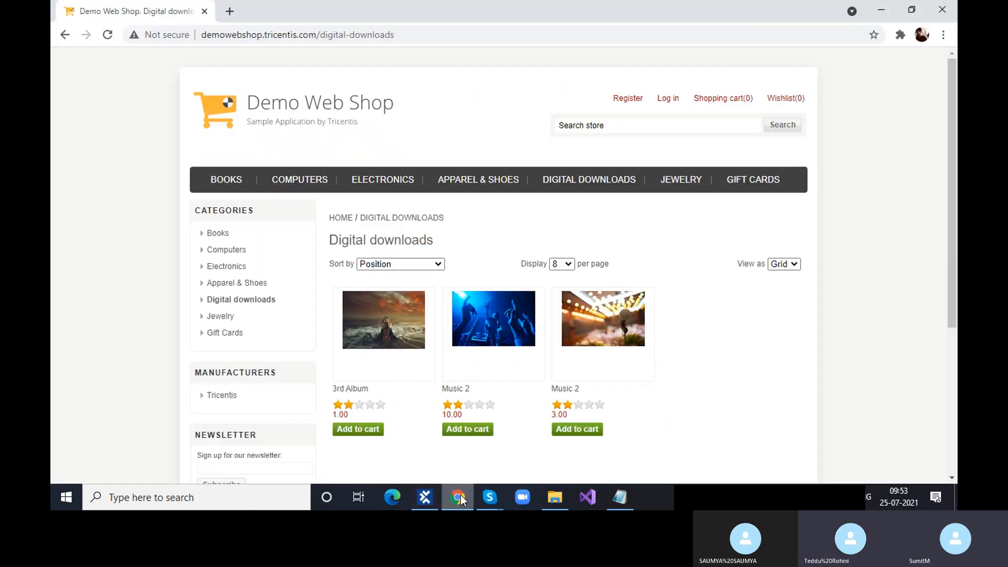
pyautogui.click(944, 18)
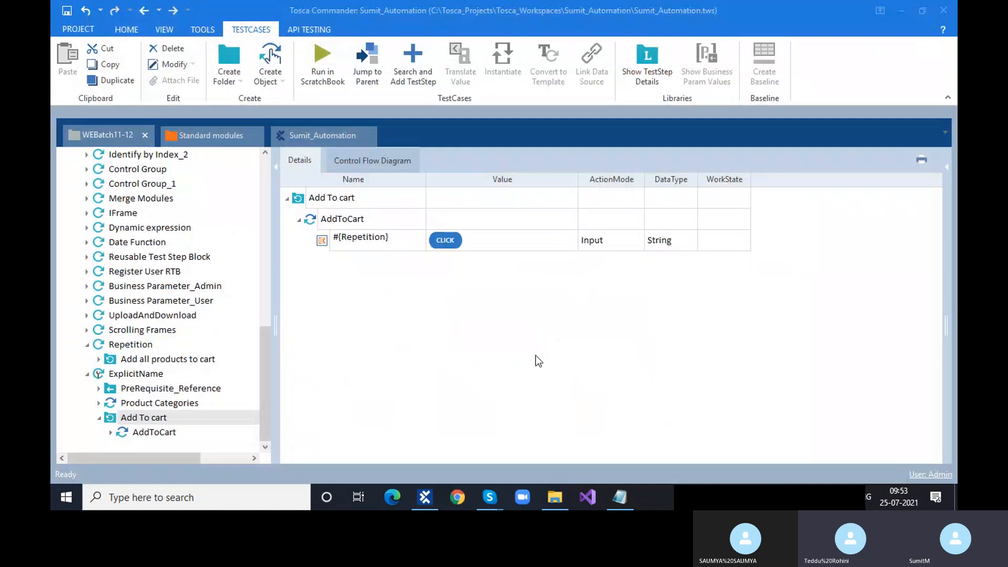
pyautogui.click(151, 374)
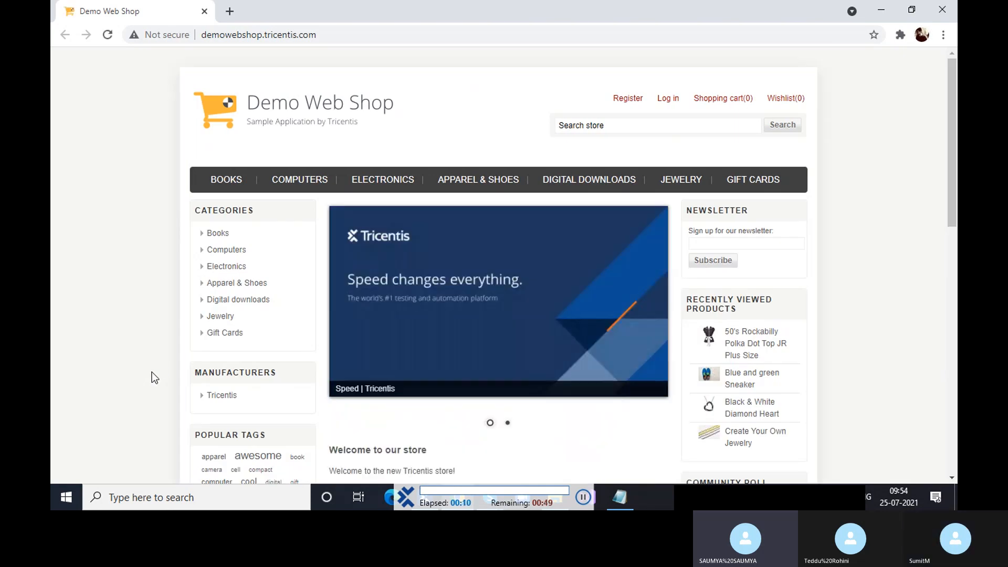
pyautogui.click(591, 182)
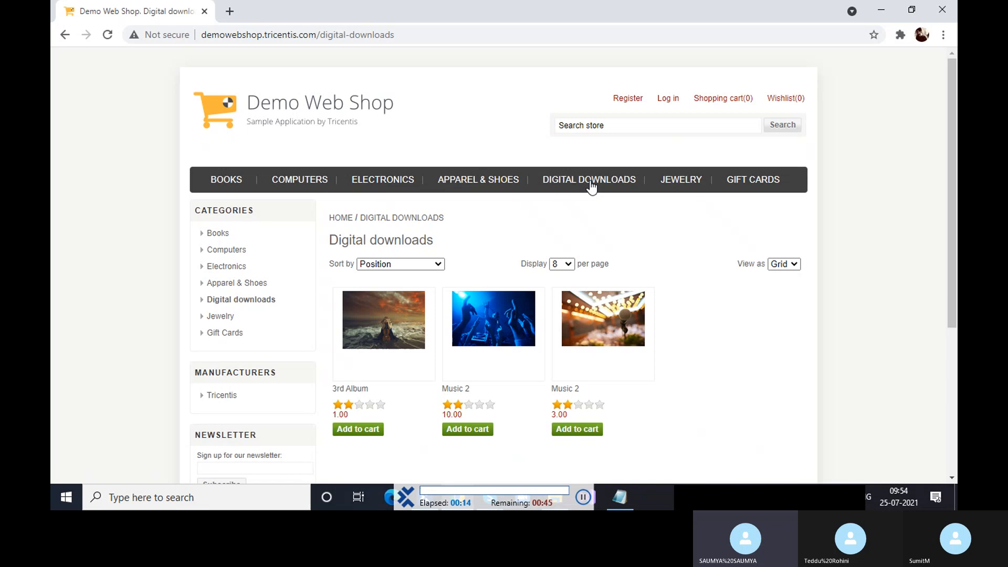
pyautogui.scroll(-3, 590, 185)
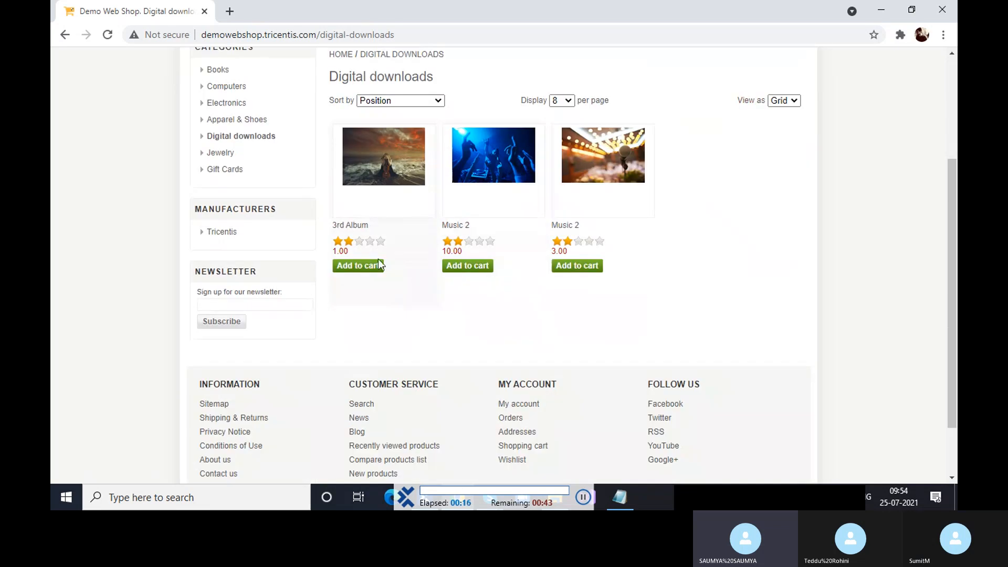
pyautogui.click(358, 266)
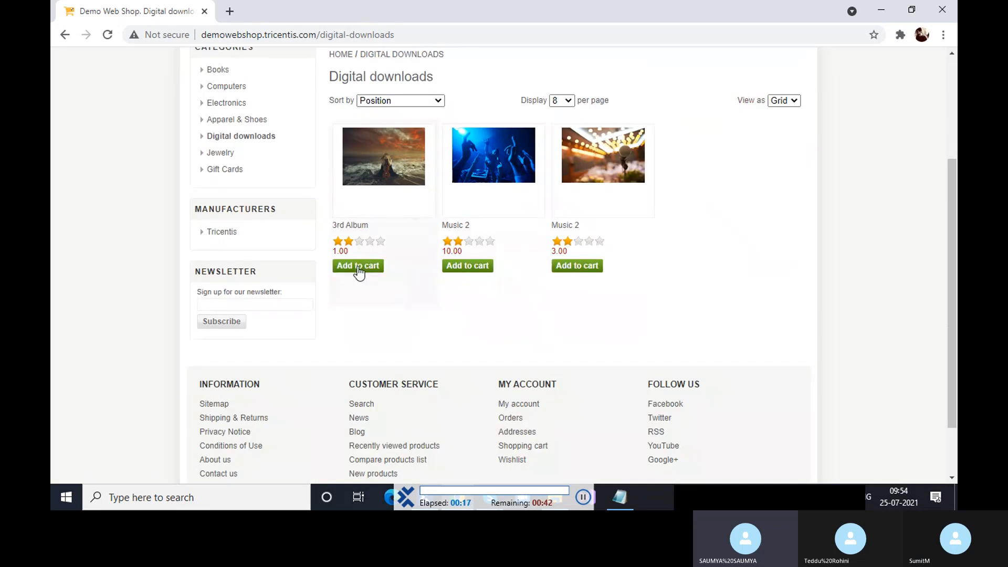
pyautogui.click(467, 266)
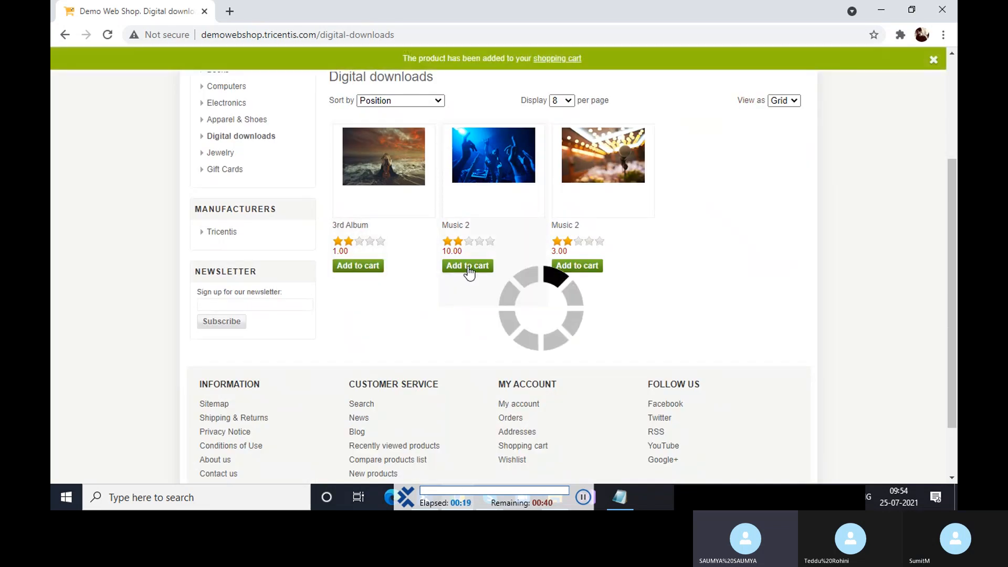
pyautogui.click(577, 266)
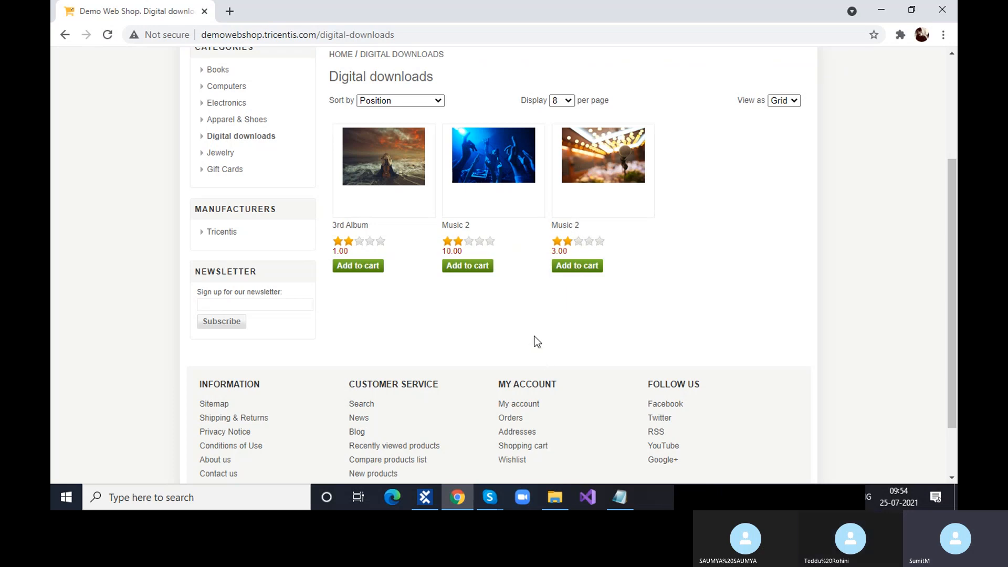
# - Check the shop's cart counter, switch to Tosca Commander, inspect the Add To cart repetitions in the ScratchBook and close it
pyautogui.scroll(3, 530, 344)
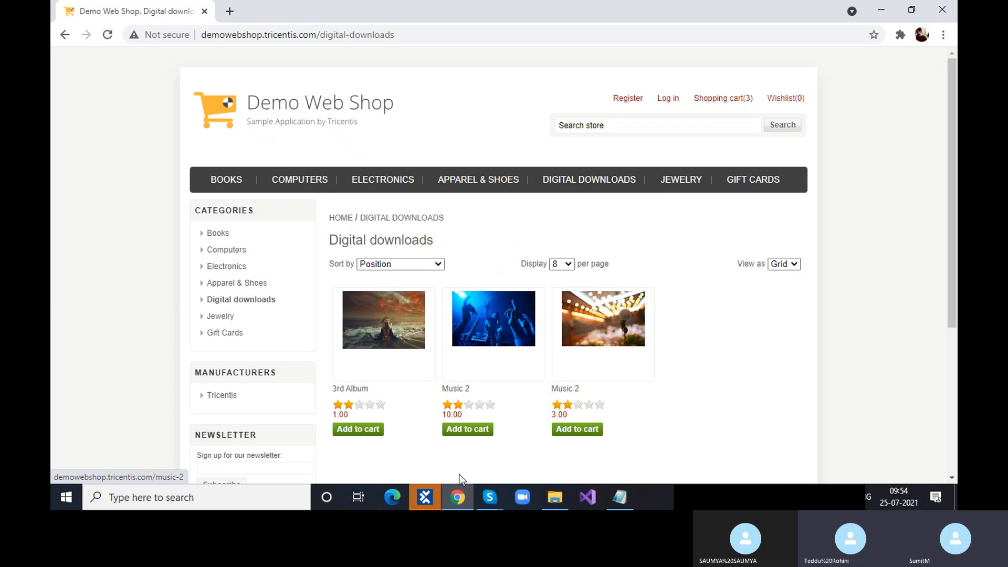
pyautogui.click(425, 496)
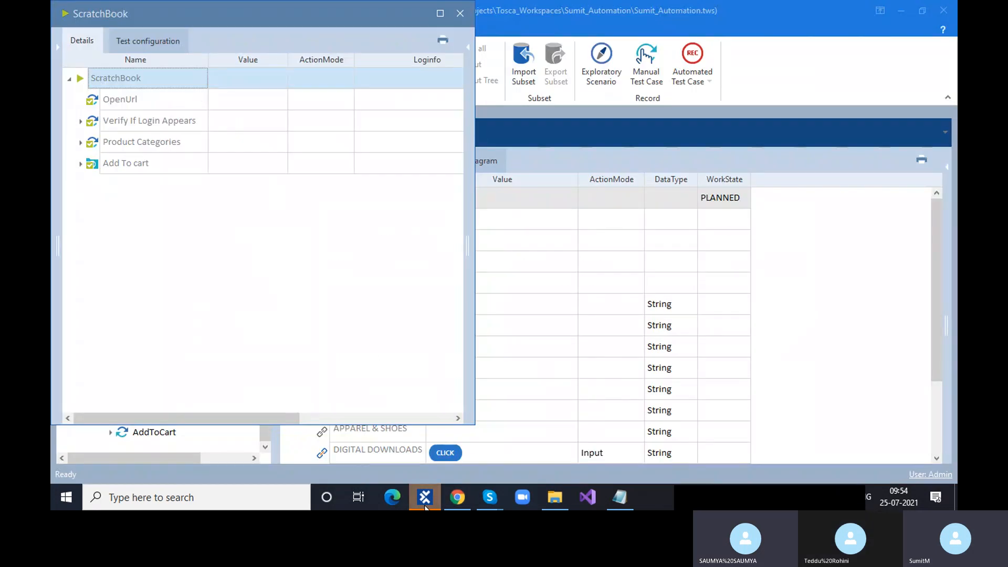
pyautogui.click(82, 164)
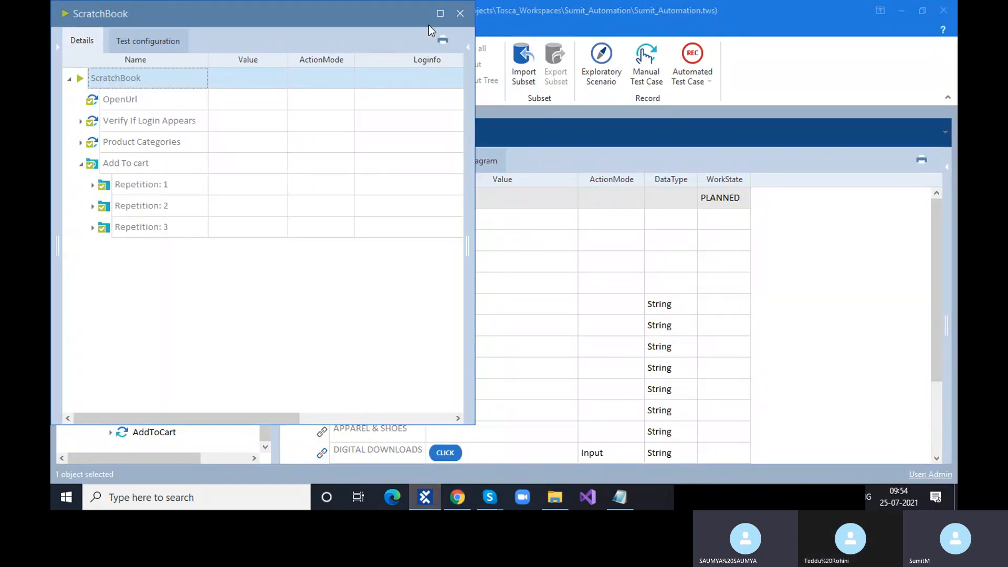
pyautogui.click(460, 16)
# - Switch to Chrome and add the 3rd Album product to the Demo Web Shop cart several more times
pyautogui.click(457, 497)
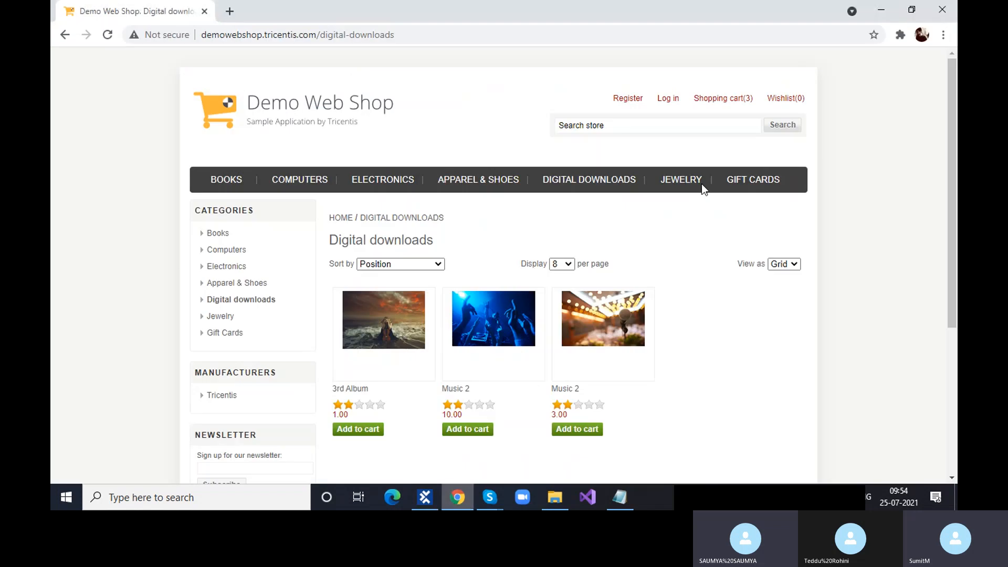
pyautogui.moveTo(729, 103)
pyautogui.click(373, 432)
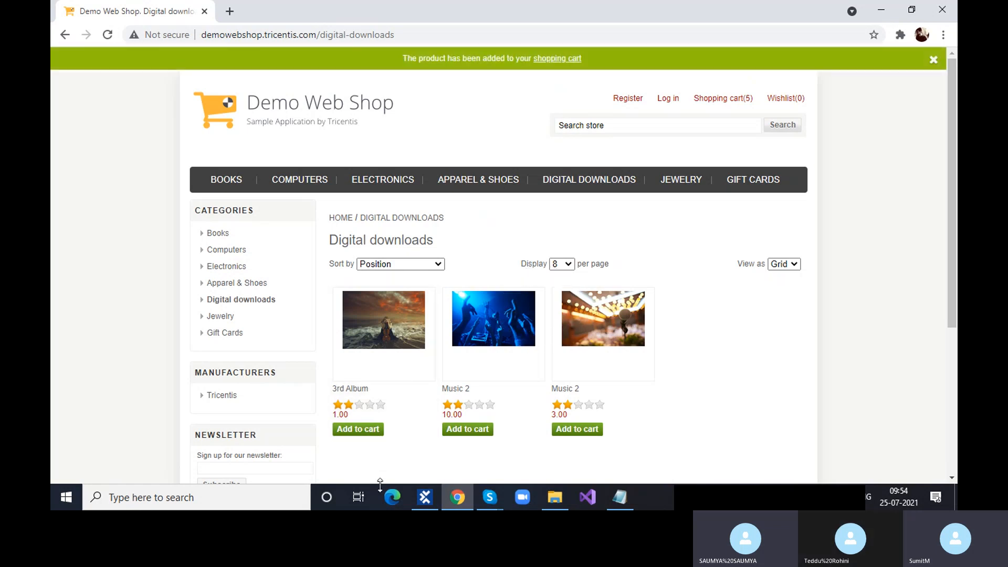
pyautogui.click(363, 434)
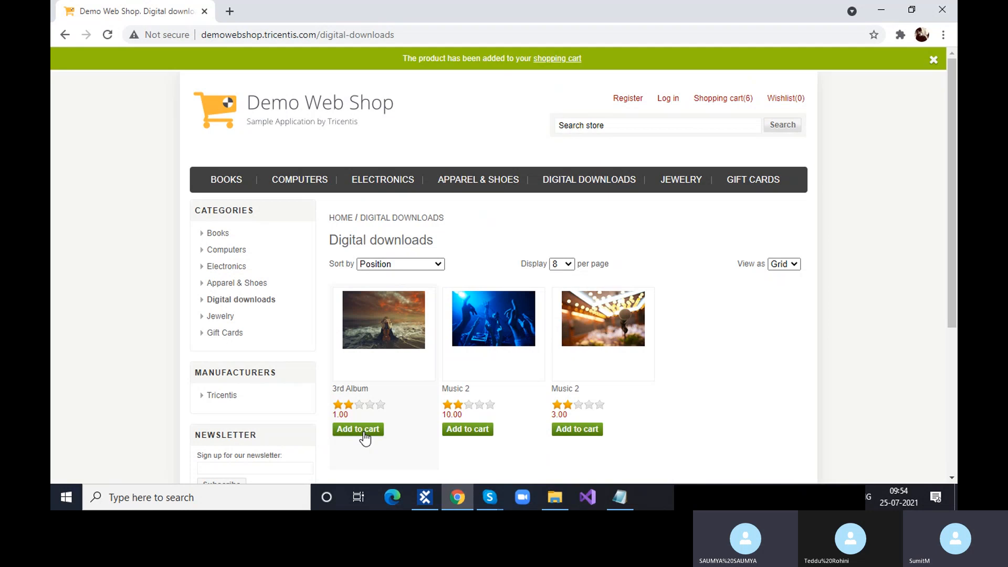
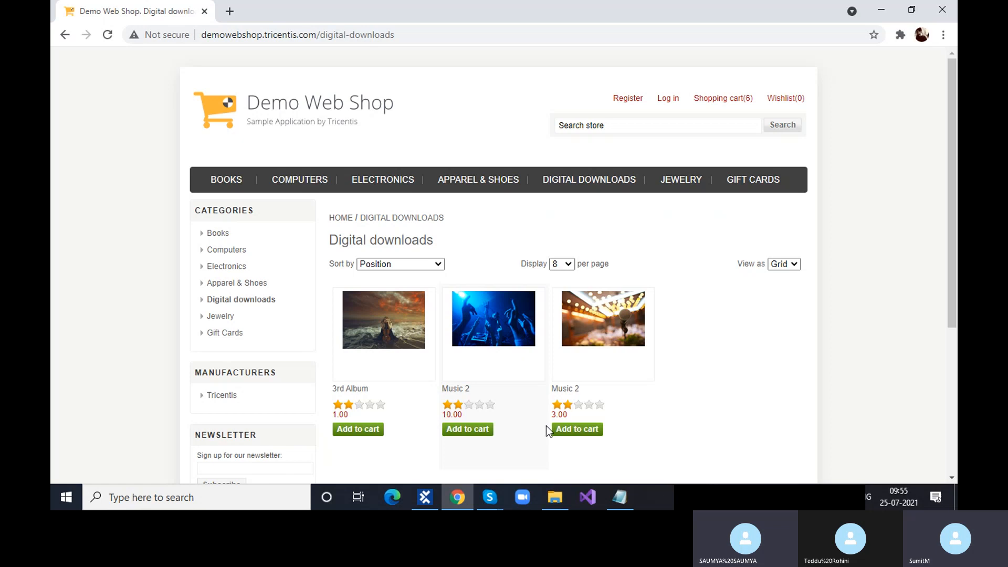
# - Switch to Tosca Commander and rename the #{Repetition} entry in the Add To cart folder's AddToCart test step to #1
pyautogui.click(437, 506)
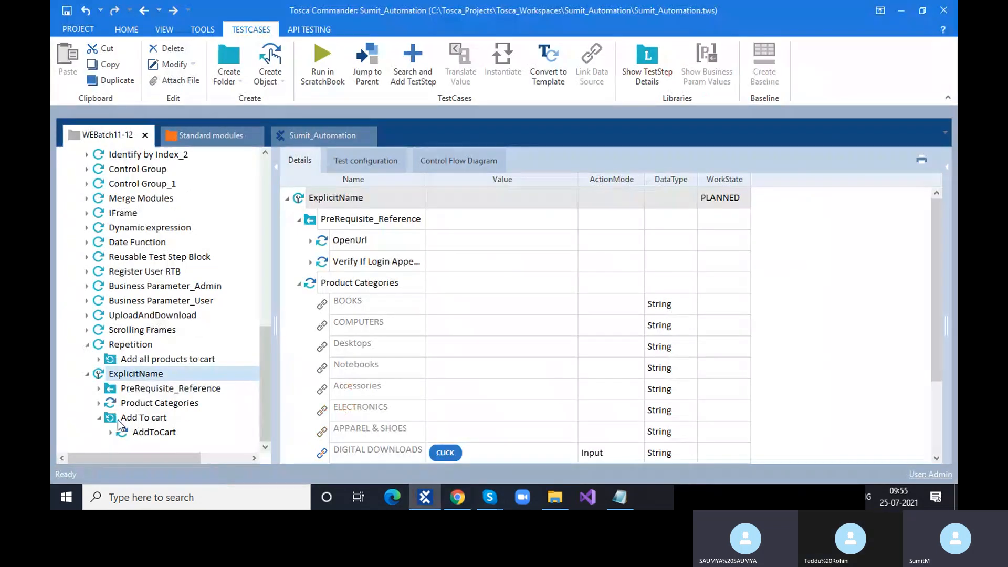
pyautogui.click(120, 420)
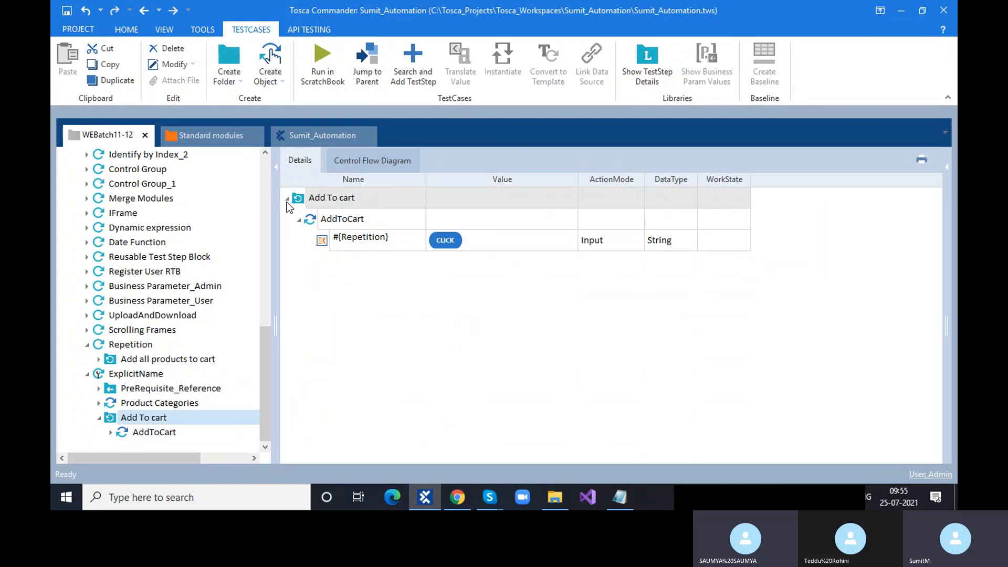
pyautogui.click(286, 199)
pyautogui.click(287, 199)
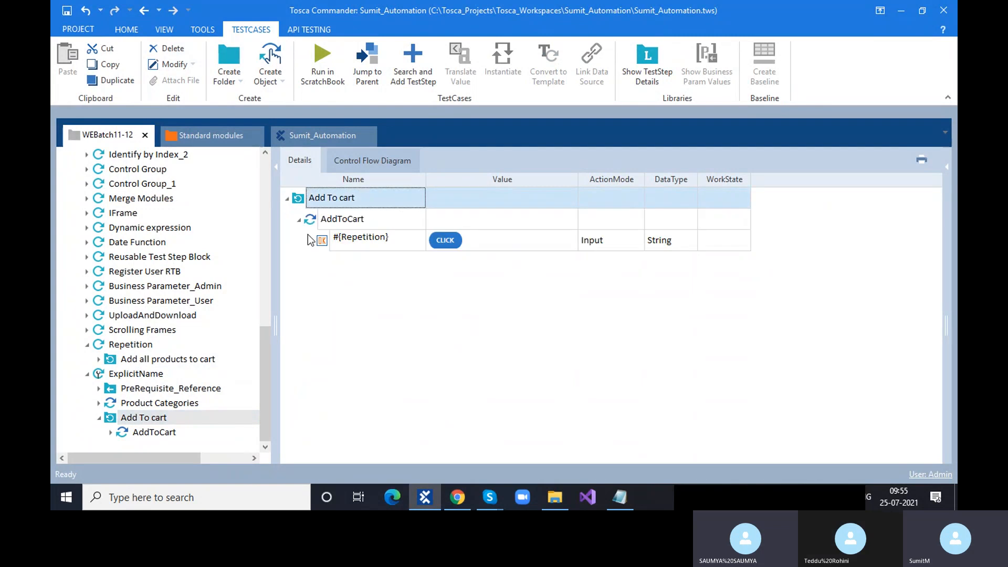
pyautogui.doubleClick(395, 240)
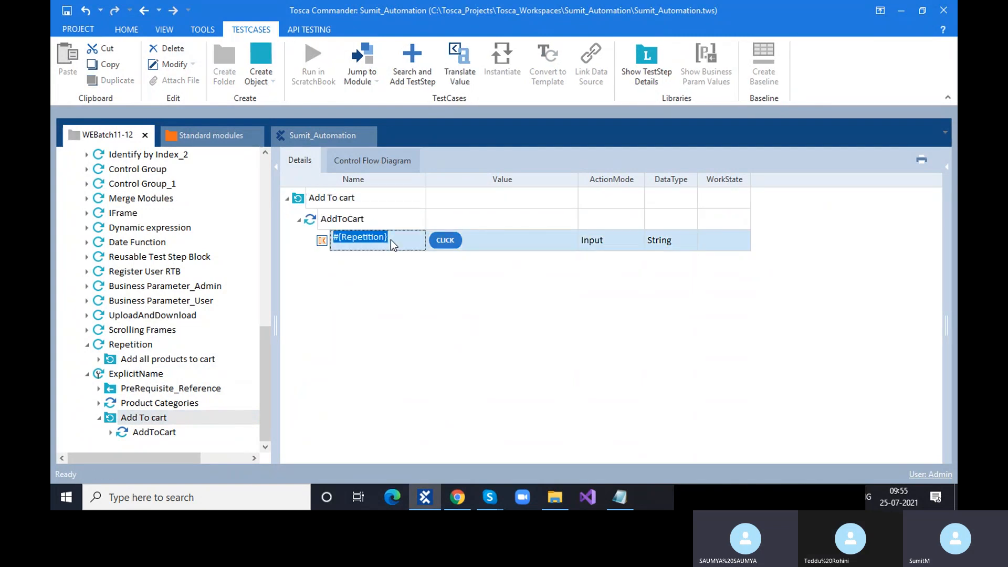
pyautogui.moveTo(395, 240); pyautogui.dragTo(338, 239)
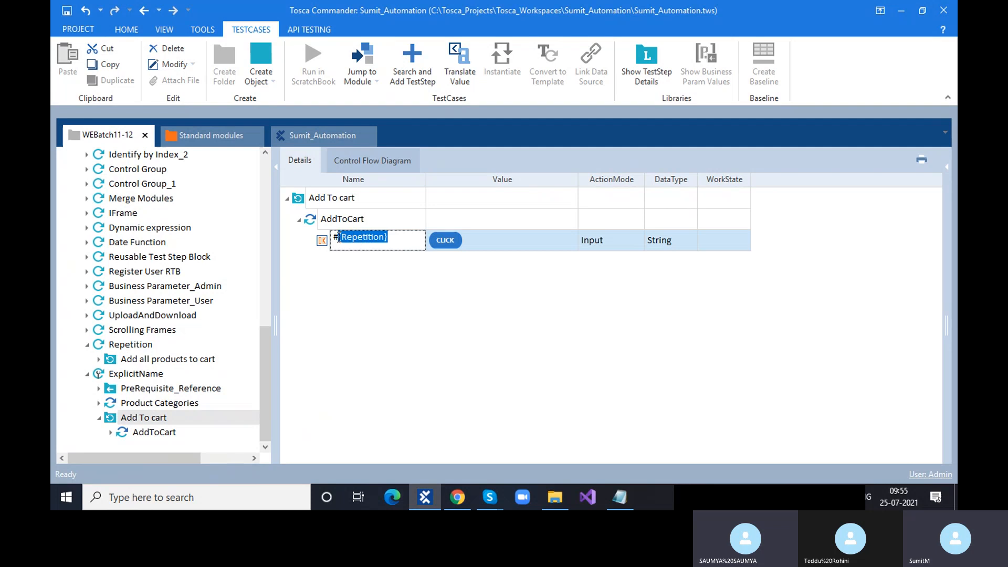
pyautogui.press('BackSpace')
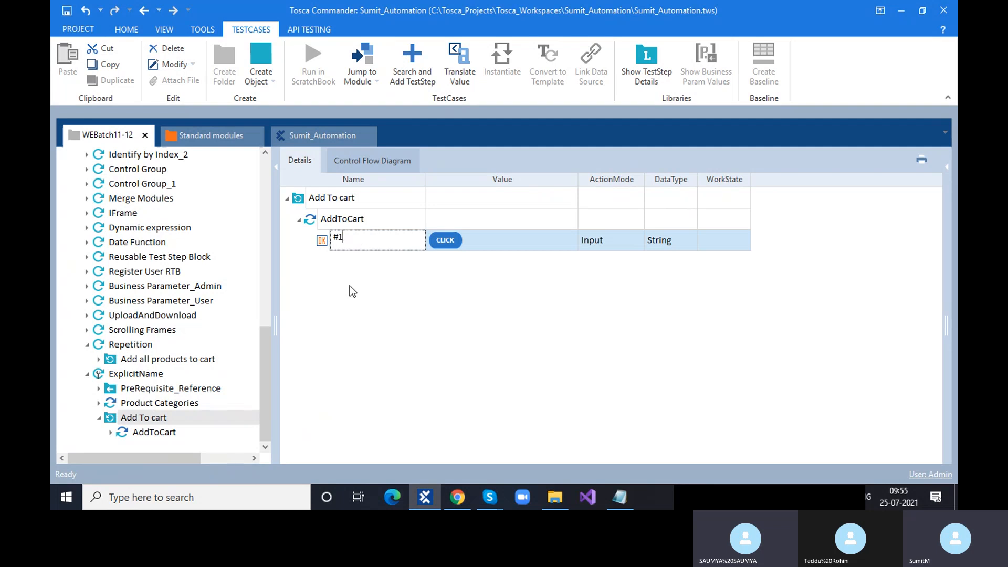
pyautogui.write('1')
pyautogui.press('Return')
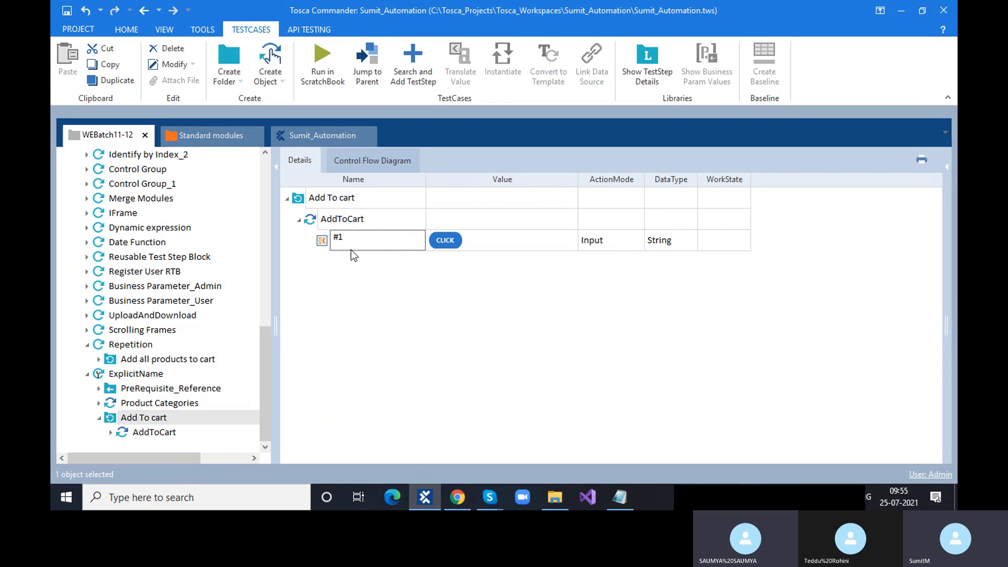
# - Copy the Add To cart folder and paste it into the ExplicitName test case
pyautogui.click(304, 201)
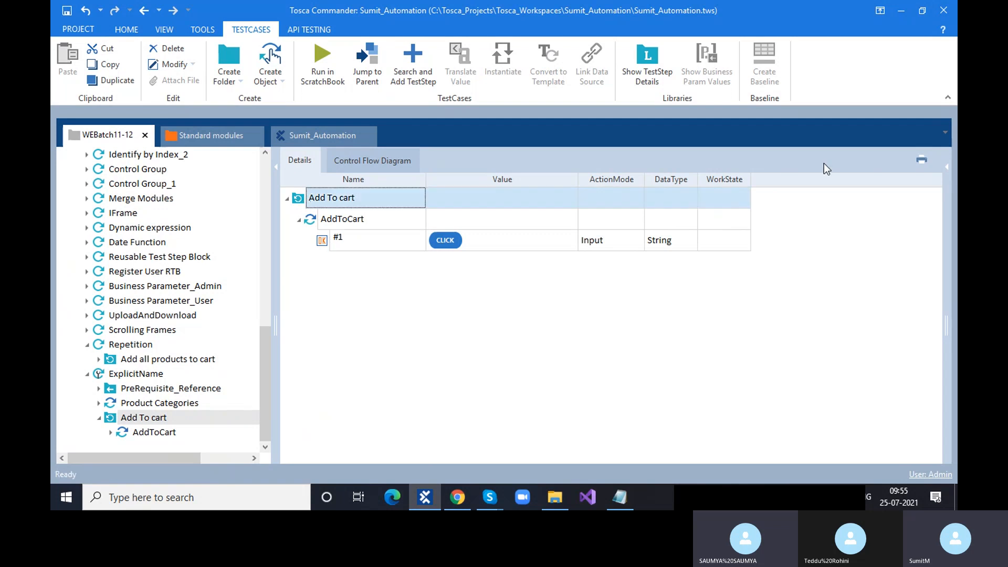
pyautogui.click(922, 161)
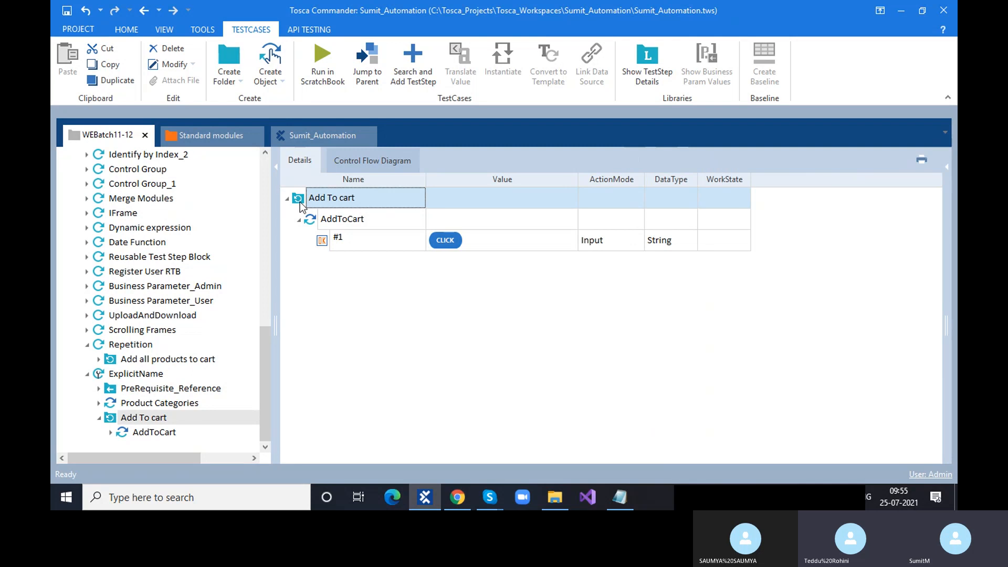
pyautogui.hotkey('ctrl', 'c')
pyautogui.click(153, 373)
pyautogui.hotkey('ctrl', 'v')
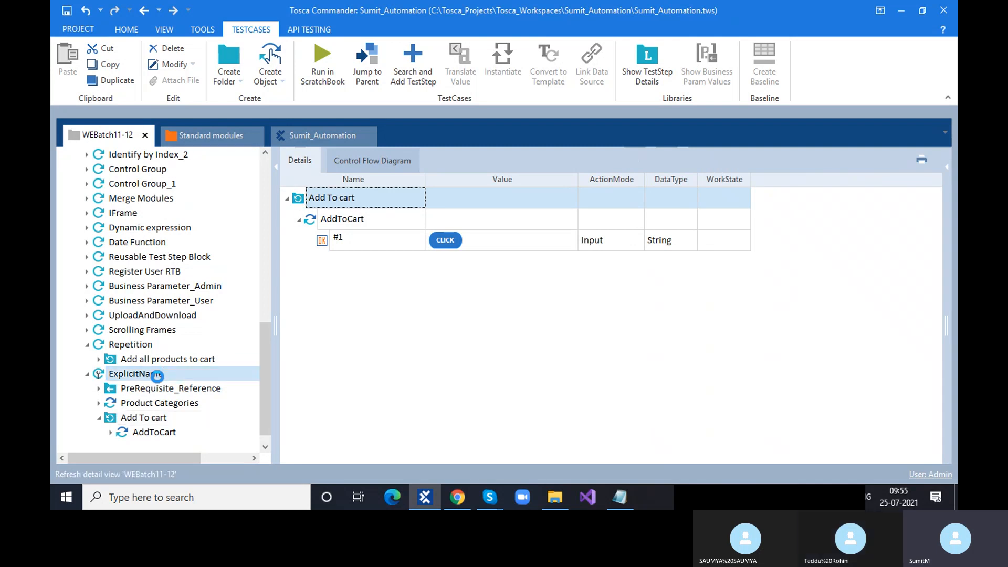
# - Set the Repetition property of the copied Add To cart folder to 5
pyautogui.click(158, 446)
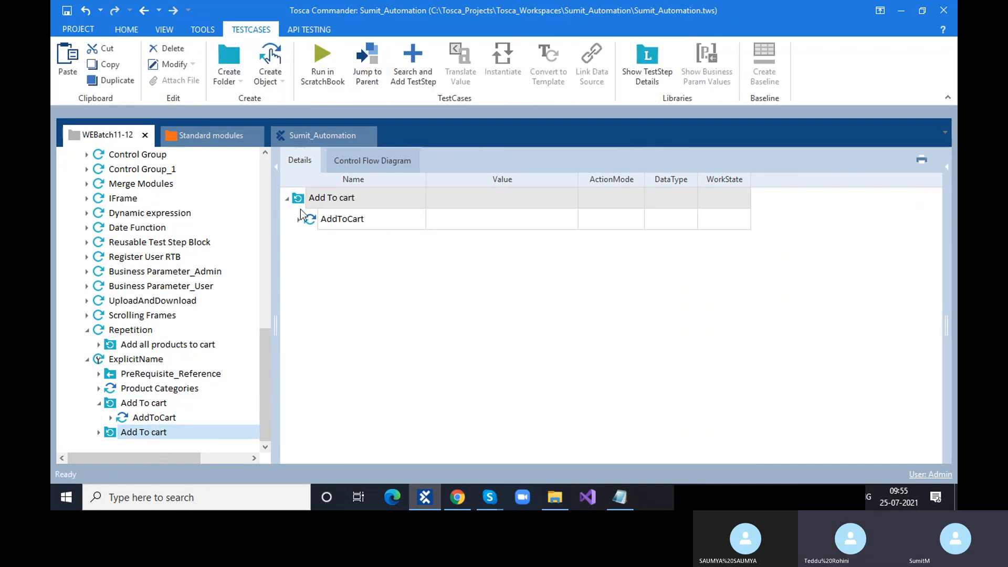
pyautogui.click(303, 203)
pyautogui.click(945, 167)
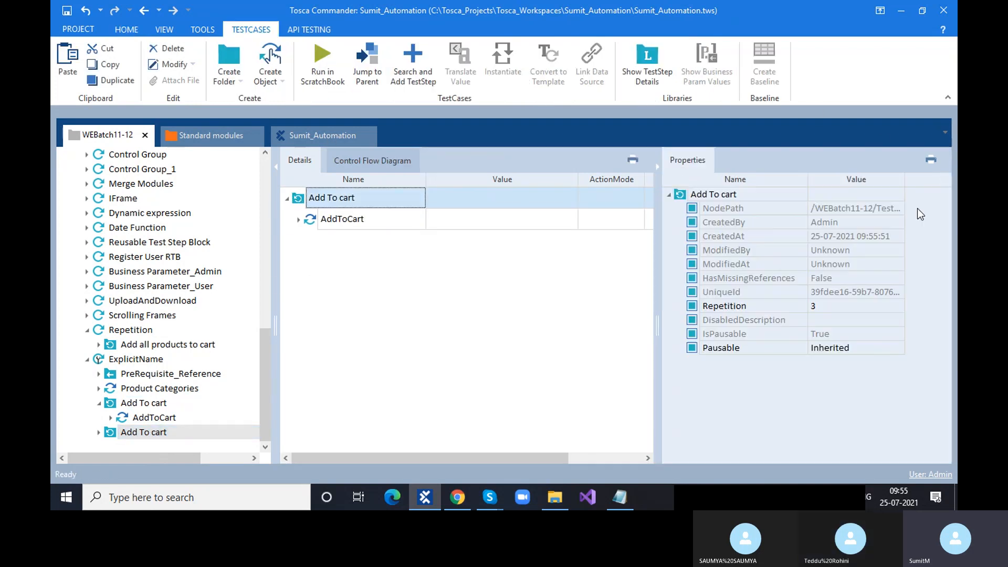
pyautogui.click(834, 304)
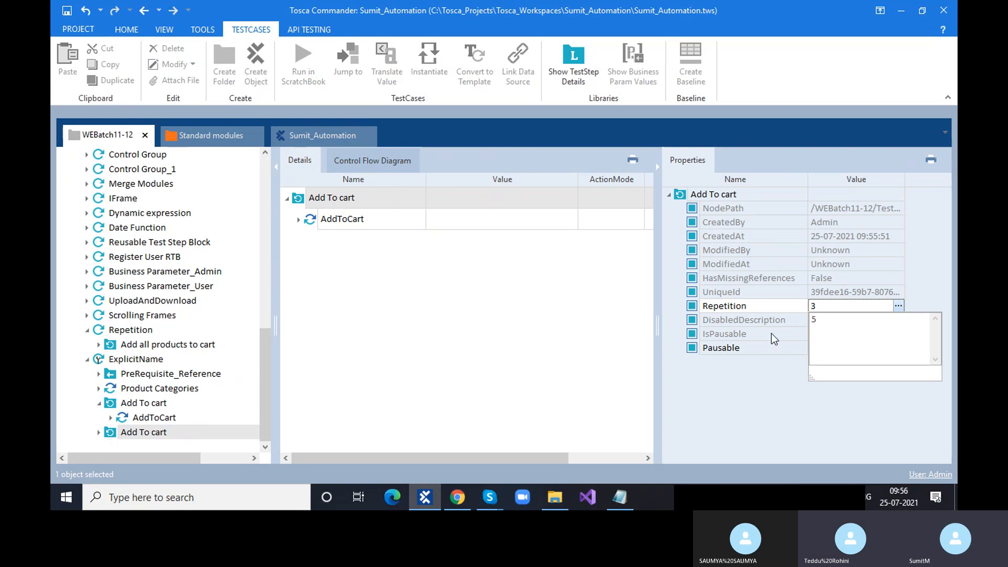
pyautogui.click(418, 265)
# - Rename the #1 entry in the copied folder's AddToCart test step to #2
pyautogui.click(299, 219)
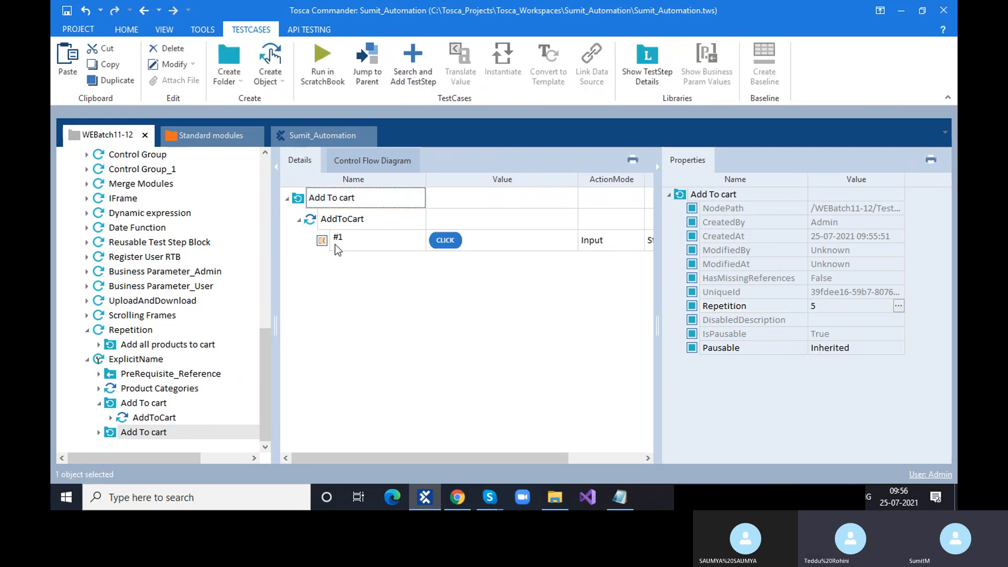
pyautogui.click(369, 243)
pyautogui.click(369, 243)
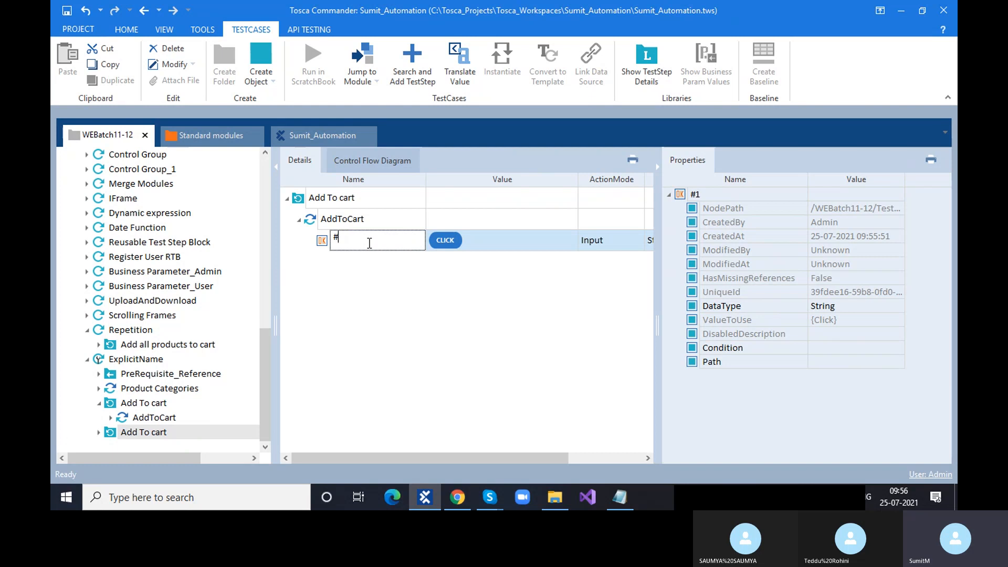
pyautogui.write('2')
pyautogui.click(150, 438)
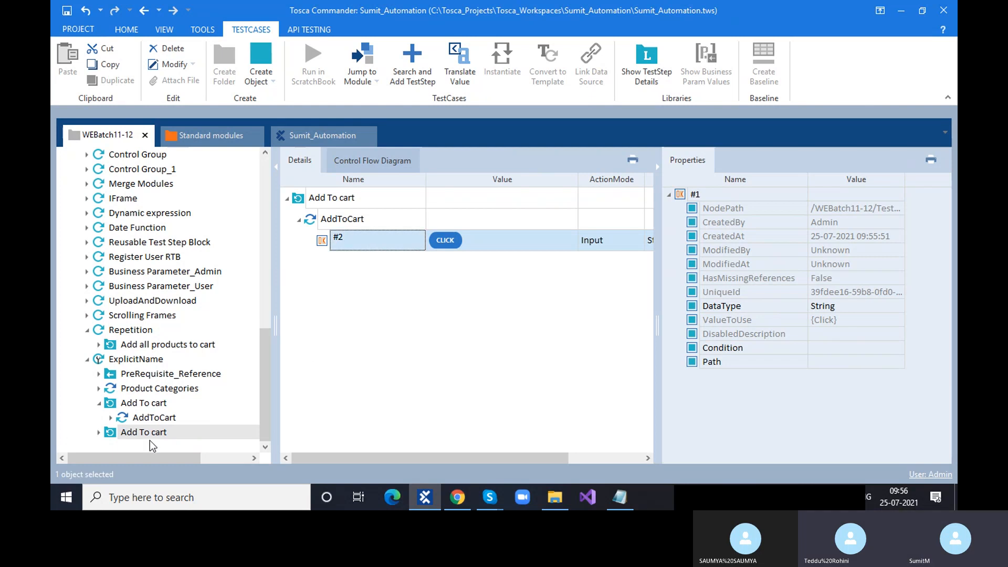
# - Copy the second Add To cart folder and paste it into the ExplicitName test case
pyautogui.click(109, 433)
pyautogui.hotkey('ctrl', 'c')
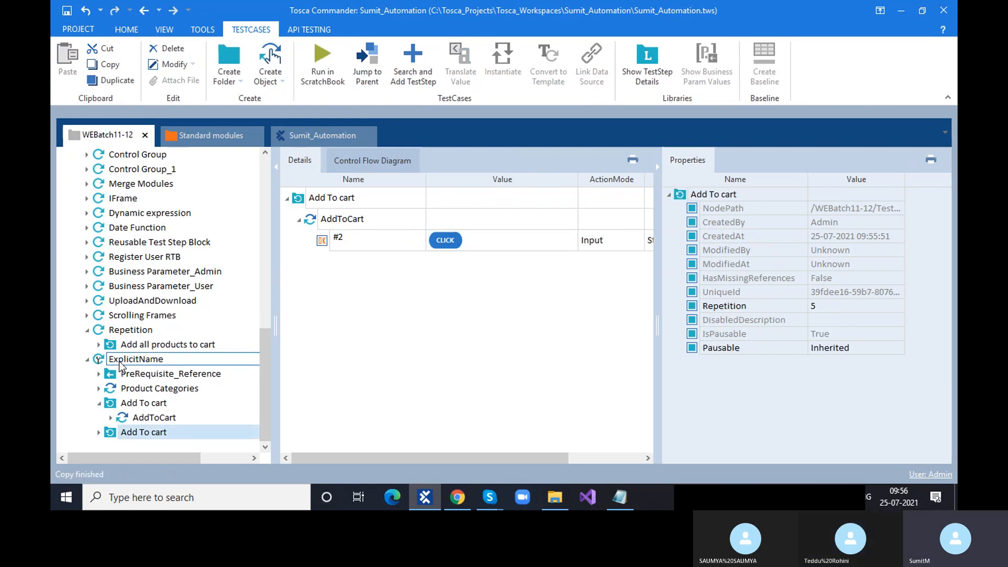
pyautogui.click(121, 361)
pyautogui.hotkey('ctrl', 'v')
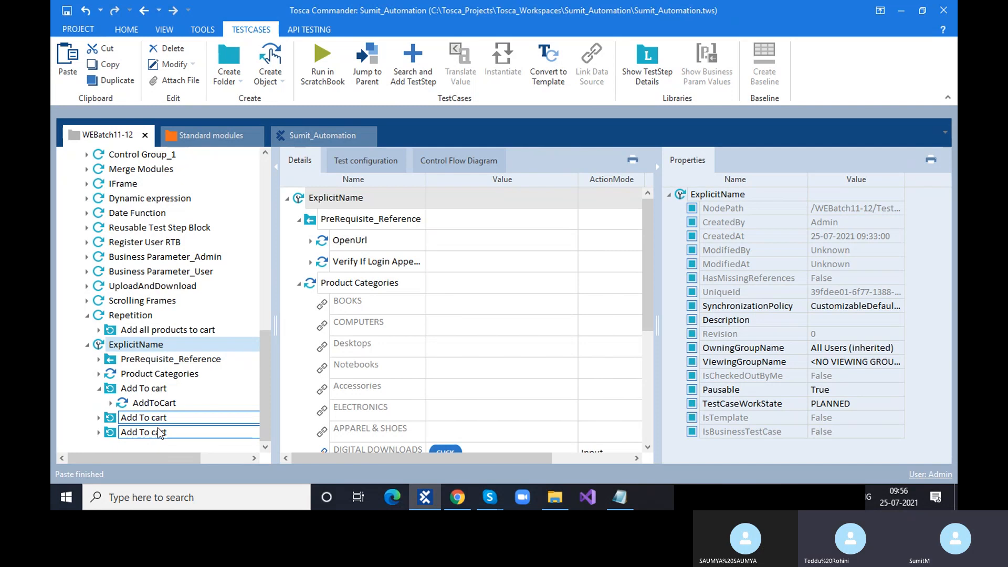
# - Set the Repetition property of the third Add To cart folder to 2
pyautogui.click(160, 434)
pyautogui.click(837, 308)
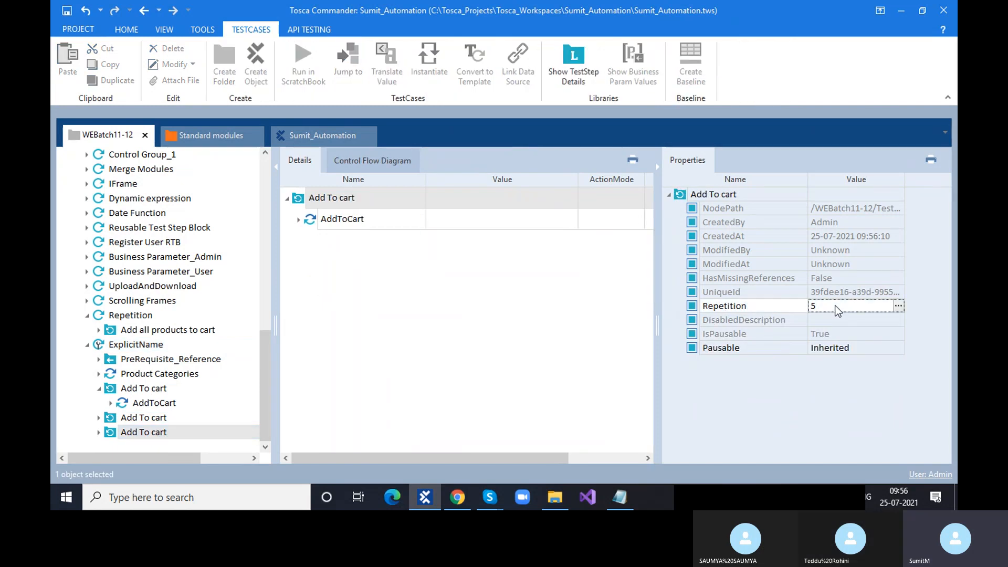
pyautogui.press('BackSpace')
pyautogui.write('2')
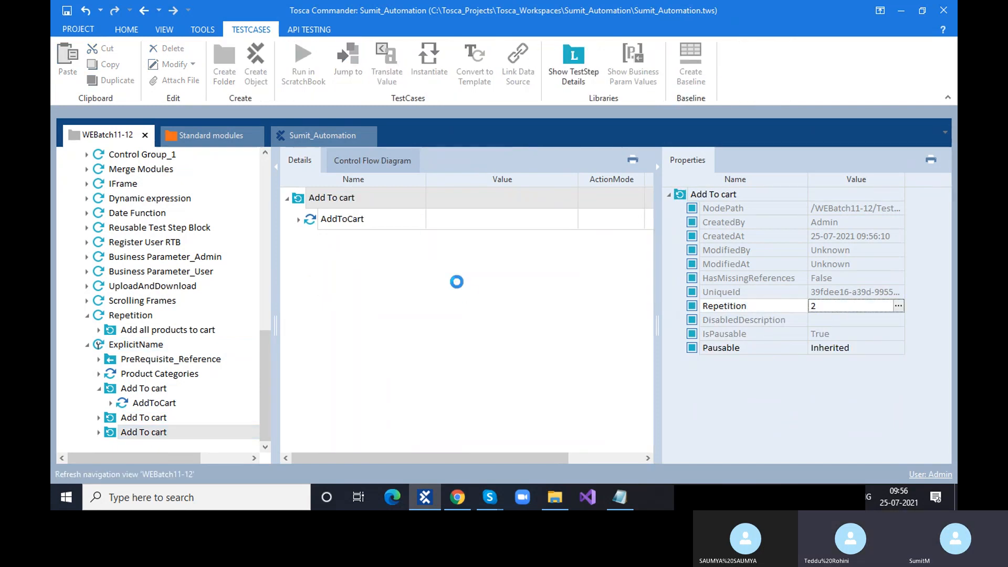
# - Rename the #2 entry in the third folder's AddToCart test step to #3 and collapse the properties pane
pyautogui.click(298, 219)
pyautogui.click(377, 246)
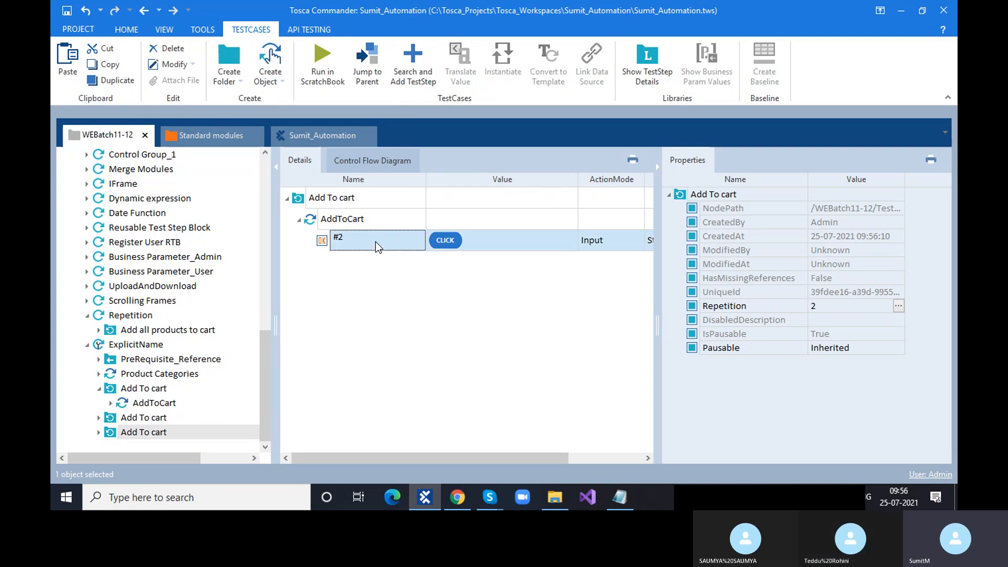
pyautogui.click(376, 246)
pyautogui.press('BackSpace')
pyautogui.write('3')
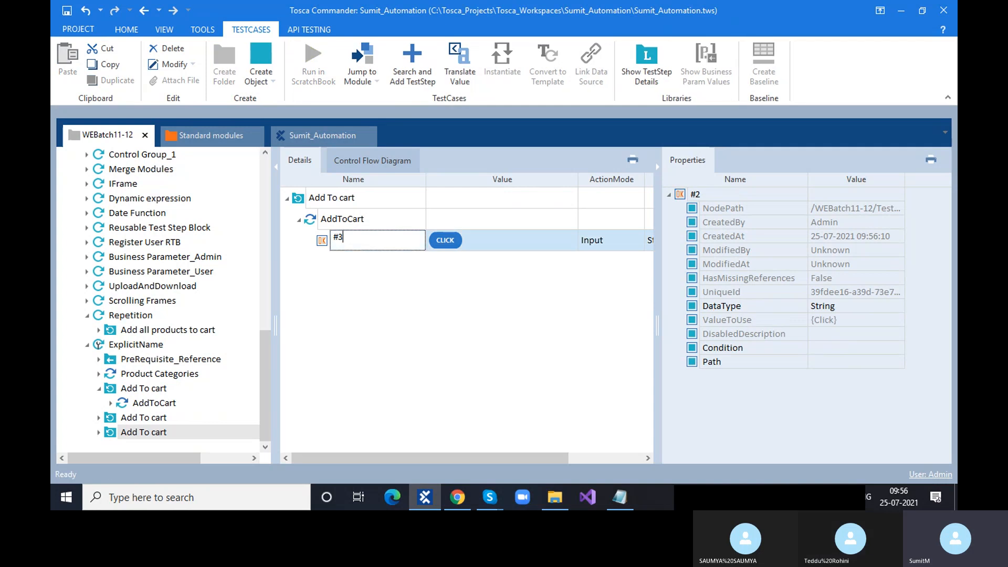
pyautogui.press('Return')
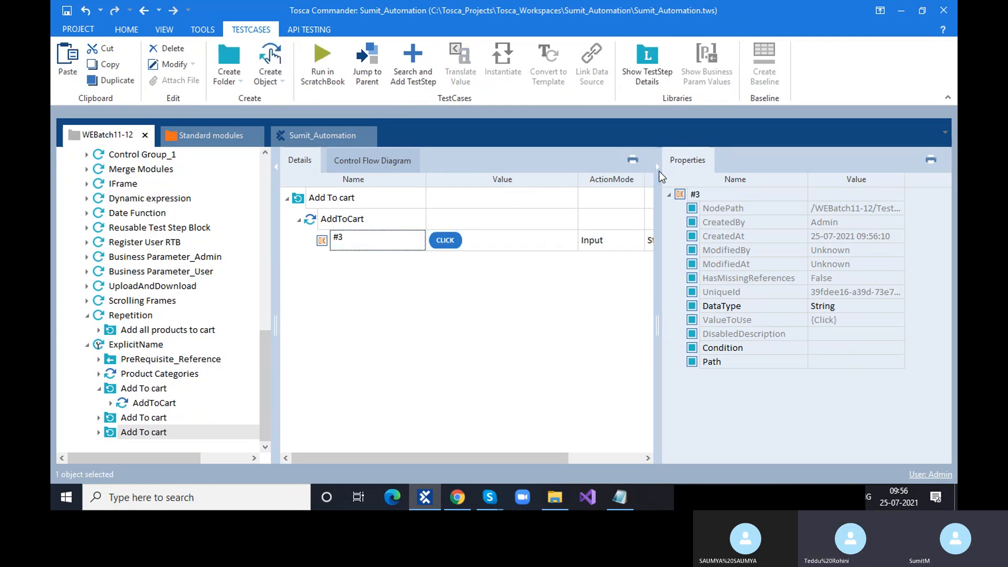
pyautogui.click(660, 171)
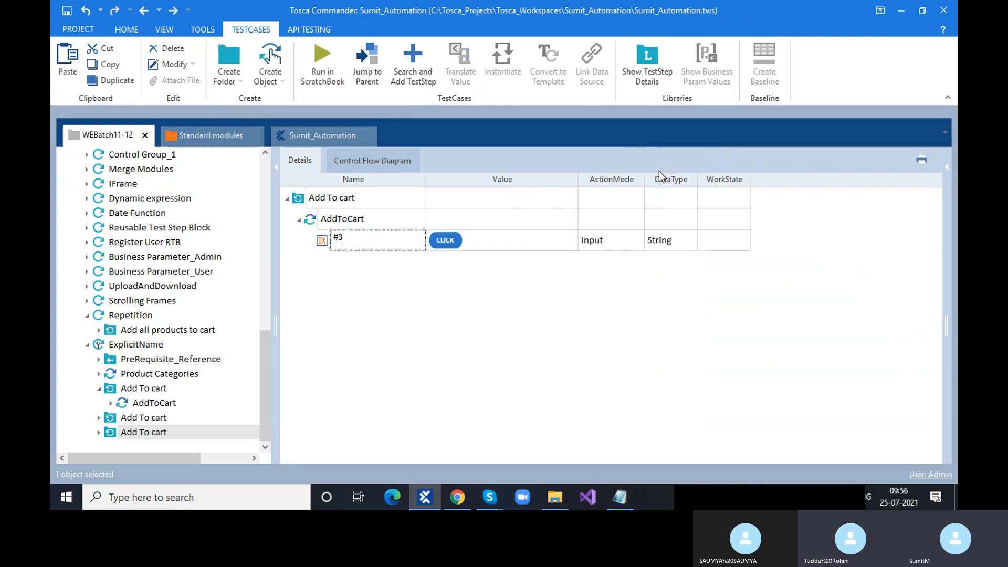
# - Switch to Chrome, remove all products from the Demo Web Shop shopping cart, and open the Digital Downloads category
pyautogui.click(458, 498)
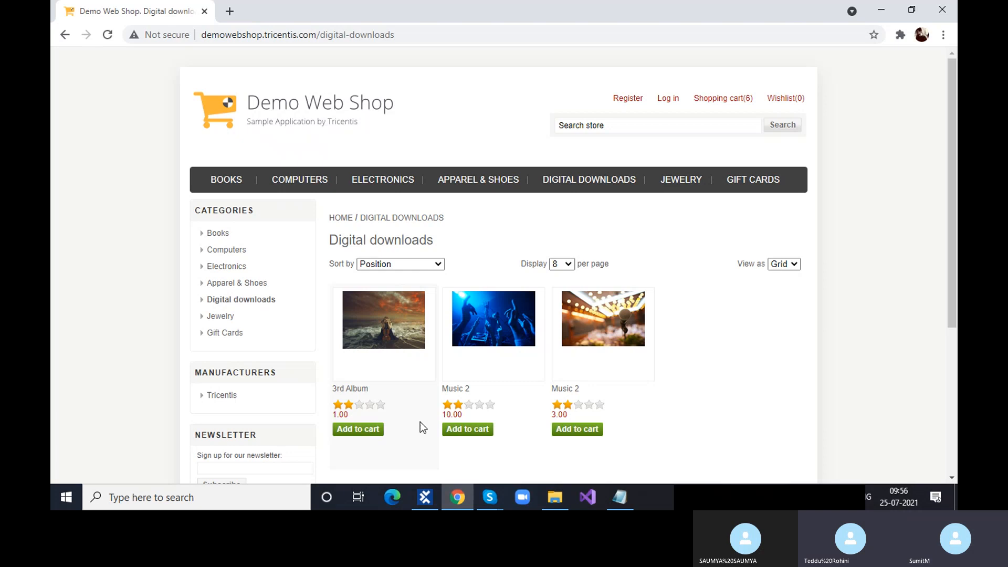
pyautogui.click(732, 101)
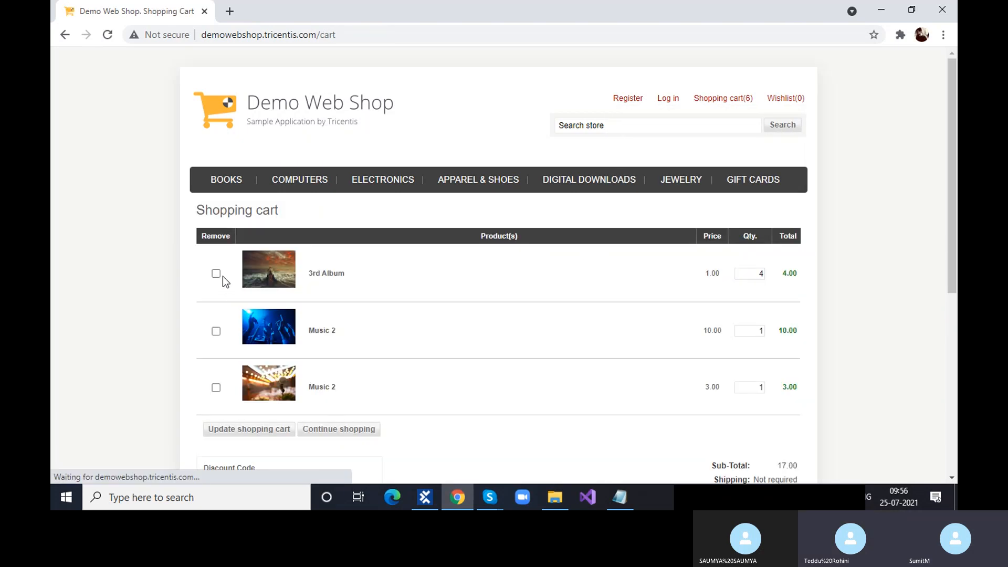
pyautogui.click(216, 273)
pyautogui.click(216, 388)
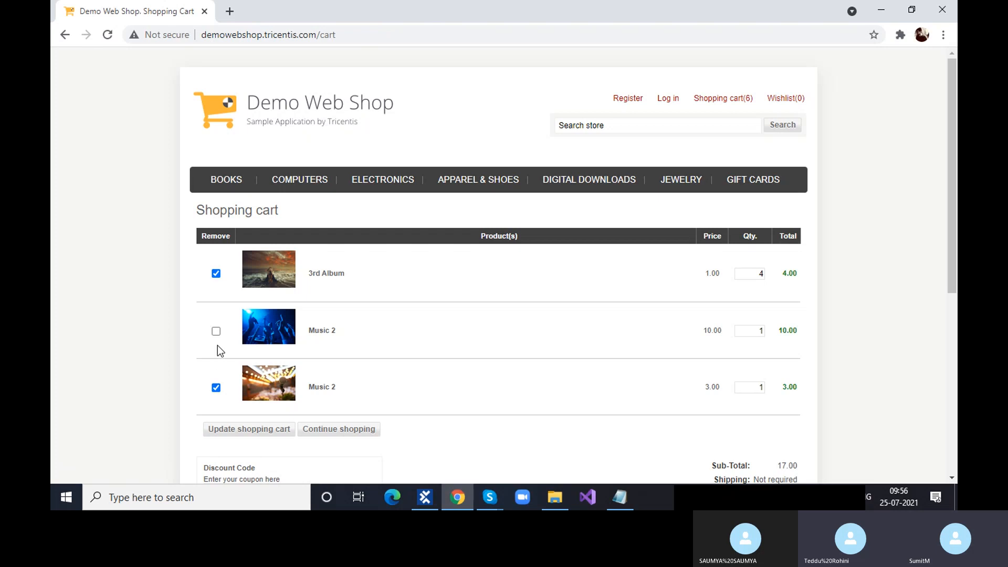
pyautogui.click(264, 429)
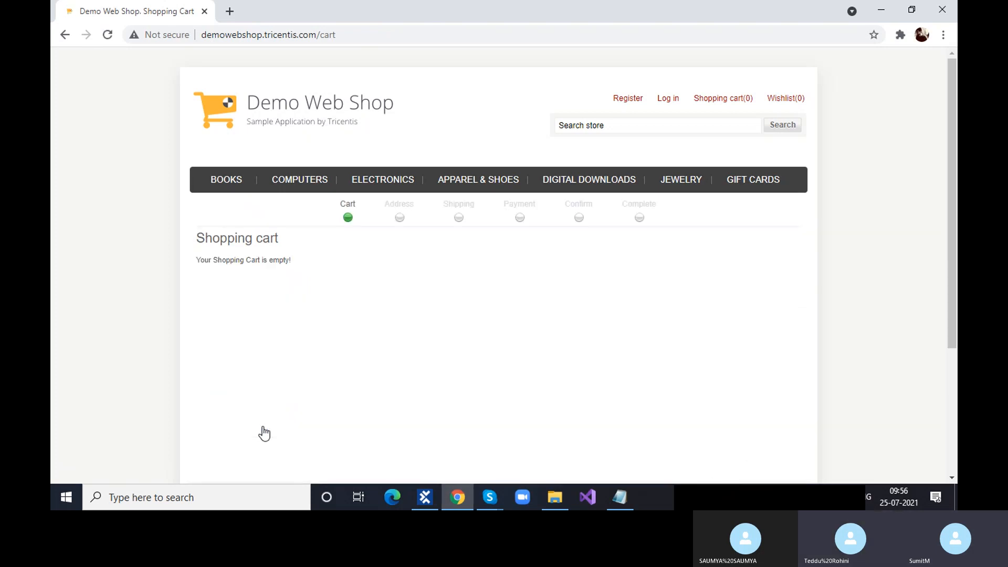
pyautogui.click(612, 180)
# - Switch to Tosca Commander and run all three Add To cart folders of ExplicitName together in ScratchBook
pyautogui.click(427, 497)
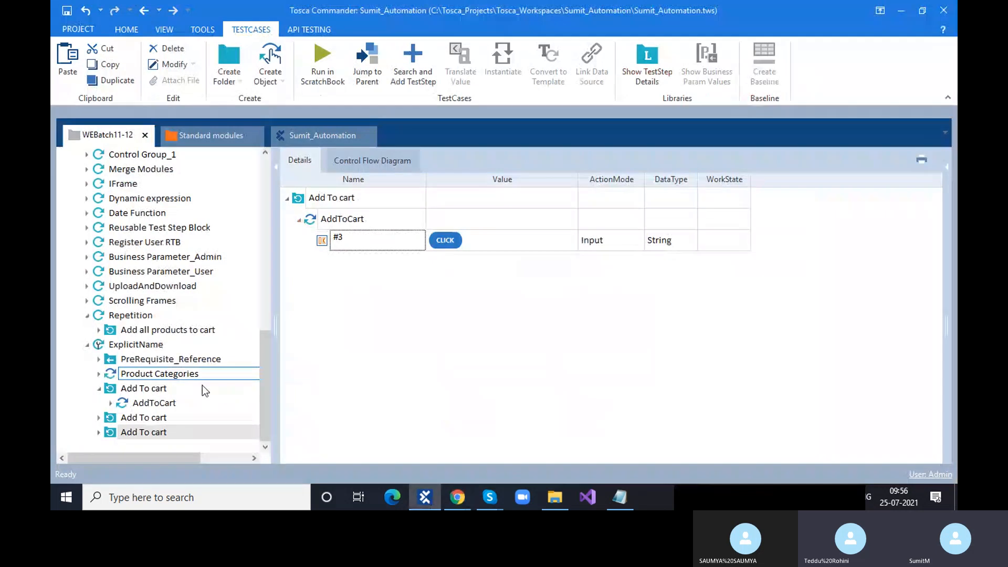
pyautogui.click(100, 389)
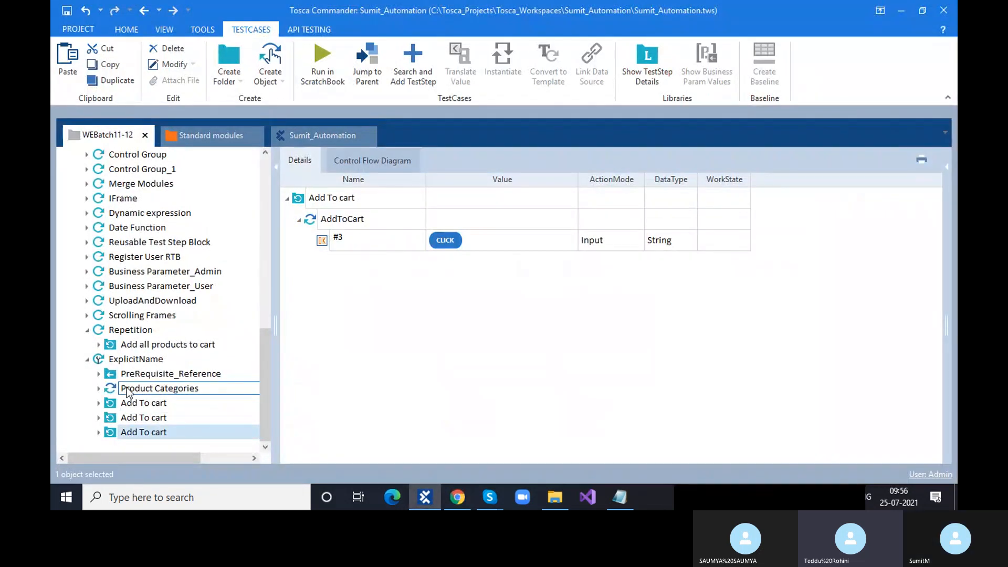
pyautogui.click(133, 403)
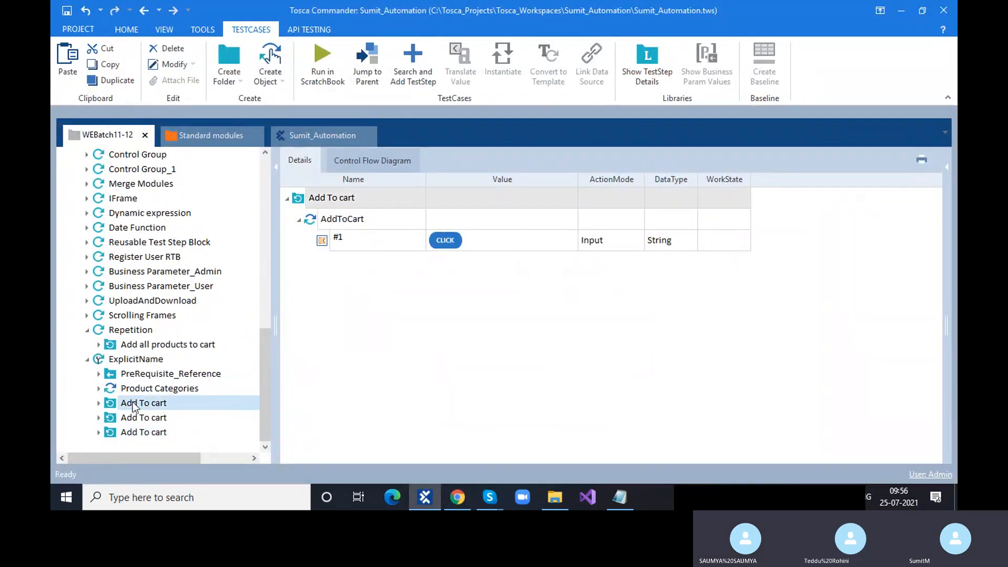
pyautogui.keyDown('shift'); pyautogui.click(142, 436); pyautogui.keyUp('shift')
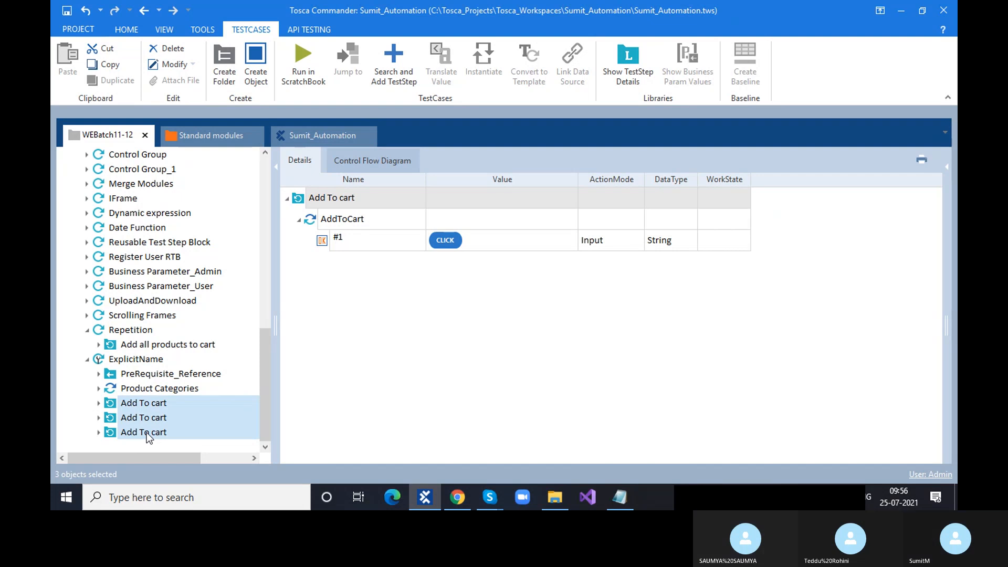
pyautogui.press('F6')
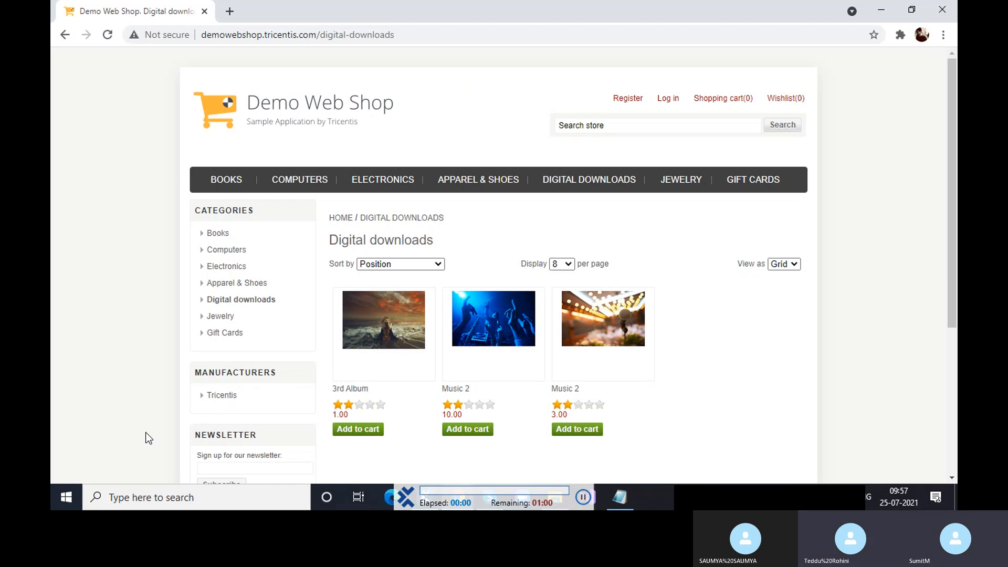
pyautogui.scroll(-3, 146, 432)
pyautogui.click(358, 267)
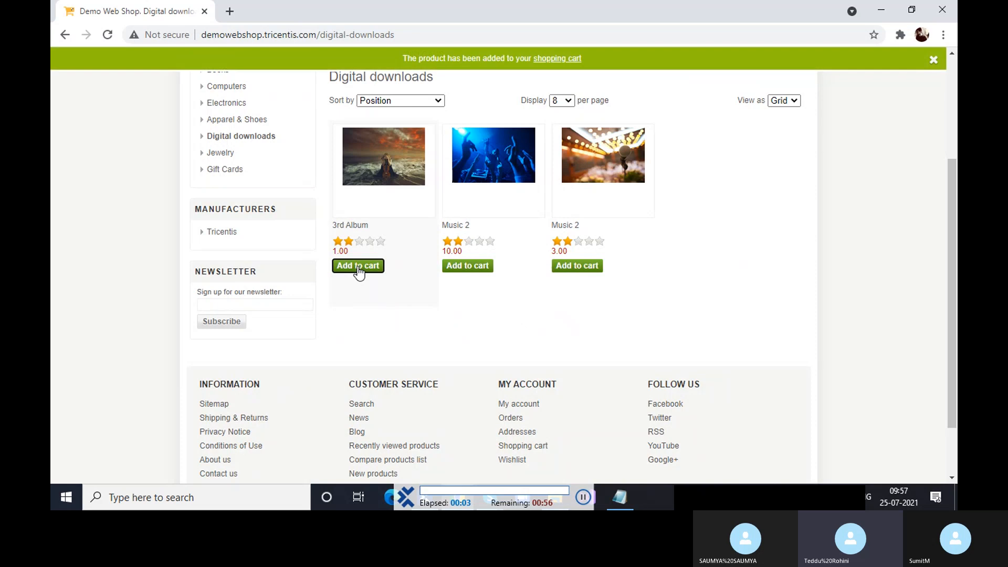
pyautogui.click(358, 267)
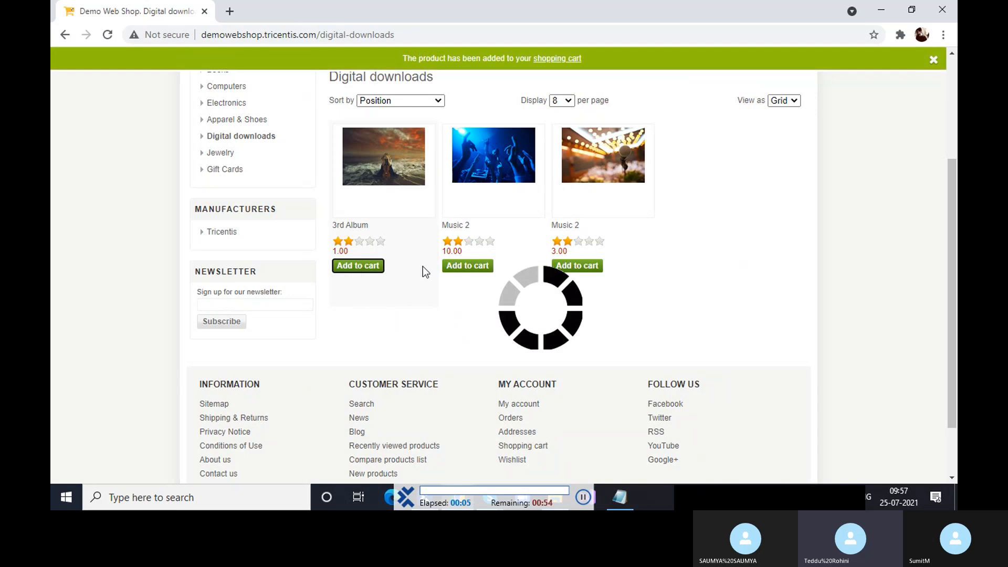
pyautogui.click(469, 267)
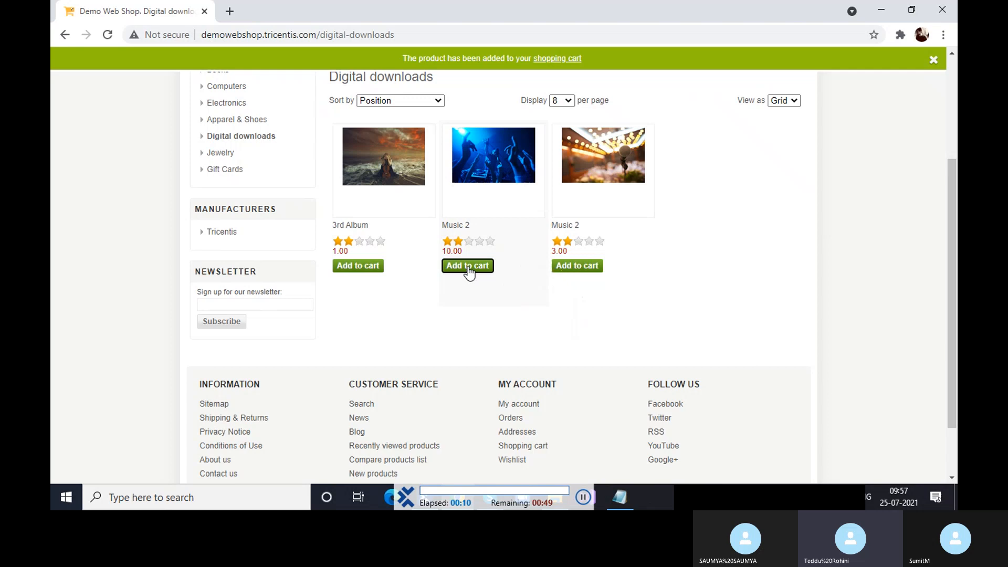
pyautogui.click(577, 268)
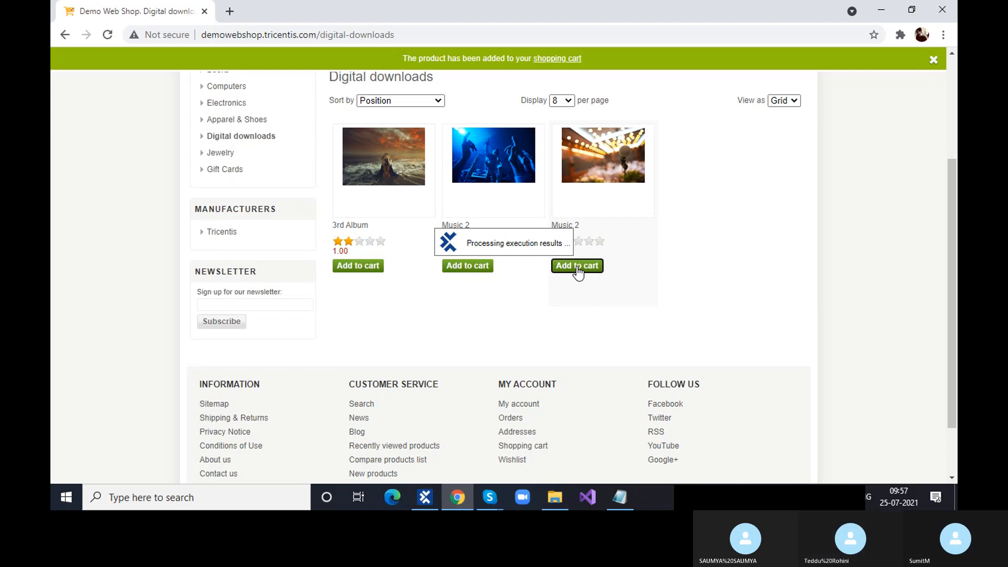
# - Check the product quantities in the web shop's cart preview, and switch to Tosca Commander to close the ScratchBook window
pyautogui.scroll(3, 578, 273)
pyautogui.moveTo(737, 103)
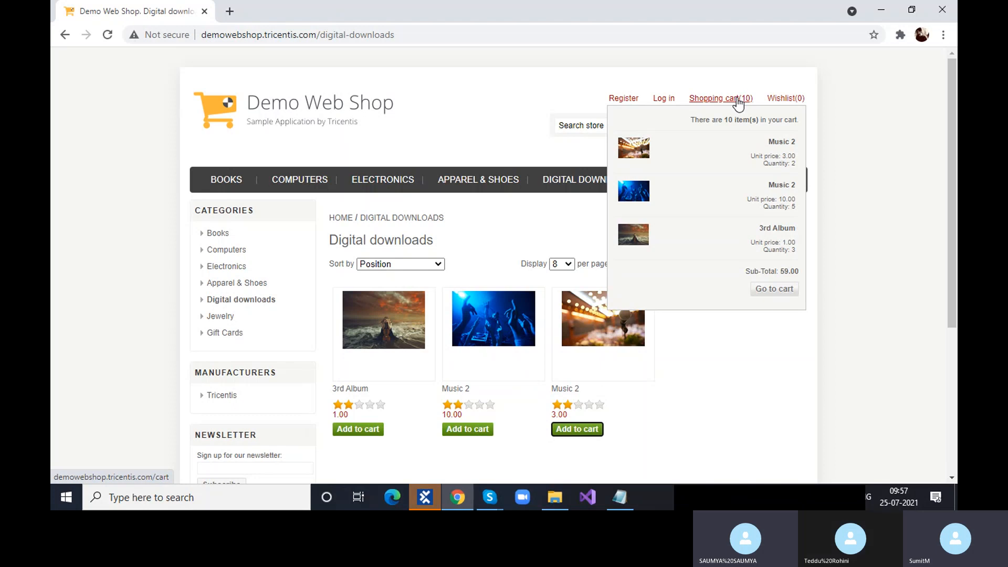
pyautogui.click(433, 496)
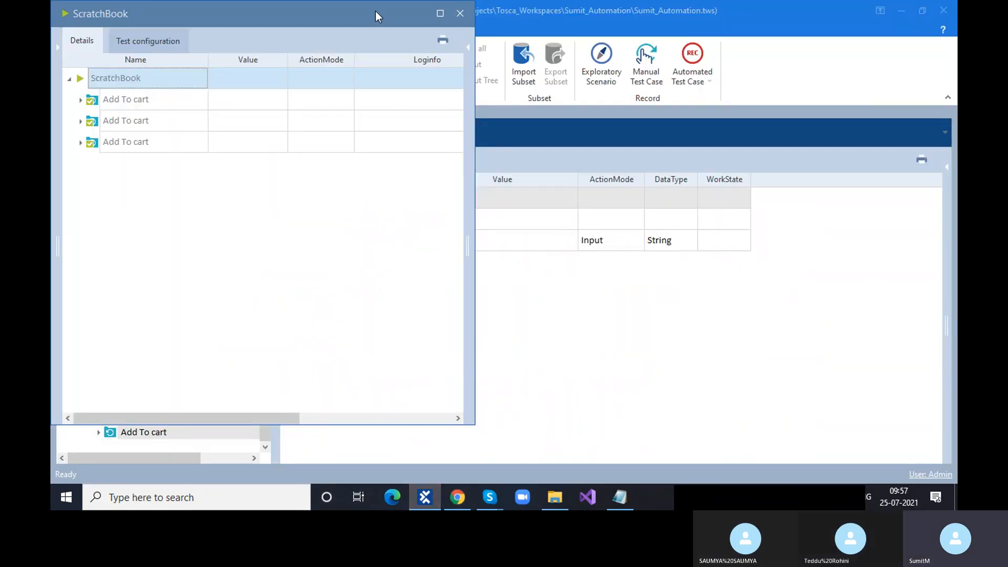
pyautogui.click(460, 15)
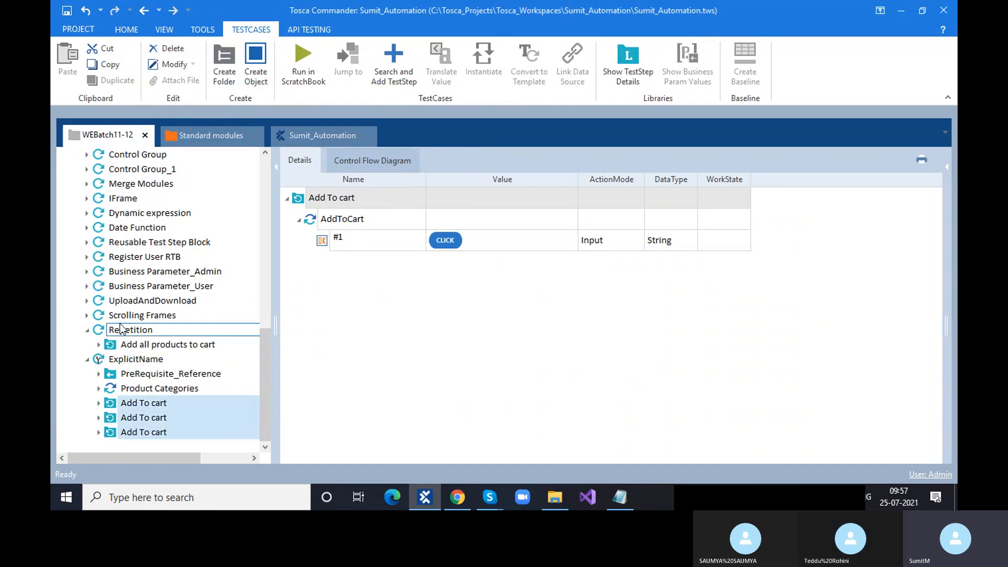
# - Review the AddToCart index entries of the first and second Add To cart folders
pyautogui.click(122, 402)
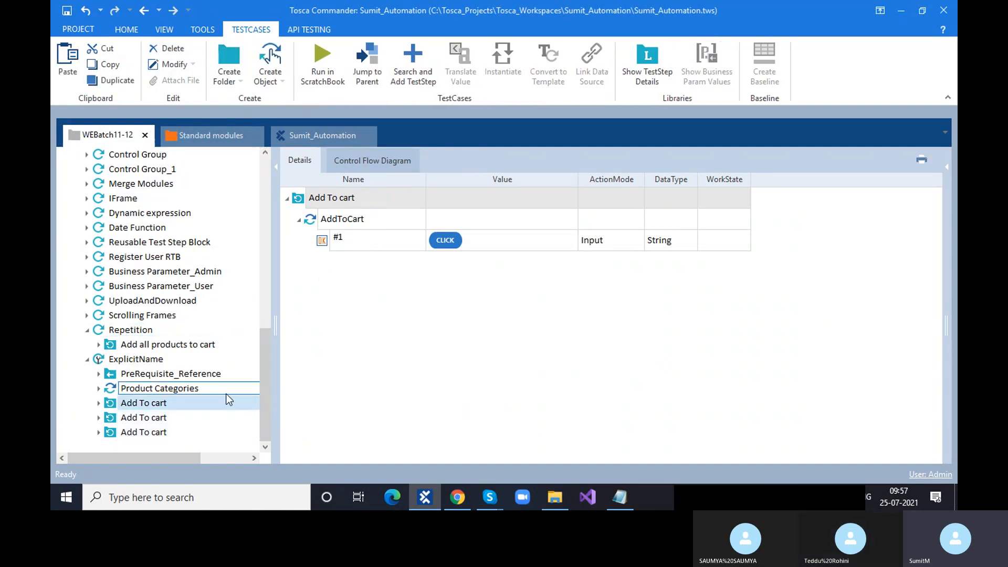
pyautogui.click(189, 420)
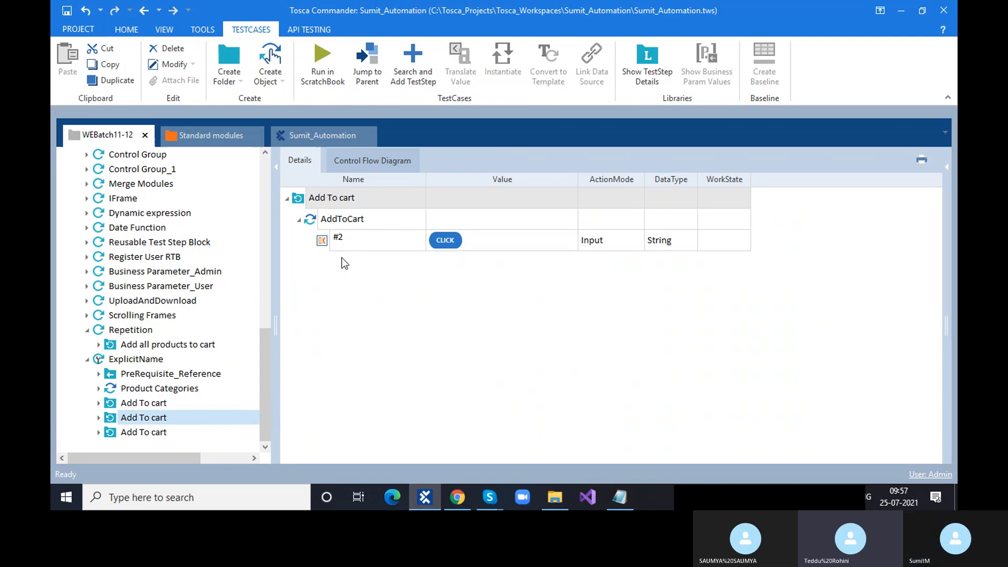
# - Switch to Chrome and examine which products offer Add to cart in the Apparel & Shoes, Books and Jewelry categories
pyautogui.click(458, 497)
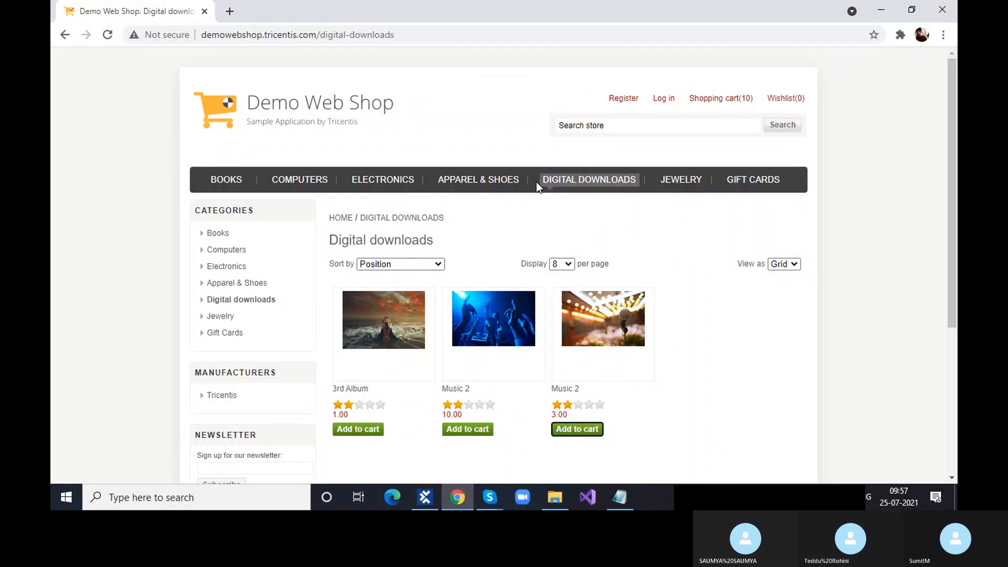
pyautogui.click(479, 190)
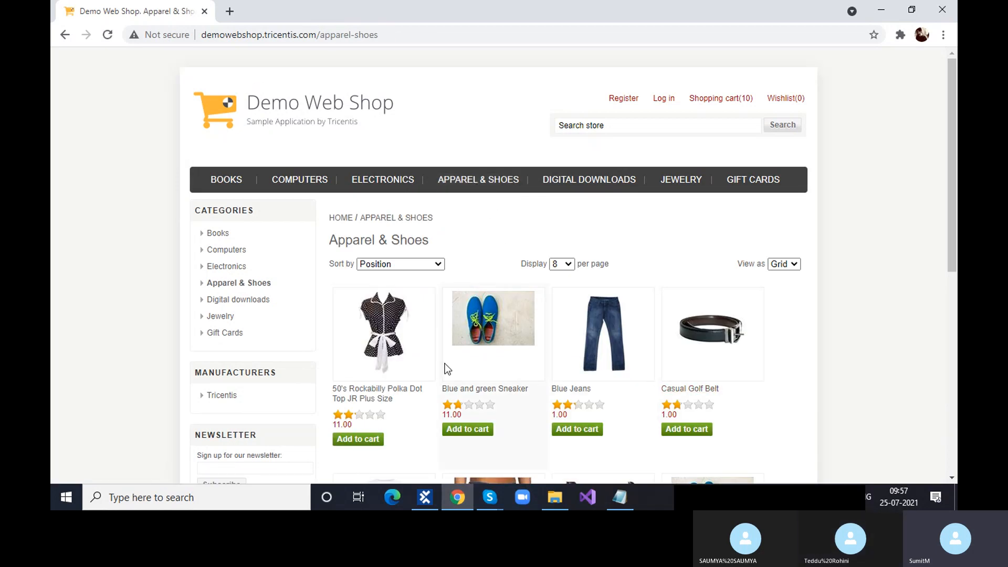
pyautogui.scroll(-4, 369, 442)
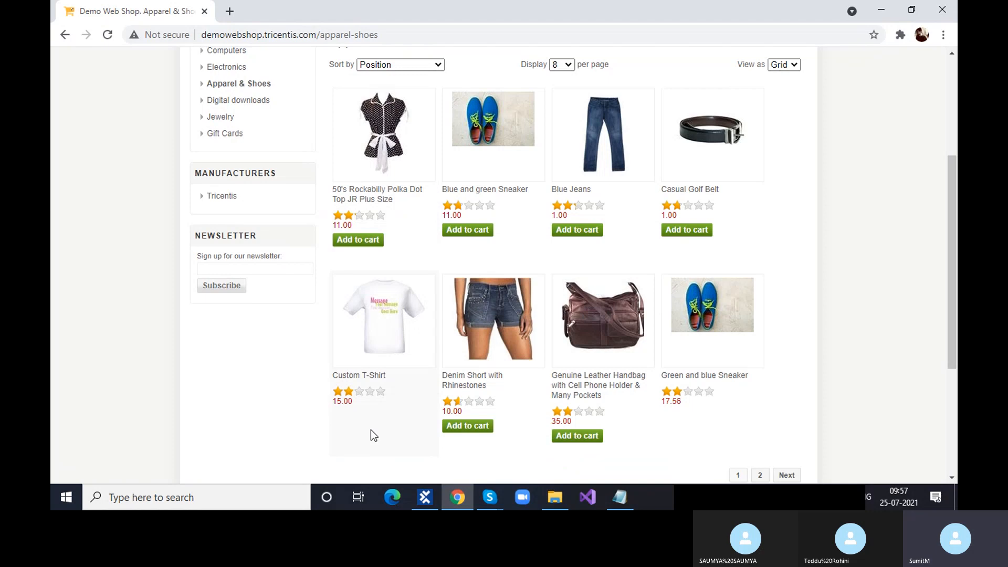
pyautogui.scroll(4, 393, 424)
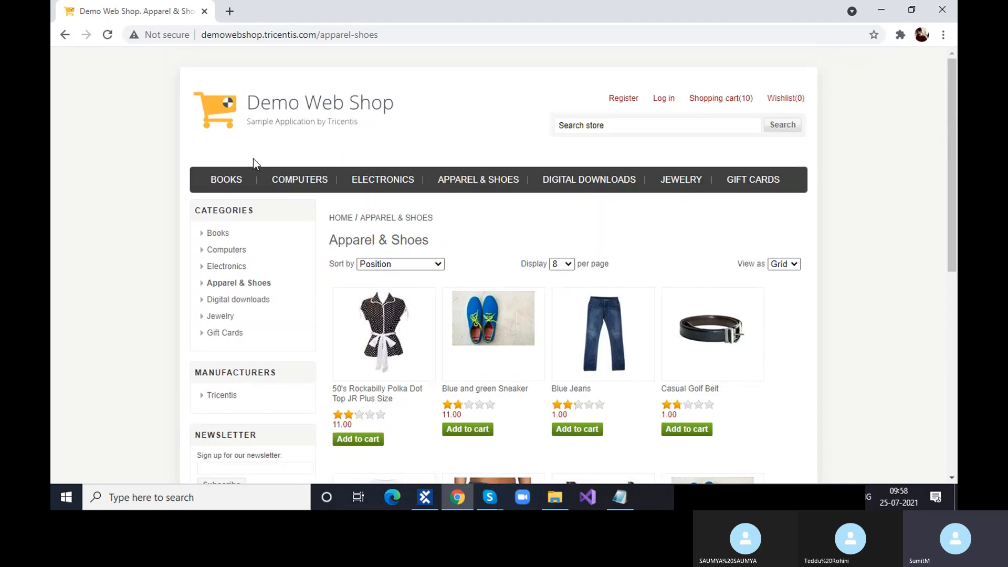
pyautogui.click(227, 183)
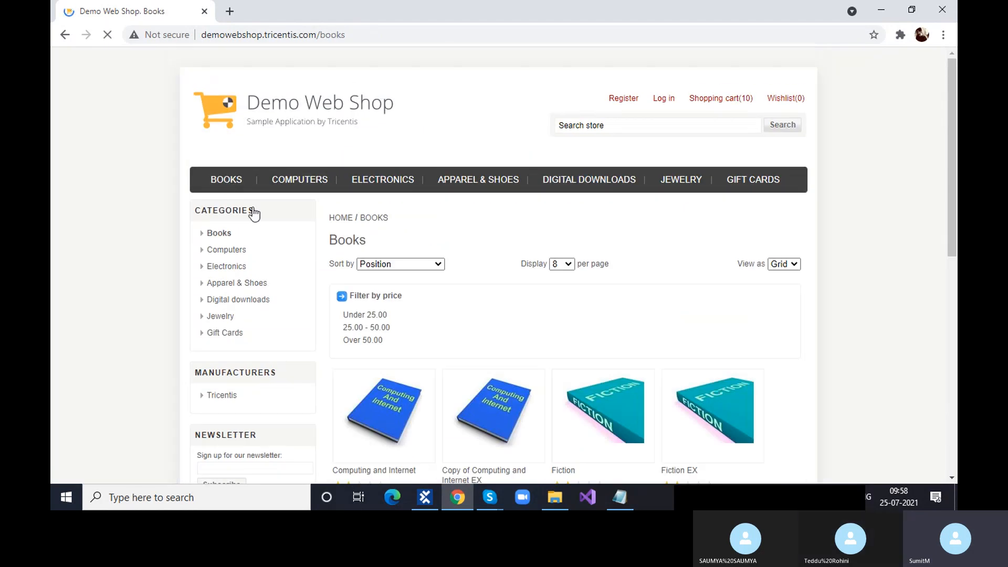
pyautogui.scroll(-5, 535, 362)
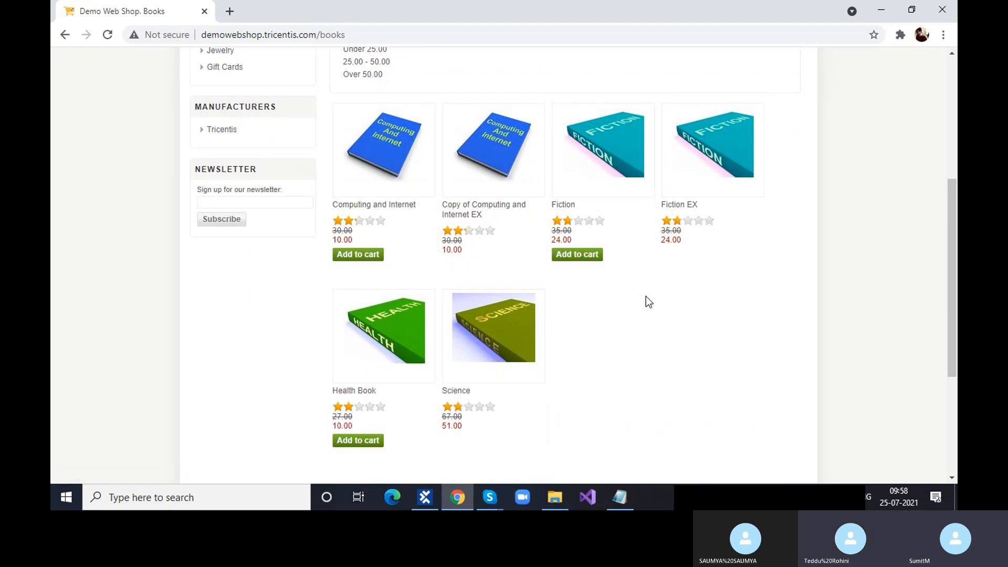
pyautogui.scroll(5, 412, 359)
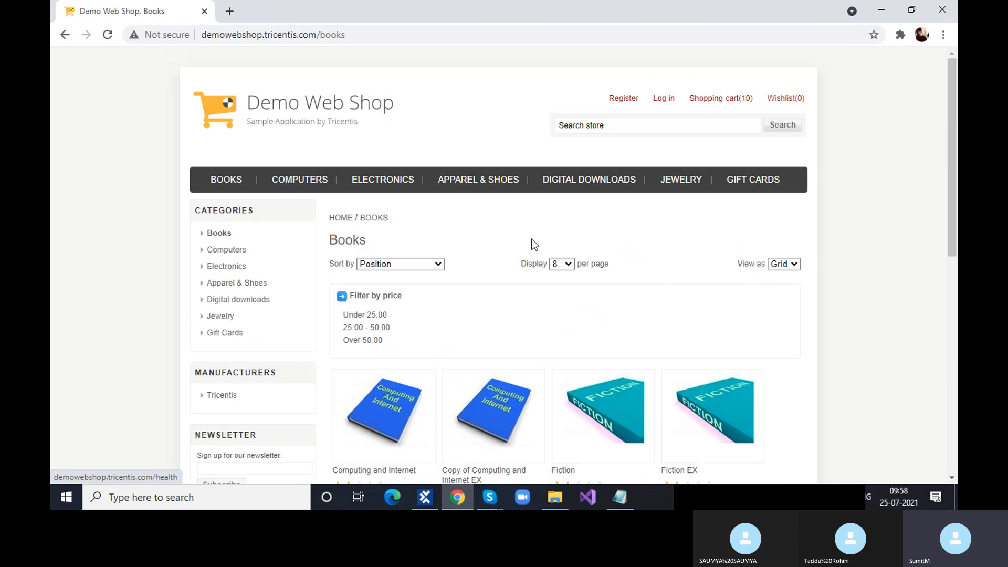
pyautogui.click(624, 189)
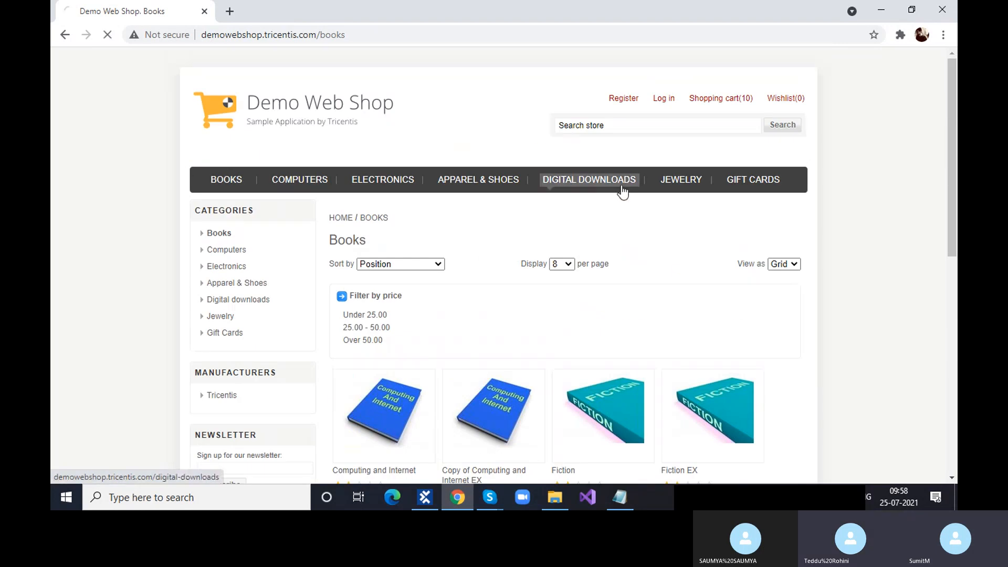
pyautogui.click(669, 181)
pyautogui.scroll(-5, 583, 352)
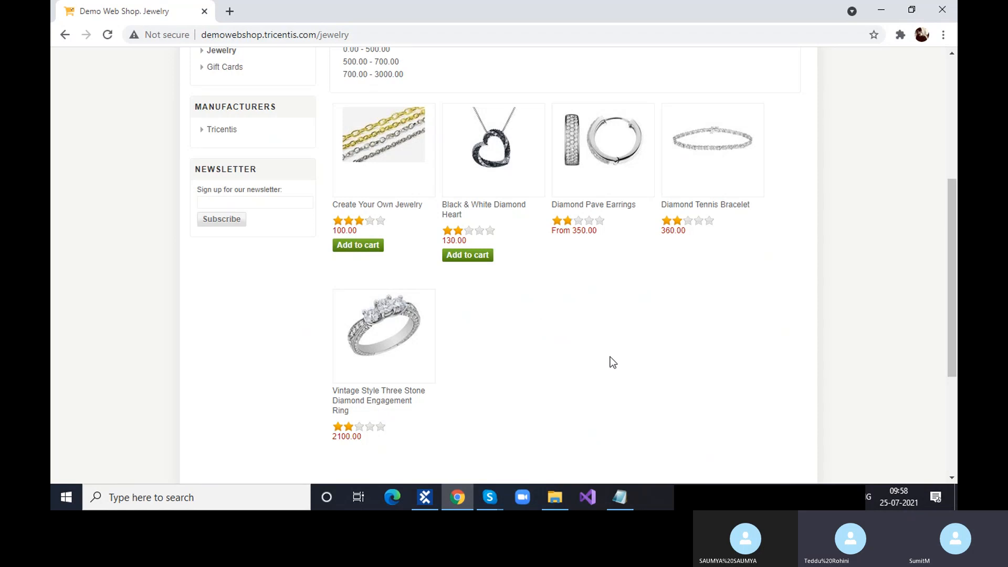
# - Examine the Add to cart offers under Computers > Accessories, and switch to Tosca Commander to review the second Add To cart folder
pyautogui.scroll(4, 610, 361)
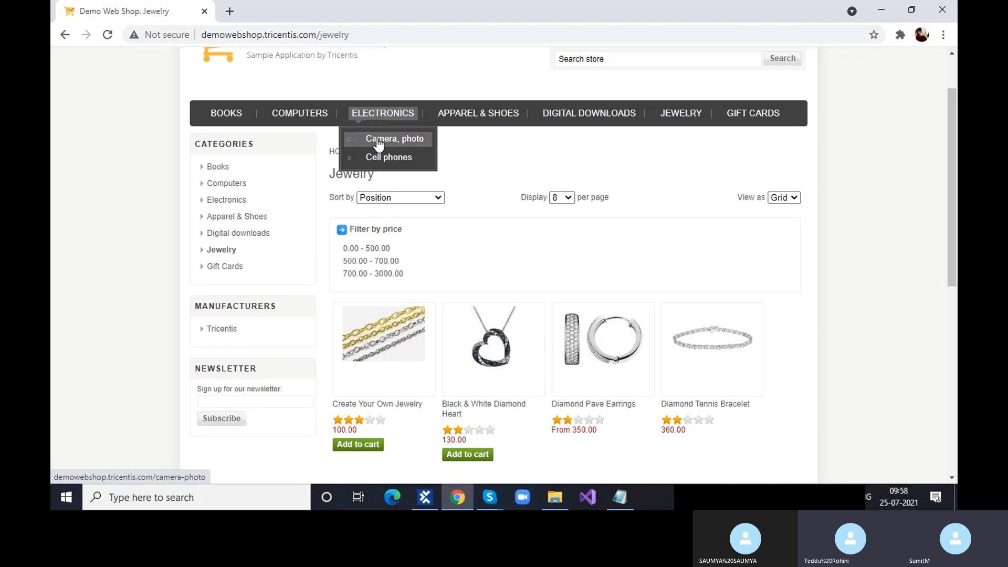
pyautogui.moveTo(331, 120)
pyautogui.click(309, 176)
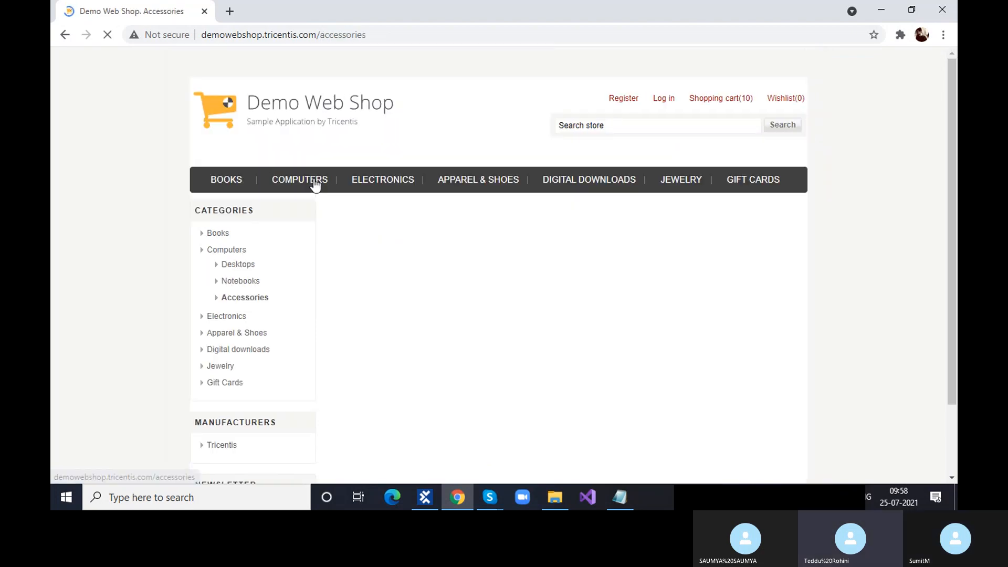
pyautogui.scroll(-5, 464, 312)
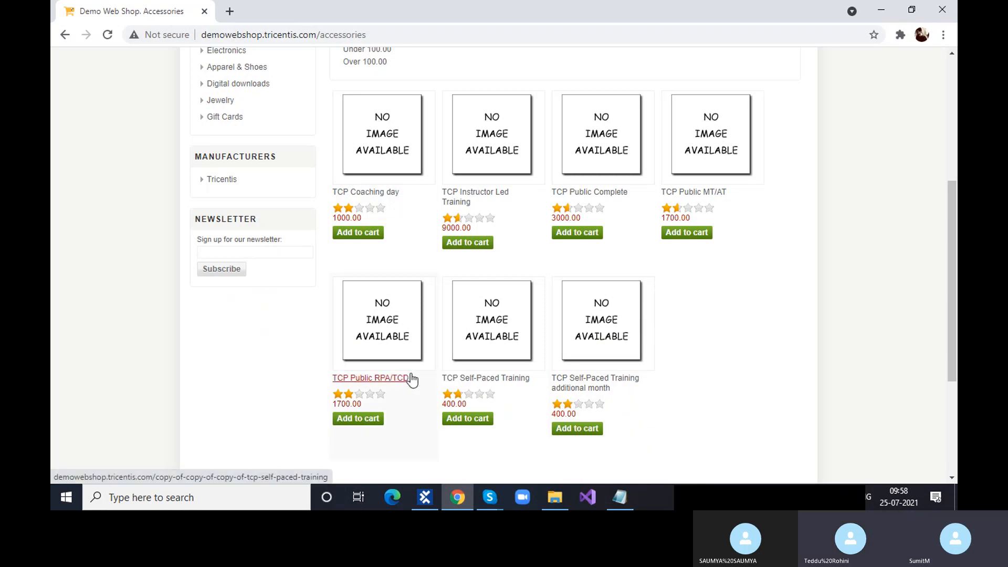
pyautogui.click(439, 495)
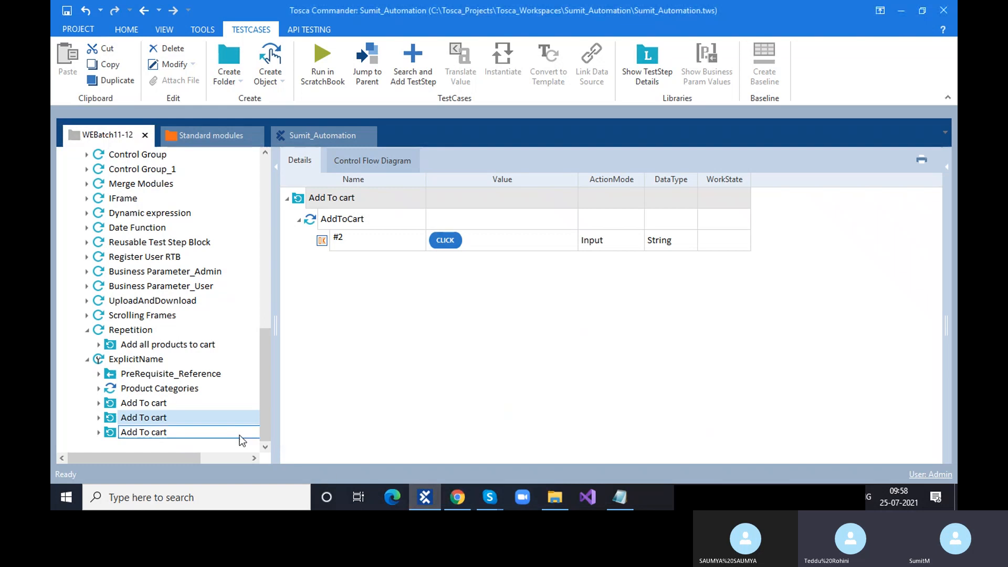
pyautogui.click(171, 417)
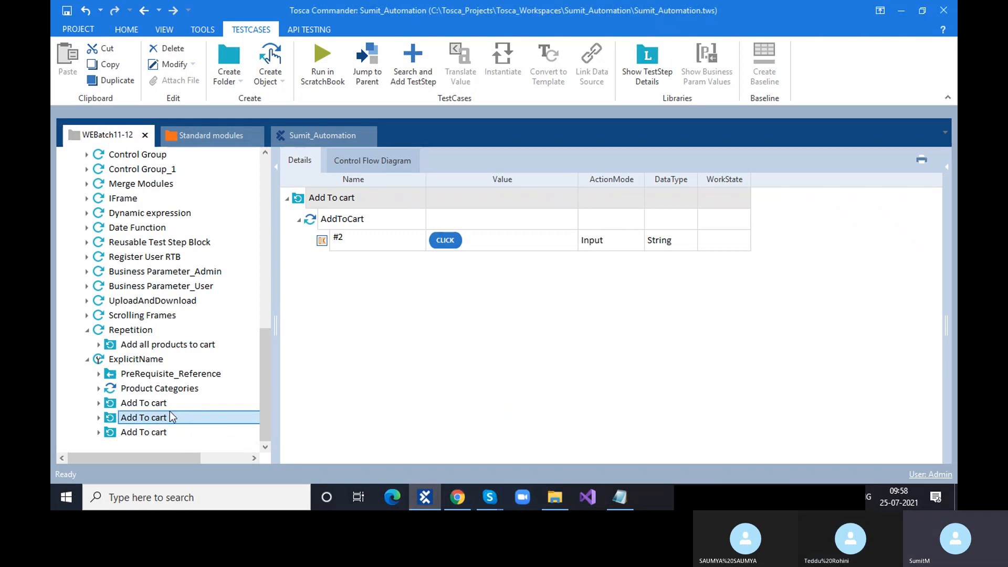
# - Switch to Chrome and compare which products offer Add to cart in the Accessories, Digital Downloads and Apparel & Shoes categories
pyautogui.click(456, 502)
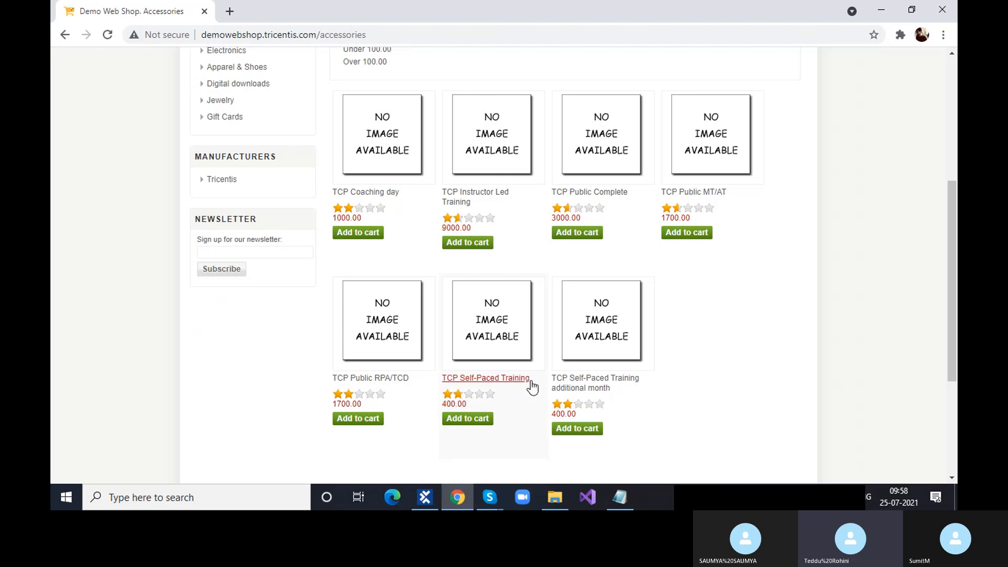
pyautogui.scroll(4, 532, 387)
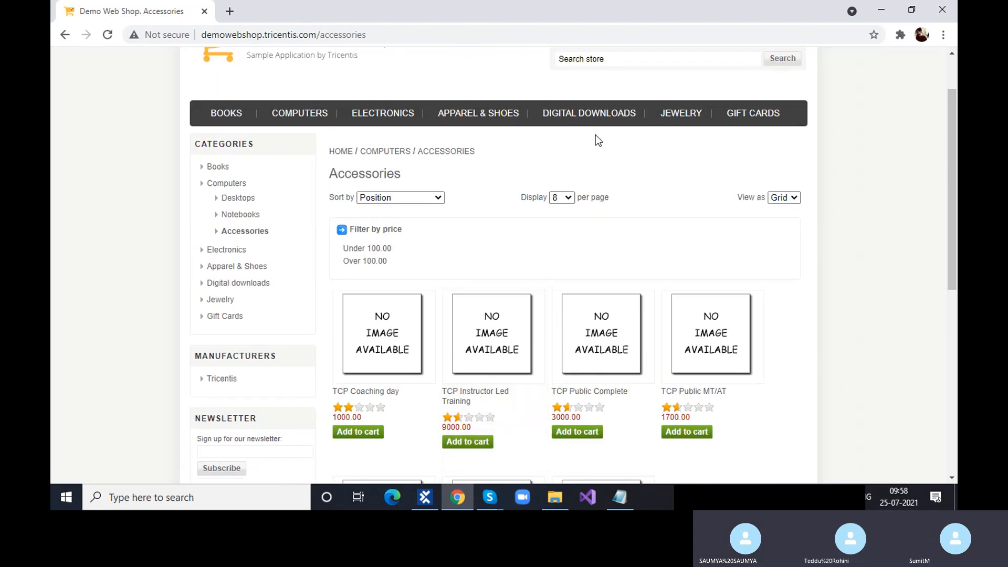
pyautogui.scroll(-4, 435, 331)
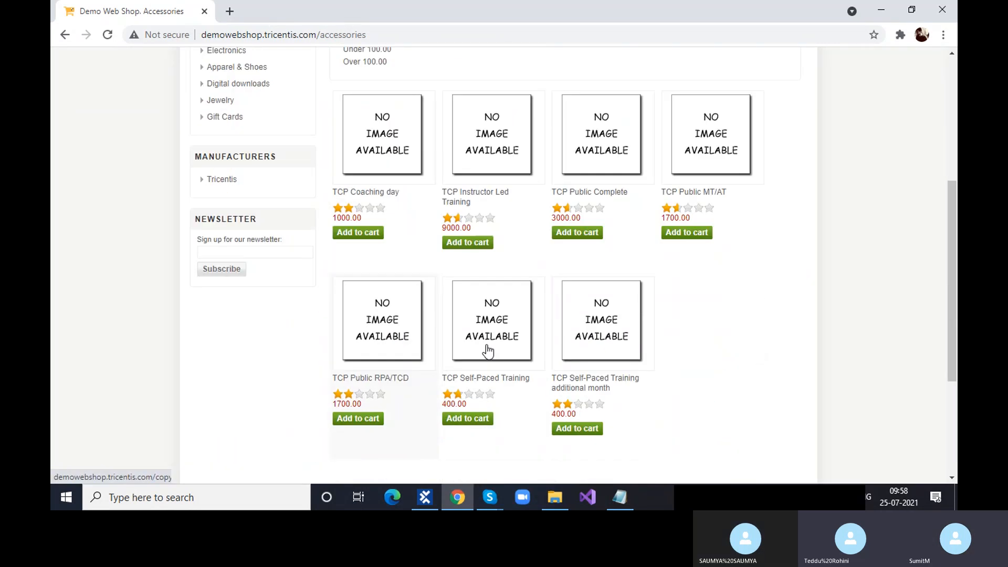
pyautogui.scroll(5, 488, 354)
pyautogui.click(598, 184)
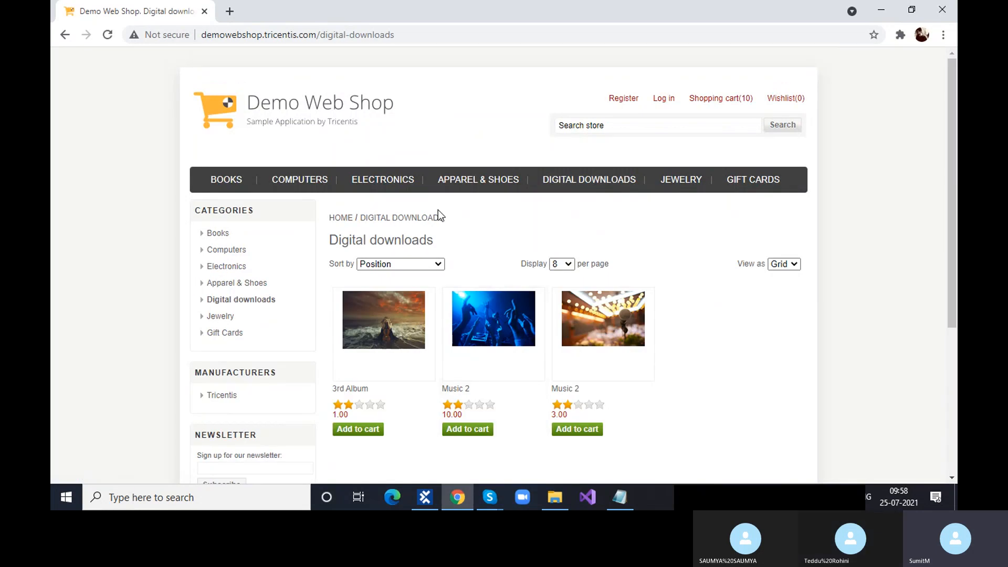
pyautogui.click(462, 180)
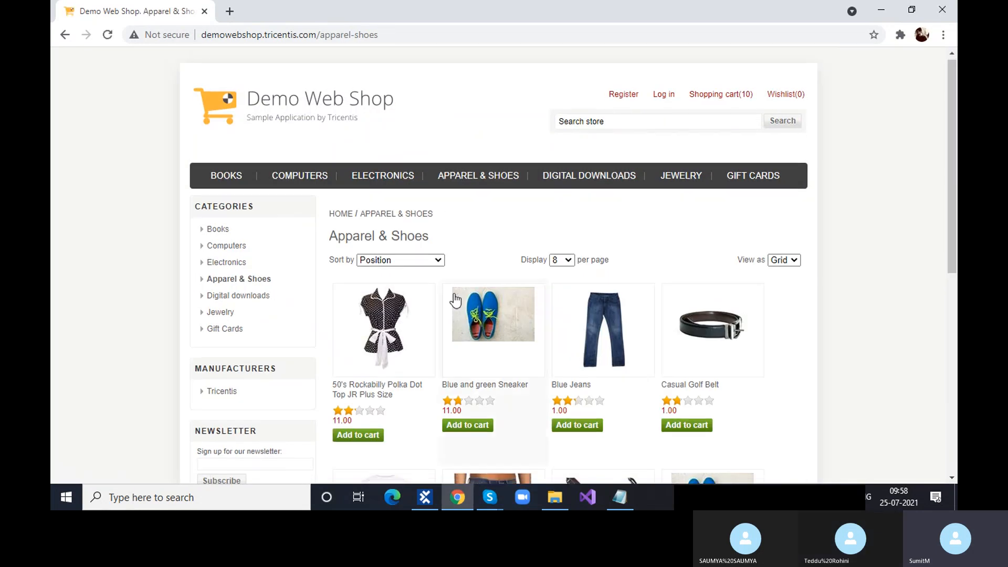
pyautogui.scroll(-3, 455, 301)
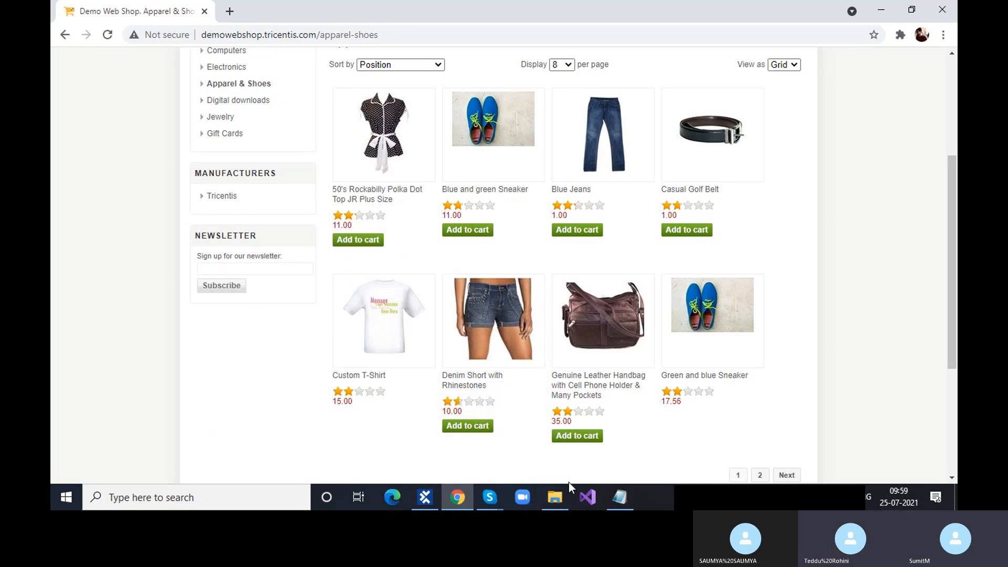
# - Switch to Tosca Commander, collapse the ExplicitName test case and create a new test case named ResultCount under TestCases
pyautogui.click(426, 497)
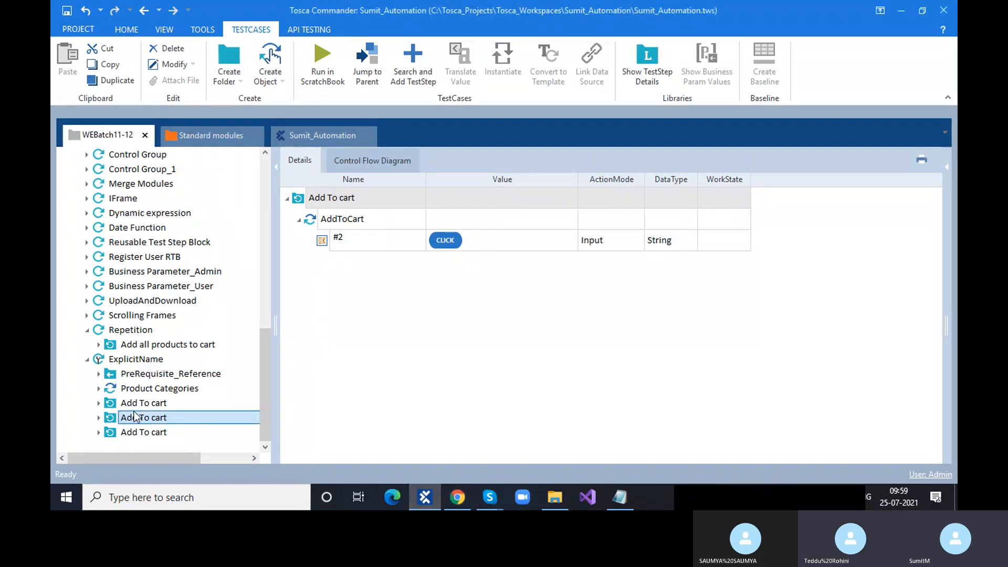
pyautogui.click(148, 403)
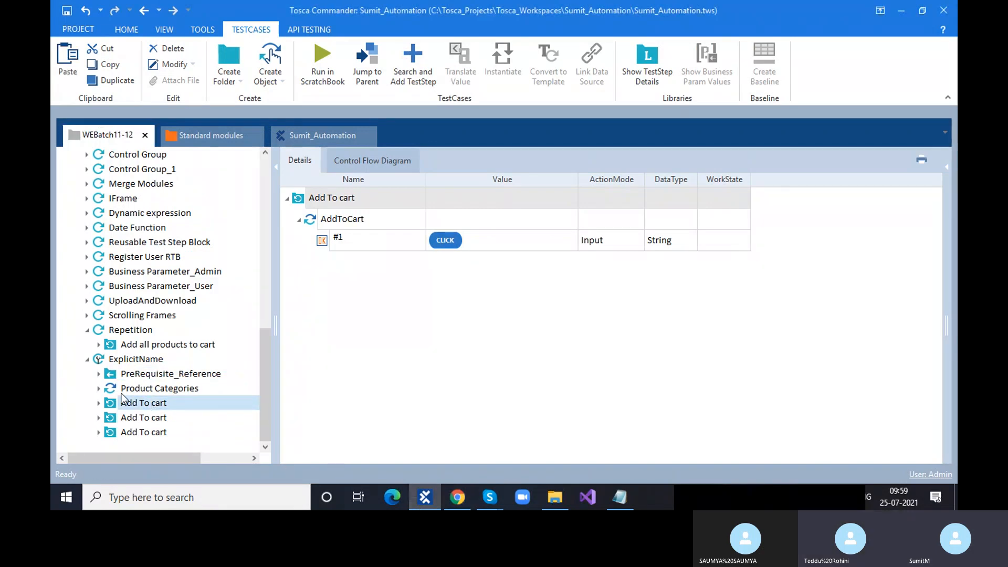
pyautogui.click(88, 360)
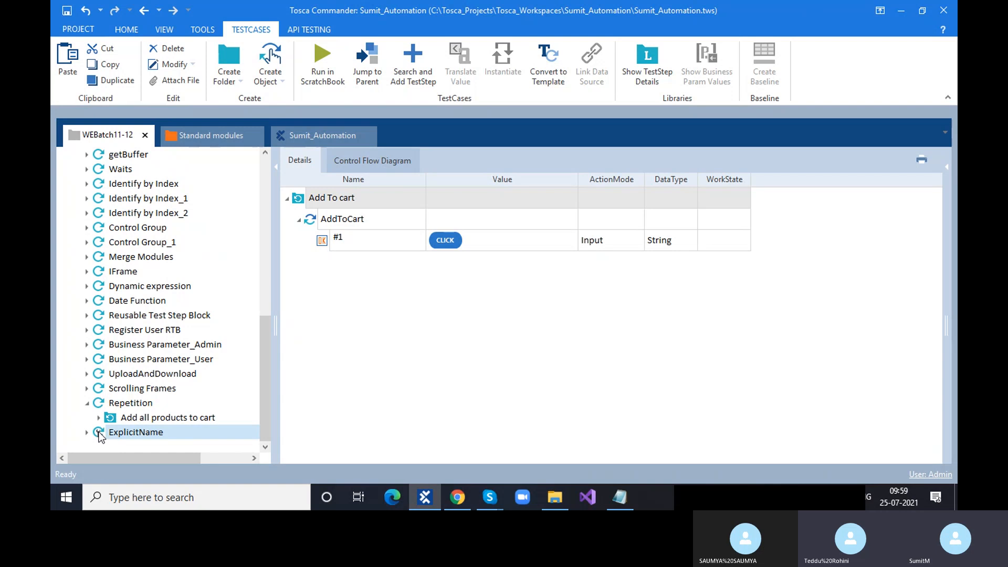
pyautogui.scroll(5, 103, 399)
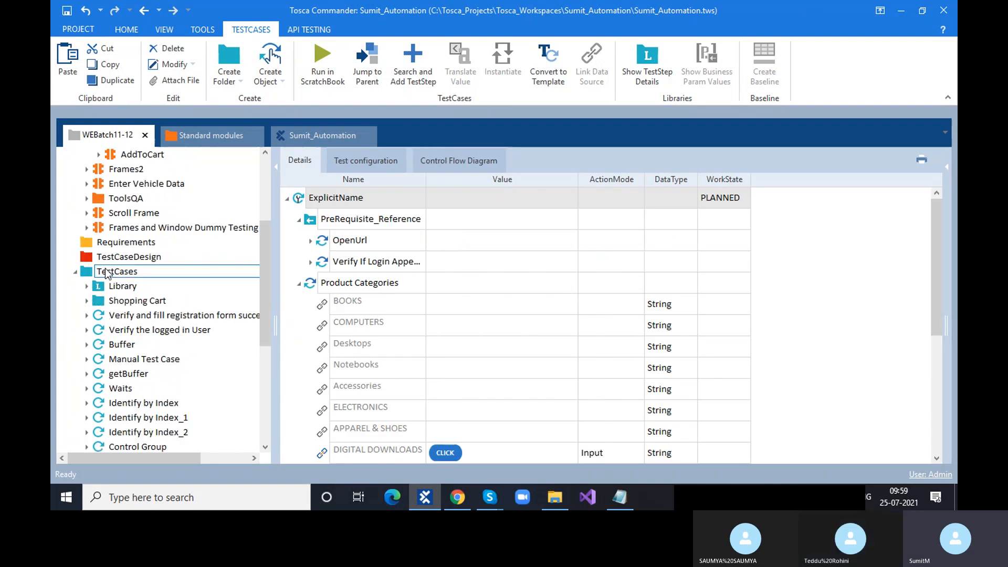
pyautogui.click(107, 273)
pyautogui.rightClick(106, 273)
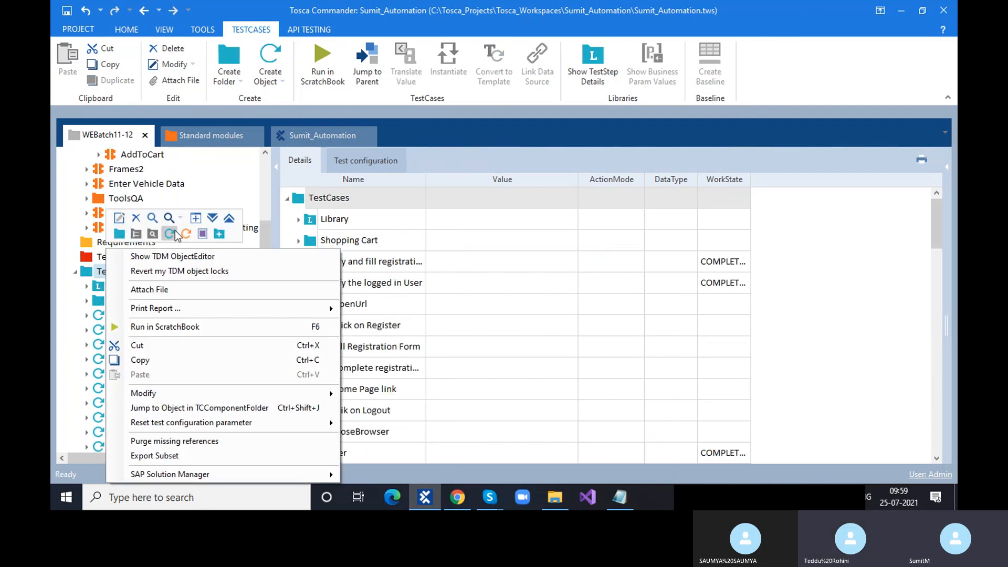
pyautogui.click(170, 231)
pyautogui.write('ResultC')
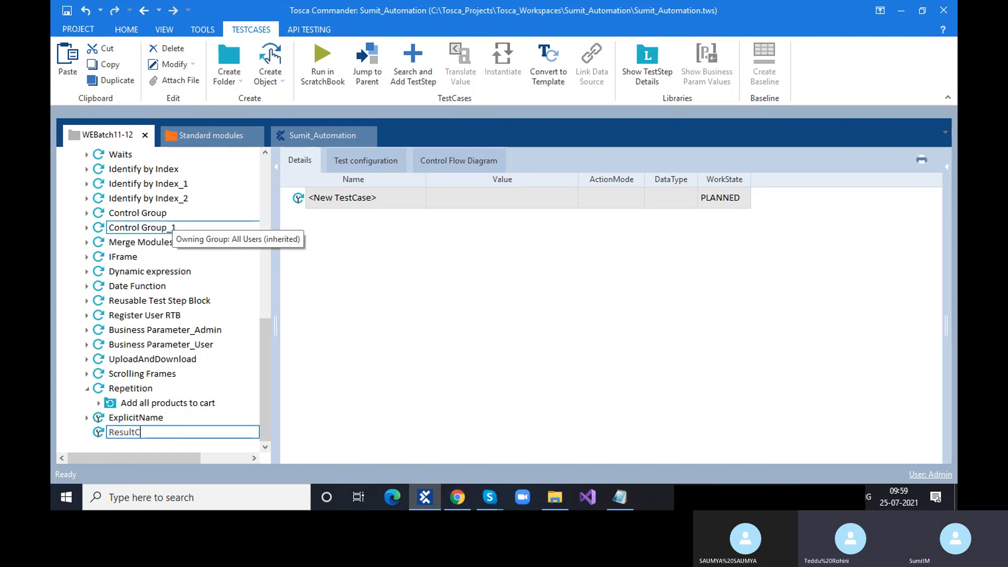
pyautogui.write('ount')
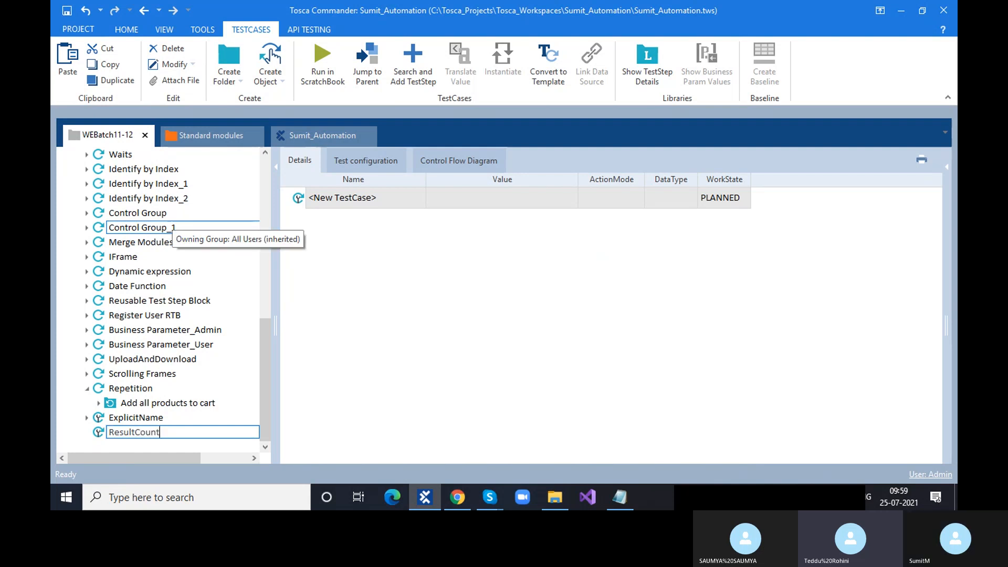
pyautogui.press('Return')
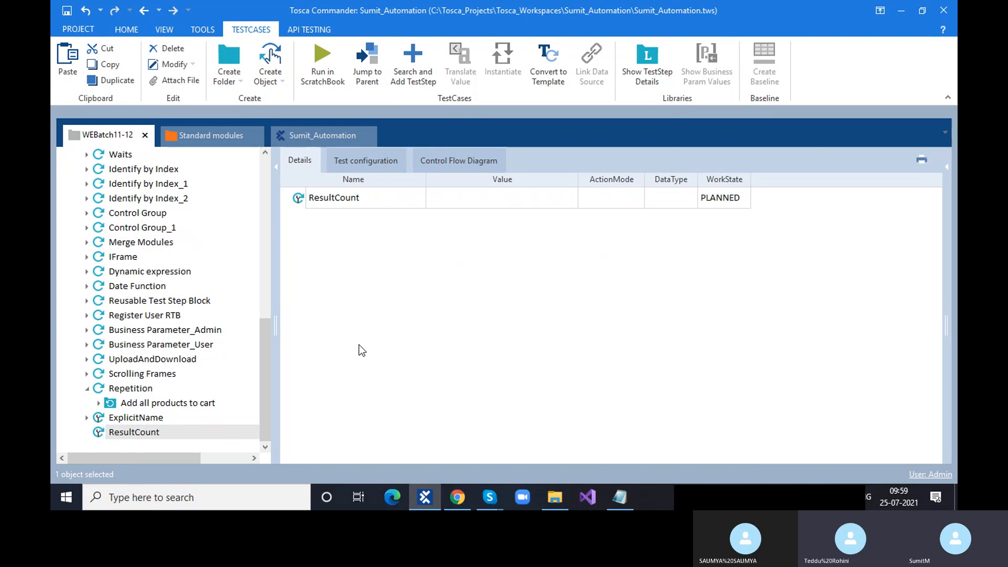
# - Switch to Chrome, remove all three products from the web shop's shopping cart and reopen the Digital Downloads category
pyautogui.click(458, 497)
pyautogui.scroll(5, 630, 266)
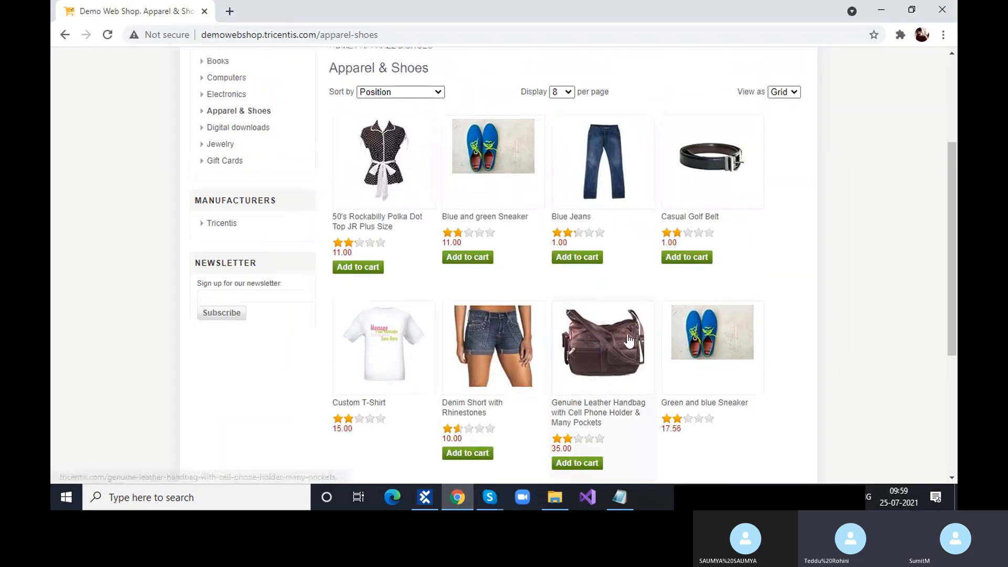
pyautogui.click(617, 186)
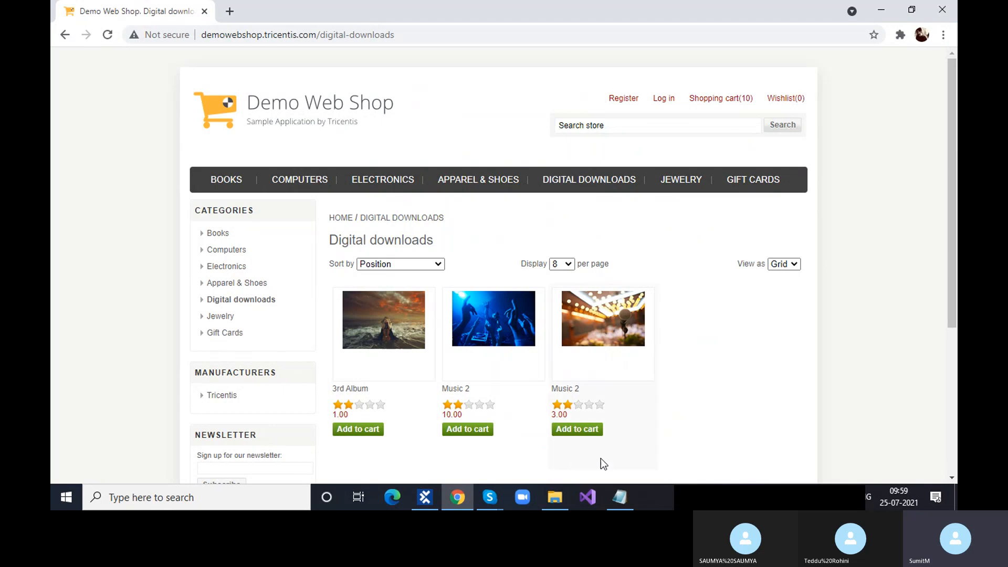
pyautogui.click(730, 105)
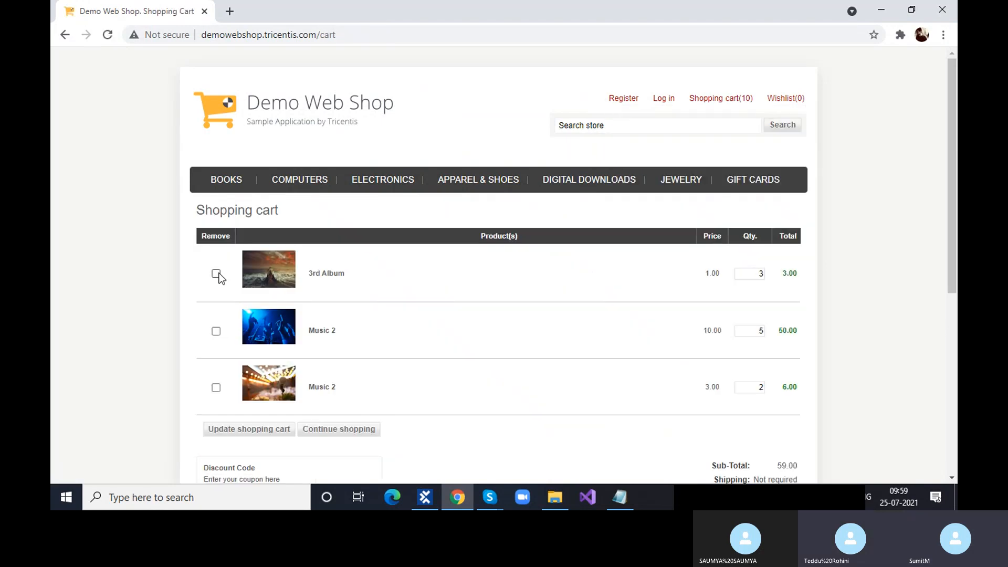
pyautogui.click(216, 273)
pyautogui.click(217, 329)
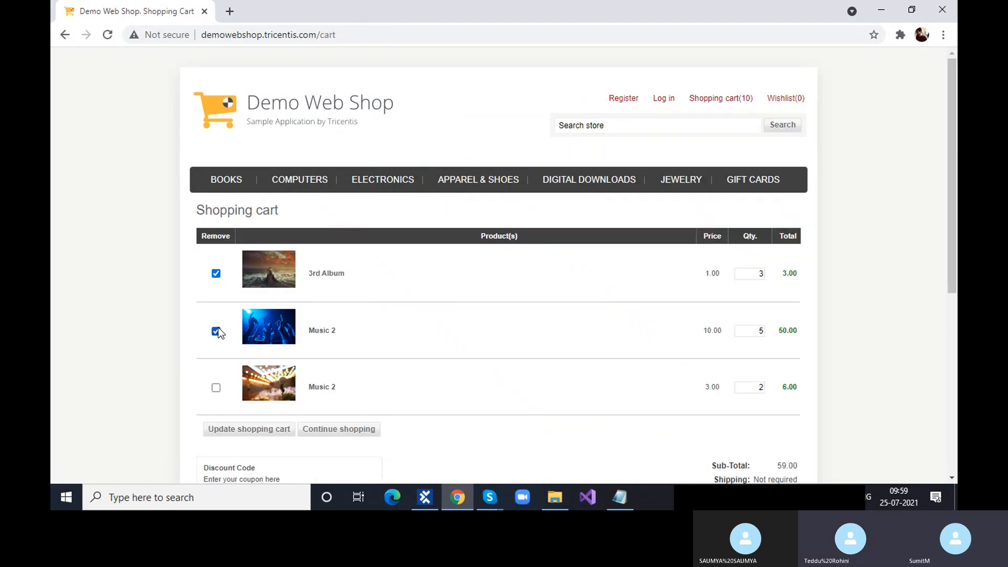
pyautogui.click(216, 388)
pyautogui.click(252, 430)
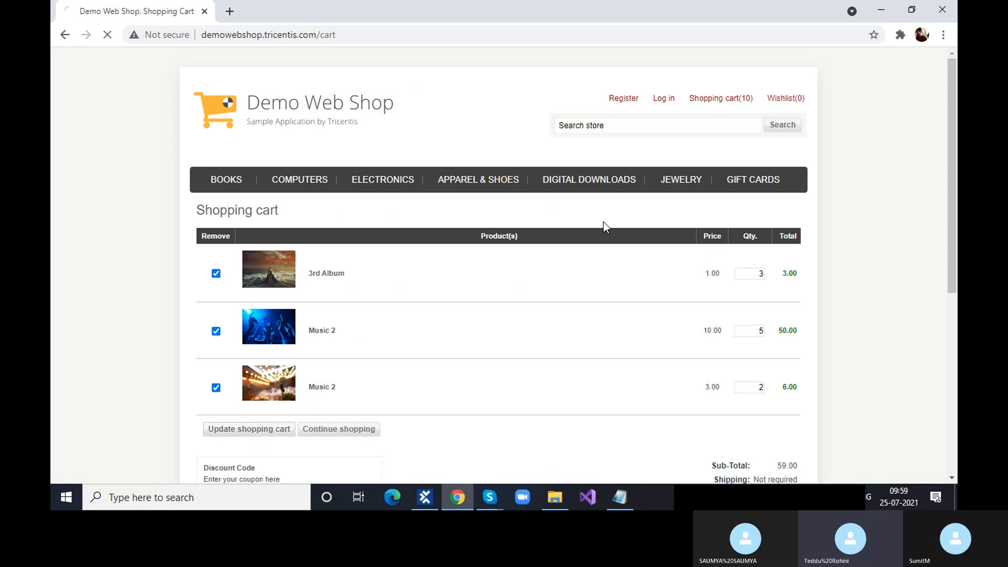
pyautogui.click(622, 181)
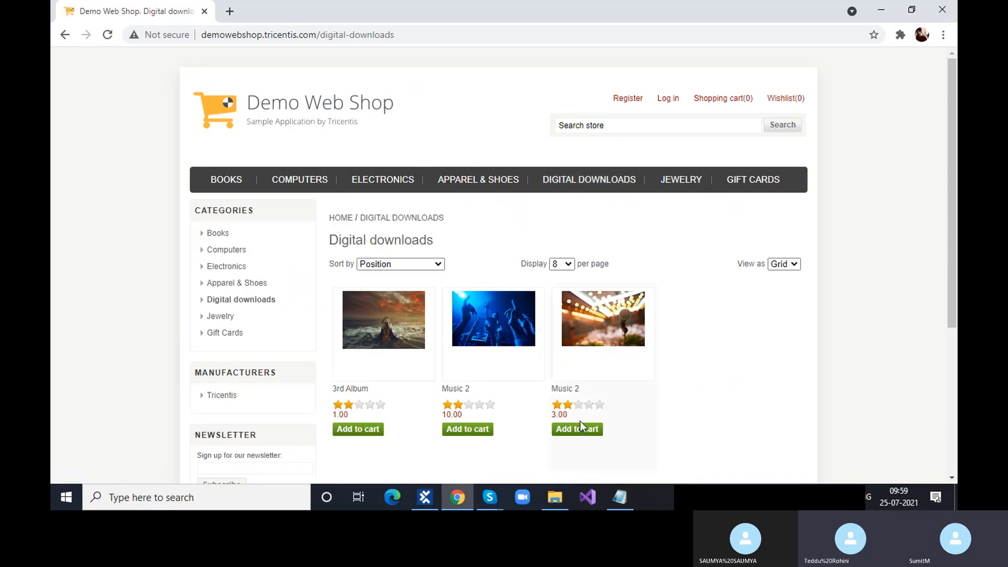
pyautogui.scroll(-1, 581, 421)
# - Switch to Tosca Commander and add the AddToCart module from Product Categories to the ResultCount test case as a test step
pyautogui.click(426, 497)
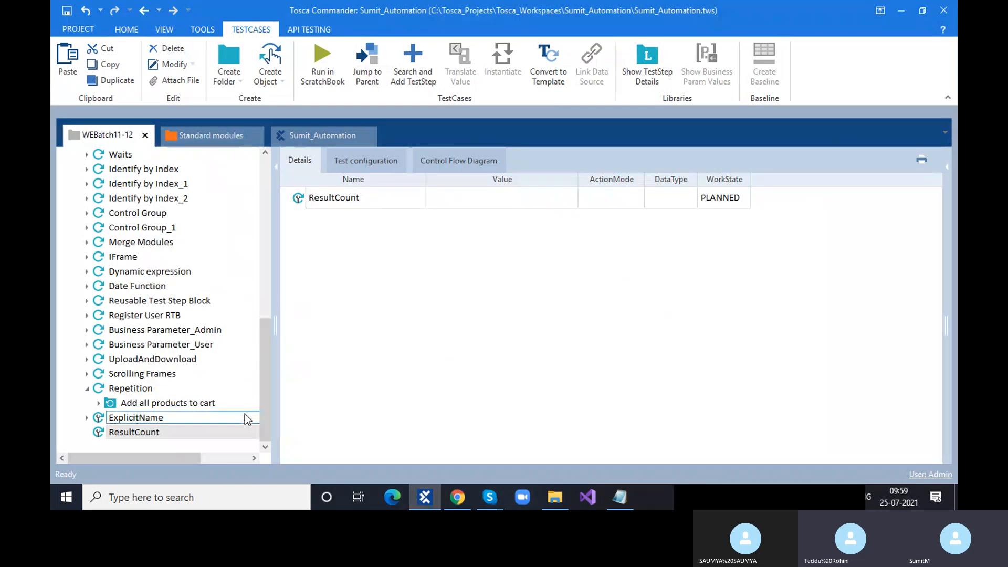
pyautogui.scroll(4, 96, 330)
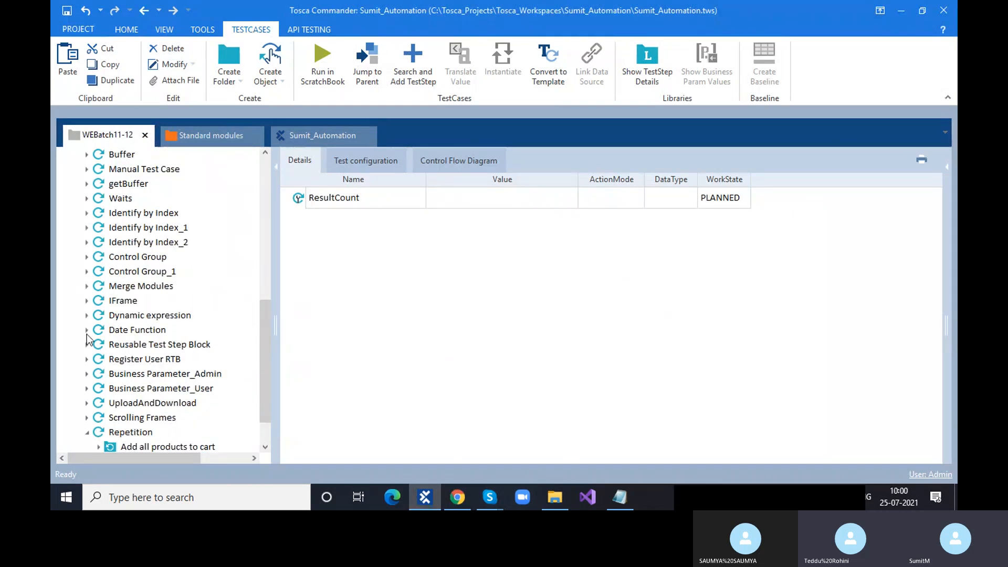
pyautogui.scroll(5, 96, 330)
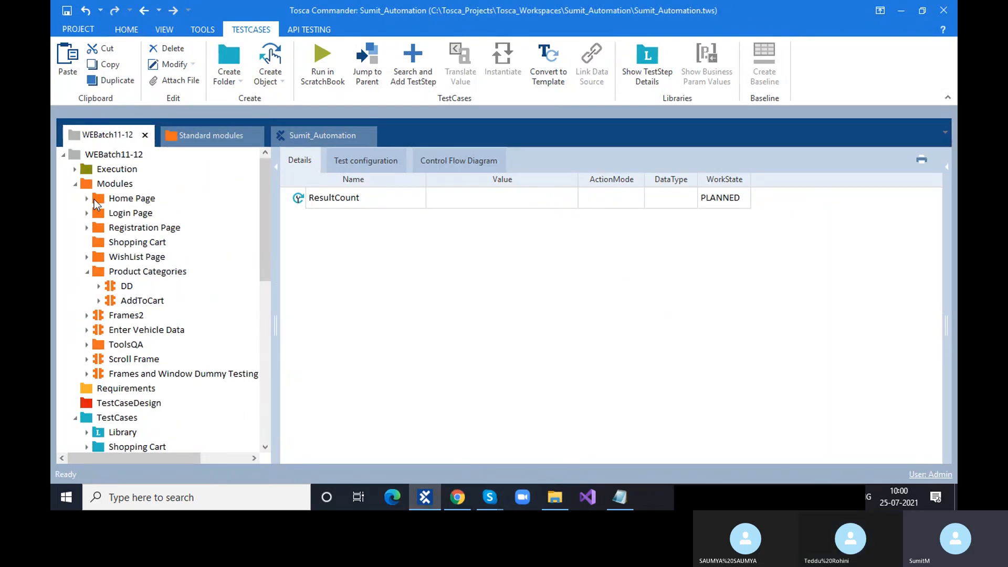
pyautogui.moveTo(112, 308); pyautogui.dragTo(301, 200)
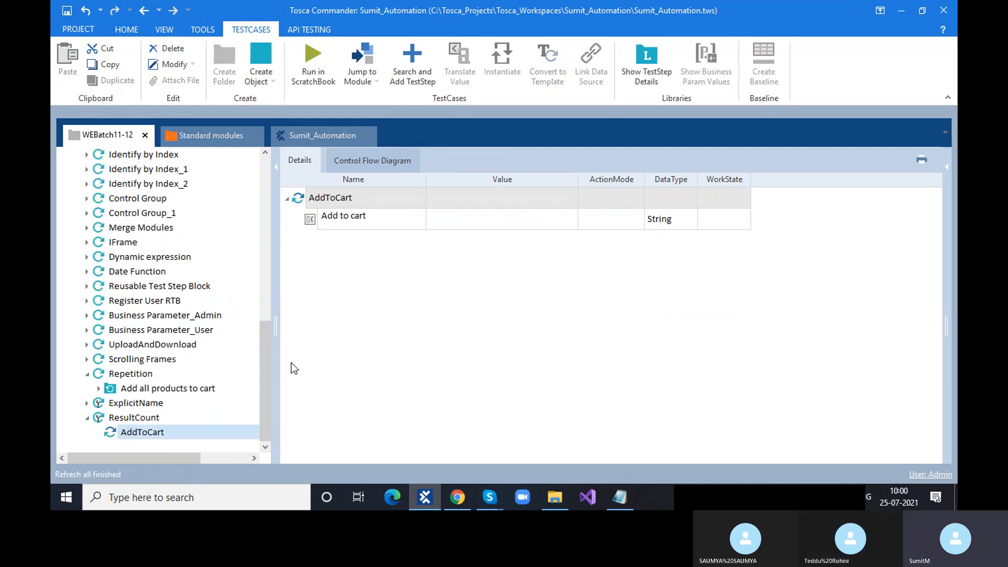
# - In the AddToCart test step of ResultCount, assign the ResultCount property to the Add to cart value
pyautogui.click(125, 420)
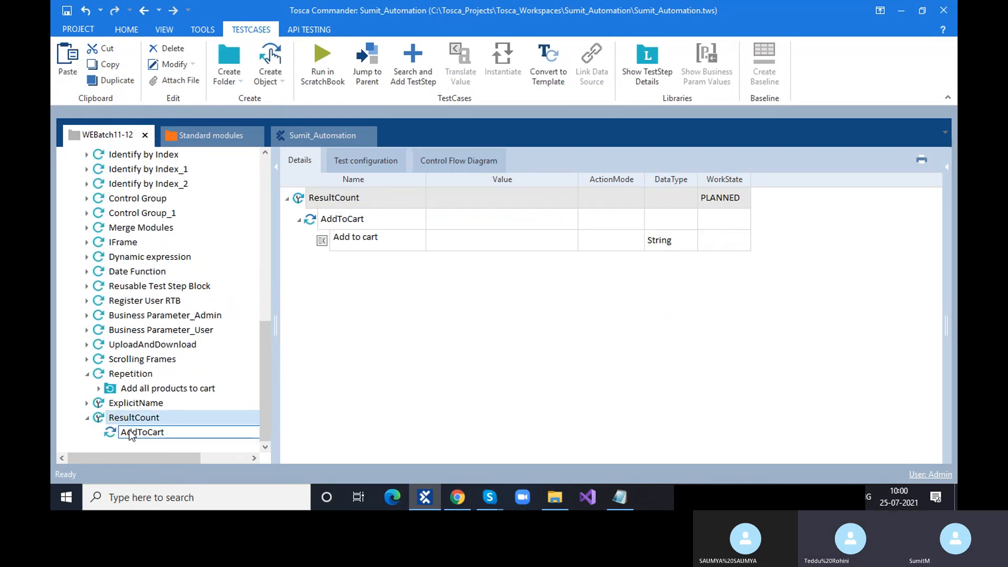
pyautogui.click(129, 432)
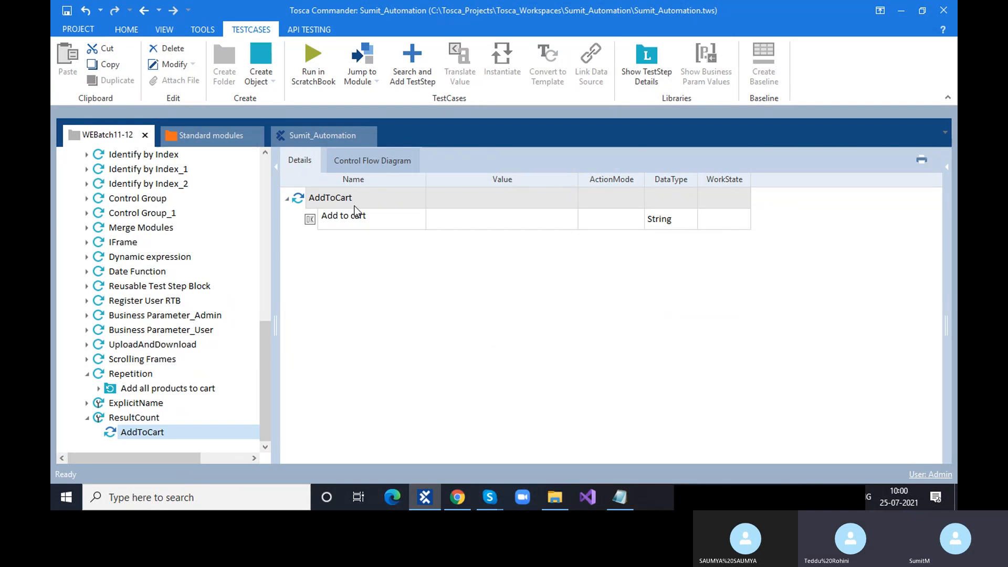
pyautogui.click(546, 223)
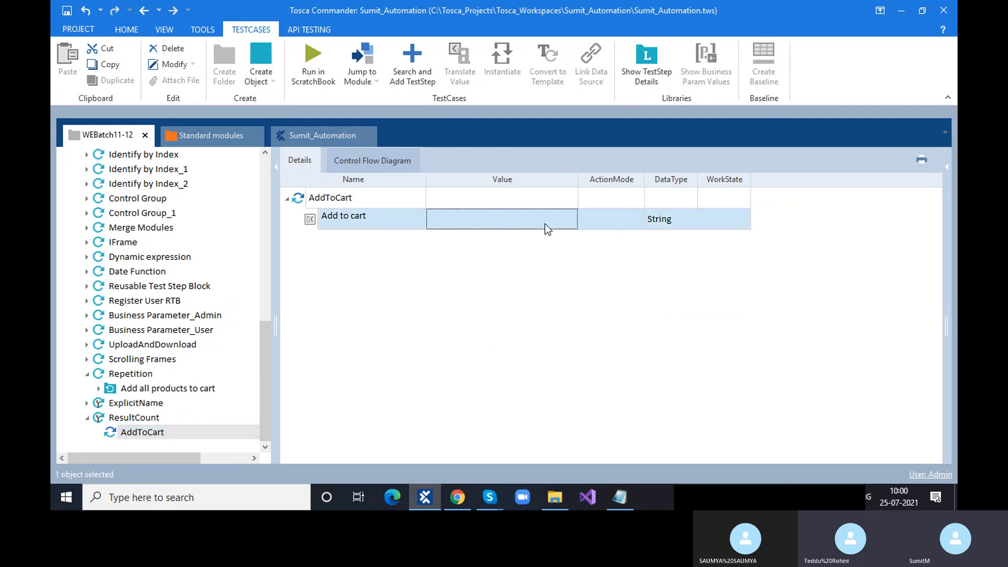
pyautogui.click(545, 224)
pyautogui.click(569, 221)
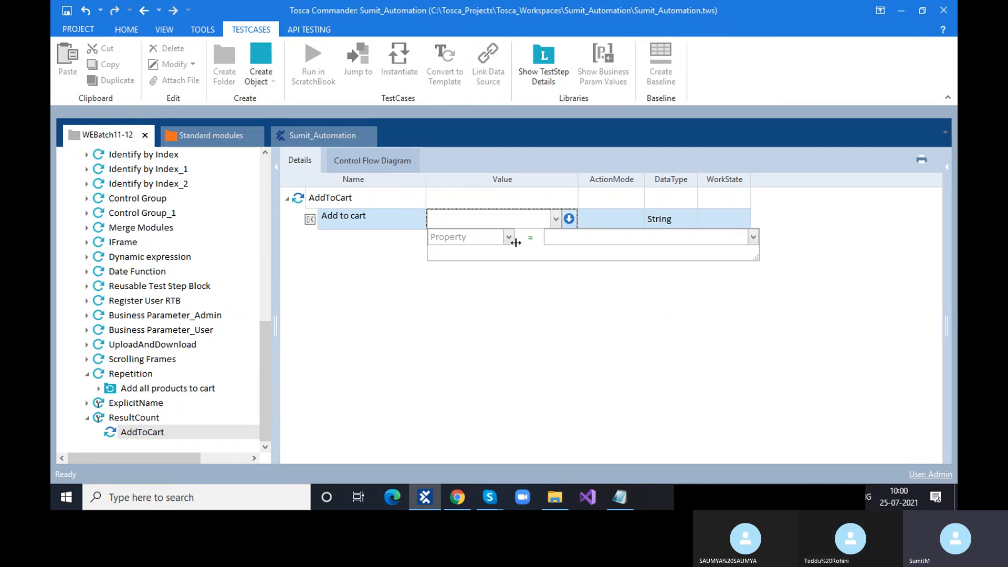
pyautogui.write('Resul')
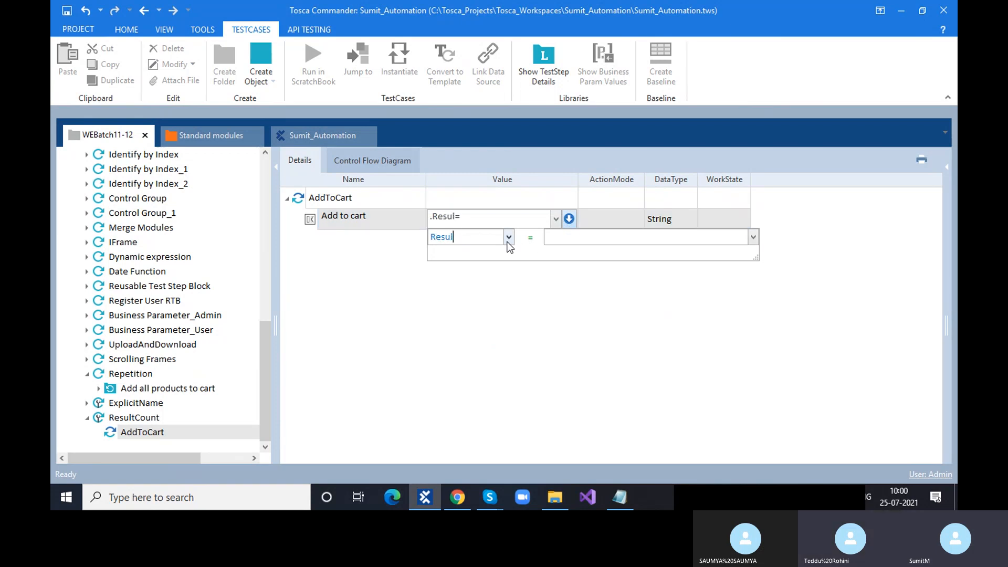
pyautogui.write('tCount')
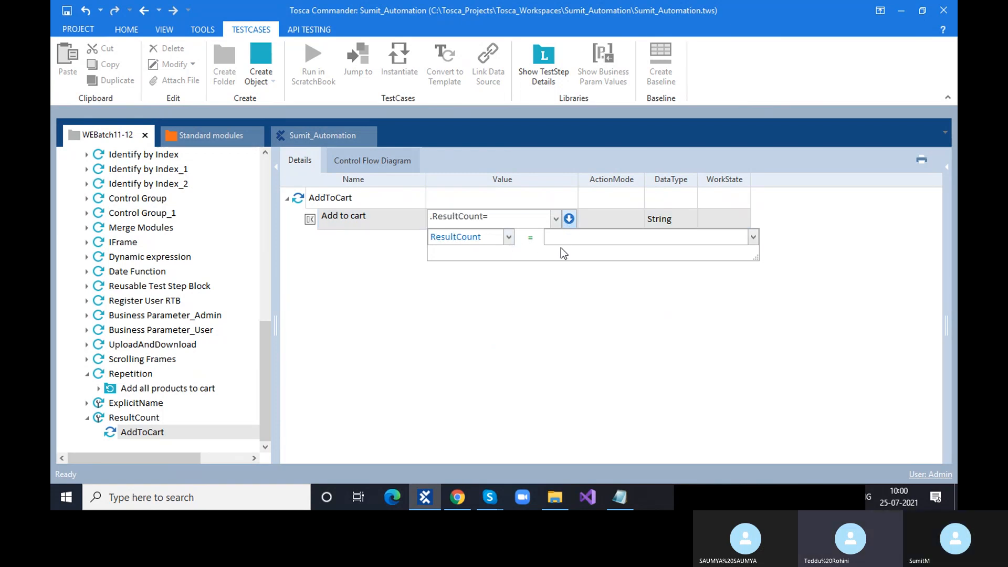
# - Store the Add to cart ResultCount in a buffer named AddToCartCount, using the Buffer ActionMode
pyautogui.click(568, 235)
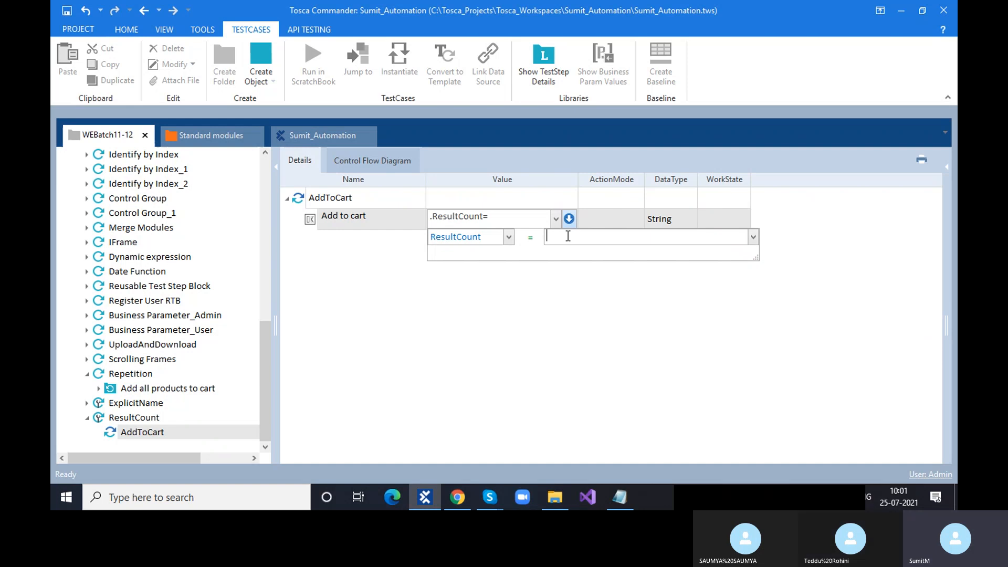
pyautogui.write('AddTO')
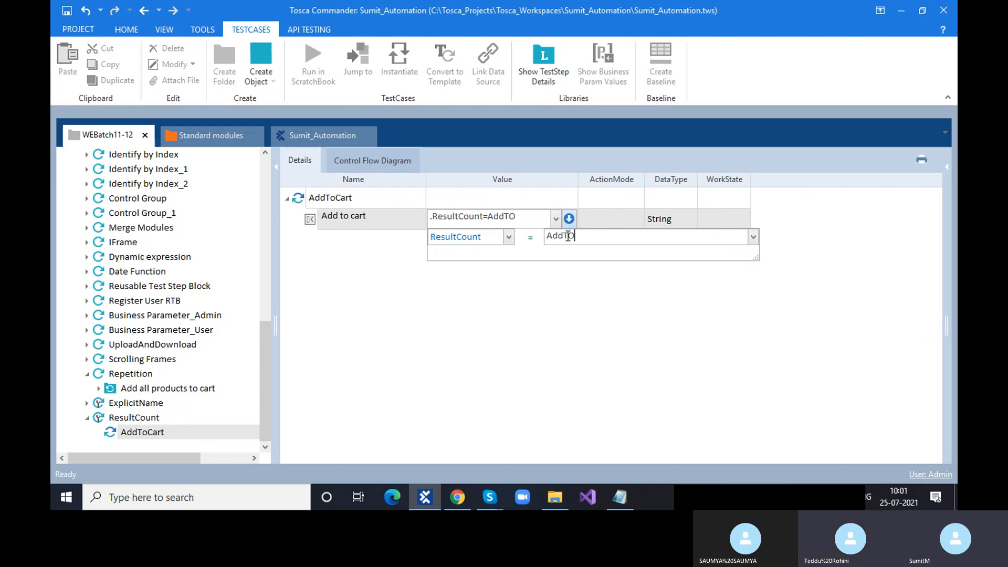
pyautogui.press('BackSpace')
pyautogui.write('oCar')
pyautogui.write('tCount')
pyautogui.click(587, 299)
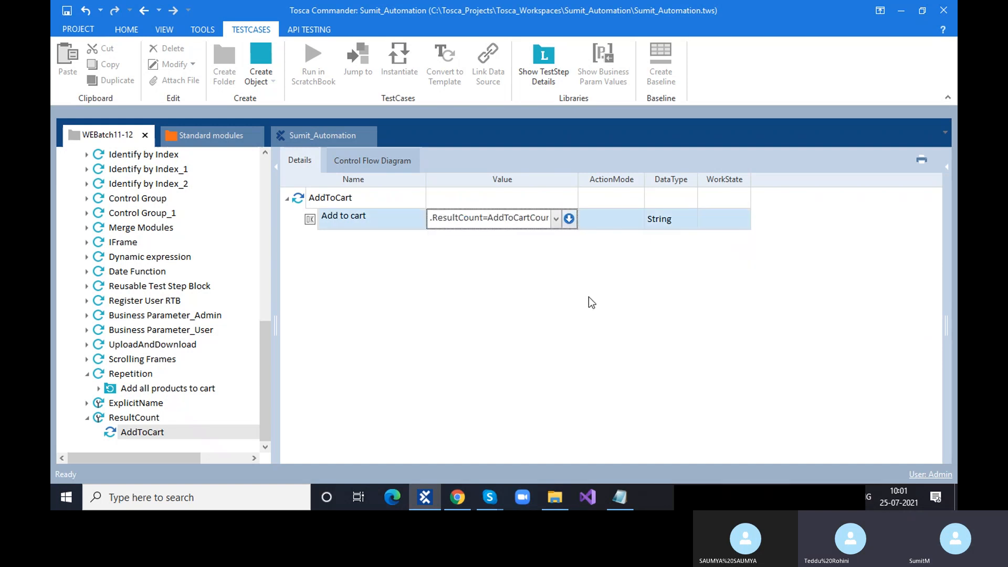
pyautogui.click(620, 225)
pyautogui.write('b')
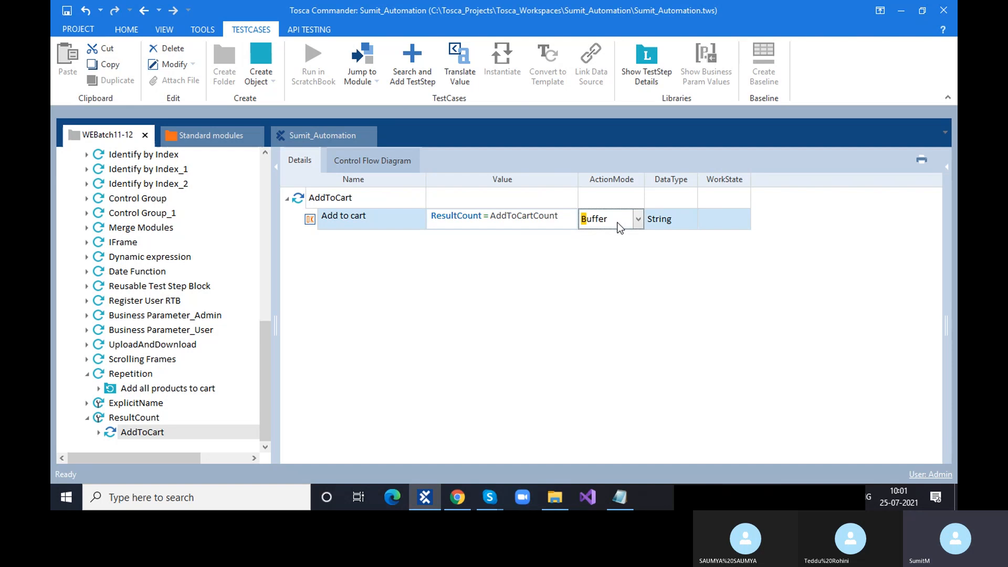
pyautogui.click(637, 307)
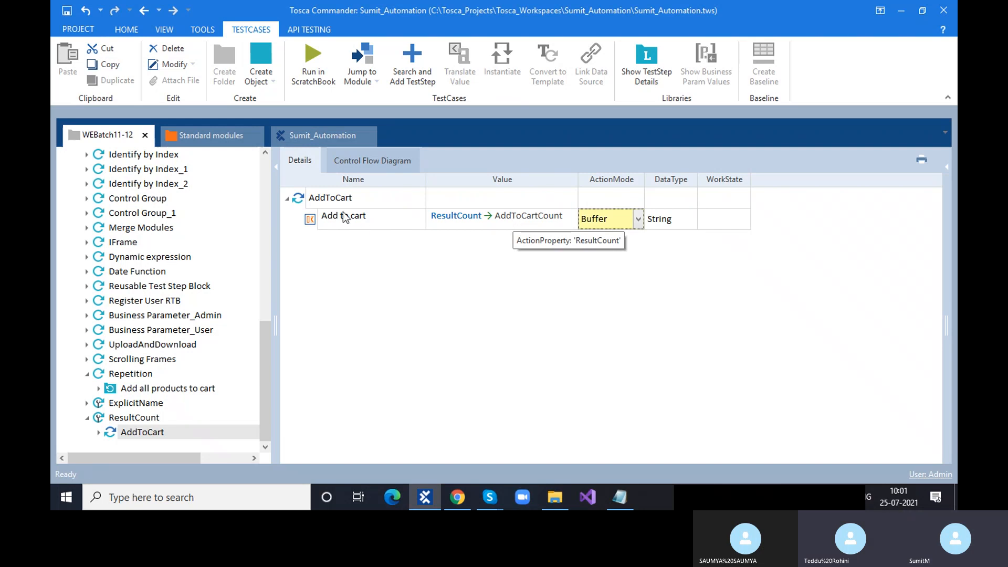
# - Run the AddToCart test step in ScratchBook against the web shop's Digital Downloads page
pyautogui.click(457, 497)
pyautogui.click(457, 497)
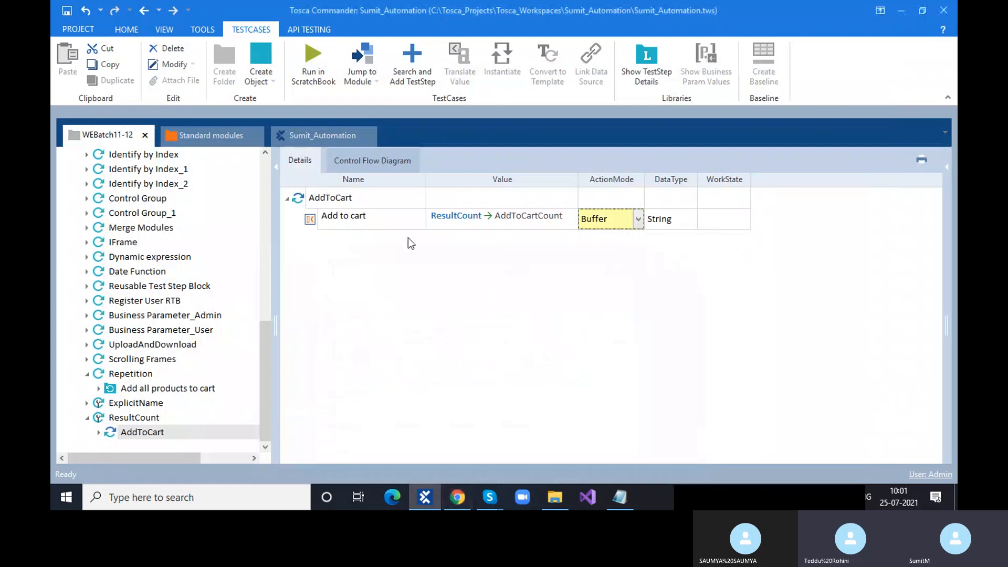
pyautogui.click(297, 202)
pyautogui.press('F6')
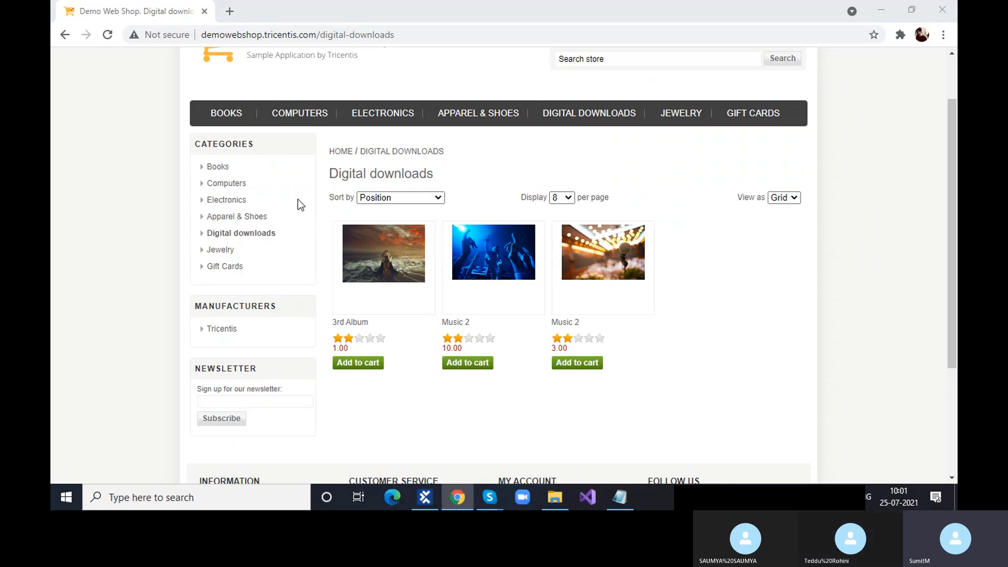
# - Switch to the ScratchBook results, read the full Loginfo for Add to cart and close the window
pyautogui.click(431, 499)
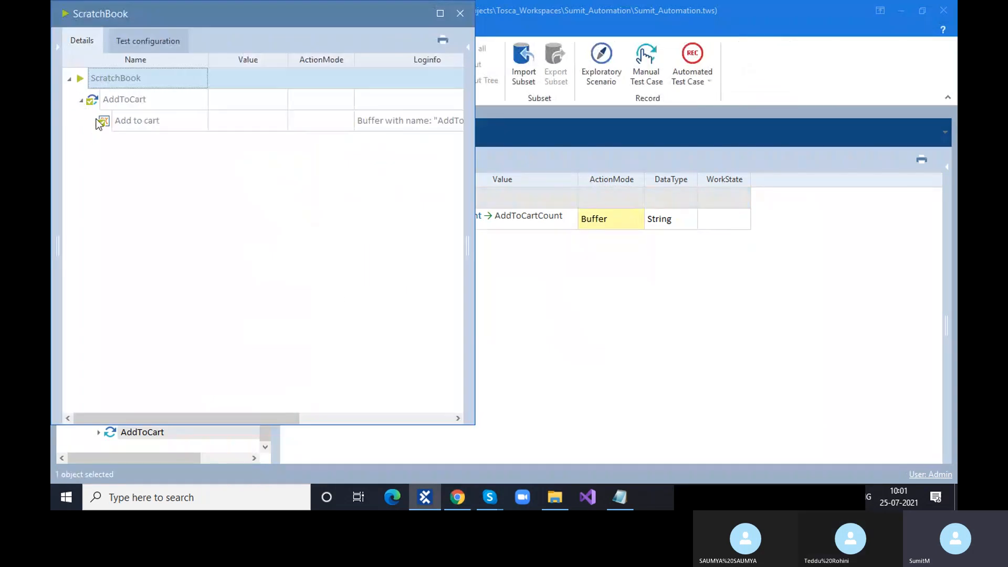
pyautogui.click(378, 121)
pyautogui.click(458, 121)
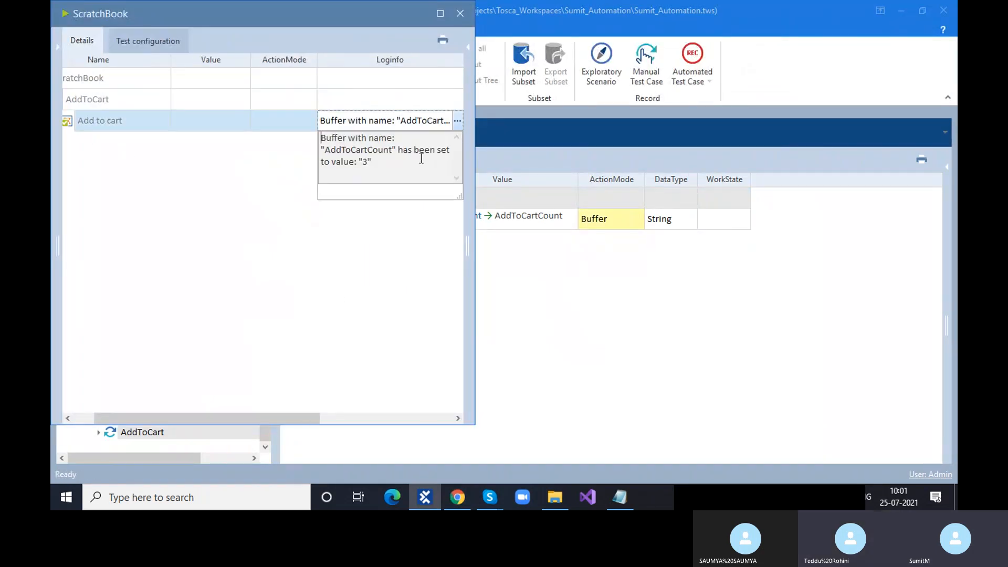
pyautogui.doubleClick(365, 163)
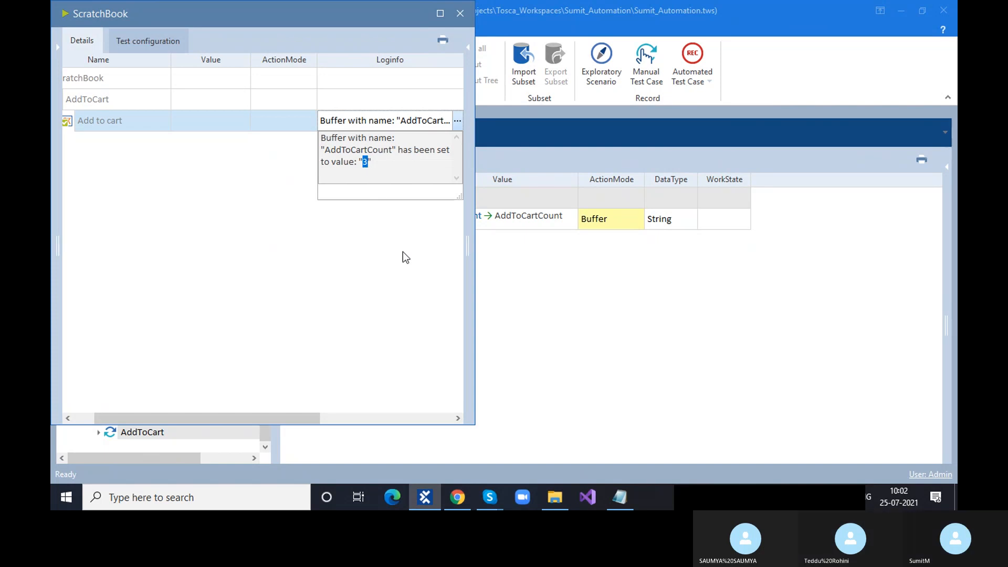
pyautogui.click(460, 13)
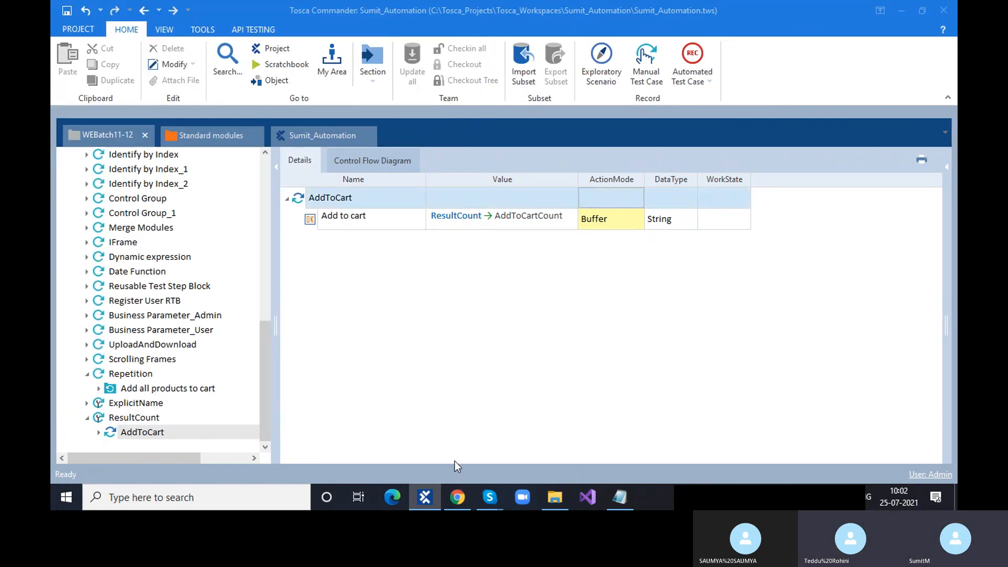
# - Switch to Chrome, open the Apparel & Shoes category, and rerun the AddToCart test step in ScratchBook from Tosca Commander
pyautogui.click(452, 503)
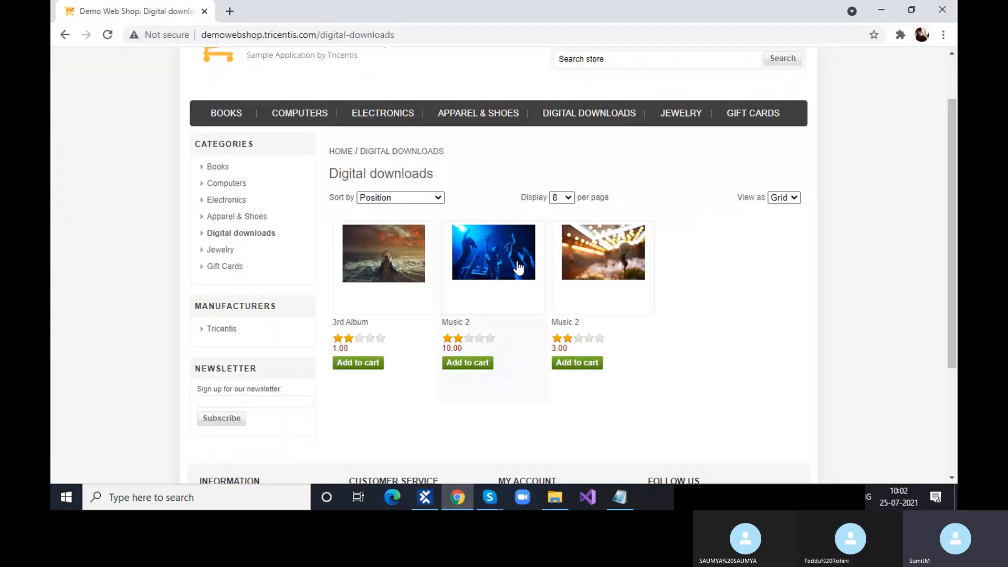
pyautogui.click(474, 115)
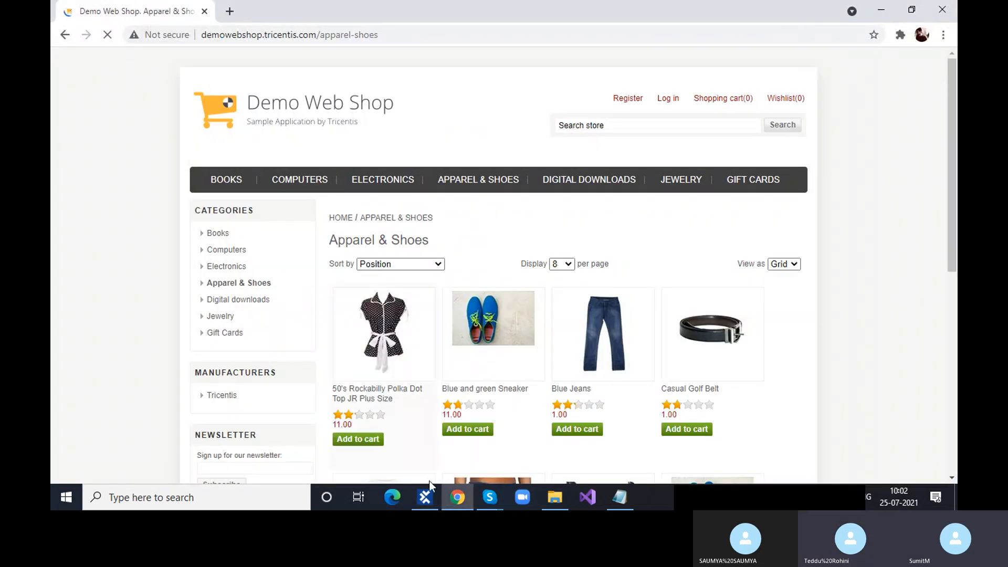
pyautogui.click(425, 499)
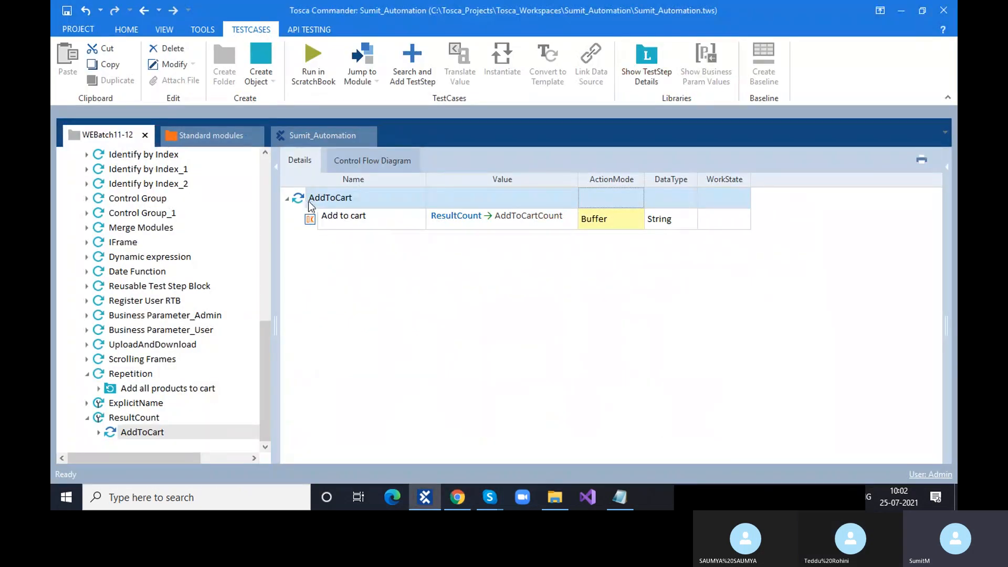
pyautogui.press('F6')
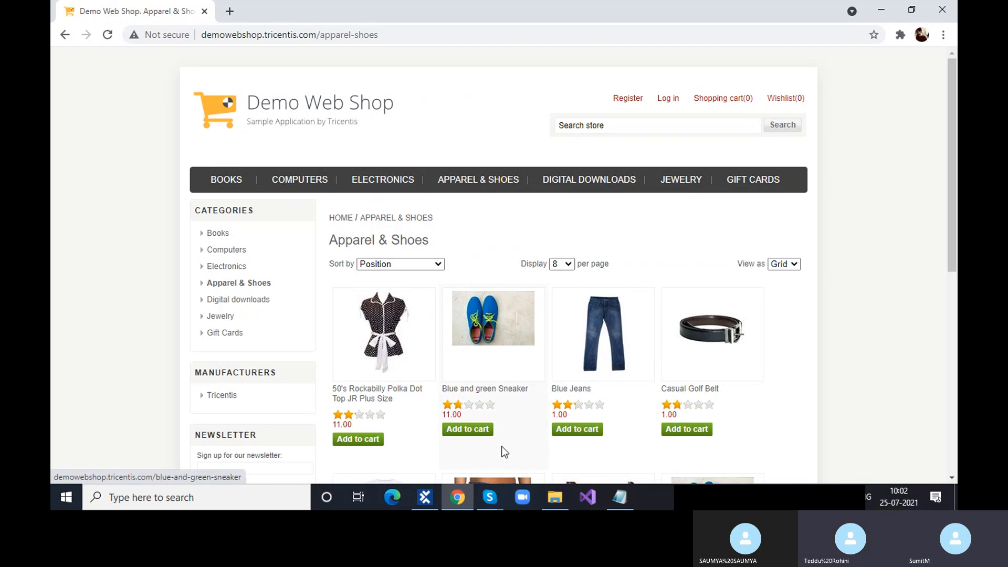
# - Switch to Tosca Commander, check the buffered AddToCartCount value for Apparel & Shoes in the ScratchBook Loginfo, and close the results
pyautogui.click(428, 498)
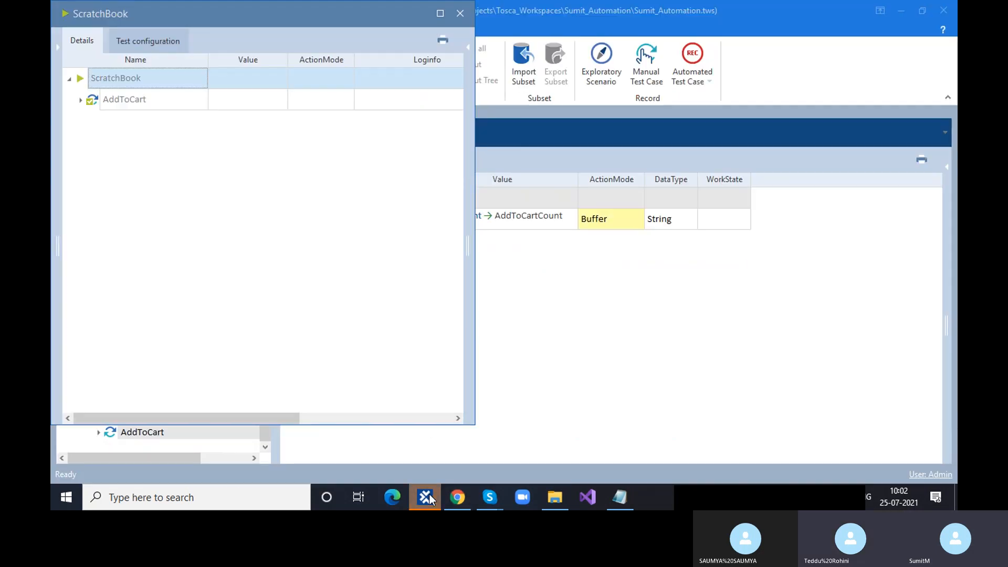
pyautogui.click(80, 100)
pyautogui.click(380, 122)
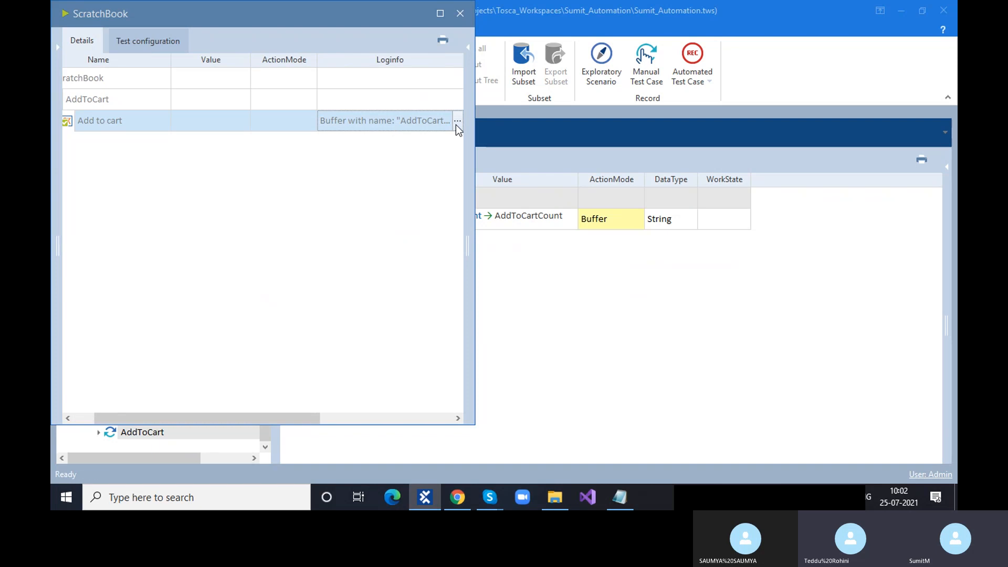
pyautogui.click(456, 123)
pyautogui.doubleClick(365, 161)
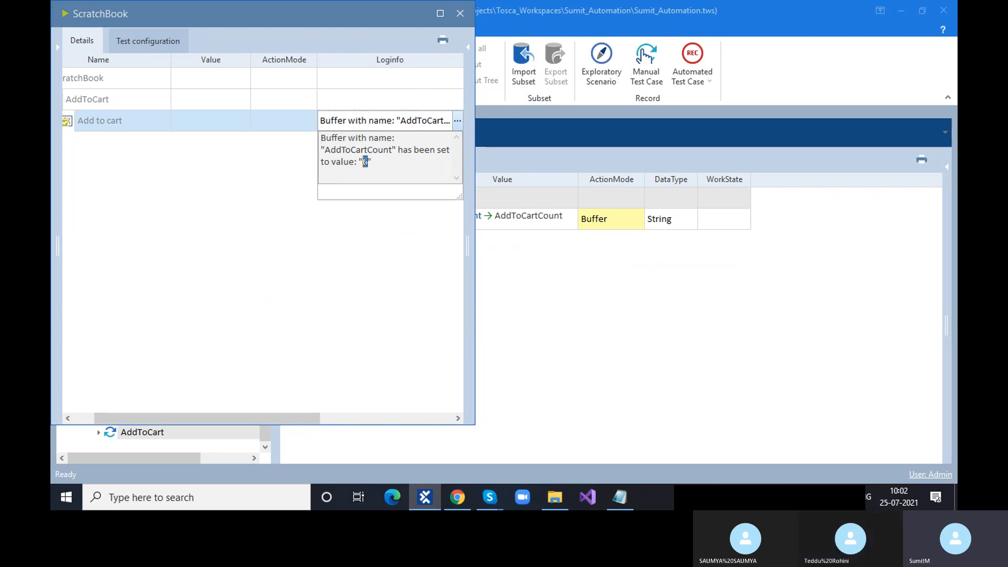
pyautogui.click(459, 17)
pyautogui.click(459, 18)
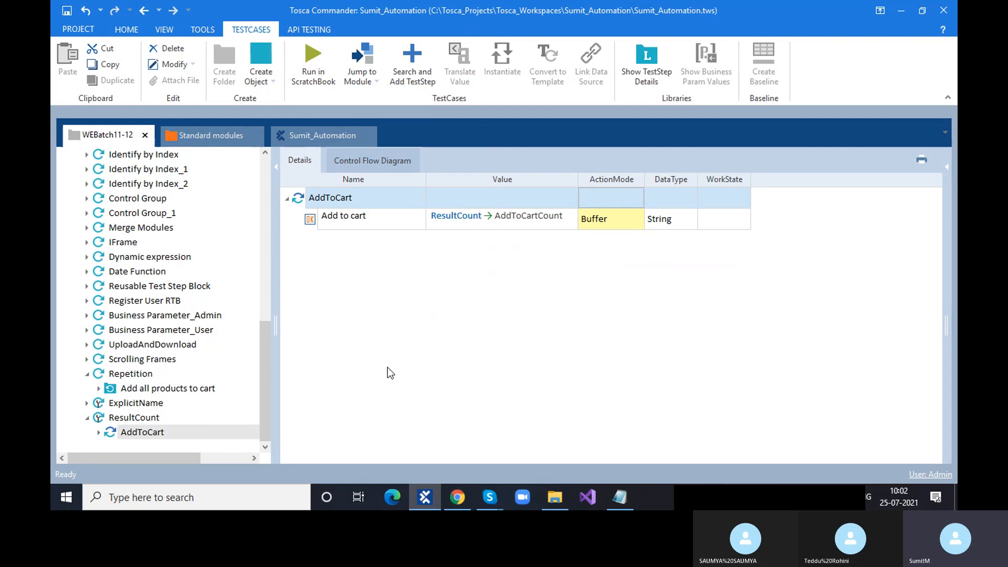
# - Switch to Chrome, reopen the web shop's Digital Downloads category and return to Tosca Commander
pyautogui.click(458, 502)
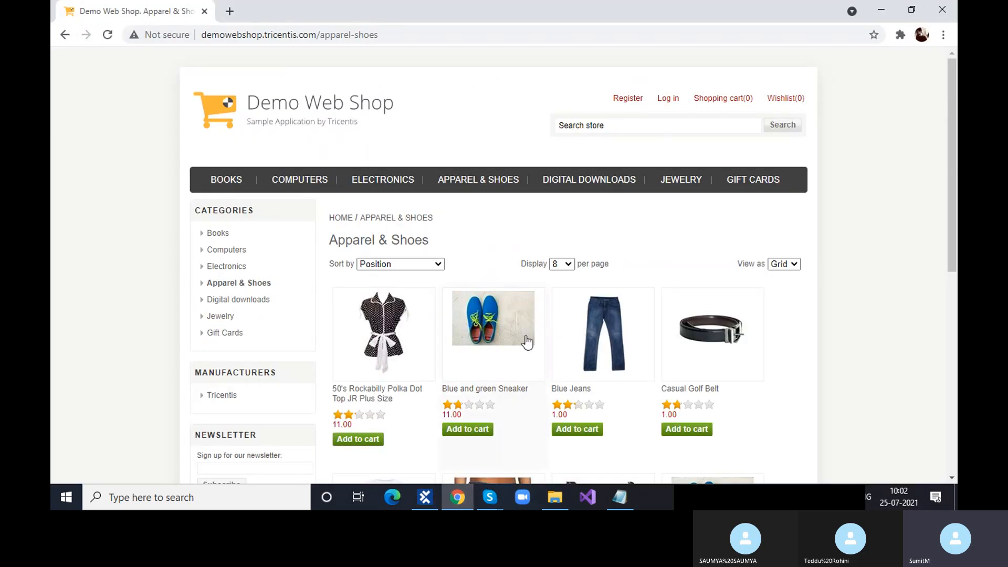
pyautogui.click(625, 181)
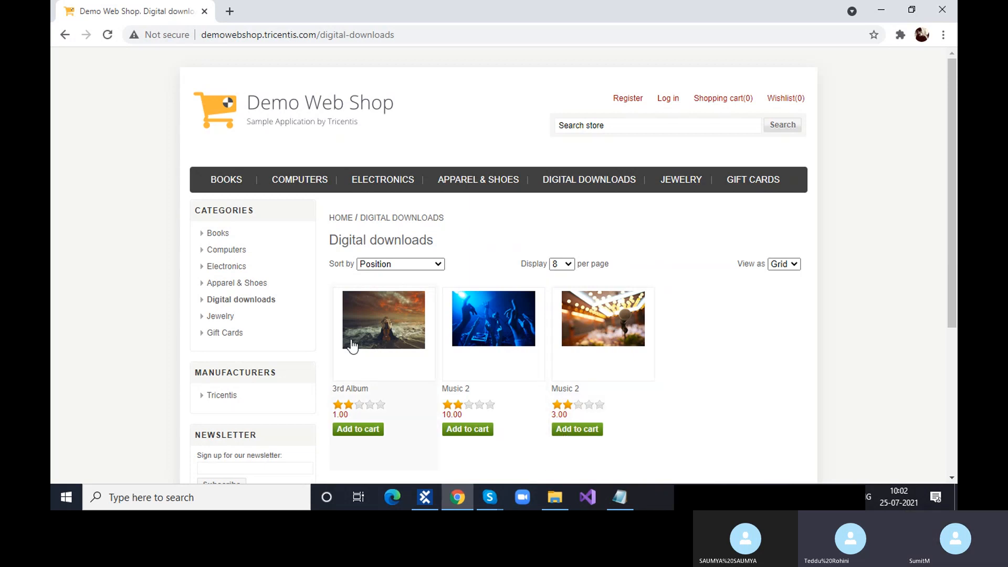
pyautogui.click(425, 497)
# - Copy the first Add To cart folder from the ExplicitName test case into ResultCount and open the copy
pyautogui.click(168, 420)
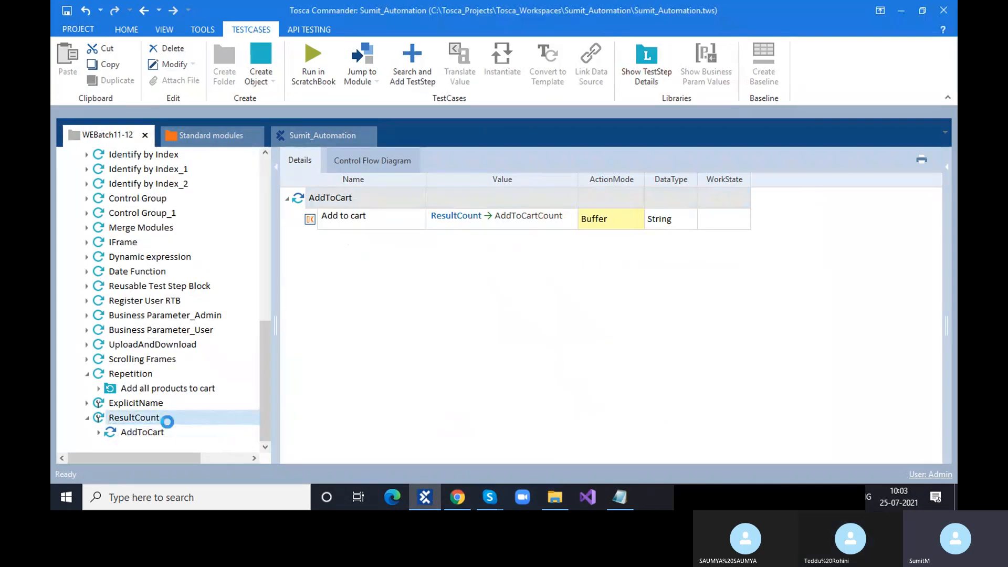
pyautogui.click(164, 433)
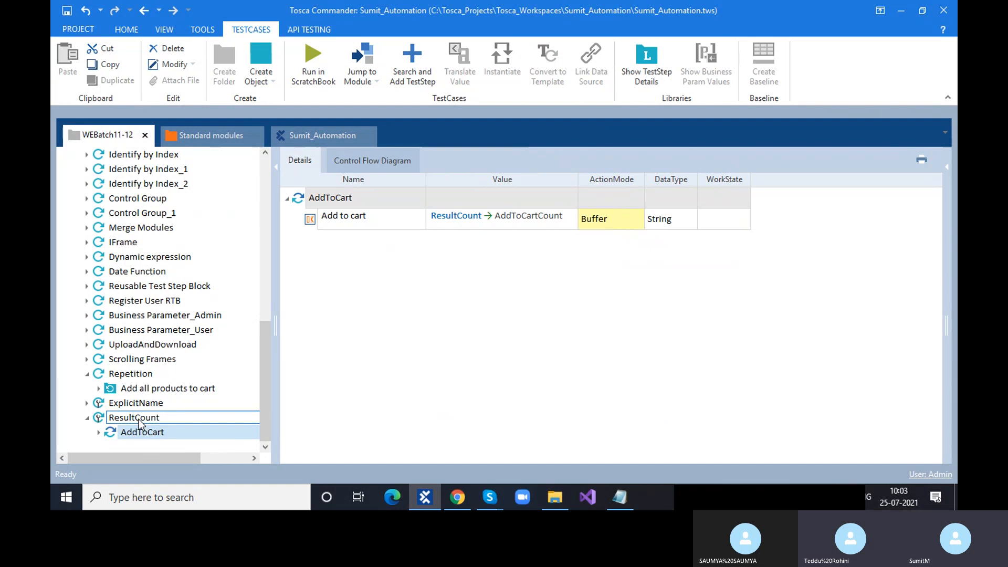
pyautogui.click(140, 406)
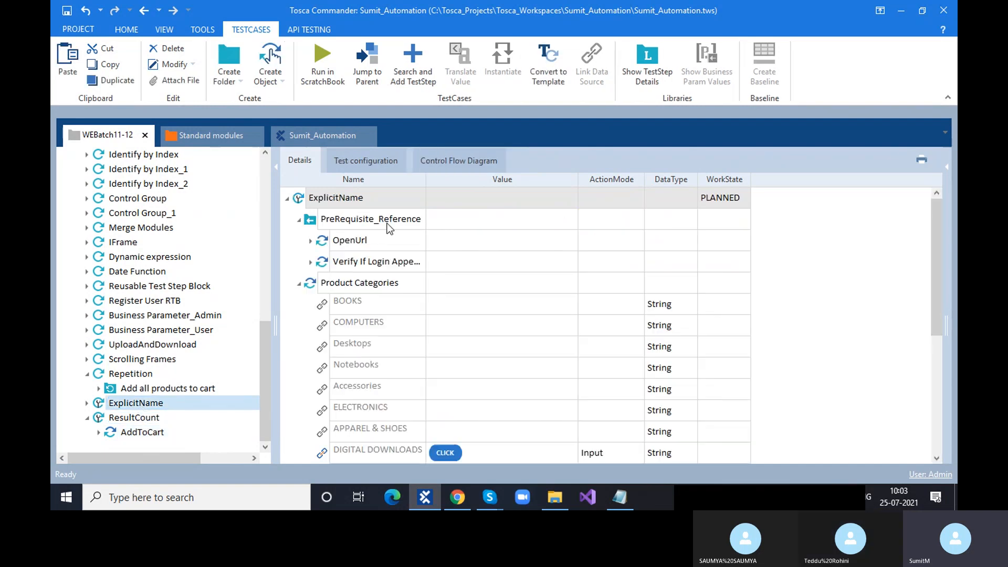
pyautogui.click(300, 284)
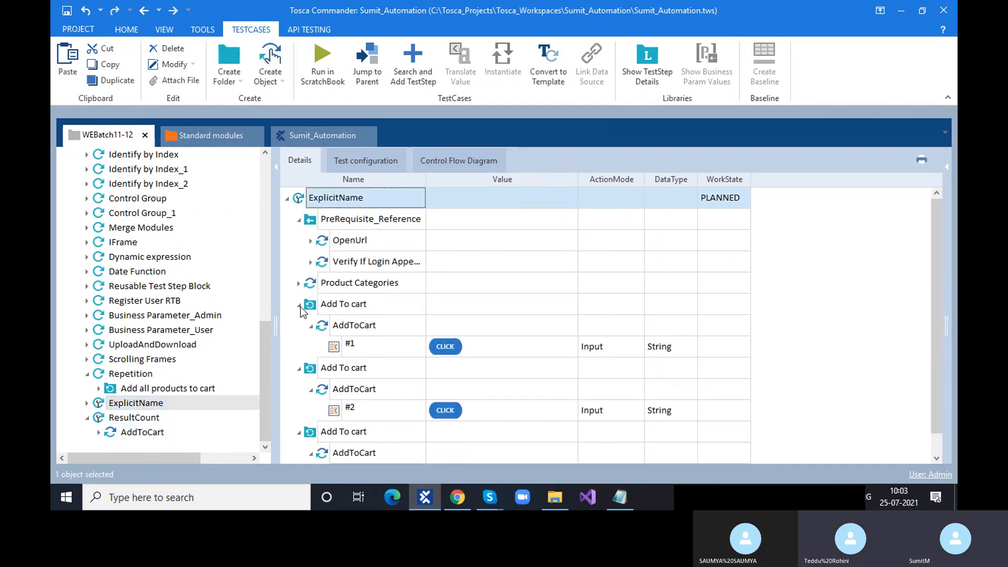
pyautogui.doubleClick(310, 308)
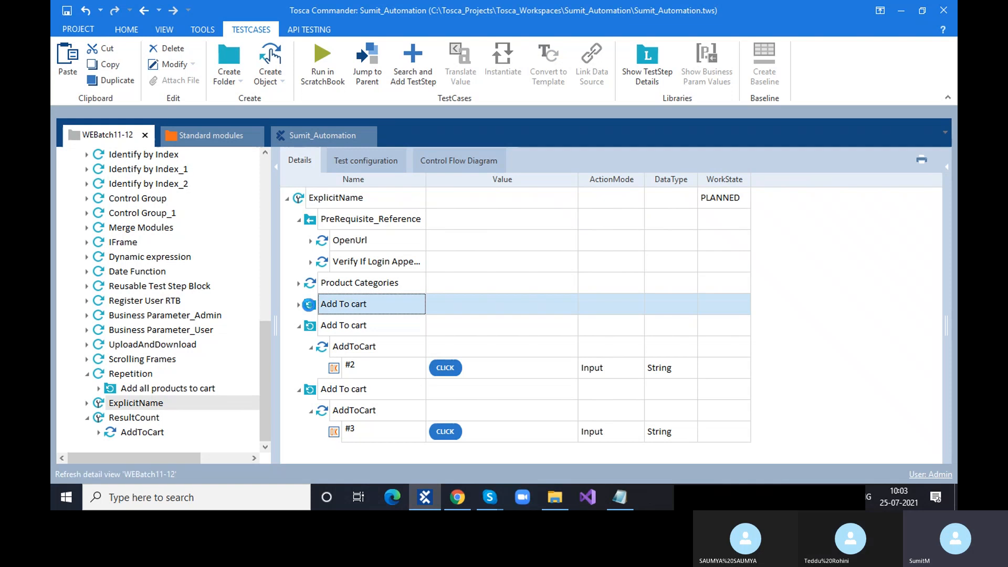
pyautogui.click(147, 419)
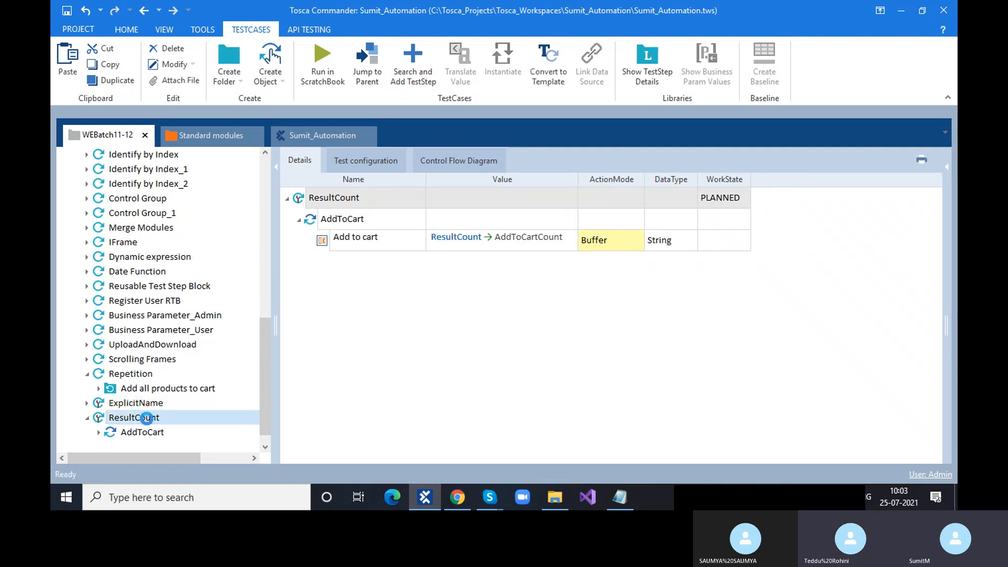
pyautogui.hotkey('ctrl', 'v')
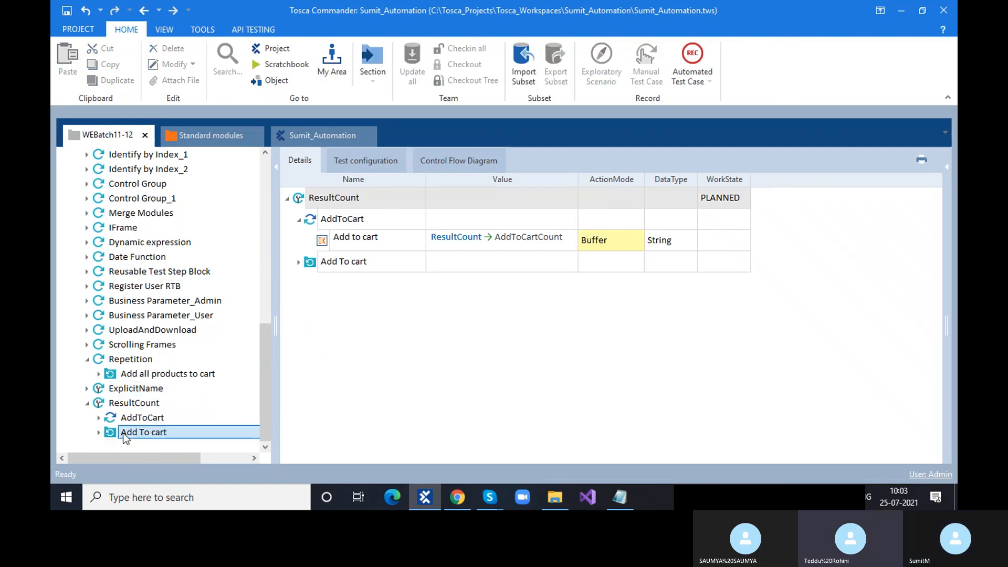
pyautogui.click(115, 434)
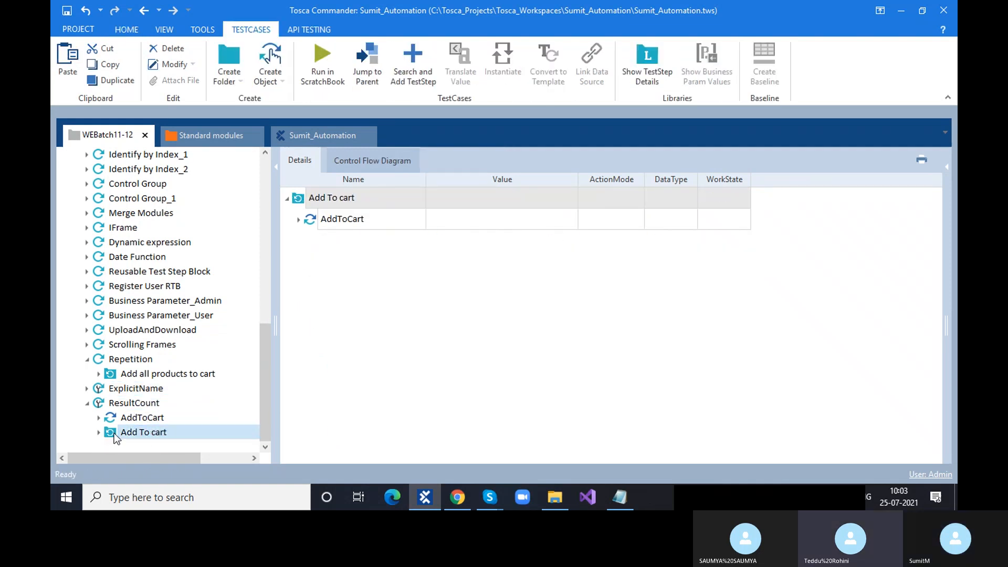
# - Rename the Add to cart button's test step value in the copied Add To cart folder to #{Repetition}
pyautogui.click(301, 217)
pyautogui.click(356, 237)
pyautogui.click(356, 238)
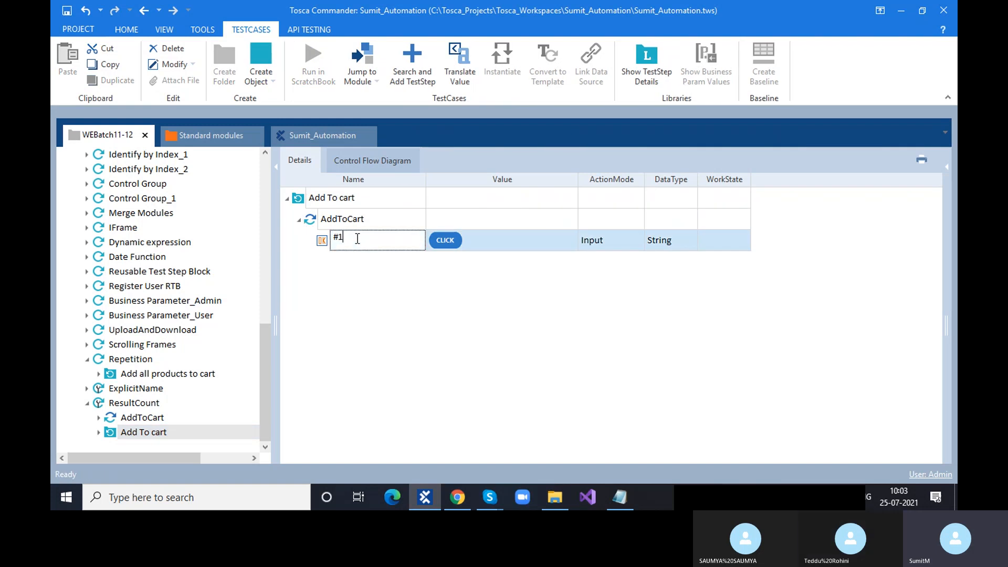
pyautogui.press('BackSpace')
pyautogui.write('{Repetition')
# - Set the Repetition property of the ResultCount Add To cart folder to {B[AddToCartCount]}
pyautogui.click(310, 200)
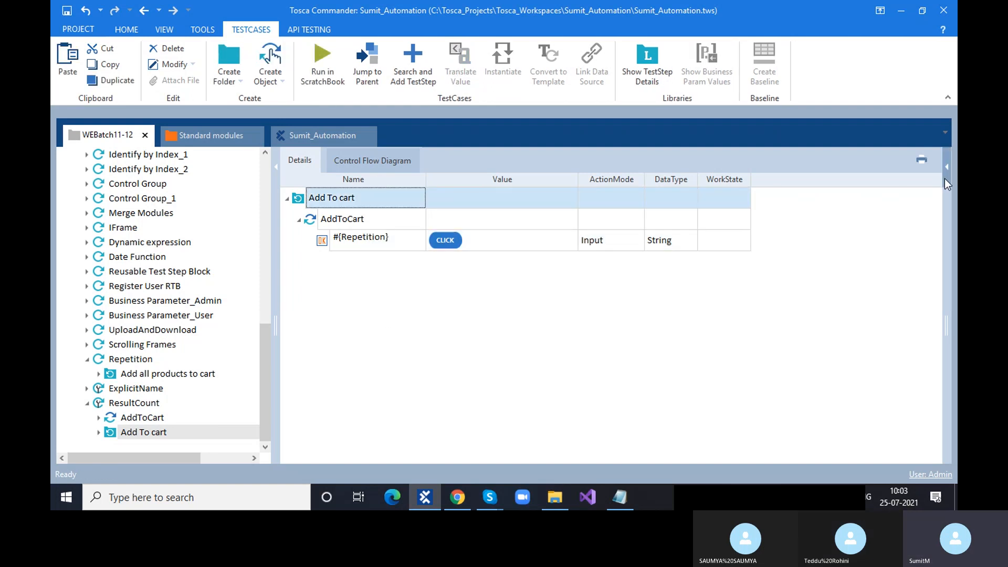
pyautogui.click(946, 171)
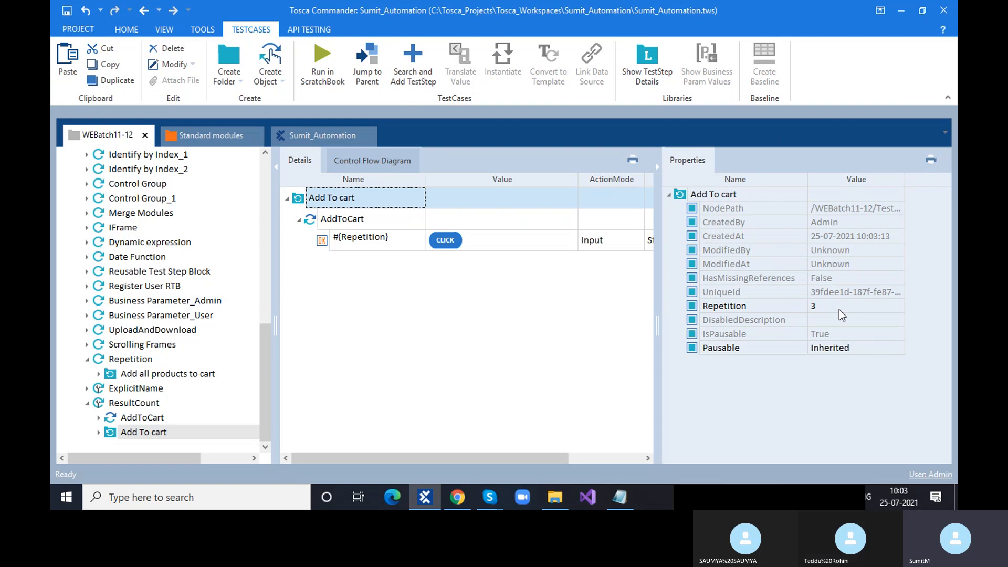
pyautogui.click(839, 310)
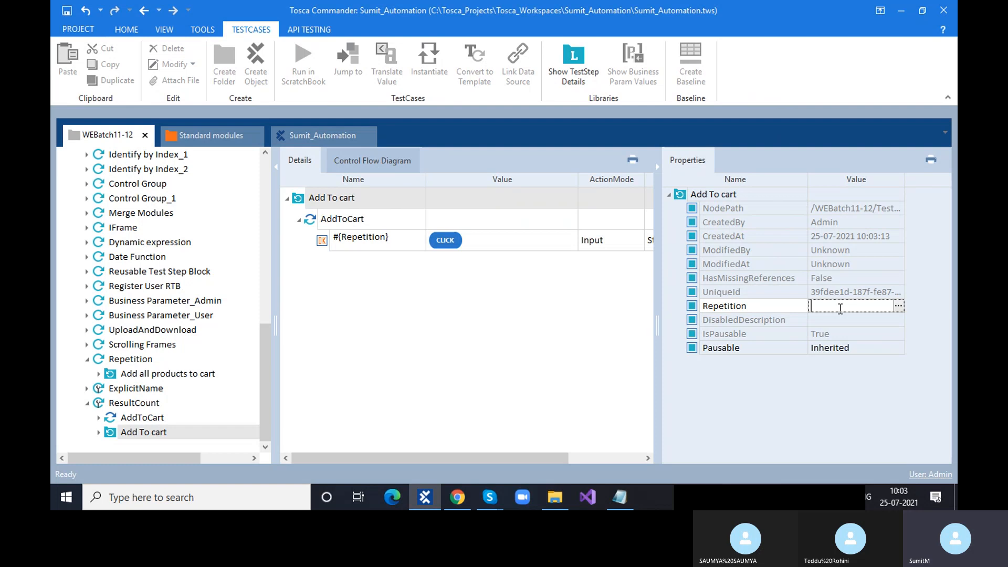
pyautogui.write('{B[AddToCartCount')
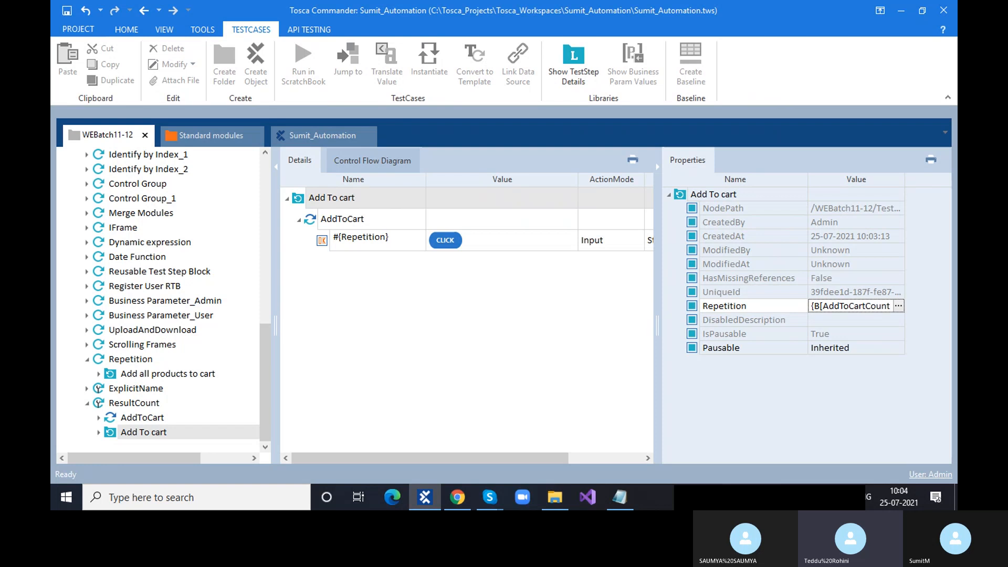
pyautogui.write(']}')
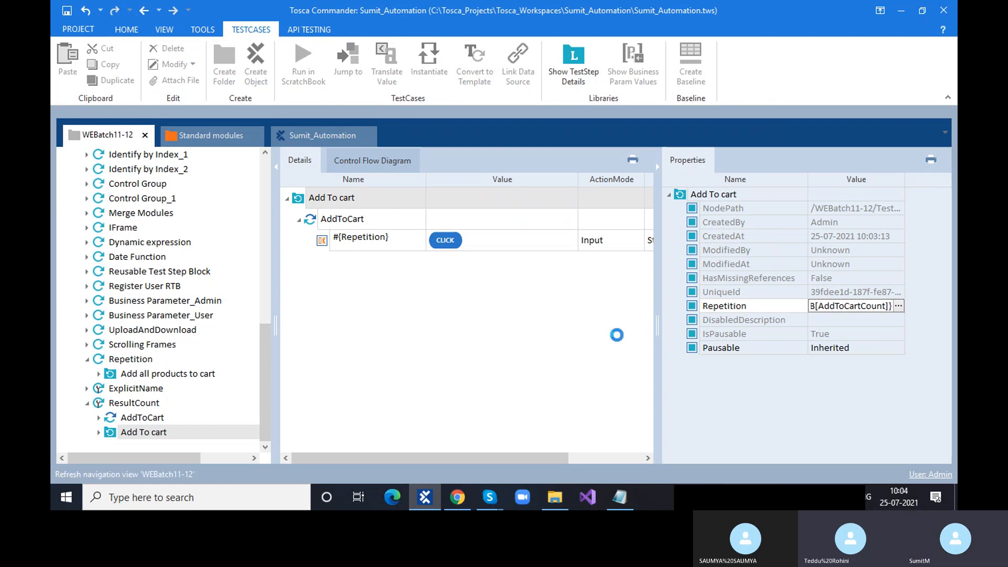
pyautogui.click(331, 197)
# - Check the AddToCartCount name in the Buffer Viewer against the Add To cart folder's Repetition property, closing both views when done
pyautogui.click(201, 29)
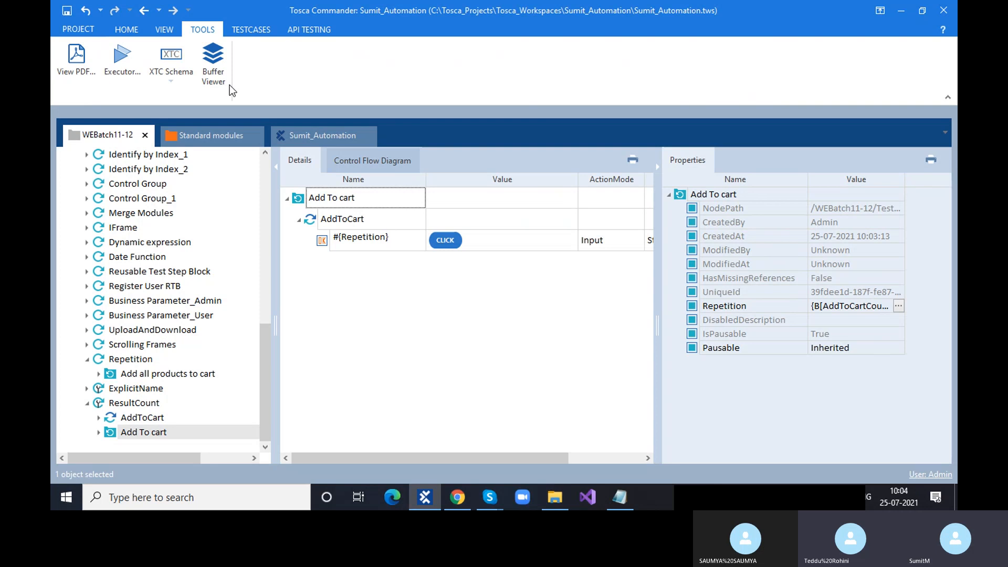
pyautogui.click(213, 63)
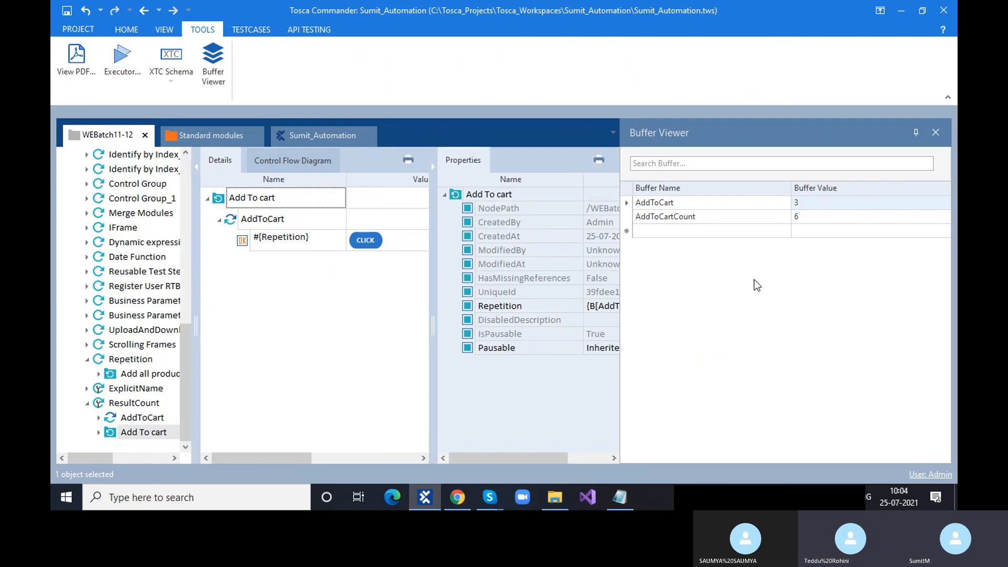
pyautogui.click(704, 215)
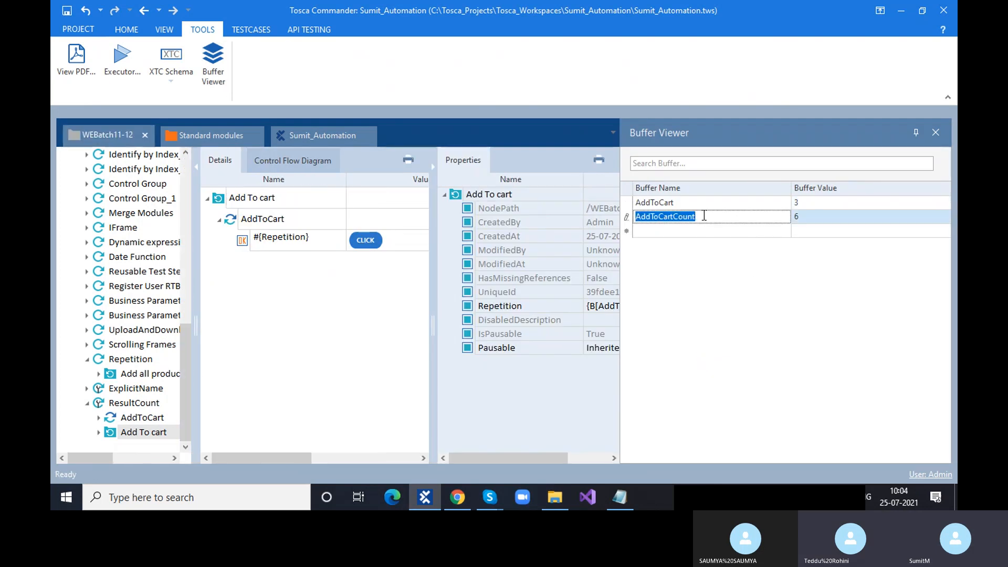
pyautogui.click(935, 133)
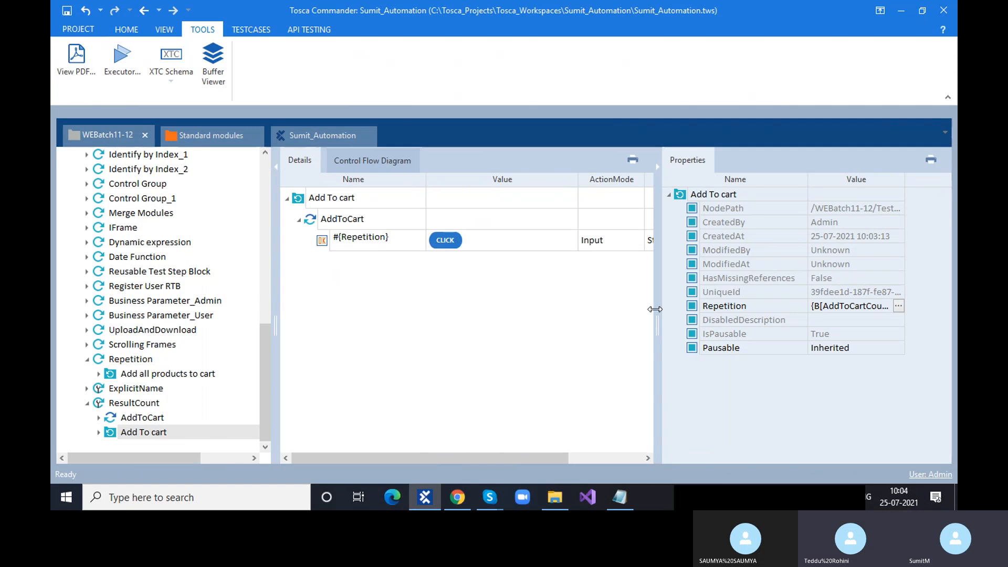
pyautogui.click(866, 306)
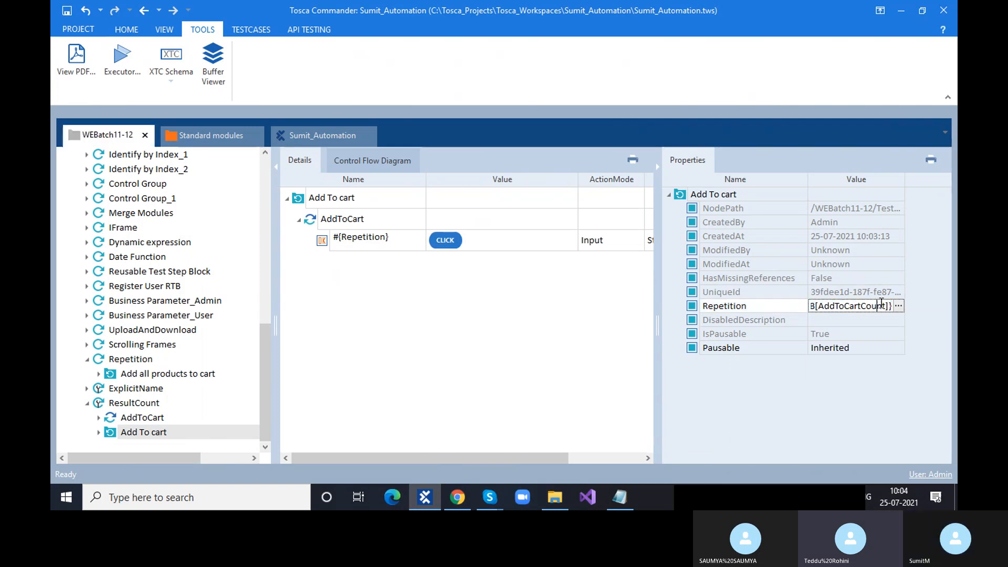
pyautogui.moveTo(886, 307); pyautogui.dragTo(817, 307)
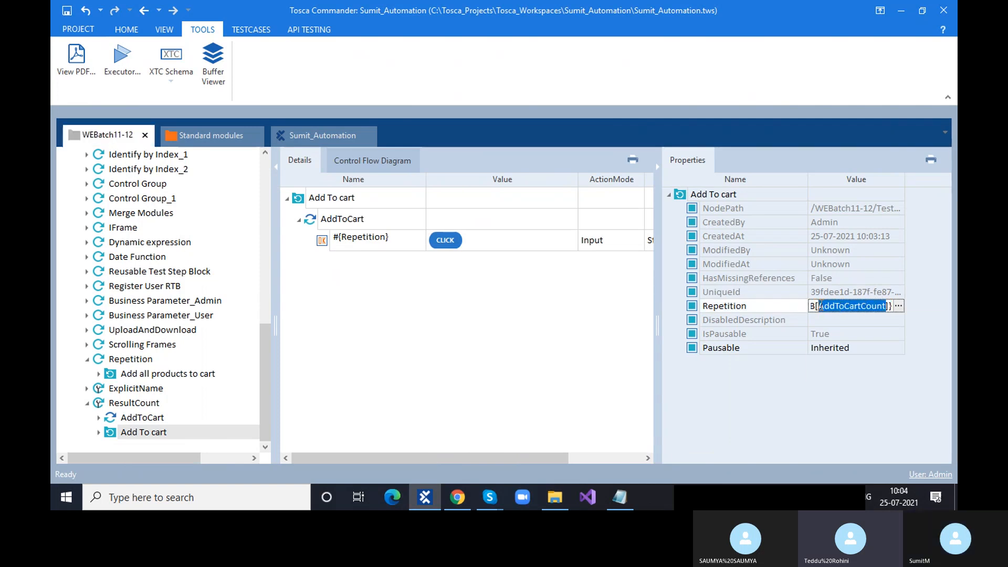
pyautogui.click(820, 306)
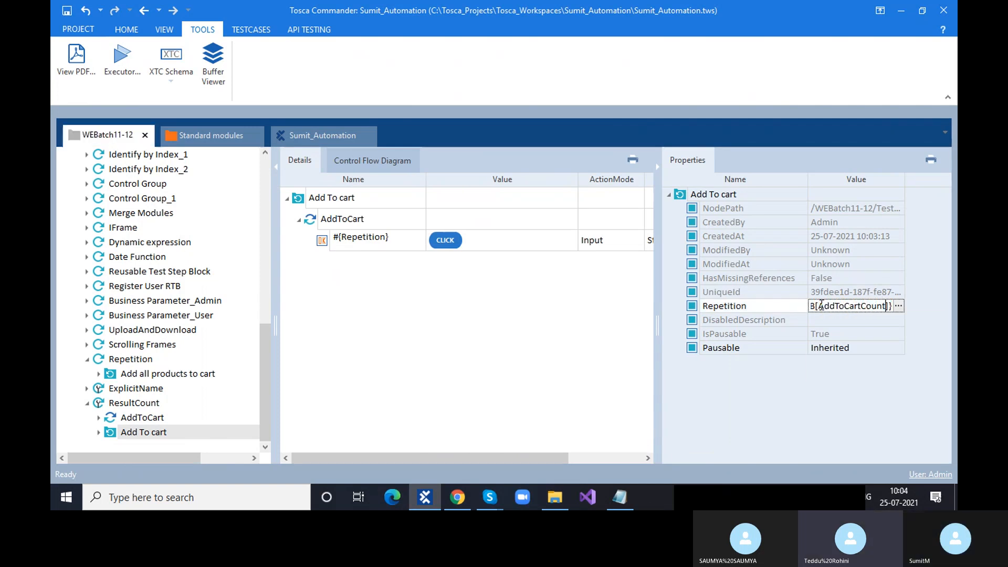
pyautogui.click(587, 337)
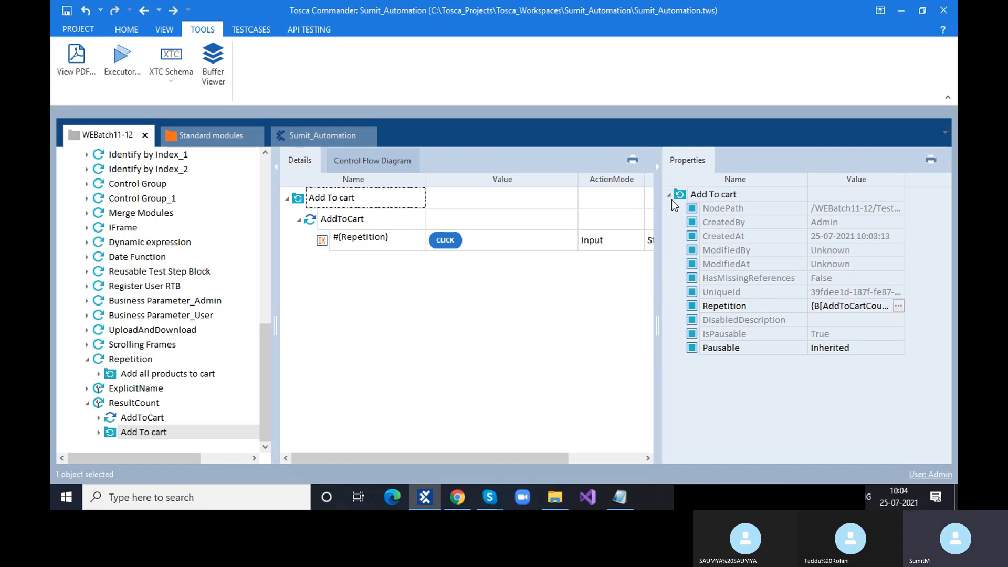
pyautogui.click(657, 164)
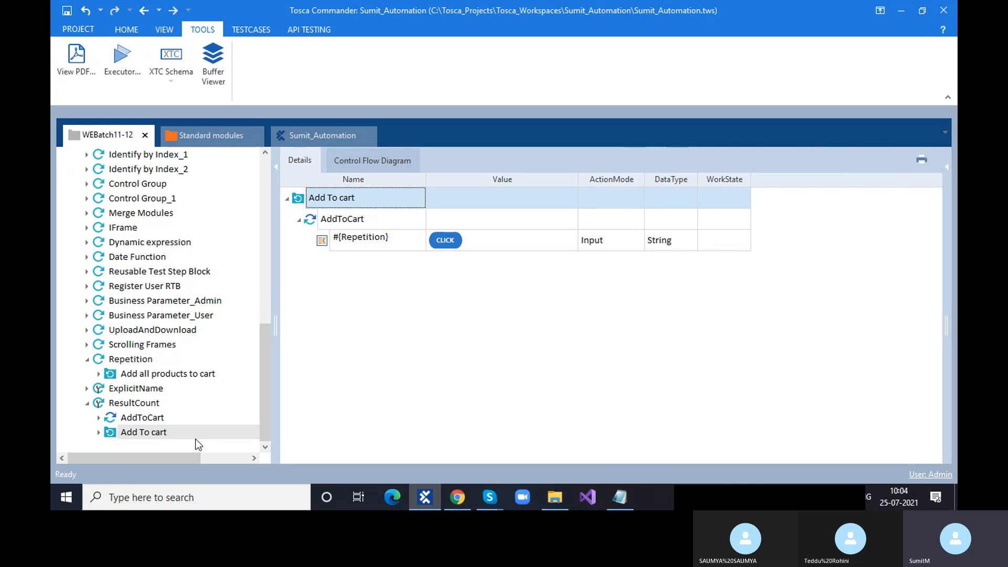
# - Switch to Chrome and examine the web shop's Books, Jewelry and Cell phones categories for products with Add to cart buttons
pyautogui.click(457, 497)
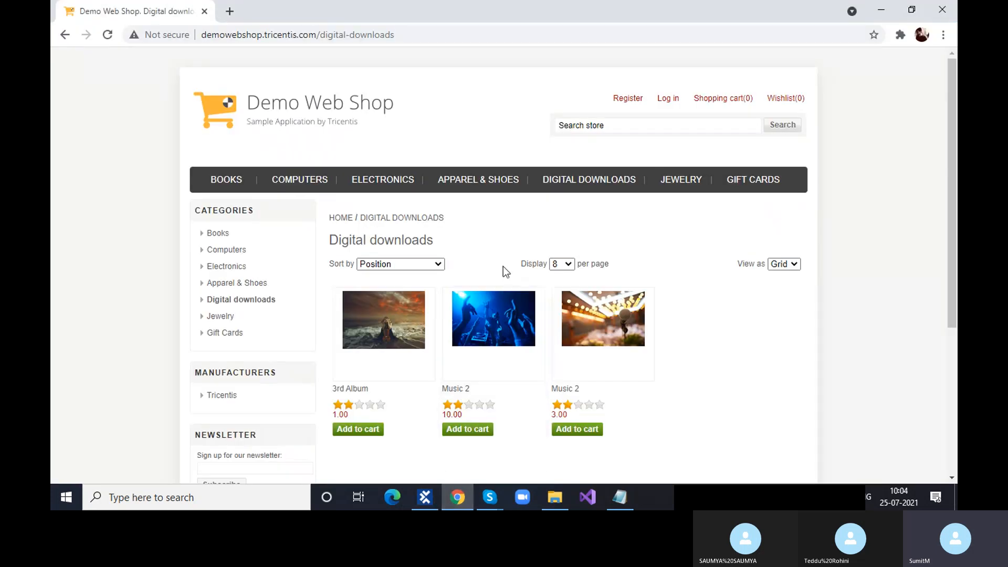
pyautogui.moveTo(303, 186)
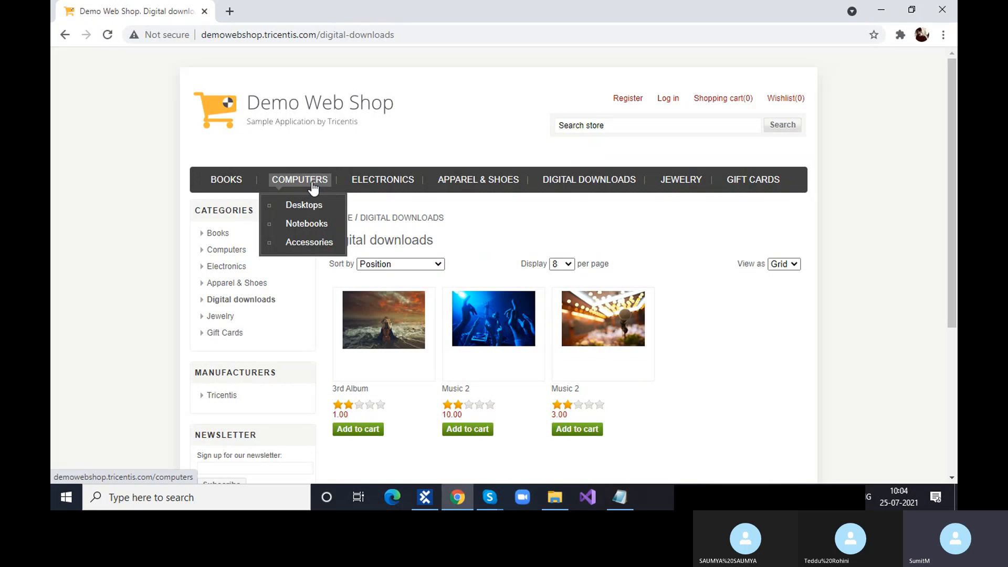
pyautogui.click(224, 186)
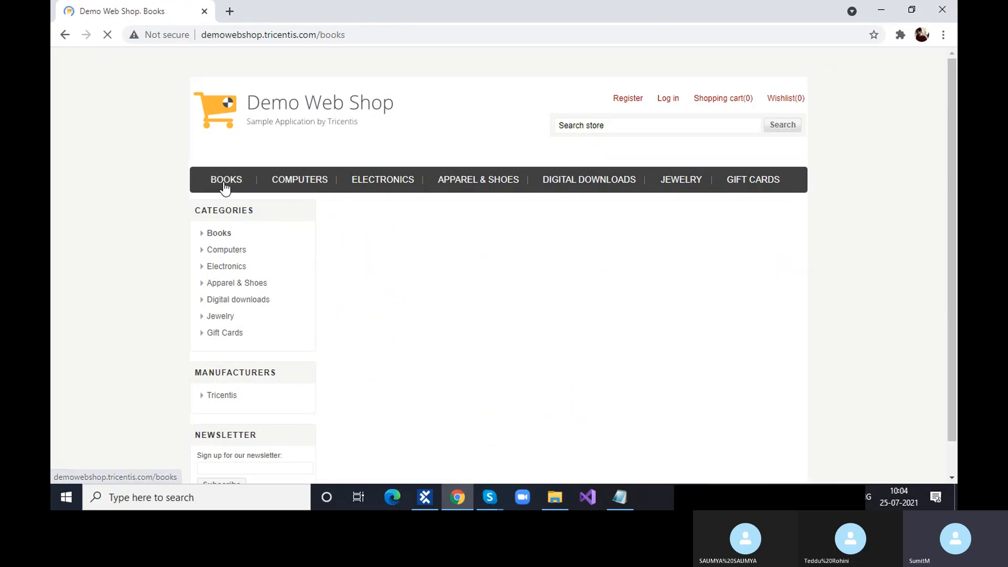
pyautogui.scroll(-6, 267, 281)
pyautogui.scroll(6, 272, 287)
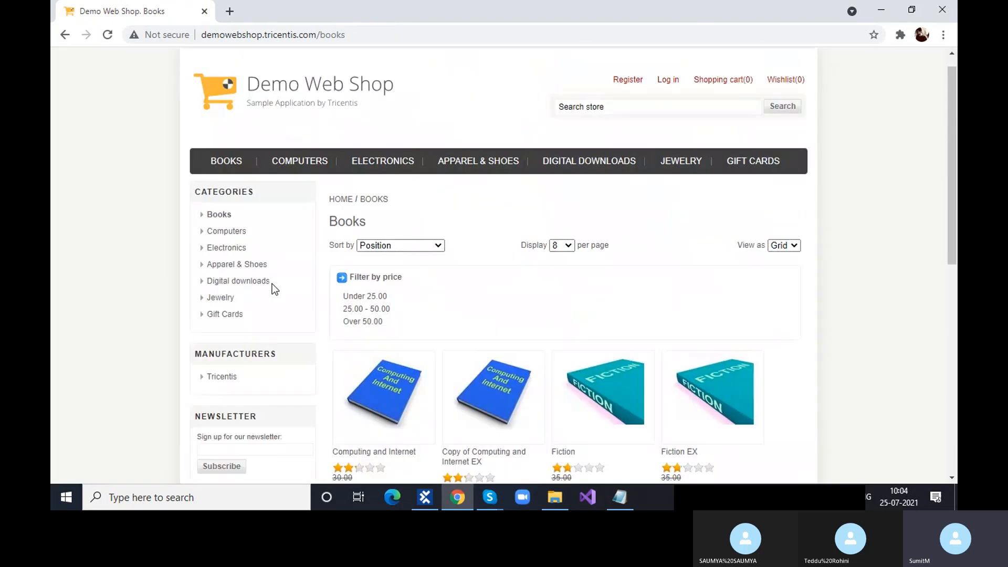
pyautogui.click(677, 180)
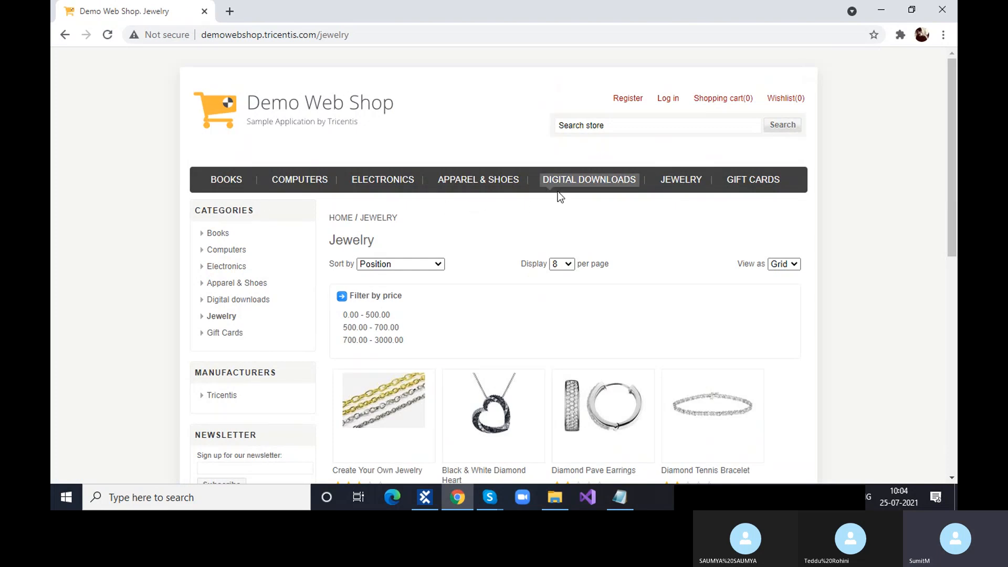
pyautogui.moveTo(363, 187)
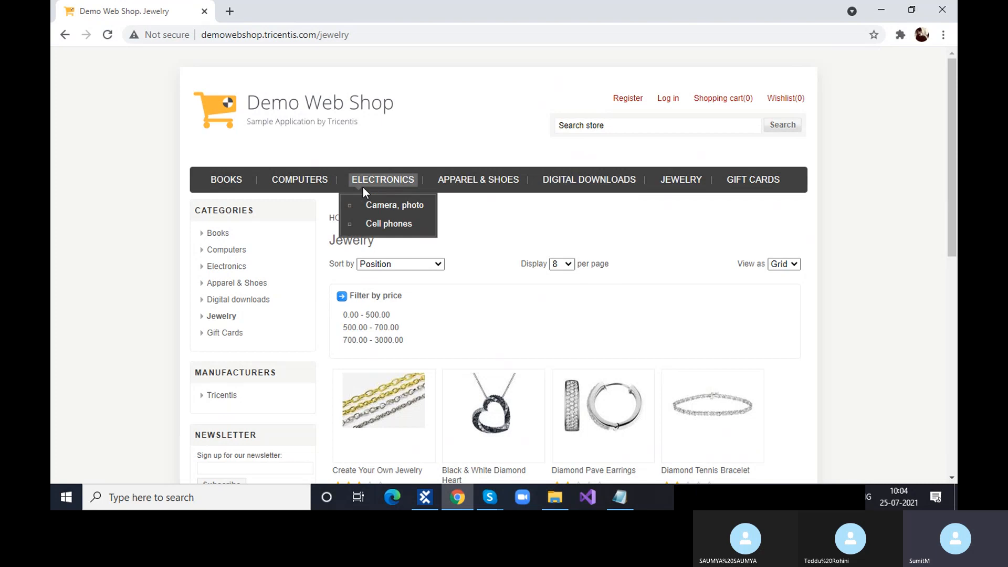
pyautogui.click(378, 228)
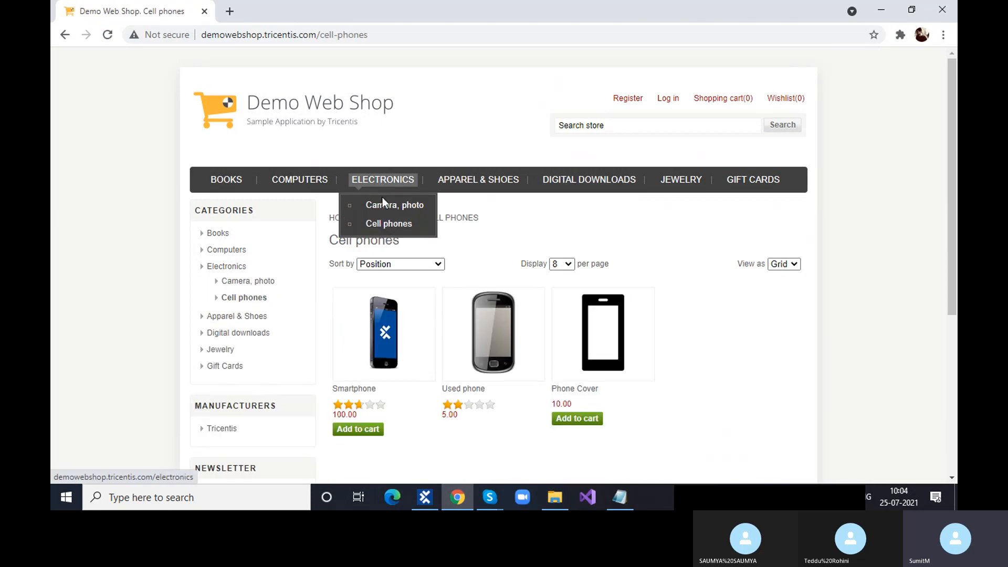
pyautogui.click(384, 206)
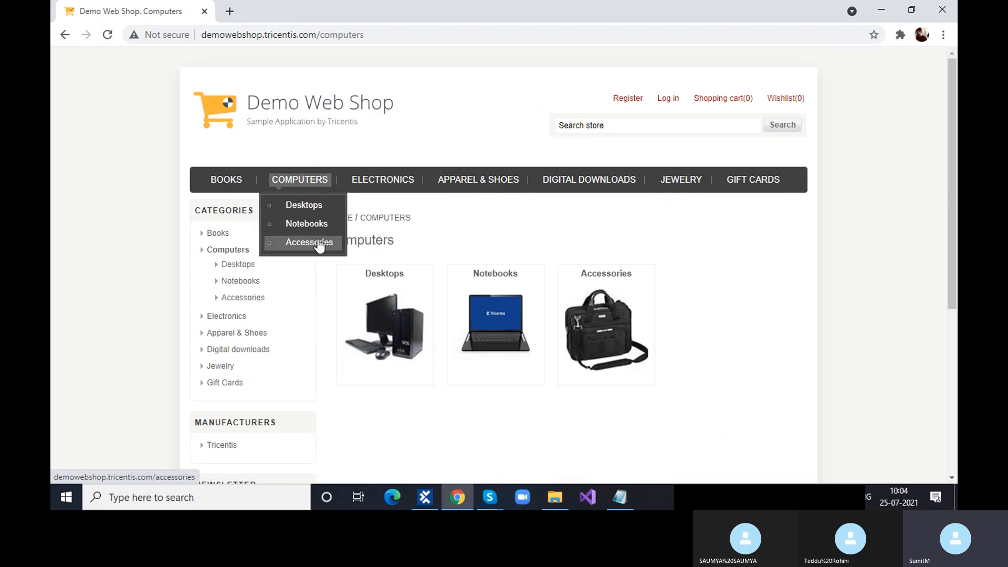
# - Open the Accessories category under Computers and look over its products' Add to cart buttons
pyautogui.click(317, 239)
pyautogui.scroll(-6, 388, 320)
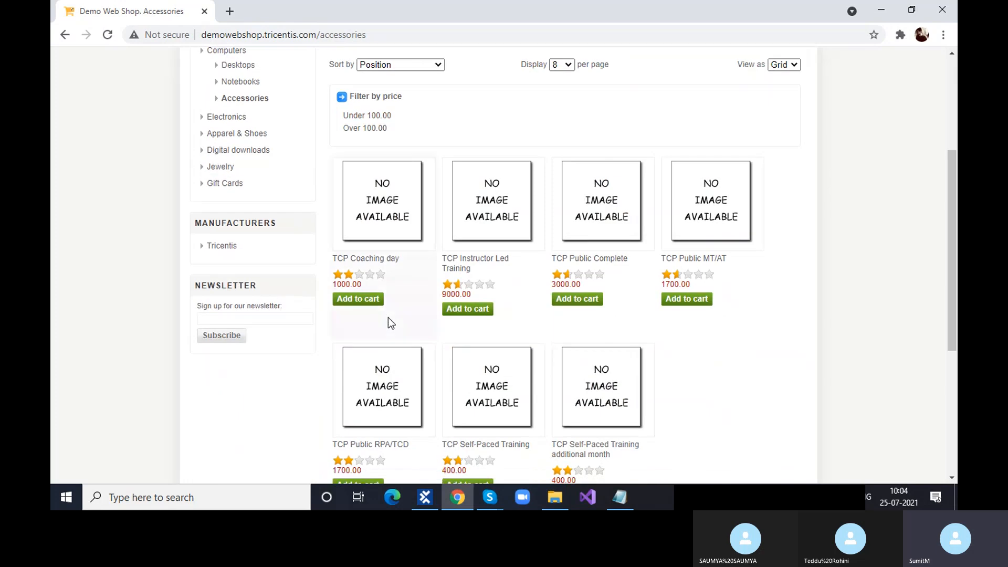
pyautogui.scroll(6, 388, 323)
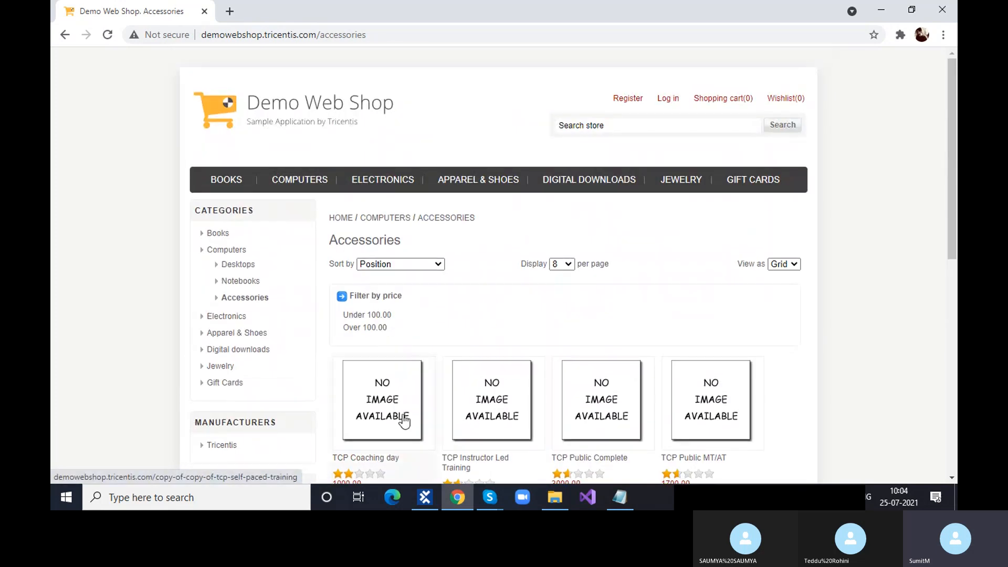
# - Switch to Tosca Commander and review the ResultCount test case and the Add To cart folder's Repetition property
pyautogui.click(426, 497)
pyautogui.click(138, 406)
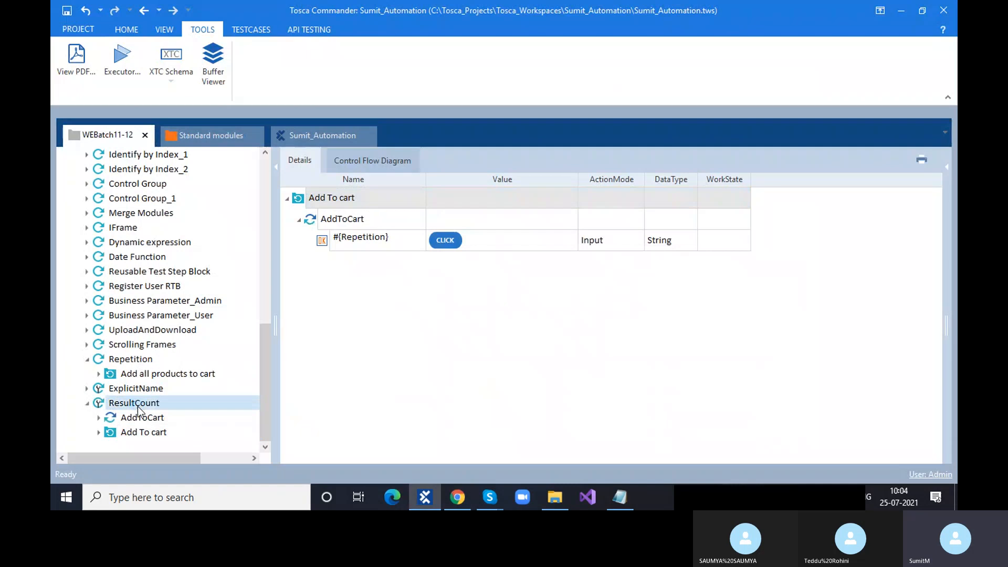
pyautogui.click(142, 436)
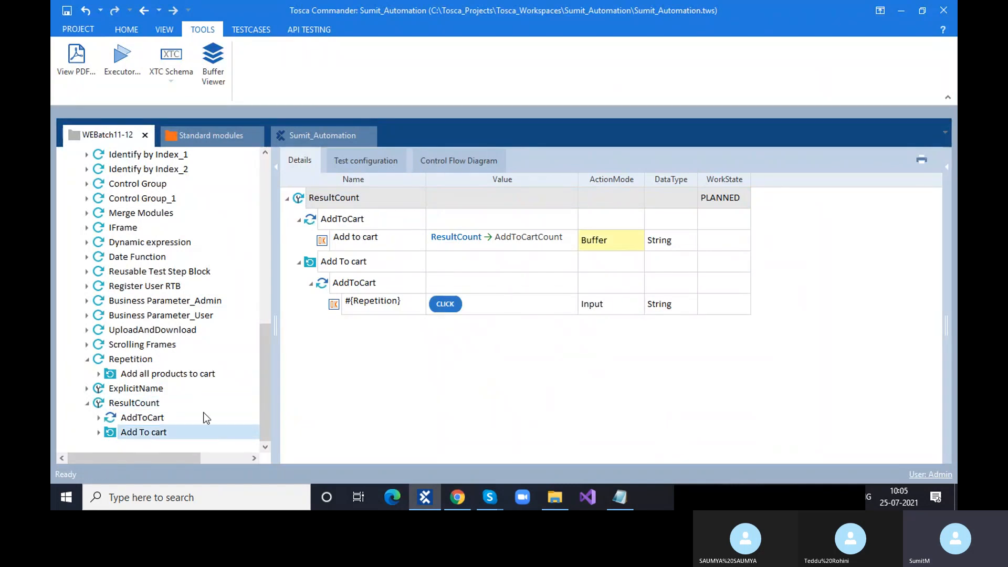
pyautogui.click(948, 168)
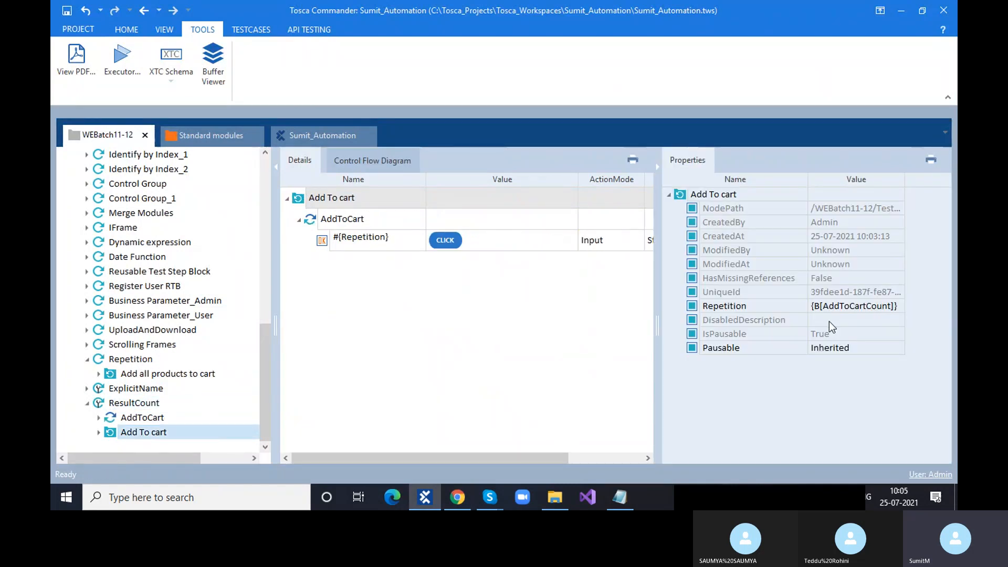
pyautogui.click(658, 168)
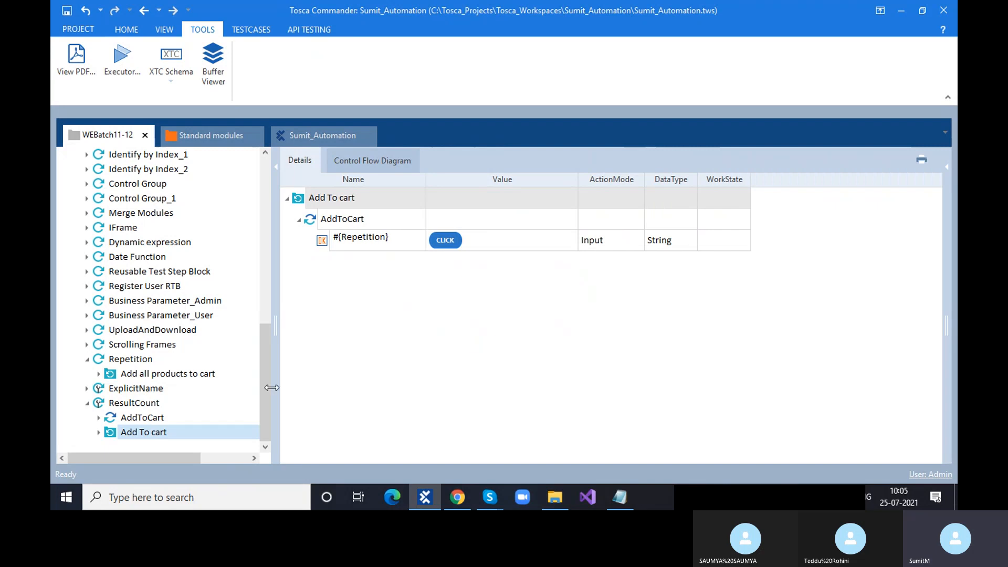
# - Try running the whole ResultCount test case in ScratchBook on the Accessories page, pausing and aborting the execution
pyautogui.click(134, 402)
pyautogui.moveTo(458, 497)
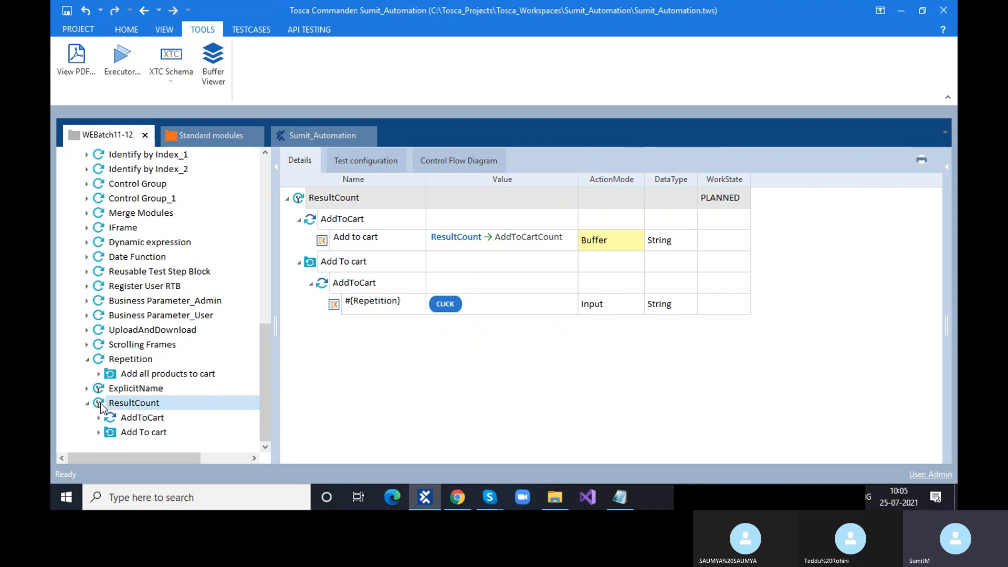
pyautogui.press('F6')
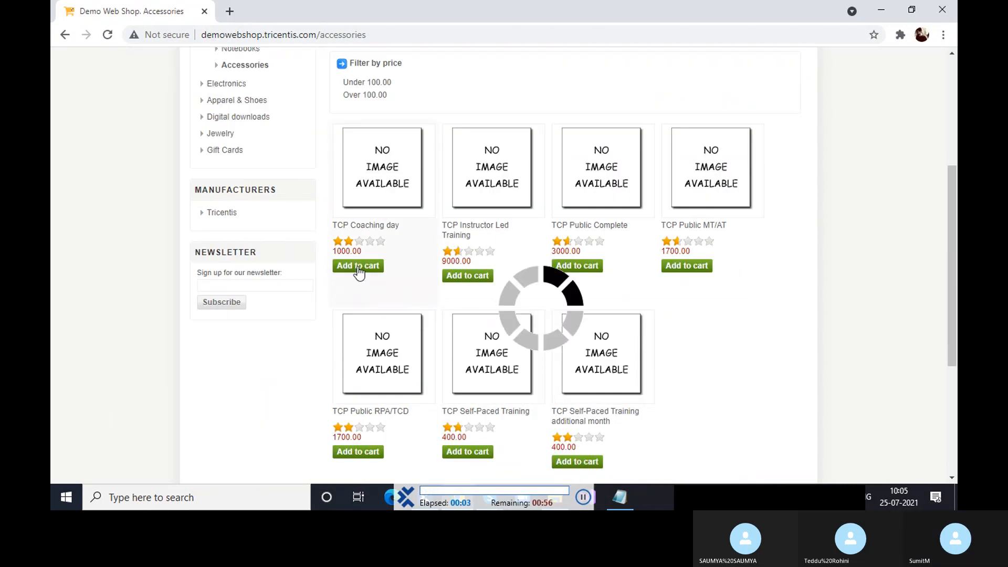
pyautogui.click(358, 266)
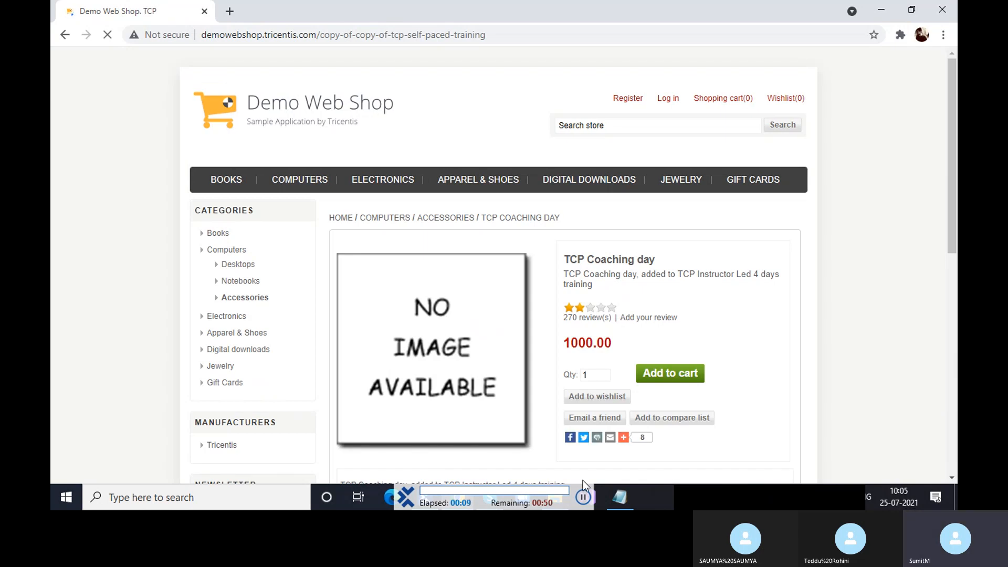
pyautogui.click(584, 498)
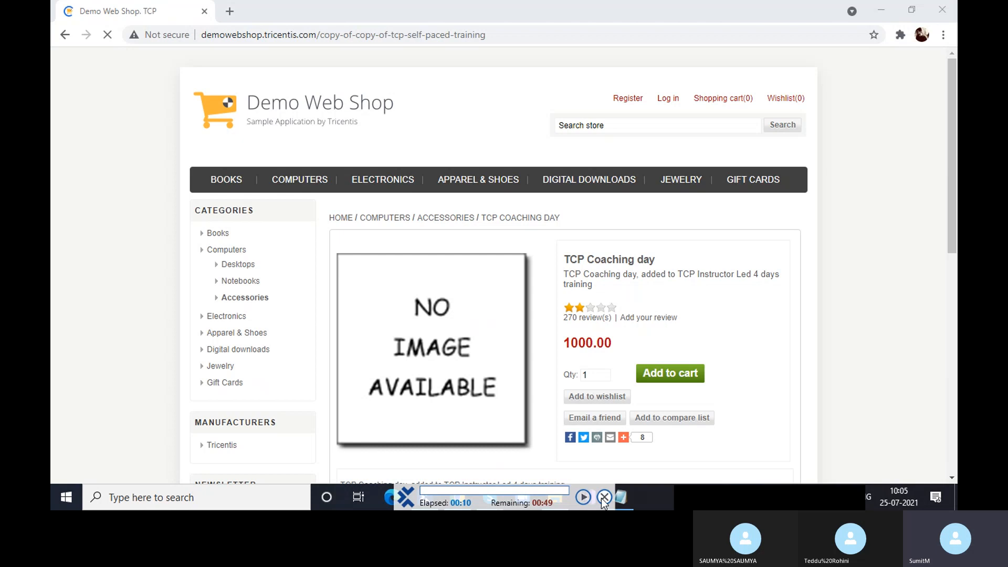
pyautogui.click(608, 498)
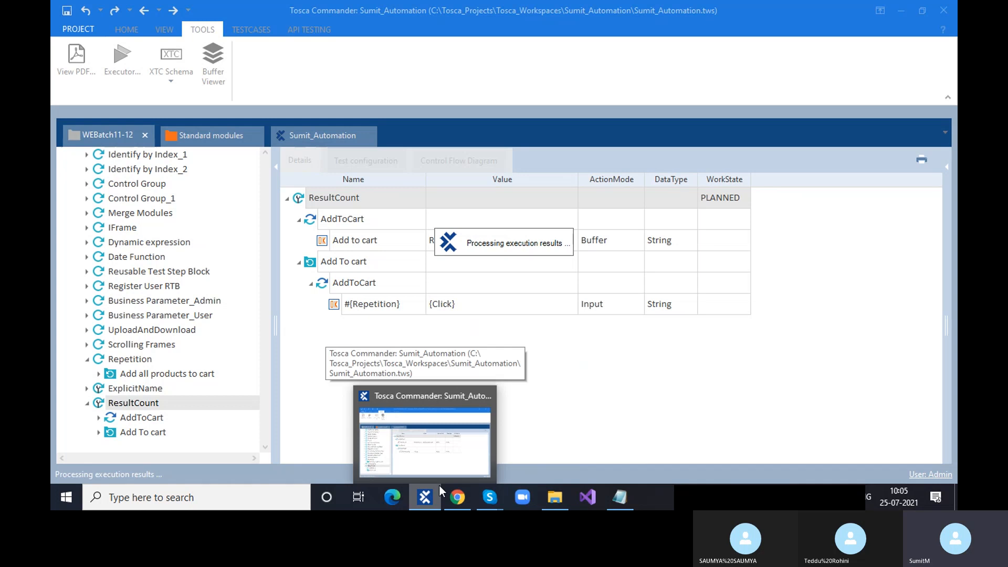
# - Open the web shop's Books category in Chrome, then return to Tosca Commander and close the ScratchBook results
pyautogui.click(458, 496)
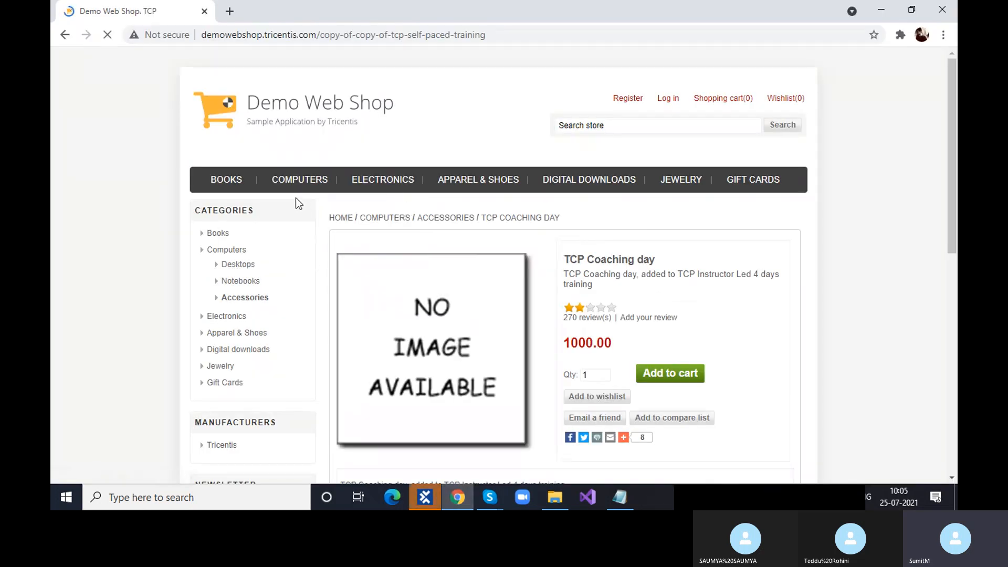
pyautogui.click(231, 184)
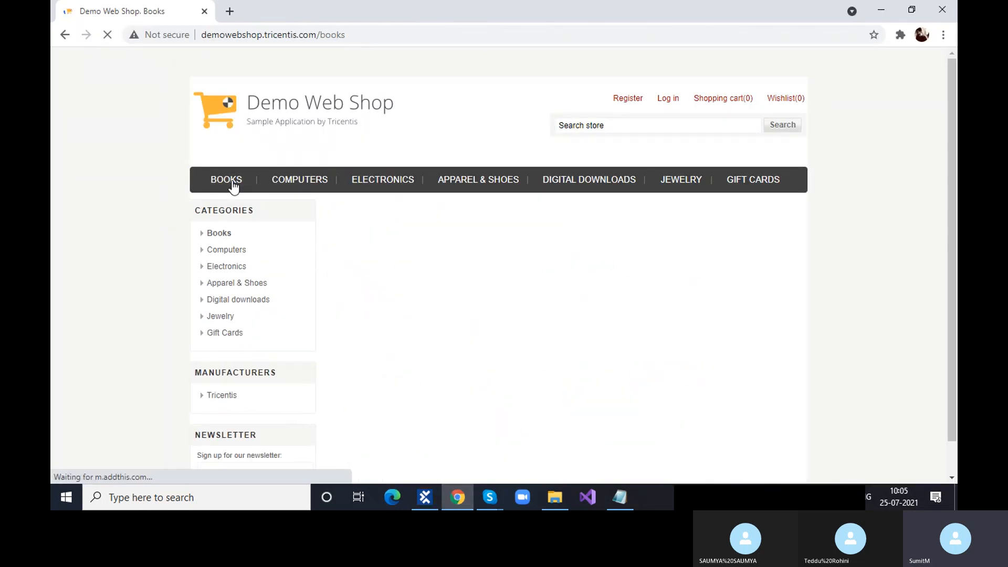
pyautogui.click(426, 496)
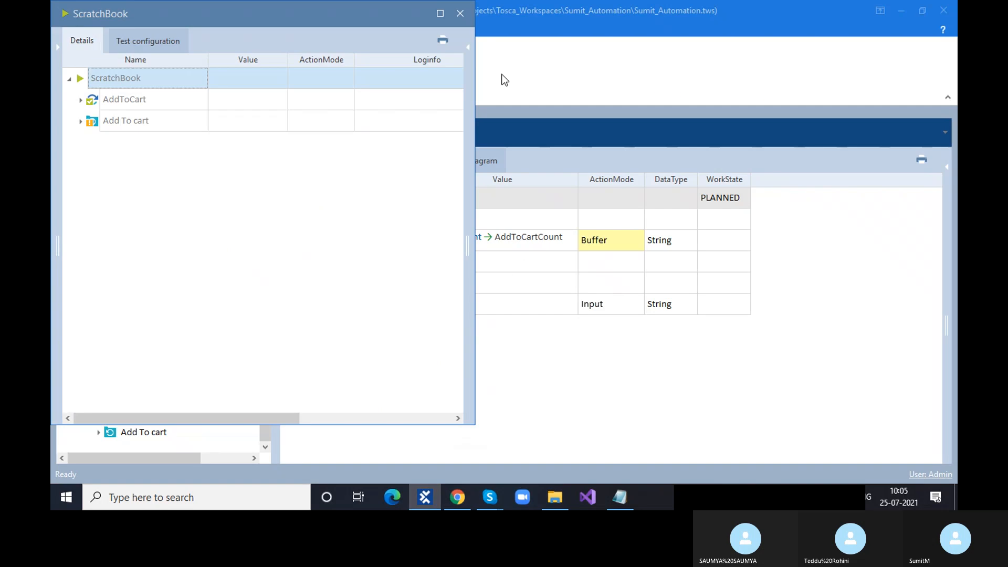
pyautogui.click(460, 14)
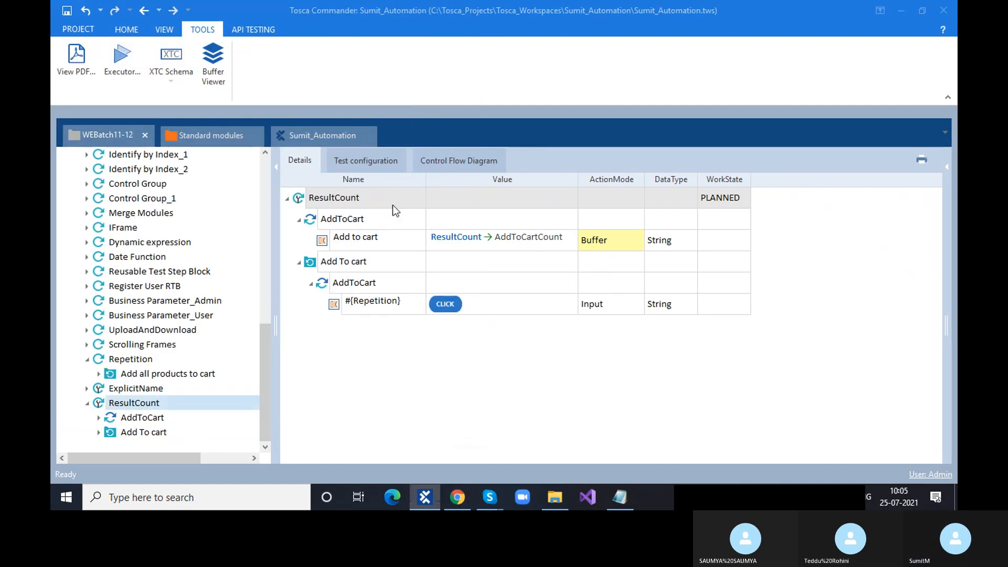
# - Run the whole ResultCount test case in ScratchBook against the Books page so every product with an Add to cart button is added
pyautogui.click(298, 202)
pyautogui.press('F6')
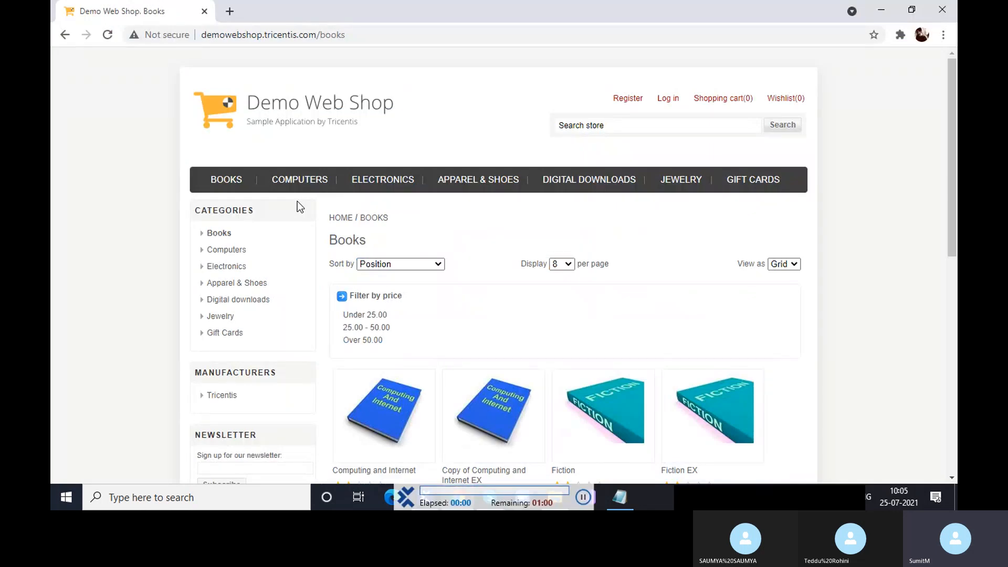
pyautogui.scroll(-5, 298, 206)
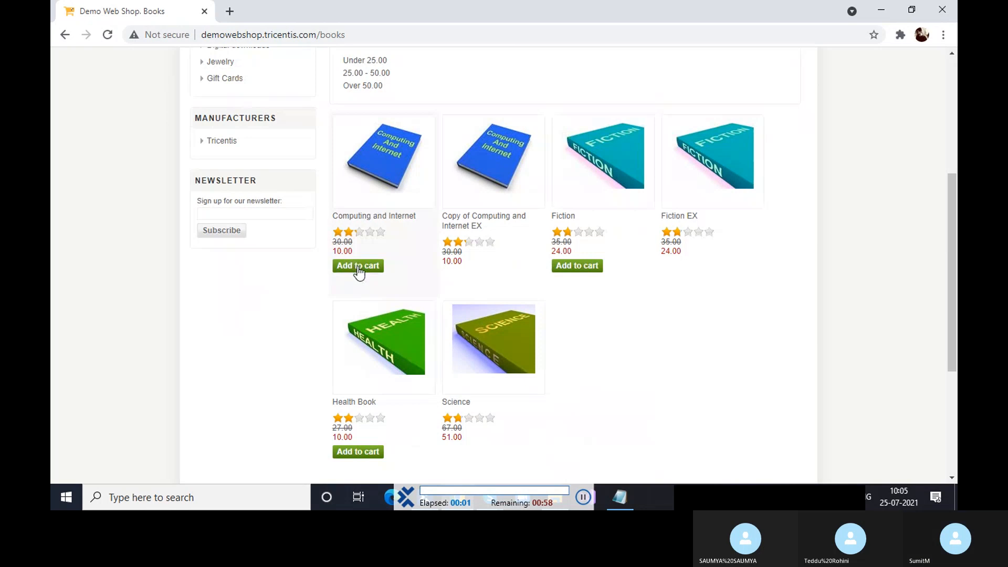
pyautogui.click(358, 267)
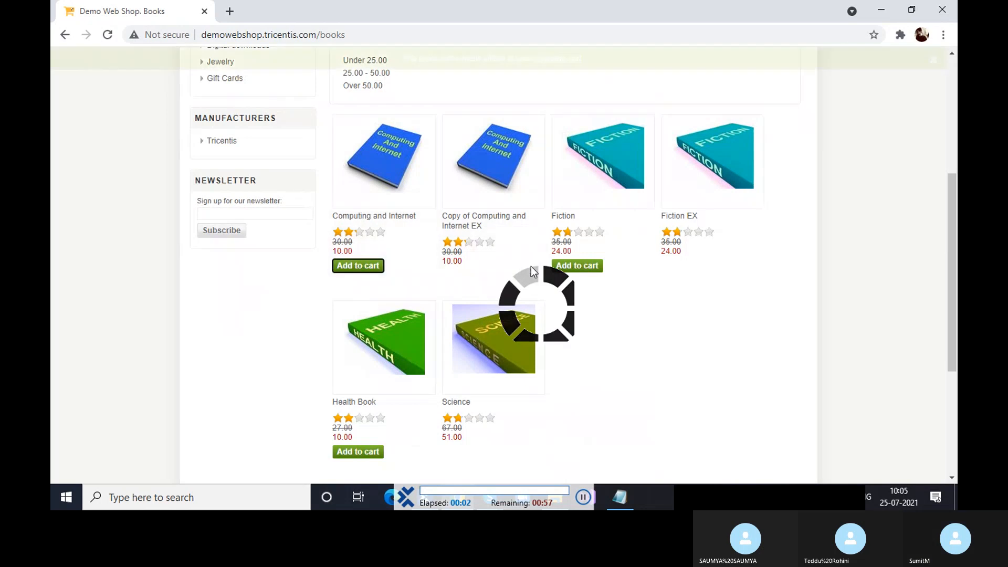
pyautogui.click(577, 266)
pyautogui.scroll(-4, 577, 266)
pyautogui.click(358, 266)
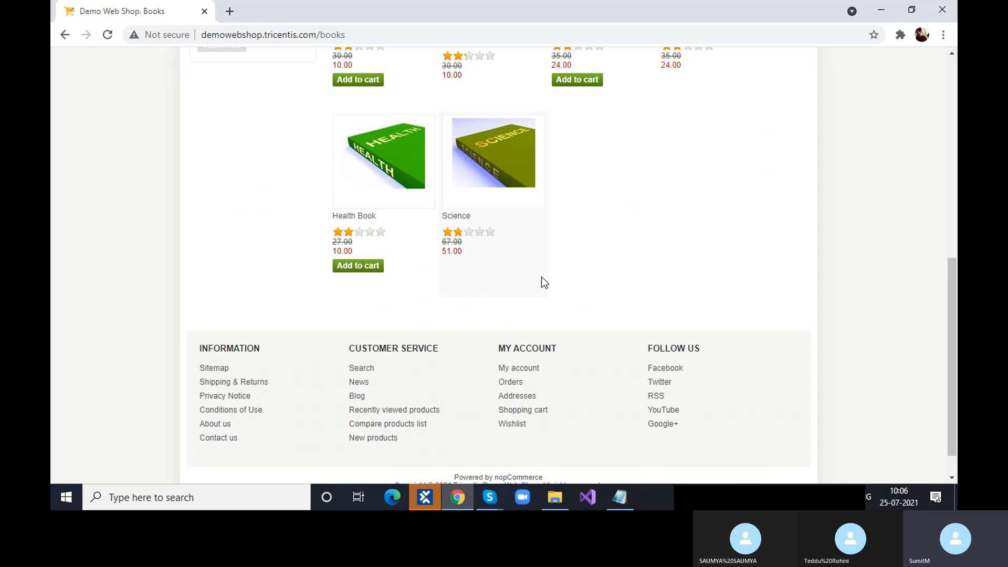
# - Review the Books page after the run and look over the Apparel & Shoes and Jewelry categories
pyautogui.scroll(5, 540, 276)
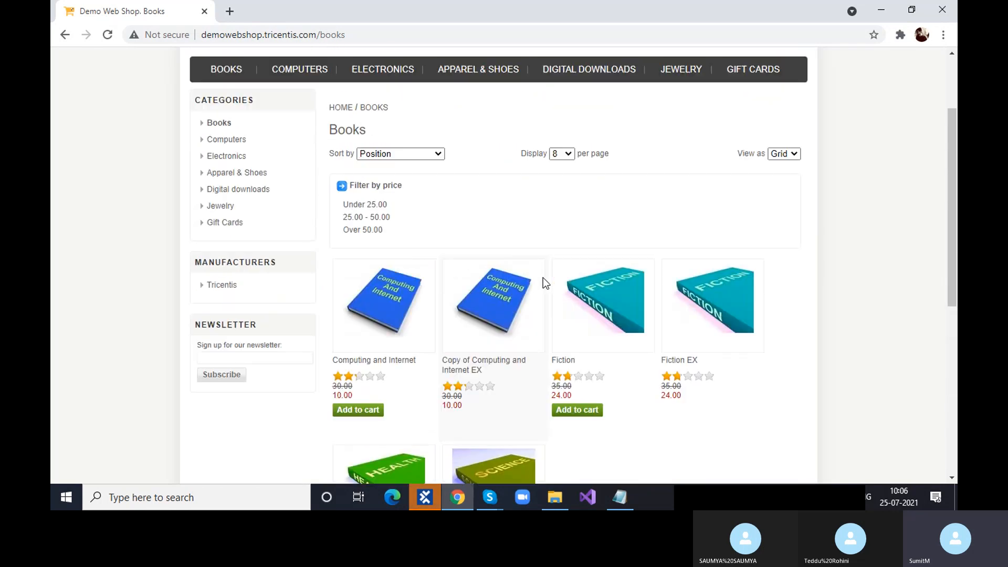
pyautogui.scroll(2, 543, 284)
pyautogui.scroll(-5, 561, 354)
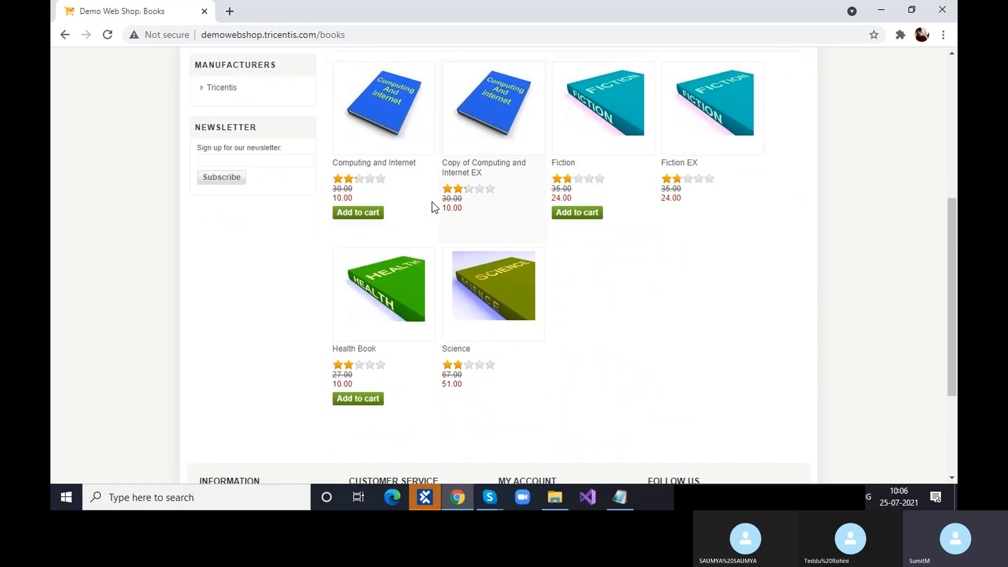
pyautogui.scroll(5, 549, 313)
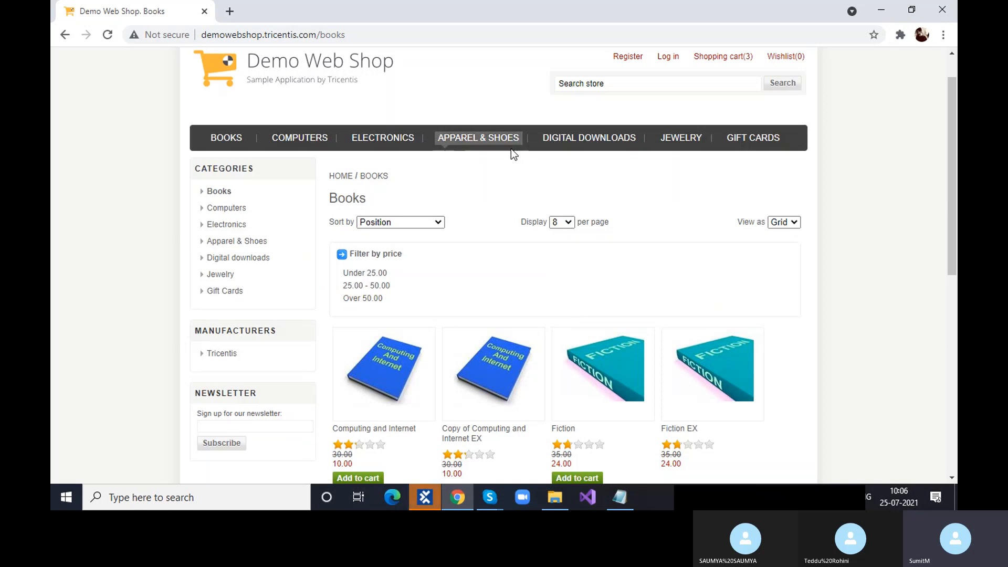
pyautogui.moveTo(418, 143)
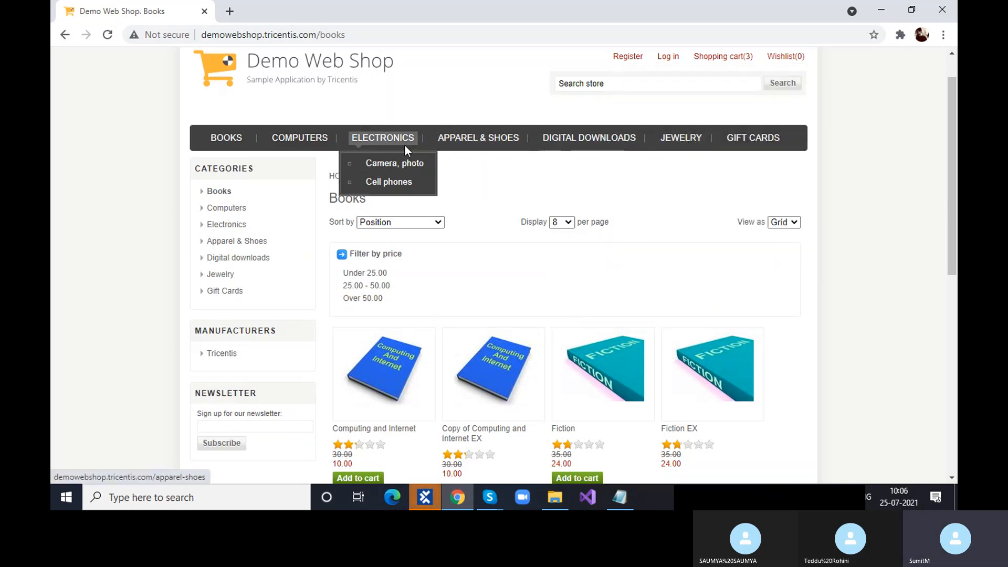
pyautogui.click(479, 139)
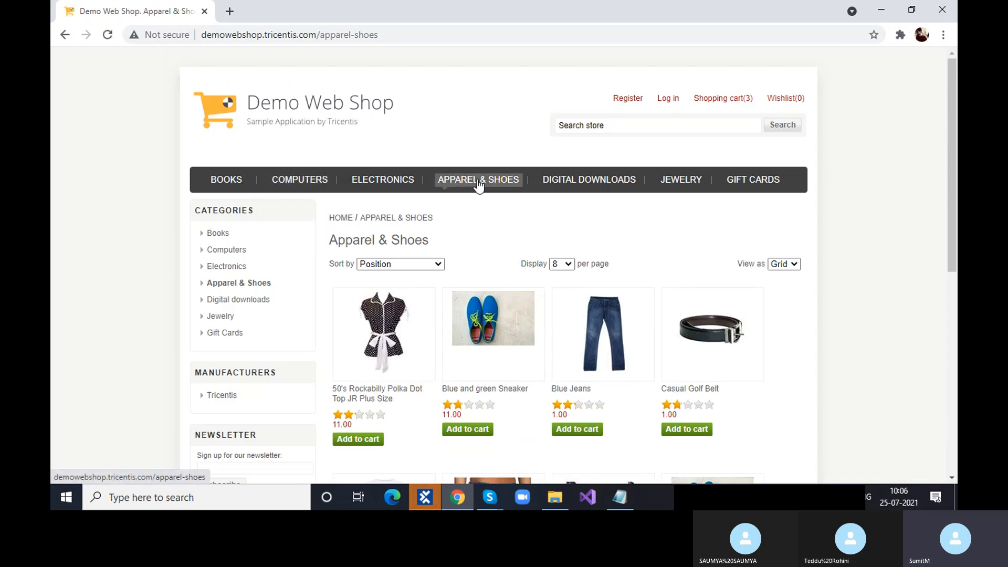
pyautogui.click(678, 182)
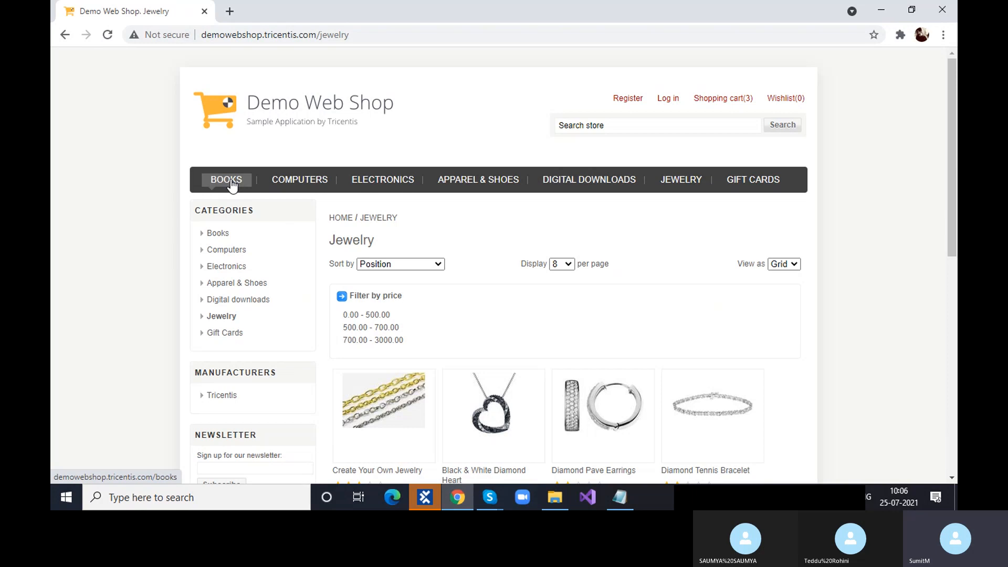
# - Look over the Notebooks category under Computers and view the 14.1-inch Laptop's product page
pyautogui.moveTo(298, 186)
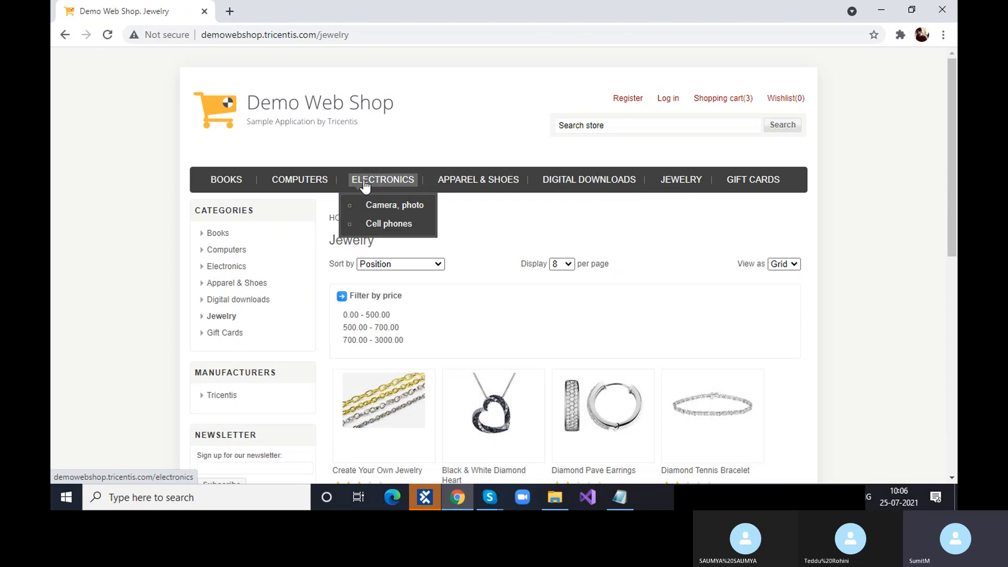
pyautogui.moveTo(329, 187)
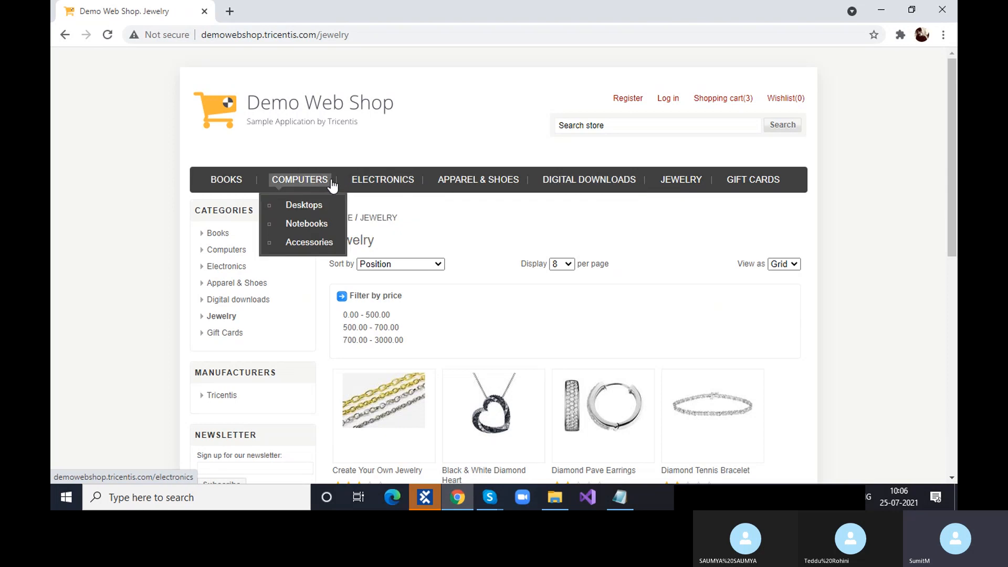
pyautogui.click(316, 225)
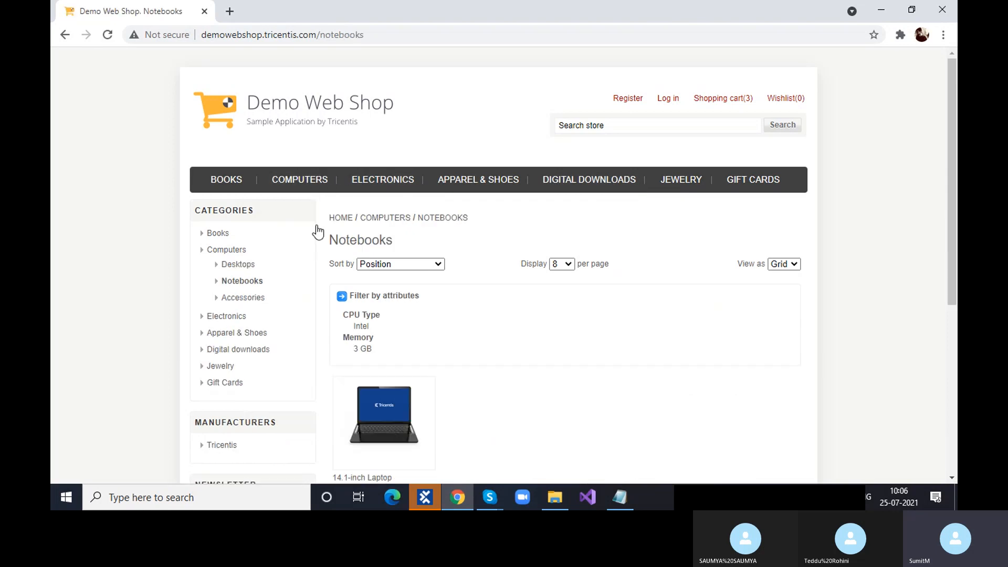
pyautogui.scroll(-4, 318, 229)
pyautogui.click(389, 245)
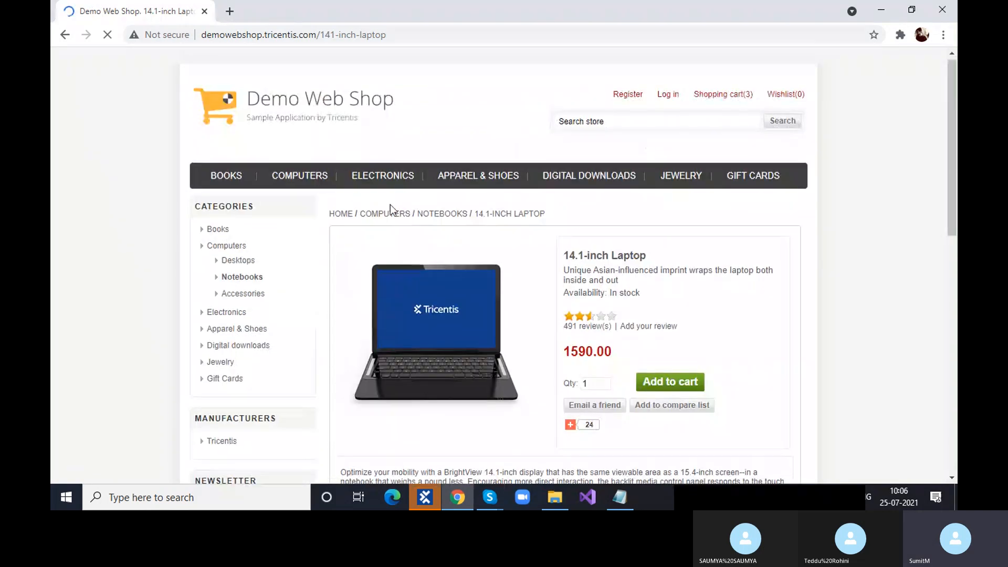
# - Compare the Add to cart buttons on the Jewelry, Books and Accessories category pages
pyautogui.moveTo(322, 180)
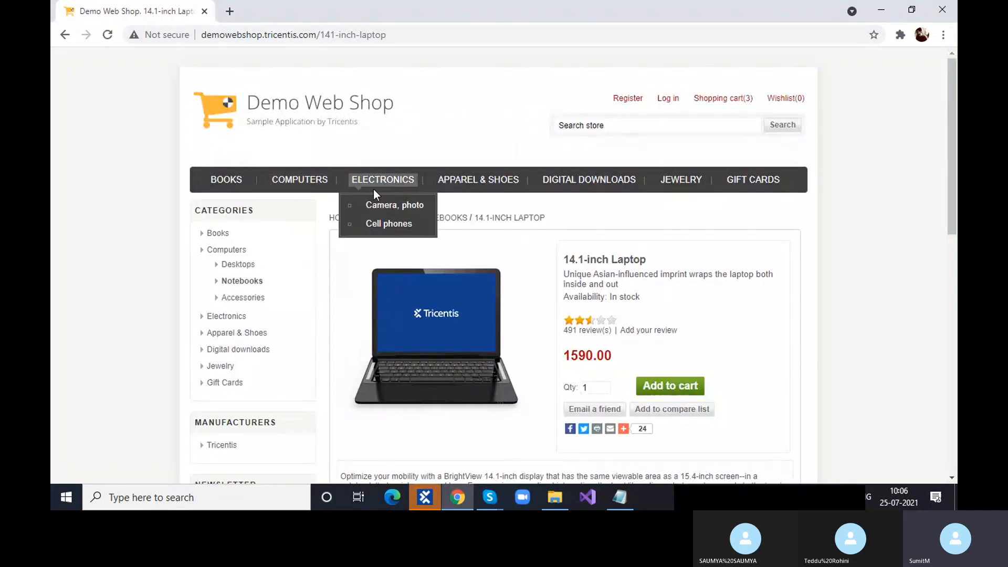
pyautogui.click(582, 188)
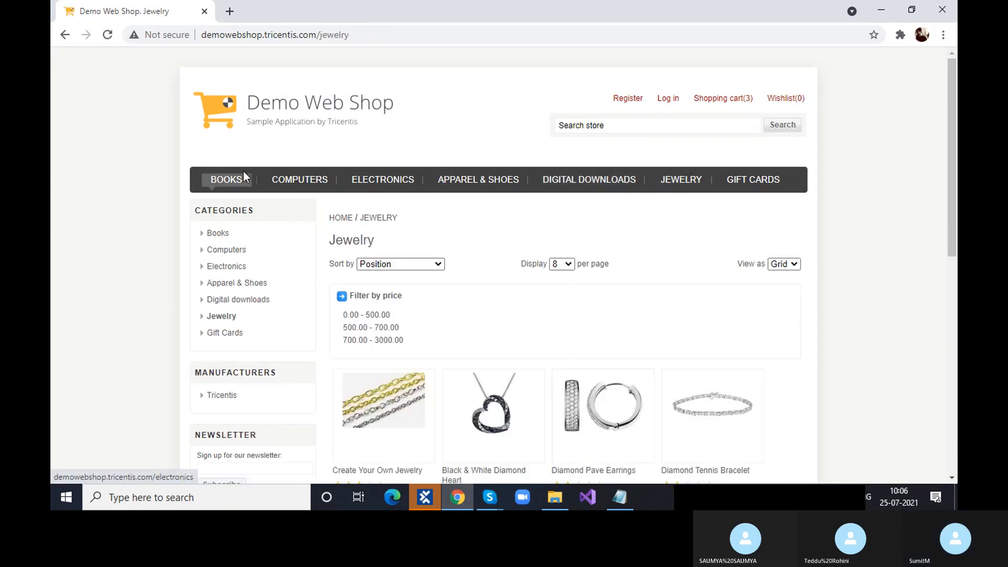
pyautogui.click(223, 181)
pyautogui.scroll(-3, 252, 209)
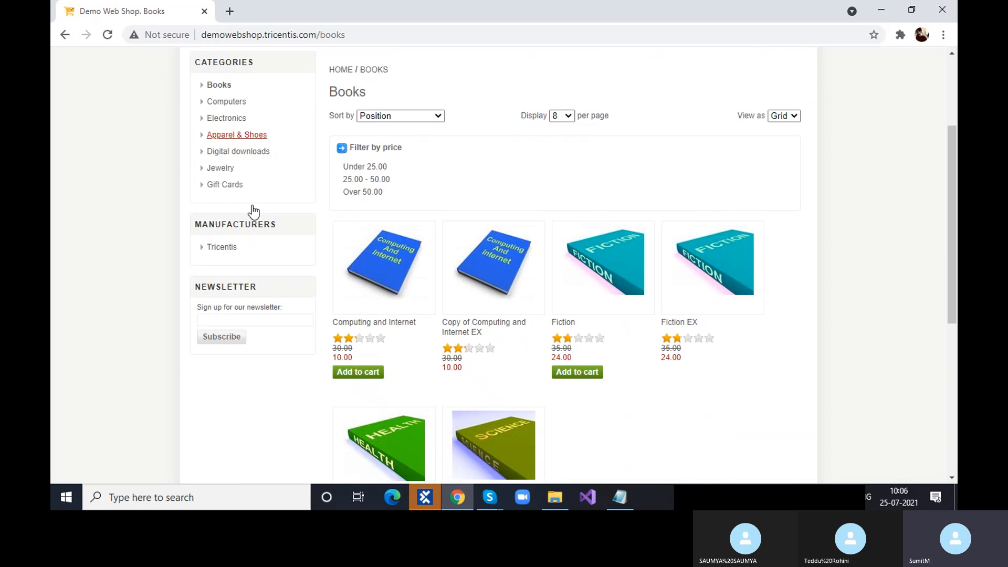
pyautogui.scroll(2, 255, 214)
pyautogui.moveTo(285, 120)
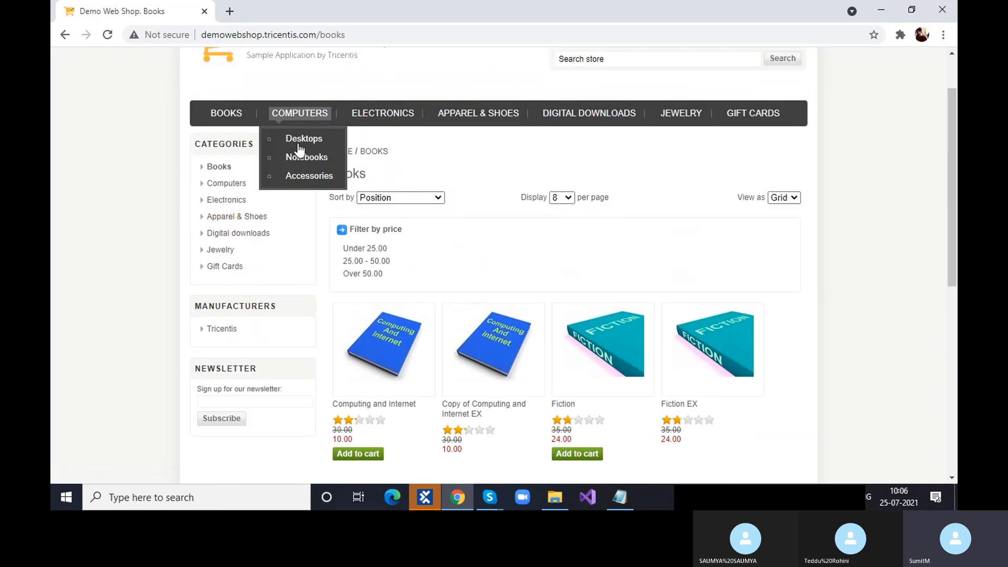
pyautogui.click(304, 179)
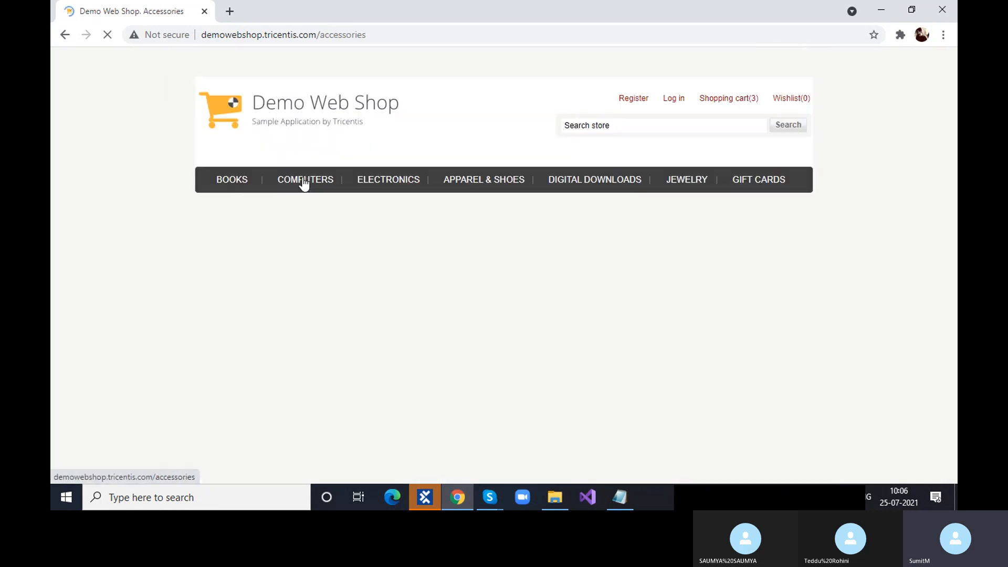
pyautogui.scroll(-5, 336, 229)
pyautogui.scroll(4, 336, 227)
# - Examine the products and Add to cart buttons in the Cell phones, Jewelry and Gift Cards categories
pyautogui.moveTo(379, 121)
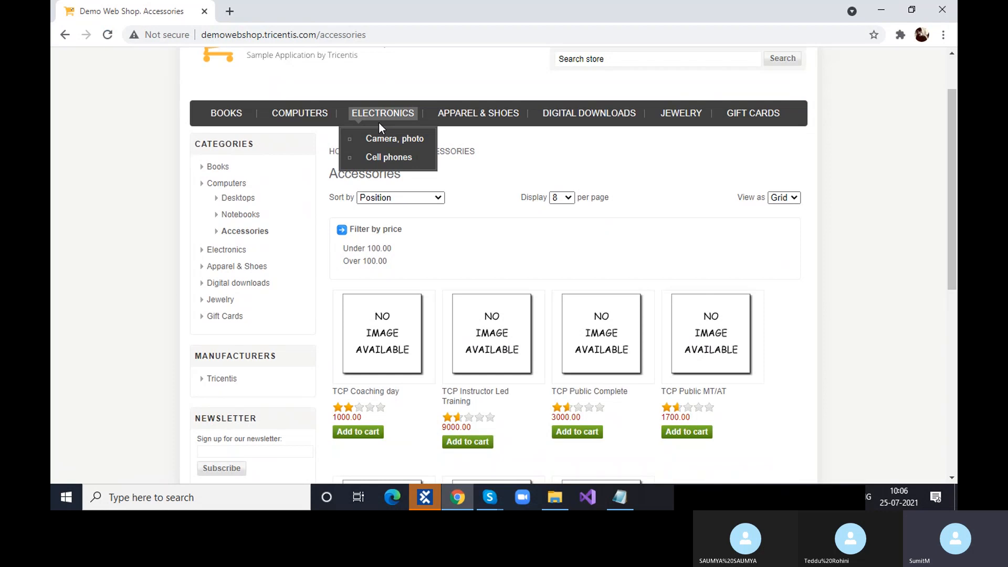
pyautogui.click(391, 159)
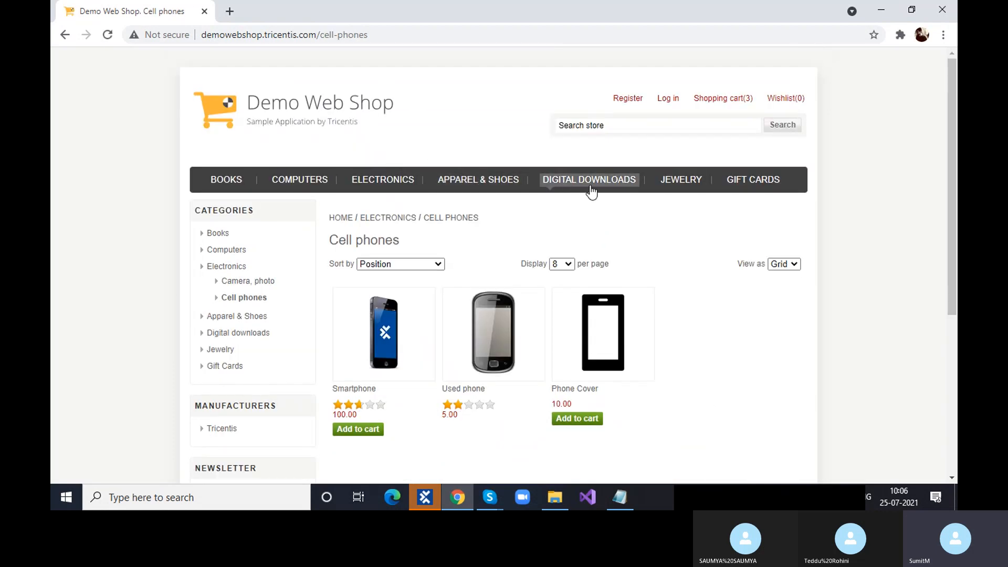
pyautogui.click(670, 192)
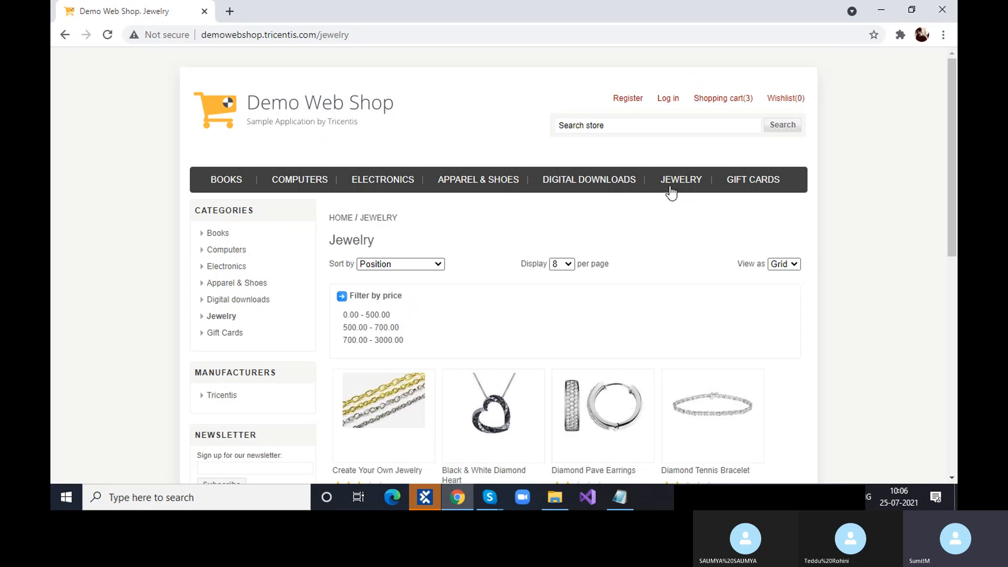
pyautogui.scroll(-3, 666, 233)
pyautogui.scroll(3, 666, 234)
pyautogui.scroll(1, 667, 238)
pyautogui.click(763, 184)
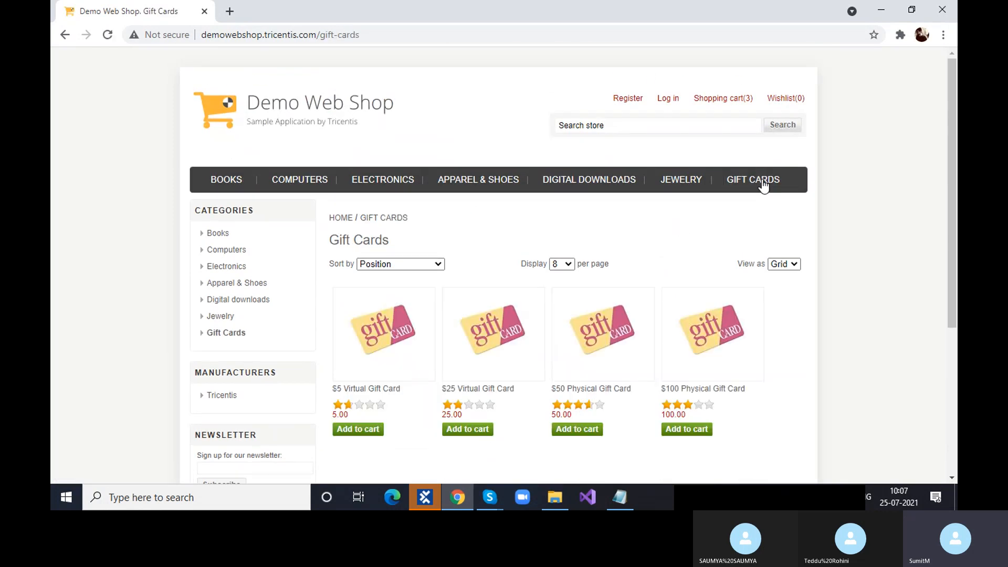
pyautogui.scroll(-4, 744, 209)
pyautogui.scroll(4, 743, 209)
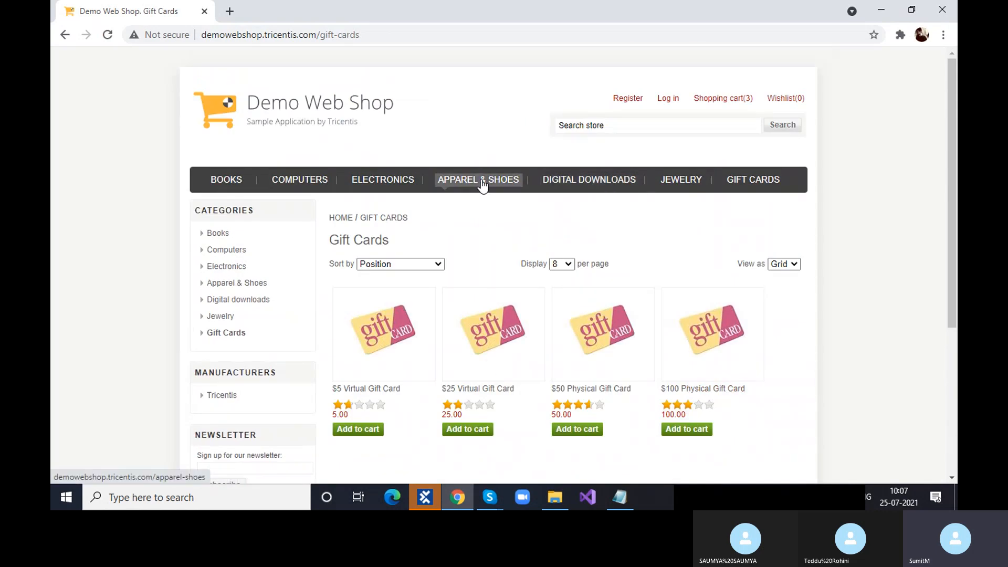
# - Open the Notebooks category under Computers and check its products' Add to cart buttons
pyautogui.moveTo(409, 189)
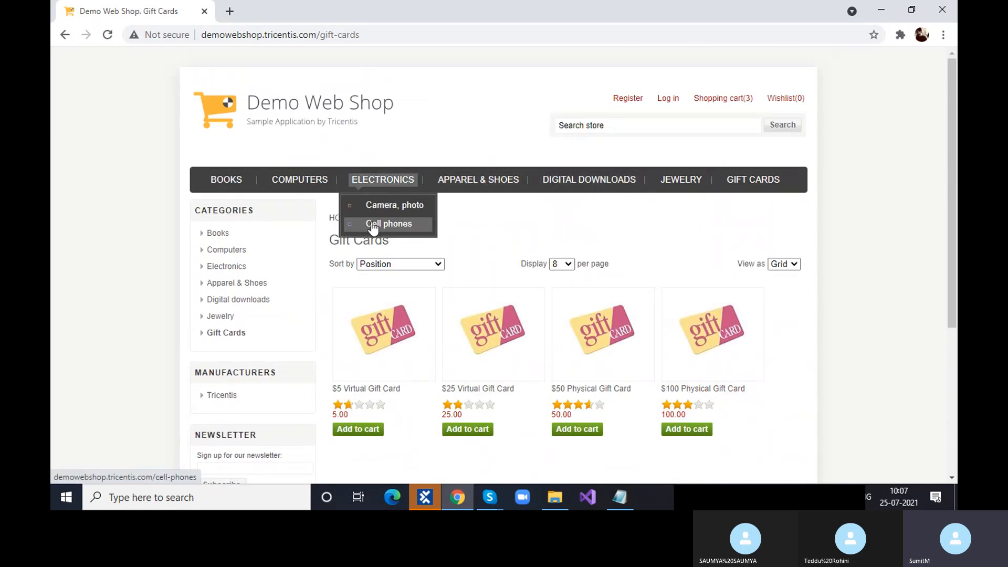
pyautogui.moveTo(313, 187)
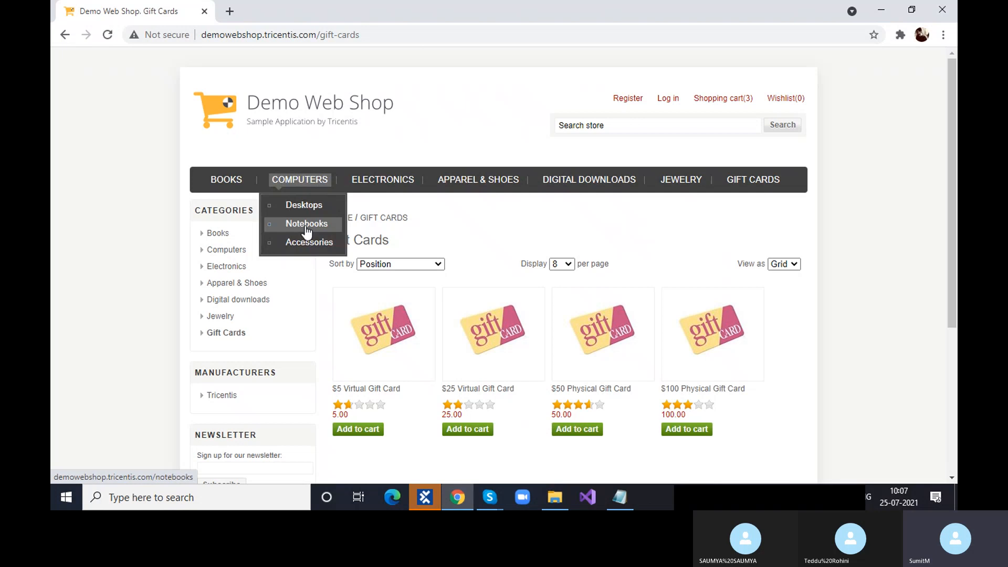
pyautogui.scroll(-3, 307, 232)
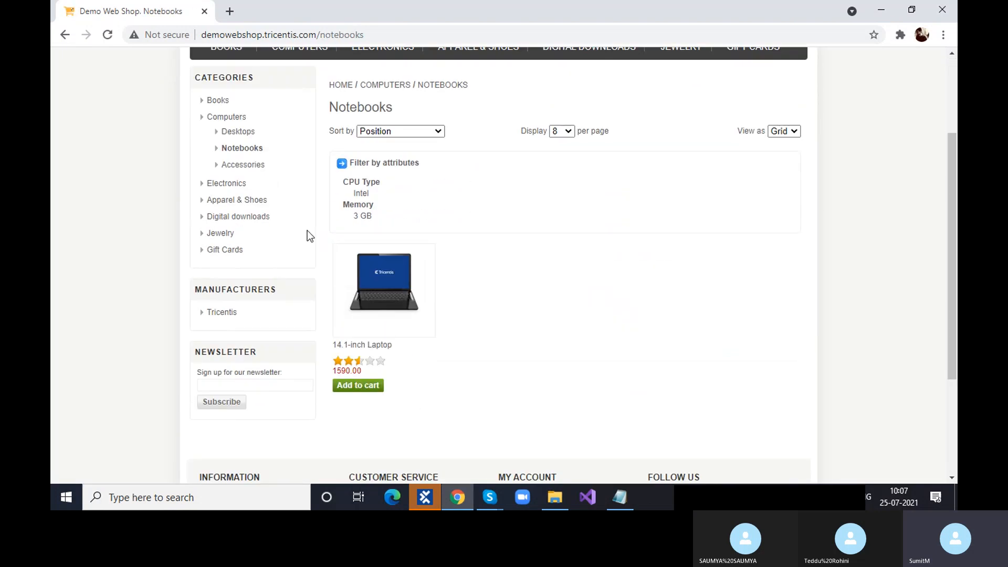
pyautogui.scroll(-3, 371, 263)
pyautogui.scroll(4, 371, 263)
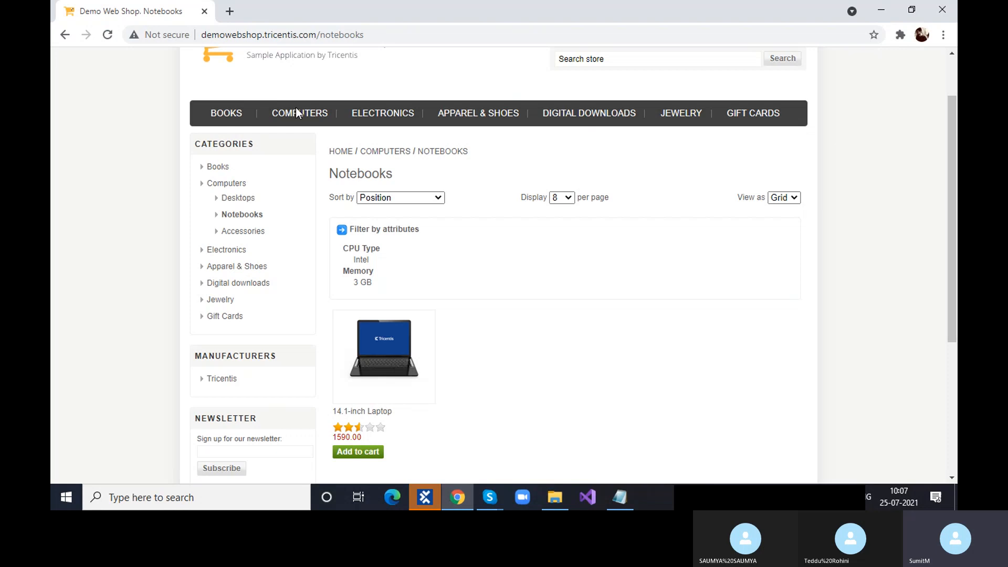
pyautogui.scroll(-3, 425, 404)
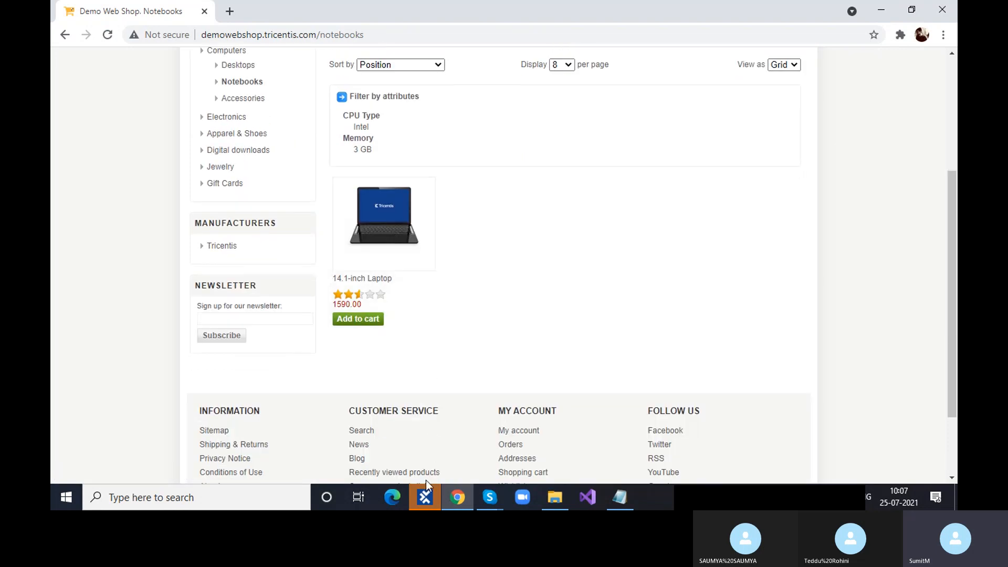
# - Switch to Tosca Commander, close the ScratchBook results and run the ResultCount test case against the Notebooks page
pyautogui.hotkey('alt', 'Tab')
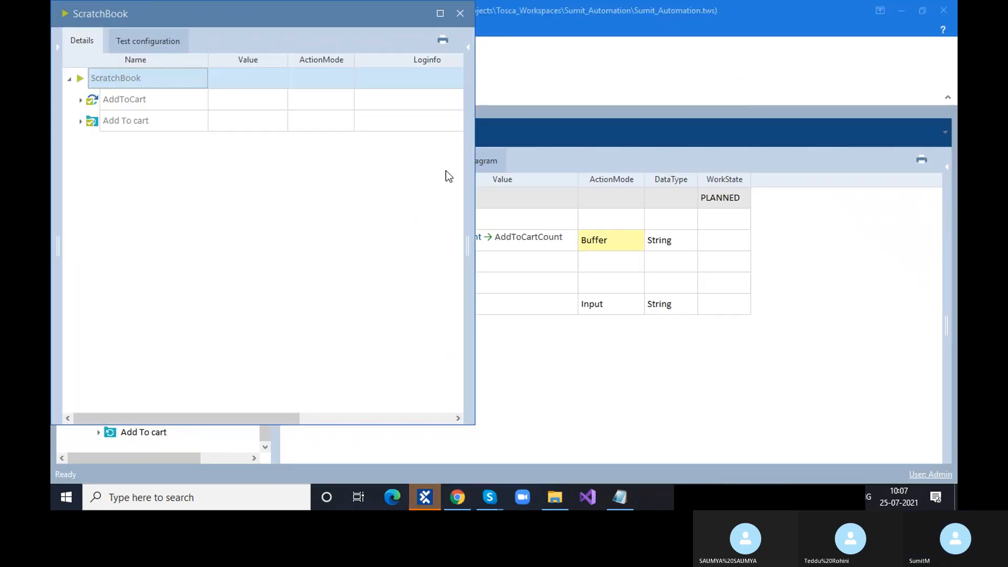
pyautogui.click(464, 16)
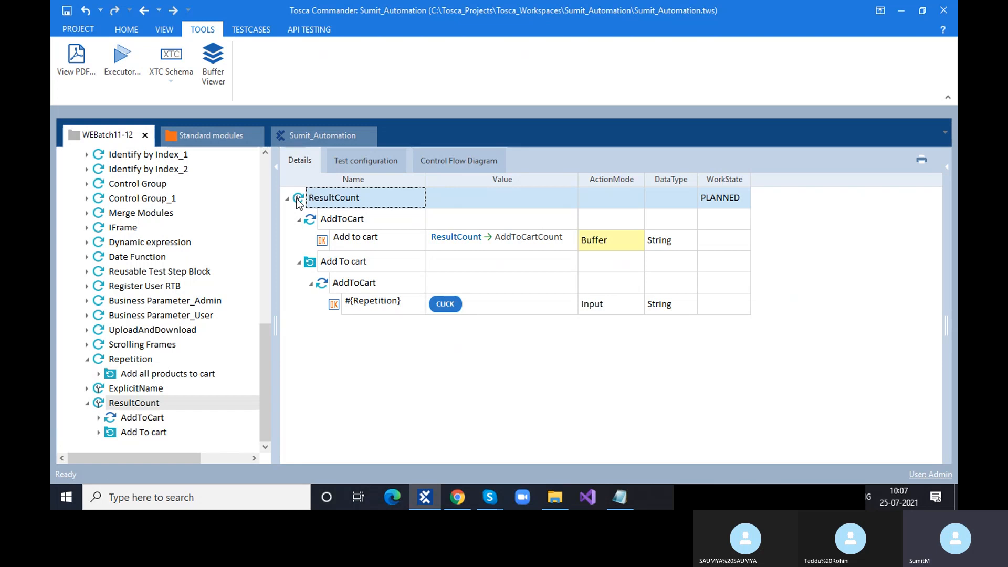
pyautogui.press('F6')
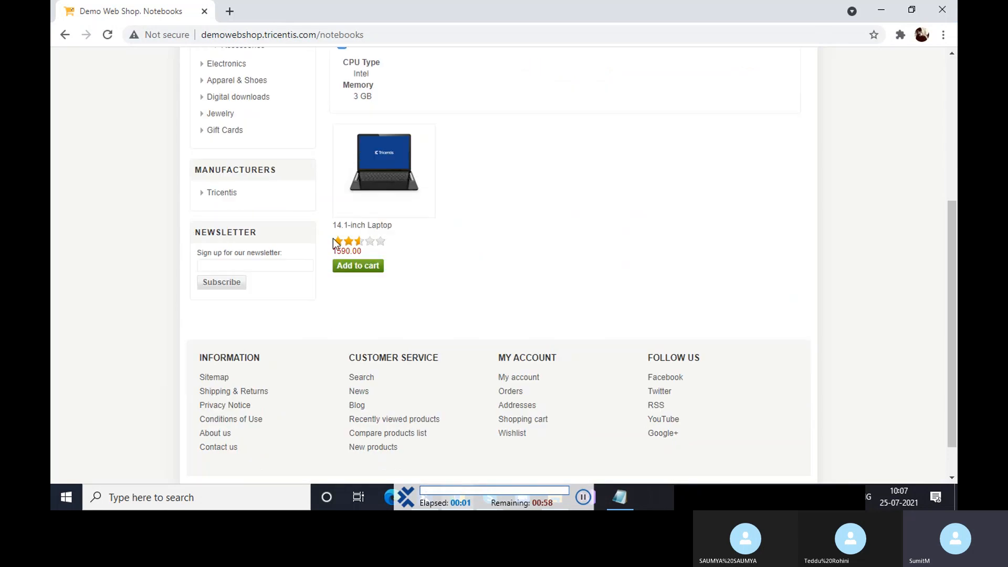
pyautogui.click(358, 267)
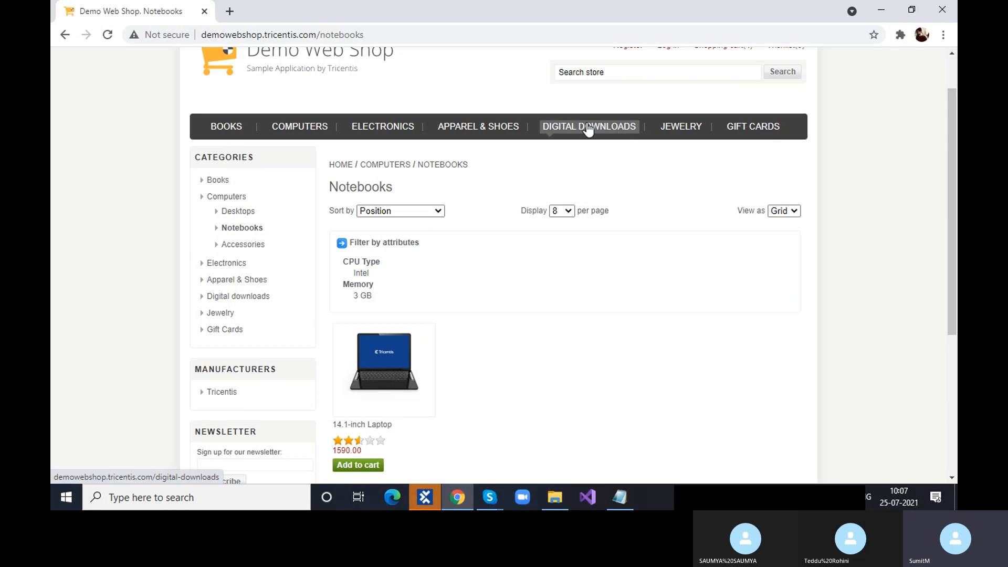
# - Open the Books and Desktops categories of the Demo Web Shop and examine their product listings
pyautogui.moveTo(394, 137)
pyautogui.moveTo(288, 131)
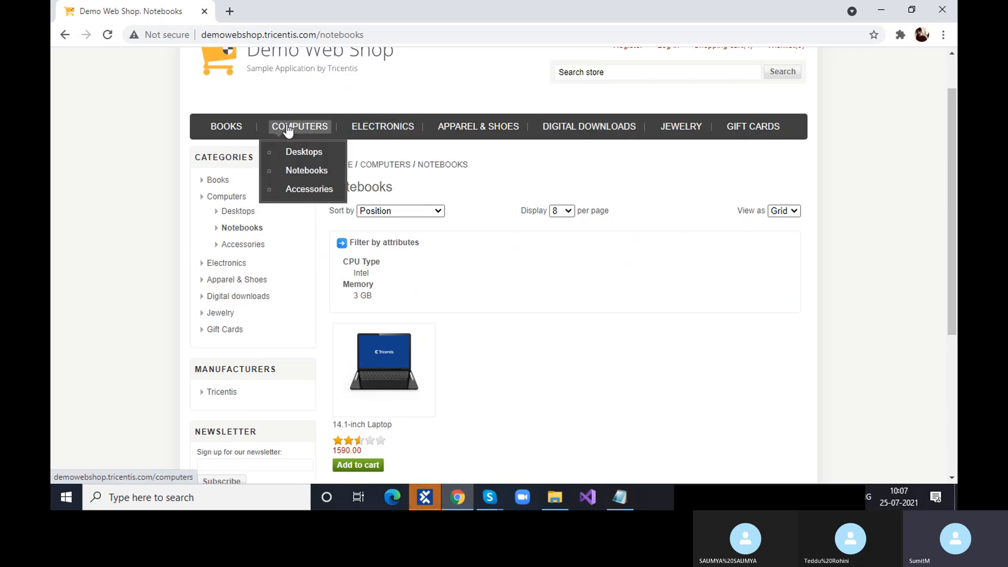
pyautogui.click(246, 132)
pyautogui.scroll(-4, 302, 202)
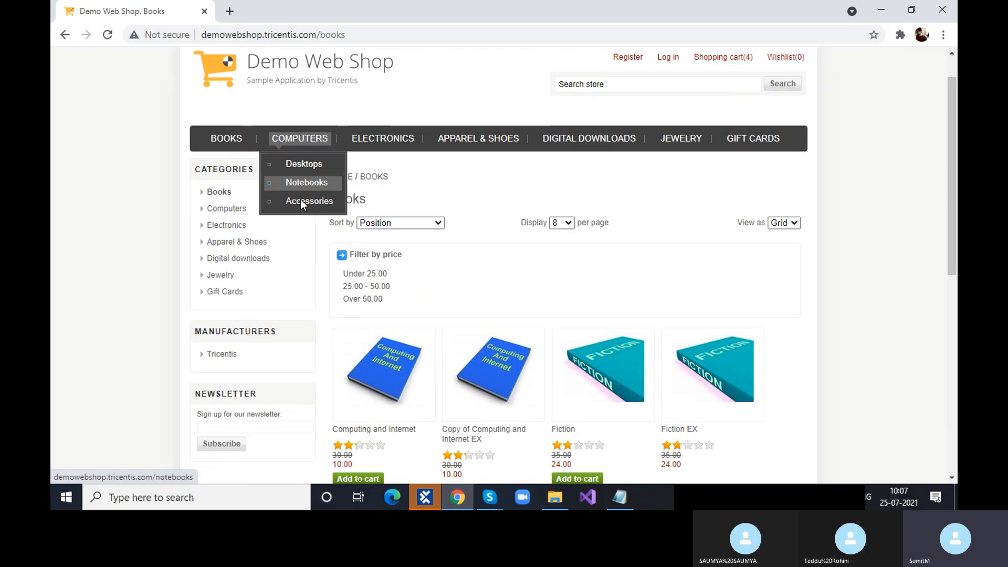
pyautogui.scroll(4, 301, 198)
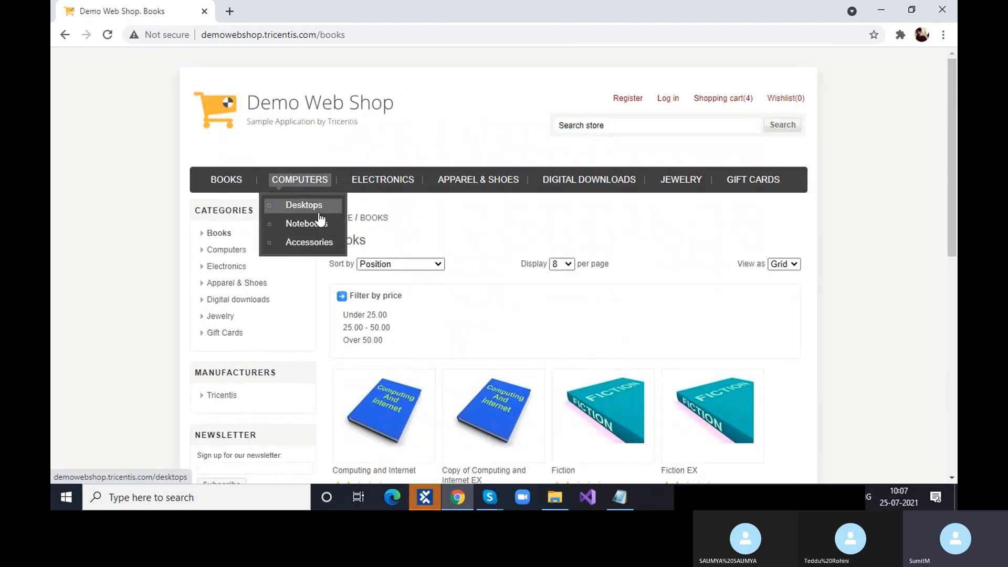
pyautogui.click(321, 207)
pyautogui.scroll(-5, 451, 309)
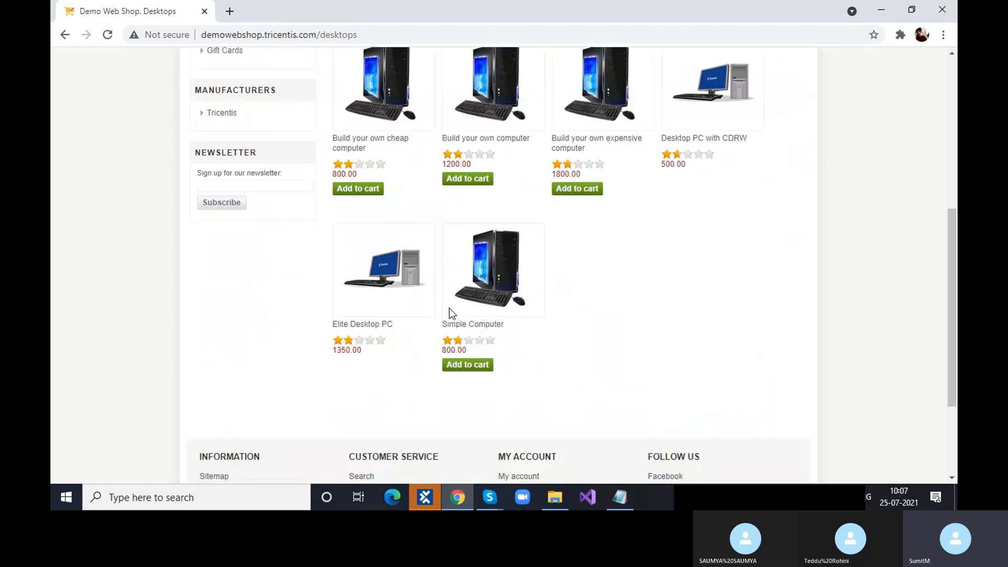
pyautogui.scroll(5, 448, 313)
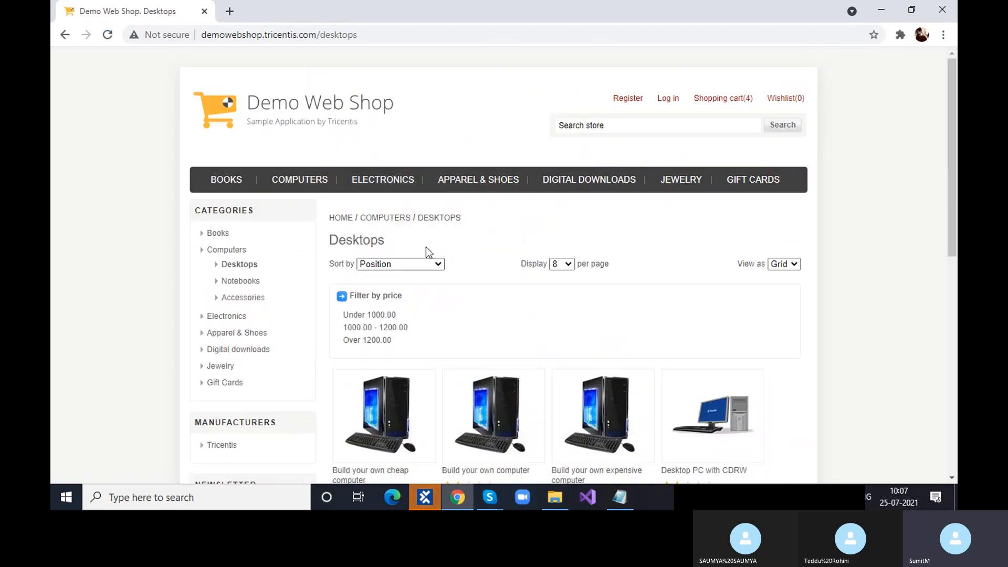
# - Open the Apparel & Shoes and Jewelry categories and examine which products offer an Add to cart option
pyautogui.click(463, 185)
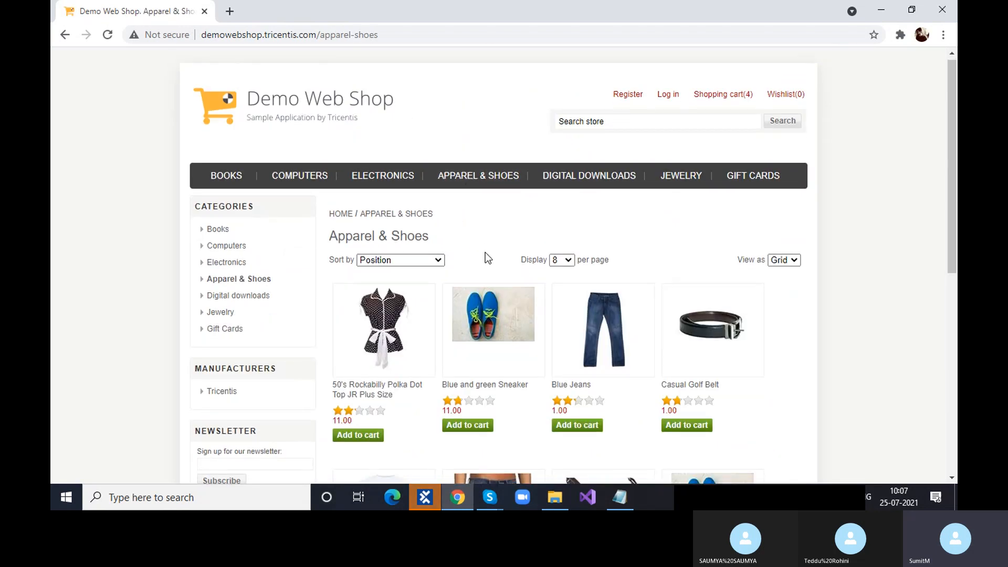
pyautogui.scroll(-5, 485, 252)
pyautogui.scroll(5, 485, 252)
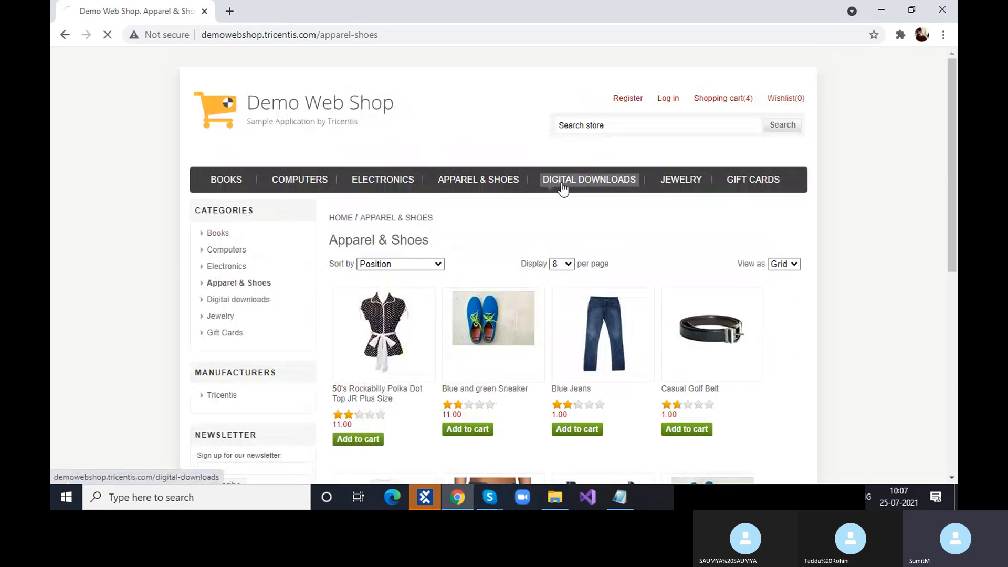
pyautogui.click(667, 185)
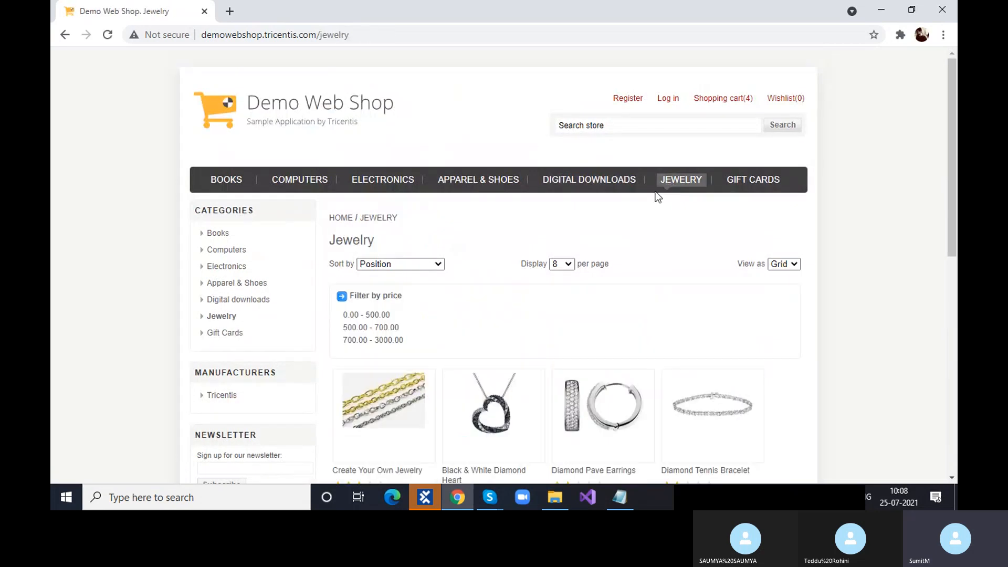
pyautogui.scroll(-5, 613, 236)
pyautogui.scroll(4, 754, 161)
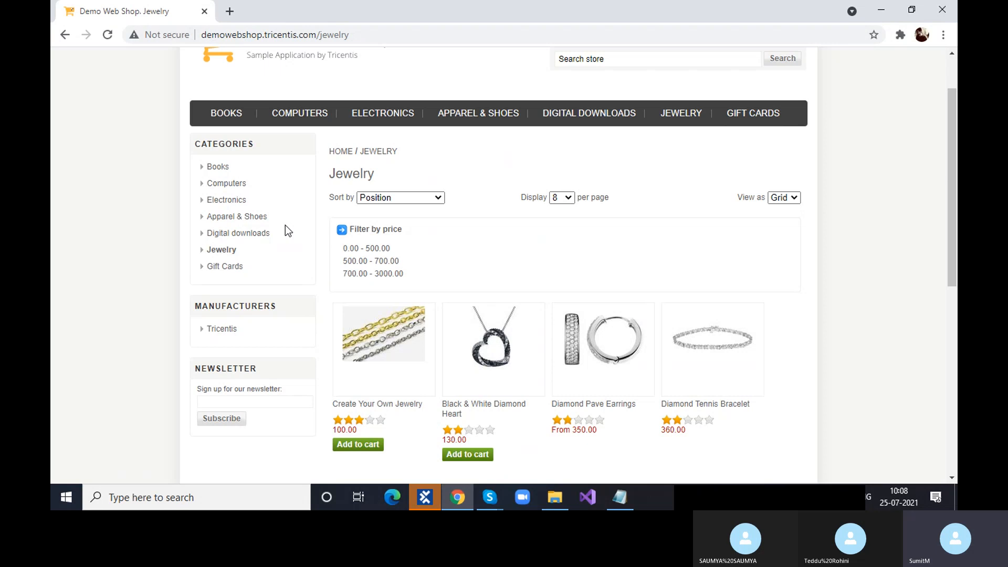
# - Switch to Tosca Commander and close the ScratchBook window
pyautogui.click(424, 505)
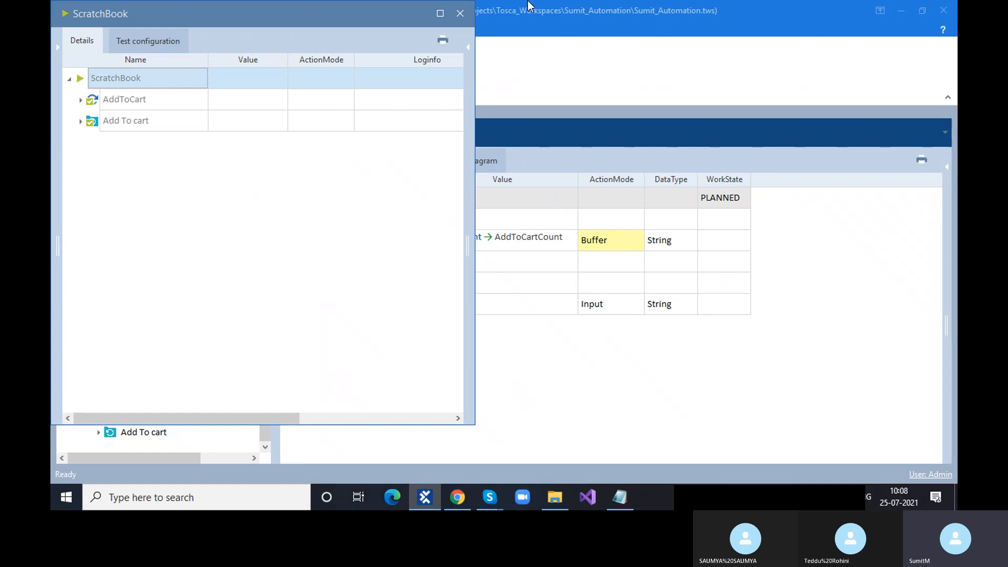
pyautogui.click(460, 13)
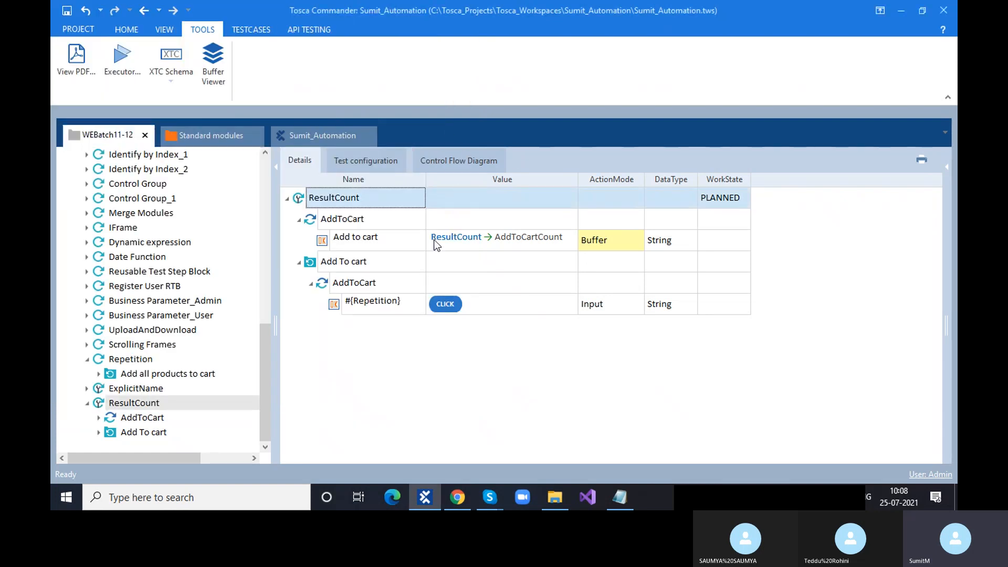
# - Switch to Chrome, open the shop's Digital downloads category, and return to the ResultCount test case in Tosca Commander
pyautogui.click(457, 497)
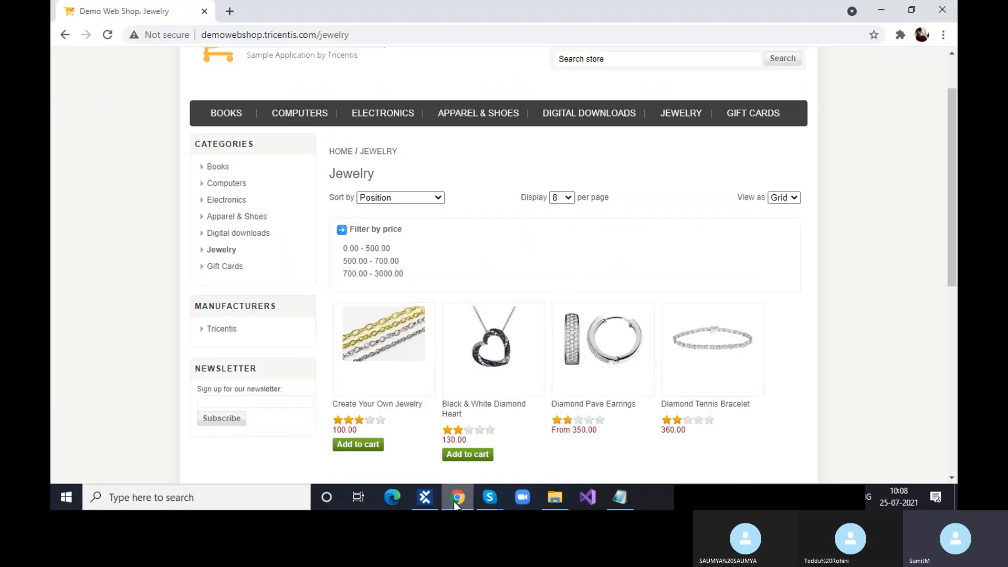
pyautogui.click(613, 121)
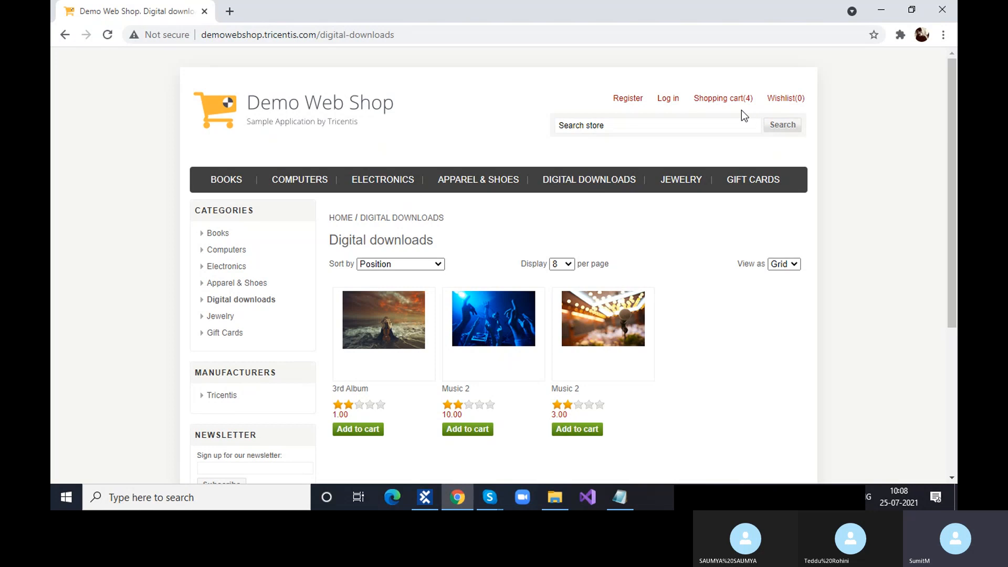
pyautogui.click(425, 497)
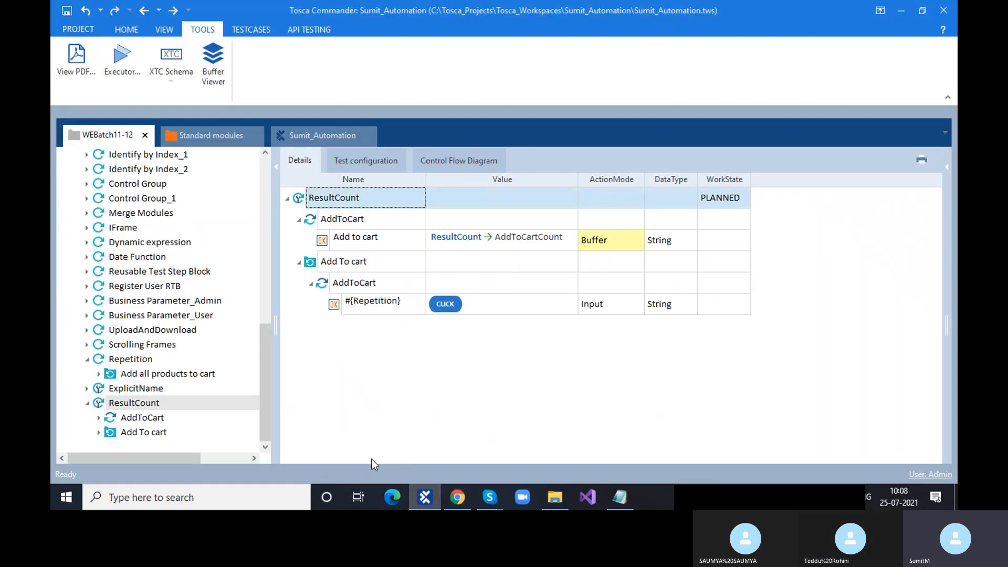
# - Switch to the Class11 notes in Notepad and add a dashed separator line and a "Task:" label below the topic list
pyautogui.click(627, 495)
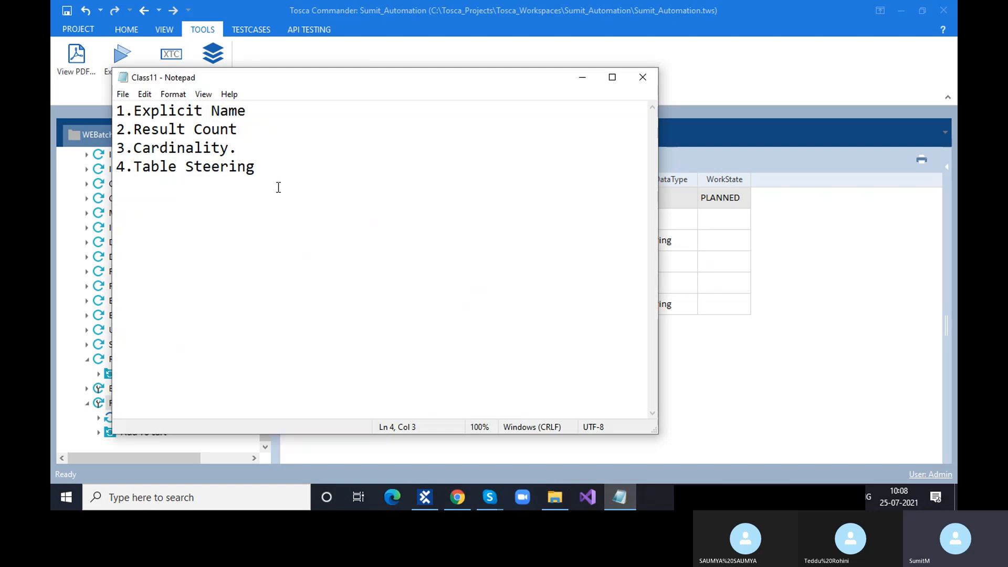
pyautogui.click(289, 172)
pyautogui.press('Return')
pyautogui.press('Return')
pyautogui.press('Return')
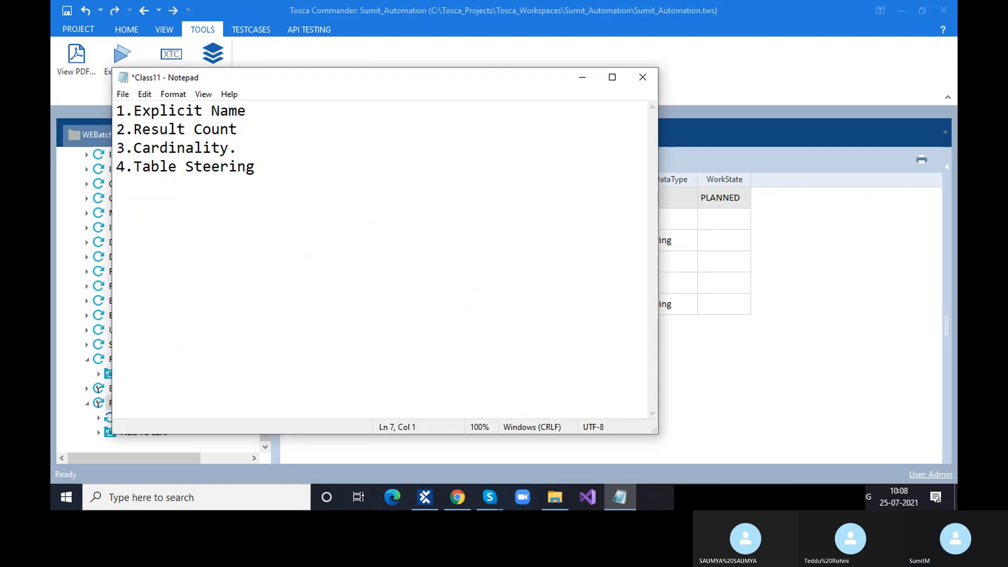
pyautogui.write('-------------------')
pyautogui.press('Return')
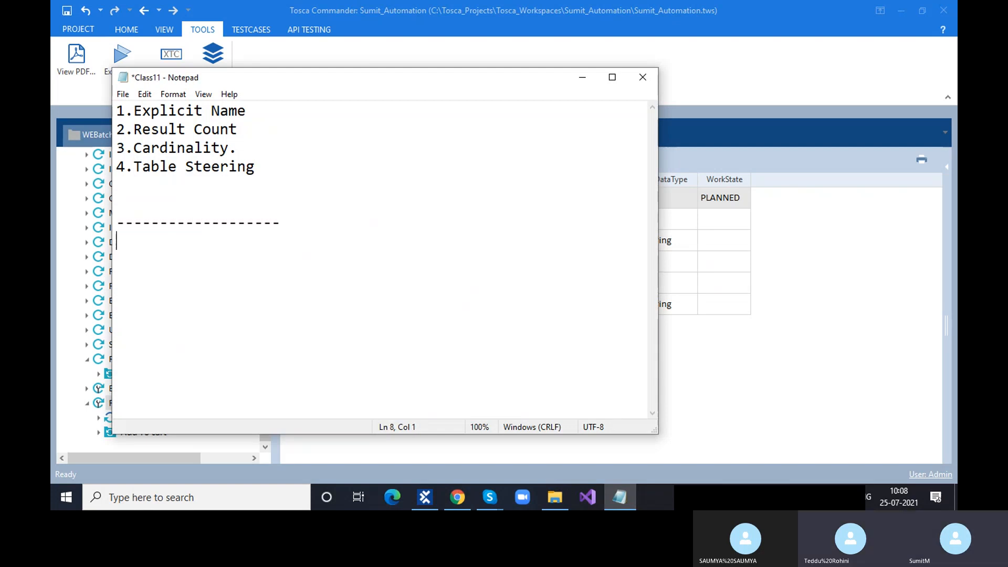
pyautogui.write('Task:')
# - Switch to Chrome and examine the Digital downloads page, glancing at the ResultCount test case in Tosca Commander
pyautogui.click(458, 497)
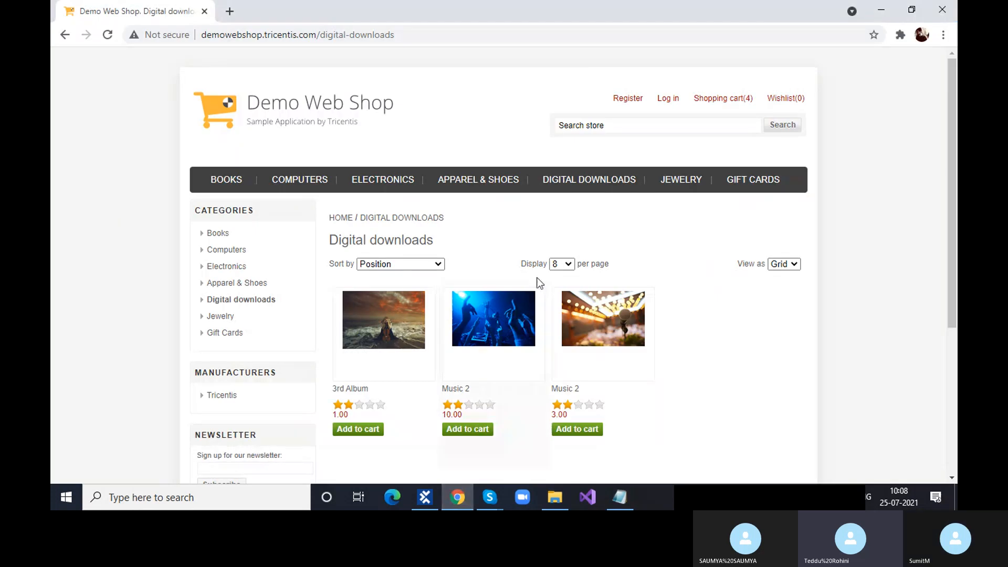
pyautogui.click(582, 190)
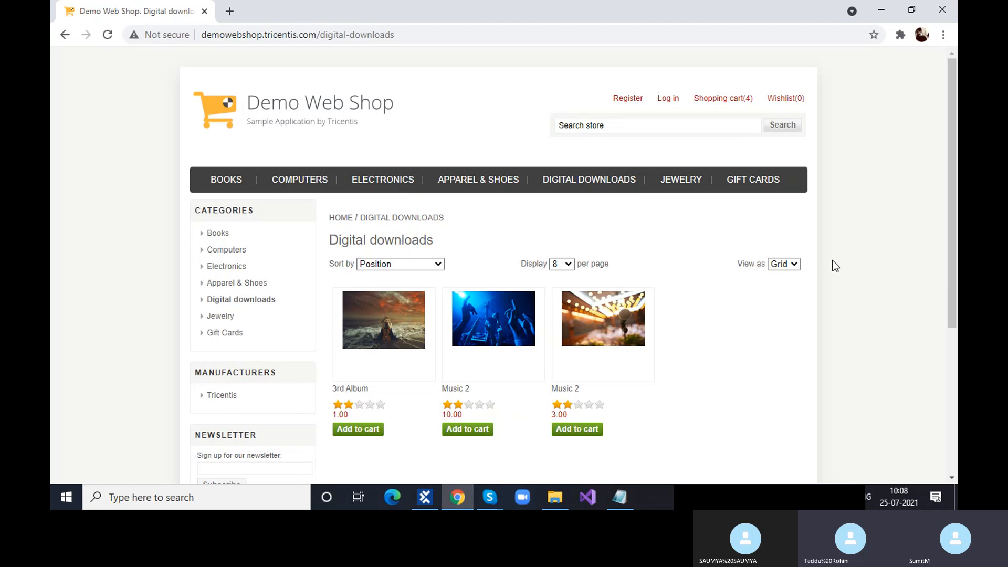
pyautogui.scroll(-3, 366, 259)
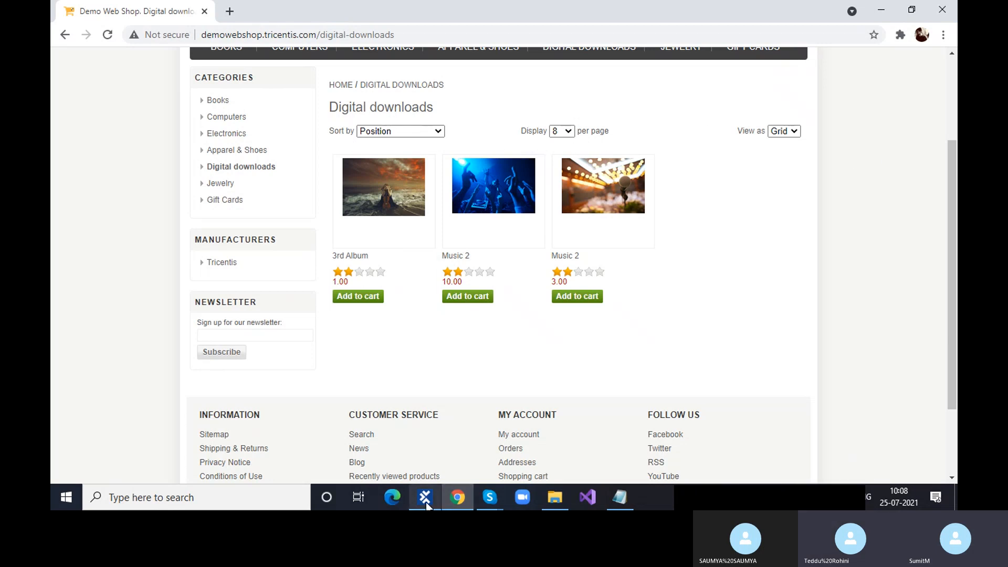
pyautogui.moveTo(426, 504)
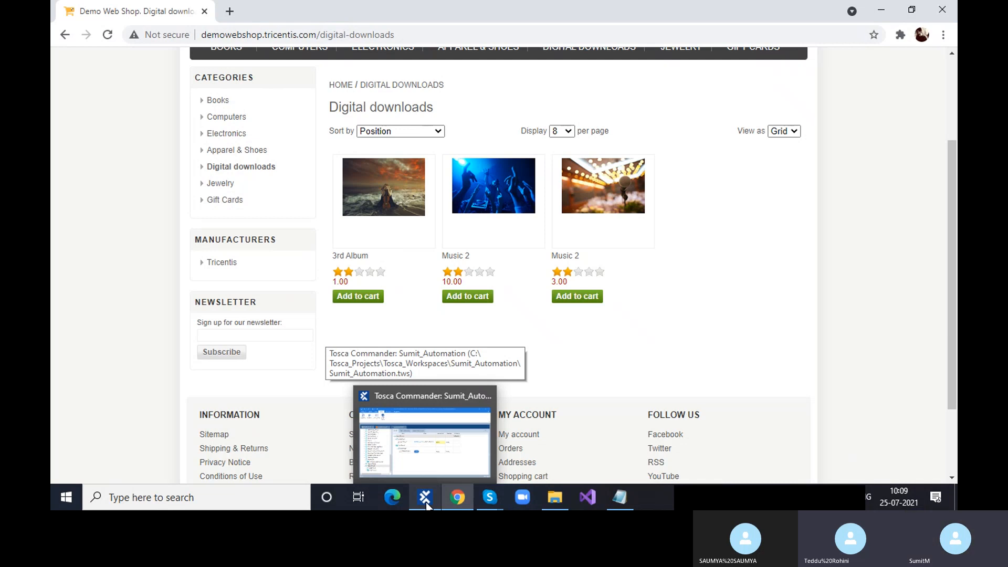
pyautogui.click(448, 431)
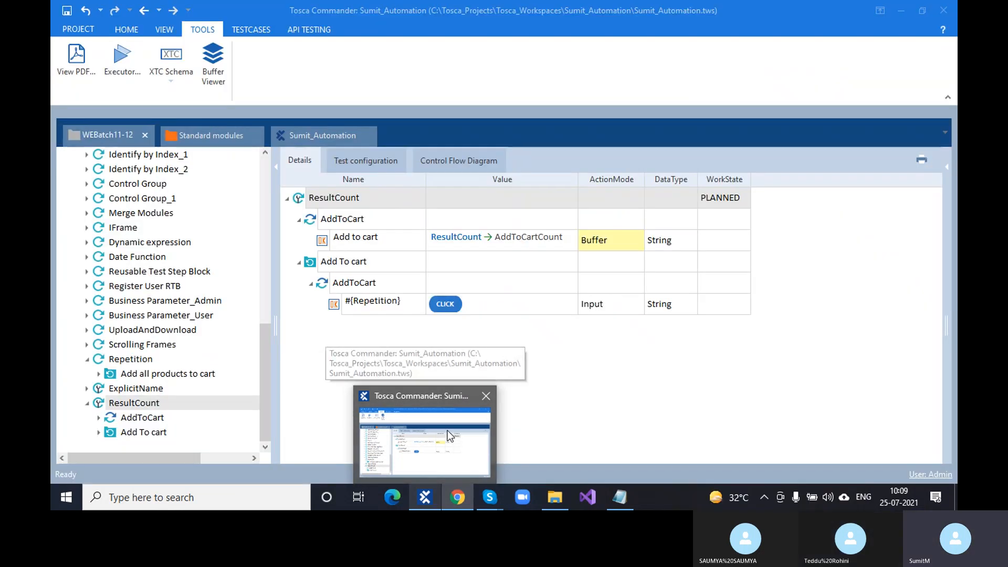
pyautogui.click(447, 430)
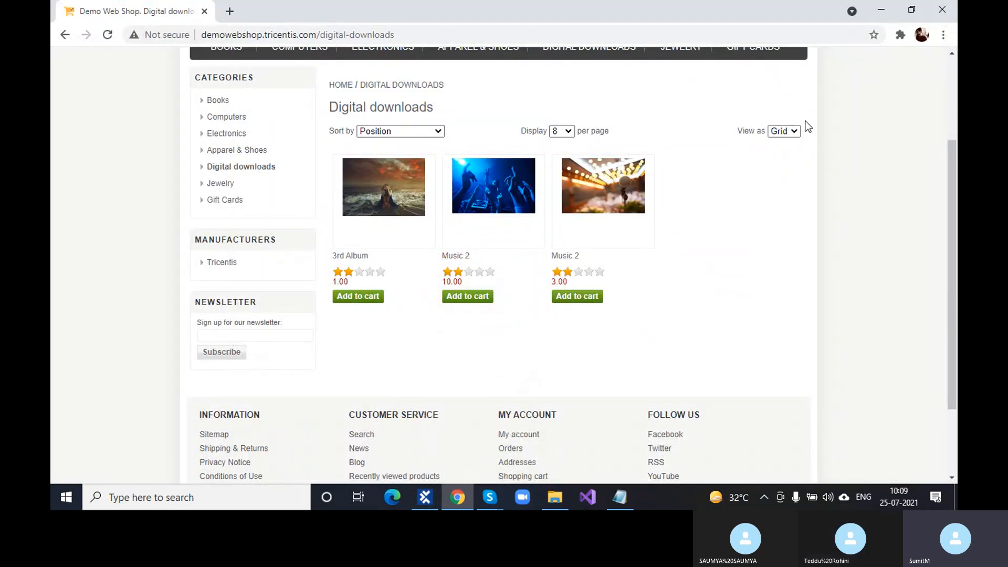
pyautogui.moveTo(417, 504)
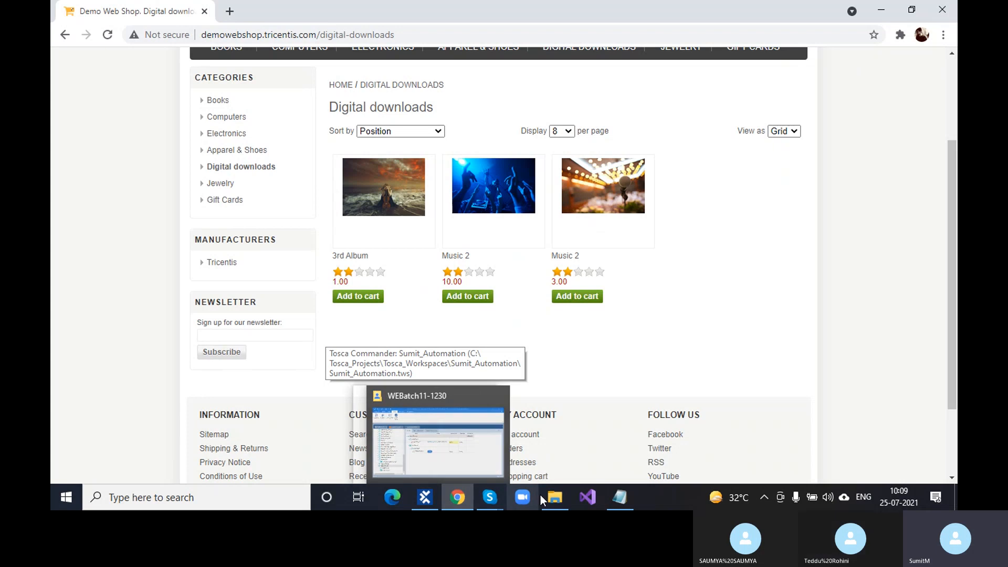
# - Switch to Notepad and complete the task line with "To COunt the number of dropdown present on screen using Result cunt and explicit name."
pyautogui.click(633, 497)
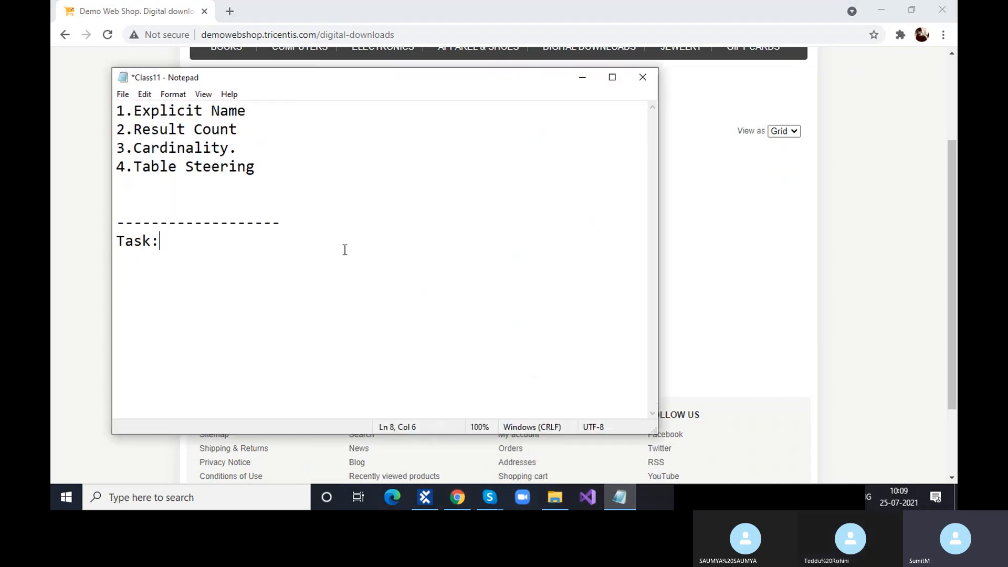
pyautogui.write('To COunt ')
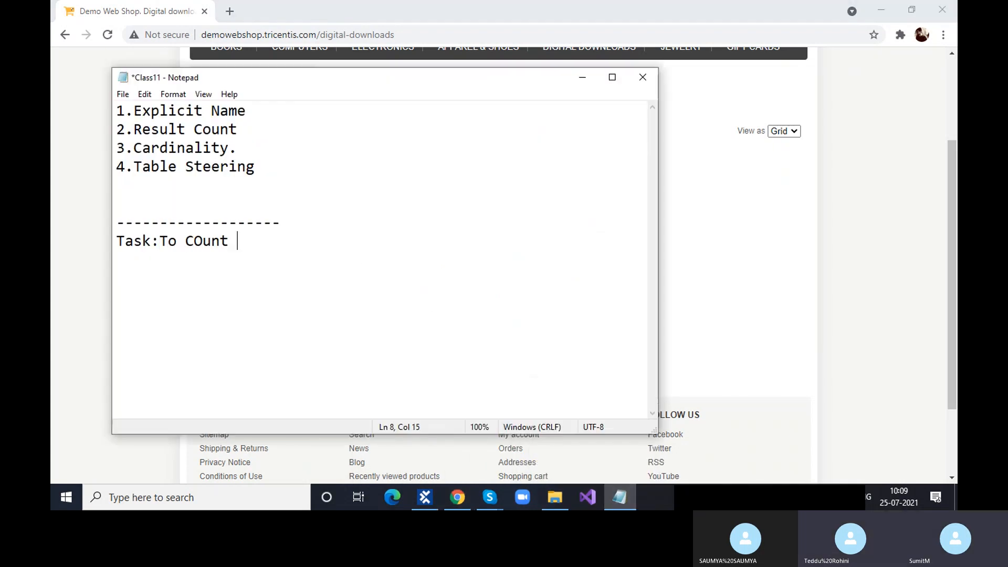
pyautogui.write('the number ')
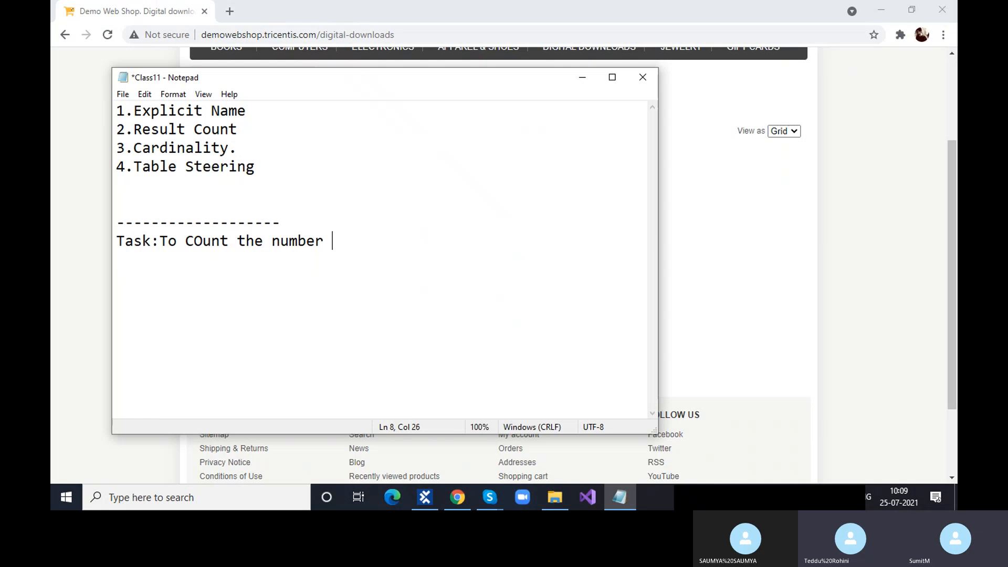
pyautogui.write('of dropdo')
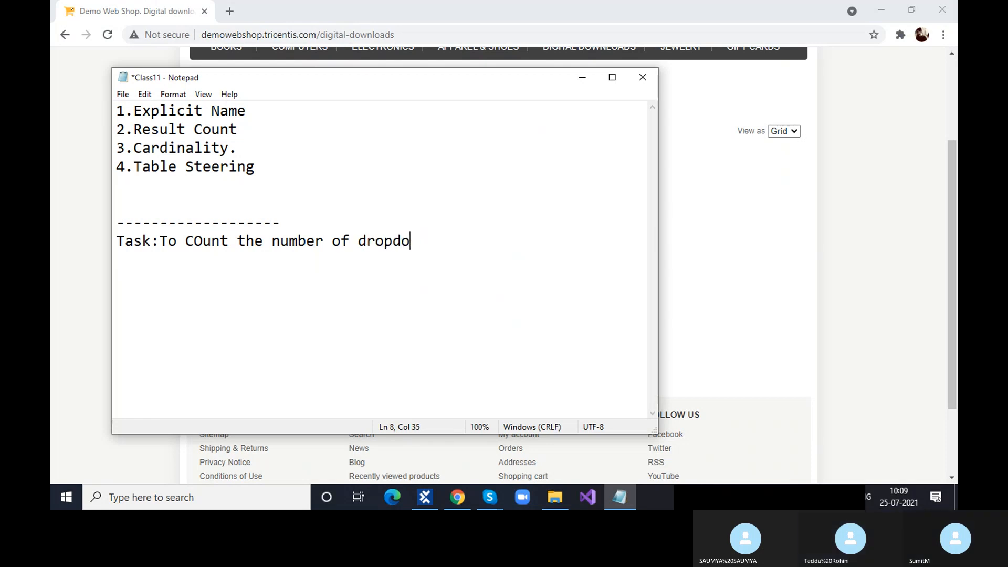
pyautogui.write('wn pr')
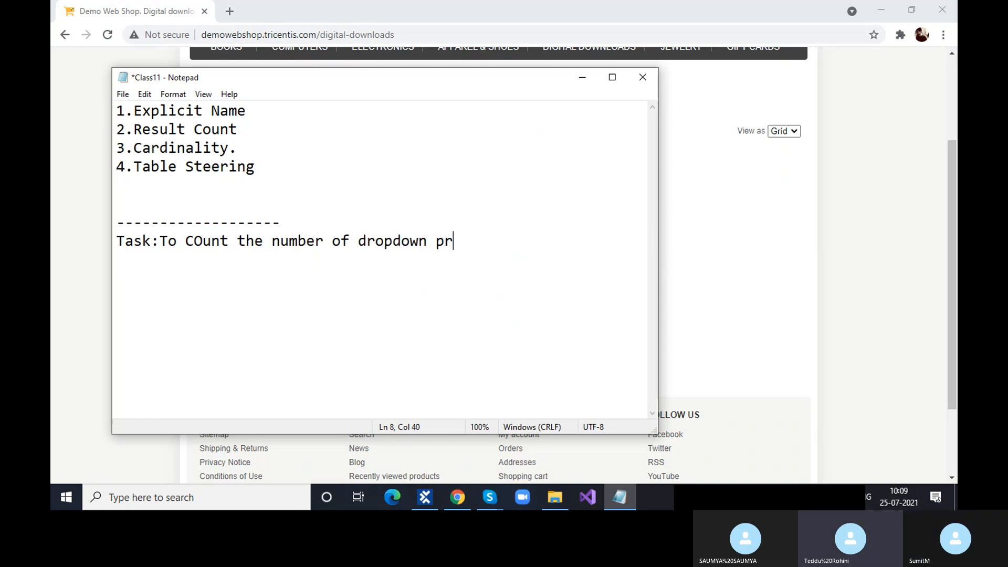
pyautogui.write('esent o')
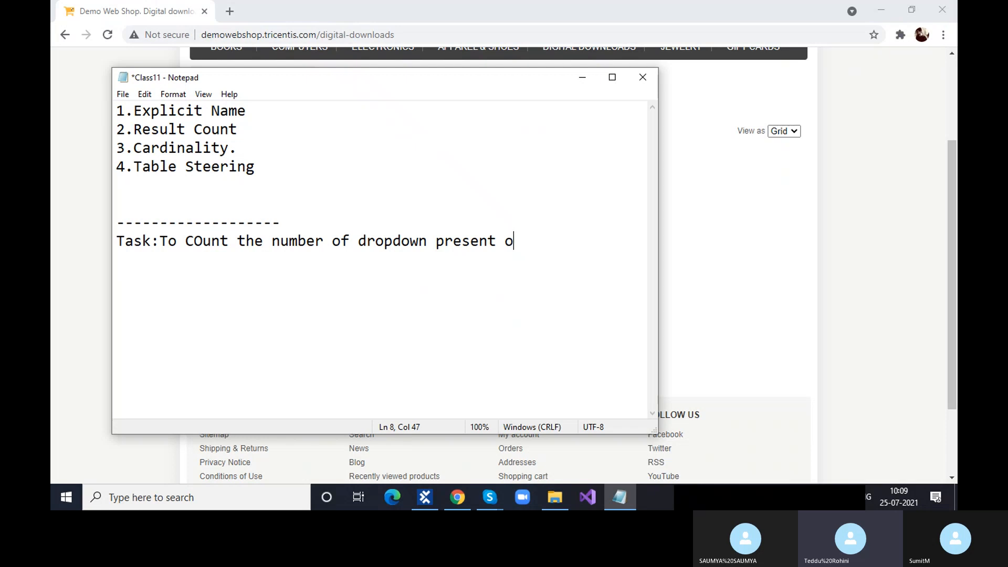
pyautogui.write('n scr')
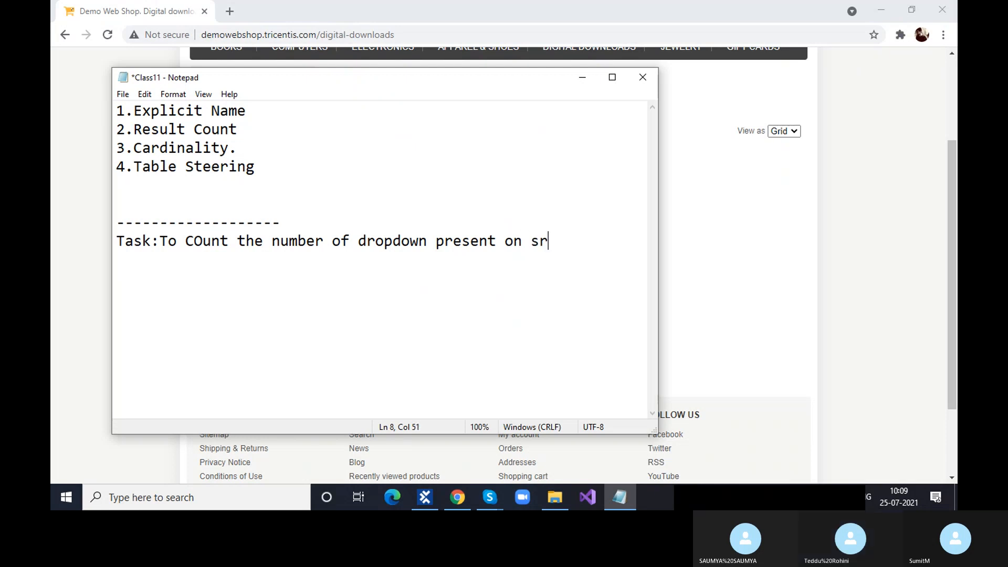
pyautogui.press('BackSpace')
pyautogui.write('creen')
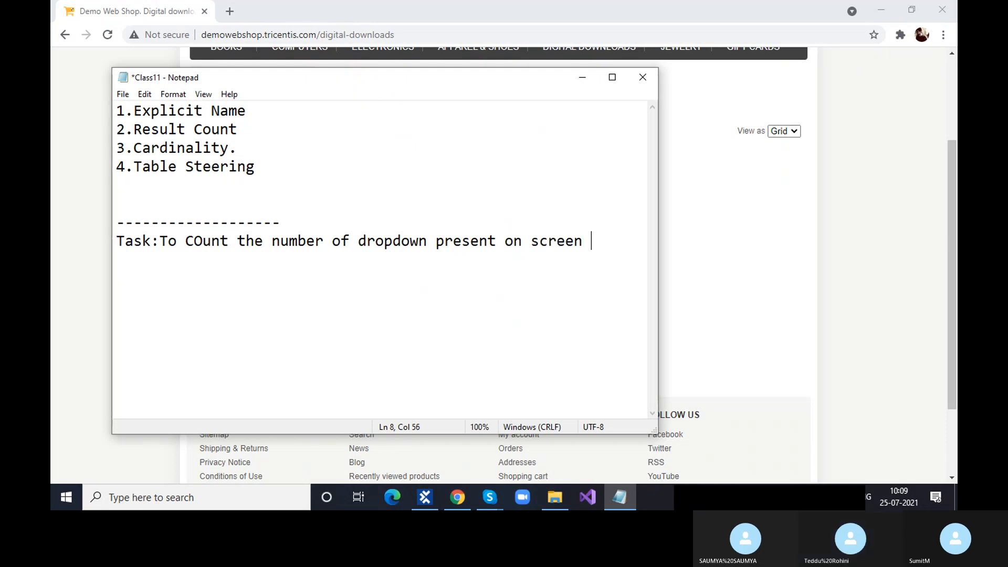
pyautogui.write(' using Result c')
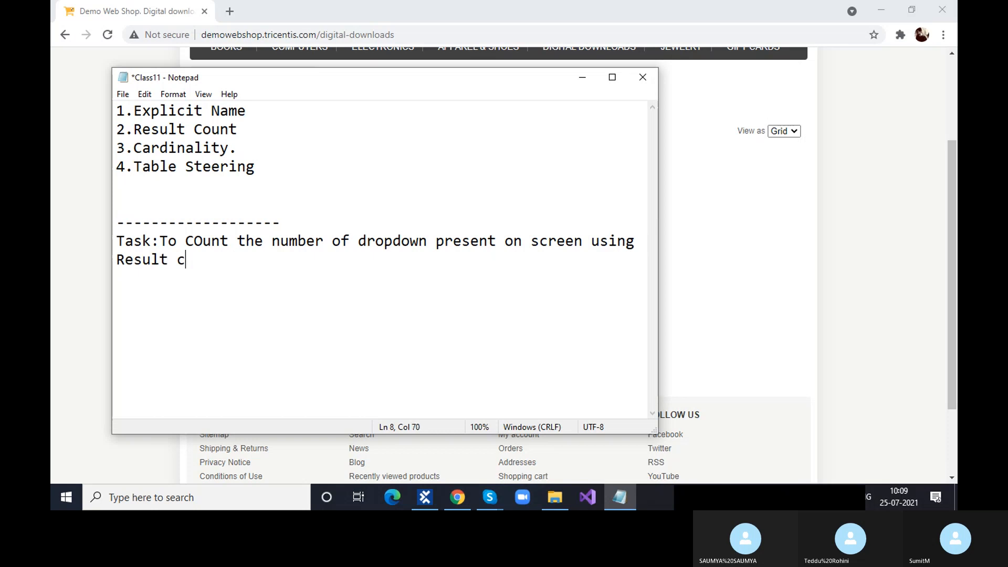
pyautogui.write('unt and explicit')
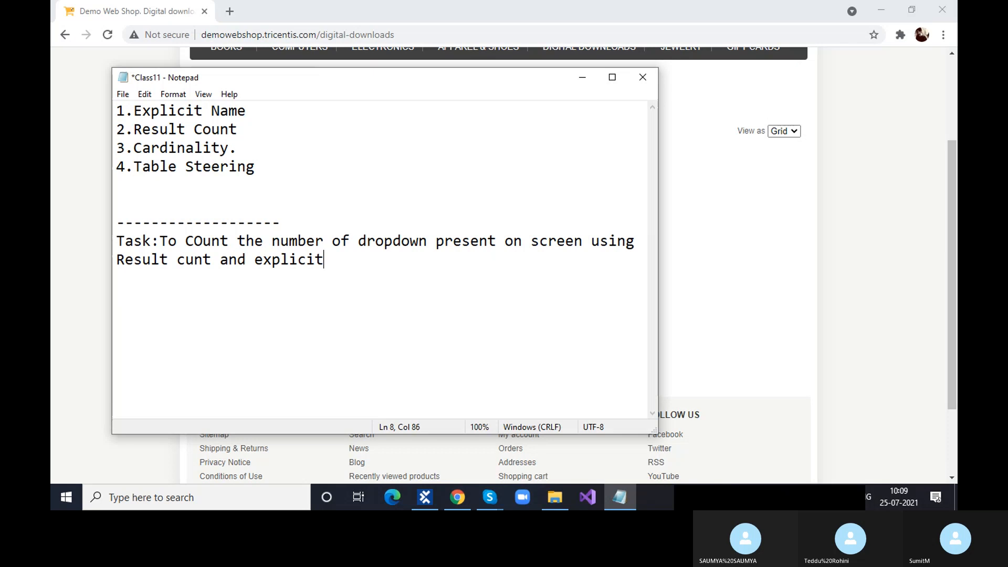
pyautogui.write(' name.')
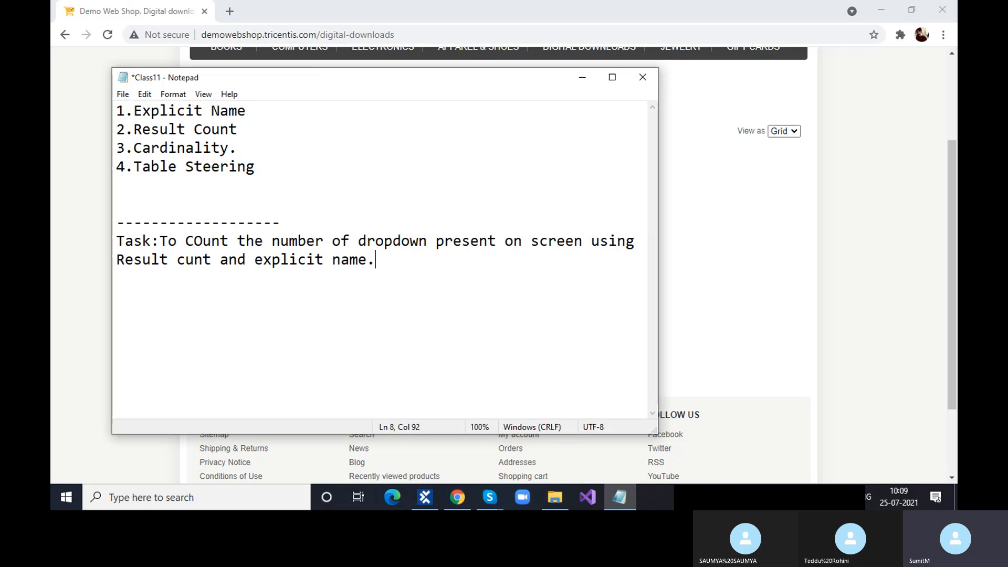
# - Correct "cunt" to "count" in the task line of the Class11 notes and save the file
pyautogui.click(186, 260)
pyautogui.write('o')
pyautogui.moveTo(384, 265); pyautogui.dragTo(160, 241)
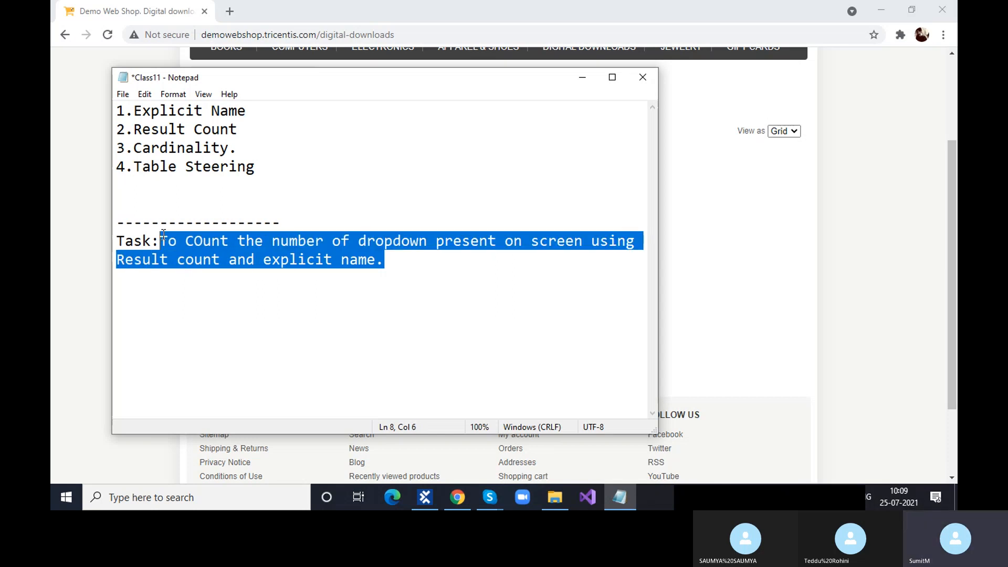
pyautogui.hotkey('ctrl', 's')
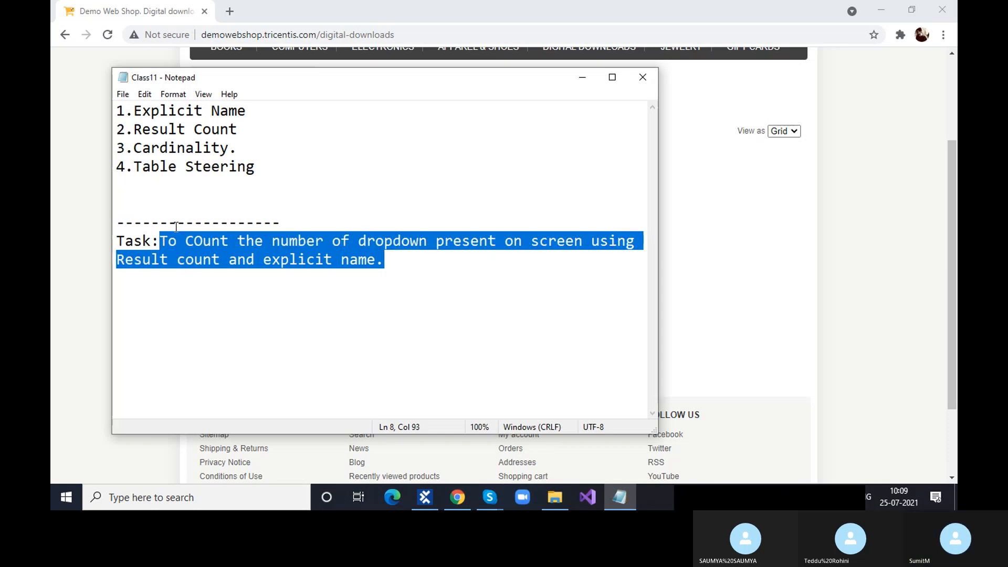
# - Switch to Chrome, open the Demo Web Shop home page, and look over its content
pyautogui.click(582, 78)
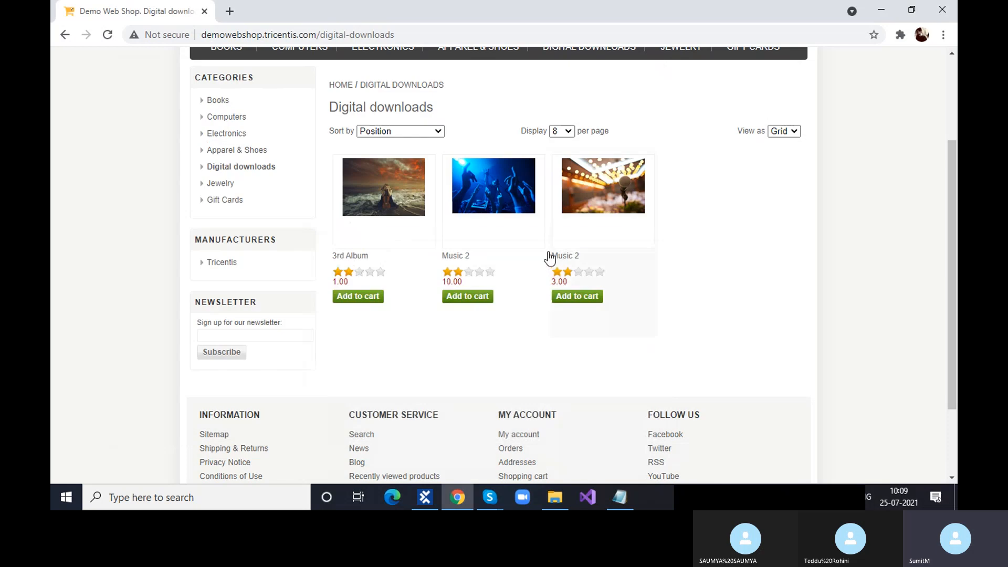
pyautogui.scroll(3, 360, 202)
pyautogui.click(264, 114)
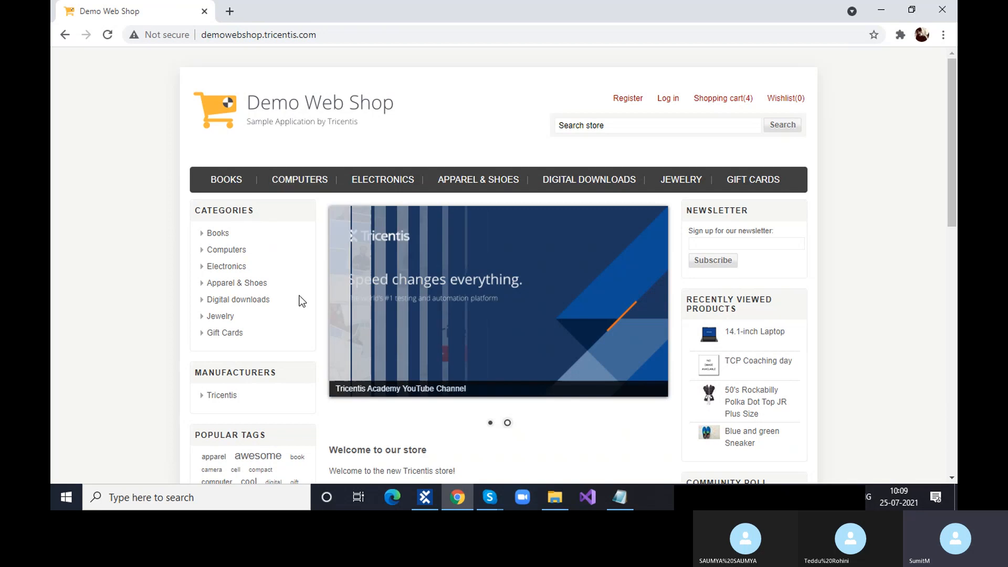
pyautogui.scroll(-3, 303, 301)
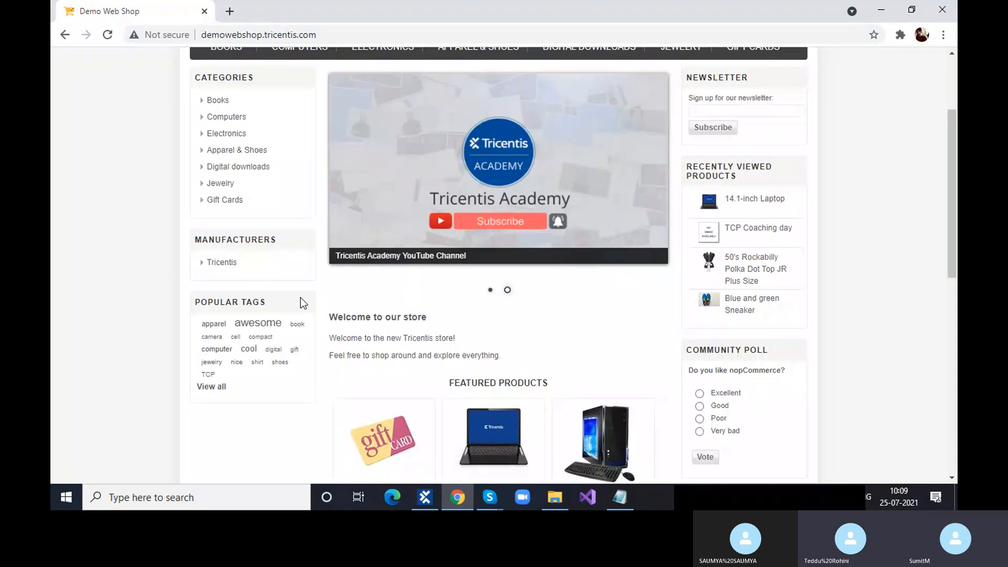
pyautogui.scroll(3, 300, 297)
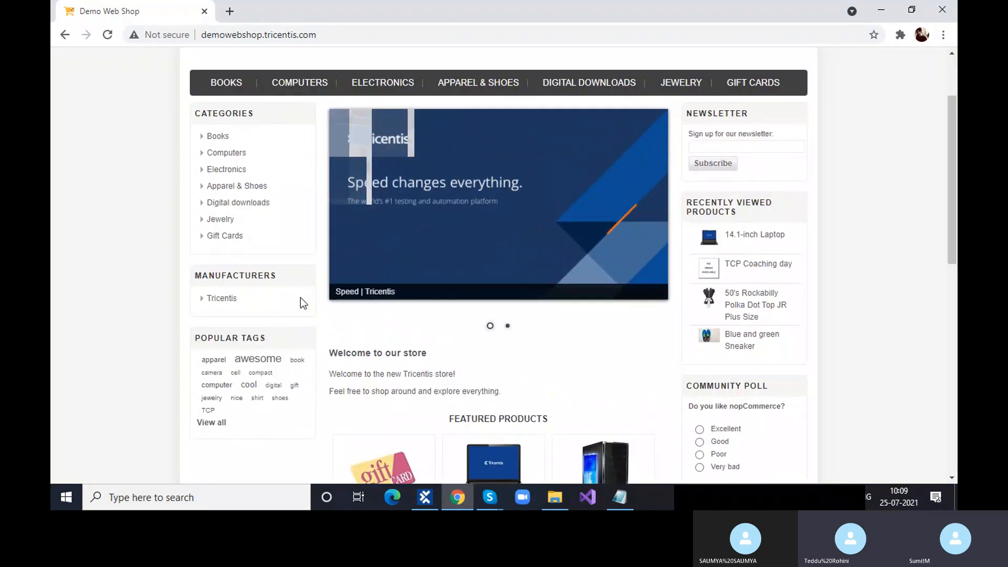
# - Switch to Notepad, correct "COunt" to "Count" in the task line, and save the notes
pyautogui.click(619, 496)
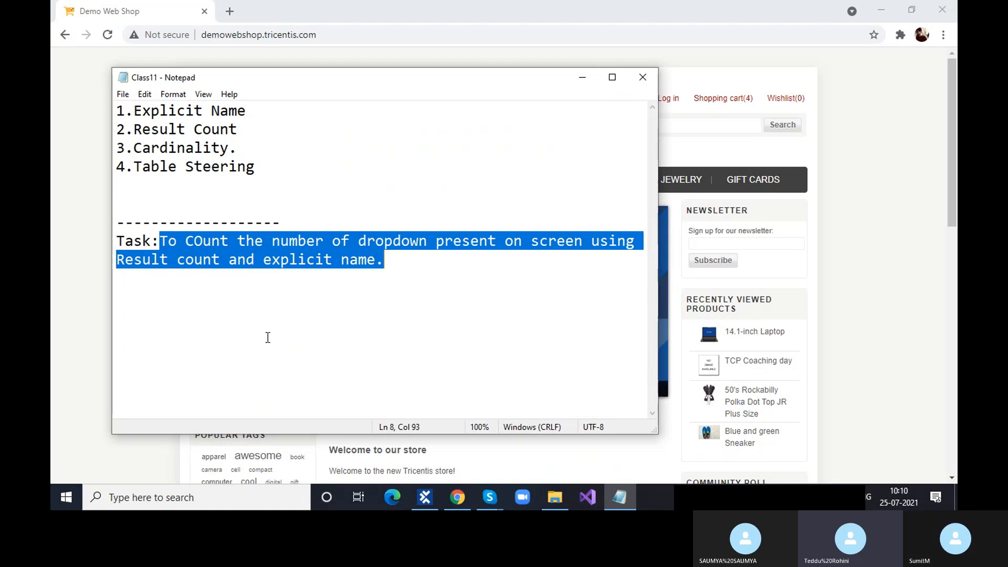
pyautogui.click(204, 241)
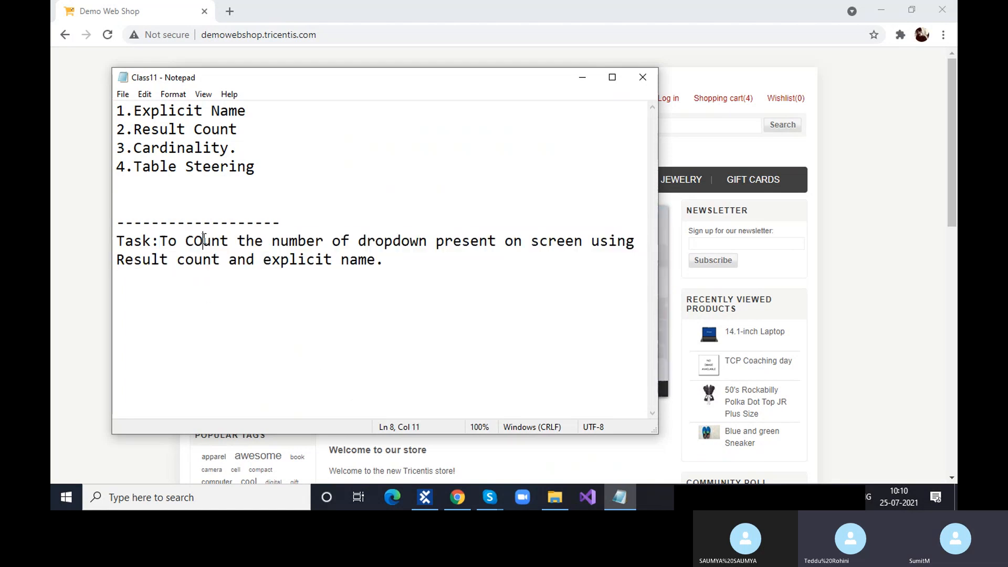
pyautogui.press('BackSpace')
pyautogui.write('o')
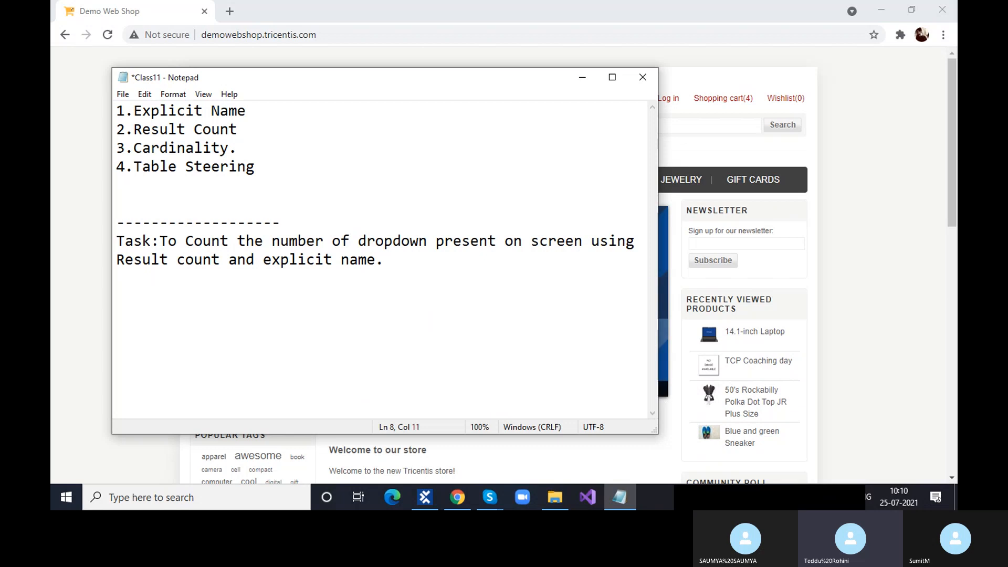
pyautogui.hotkey('ctrl', 's')
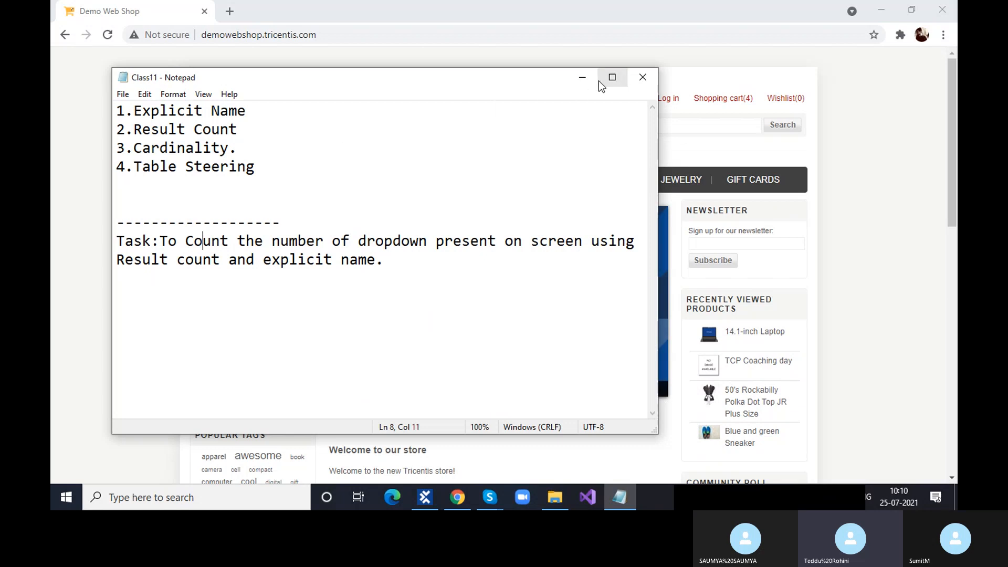
# - Return to the shop's home page in Chrome and examine it, glancing at the ResultCount test case in Tosca Commander
pyautogui.click(578, 82)
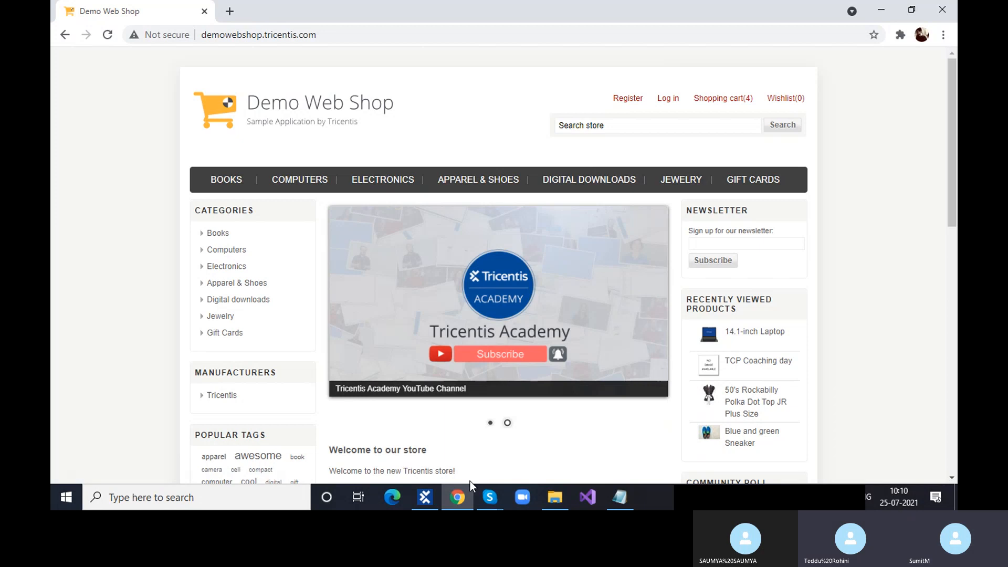
pyautogui.moveTo(435, 495)
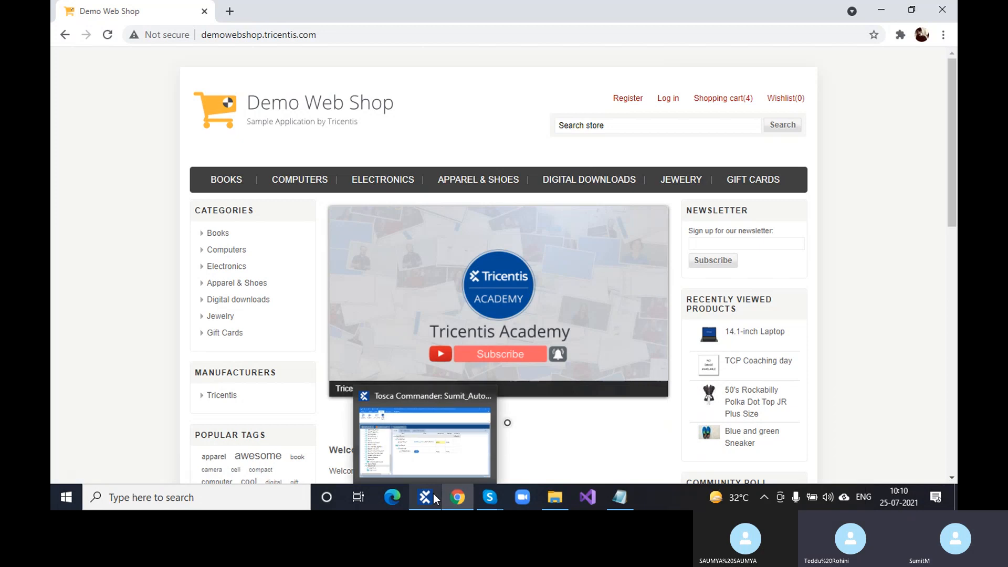
pyautogui.moveTo(469, 393)
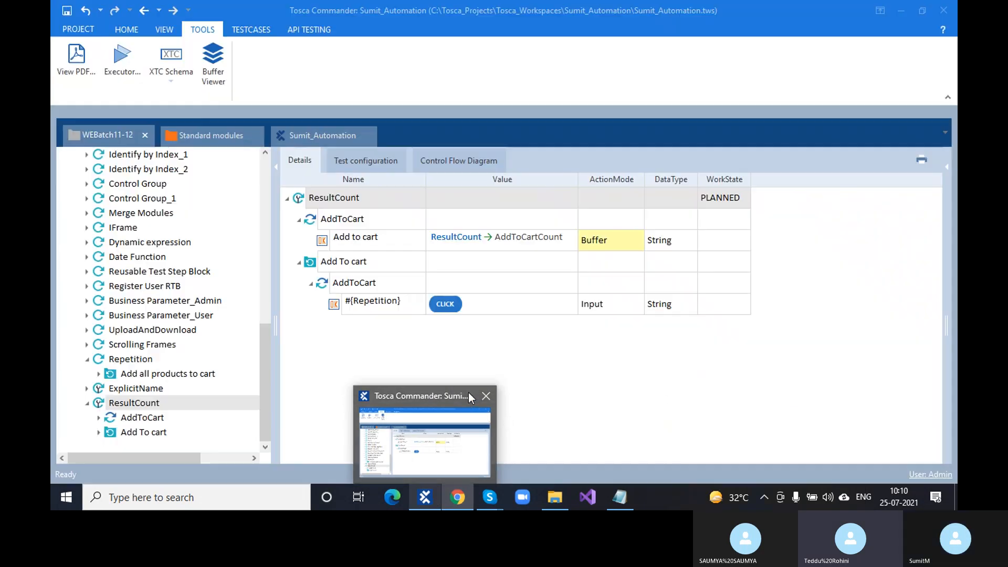
pyautogui.scroll(-3, 666, 398)
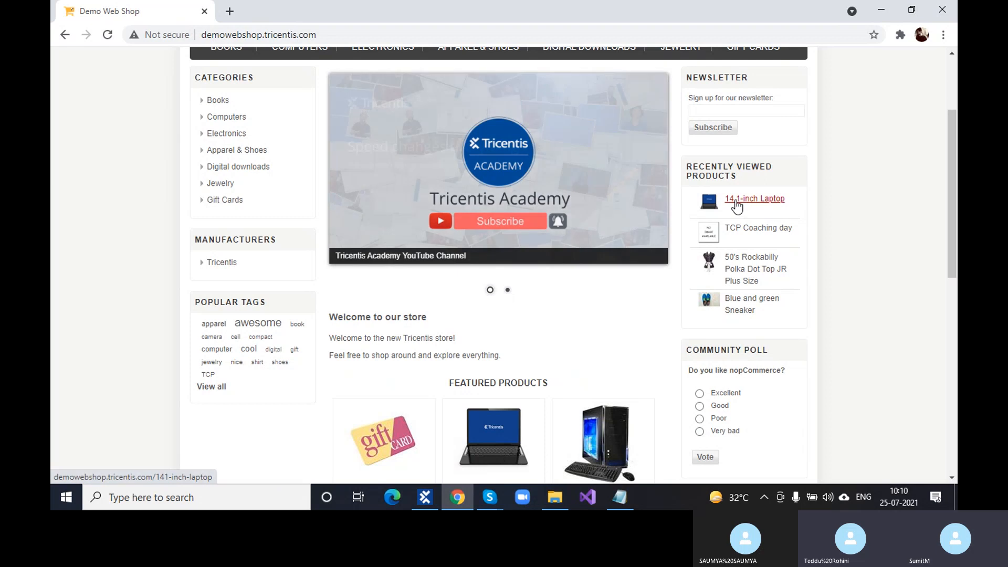
pyautogui.scroll(1, 719, 217)
pyautogui.scroll(3, 719, 217)
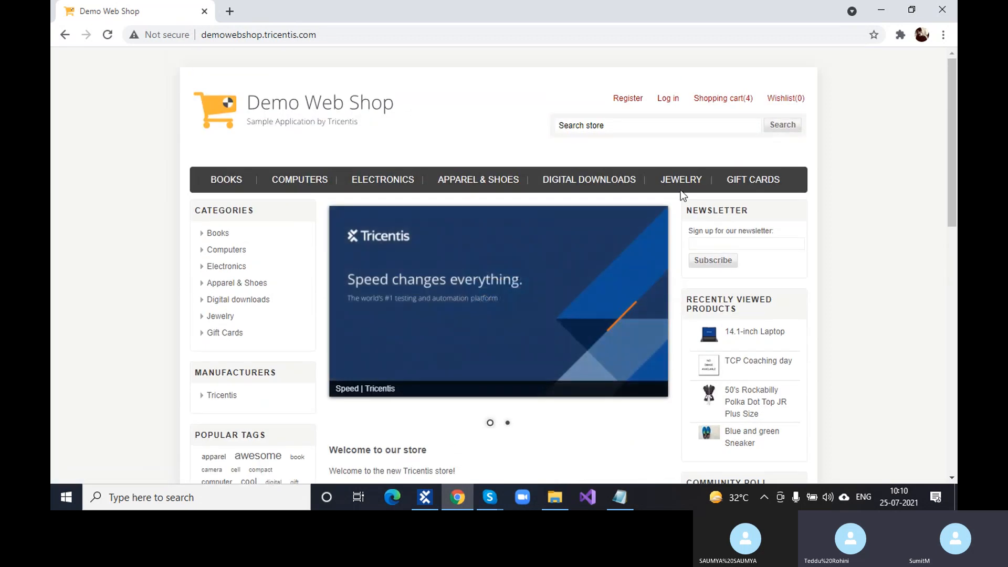
# - Open the 3rd Album product from the Digital downloads category and return to the shop's home page
pyautogui.click(588, 185)
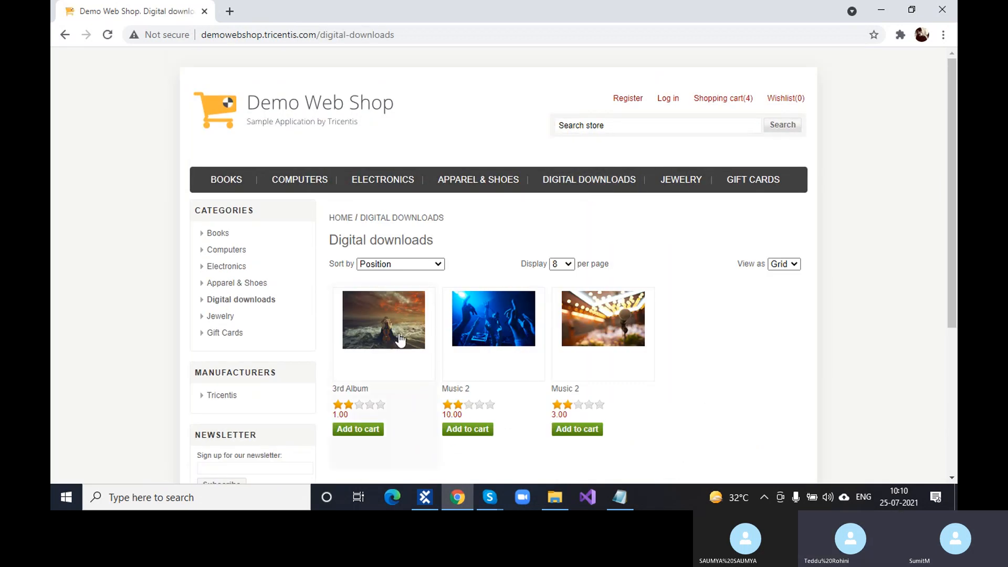
pyautogui.click(400, 339)
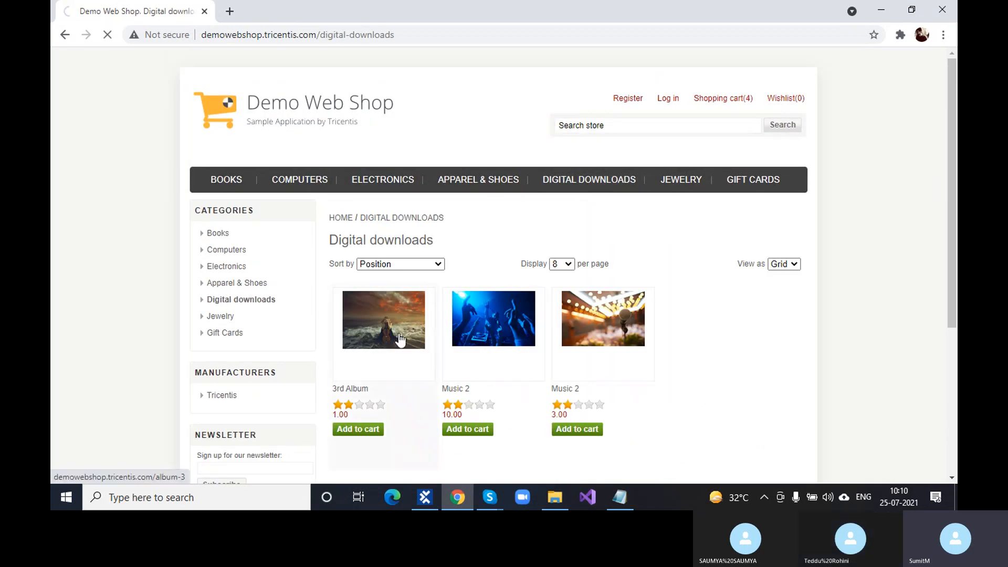
pyautogui.click(322, 107)
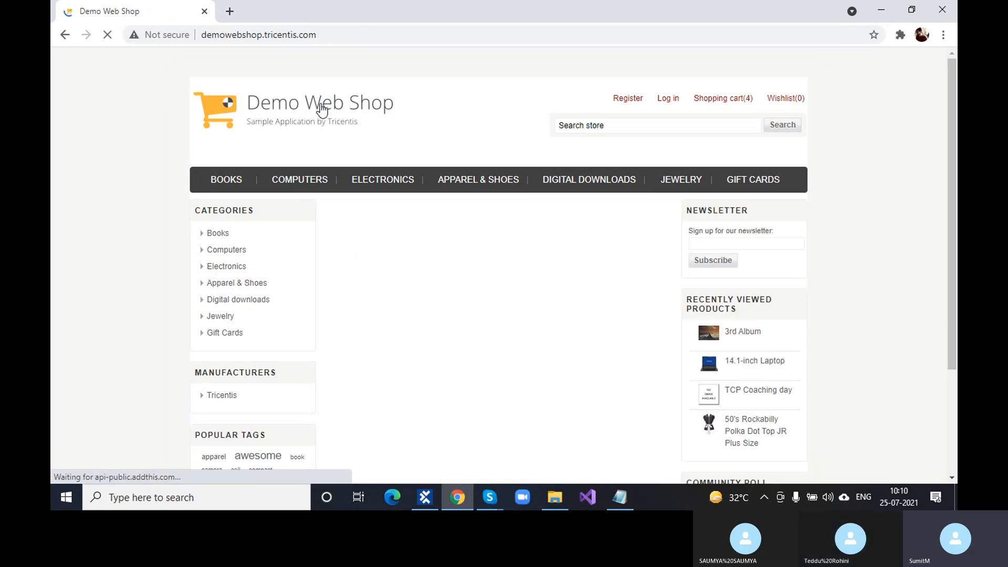
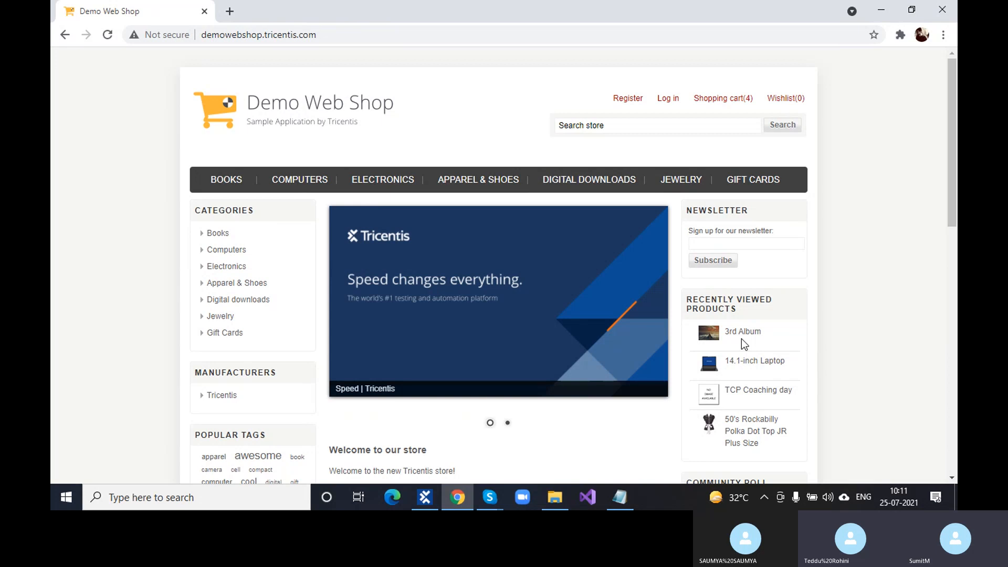
# - Switch to Tosca Commander and scan the Demo Web Shop browser window as an application from the Home Page module folder
pyautogui.click(425, 496)
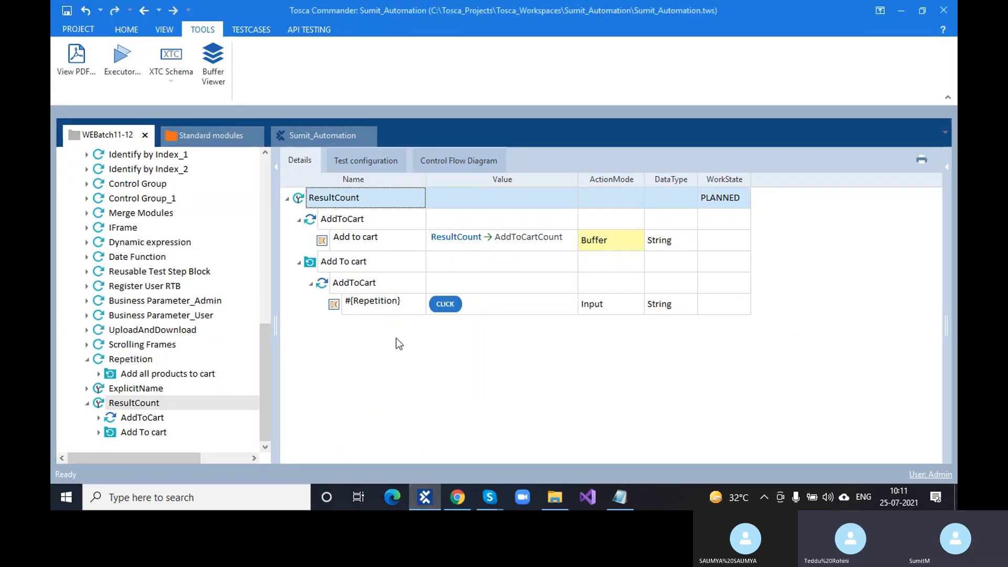
pyautogui.scroll(15, 128, 311)
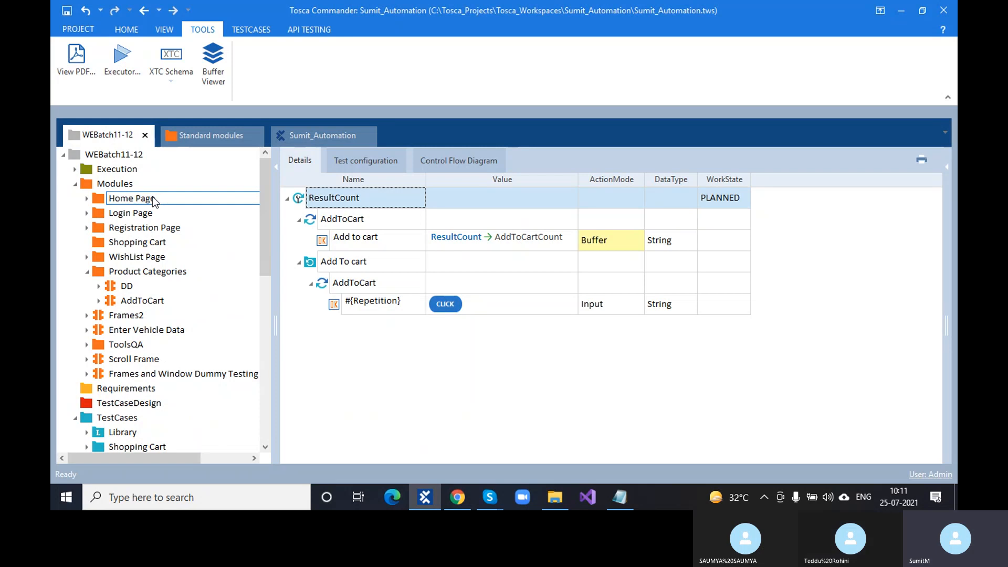
pyautogui.moveTo(157, 200); pyautogui.dragTo(155, 202)
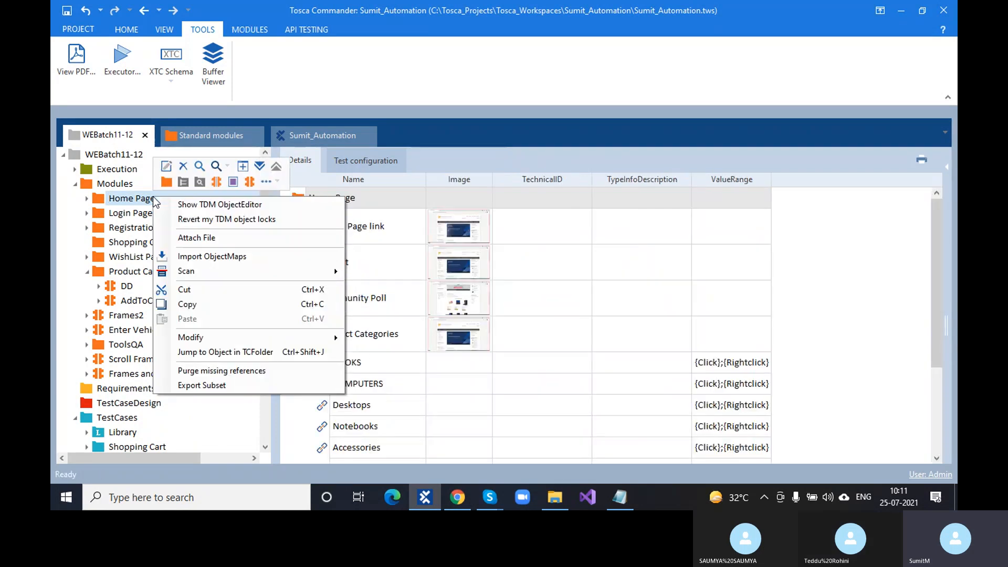
pyautogui.moveTo(309, 271)
pyautogui.click(399, 272)
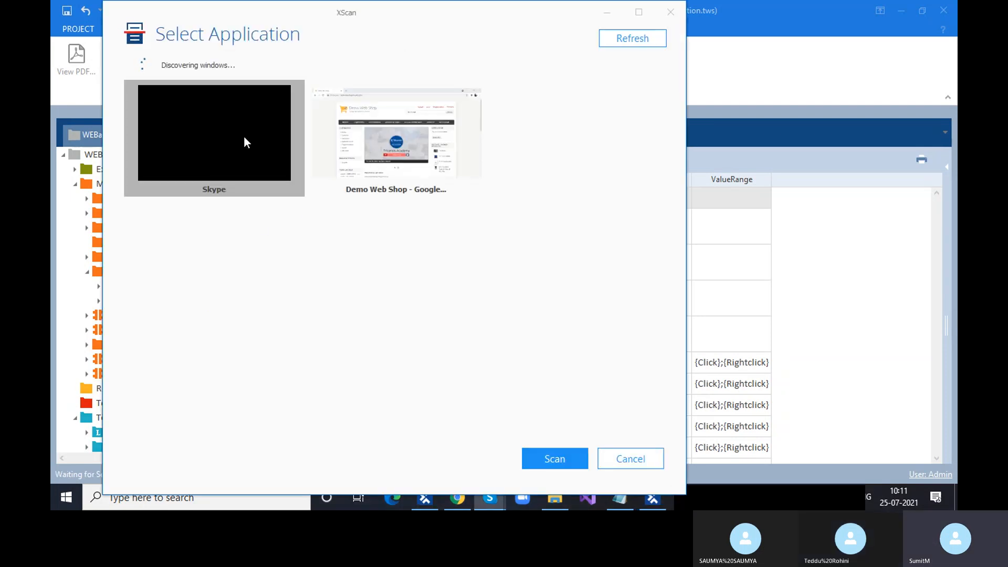
pyautogui.click(383, 131)
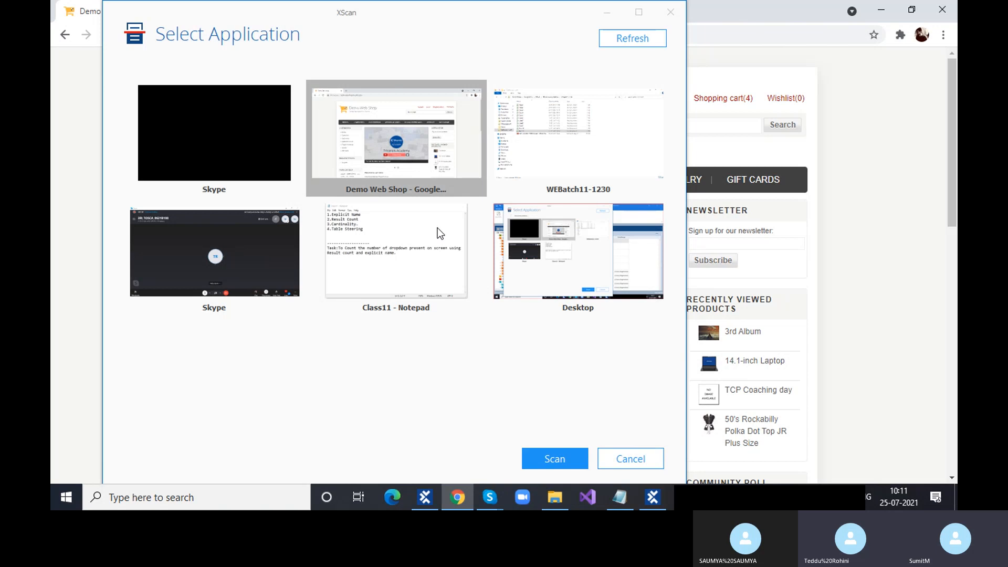
pyautogui.click(563, 458)
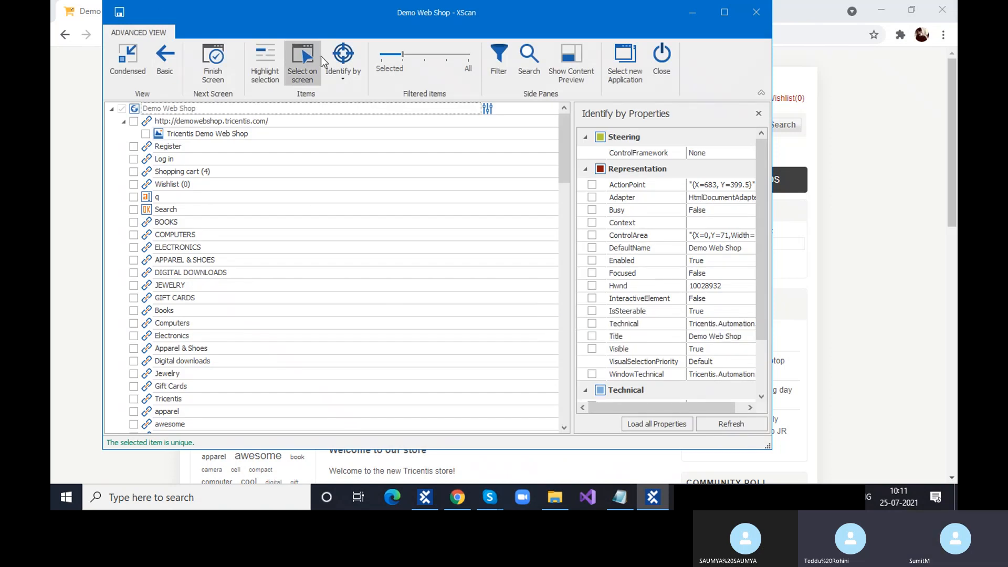
# - Select the four recently viewed product links on screen, from 3rd Album to 50's Rockabilly Polka Dot Top JR Plus Size, and review the captured items
pyautogui.click(315, 61)
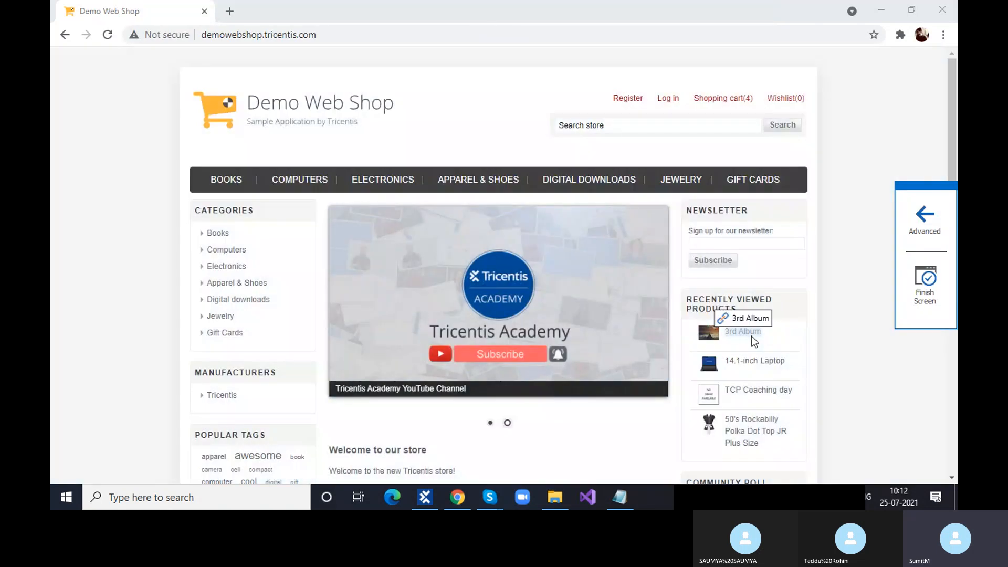
pyautogui.moveTo(752, 336); pyautogui.dragTo(748, 426)
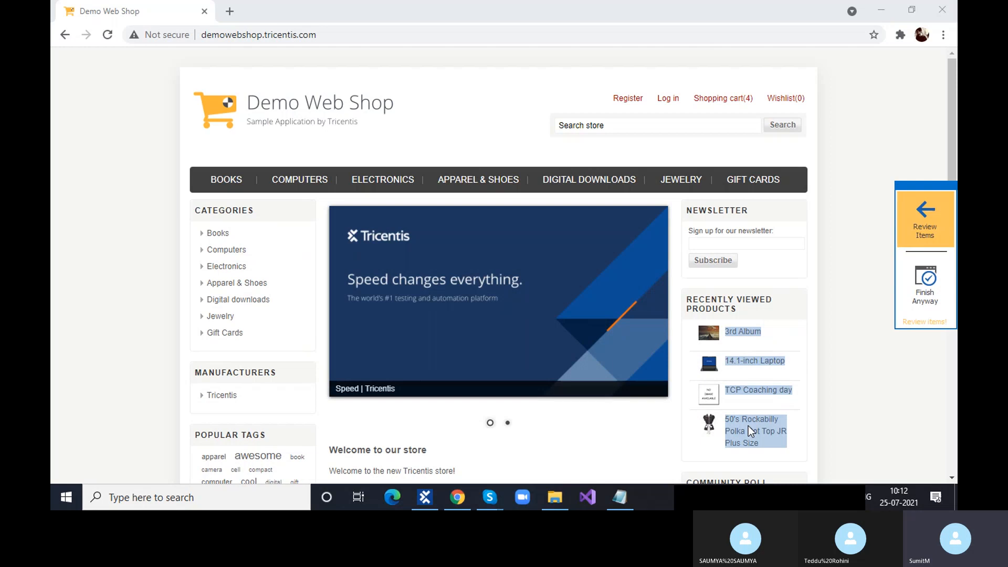
pyautogui.click(925, 219)
# - Examine the identification properties of the 14.1-inch Laptop and 3rd Album links in XScan
pyautogui.click(149, 134)
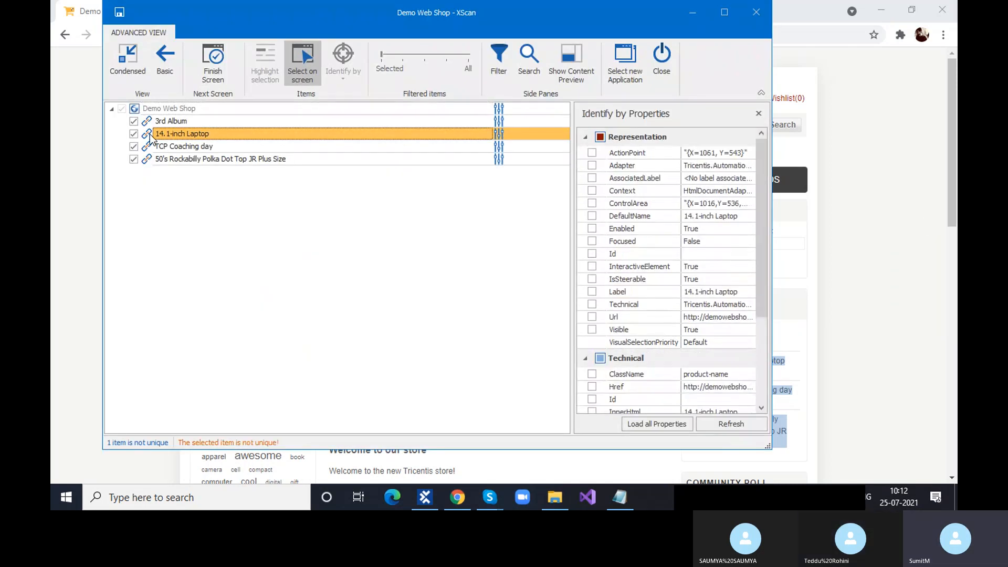
pyautogui.scroll(-2, 604, 316)
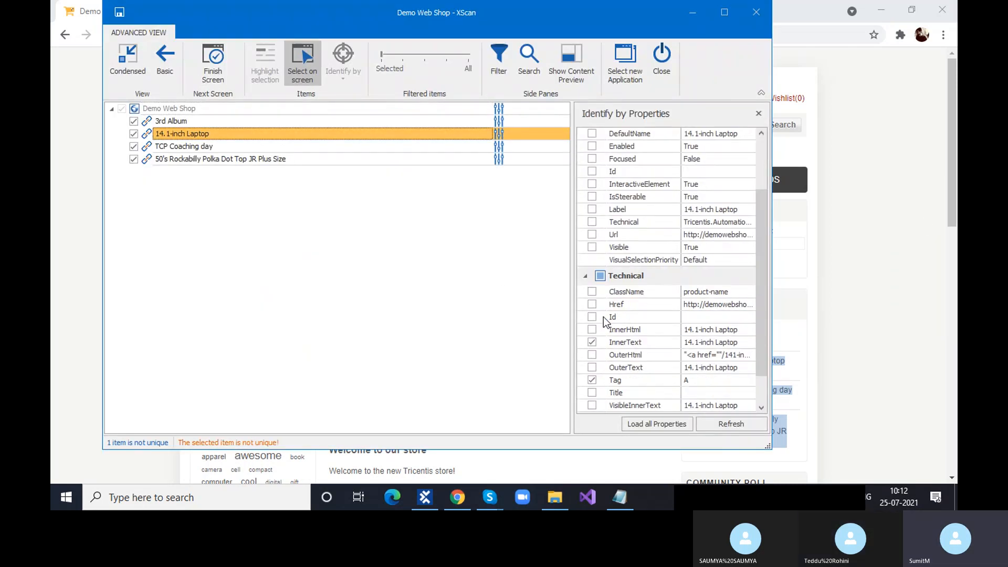
pyautogui.click(146, 122)
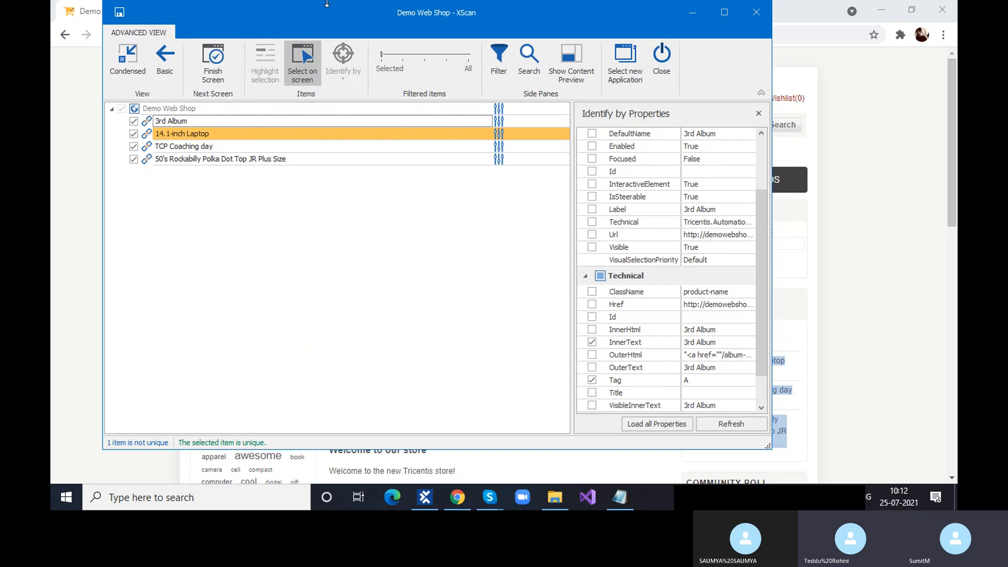
# - Remove the accidentally captured JEWELRY link from the scan selection and bring the shop's home page back into view
pyautogui.click(688, 11)
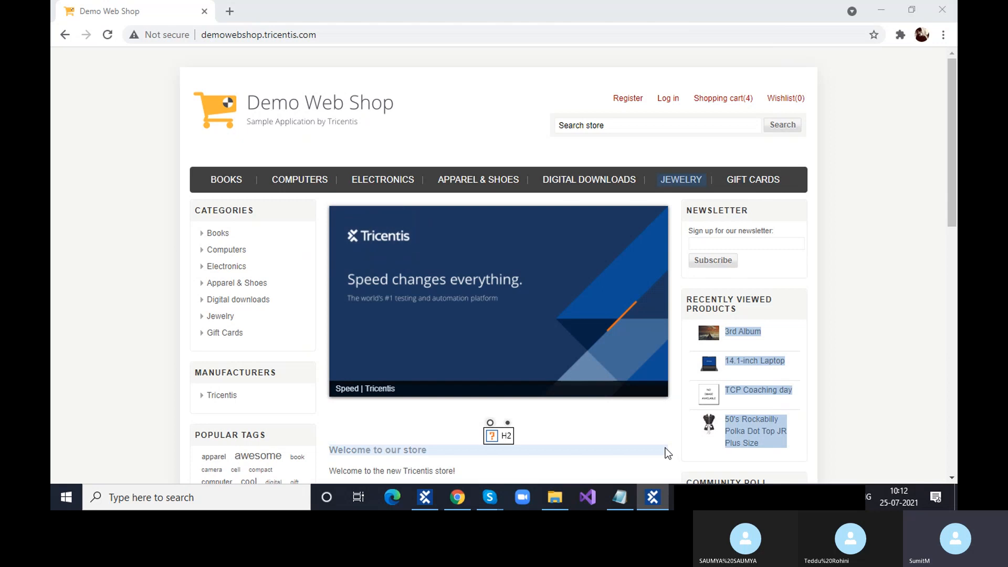
pyautogui.click(651, 499)
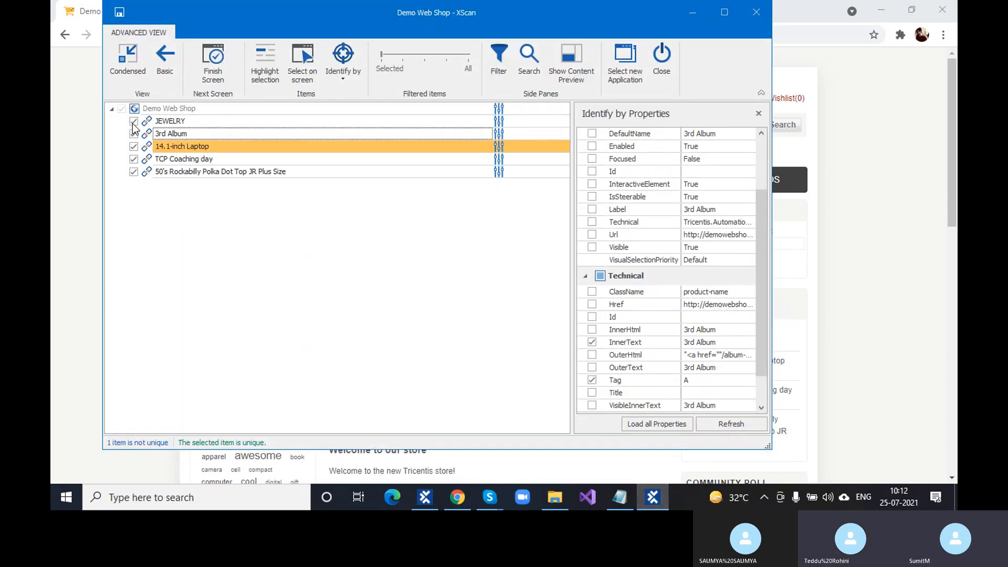
pyautogui.click(134, 123)
pyautogui.click(693, 10)
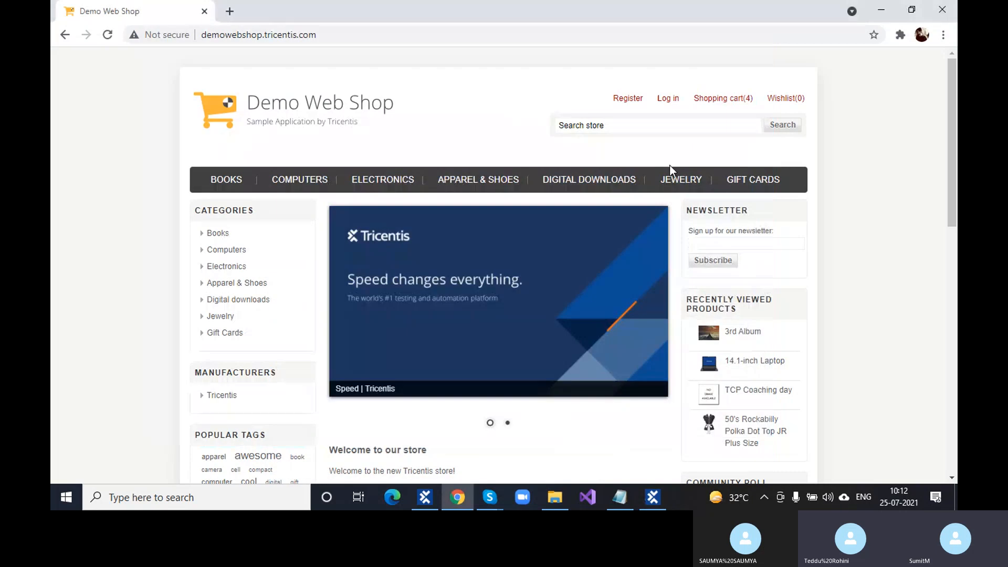
# - Try to open the shop's Jewelry category, cancel leaving the home page, and look over the recently viewed products
pyautogui.click(671, 179)
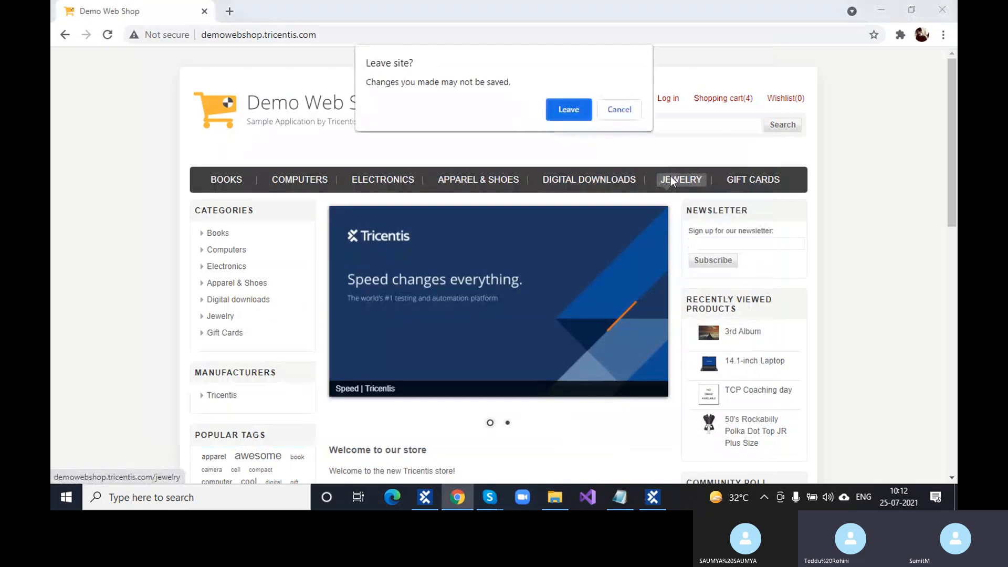
pyautogui.click(626, 116)
pyautogui.scroll(-4, 682, 236)
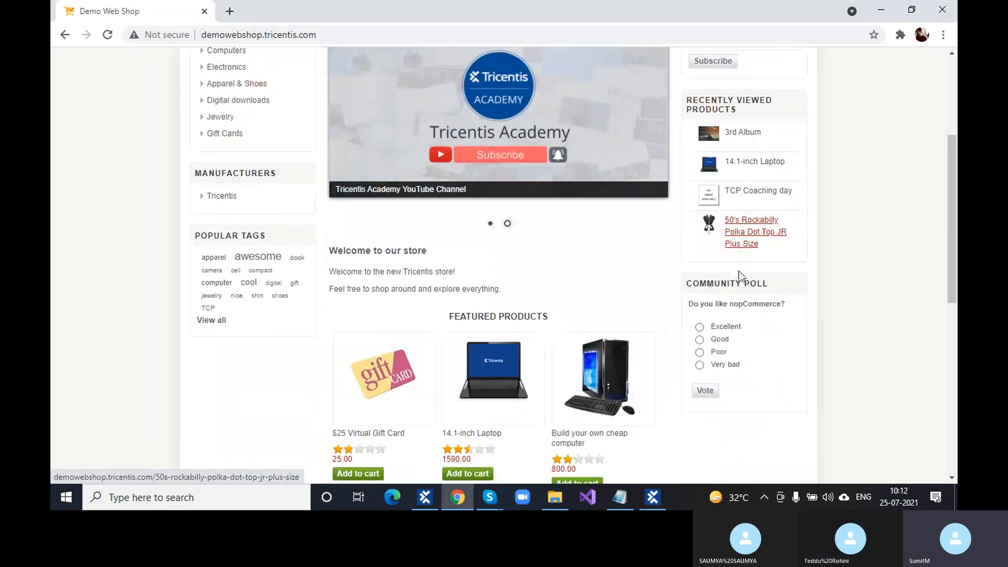
# - Compare the identification properties of the 14.1-inch Laptop, 3rd Album and TCP Coaching day links in XScan
pyautogui.click(649, 501)
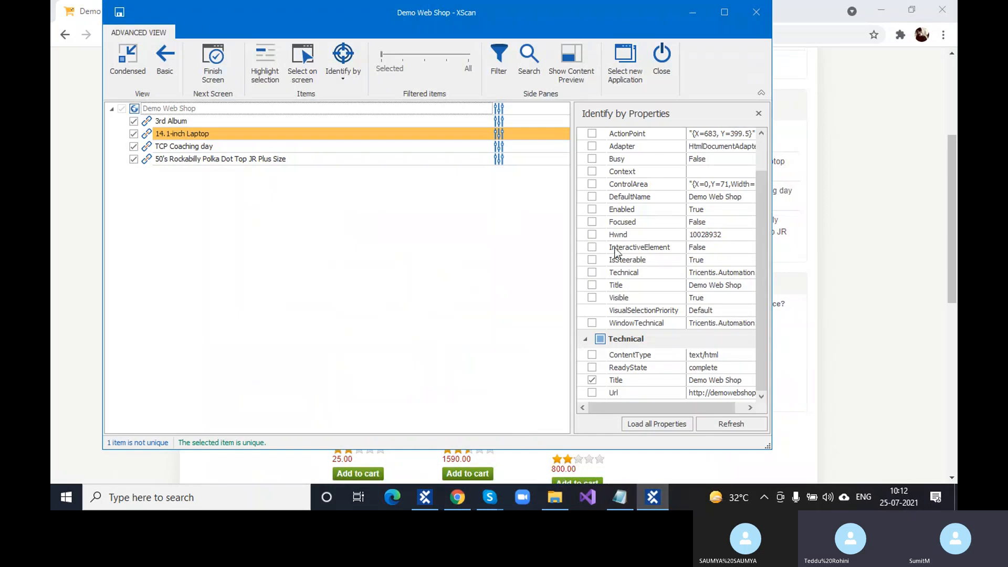
pyautogui.click(148, 137)
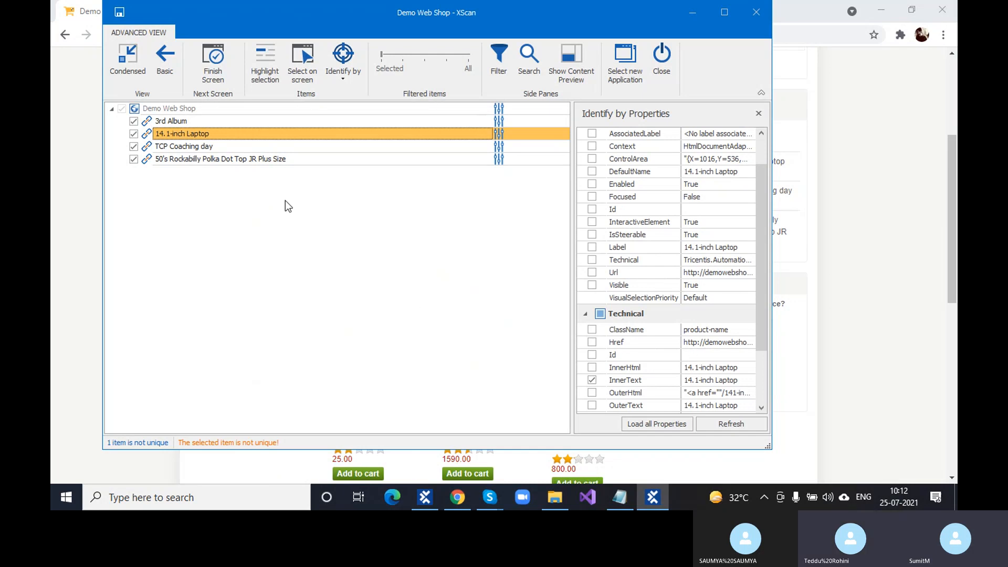
pyautogui.click(150, 123)
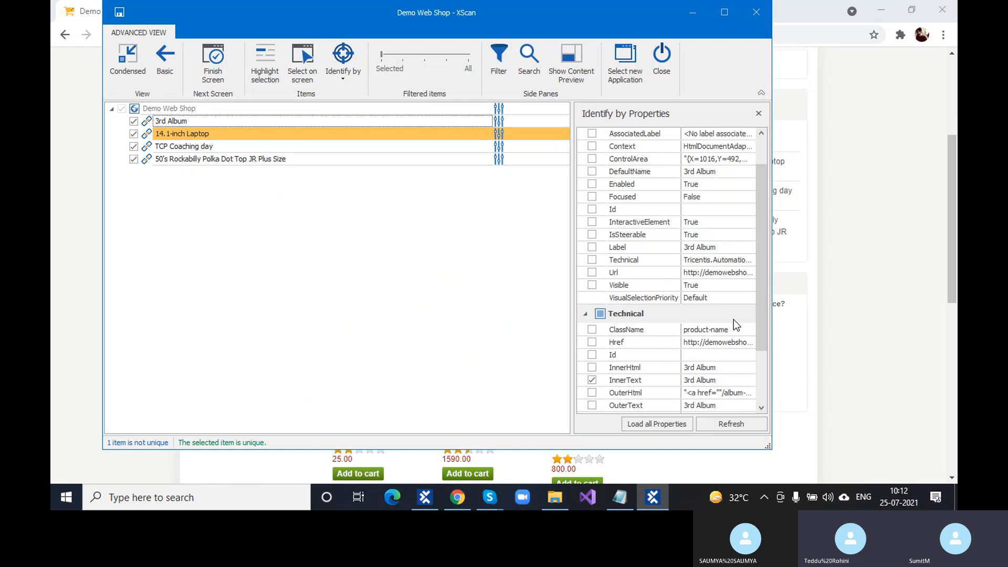
pyautogui.scroll(-2, 730, 336)
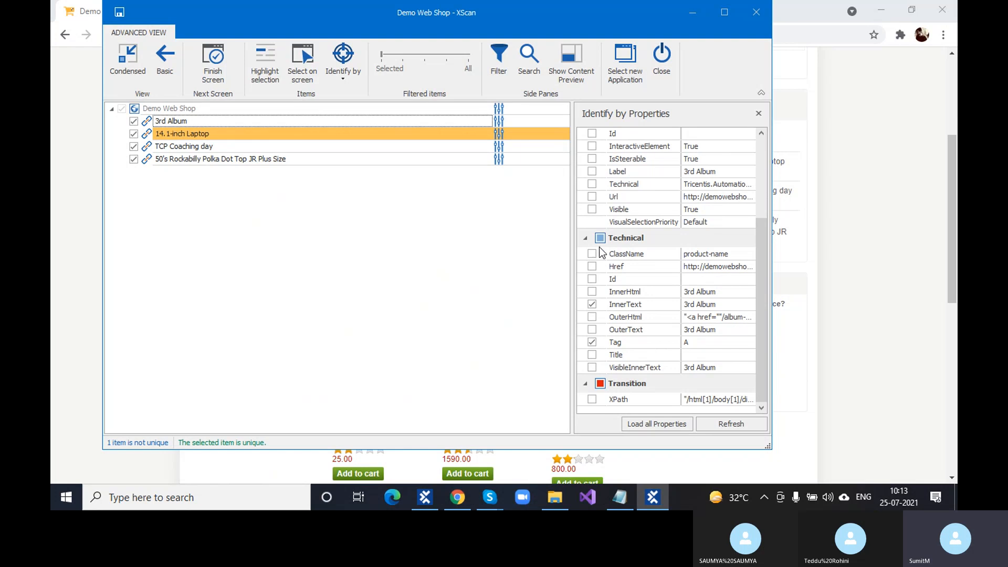
pyautogui.click(152, 147)
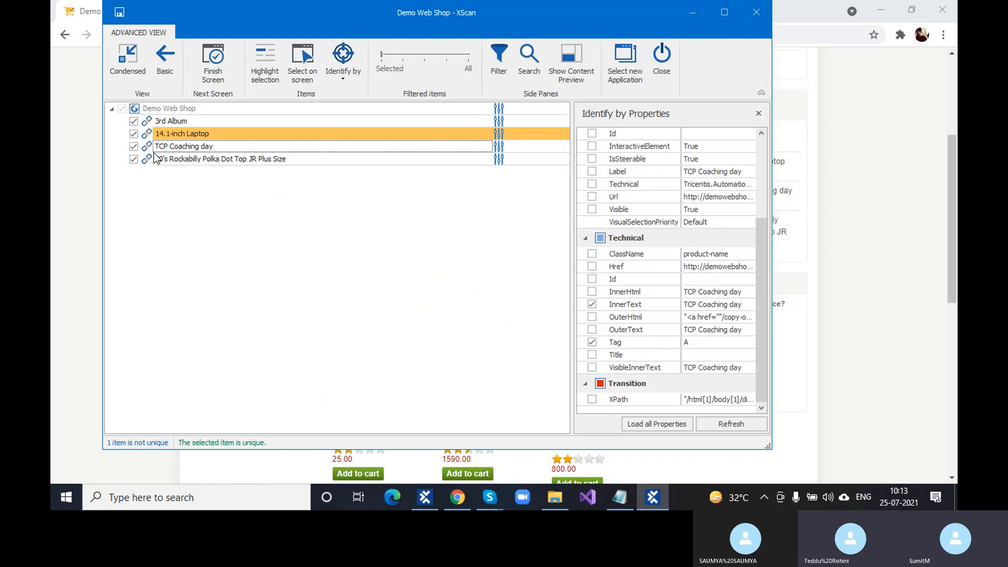
pyautogui.click(156, 161)
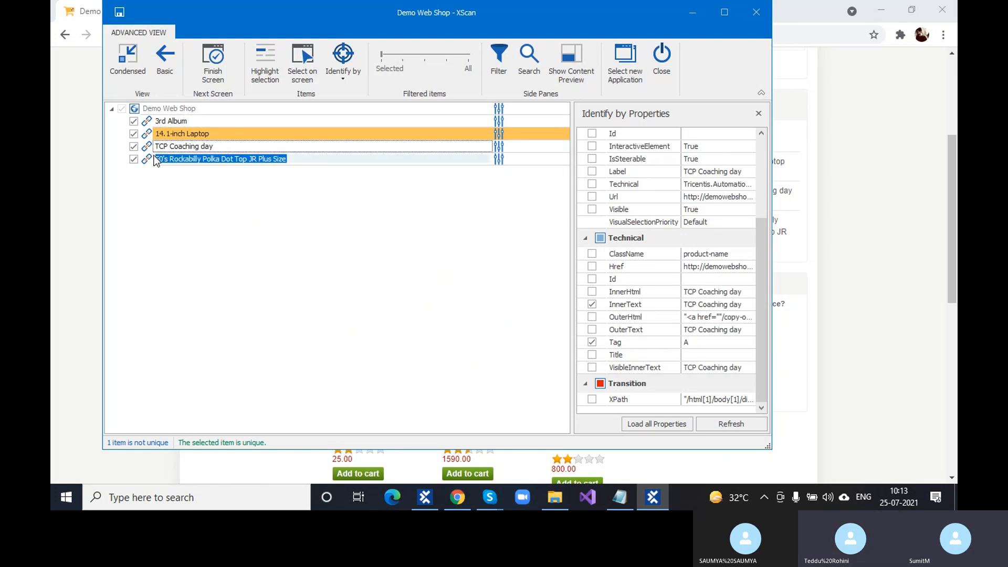
# - Identify the 3rd Album and 14.1-inch Laptop links by ClassName instead of InnerText, keeping Tag
pyautogui.click(151, 122)
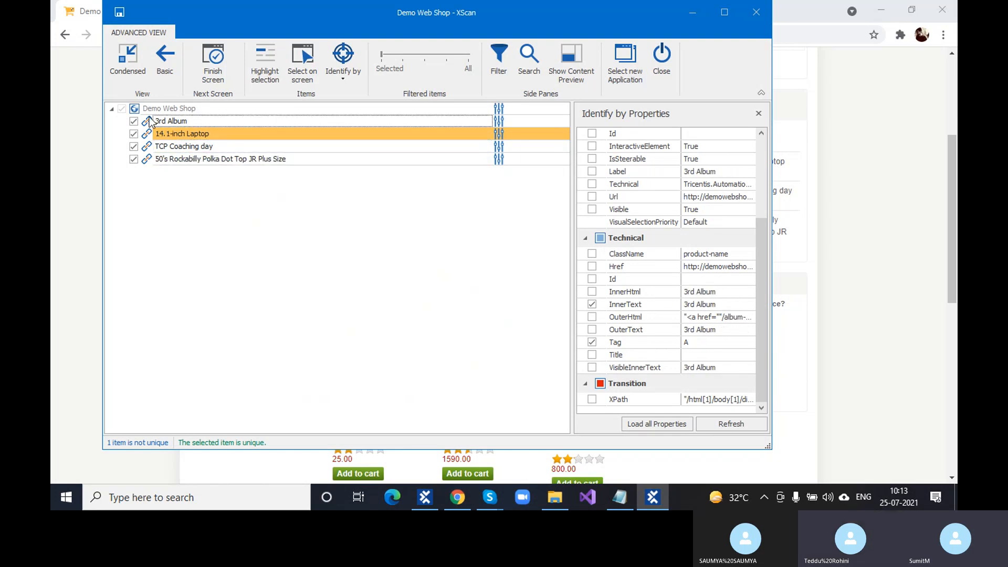
pyautogui.click(593, 255)
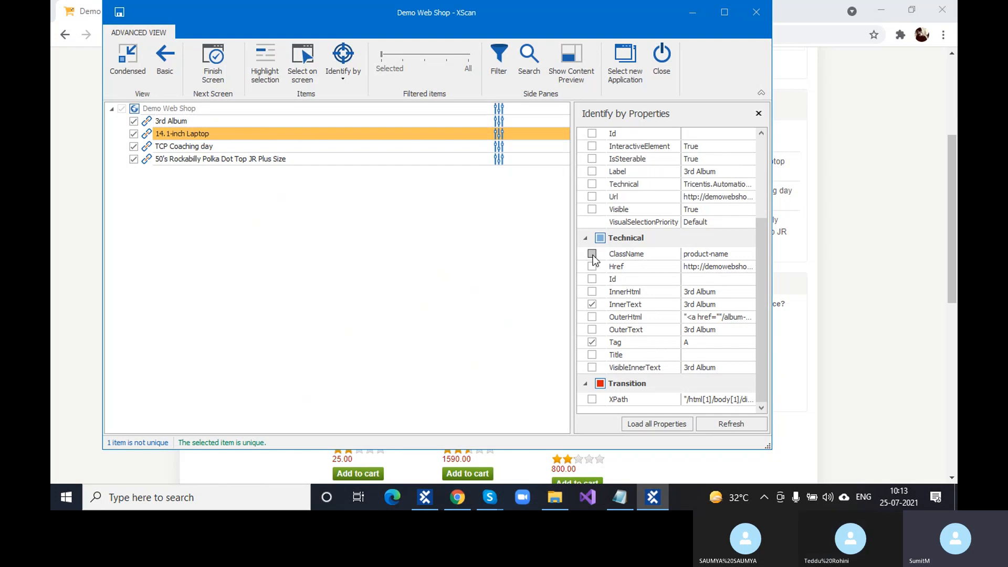
pyautogui.click(592, 306)
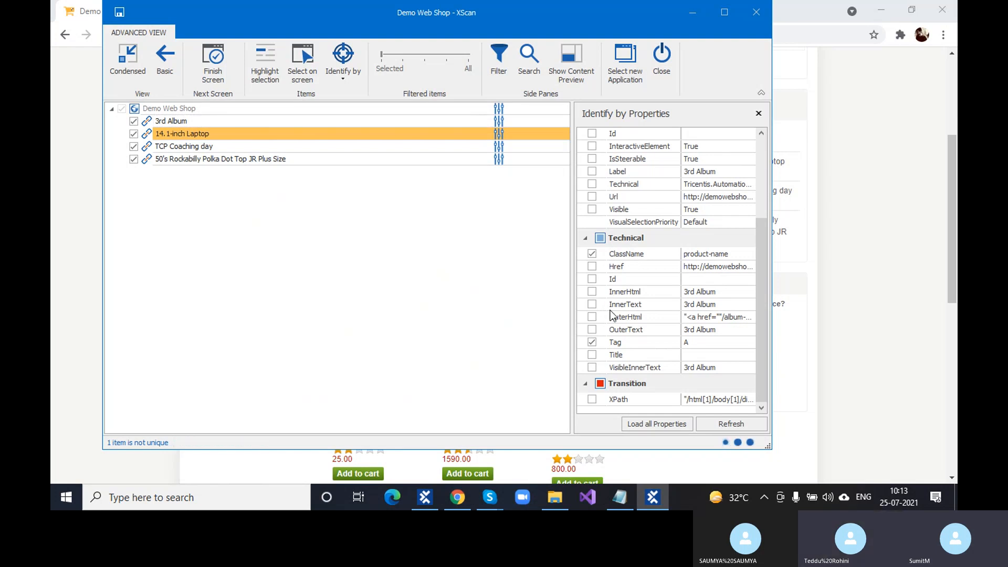
pyautogui.click(150, 121)
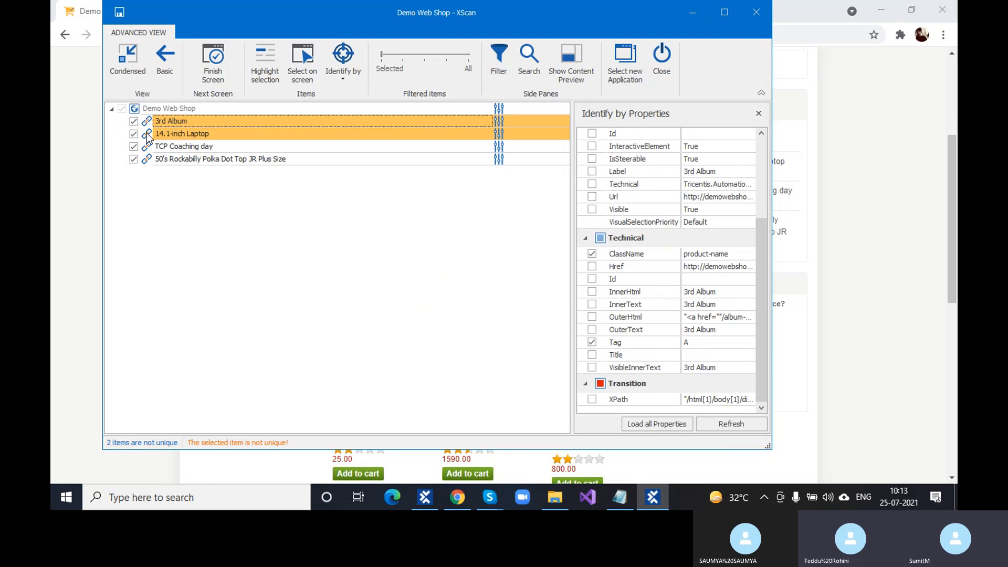
pyautogui.click(148, 135)
pyautogui.click(148, 147)
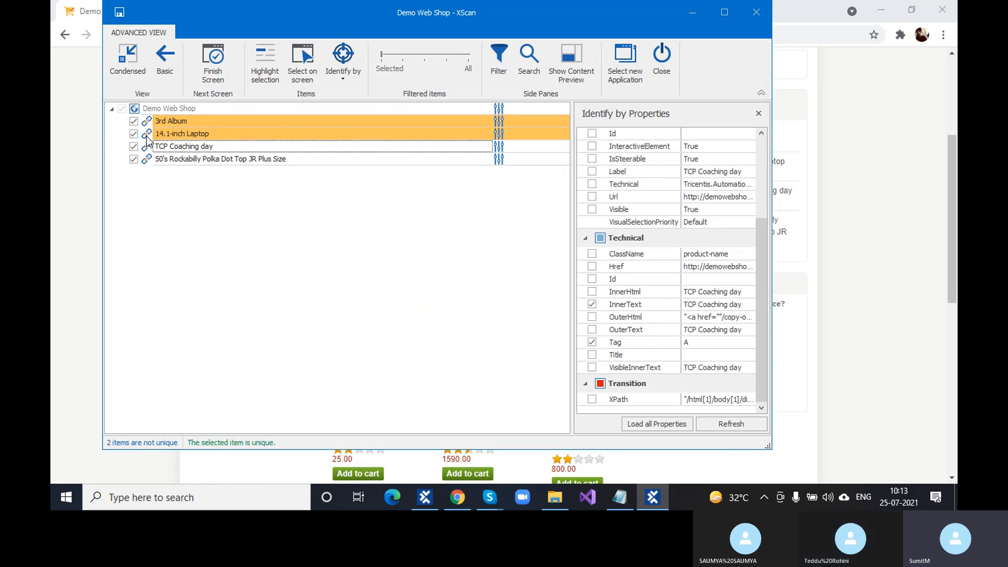
pyautogui.click(149, 134)
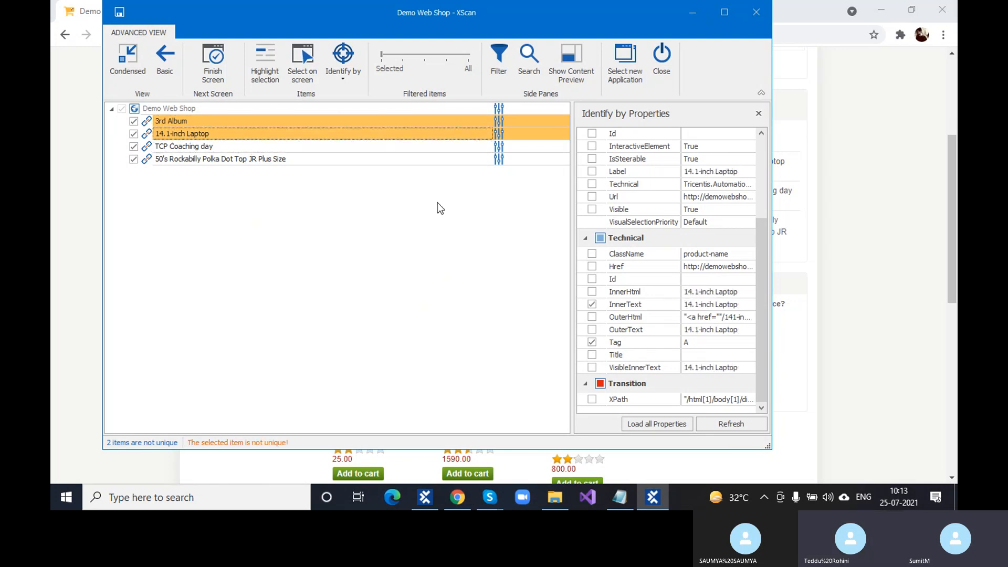
pyautogui.click(592, 253)
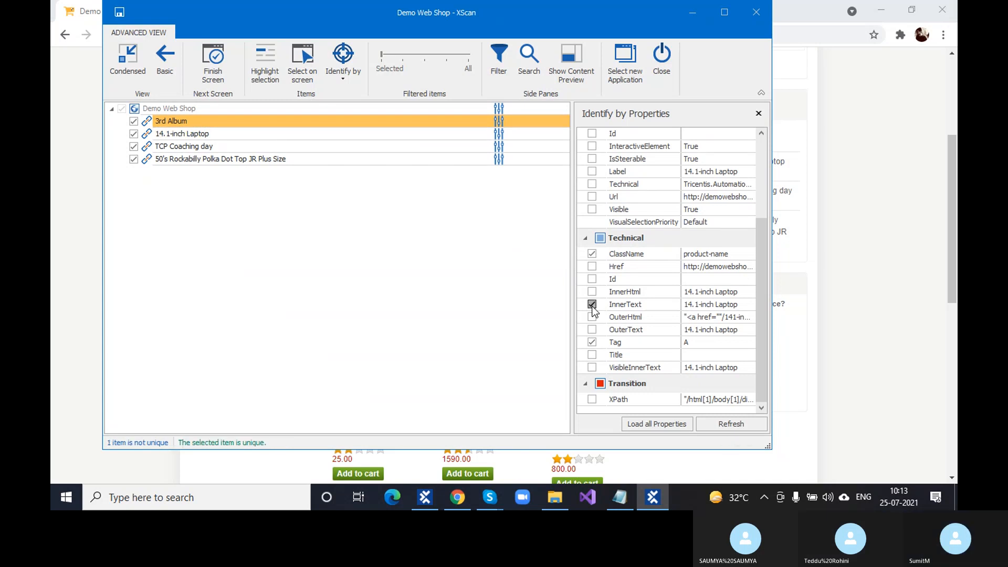
# - Identify the TCP Coaching day and 50's Rockabilly Polka Dot Top JR Plus Size links by ClassName instead of InnerText
pyautogui.click(145, 148)
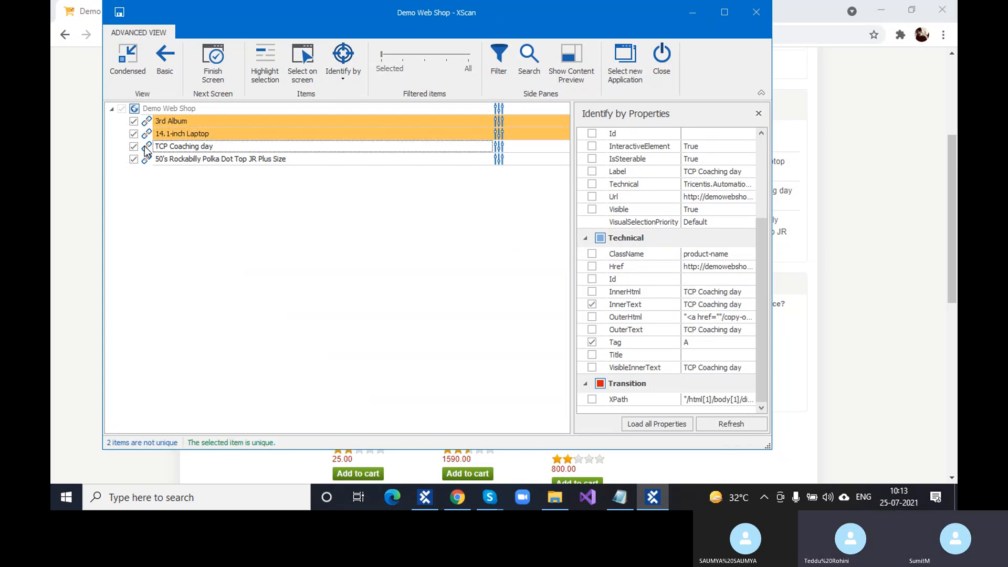
pyautogui.click(592, 254)
pyautogui.click(592, 304)
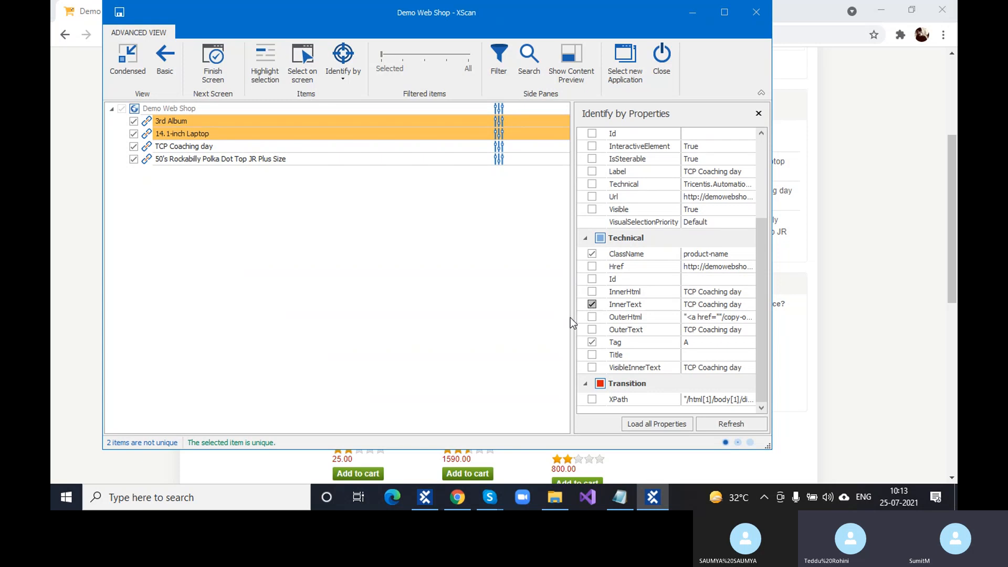
pyautogui.click(147, 159)
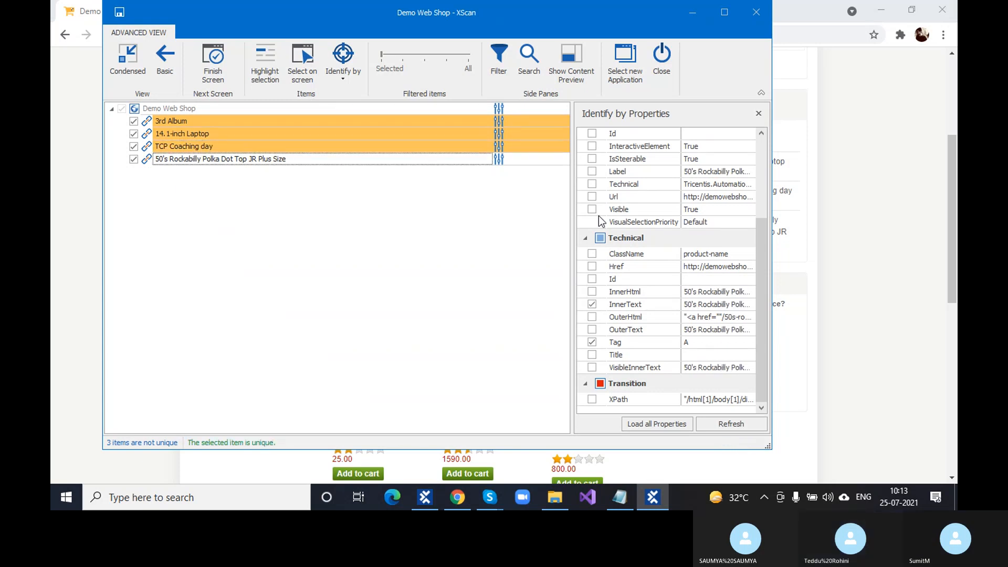
pyautogui.click(592, 254)
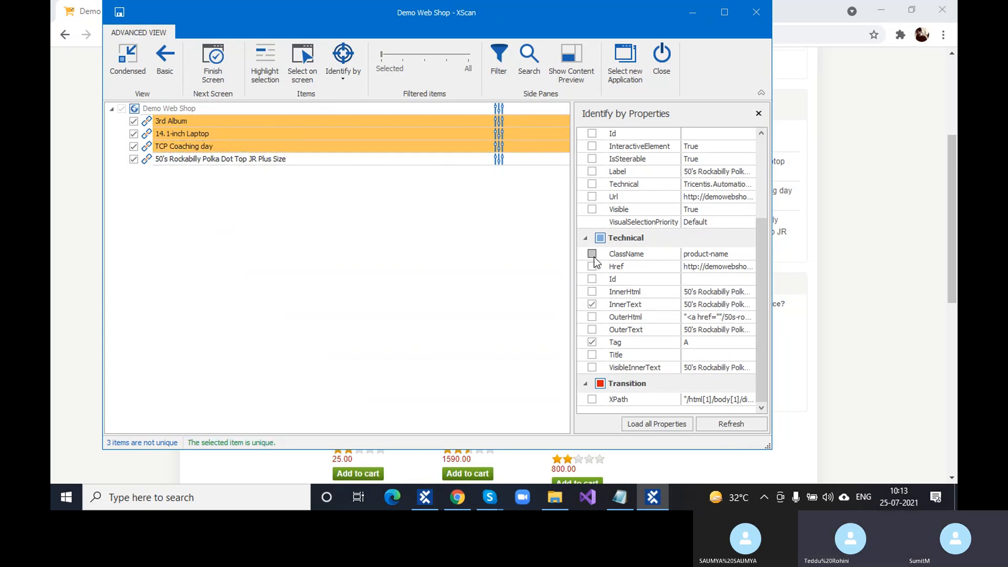
pyautogui.click(592, 305)
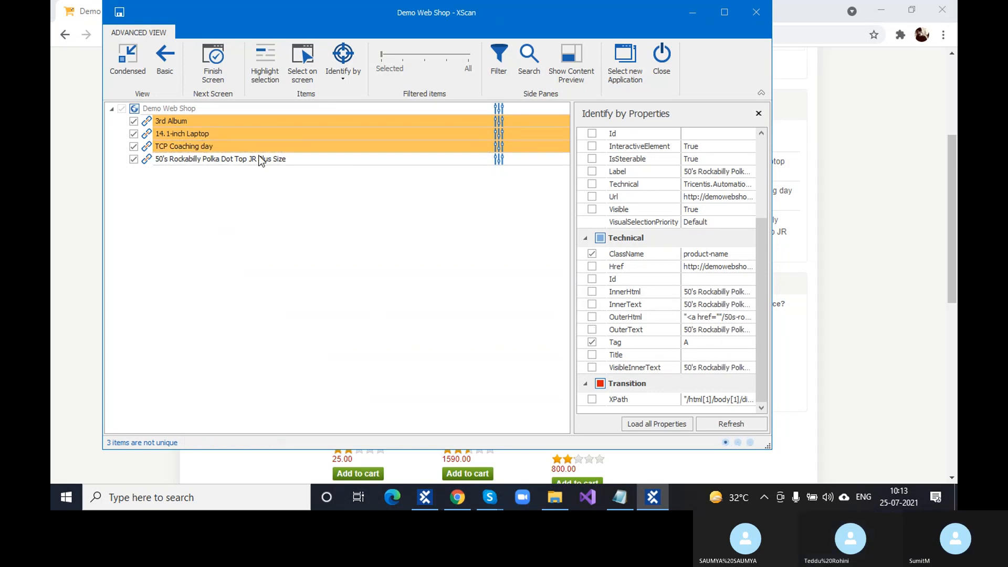
# - Add identification by index to the 3rd Album link, using index 1 of 4
pyautogui.click(148, 122)
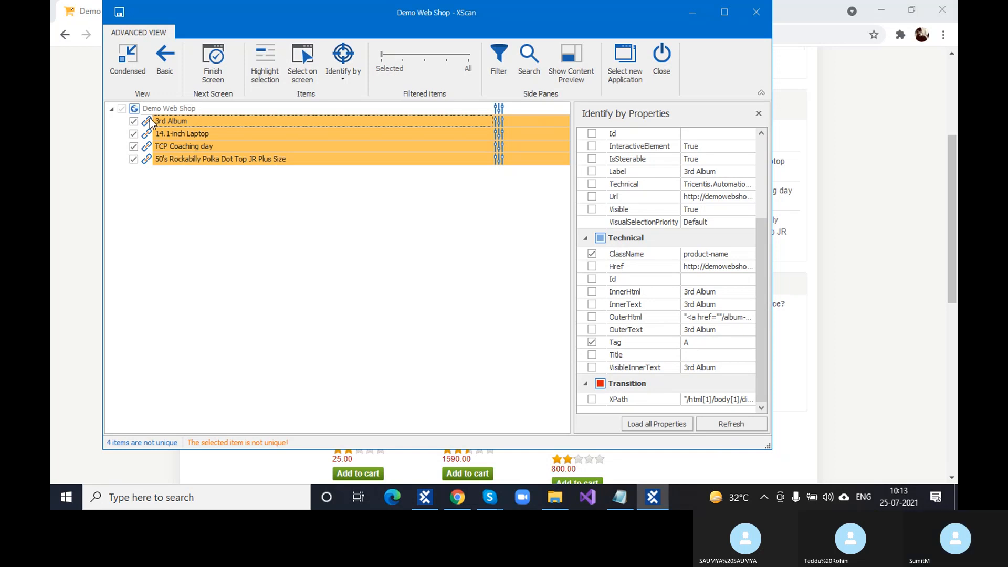
pyautogui.click(339, 77)
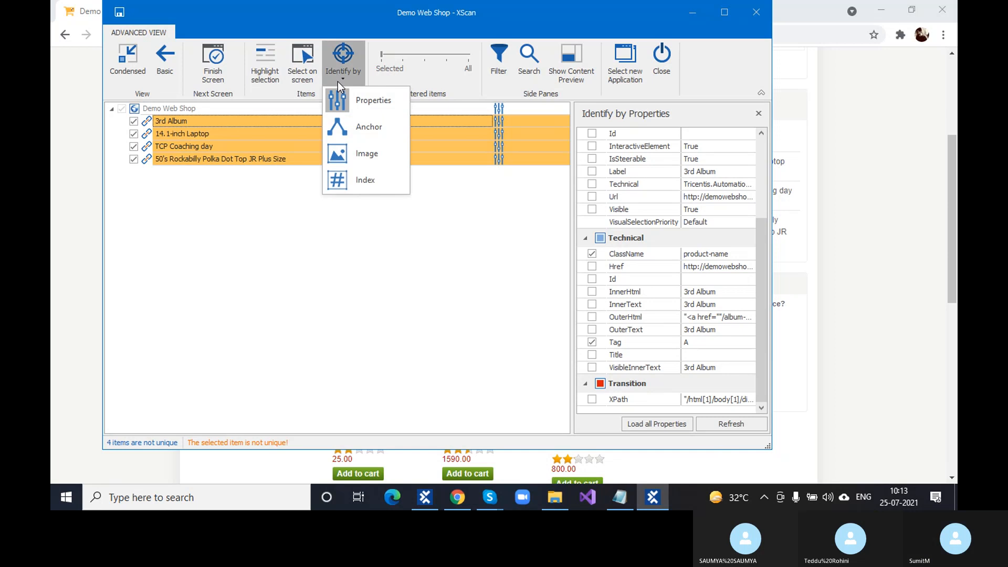
pyautogui.click(377, 174)
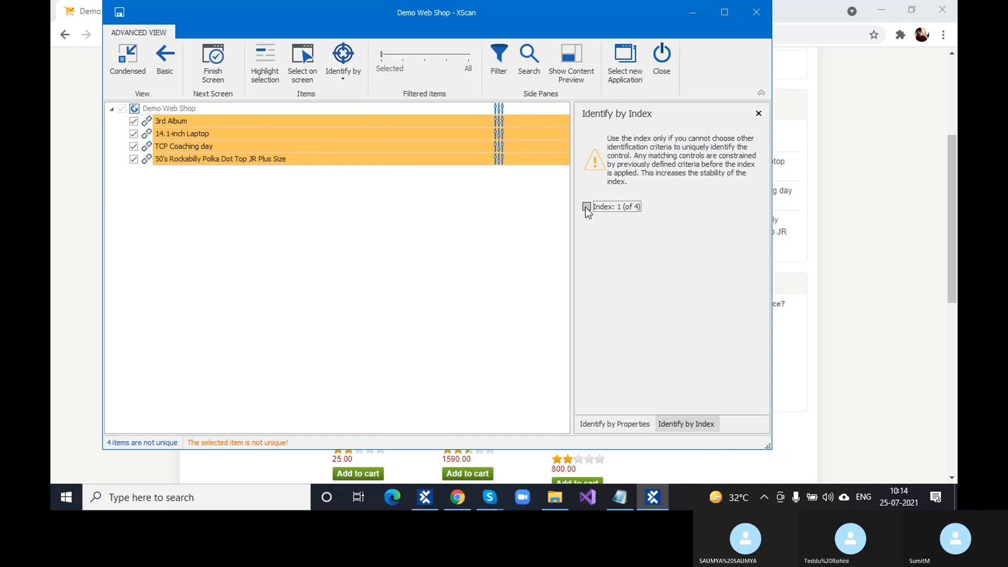
pyautogui.click(156, 122)
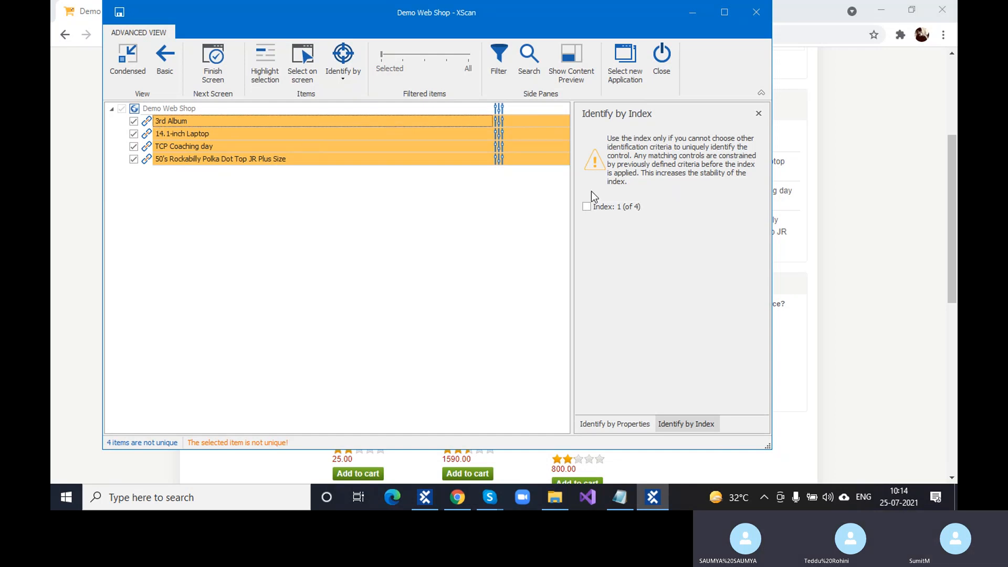
pyautogui.click(586, 206)
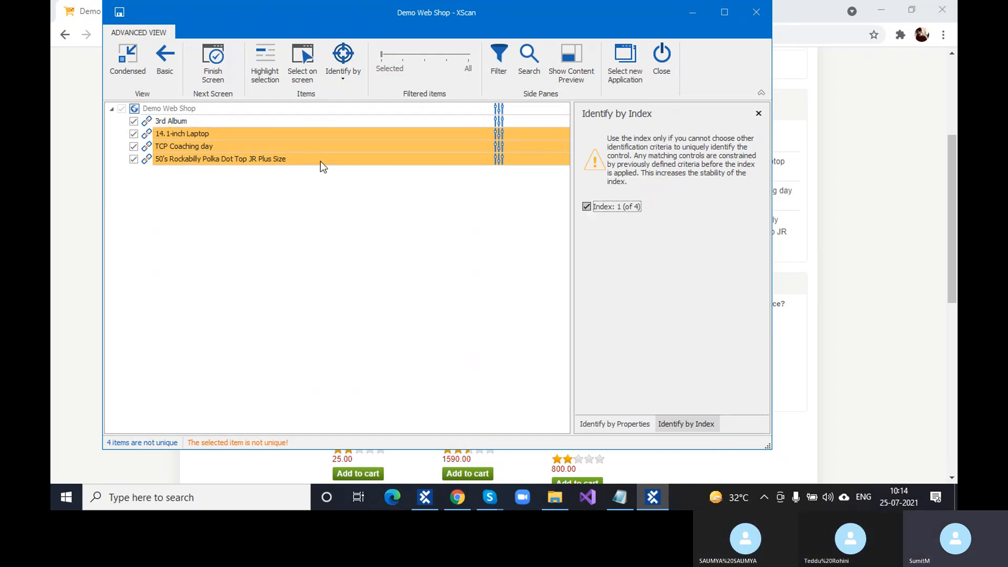
# - Enable index identification for the 14.1-inch Laptop, TCP Coaching day and 50's Rockabilly links, using indexes 2, 3 and 4
pyautogui.click(148, 136)
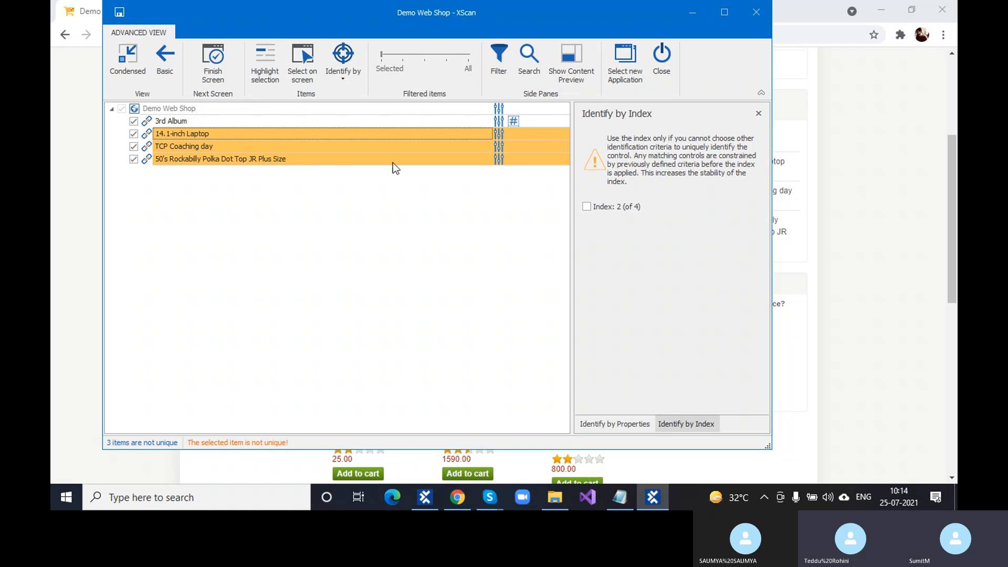
pyautogui.click(586, 207)
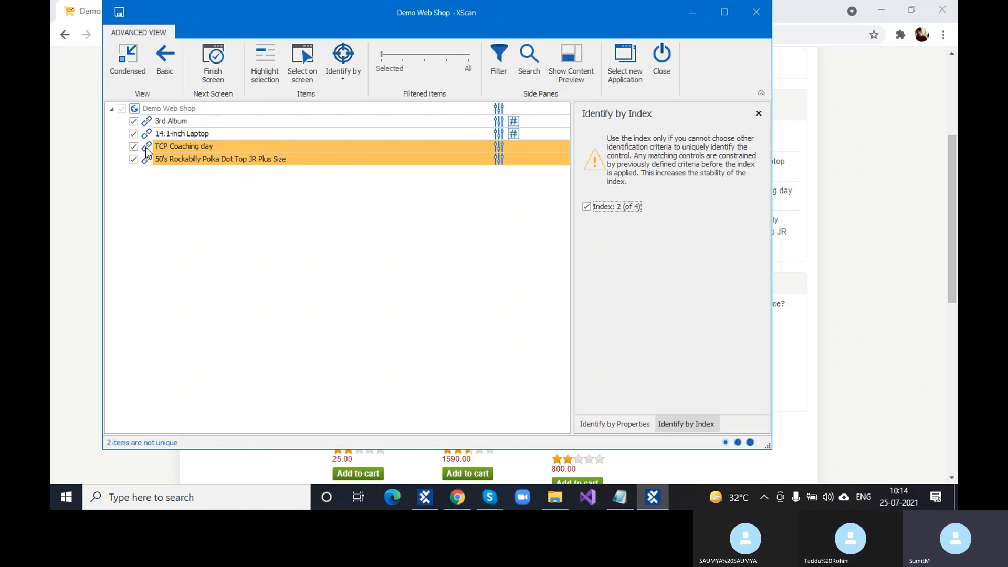
pyautogui.click(146, 147)
pyautogui.click(587, 207)
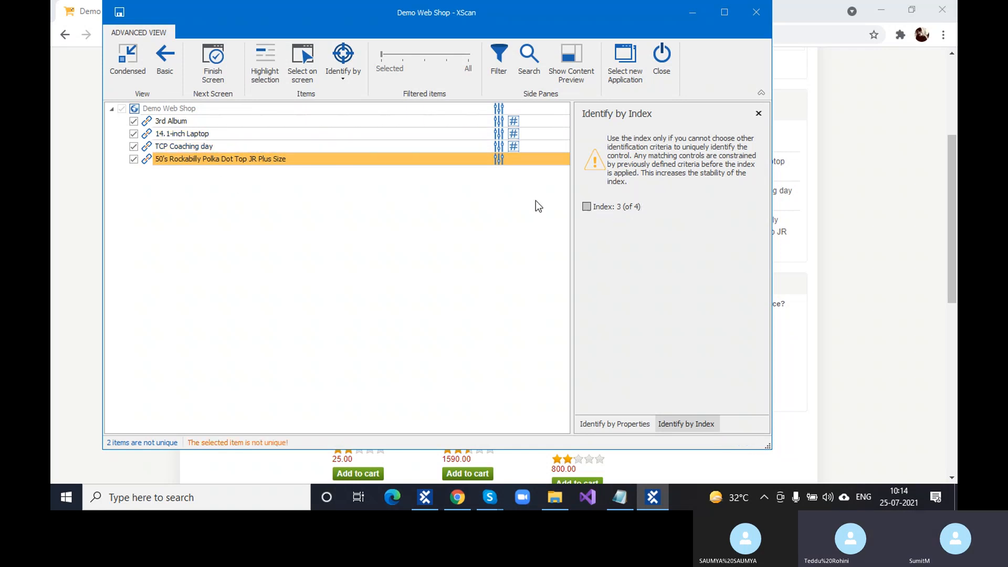
pyautogui.click(147, 159)
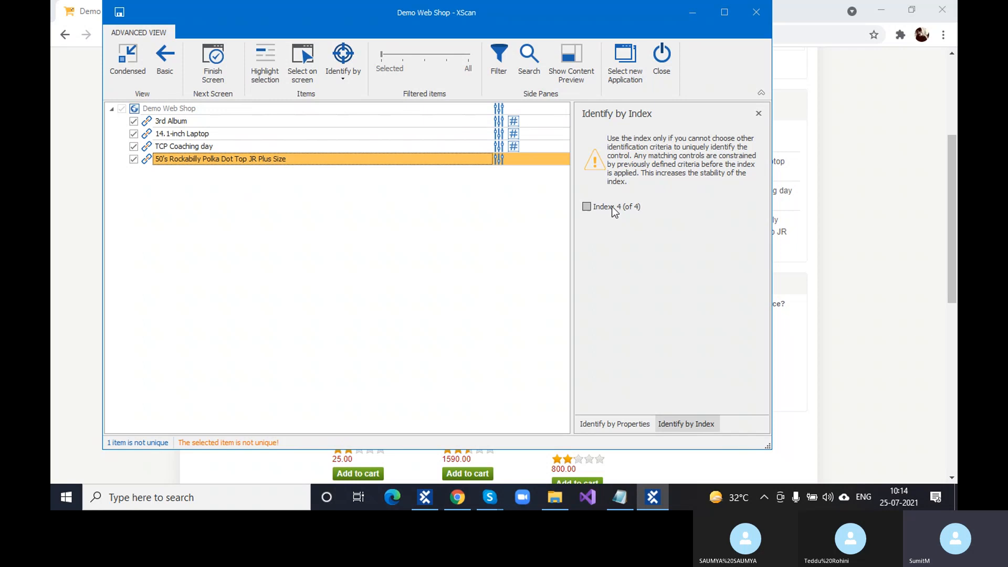
pyautogui.click(587, 208)
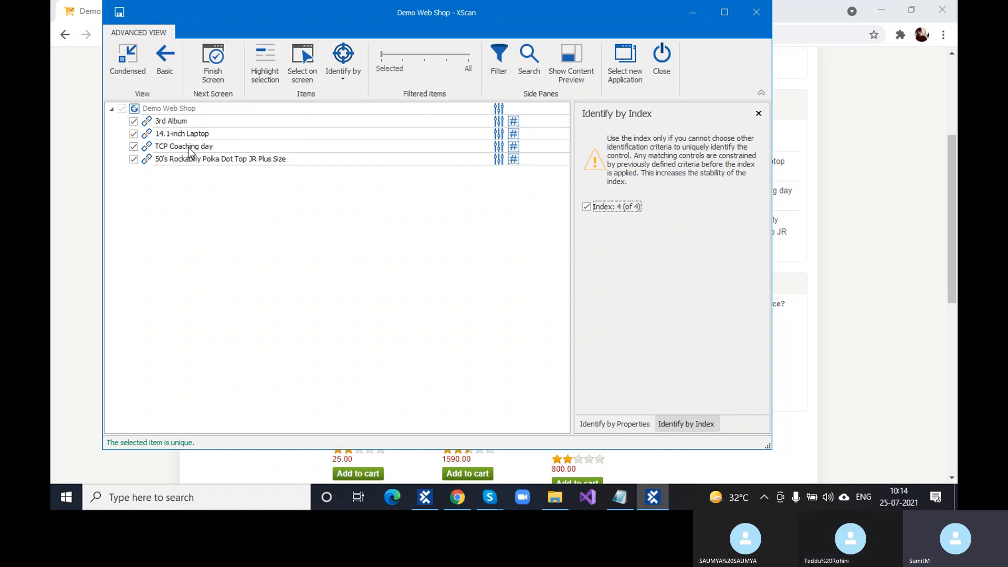
# - Review the 3rd Album link's index and properties, and save the scanned links as a module before closing XScan
pyautogui.click(149, 121)
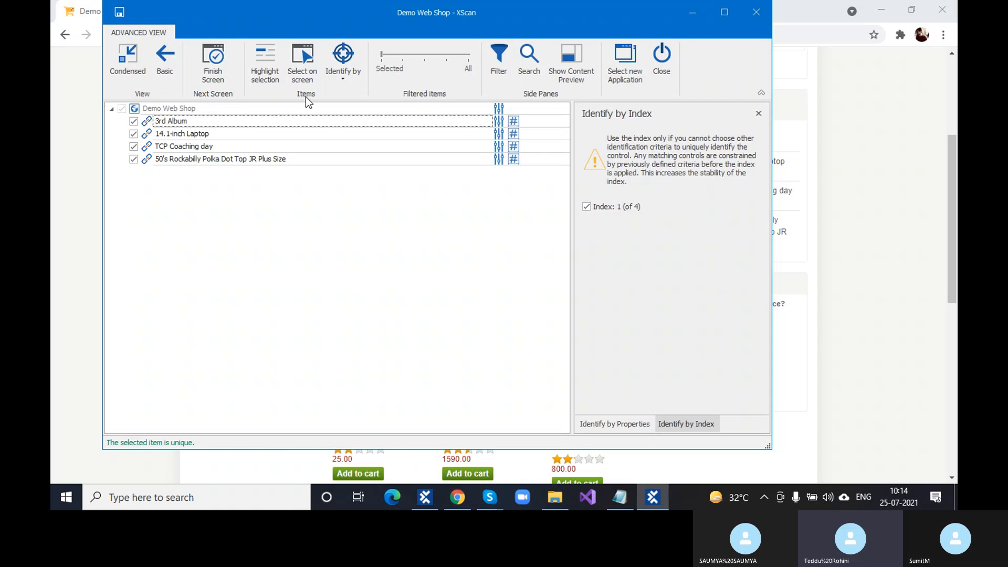
pyautogui.click(644, 424)
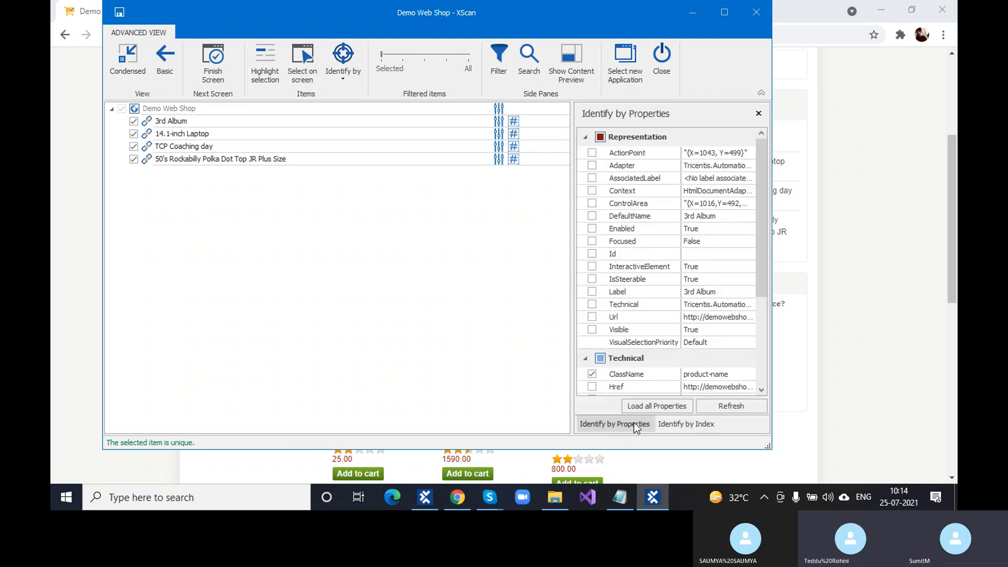
pyautogui.scroll(-2, 621, 351)
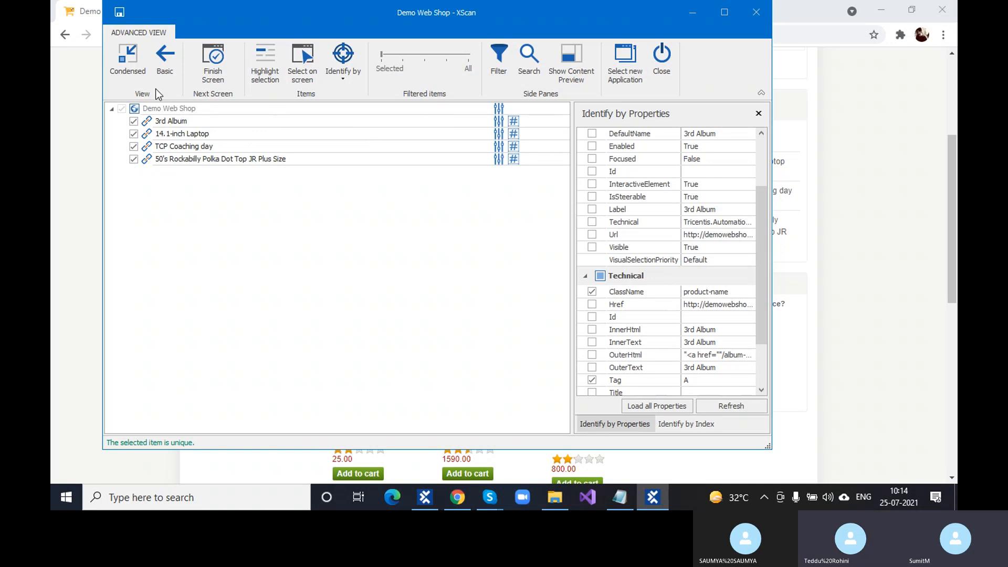
pyautogui.click(120, 12)
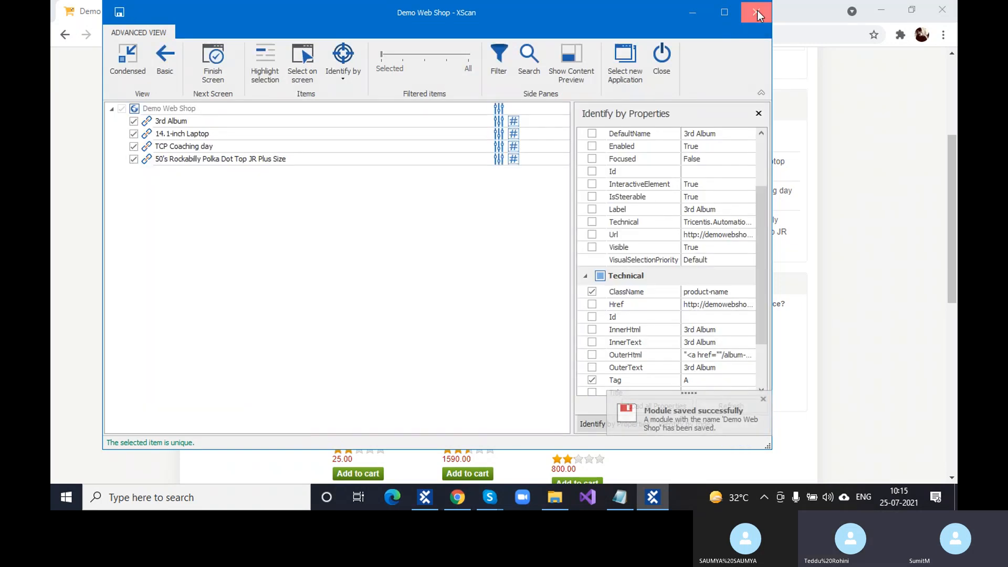
pyautogui.click(756, 12)
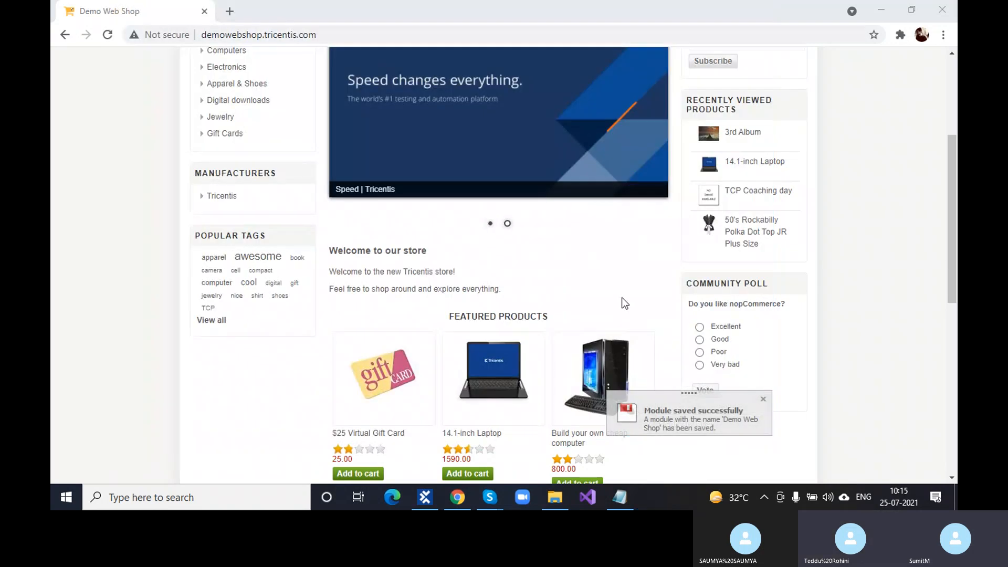
# - Switch to Tosca Commander and rename the Demo Web Shop module in the Home Page folder as Recent Products
pyautogui.click(437, 500)
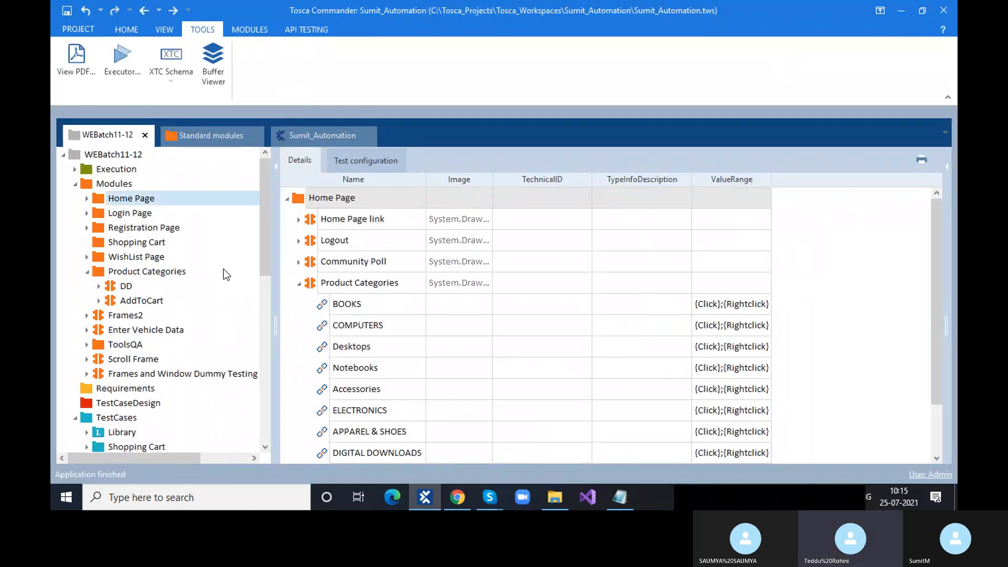
pyautogui.click(299, 284)
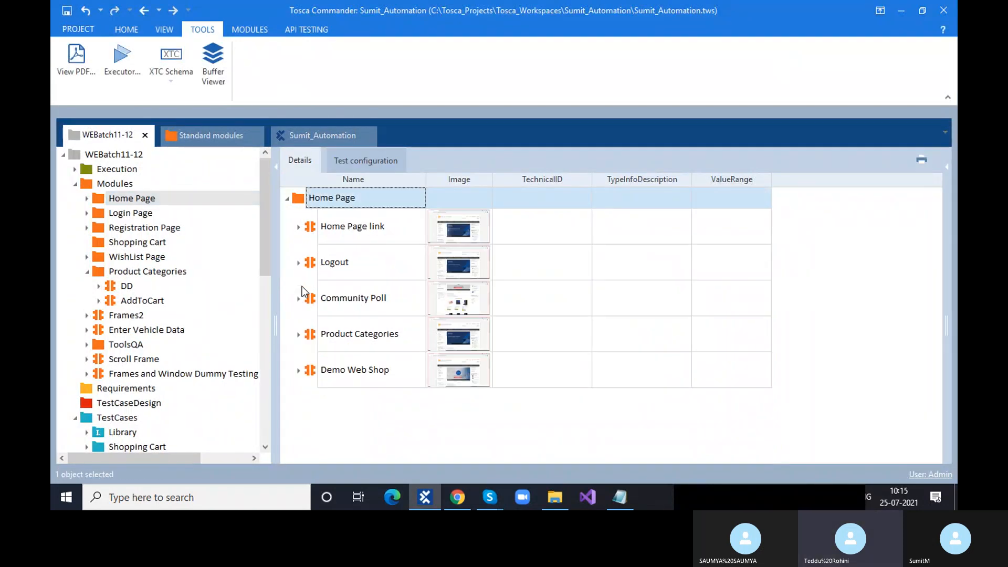
pyautogui.doubleClick(389, 376)
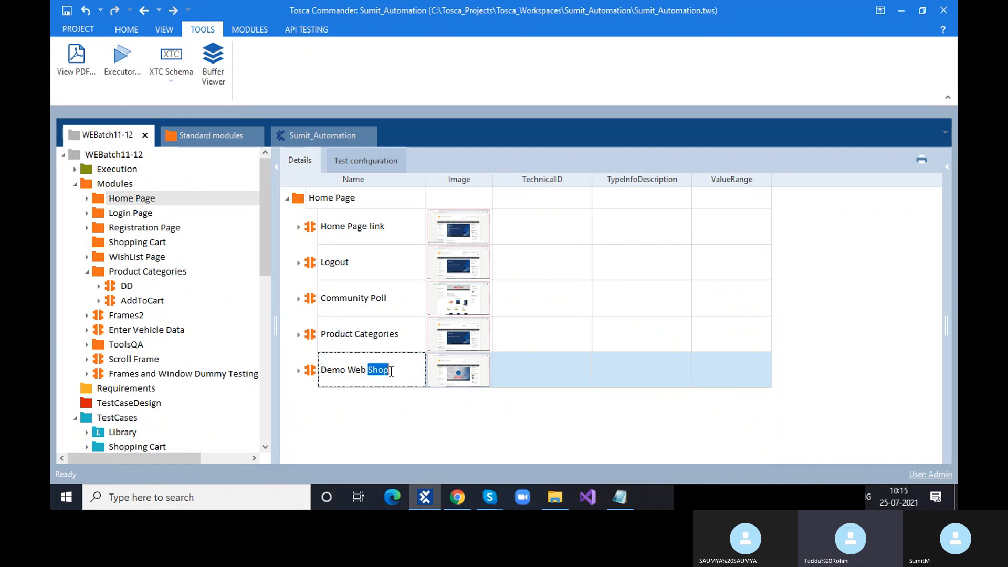
pyautogui.press('BackSpace')
pyautogui.press('BackSpace')
pyautogui.press('BackSpace')
pyautogui.press('BackSpace')
pyautogui.press('BackSpace')
pyautogui.press('BackSpace')
pyautogui.press('BackSpace')
pyautogui.press('BackSpace')
pyautogui.press('BackSpace')
pyautogui.press('BackSpace')
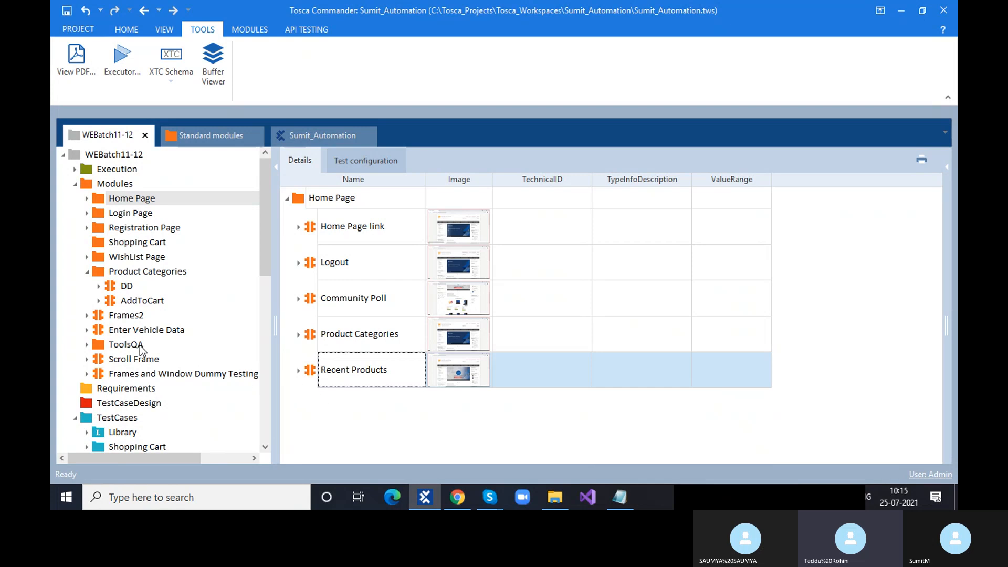
# - Create a test case named Cardinality in the TestCases folder
pyautogui.scroll(-9, 141, 349)
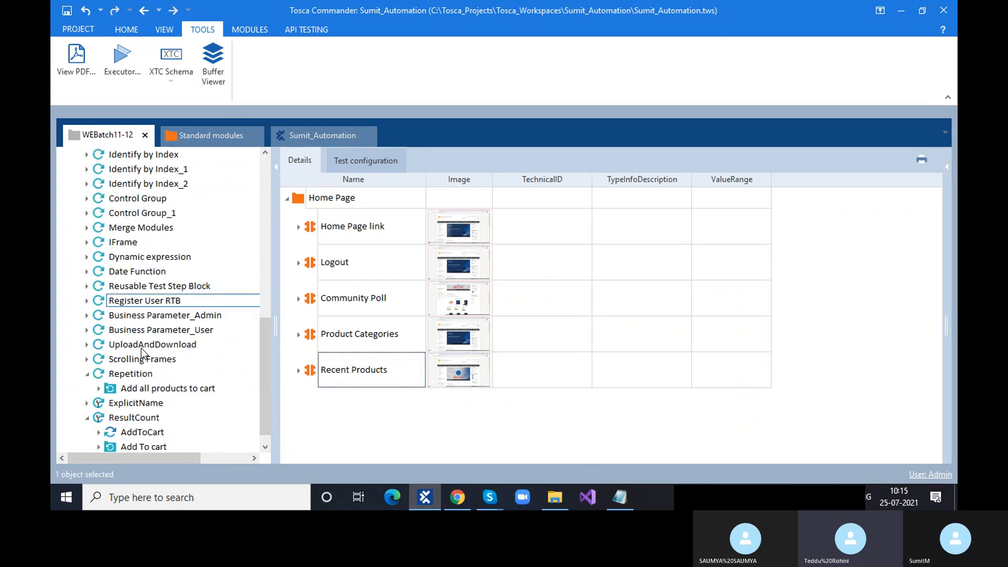
pyautogui.scroll(5, 140, 351)
pyautogui.click(124, 230)
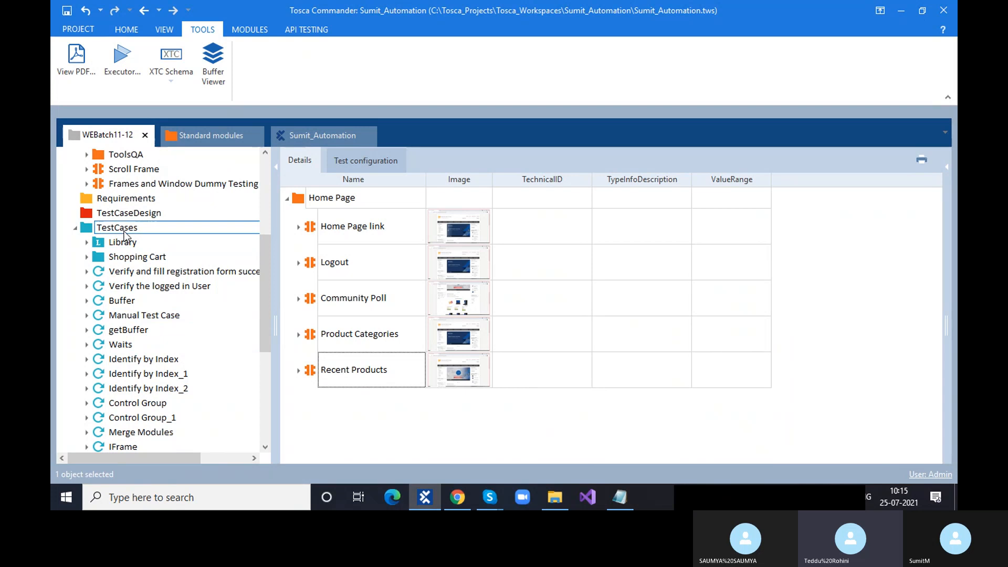
pyautogui.rightClick(124, 231)
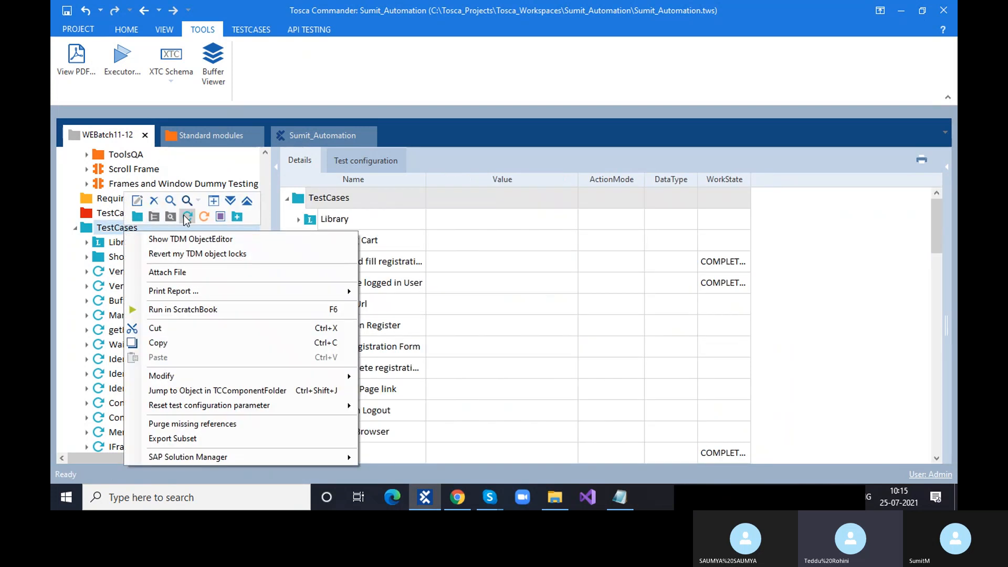
pyautogui.click(186, 217)
pyautogui.write('C')
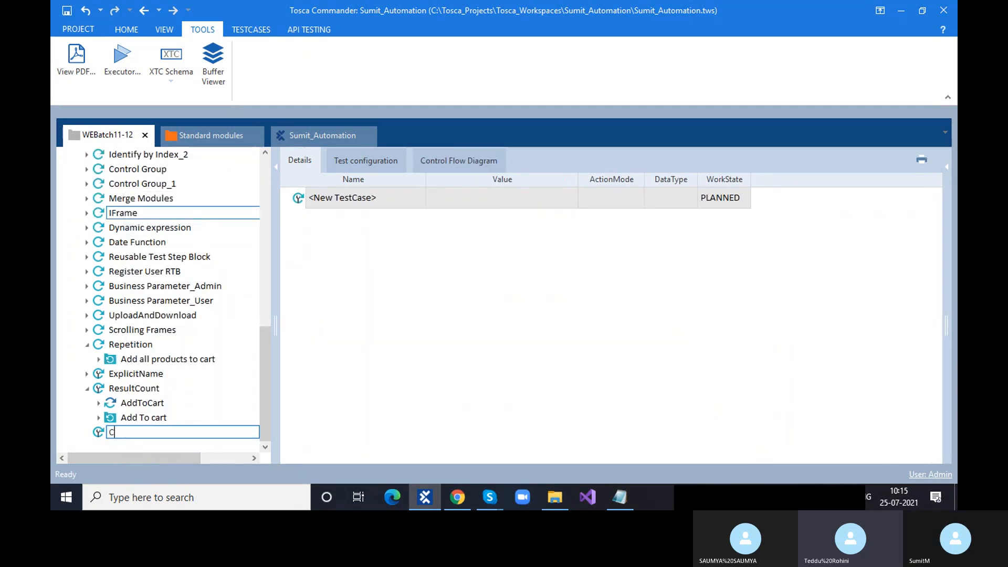
pyautogui.write('ardinality')
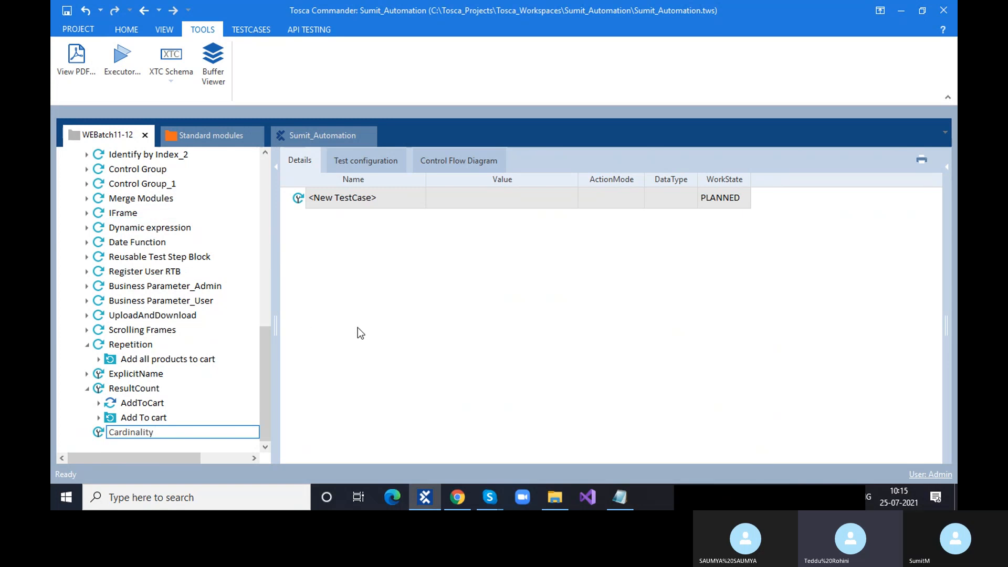
pyautogui.press('Return')
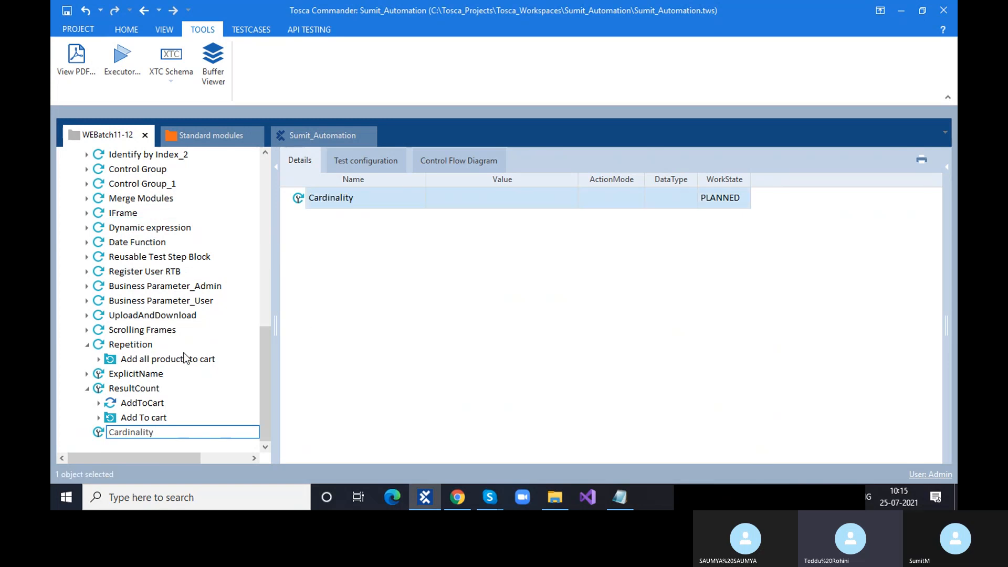
# - Add the Home Page folder's Recent Products module to the Cardinality test case as a test step and expand it
pyautogui.scroll(10, 199, 341)
pyautogui.click(141, 300)
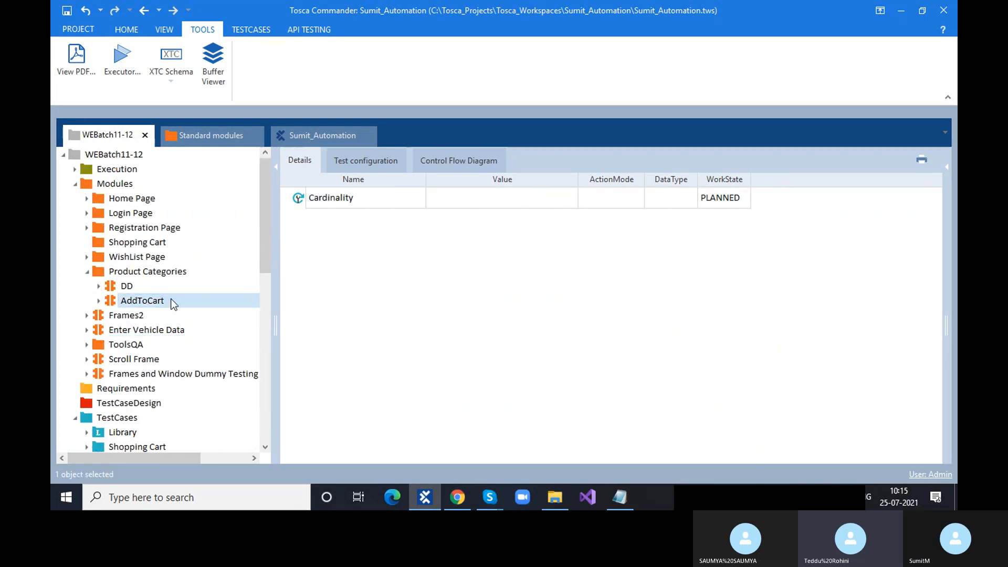
pyautogui.click(132, 198)
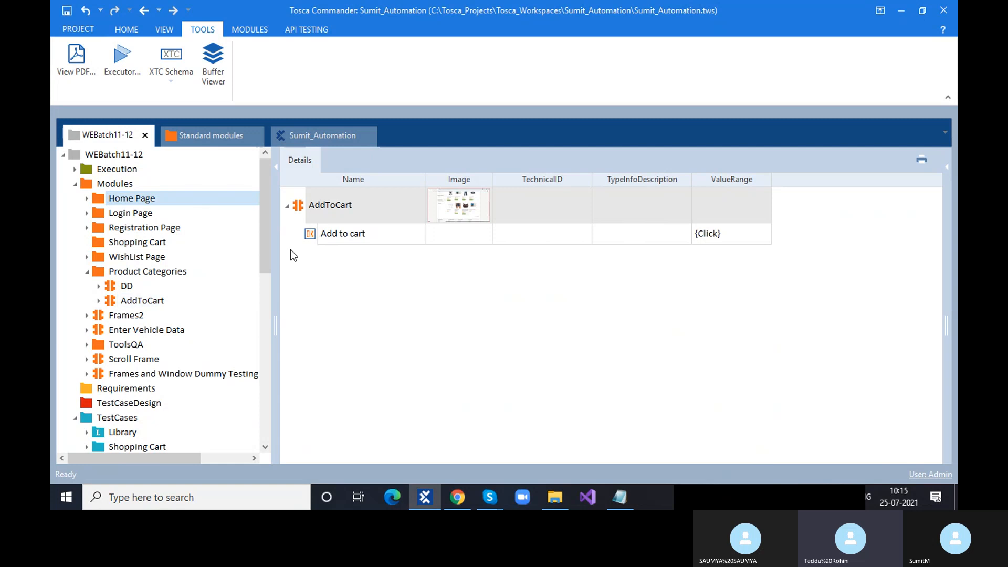
pyautogui.moveTo(326, 374); pyautogui.dragTo(134, 437)
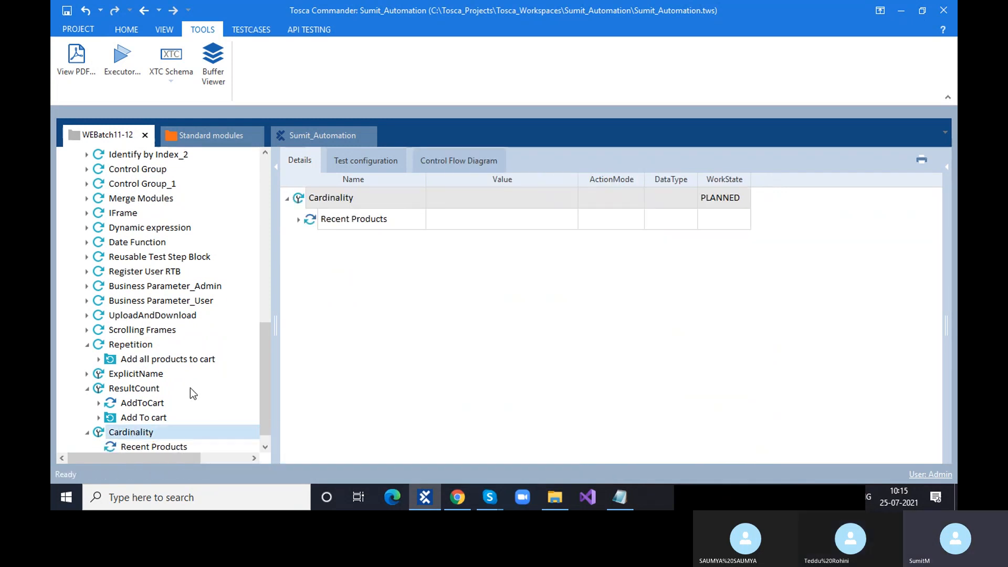
pyautogui.click(299, 219)
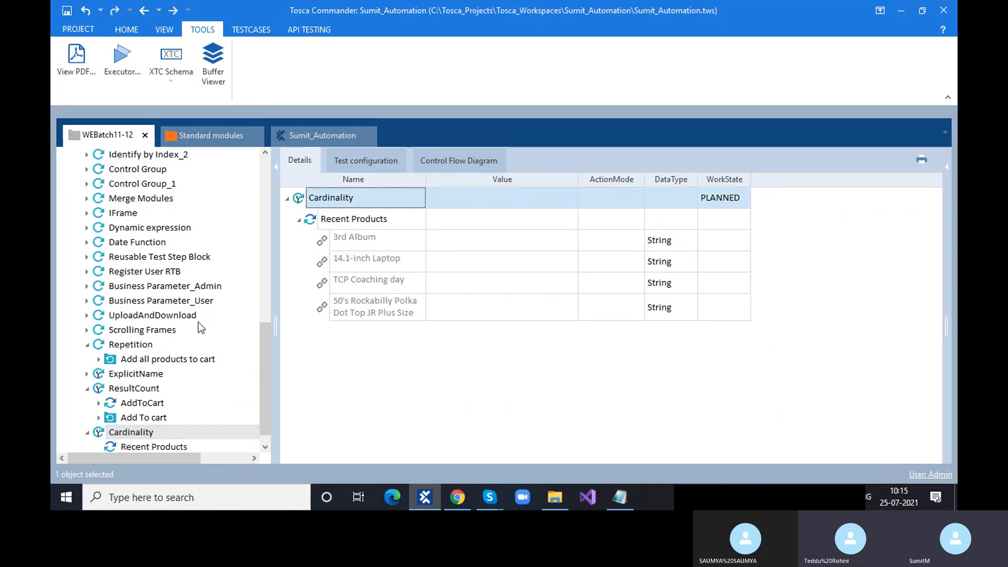
# - Rename the 3rd Album attribute of the Home Page folder's Recent Products module as Product 1
pyautogui.scroll(8, 126, 292)
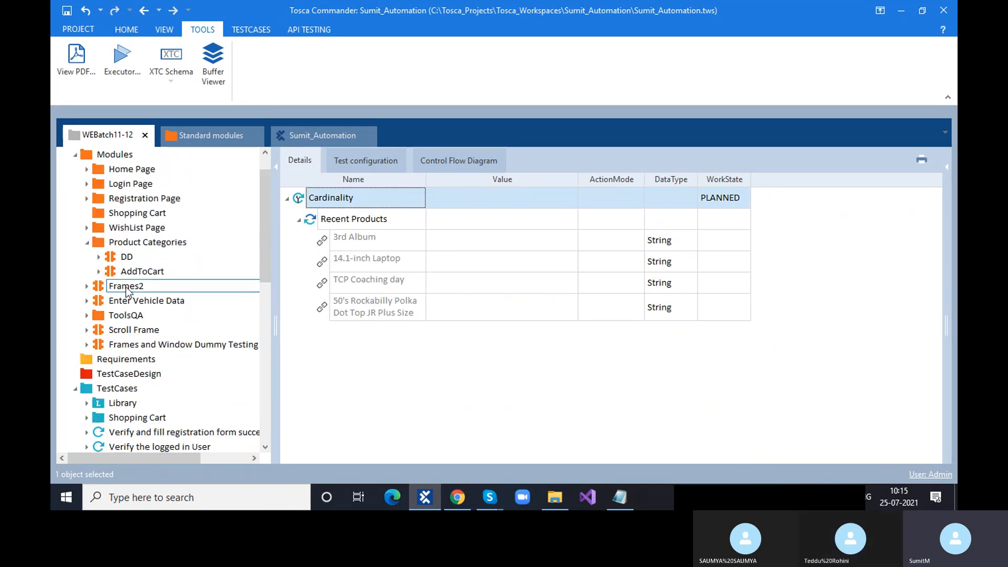
pyautogui.click(146, 232)
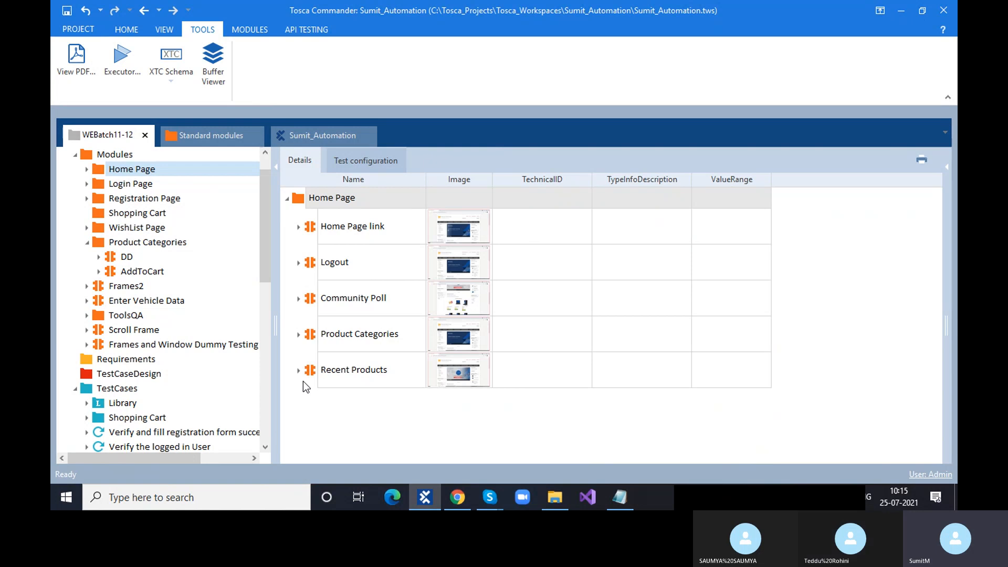
pyautogui.click(298, 371)
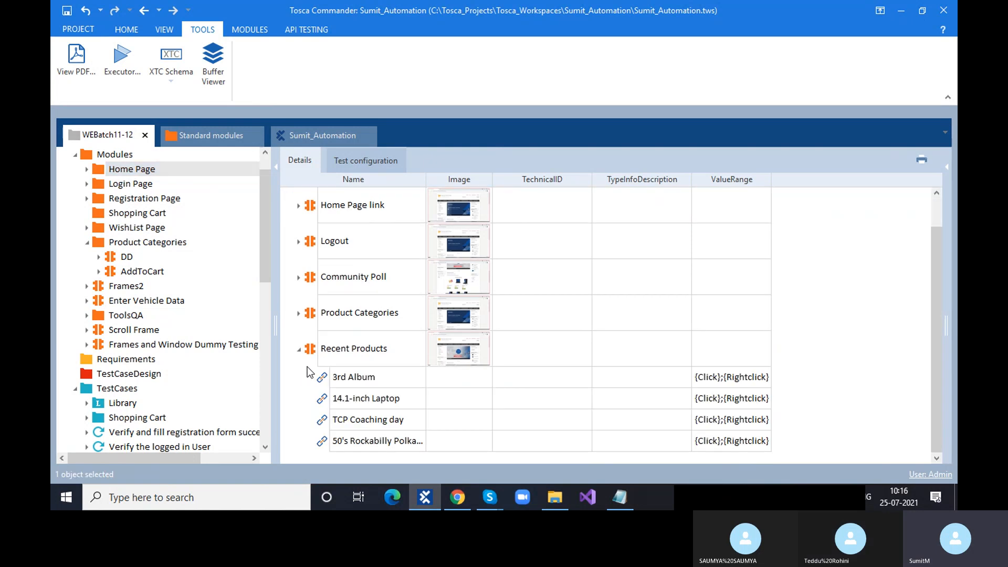
pyautogui.click(381, 378)
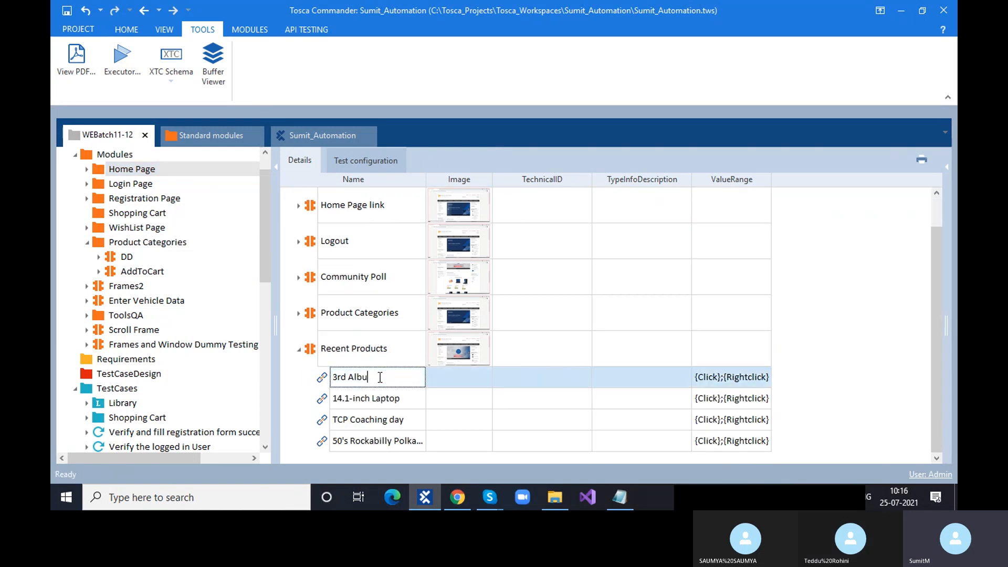
pyautogui.press('BackSpace')
pyautogui.press('BackSpace')
pyautogui.press('BackSpace')
pyautogui.press('BackSpace')
pyautogui.press('BackSpace')
pyautogui.press('BackSpace')
pyautogui.press('BackSpace')
pyautogui.press('BackSpace')
pyautogui.write('Pro')
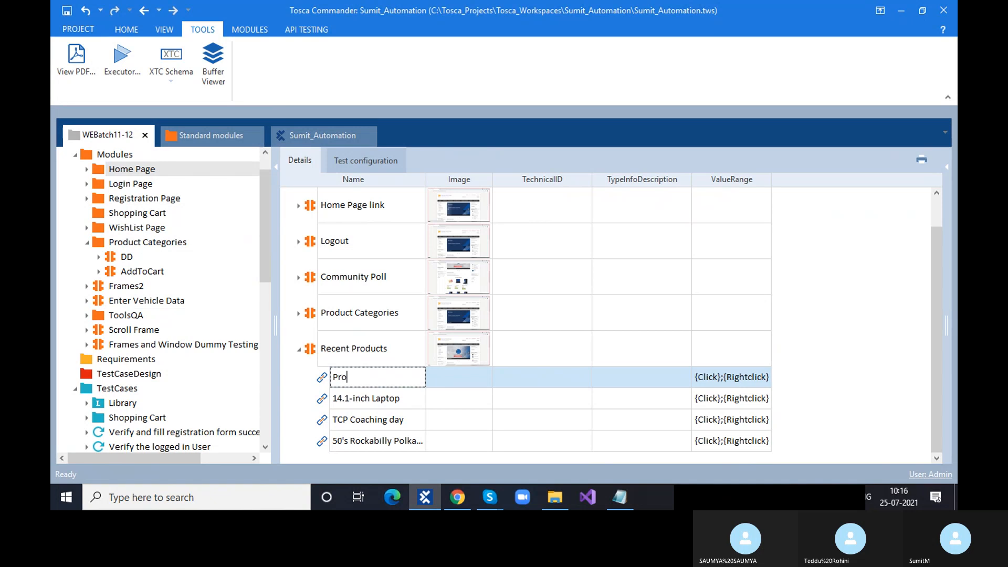
pyautogui.write('duct 1')
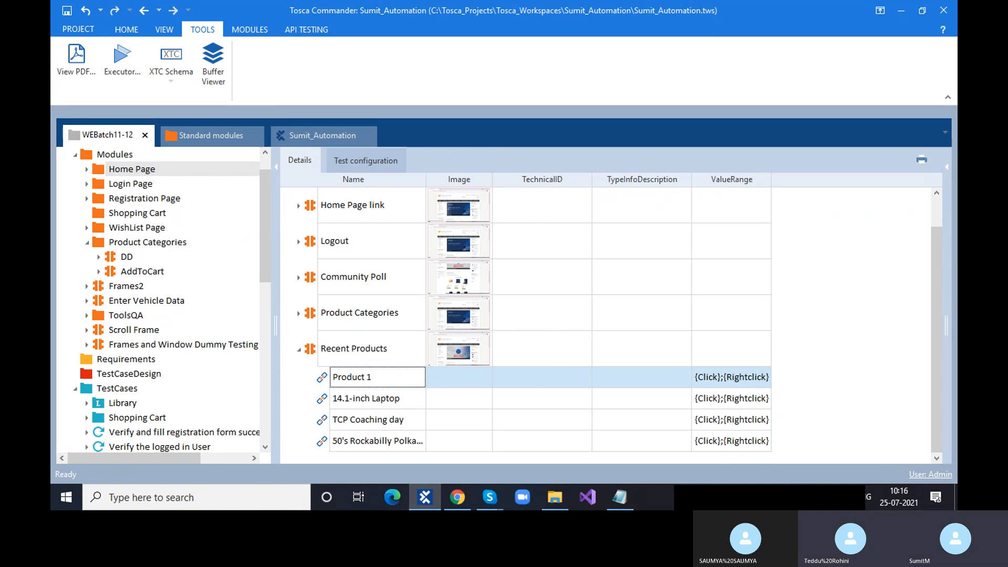
# - Rename the 14.1-inch Laptop attribute as Product 2, reusing the copied Product 1 name
pyautogui.moveTo(382, 376); pyautogui.dragTo(326, 381)
pyautogui.hotkey('ctrl', 'c')
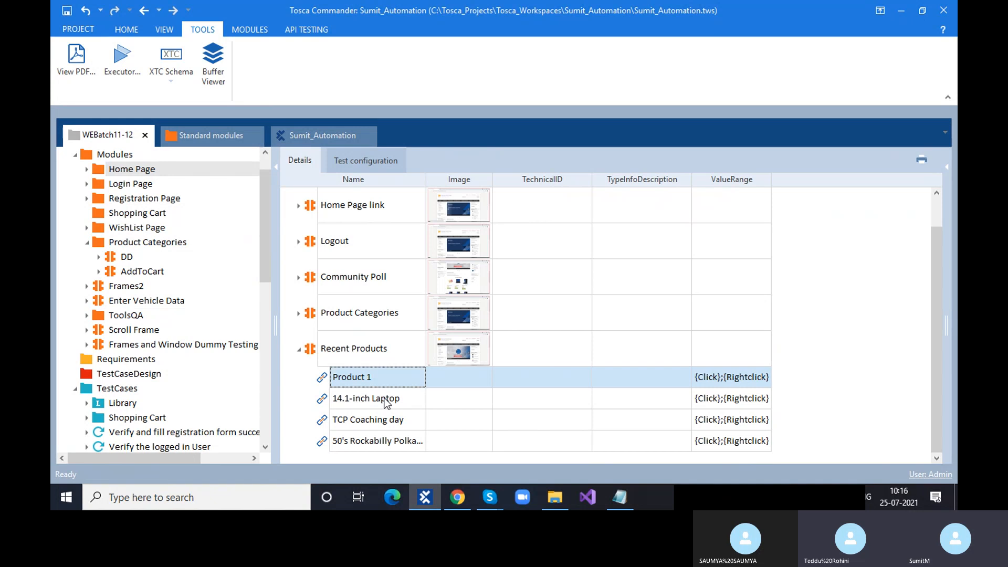
pyautogui.click(400, 398)
pyautogui.press('BackSpace')
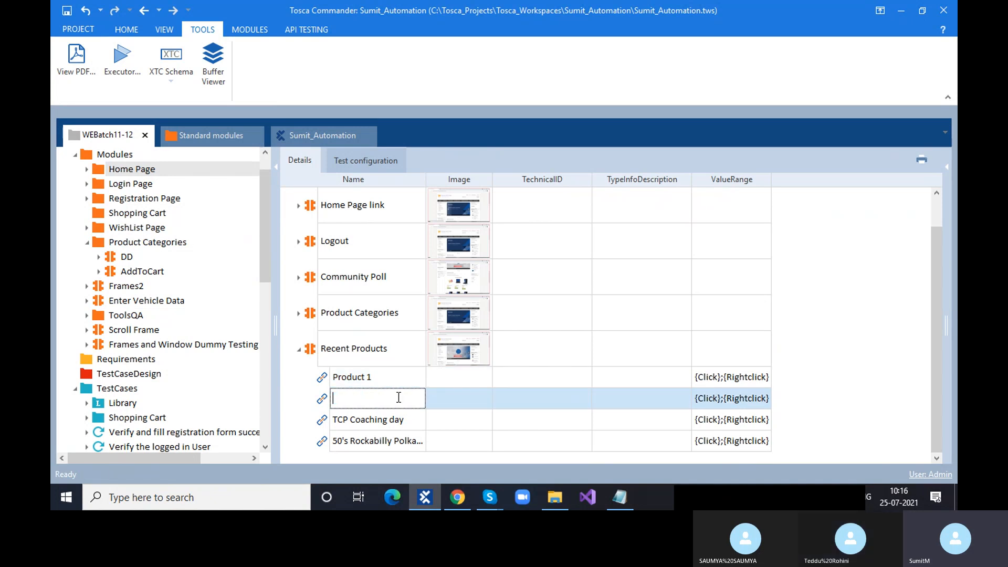
pyautogui.hotkey('ctrl', 'v')
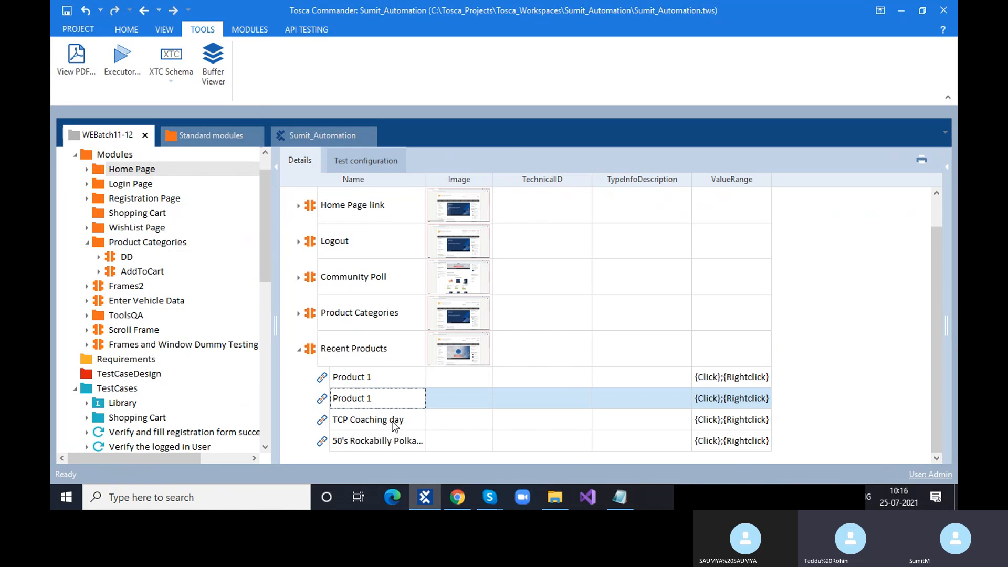
pyautogui.press('BackSpace')
pyautogui.write('2')
# - Rename the TCP Coaching day attribute of the Recent Products module as Product 3
pyautogui.click(405, 420)
pyautogui.moveTo(408, 420); pyautogui.dragTo(331, 421)
pyautogui.write('Product 1')
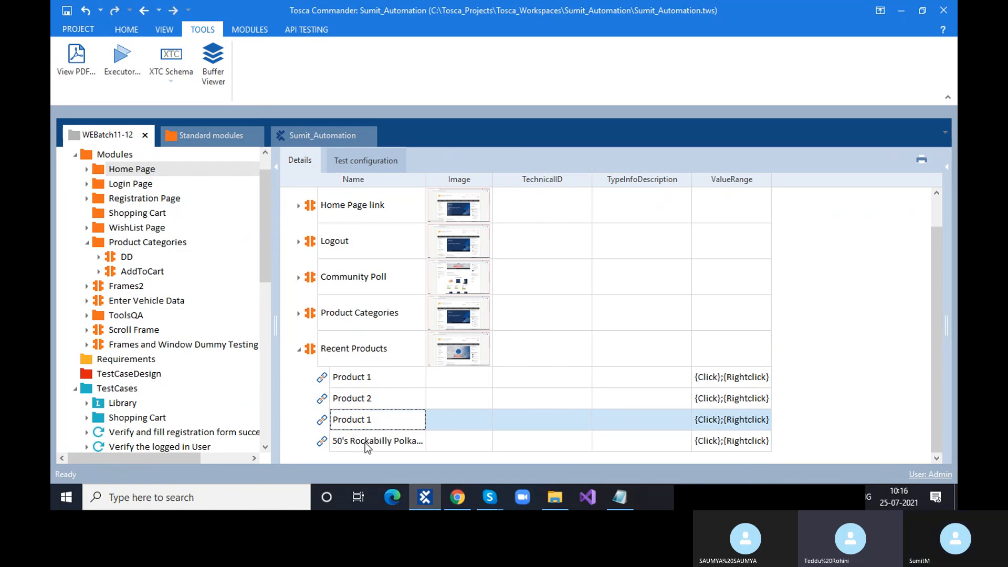
pyautogui.press('BackSpace')
pyautogui.write('3')
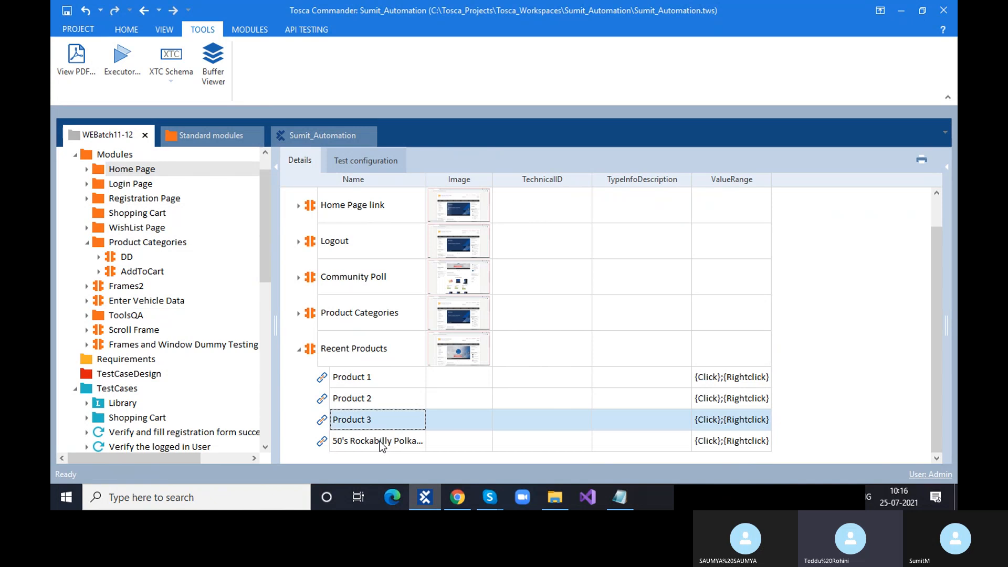
# - Rename the 50's Rockabilly Polka Dot Top attribute of the Recent Products module as Product 4
pyautogui.doubleClick(380, 442)
pyautogui.hotkey('ctrl', 'a')
pyautogui.press('BackSpace')
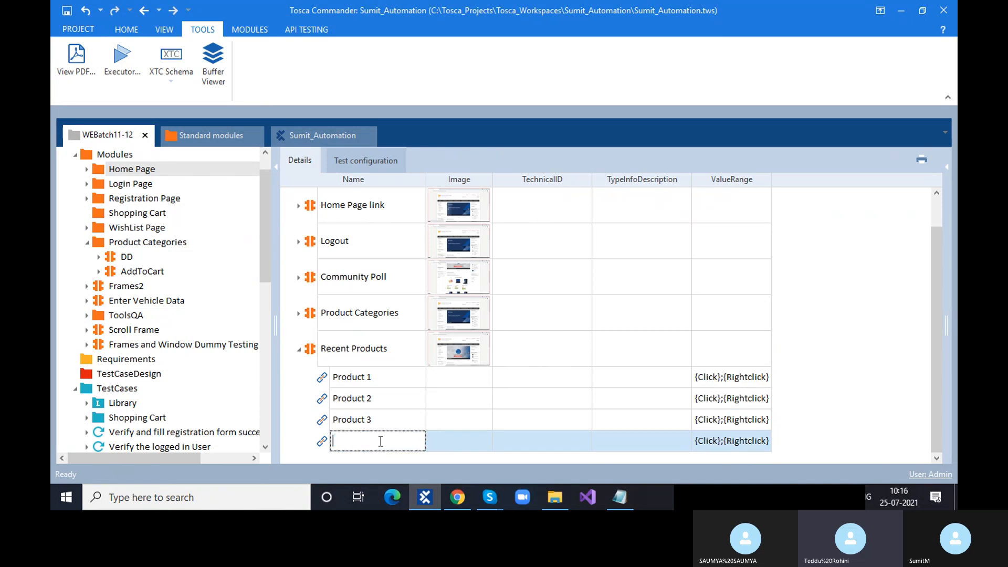
pyautogui.hotkey('ctrl', 'v')
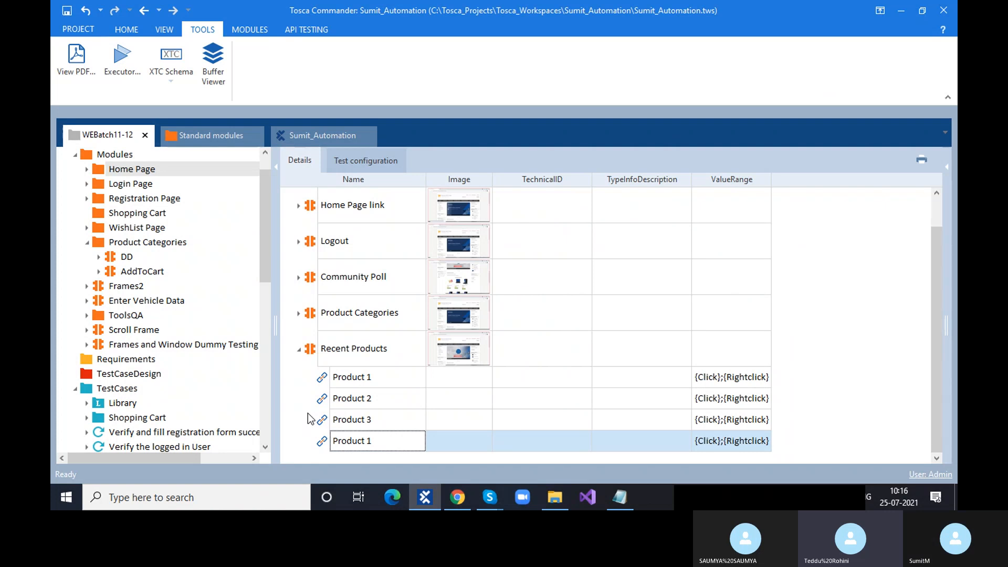
pyautogui.press('BackSpace')
pyautogui.write('4')
pyautogui.press('Return')
# - Show the details of the Cardinality test case's Recent Products step and select Product 1's value
pyautogui.scroll(-1, 160, 394)
pyautogui.scroll(-8, 159, 394)
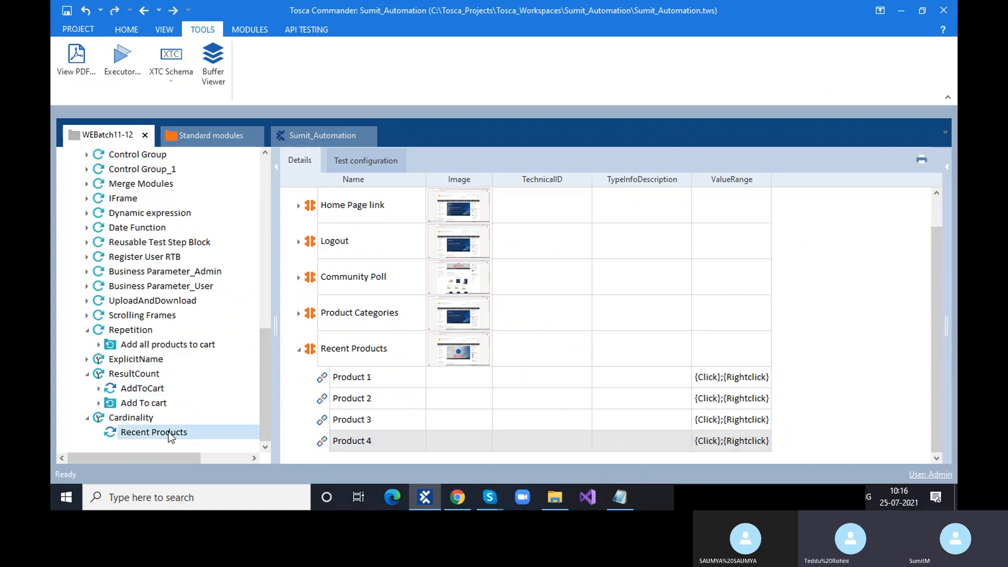
pyautogui.click(169, 434)
pyautogui.click(467, 227)
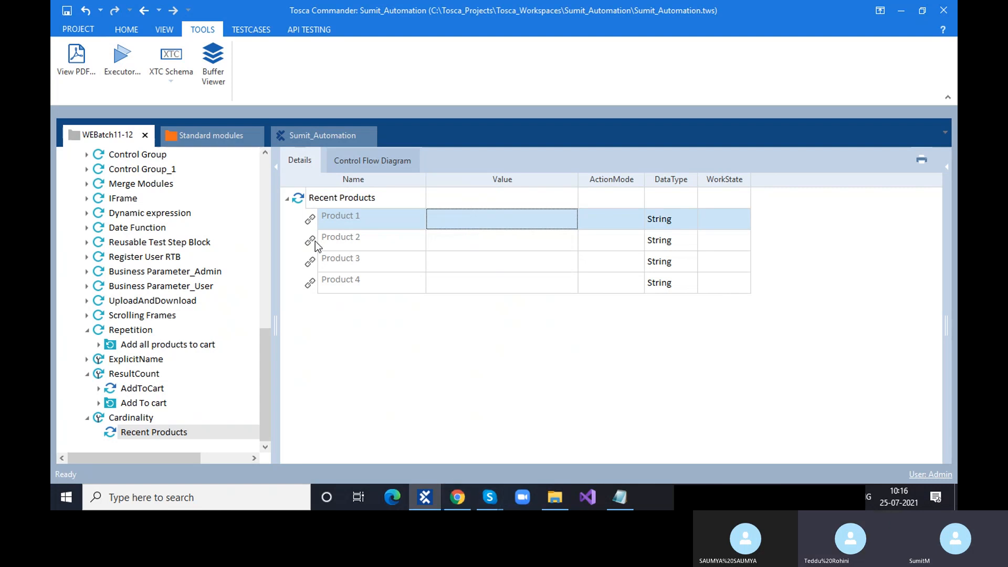
# - Check the Recently Viewed Products list on the Demo Web Shop home page against the Recent Products test step's attributes
pyautogui.click(458, 499)
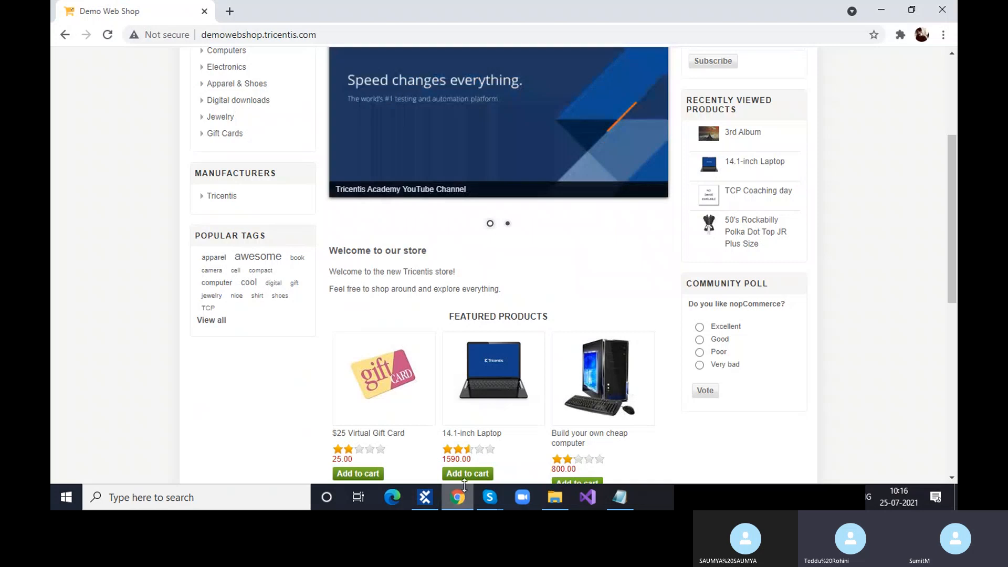
pyautogui.scroll(3, 517, 391)
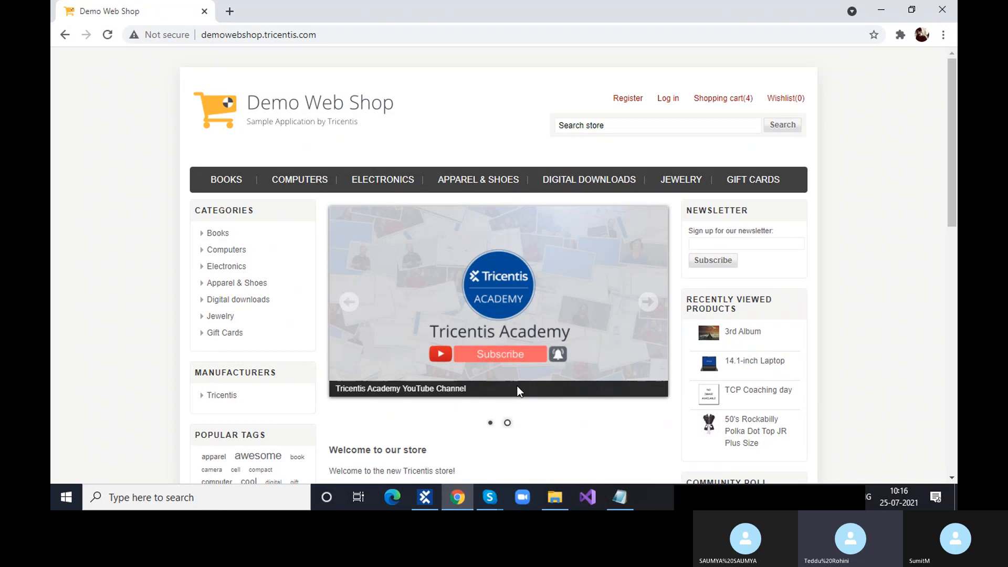
pyautogui.click(432, 496)
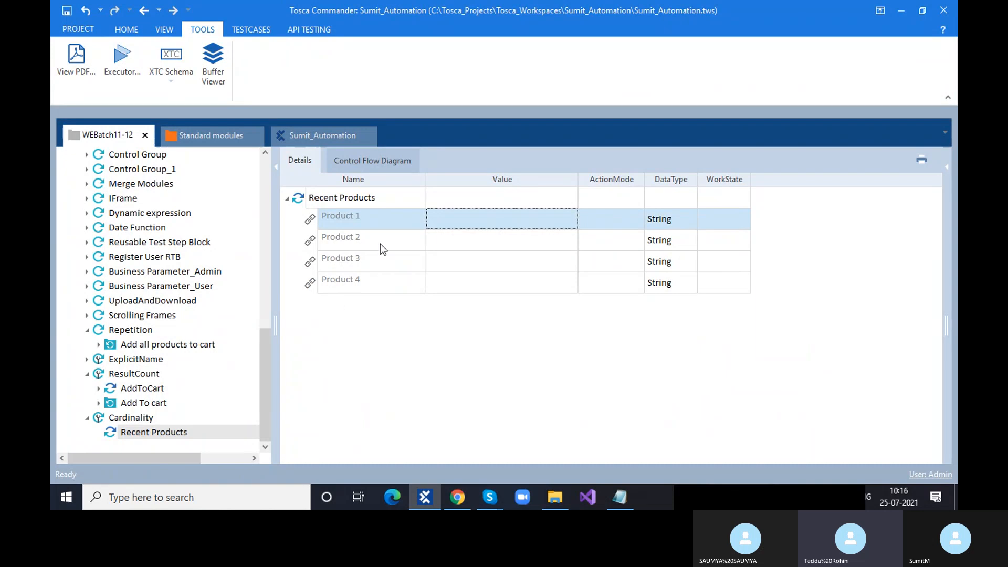
pyautogui.click(456, 497)
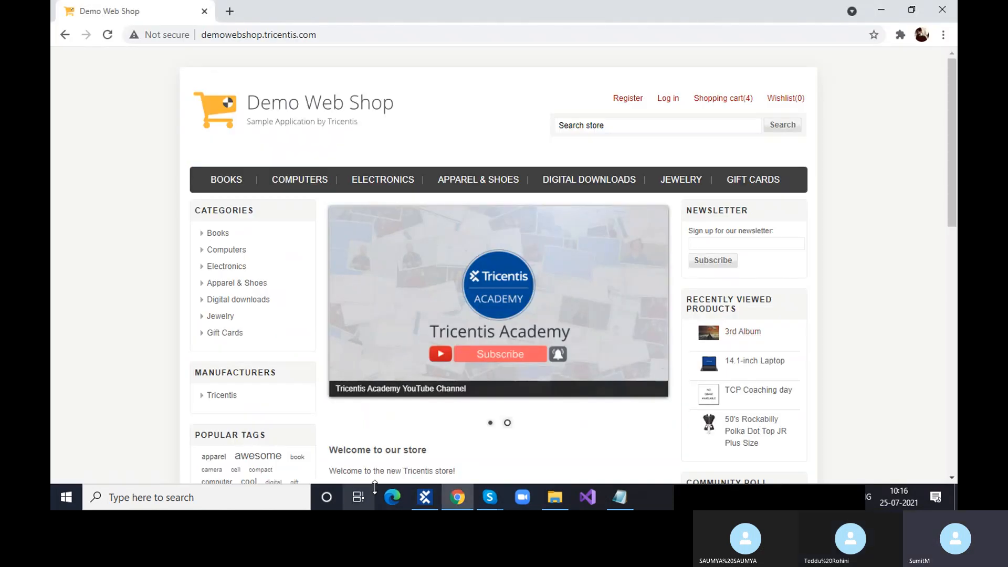
pyautogui.click(427, 497)
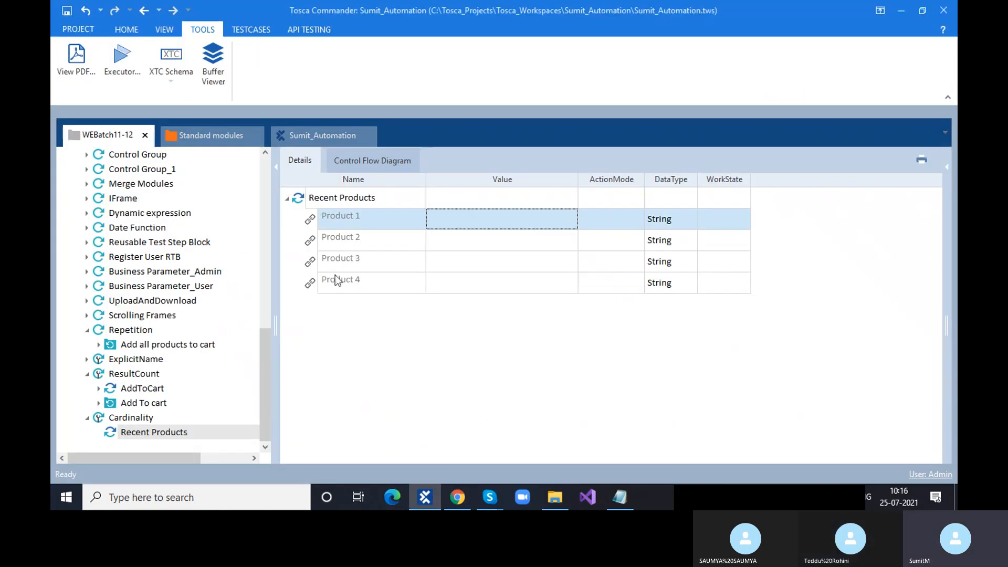
# - Set Product 1's value to ProductOne with ActionMode Buffer in the Recent Products test step
pyautogui.click(443, 220)
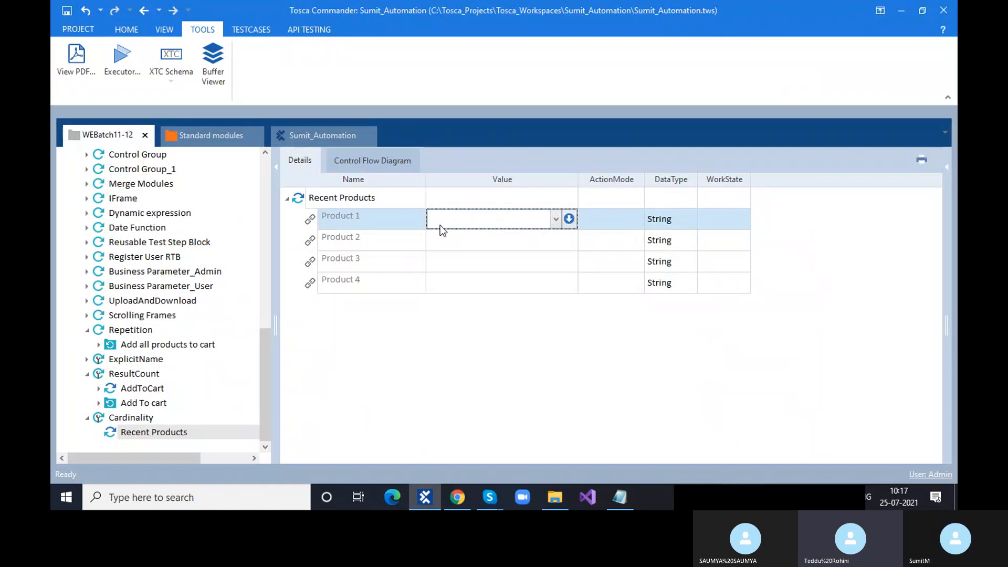
pyautogui.write('Product 1')
pyautogui.click(597, 221)
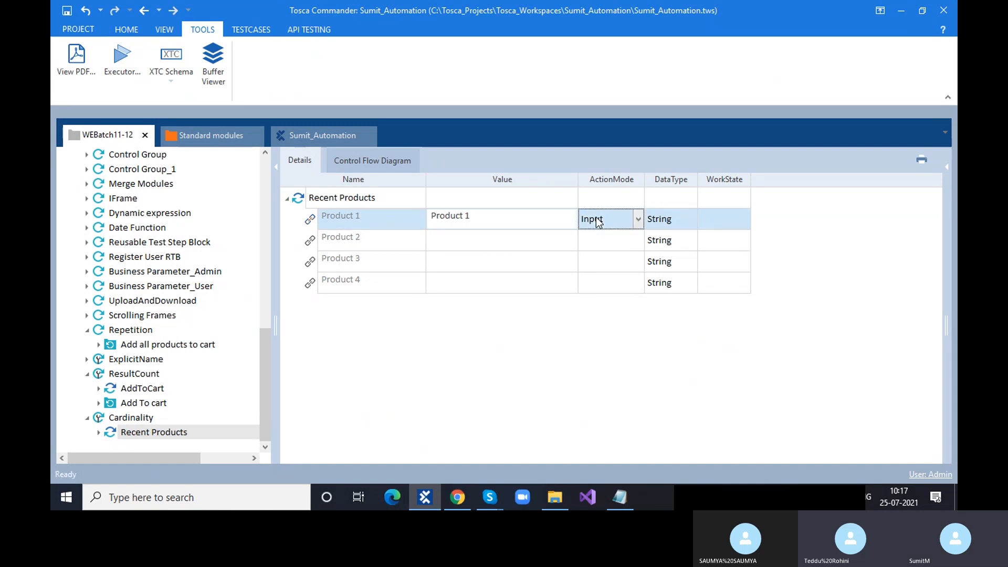
pyautogui.click(507, 220)
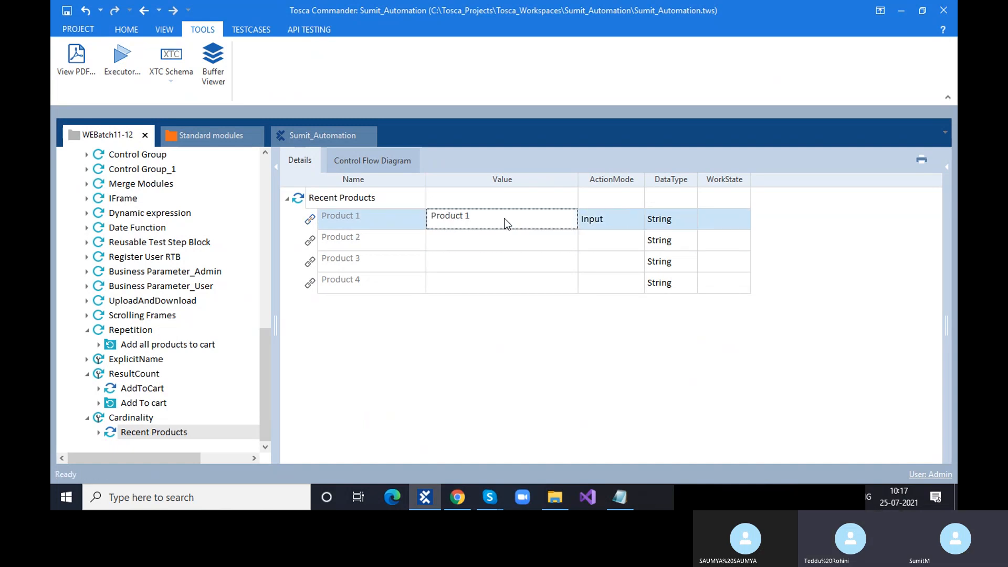
pyautogui.press('BackSpace')
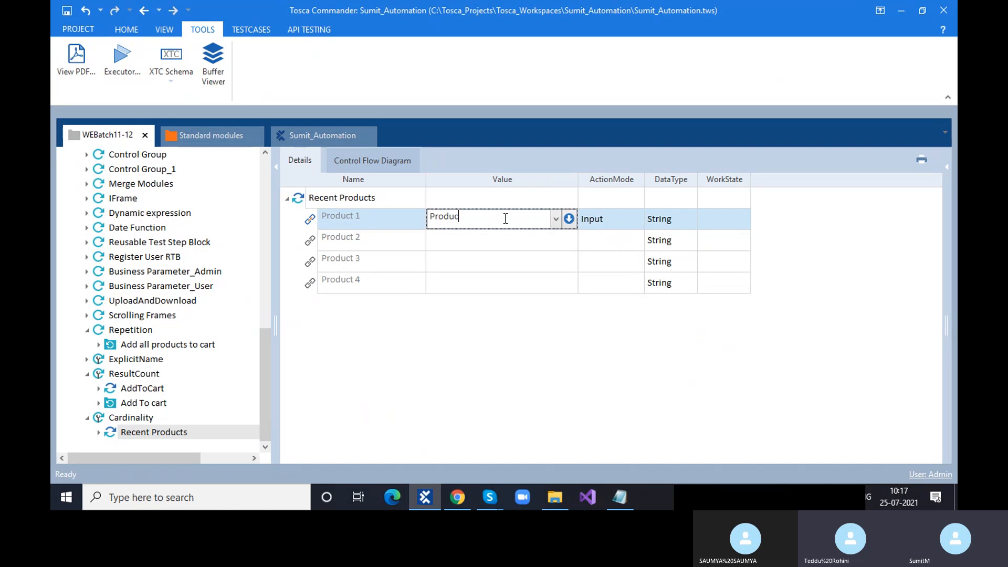
pyautogui.write('tOne')
pyautogui.click(613, 226)
pyautogui.write('Buffer')
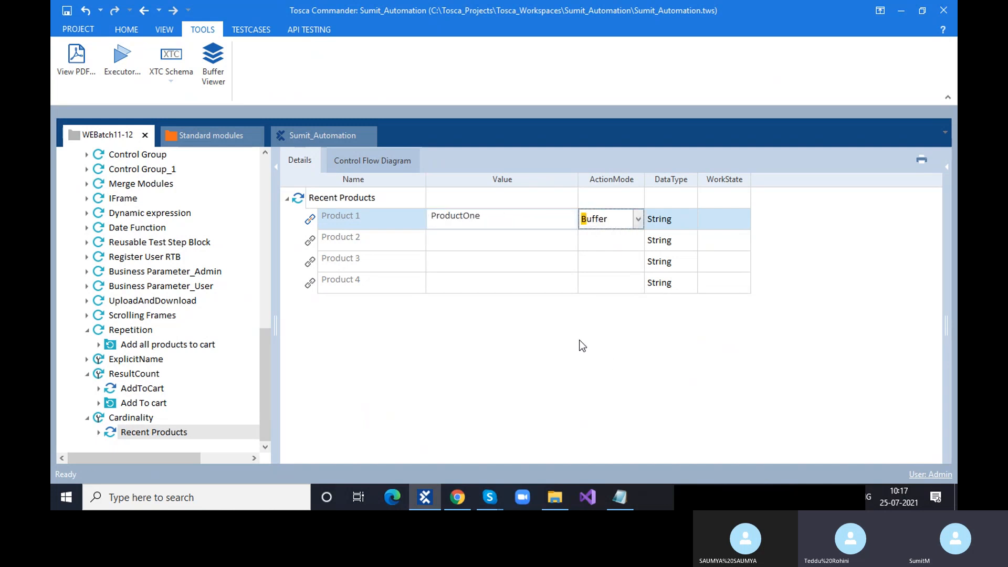
# - Set Product 2's value to ProductTwo with ActionMode Buffer in the Recent Products test step
pyautogui.click(437, 240)
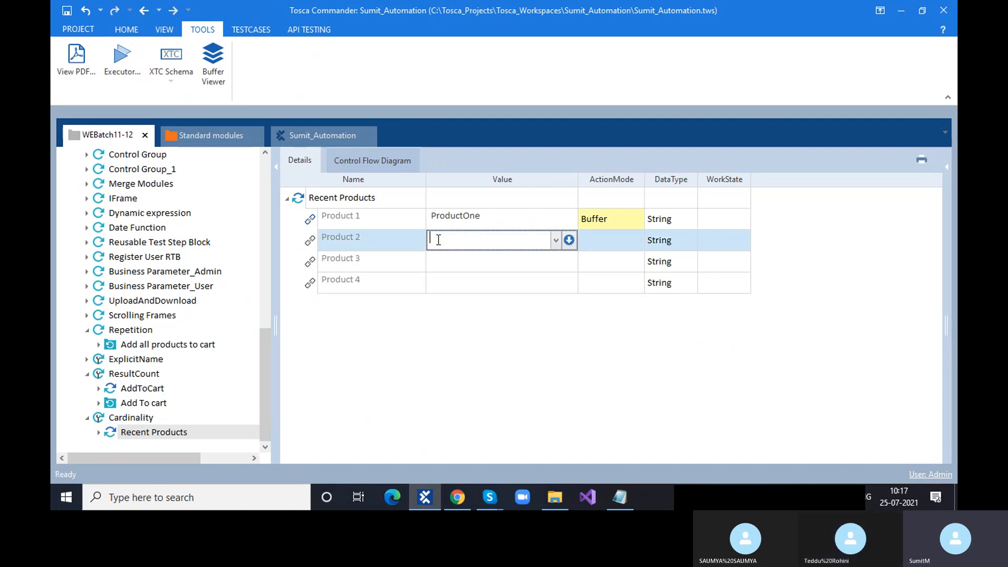
pyautogui.write('Prod')
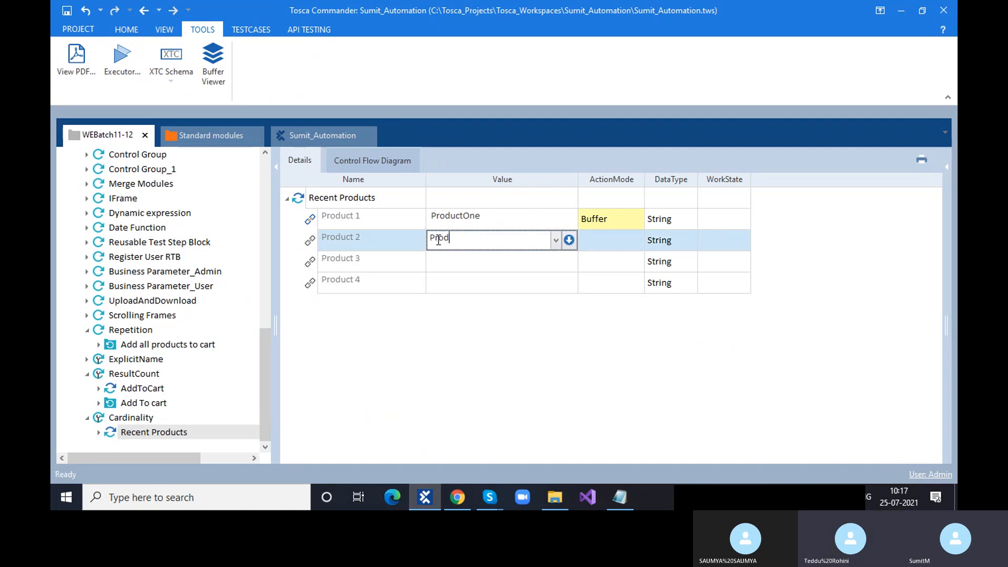
pyautogui.write('uctTwo')
pyautogui.click(618, 241)
pyautogui.write('Buffer')
pyautogui.click(588, 336)
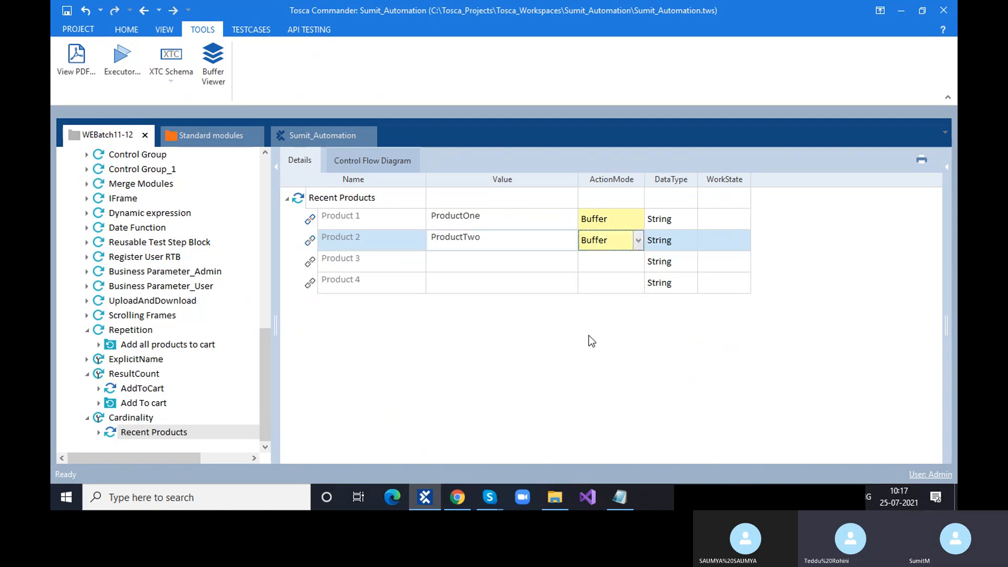
# - Run the Recent Products test step in the ScratchBook and bring up its execution results
pyautogui.click(302, 201)
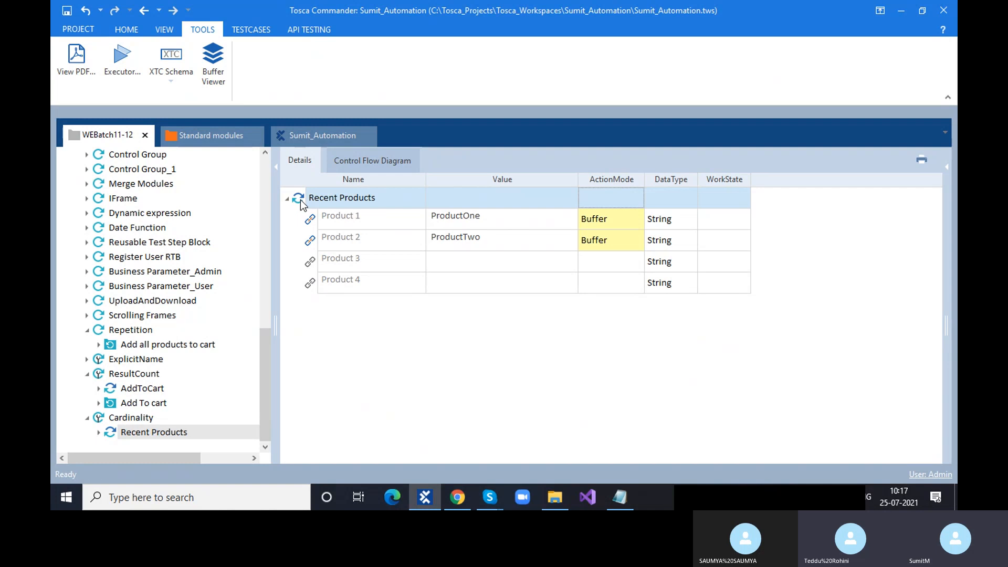
pyautogui.press('F6')
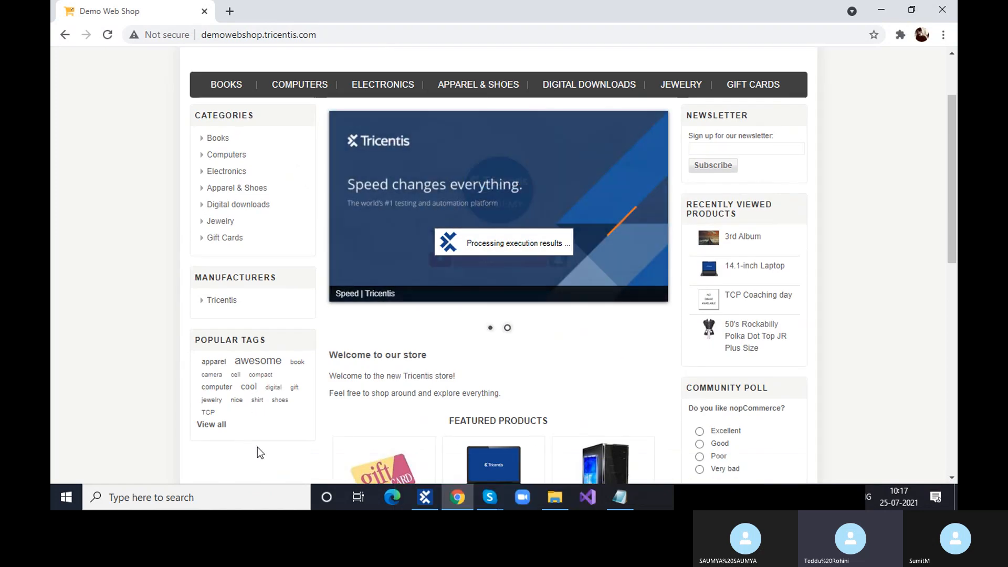
pyautogui.click(426, 496)
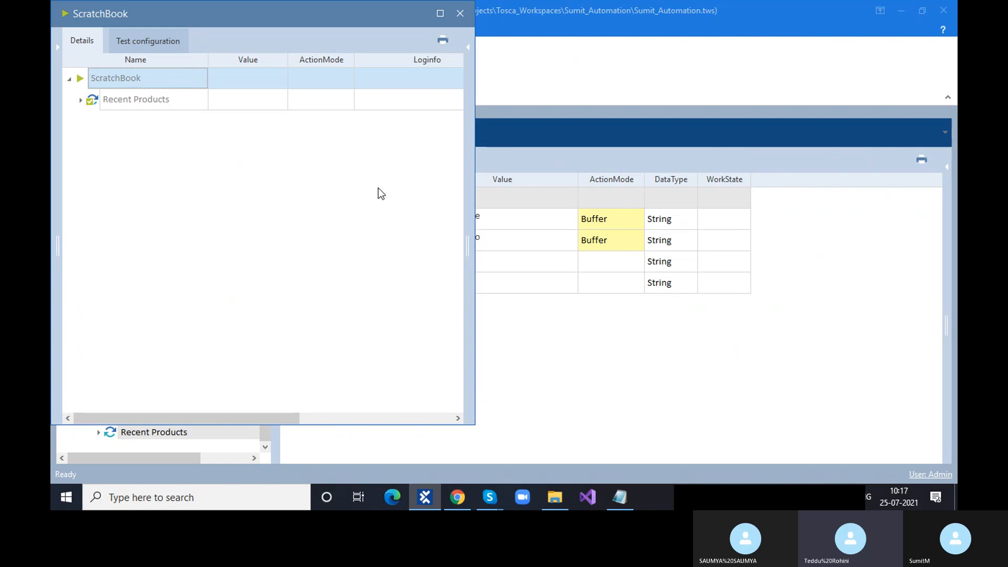
# - Read the full log info of Product 1 and Product 2 in the ScratchBook results and close them
pyautogui.click(80, 100)
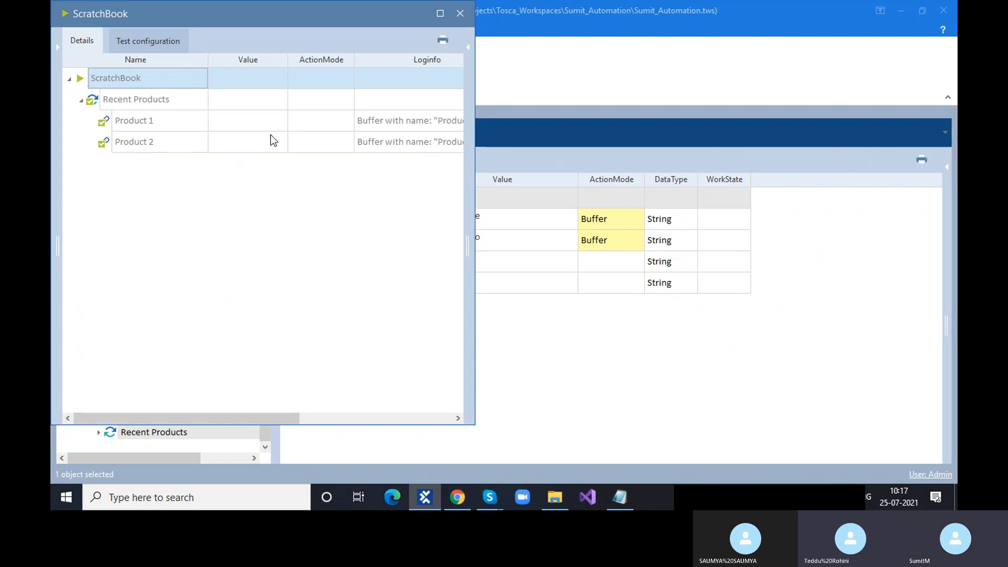
pyautogui.click(370, 120)
pyautogui.click(456, 121)
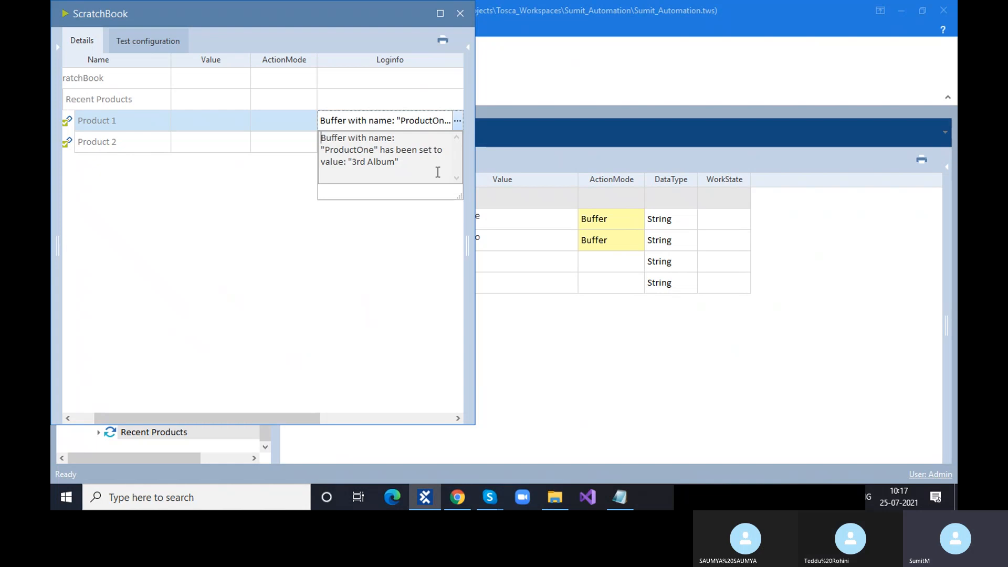
pyautogui.moveTo(399, 164); pyautogui.dragTo(367, 164)
pyautogui.click(418, 152)
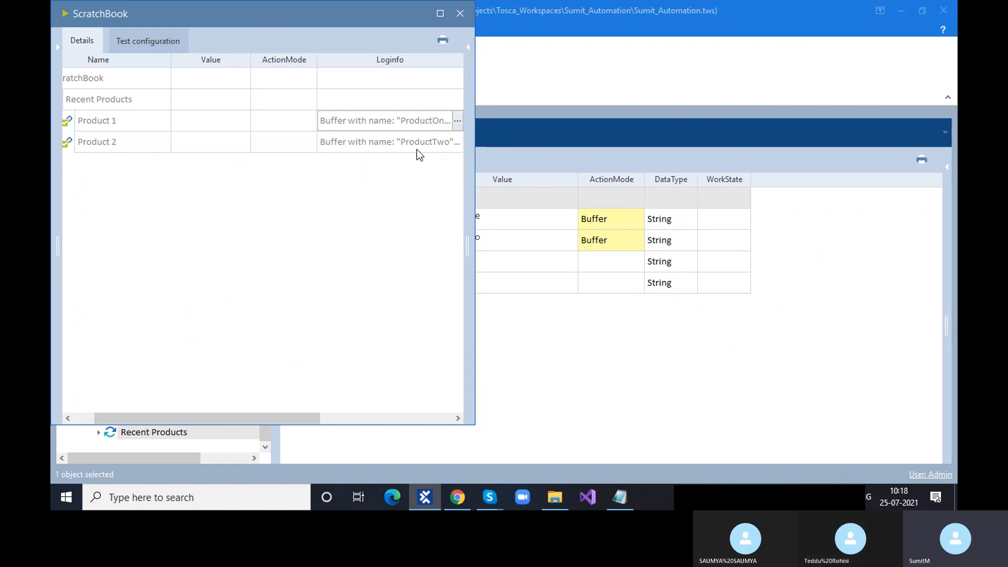
pyautogui.click(427, 142)
pyautogui.click(456, 142)
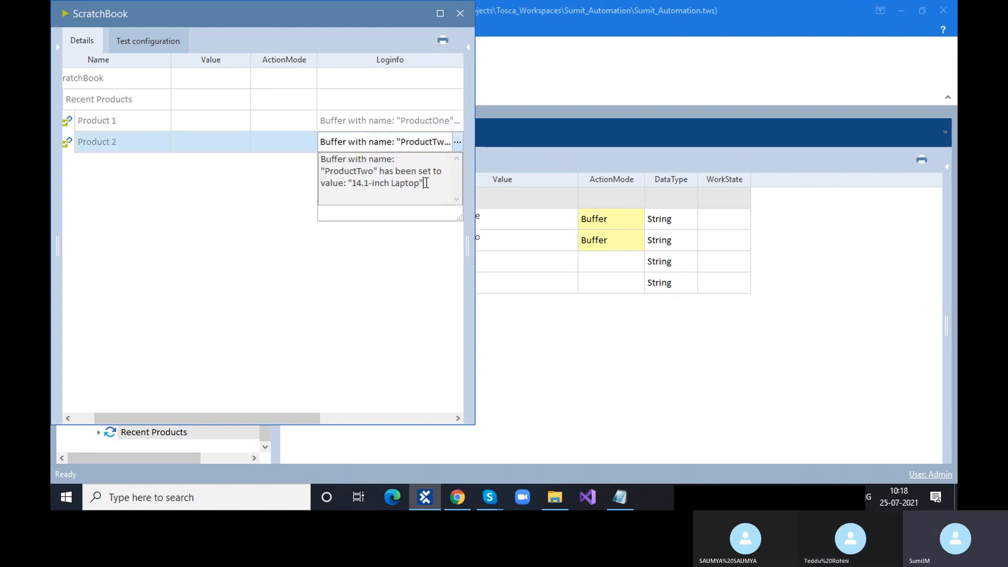
pyautogui.moveTo(426, 182); pyautogui.dragTo(347, 184)
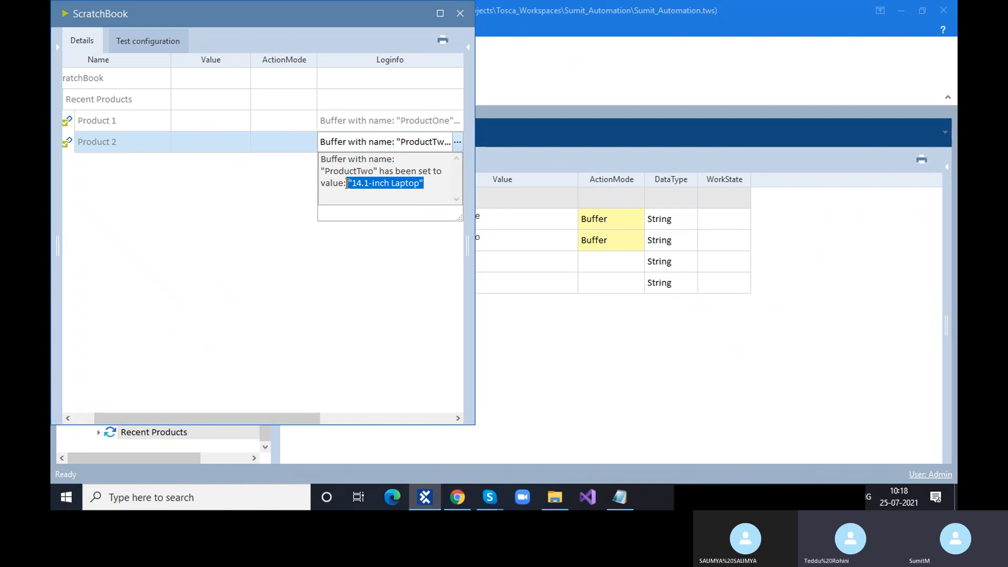
pyautogui.click(458, 13)
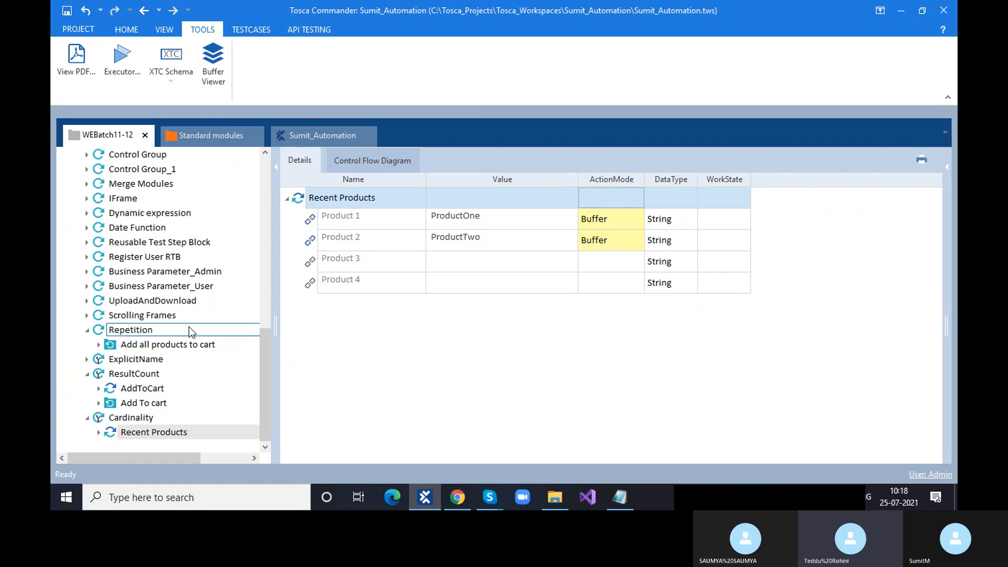
# - Review the attributes of the Home Page folder's Recent Products module and reopen the Cardinality test case's Recent Products step
pyautogui.scroll(4, 192, 330)
pyautogui.scroll(5, 192, 331)
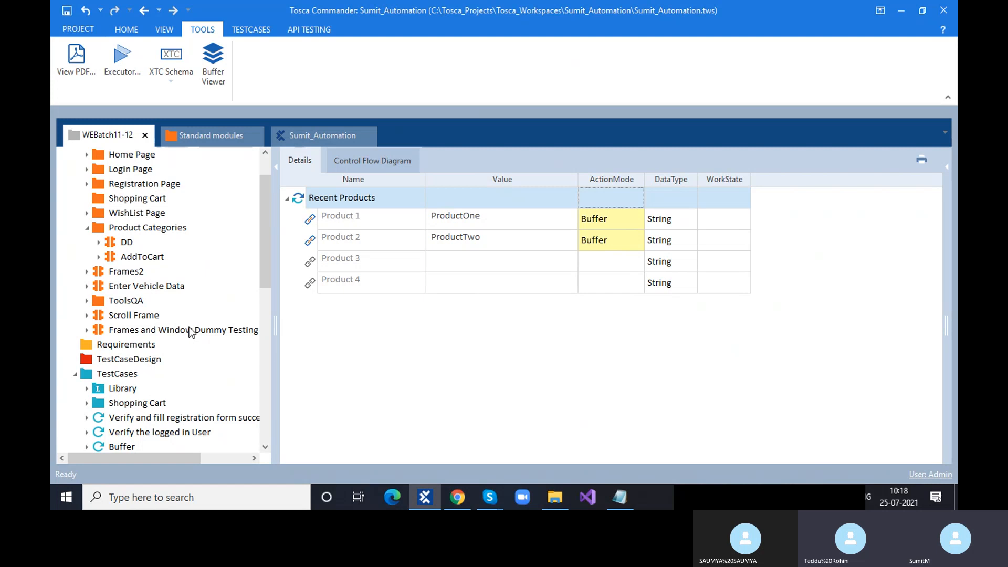
pyautogui.click(190, 331)
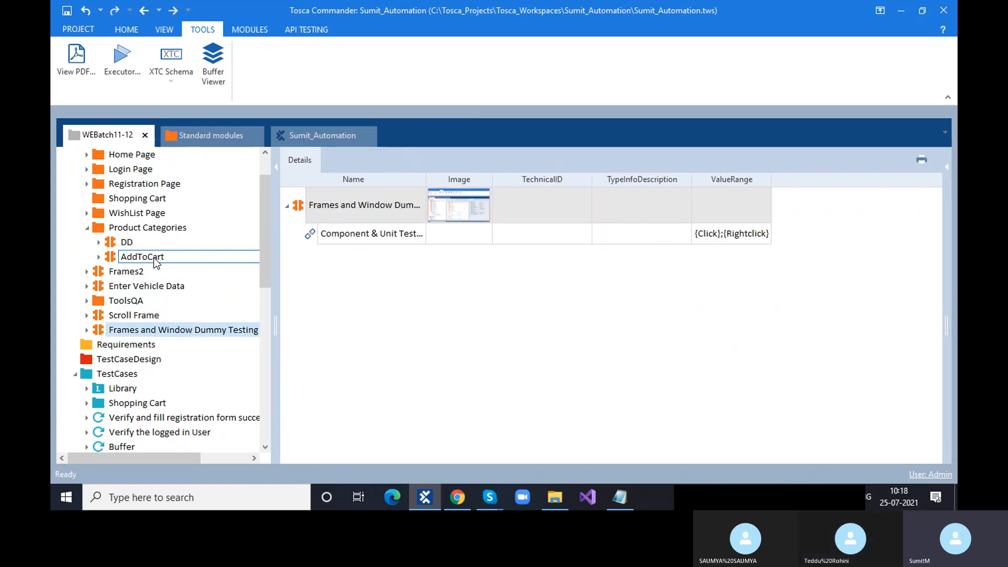
pyautogui.click(121, 157)
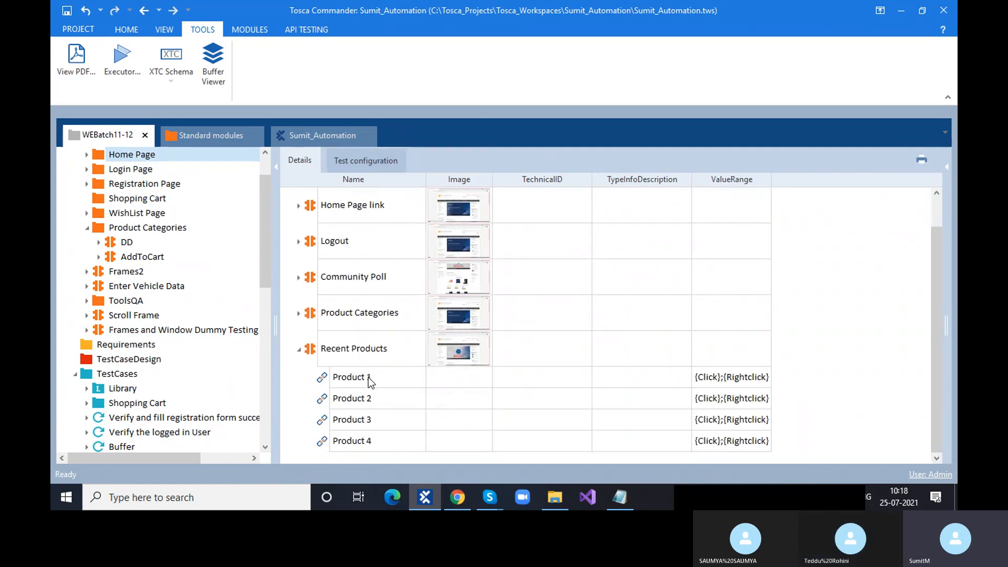
pyautogui.click(363, 378)
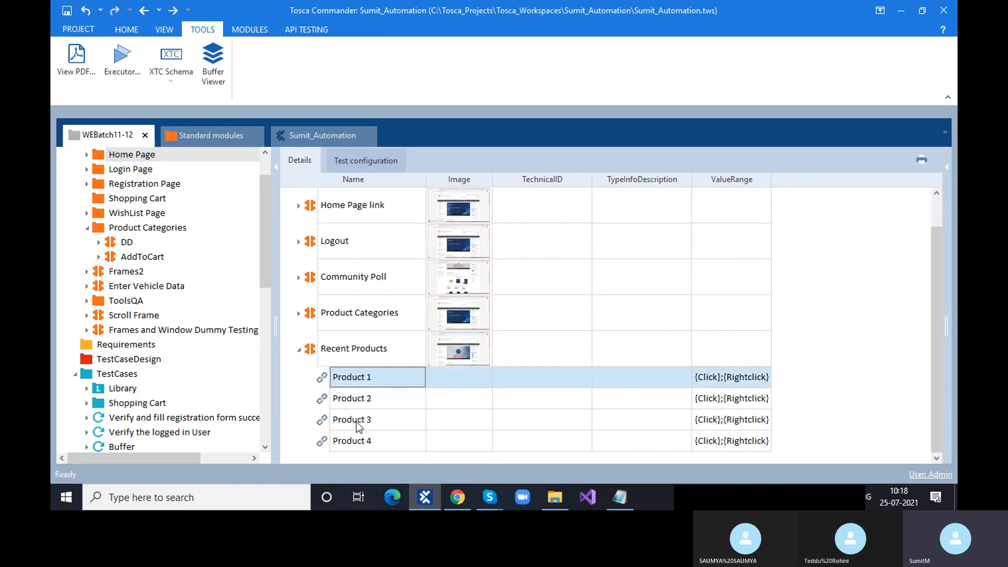
pyautogui.scroll(-7, 141, 405)
pyautogui.scroll(-2, 141, 405)
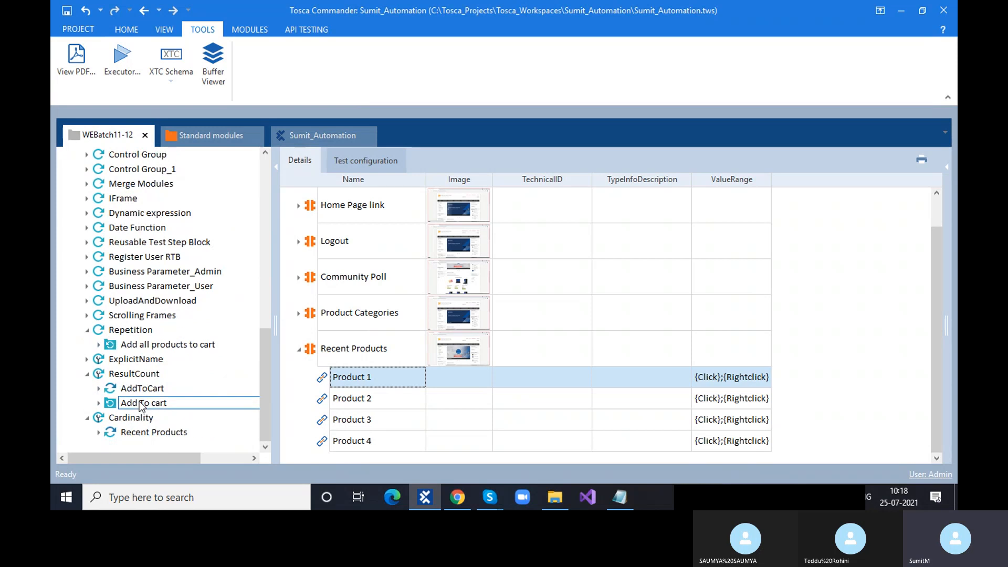
pyautogui.click(153, 433)
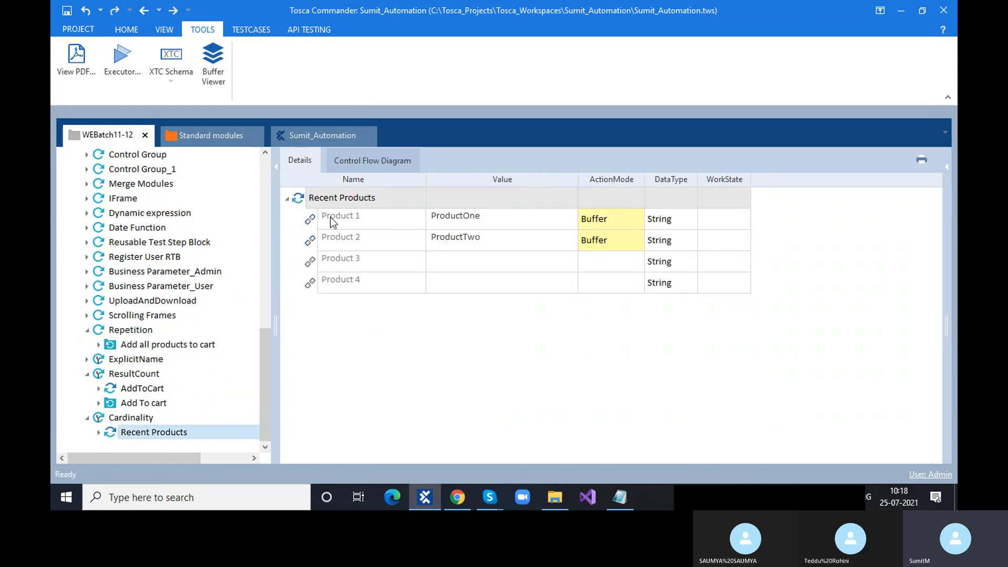
pyautogui.click(320, 242)
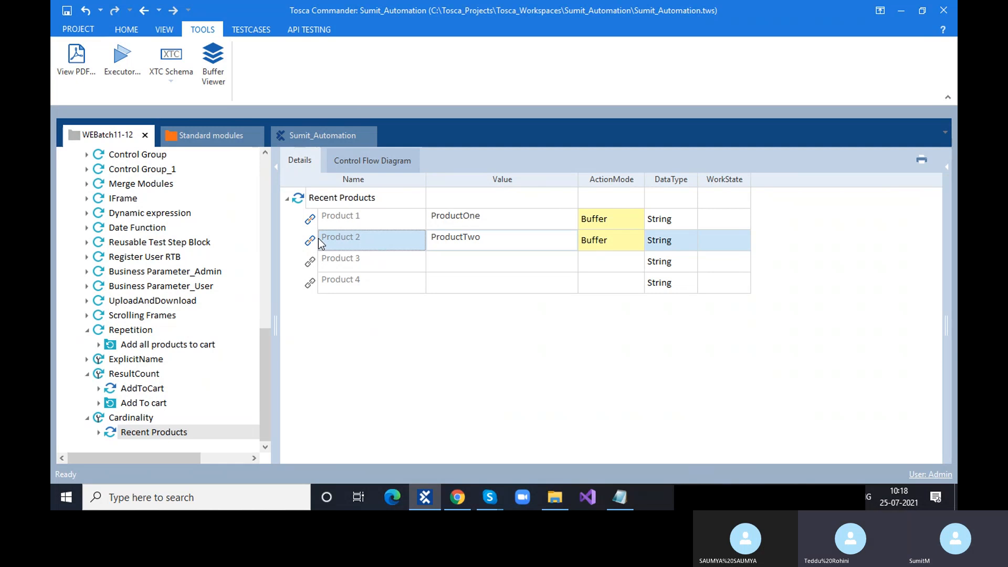
# - Open the Buffer Viewer to check the values stored in the ProductOne and ProductTwo buffers
pyautogui.click(457, 497)
pyautogui.click(425, 496)
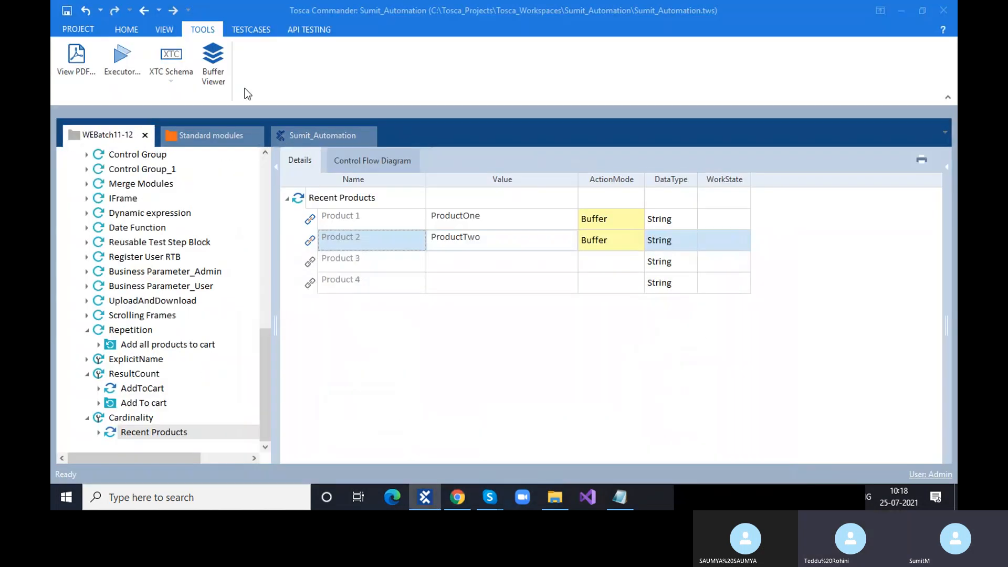
pyautogui.click(210, 63)
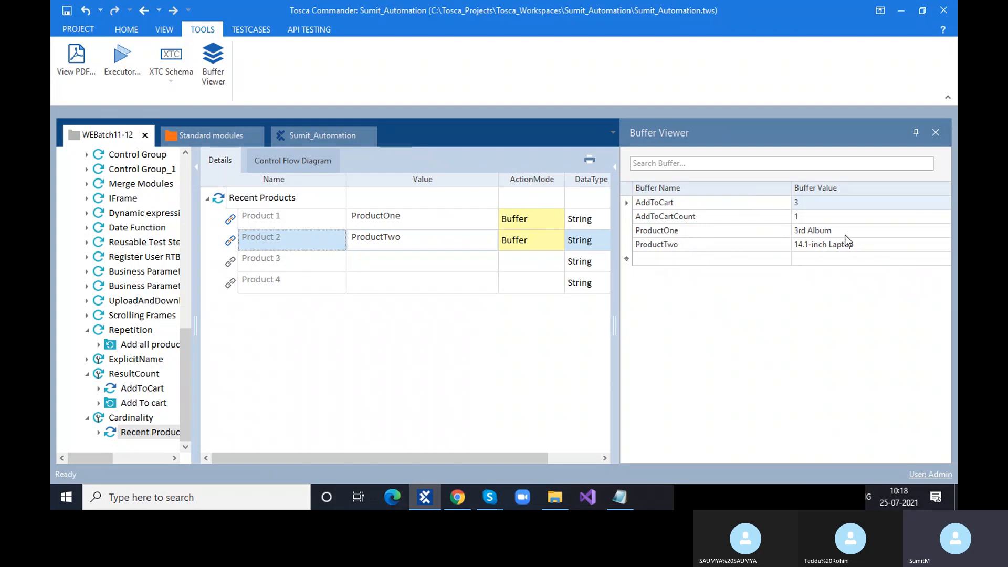
# - In the Demo Web Shop in Chrome, view the 10.00 Music 2 product under Digital Downloads and return to the home page
pyautogui.click(464, 497)
pyautogui.scroll(2, 716, 93)
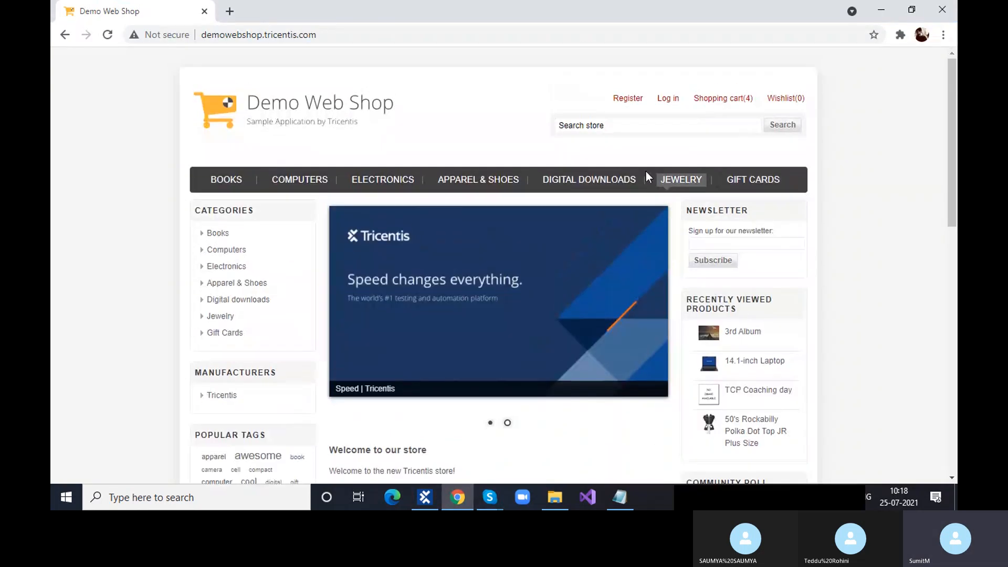
pyautogui.click(616, 178)
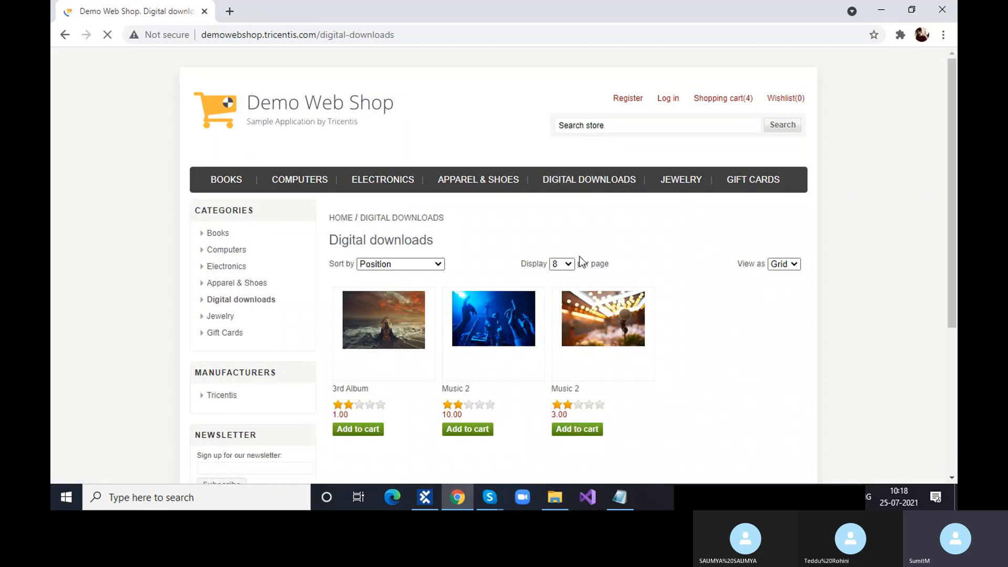
pyautogui.click(492, 323)
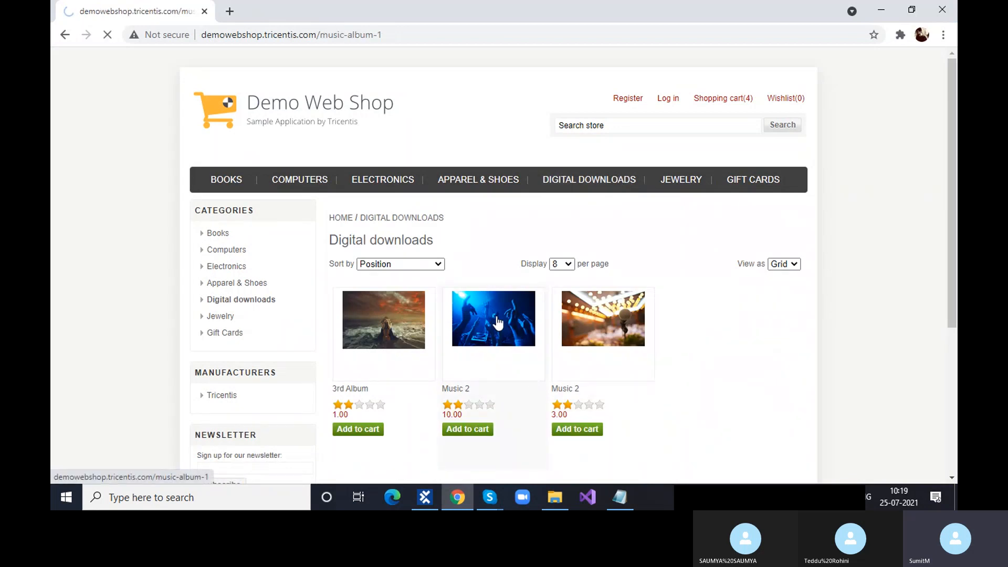
pyautogui.click(365, 114)
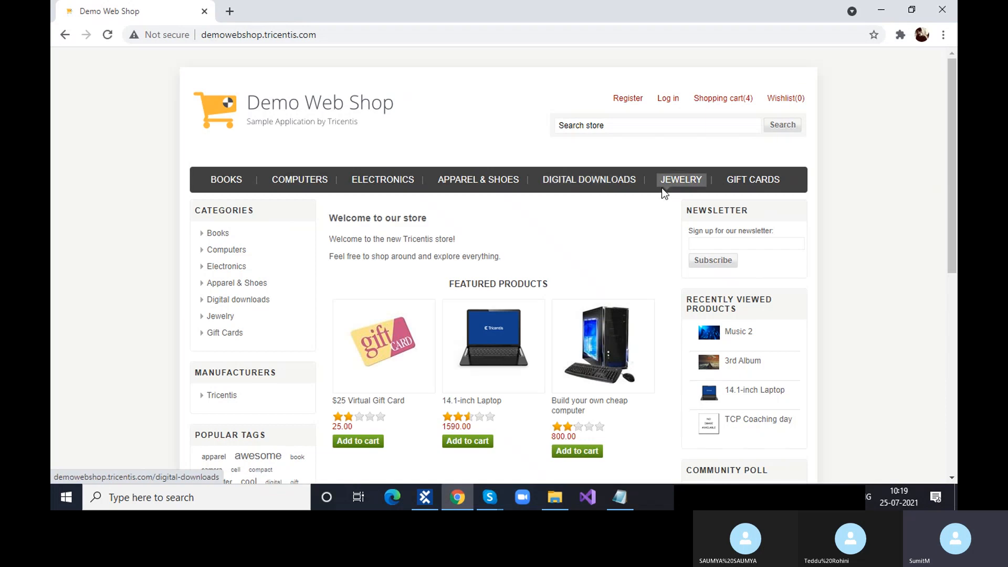
# - View the Black & White Diamond Heart product under Jewelry and return to the home page's recently viewed products
pyautogui.click(677, 179)
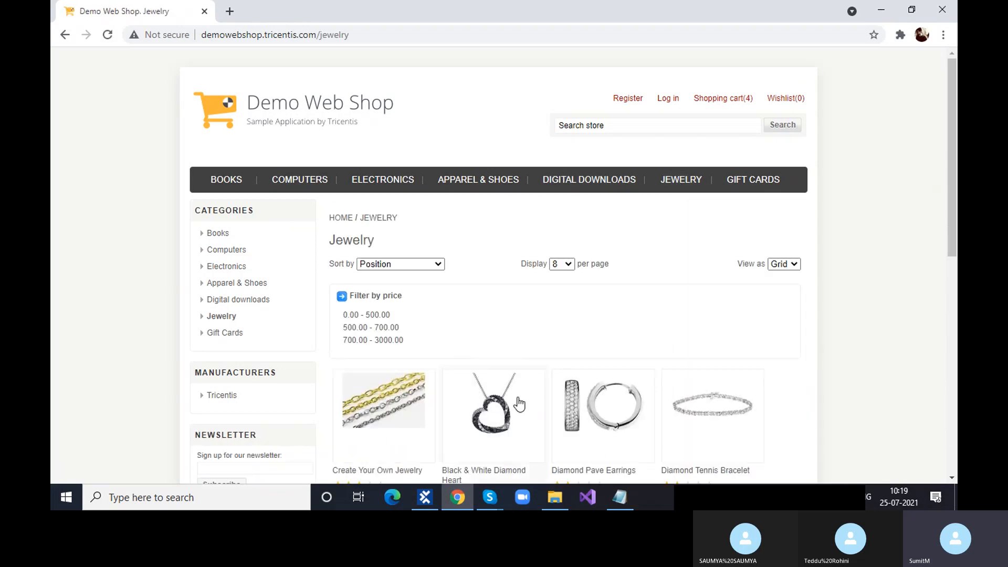
pyautogui.scroll(-2, 512, 359)
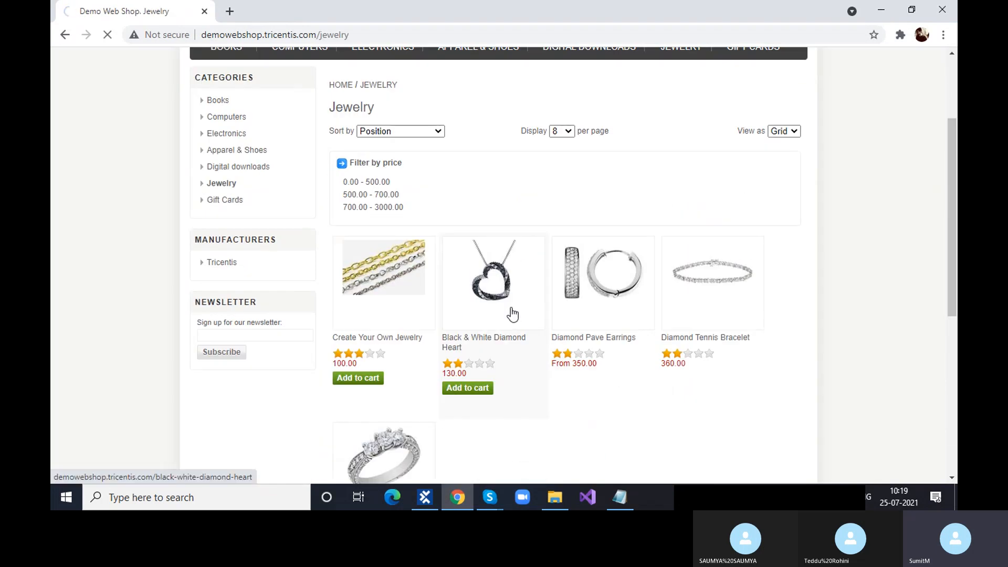
pyautogui.click(512, 314)
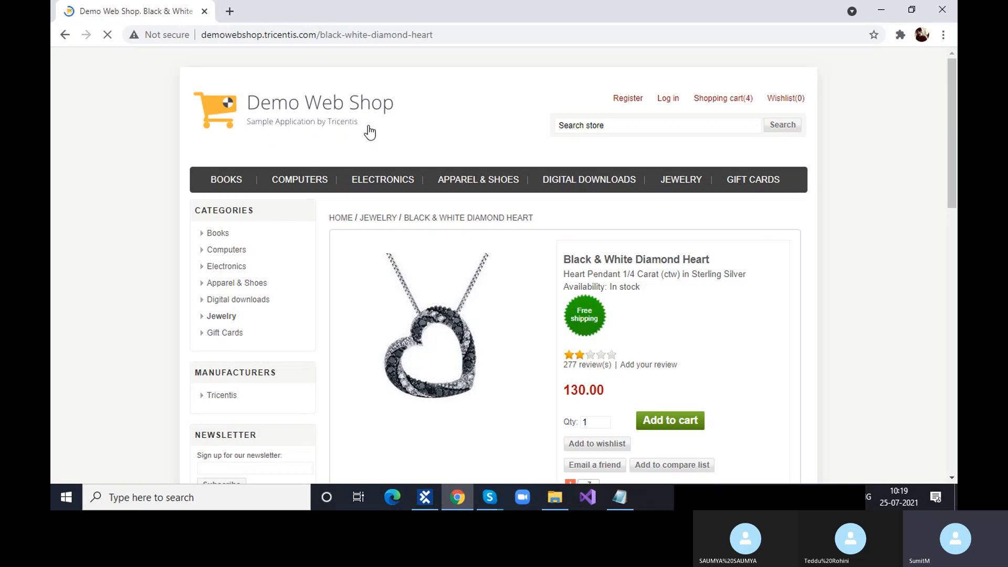
pyautogui.click(370, 132)
pyautogui.scroll(-3, 738, 156)
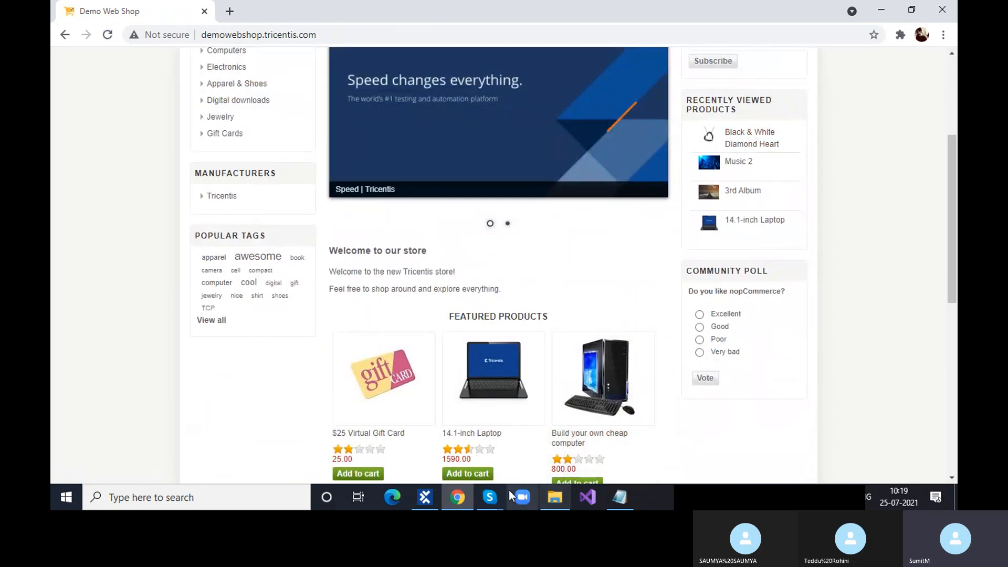
# - Switch to Tosca Commander, close the Buffer Viewer, run the Recent Products test step in the ScratchBook and close its results
pyautogui.click(425, 497)
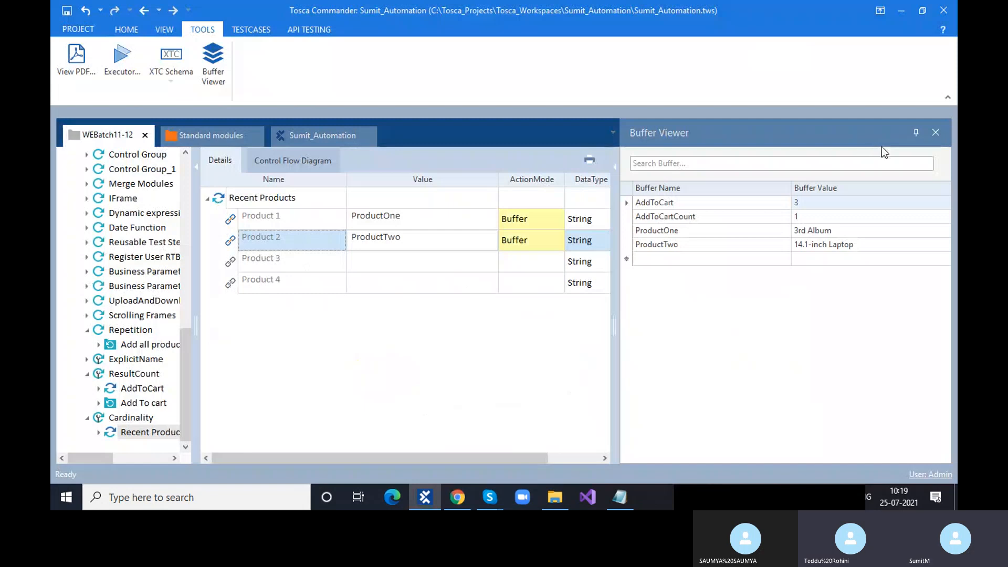
pyautogui.click(936, 133)
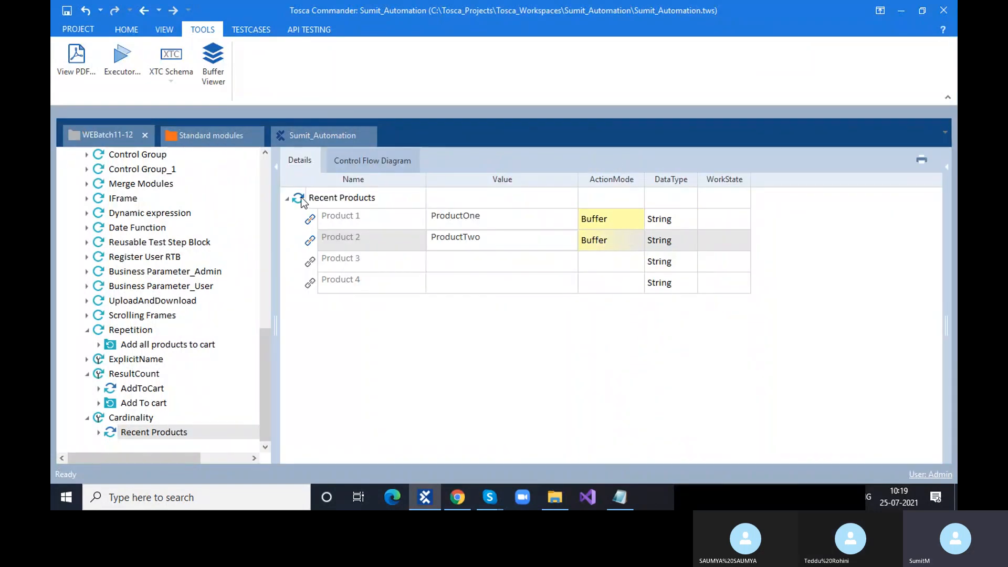
pyautogui.click(301, 202)
pyautogui.press('F6')
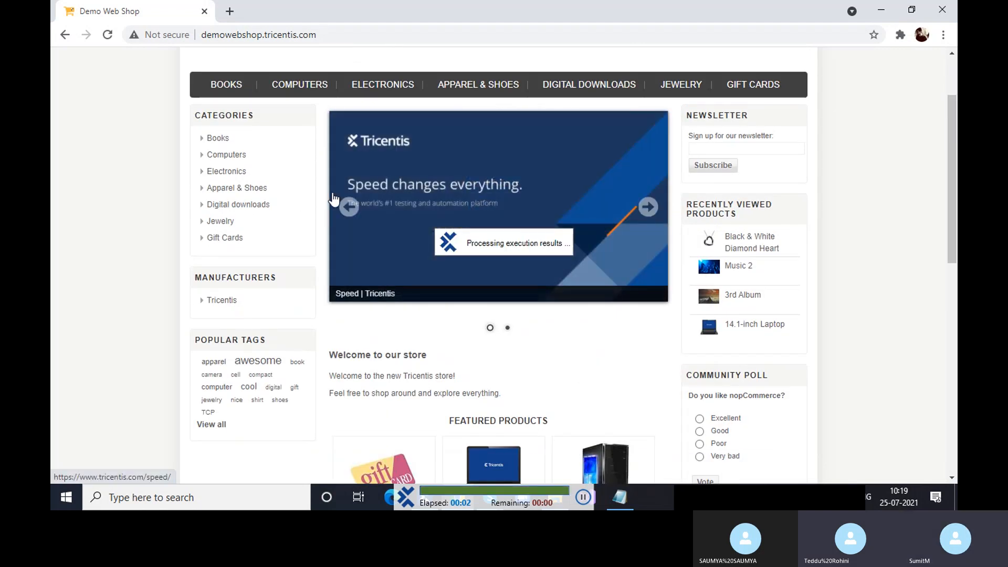
pyautogui.click(428, 496)
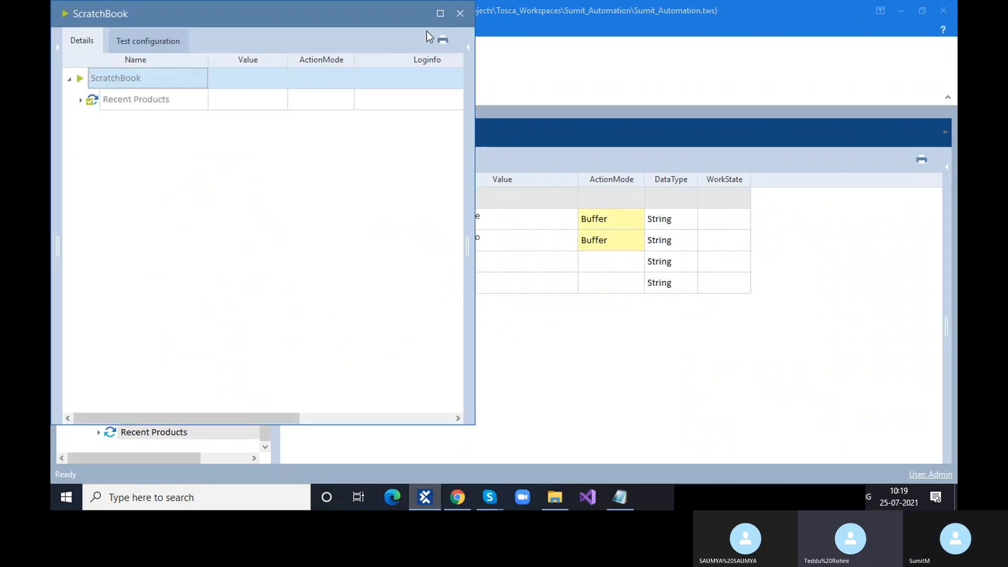
pyautogui.click(461, 12)
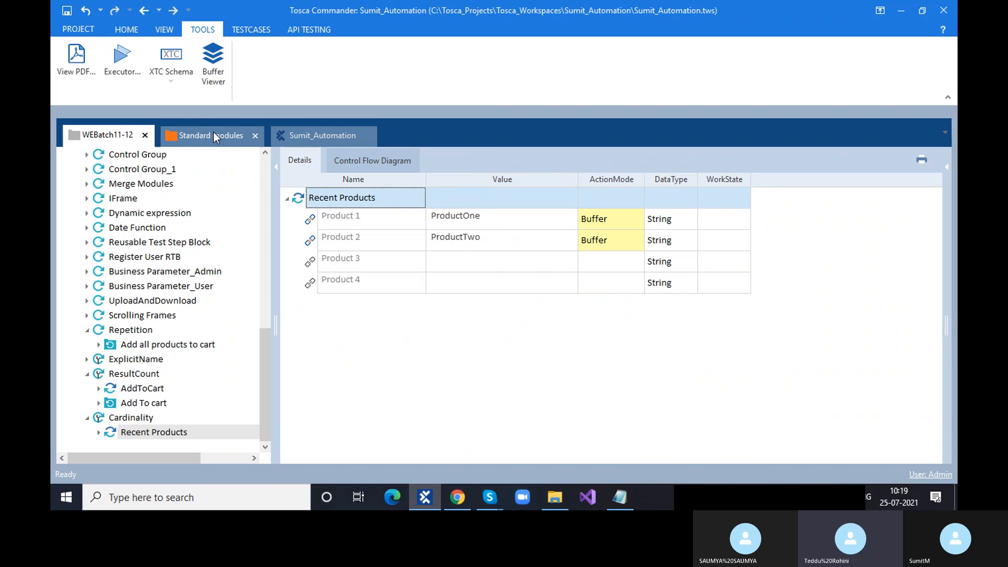
# - Check the values stored in the ProductOne and ProductTwo buffers in the Buffer Viewer and close it
pyautogui.click(213, 69)
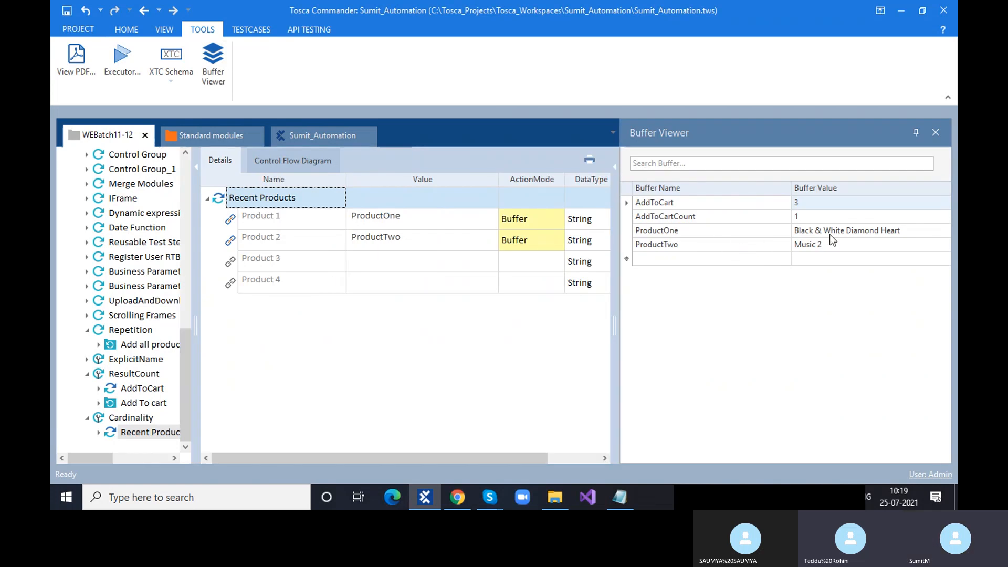
pyautogui.click(936, 133)
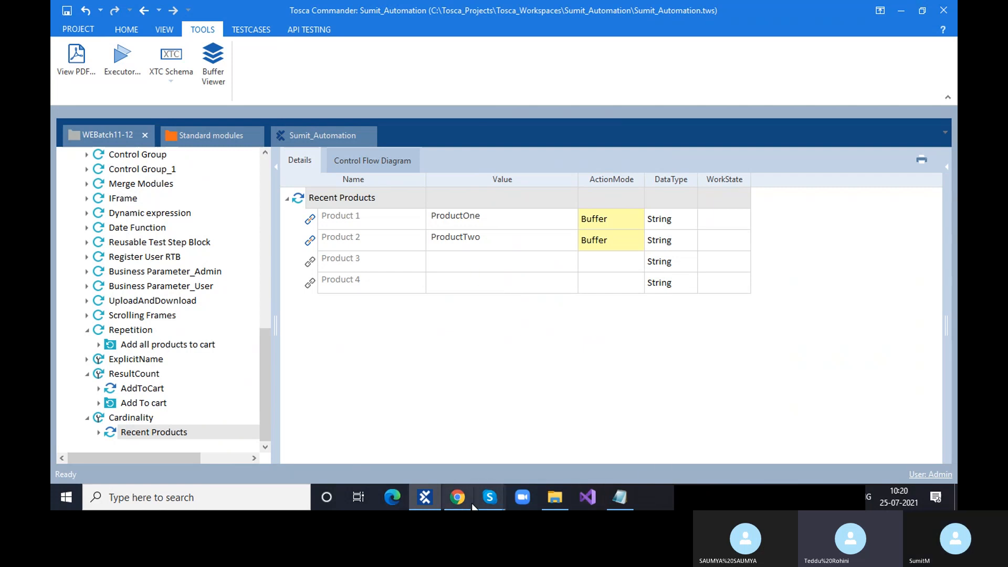
pyautogui.moveTo(469, 505)
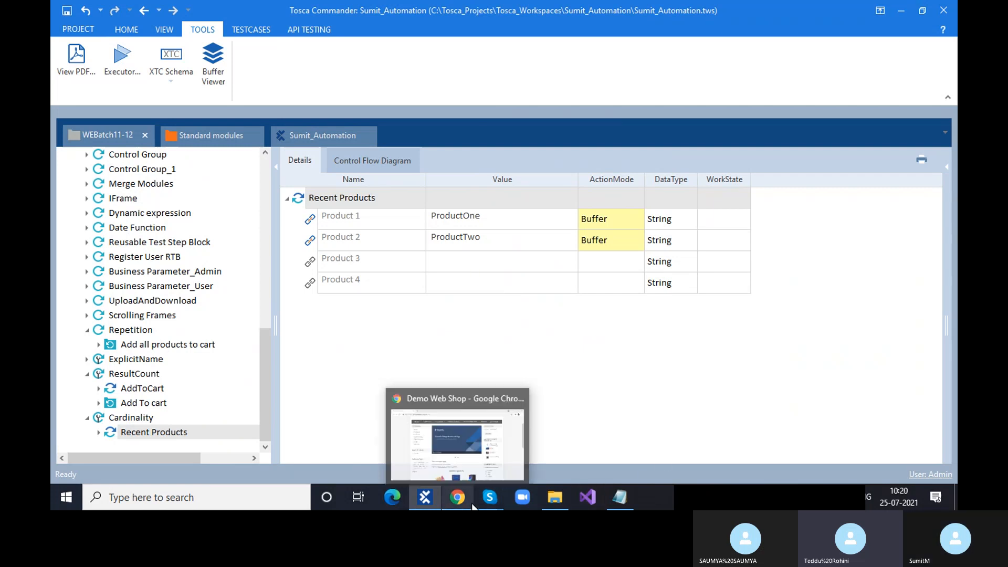
# - Delete the Product 1 and Product 2 buffer entries from the Cardinality test case's Recent Products step
pyautogui.click(312, 223)
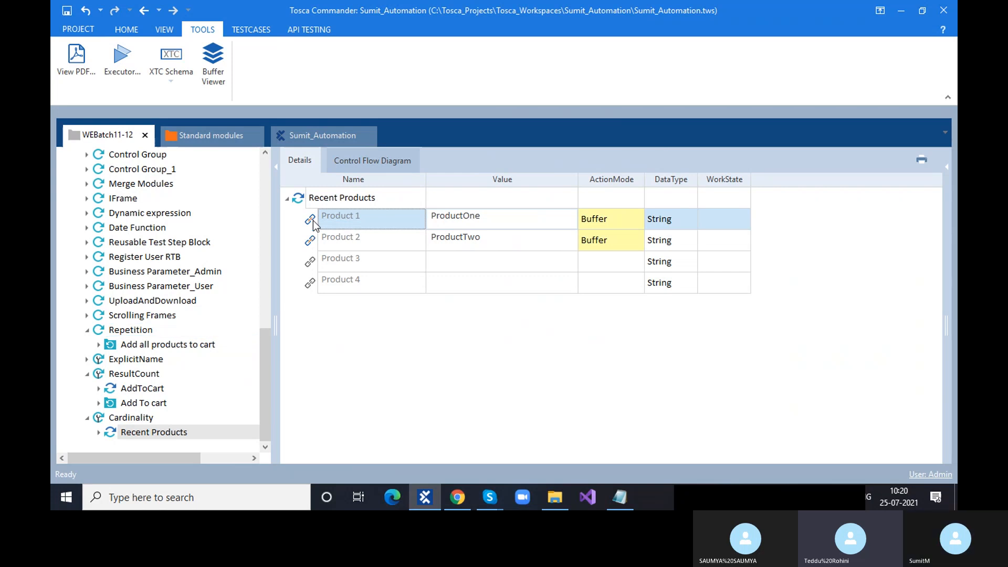
pyautogui.keyDown('shift'); pyautogui.click(314, 242); pyautogui.keyUp('shift')
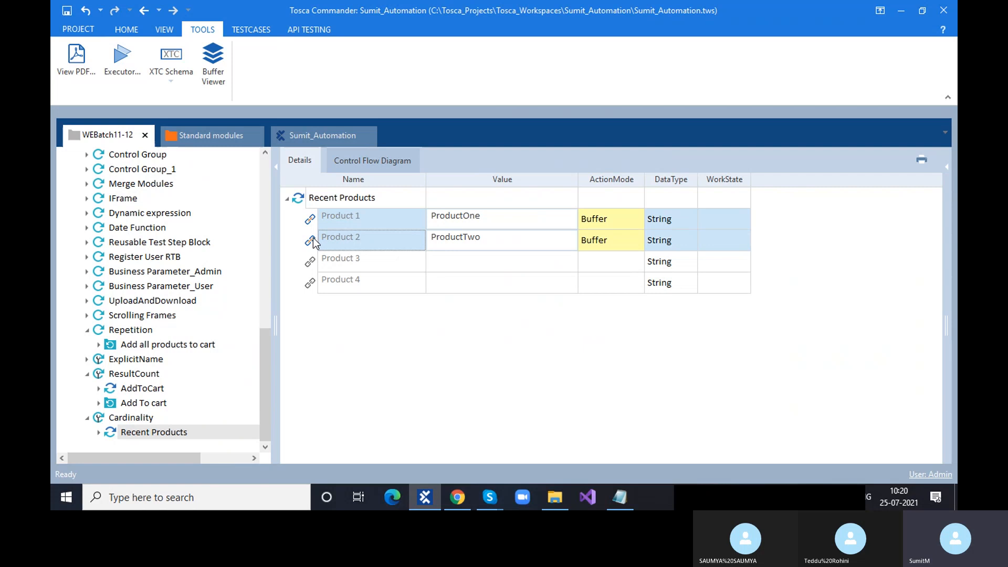
pyautogui.press('Delete')
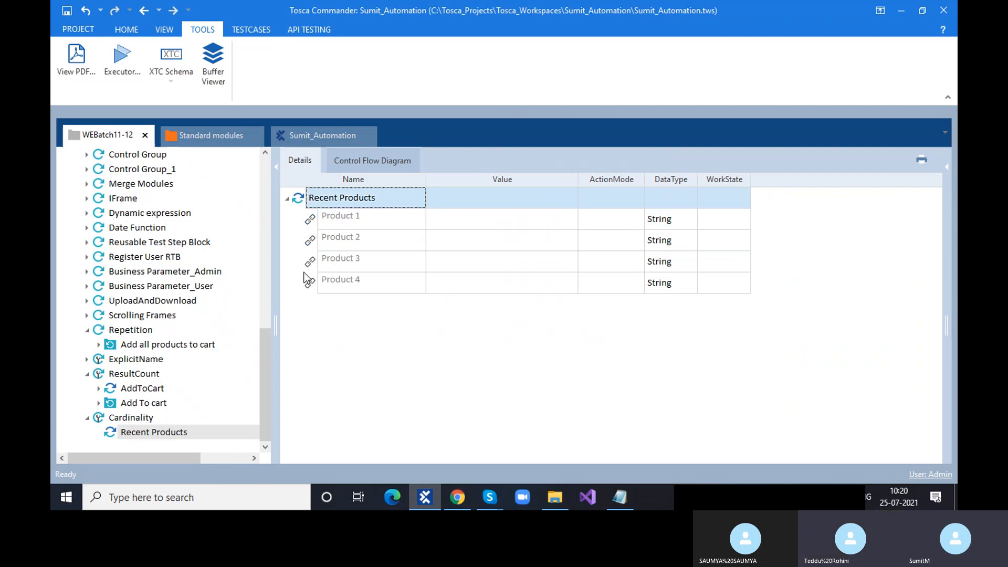
# - Examine the ConstraintIndex property of the product attributes in the Home Page folder's Recent Products module
pyautogui.scroll(8, 236, 365)
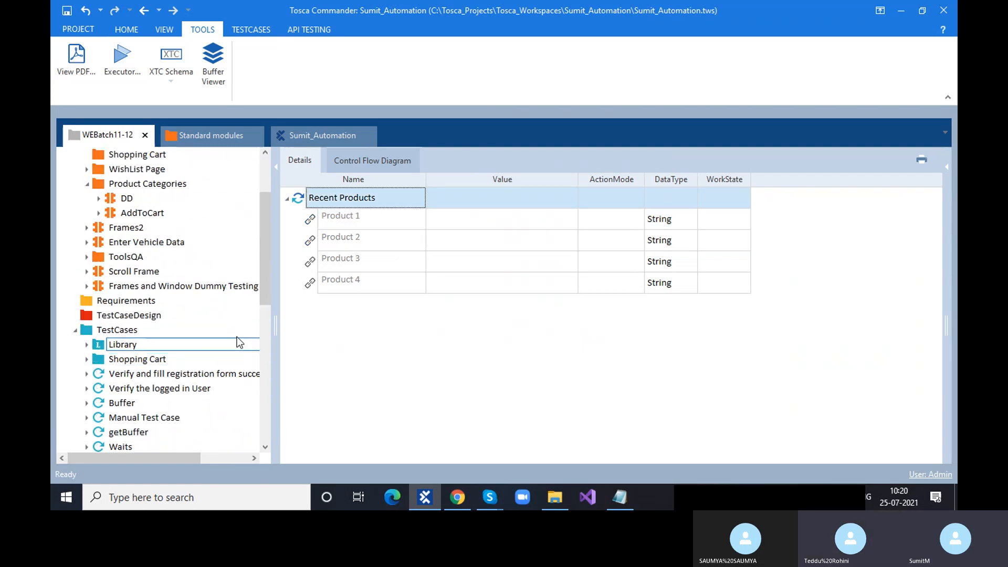
pyautogui.scroll(2, 215, 315)
pyautogui.click(141, 215)
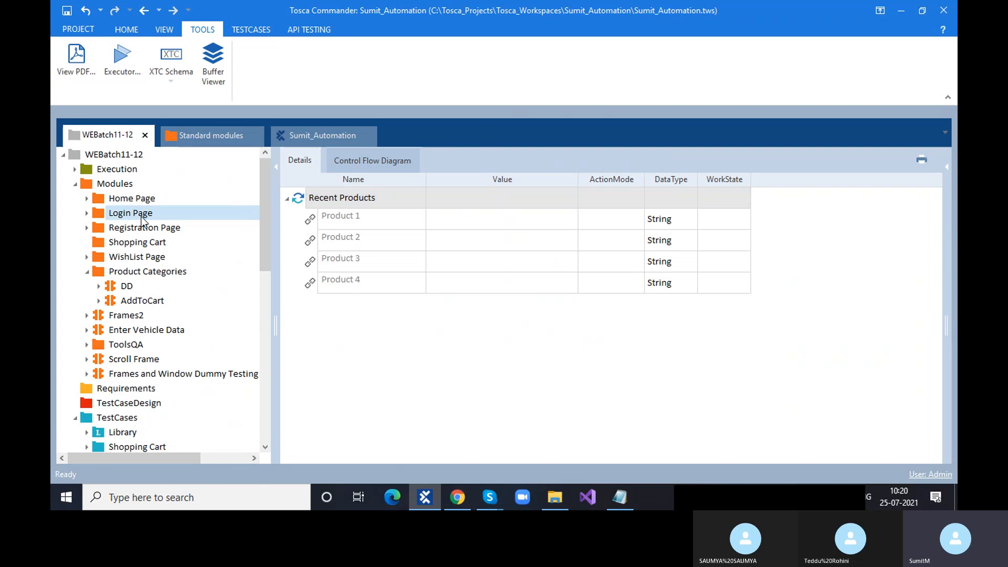
pyautogui.click(137, 199)
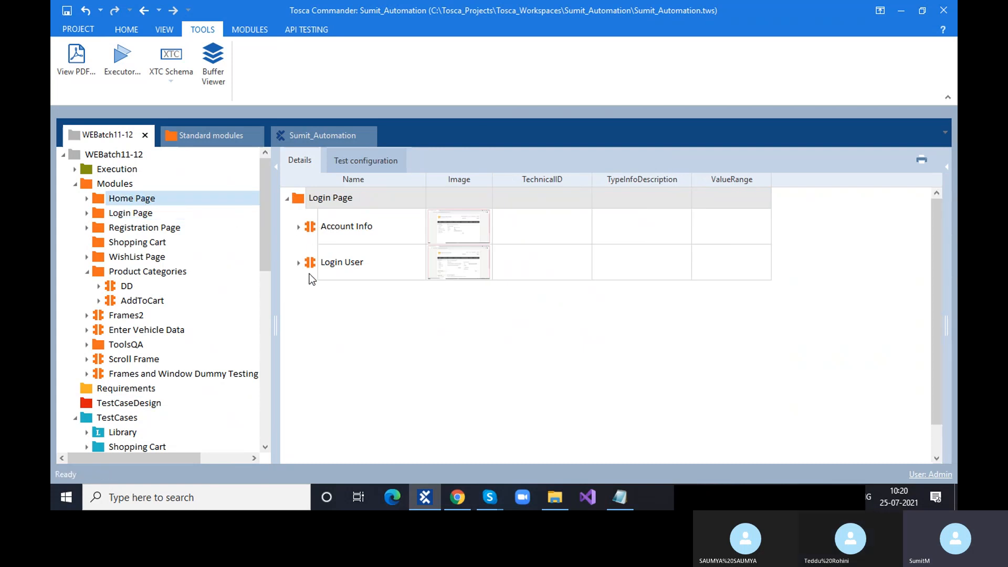
pyautogui.scroll(-1, 335, 354)
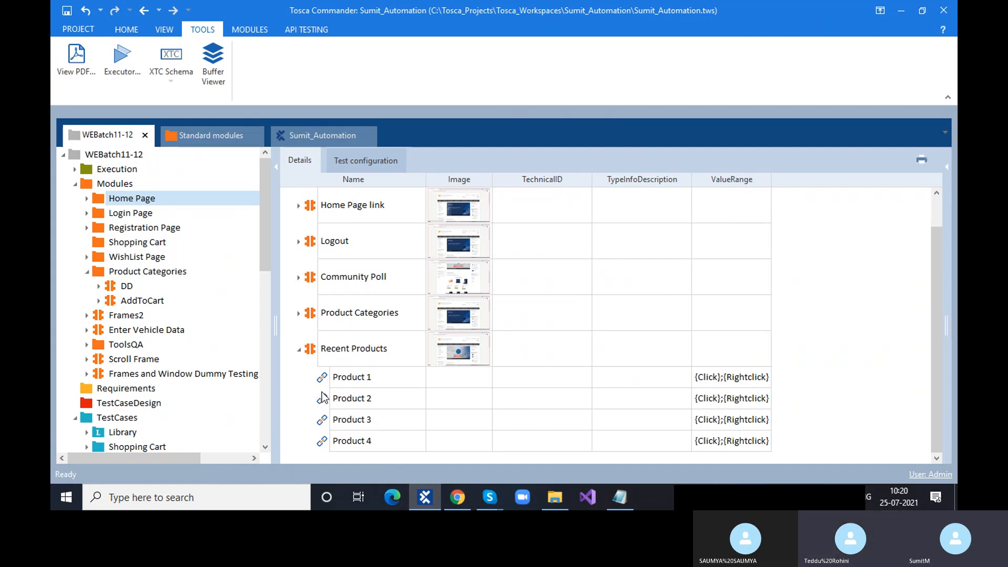
pyautogui.click(355, 378)
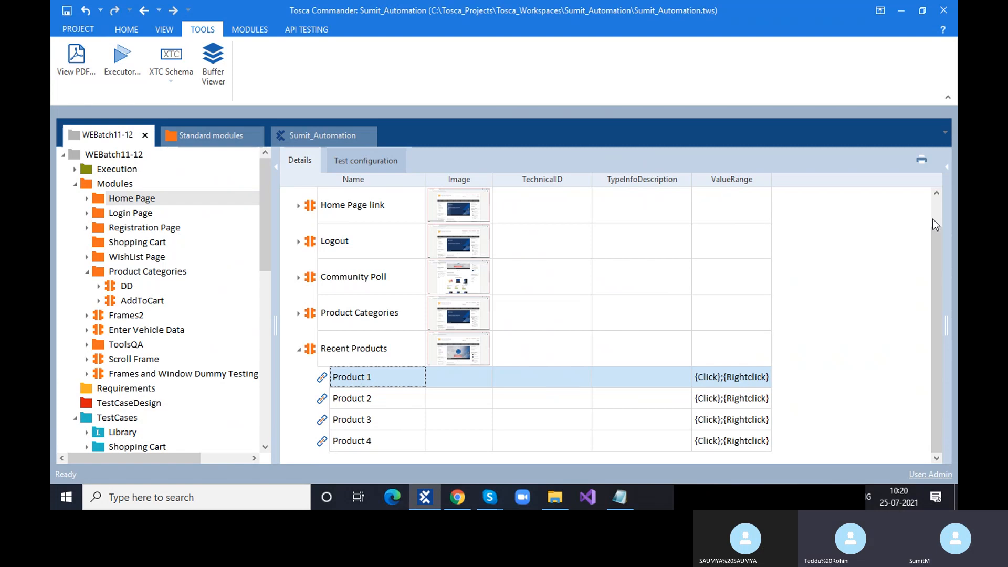
pyautogui.click(947, 168)
pyautogui.scroll(-2, 822, 362)
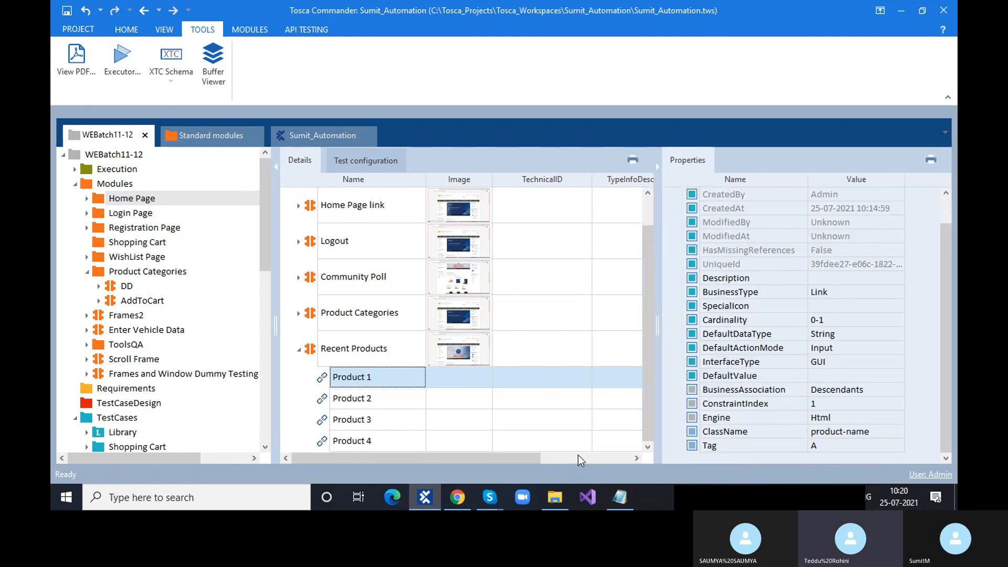
pyautogui.click(699, 405)
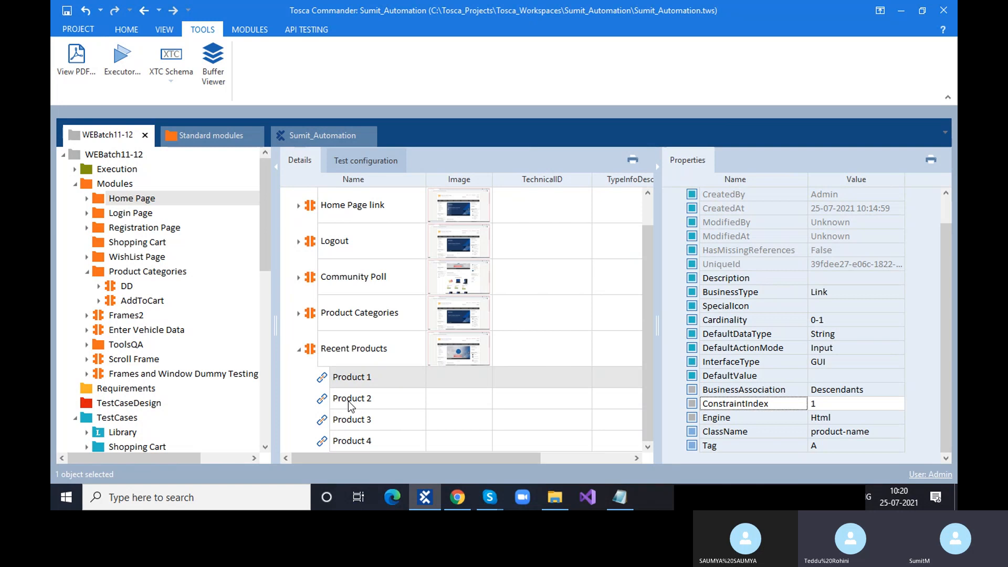
pyautogui.click(327, 402)
pyautogui.click(325, 421)
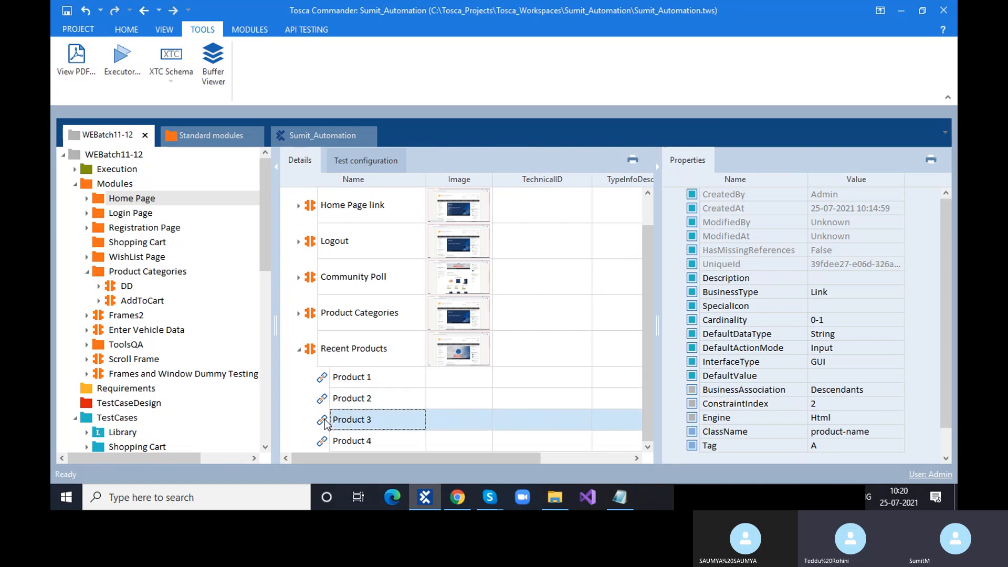
pyautogui.click(324, 441)
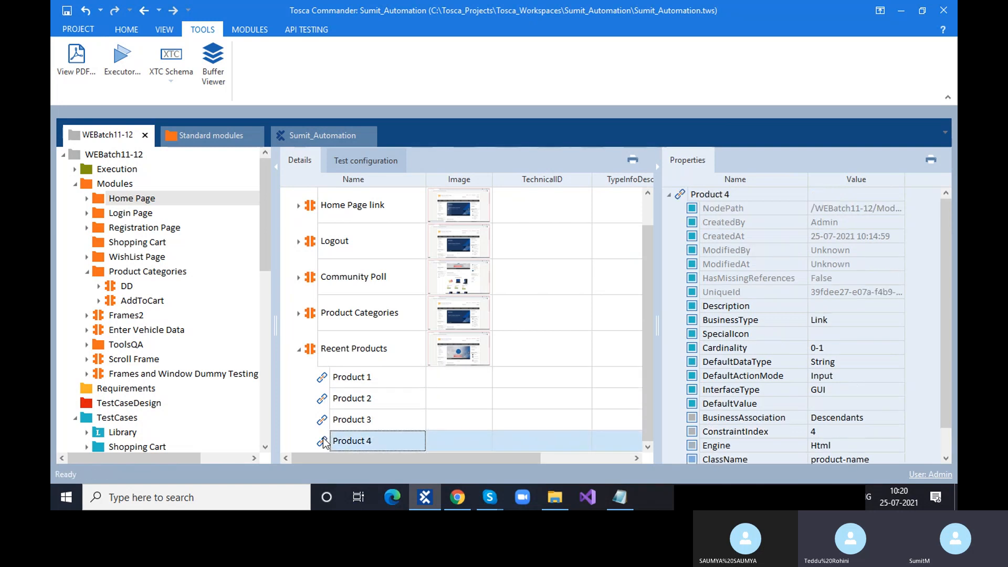
# - Delete the Product 2, Product 3 and Product 4 attributes from the Recent Products module
pyautogui.click(325, 404)
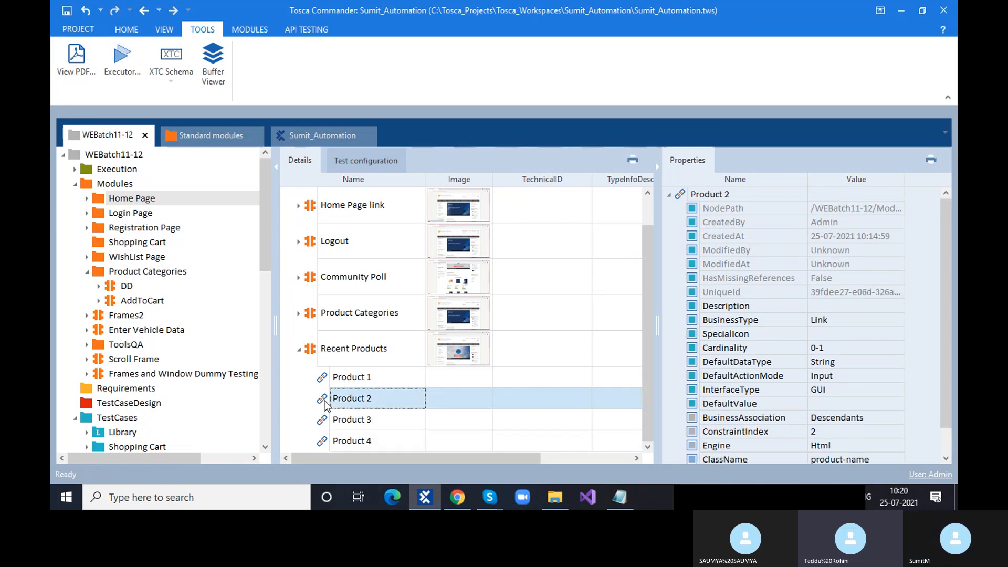
pyautogui.keyDown('shift'); pyautogui.click(323, 441); pyautogui.keyUp('shift')
pyautogui.press('Delete')
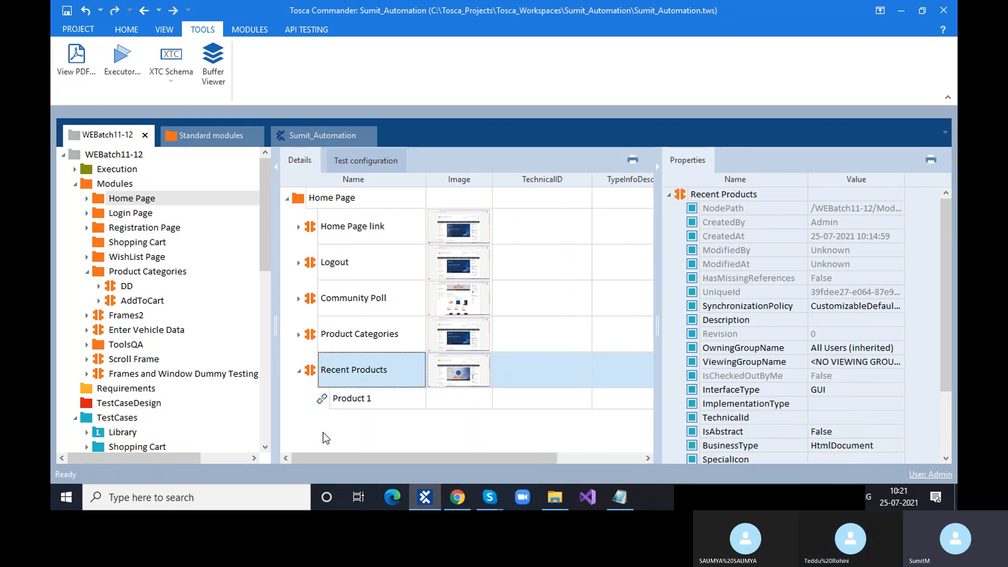
# - Remove the ConstraintIndex parameter from the Product 1 attribute's properties
pyautogui.click(357, 399)
pyautogui.scroll(-1, 693, 426)
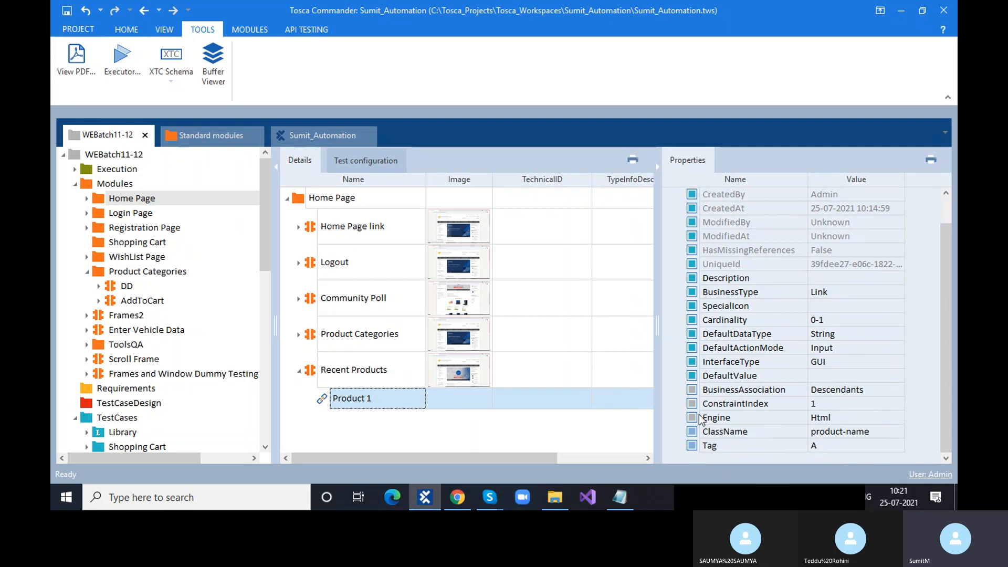
pyautogui.click(691, 402)
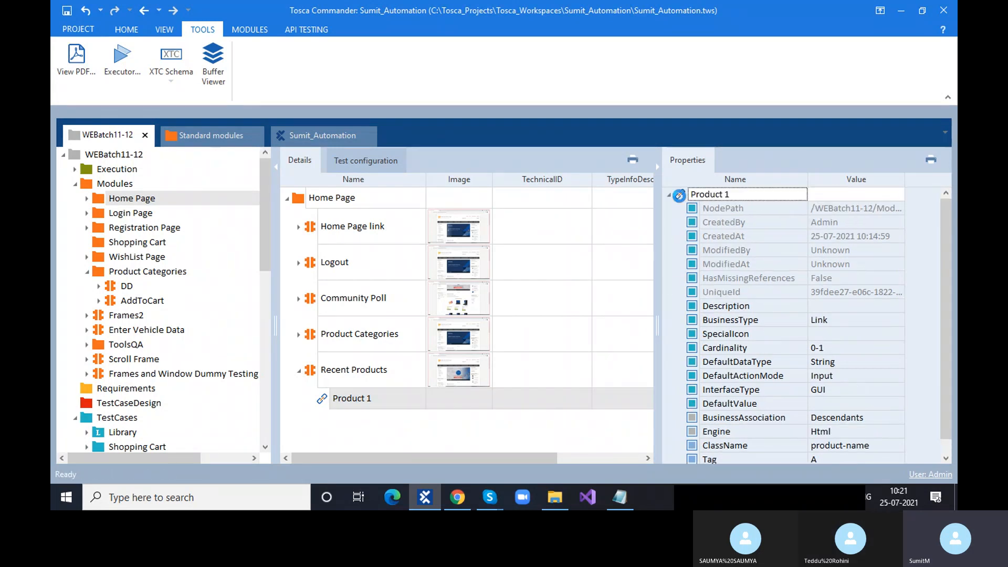
# - Add a configuration parameter named ExplicitName to the Product 1 attribute and set its value to True
pyautogui.rightClick(677, 194)
pyautogui.click(727, 191)
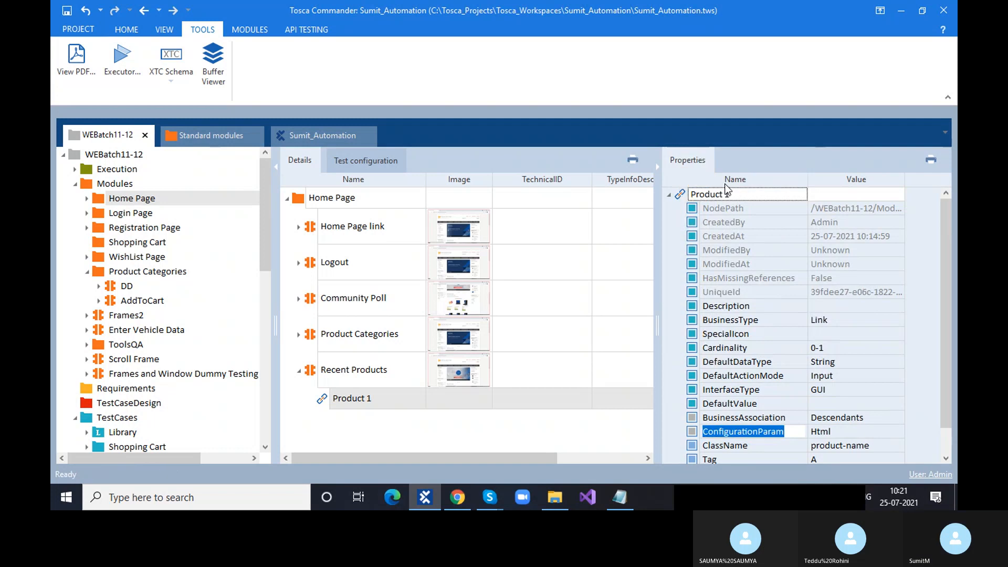
pyautogui.write('ExplicitName')
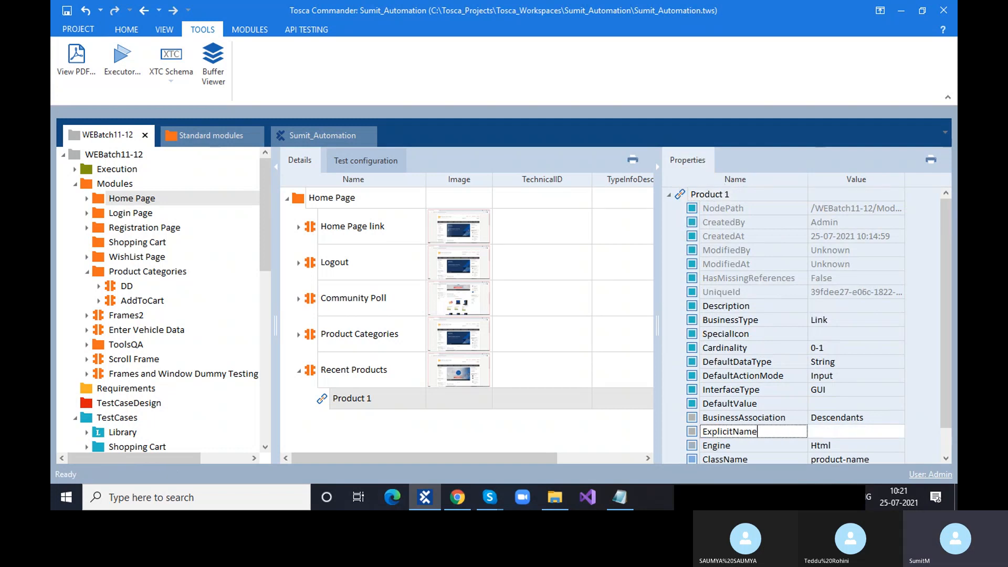
pyautogui.click(828, 437)
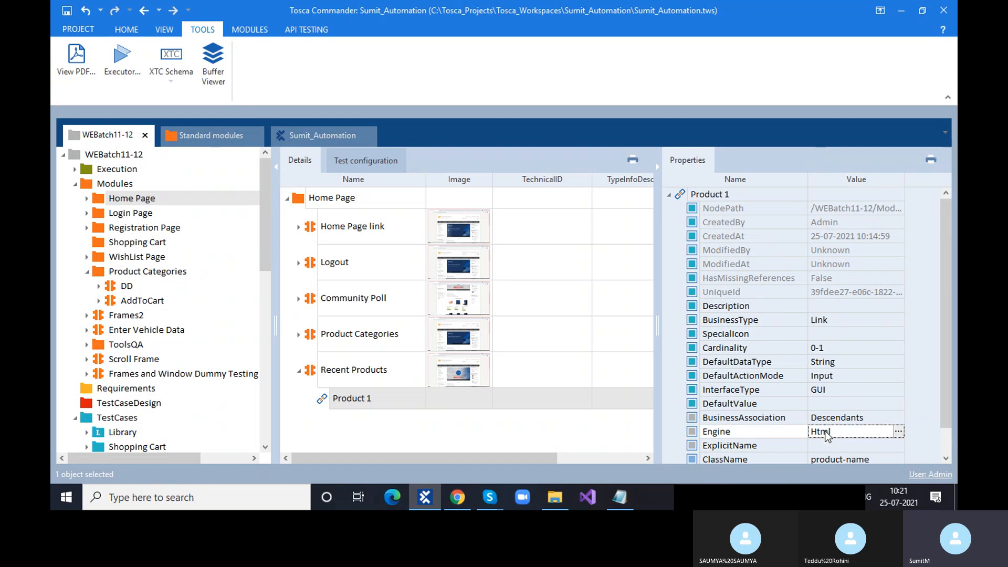
pyautogui.click(827, 445)
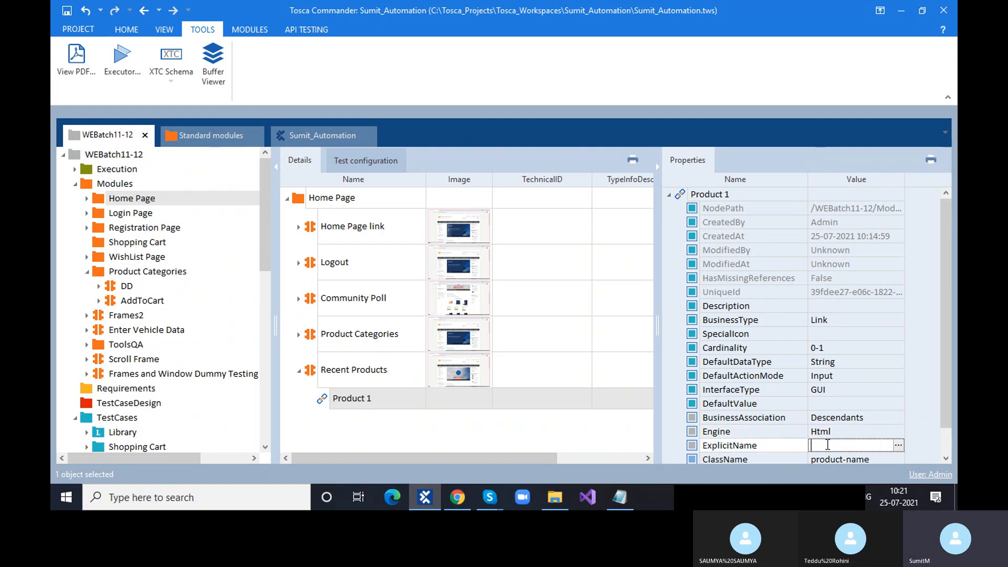
pyautogui.write('True')
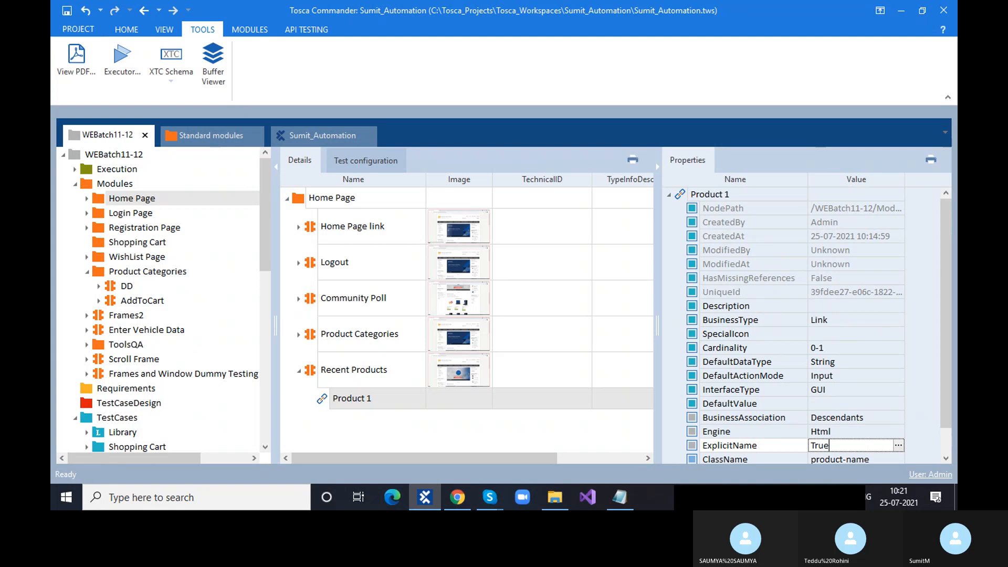
pyautogui.click(355, 398)
# - Rename the Recent Products module's Product 1 attribute as Product
pyautogui.click(173, 403)
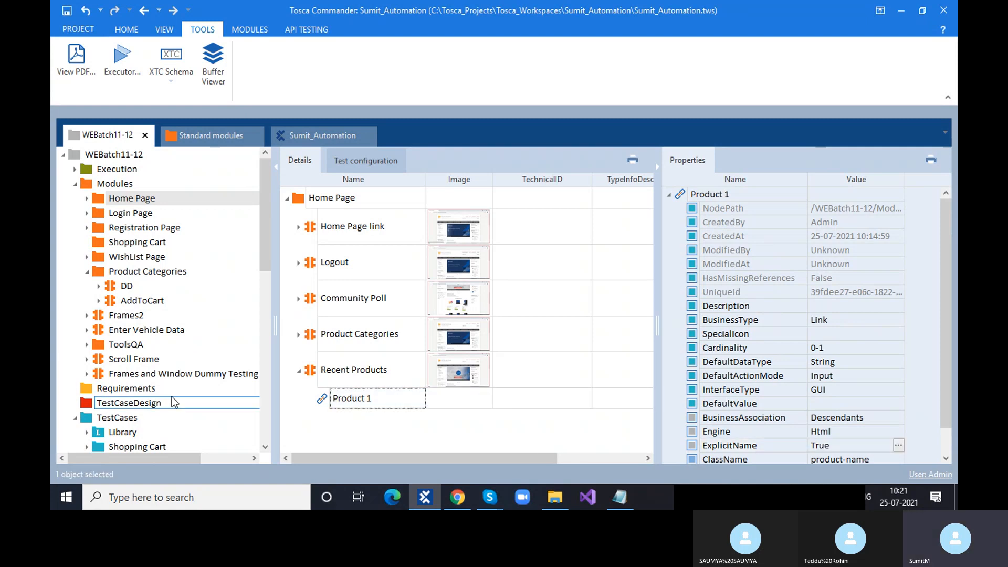
pyautogui.scroll(-2, 173, 403)
pyautogui.doubleClick(381, 399)
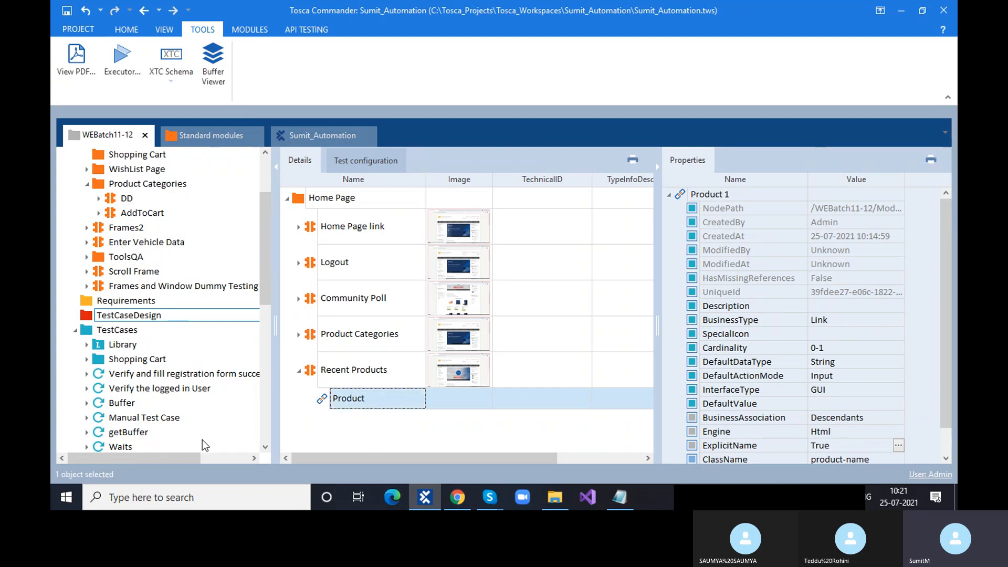
# - Rename the Product attribute in the Cardinality test case's Recent Products step as #1
pyautogui.scroll(-8, 204, 441)
pyautogui.click(173, 439)
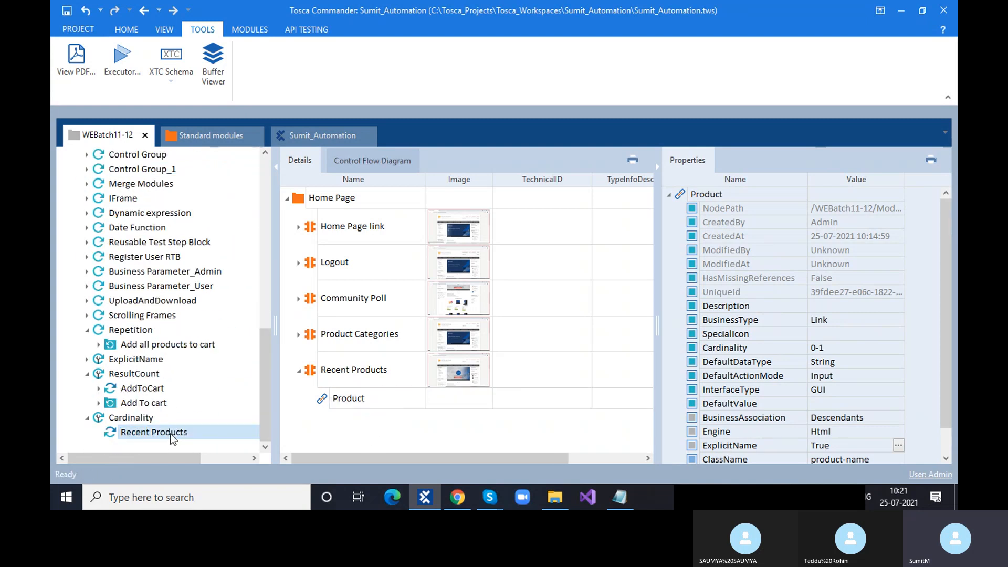
pyautogui.click(658, 157)
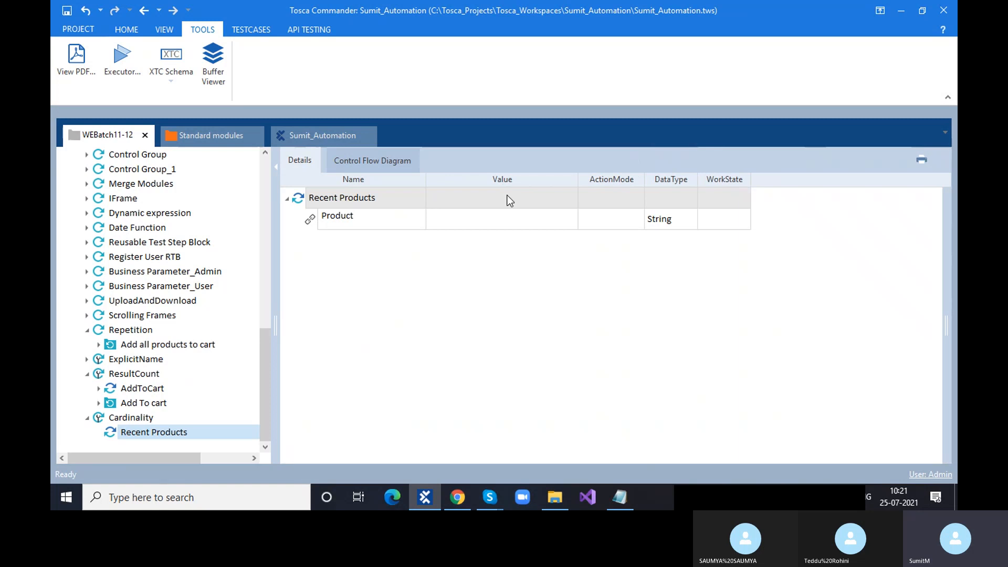
pyautogui.click(391, 220)
pyautogui.click(388, 216)
pyautogui.click(389, 215)
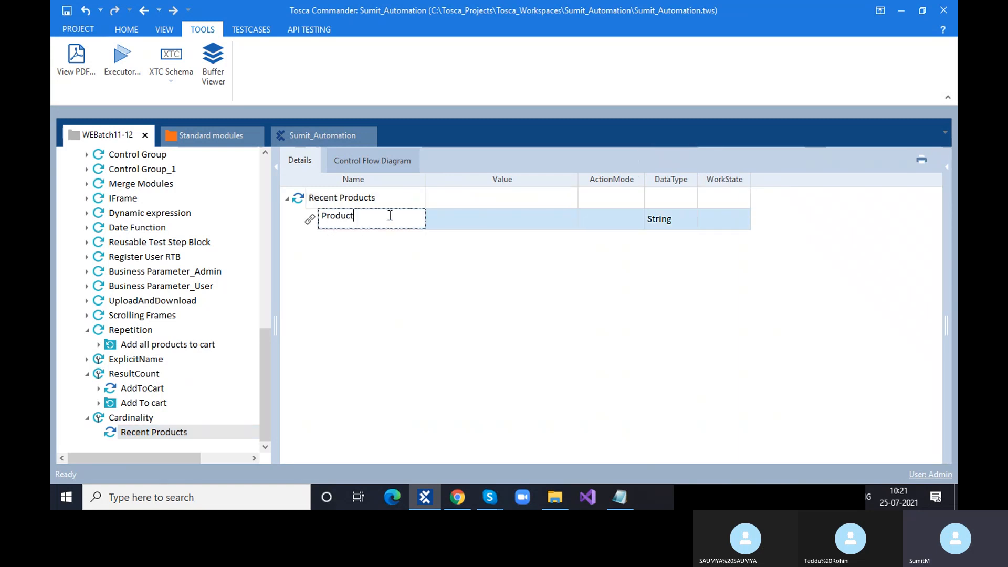
pyautogui.moveTo(388, 216); pyautogui.dragTo(319, 217)
pyautogui.write('1')
pyautogui.write('#')
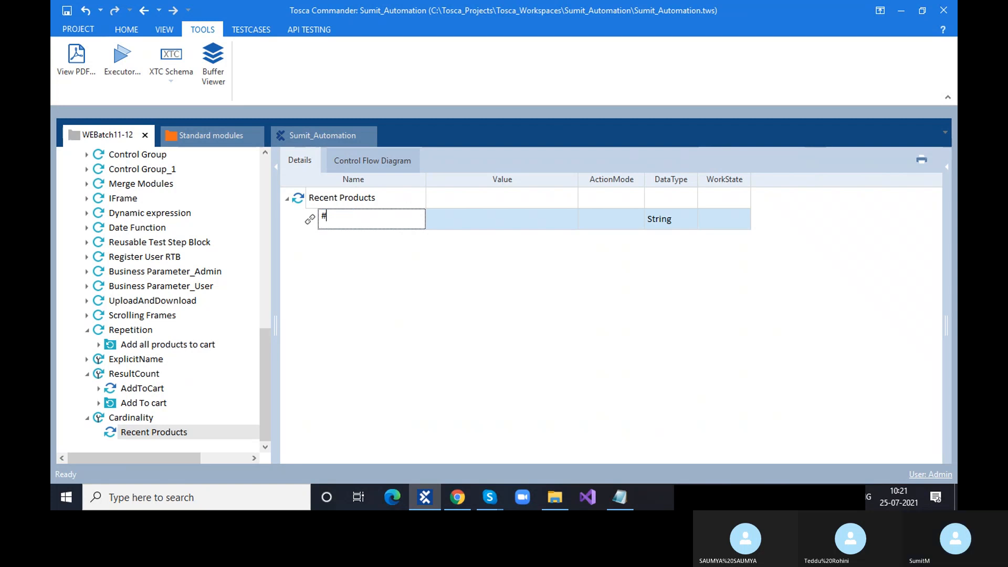
# - Set the #1 attribute's value to Buffer1 and its ActionMode to Buffer
pyautogui.click(484, 221)
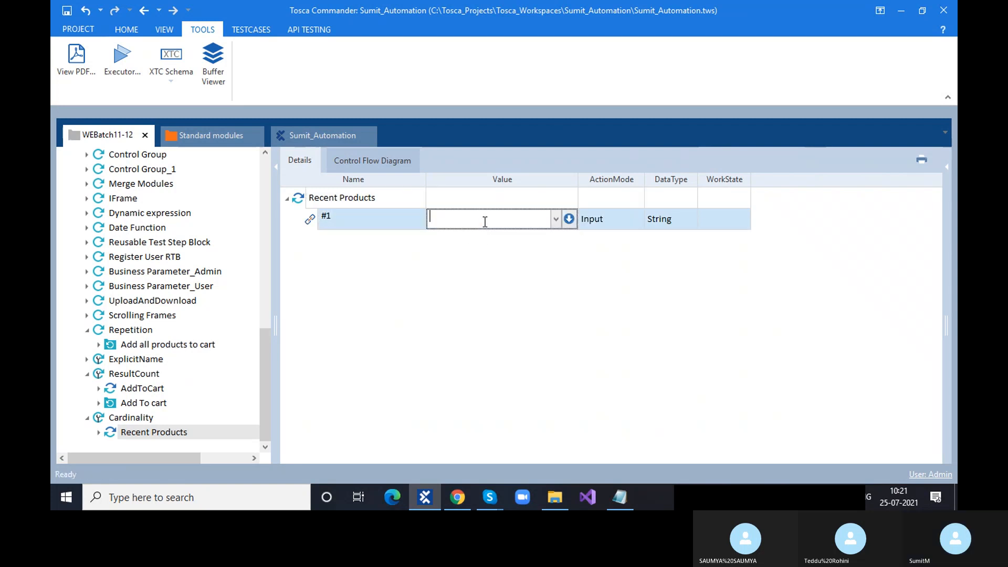
pyautogui.write('Buffer1')
pyautogui.click(626, 219)
pyautogui.write('Verify')
pyautogui.click(638, 219)
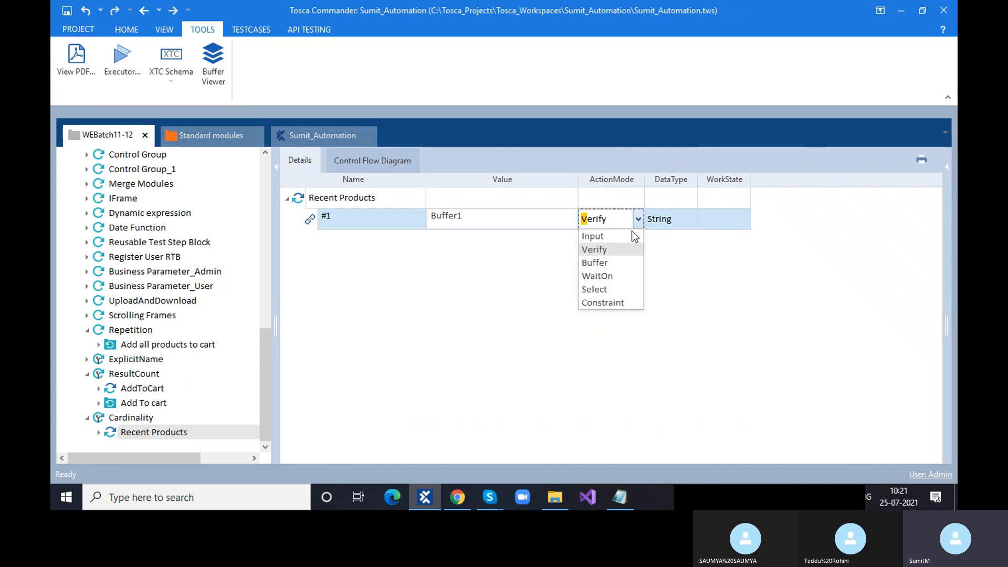
pyautogui.click(596, 261)
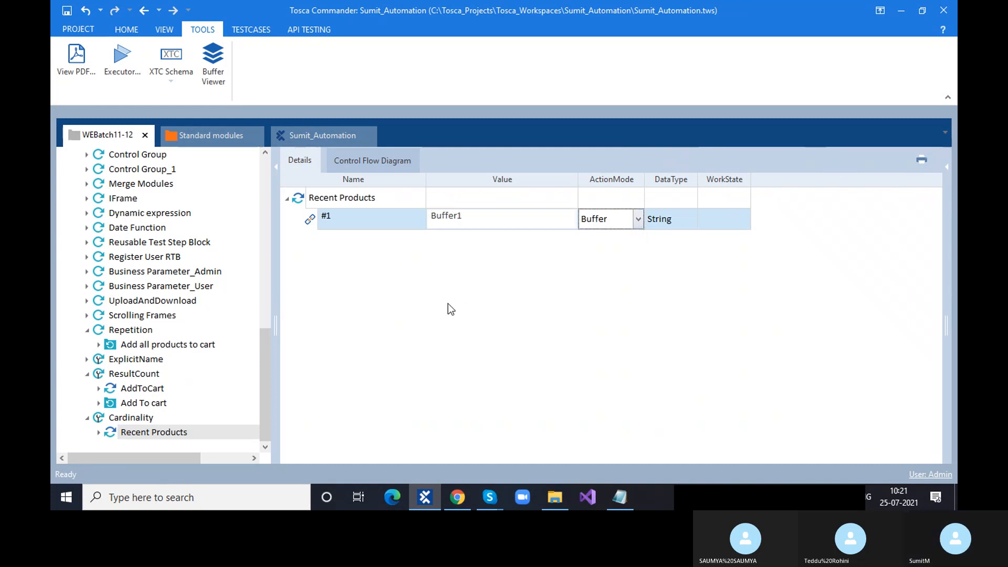
# - Duplicate the Recent Products step within the Cardinality test case and expand the copy
pyautogui.click(114, 433)
pyautogui.moveTo(115, 434); pyautogui.dragTo(142, 418)
pyautogui.click(299, 261)
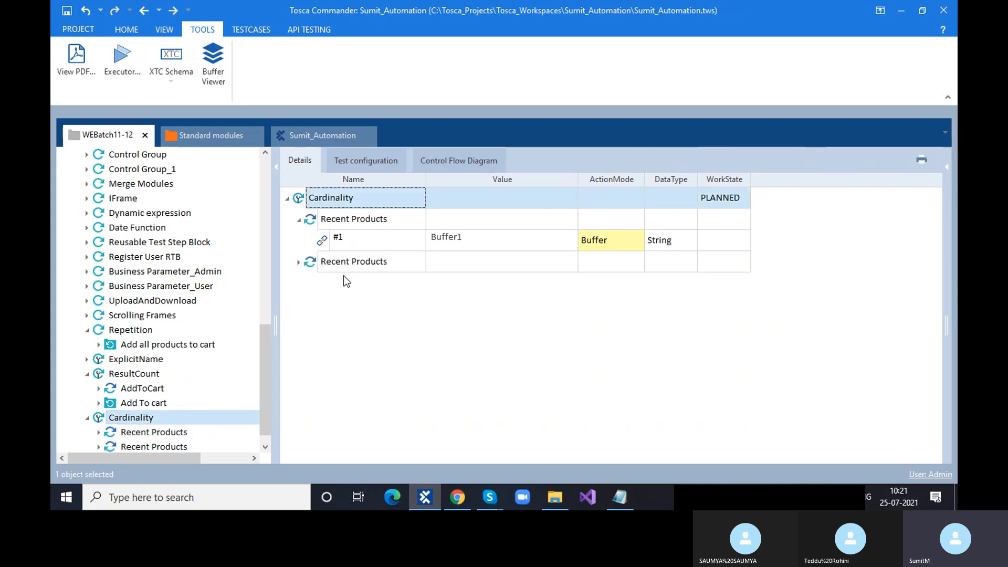
# - Rename the copied Recent Products step's attribute as #2 and set its value to Buffer2
pyautogui.click(366, 282)
pyautogui.click(366, 282)
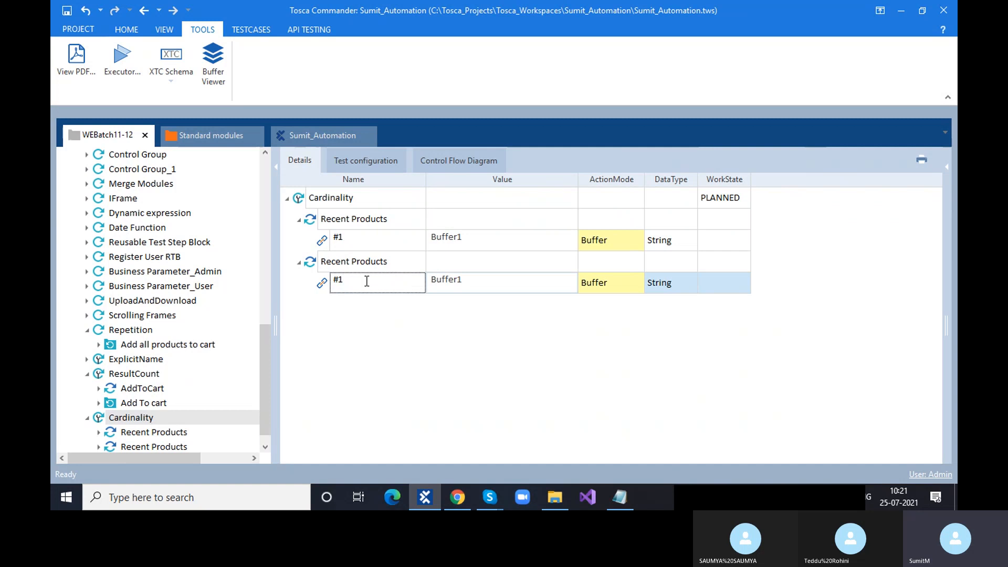
pyautogui.press('BackSpace')
pyautogui.write('2')
pyautogui.click(466, 280)
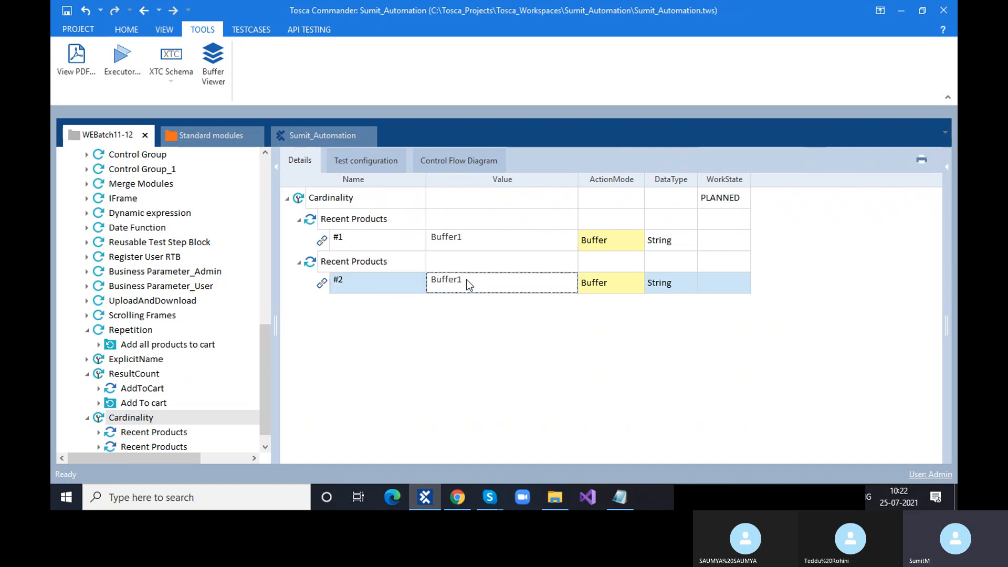
pyautogui.click(466, 279)
pyautogui.click(474, 279)
pyautogui.press('BackSpace')
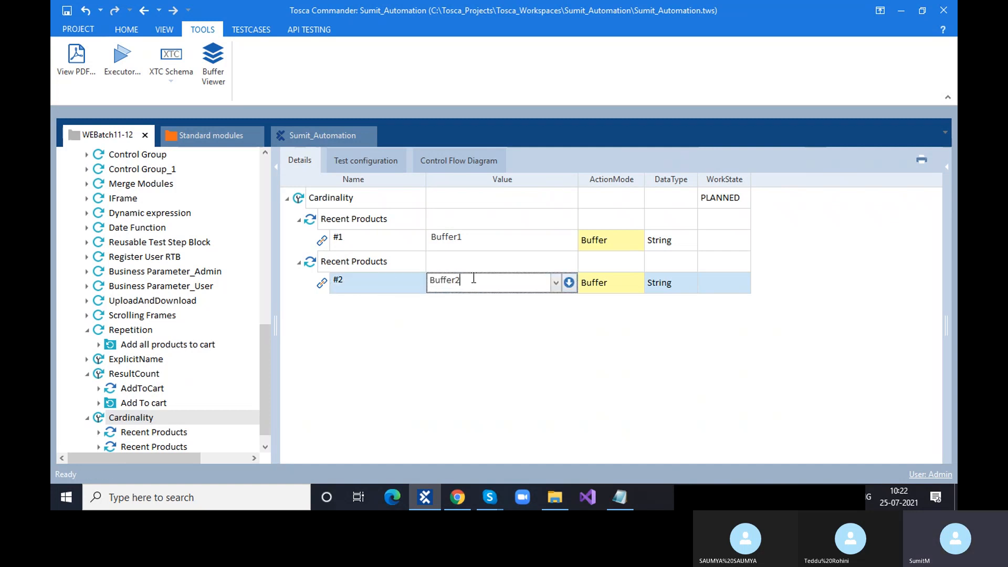
pyautogui.click(501, 343)
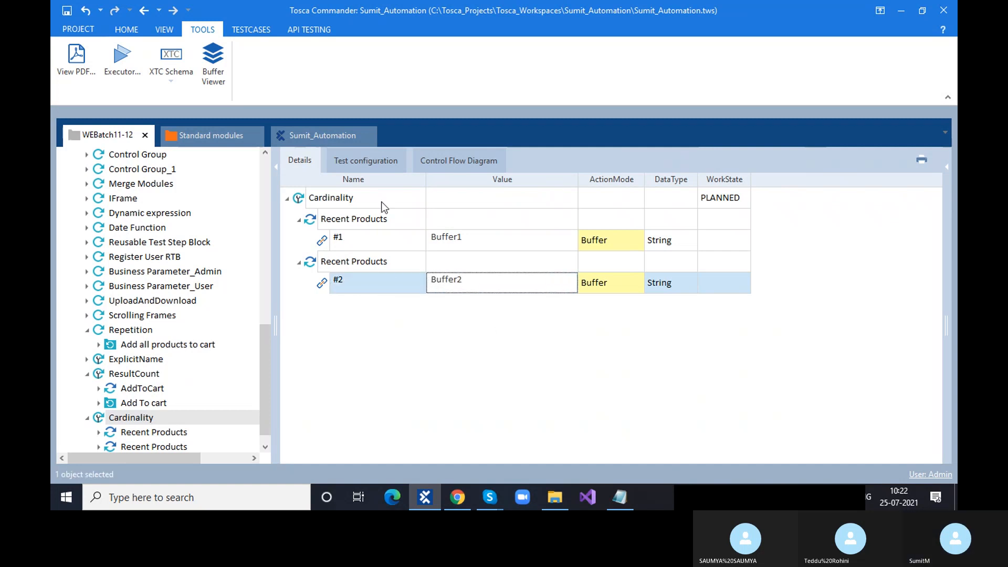
# - Run the Cardinality test case in the ScratchBook and check Buffer1 and Buffer2 in the Buffer Viewer
pyautogui.click(299, 200)
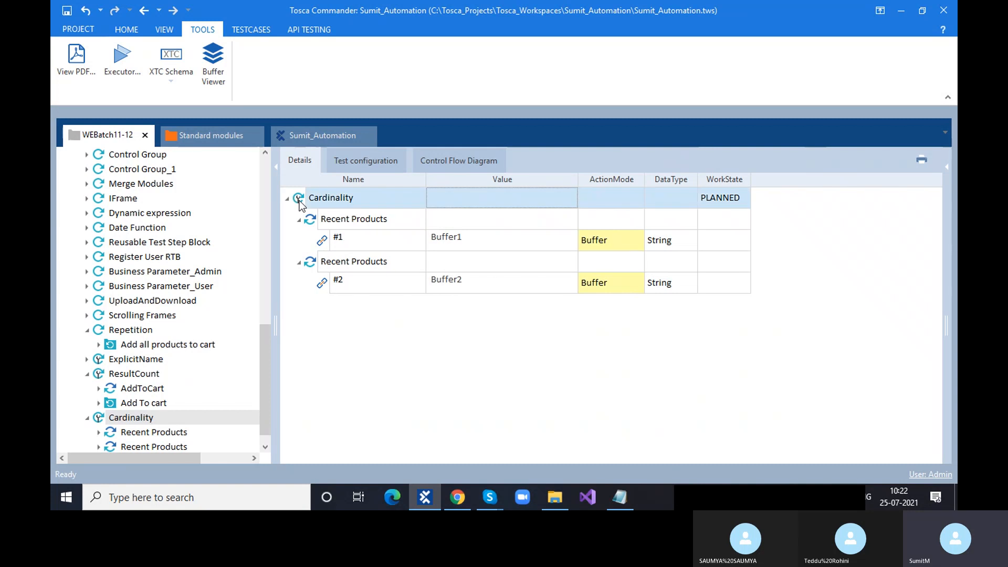
pyautogui.press('F6')
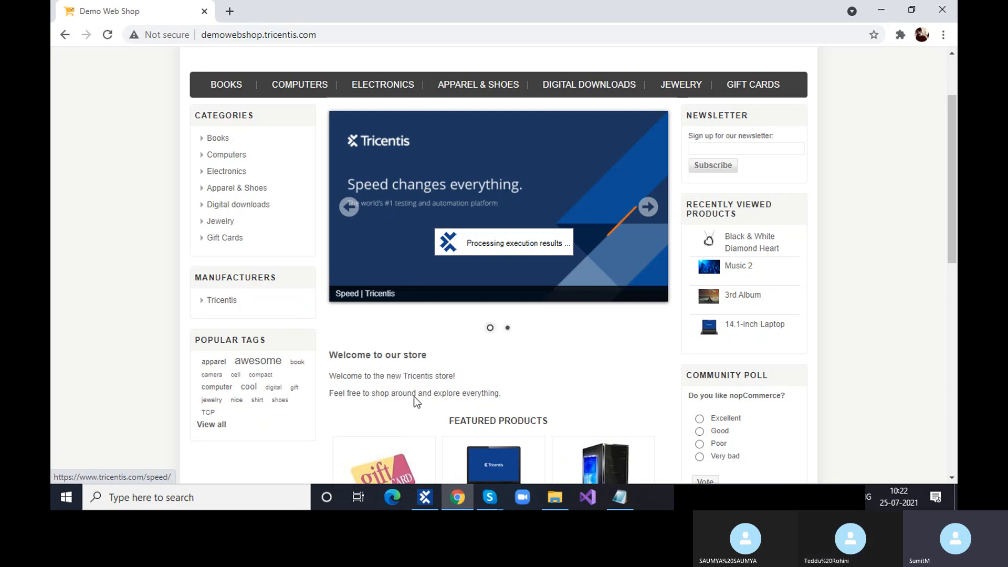
pyautogui.click(424, 498)
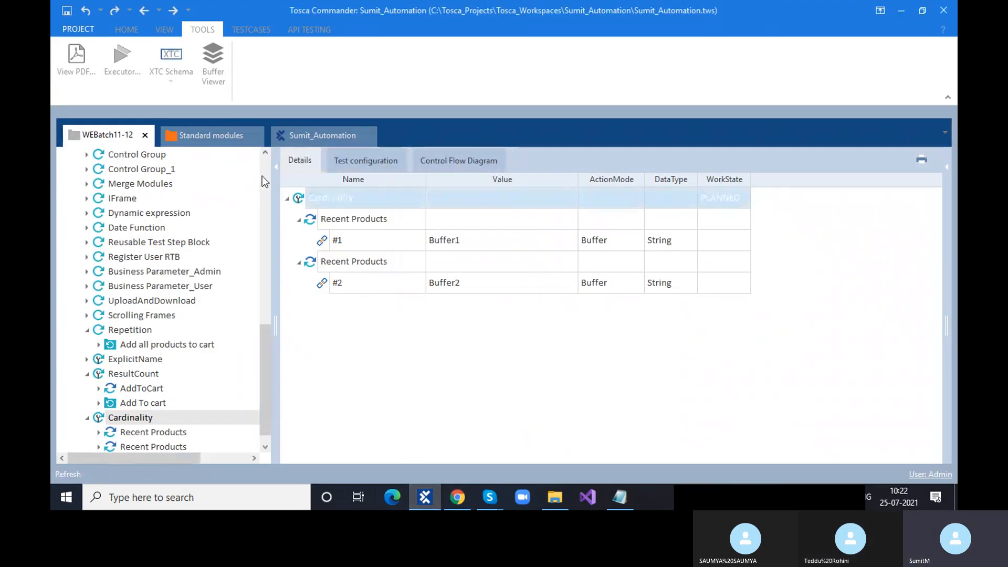
pyautogui.press('F6')
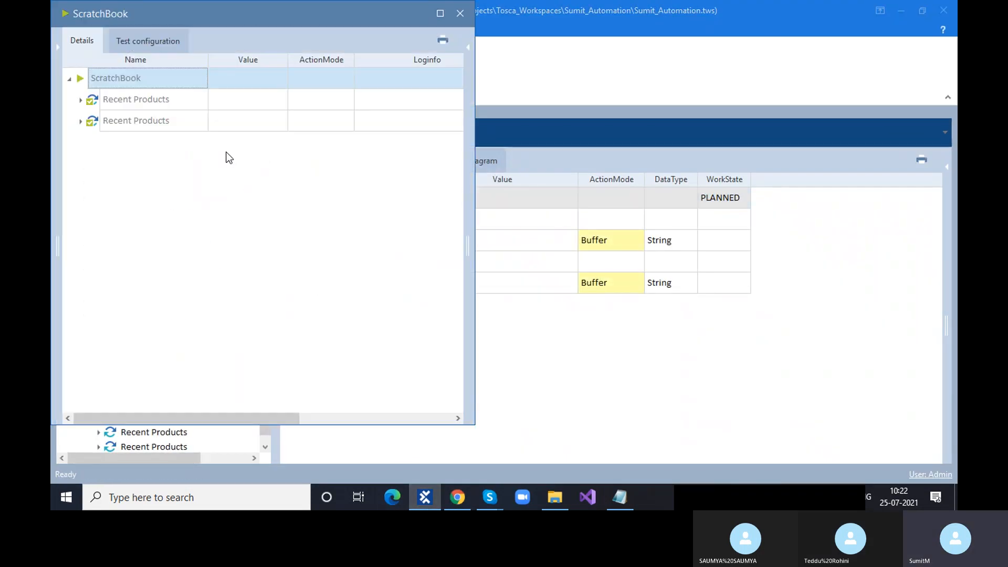
pyautogui.click(460, 14)
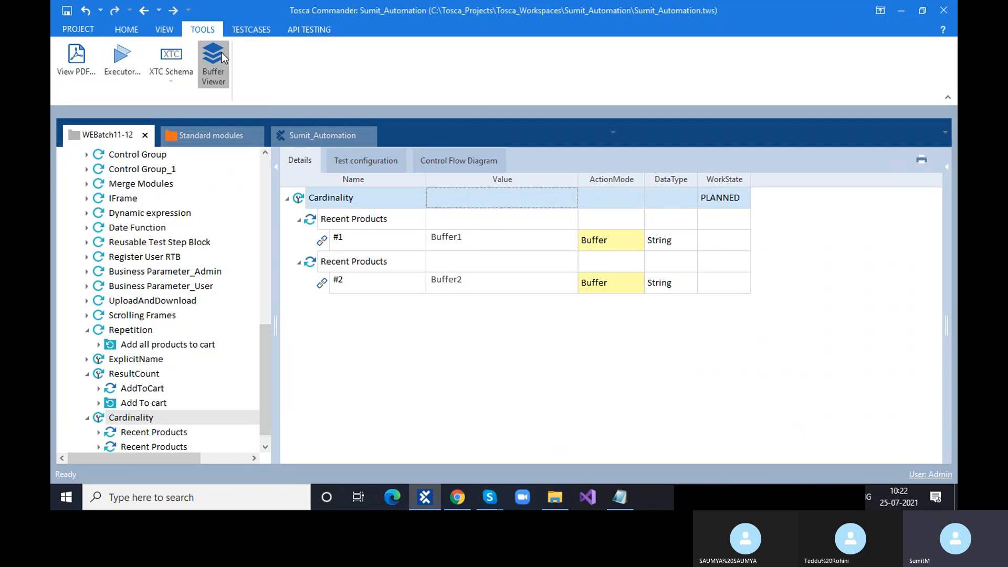
pyautogui.click(221, 54)
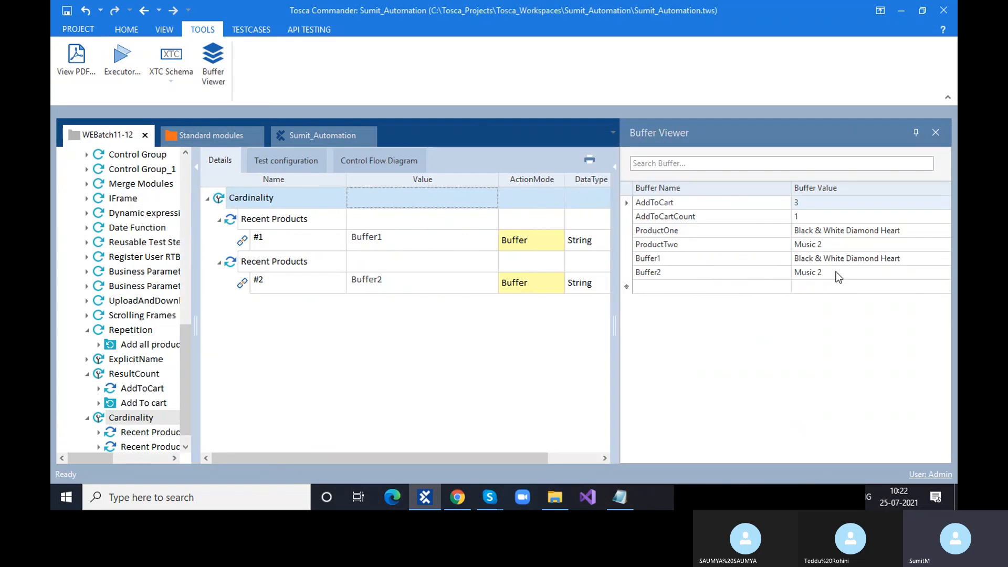
pyautogui.click(936, 134)
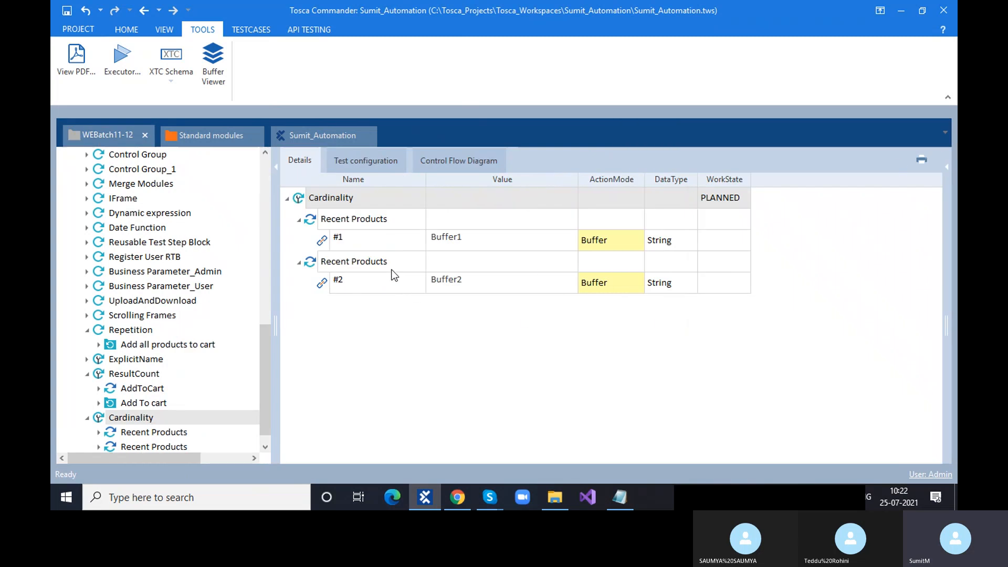
# - Paste nine more copies of the second Recent Products step into the Cardinality test case
pyautogui.click(353, 244)
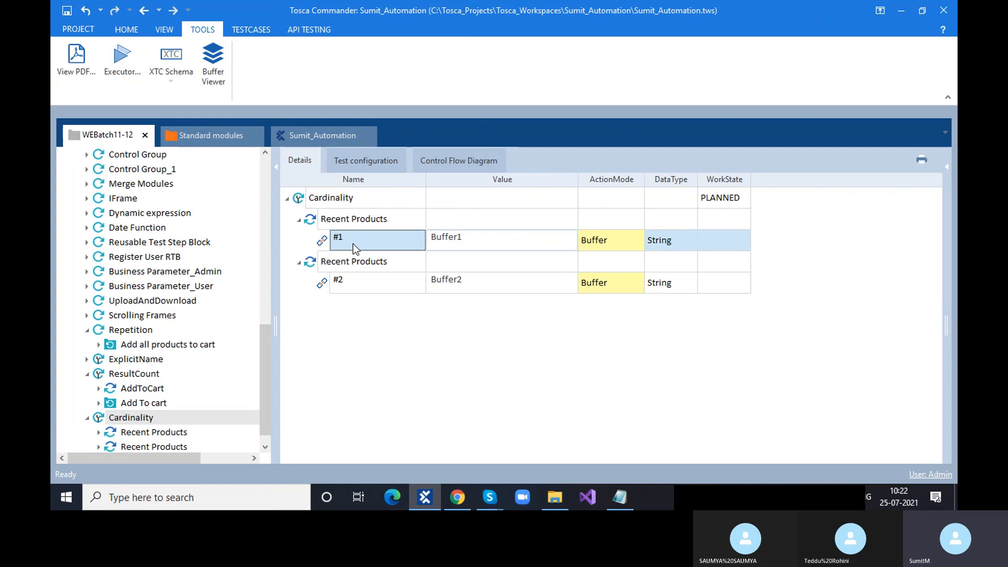
pyautogui.click(298, 261)
pyautogui.click(298, 219)
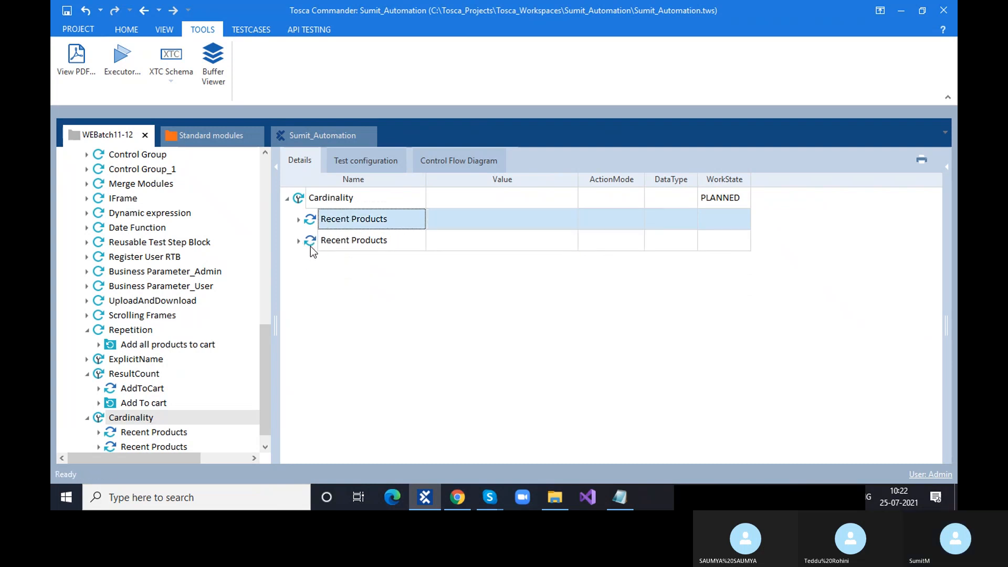
pyautogui.click(311, 246)
pyautogui.hotkey('ctrl', 'c')
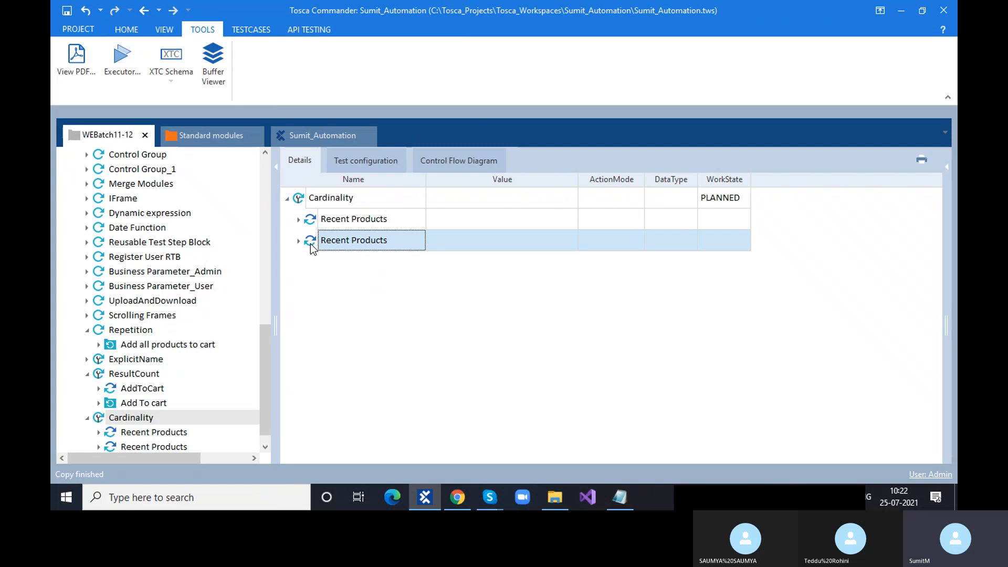
pyautogui.click(298, 202)
pyautogui.hotkey('ctrl', 'v')
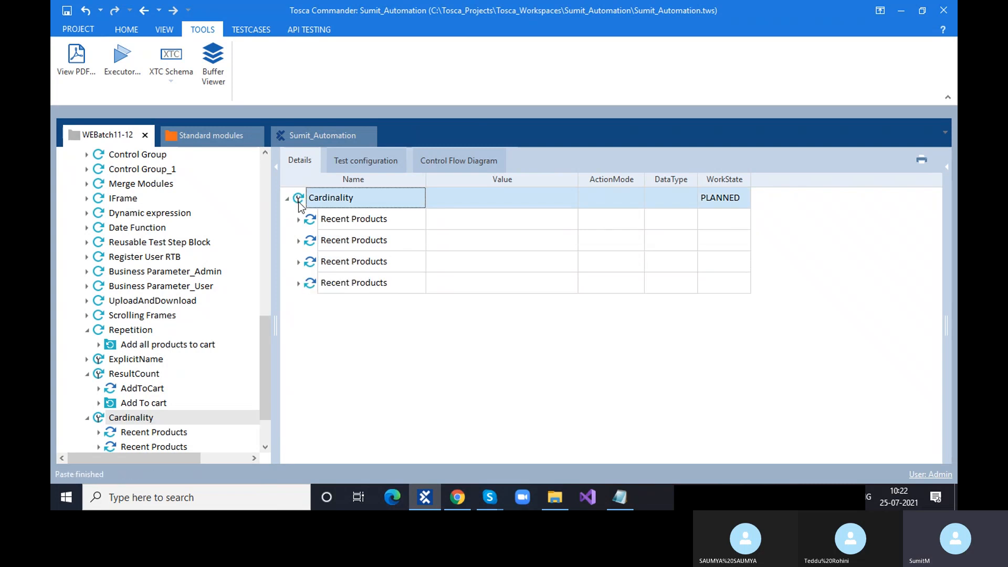
pyautogui.hotkey('ctrl', 'v')
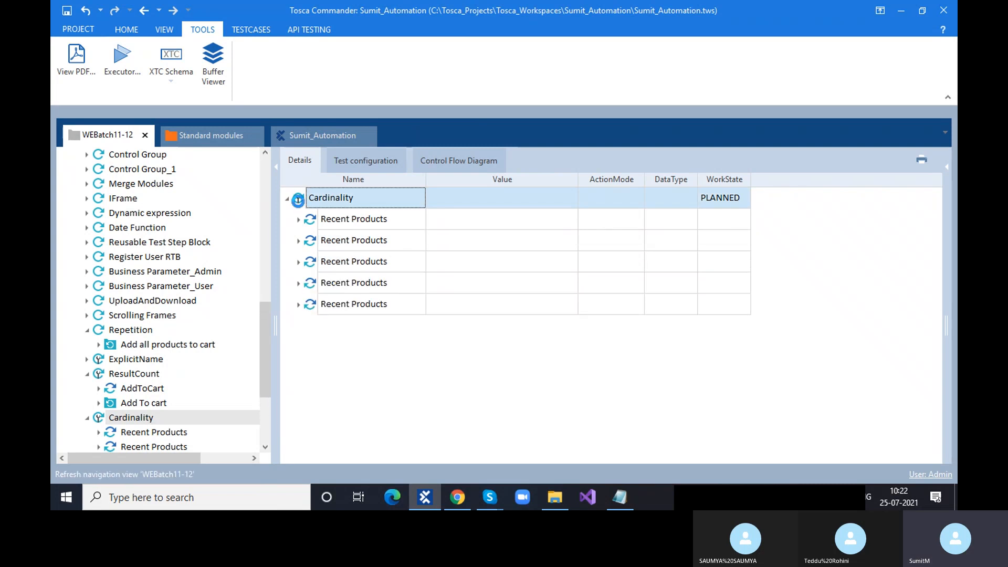
pyautogui.hotkey('ctrl', 'v')
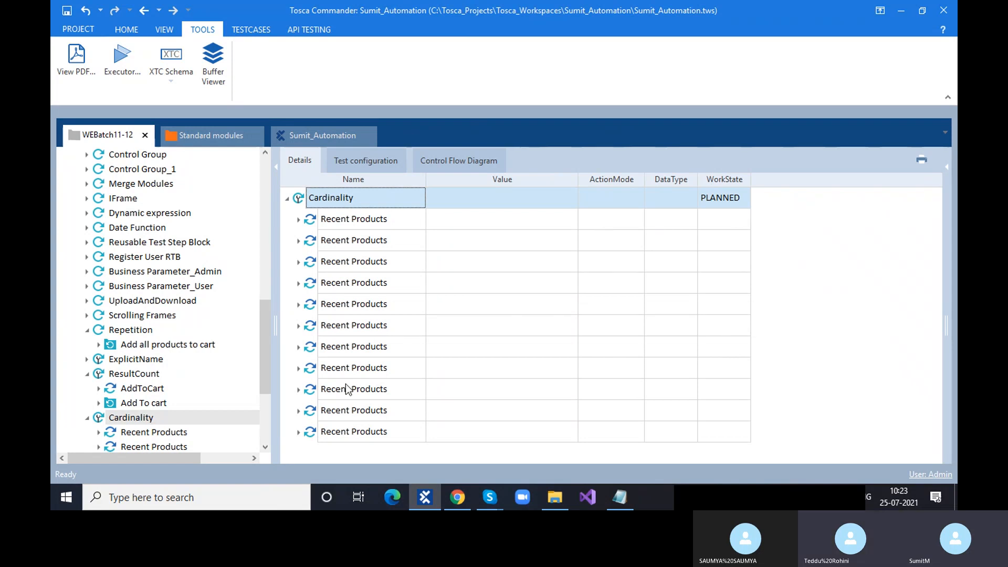
# - Compare with the web shop's recently viewed products and delete every Recent Products step except the first from the Cardinality test case
pyautogui.click(312, 243)
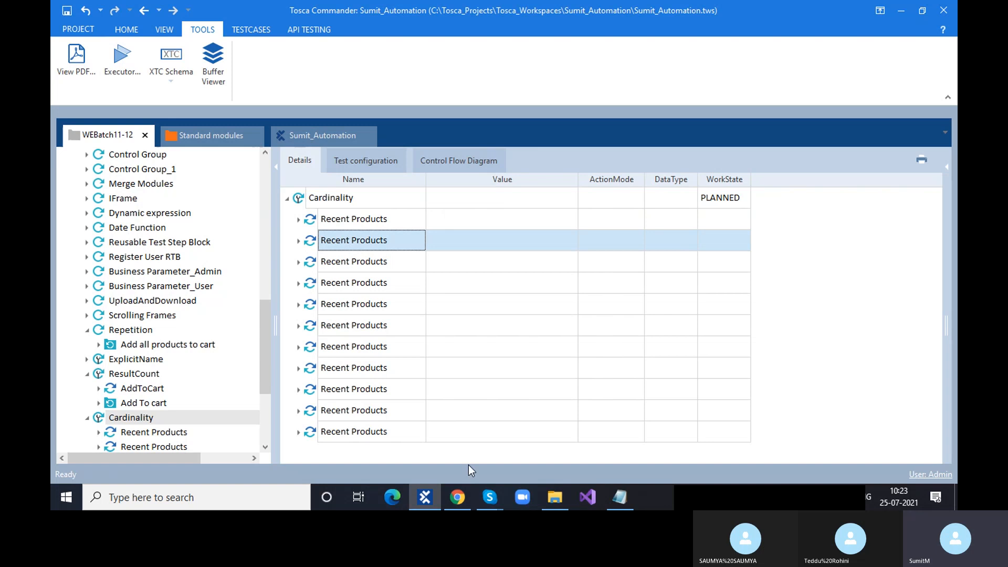
pyautogui.click(462, 507)
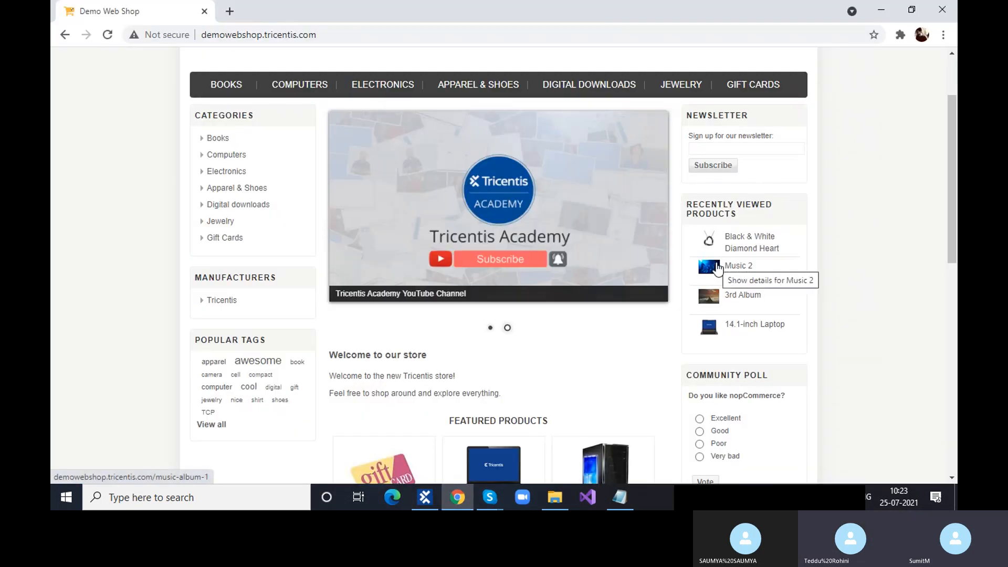
pyautogui.click(462, 494)
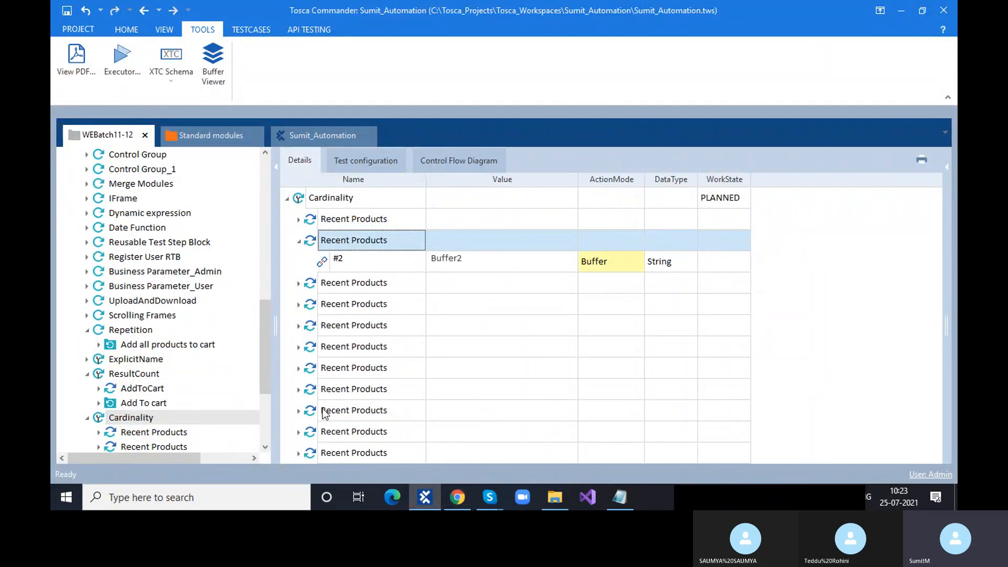
pyautogui.keyDown('shift'); pyautogui.click(317, 453); pyautogui.keyUp('shift')
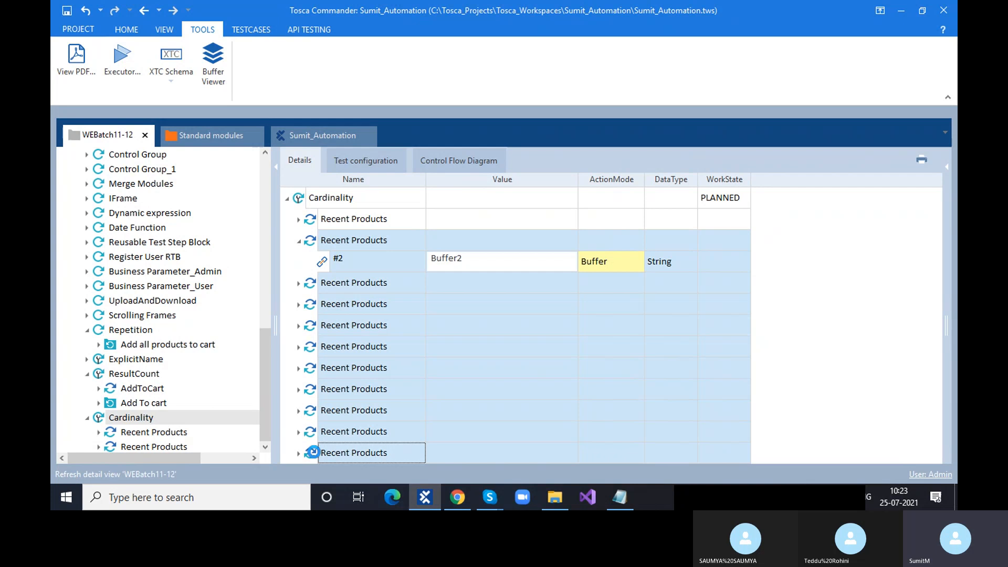
pyautogui.press('Delete')
# - Show the properties of the Product attribute in the Home Page folder's Recent Products module
pyautogui.scroll(2, 140, 336)
pyautogui.scroll(7, 140, 336)
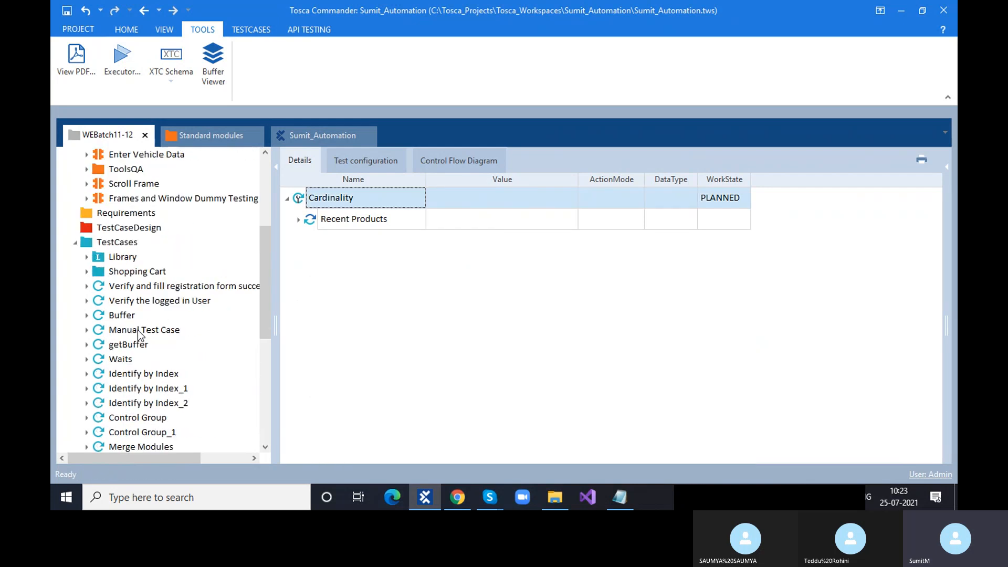
pyautogui.click(143, 256)
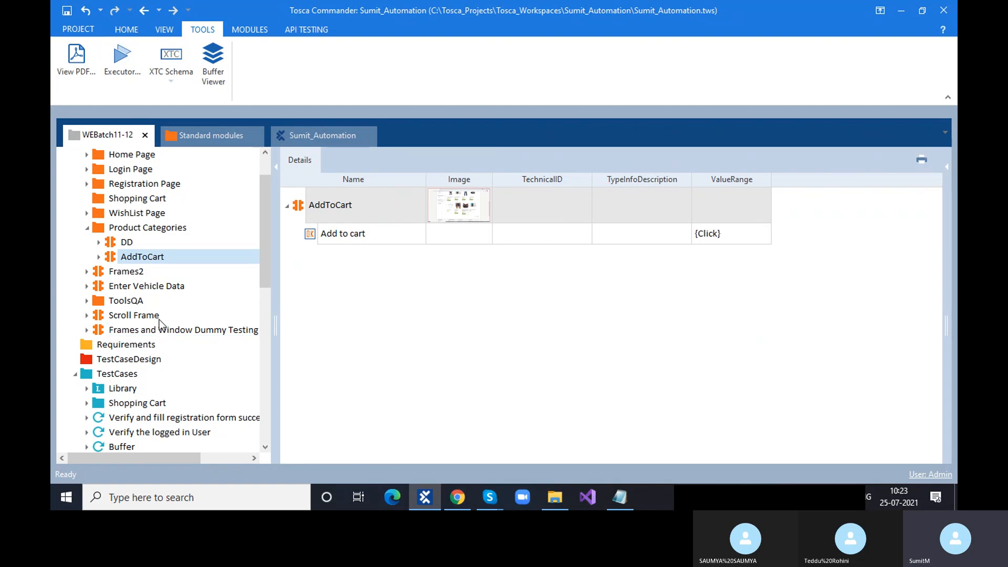
pyautogui.doubleClick(112, 157)
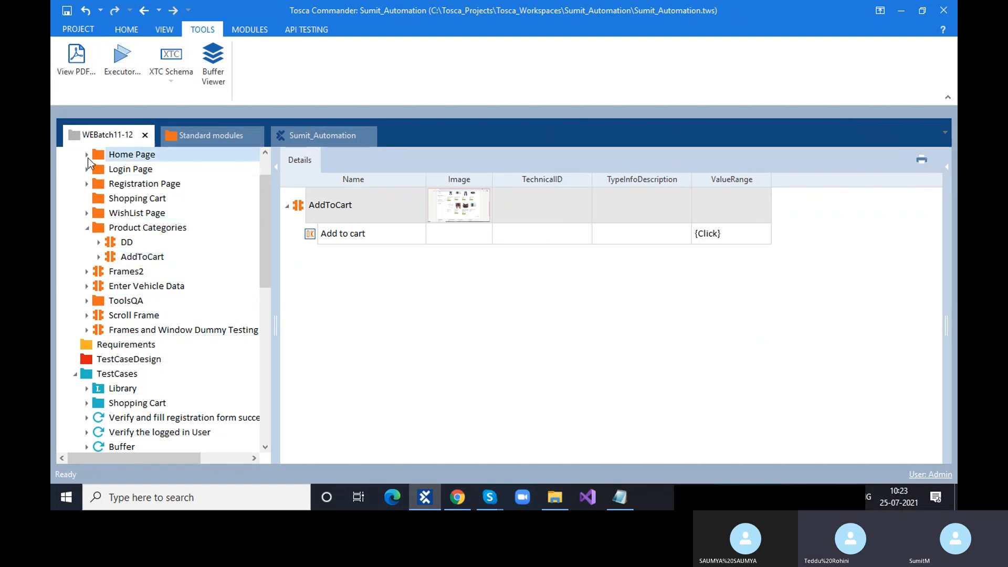
pyautogui.click(157, 230)
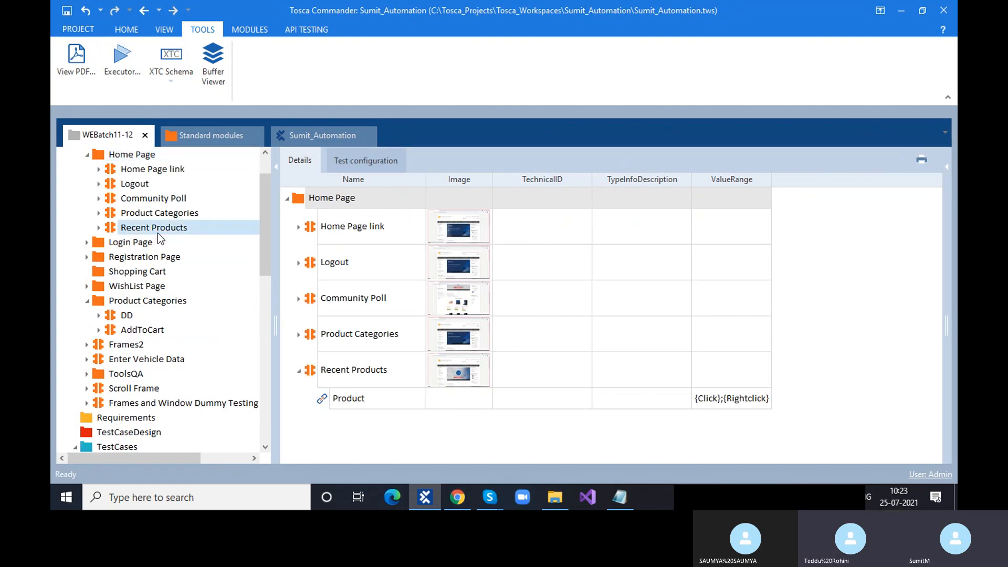
pyautogui.click(324, 239)
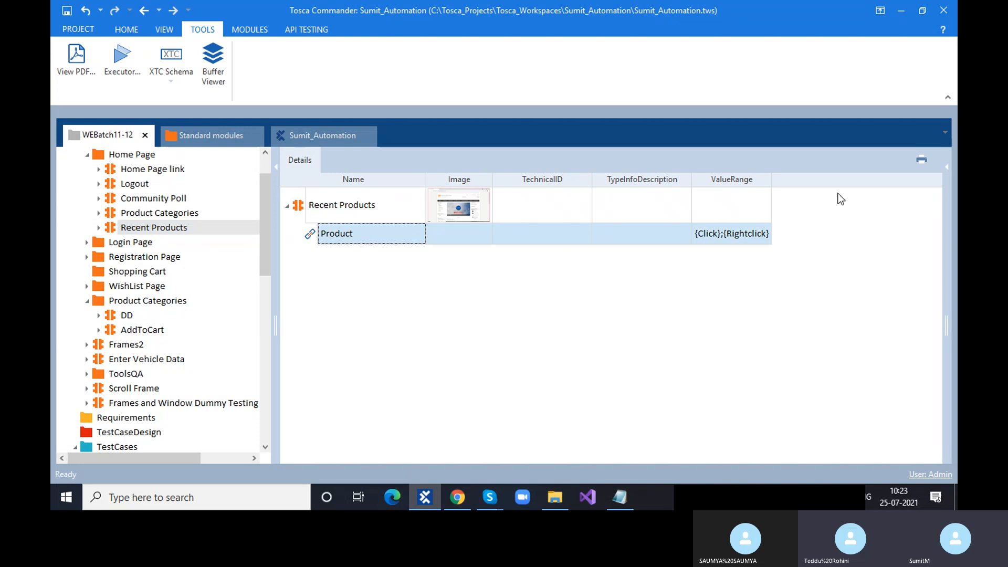
pyautogui.click(947, 173)
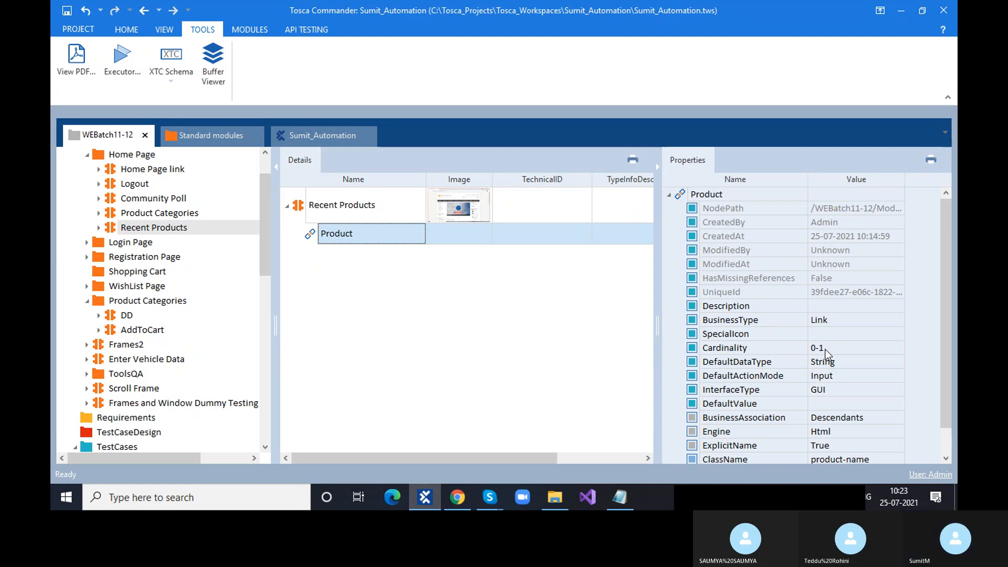
# - Set the Cardinality of the Recent Products module's Product attribute to 0-N
pyautogui.click(834, 349)
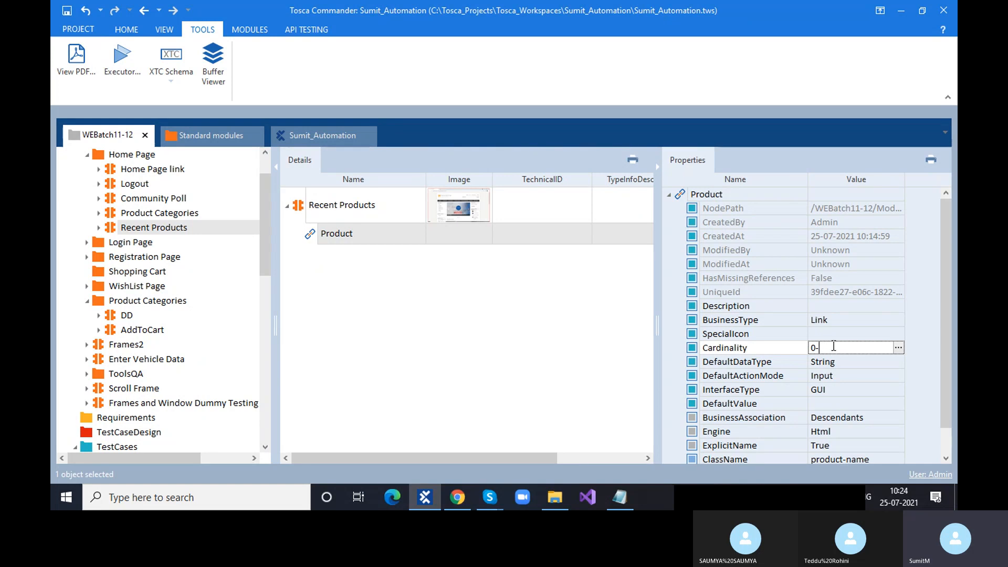
pyautogui.write('N')
pyautogui.click(548, 339)
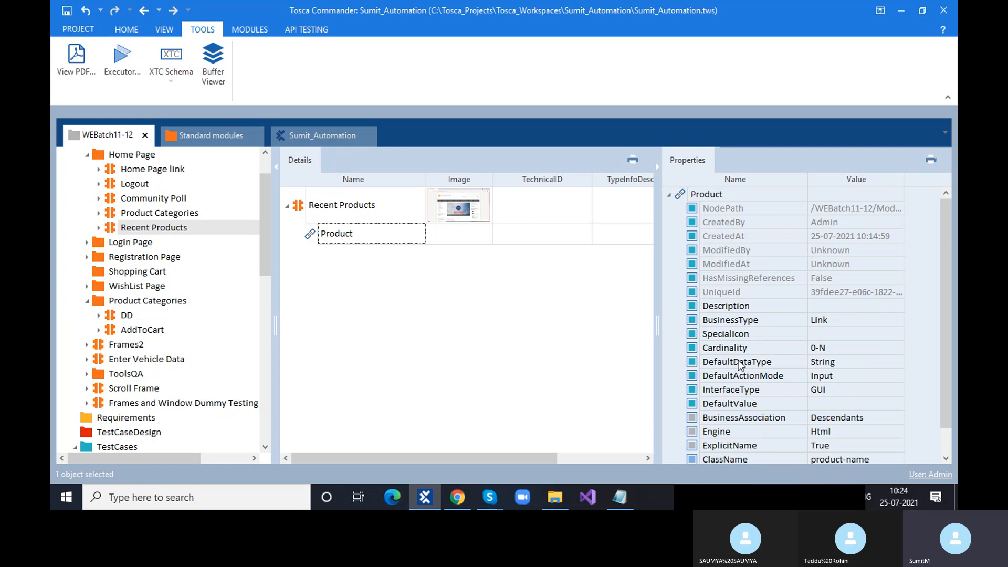
# - Open the Recent Products step of the Cardinality test case and collapse its properties pane
pyautogui.scroll(-5, 137, 391)
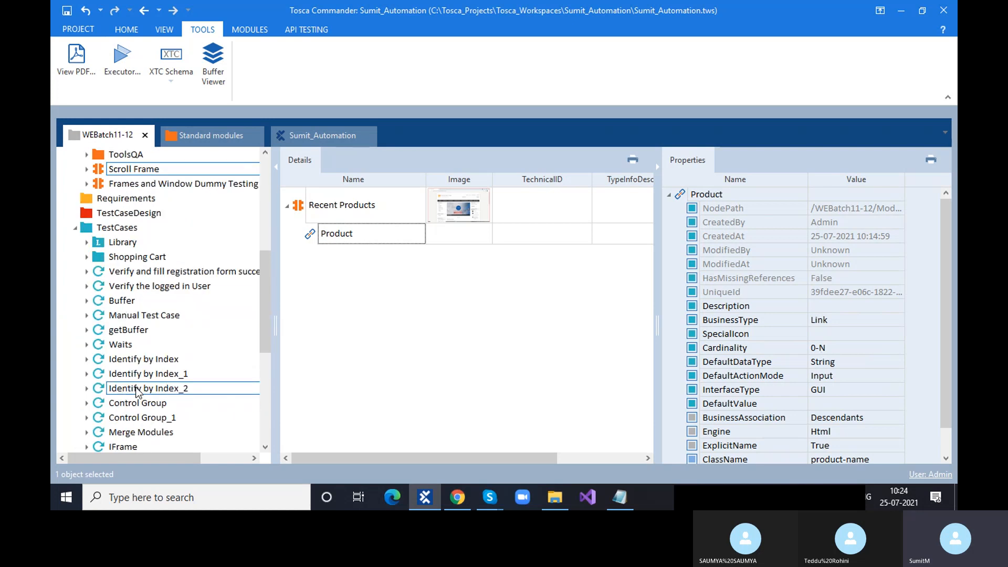
pyautogui.scroll(-3, 138, 391)
pyautogui.scroll(-3, 160, 392)
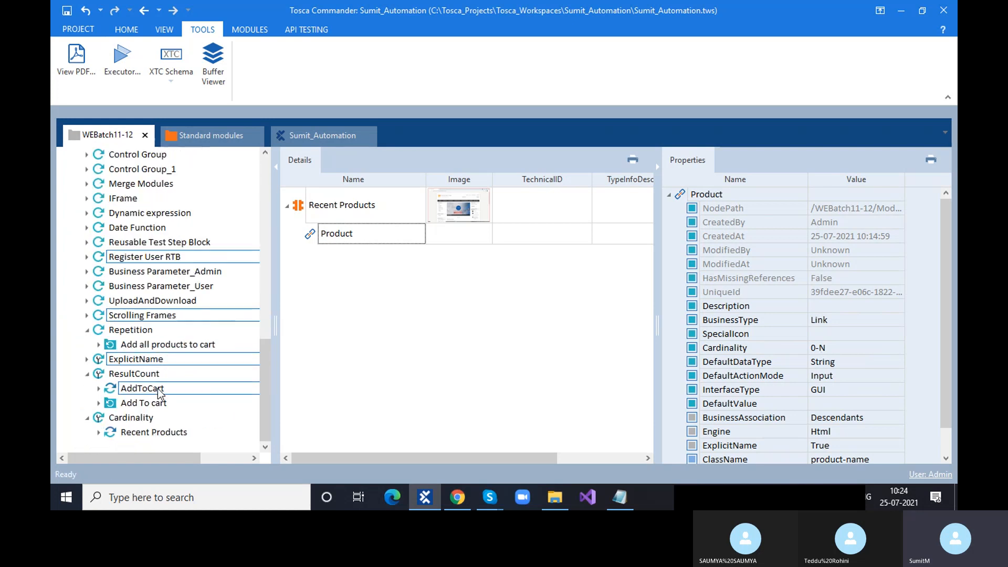
pyautogui.click(160, 418)
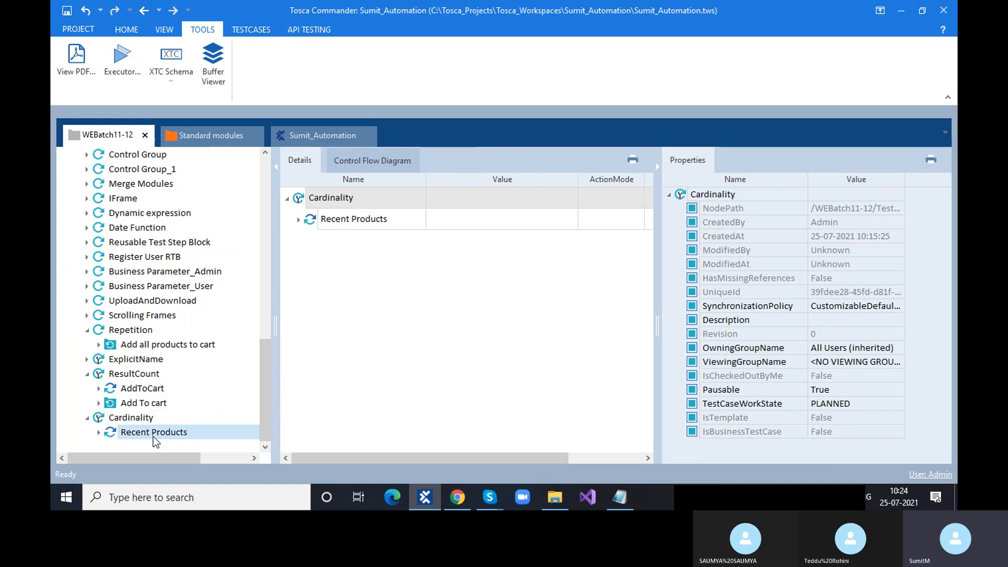
pyautogui.click(154, 436)
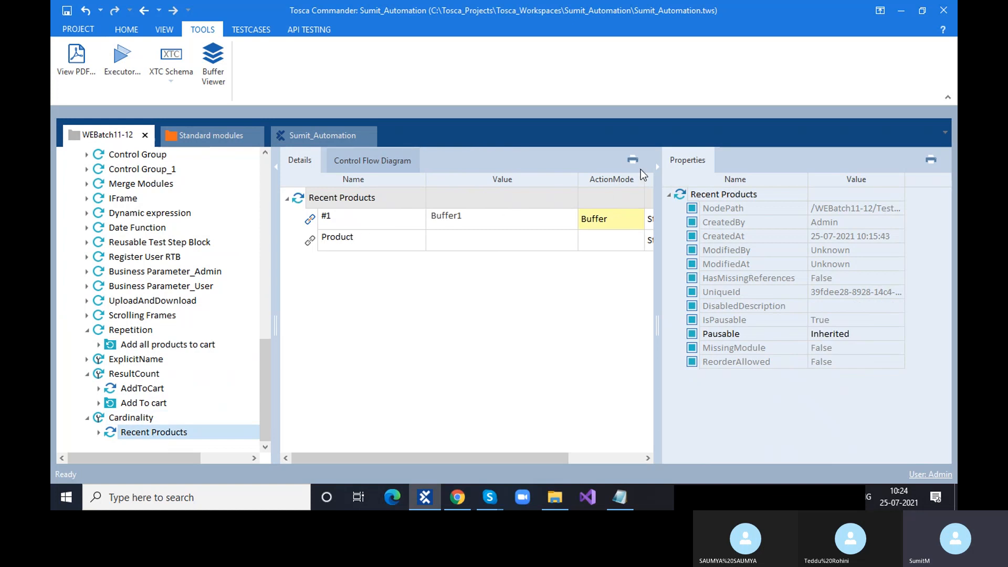
pyautogui.click(657, 166)
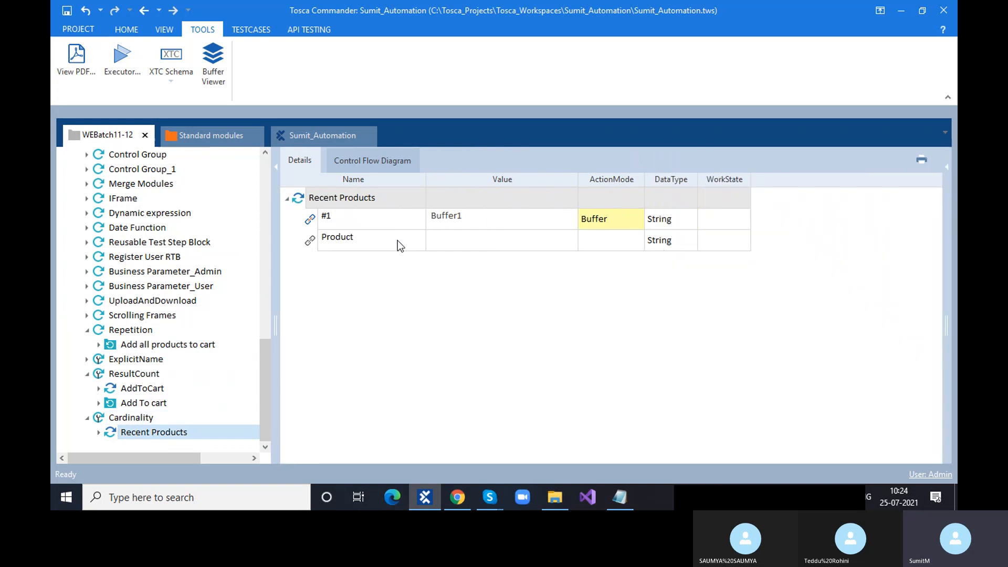
# - Rename the empty Product row of the Recent Products step to #2 and give it the value Buffer2
pyautogui.click(373, 237)
pyautogui.click(372, 238)
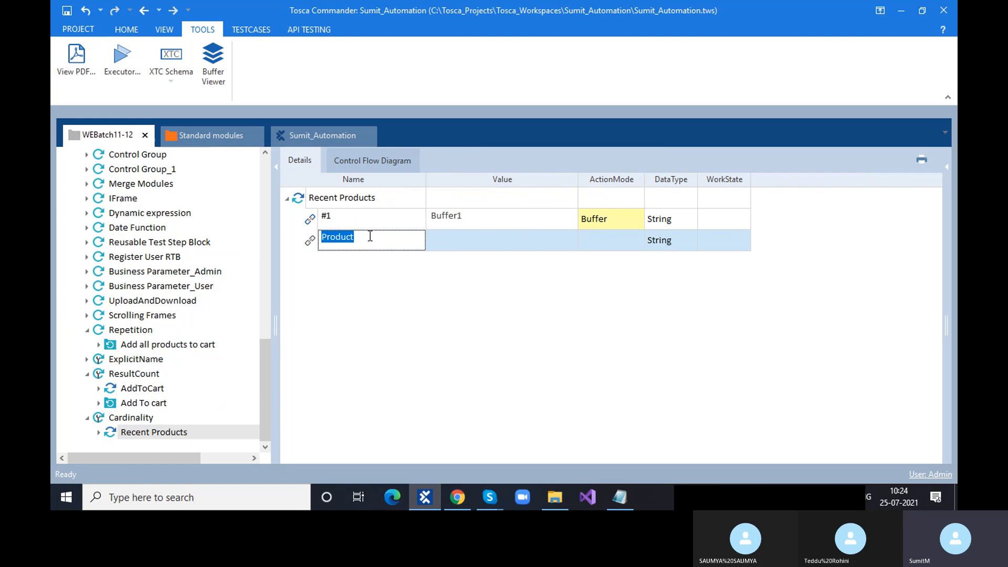
pyautogui.write('#2')
pyautogui.click(462, 243)
pyautogui.write('Buffer2')
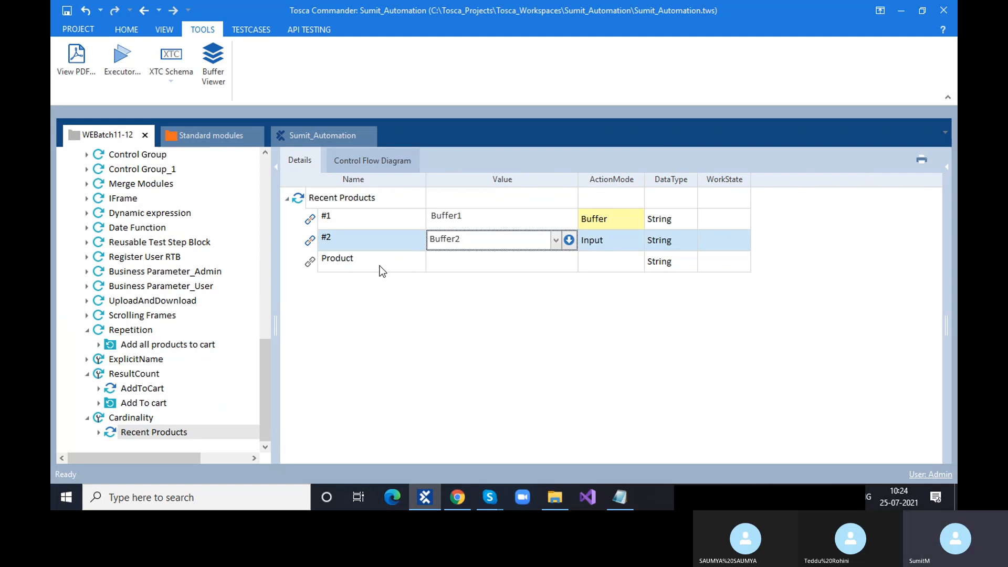
# - Rename the next empty Product row to #3 and give it the value Buffer1
pyautogui.click(380, 265)
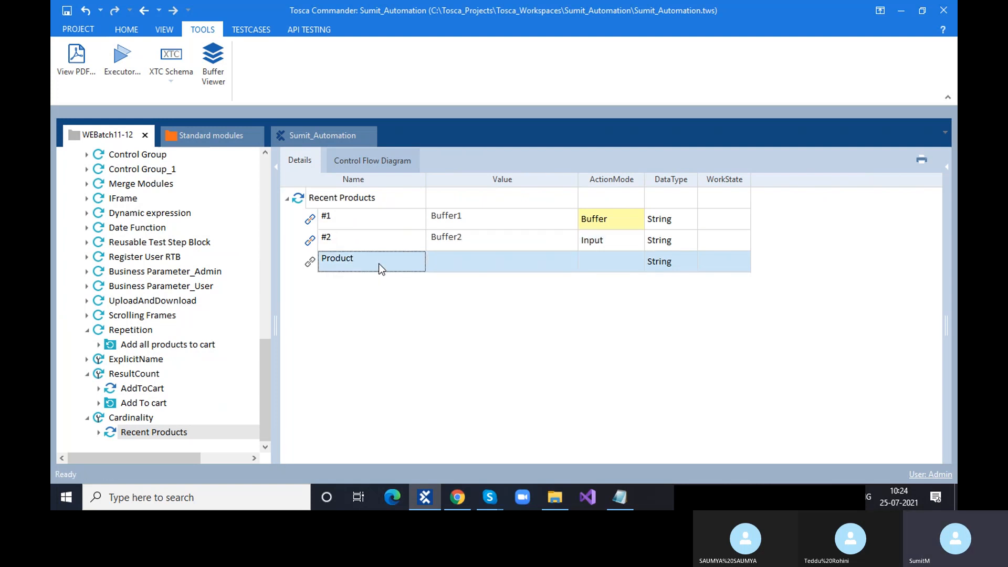
pyautogui.click(376, 263)
pyautogui.moveTo(376, 264); pyautogui.dragTo(312, 265)
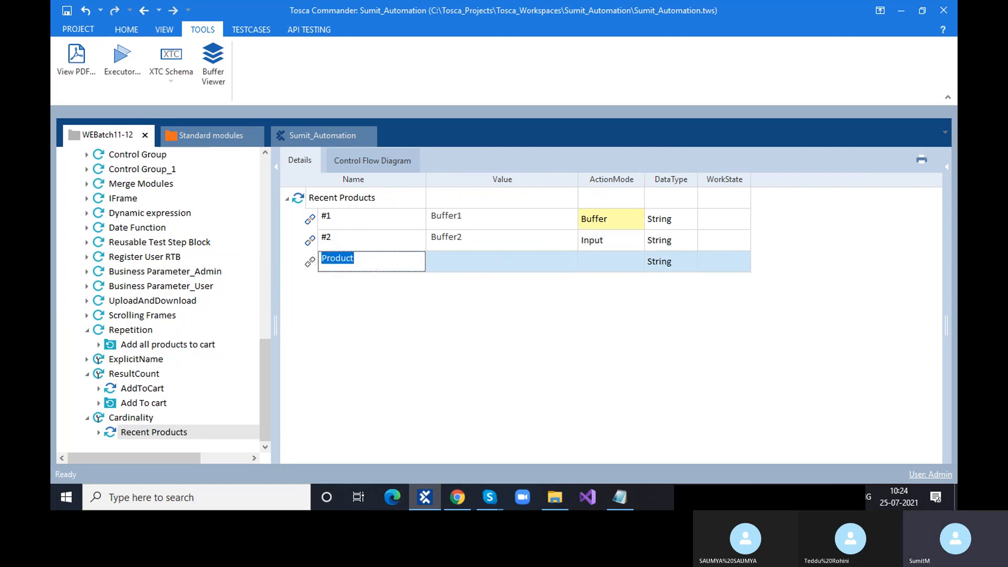
pyautogui.write('#3')
pyautogui.click(445, 260)
pyautogui.write('Buf')
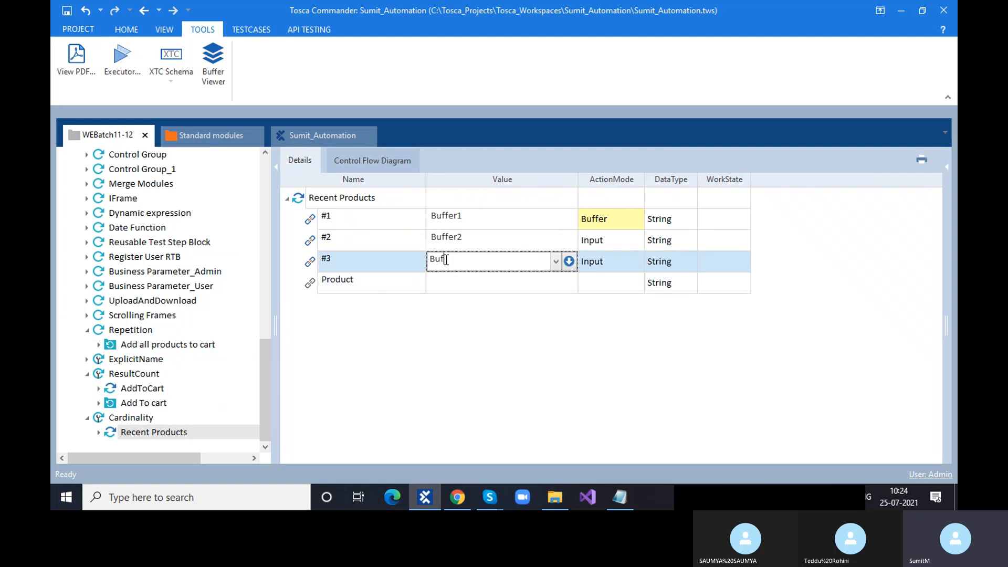
pyautogui.write('fer1')
# - Rename the next empty Product row to #4 with the value Buffer4, and correct the value of #3 to Buffer3
pyautogui.click(369, 278)
pyautogui.doubleClick(370, 279)
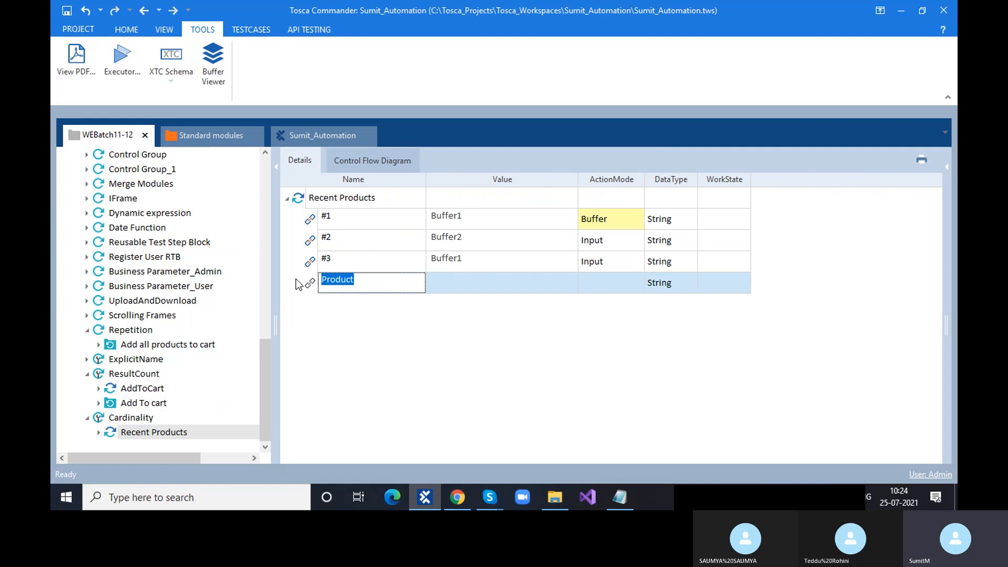
pyautogui.write('#4')
pyautogui.click(473, 283)
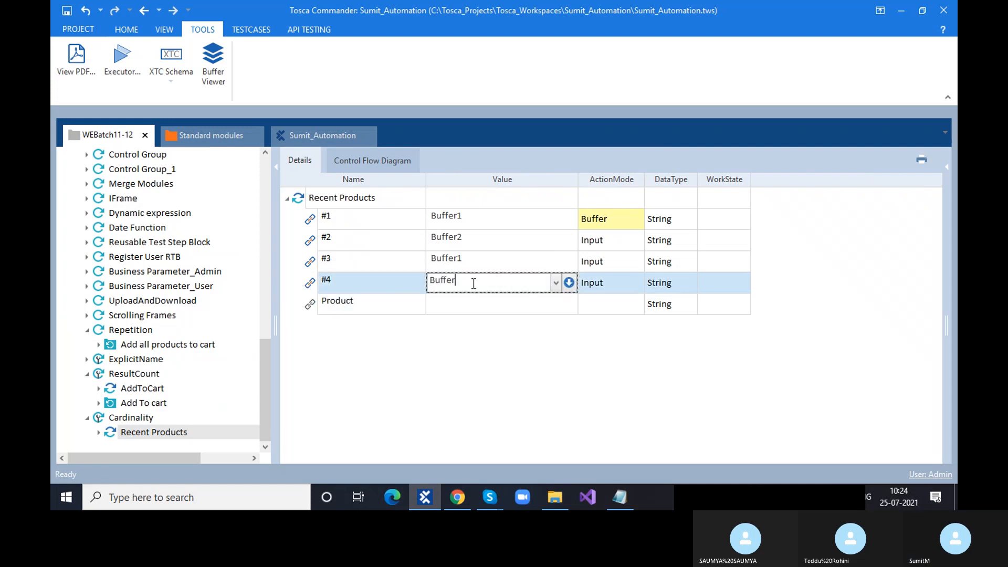
pyautogui.click(480, 260)
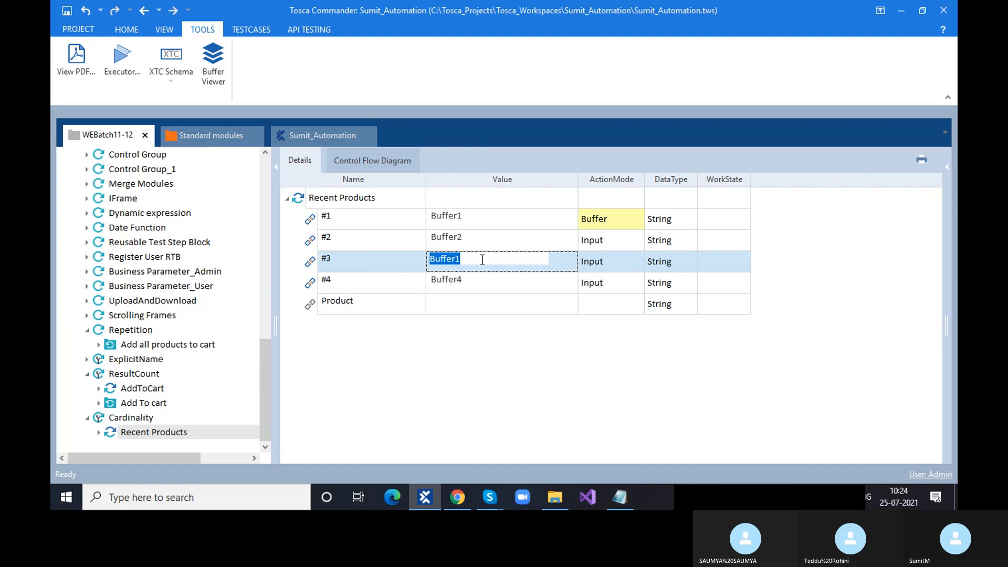
pyautogui.click(482, 259)
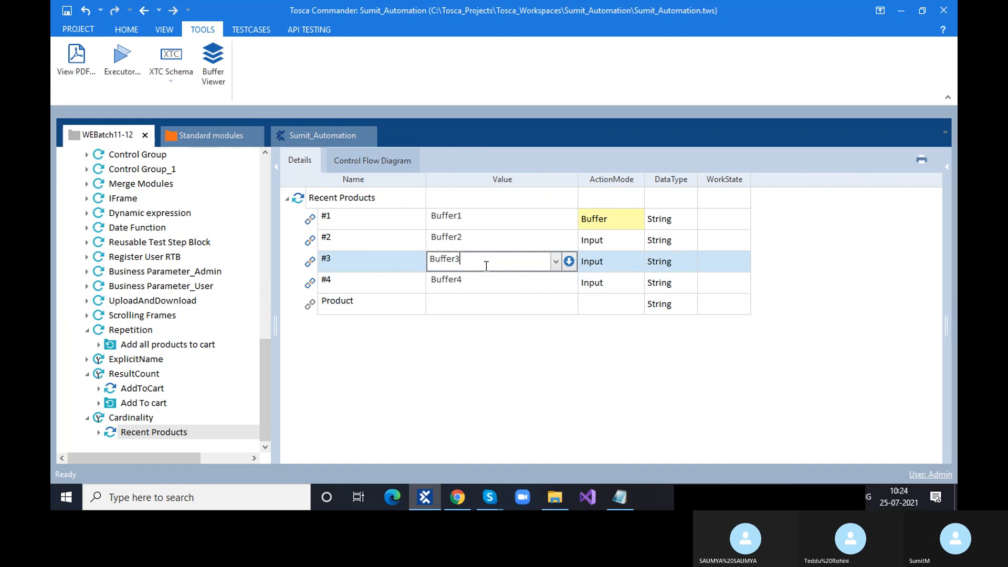
# - Set the ActionMode of rows #2, #3 and #4 to Buffer
pyautogui.click(613, 247)
pyautogui.write('Buffer')
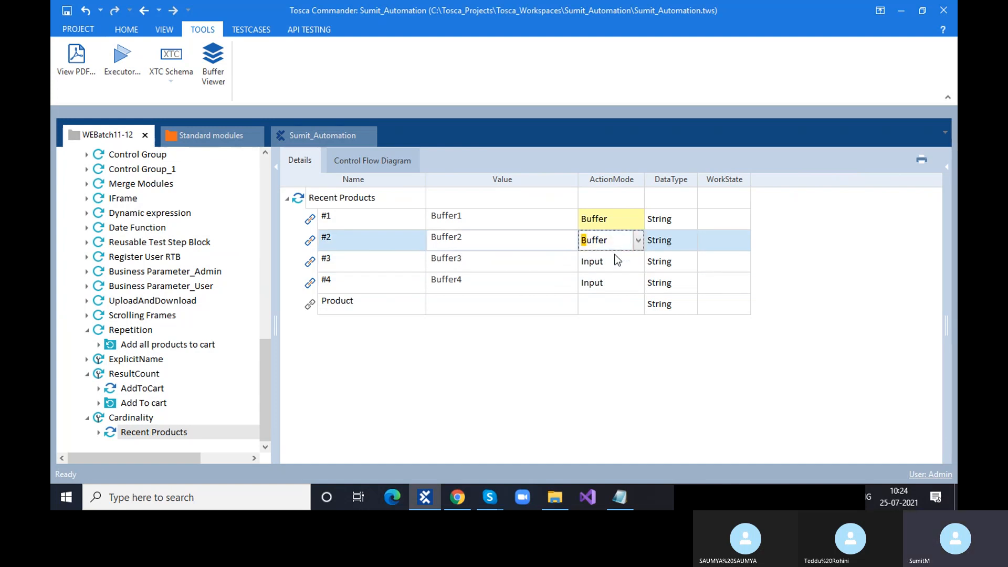
pyautogui.click(616, 264)
pyautogui.write('Buffer')
pyautogui.click(611, 281)
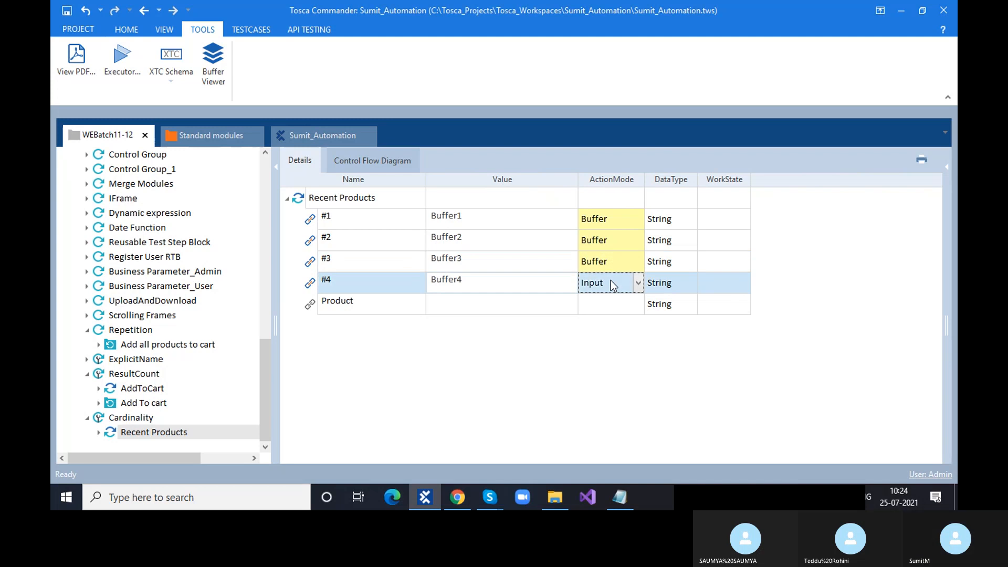
pyautogui.write('Buffer')
pyautogui.click(548, 362)
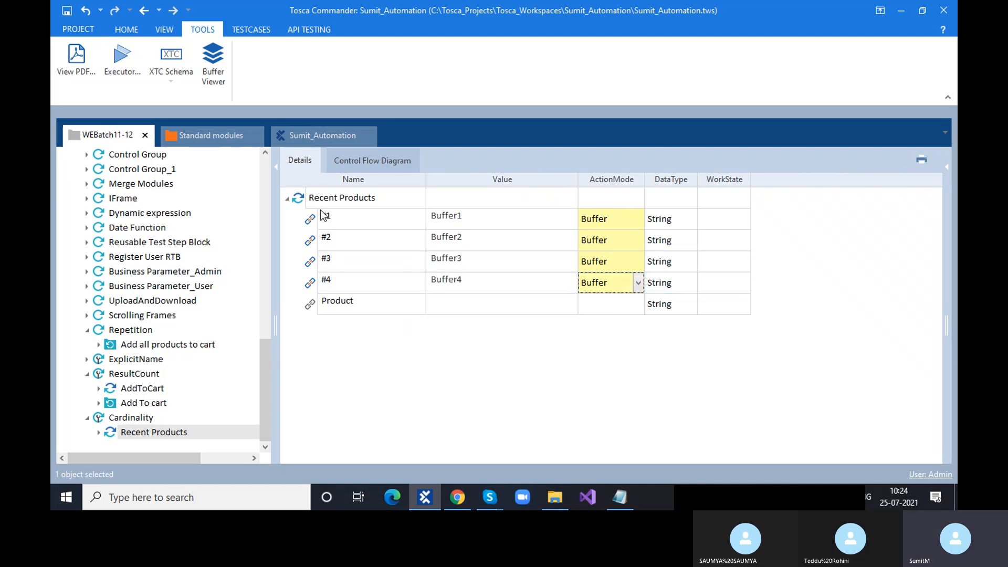
# - Run the Recent Products step in the ScratchBook against the web shop and check Buffer1 to Buffer4 in the Buffer Viewer
pyautogui.click(297, 200)
pyautogui.press('F6')
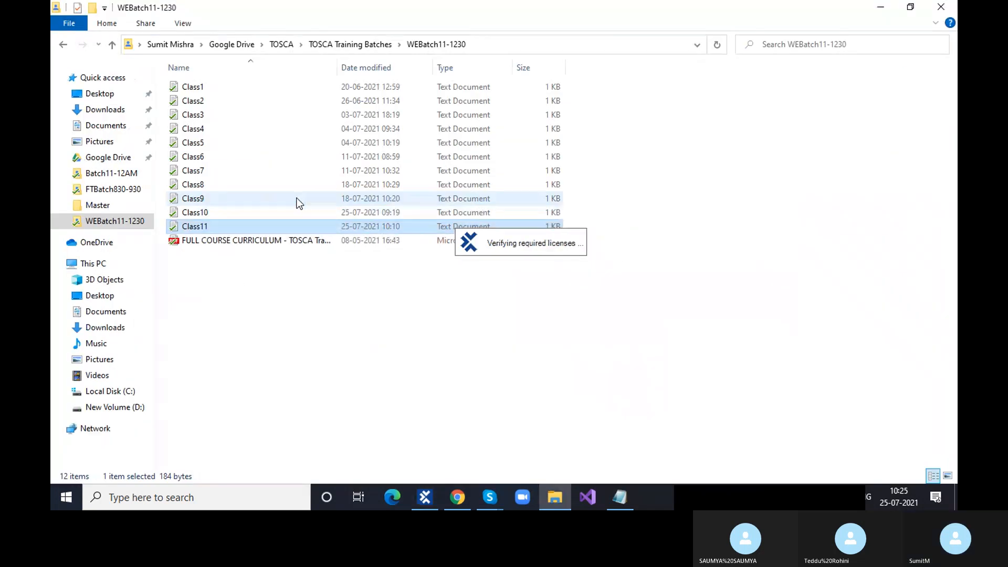
pyautogui.click(456, 504)
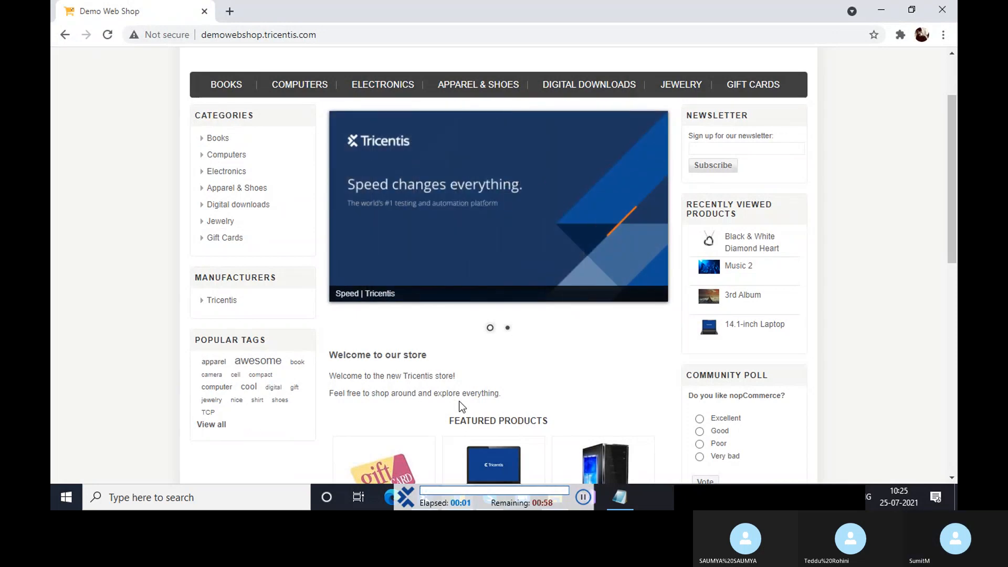
pyautogui.scroll(1, 462, 407)
pyautogui.scroll(-2, 461, 407)
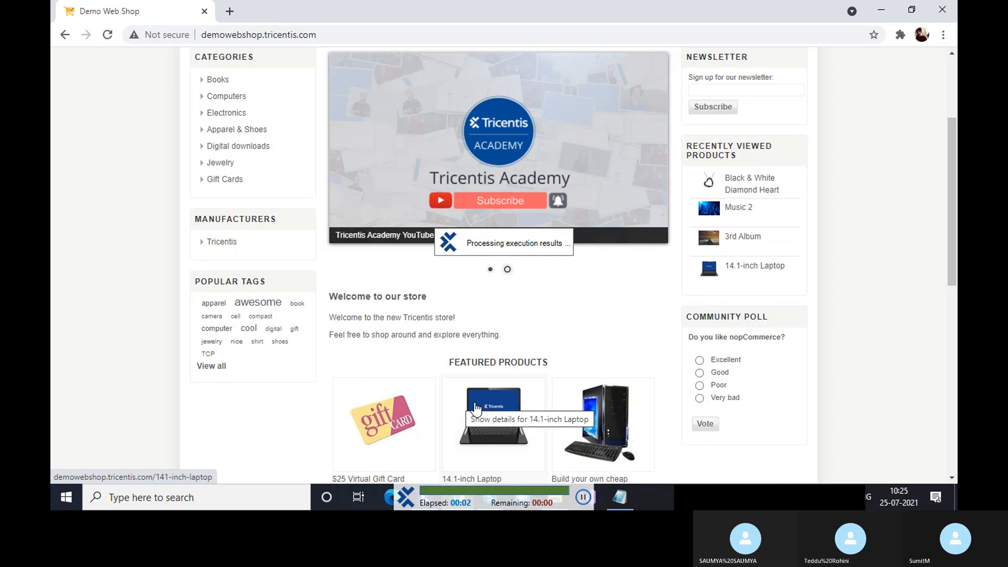
pyautogui.click(424, 497)
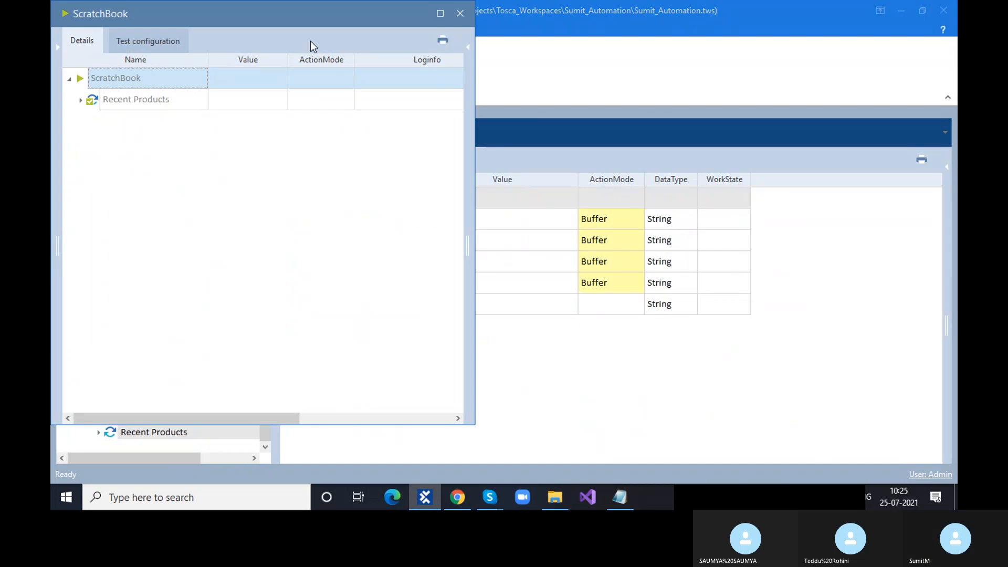
pyautogui.click(462, 16)
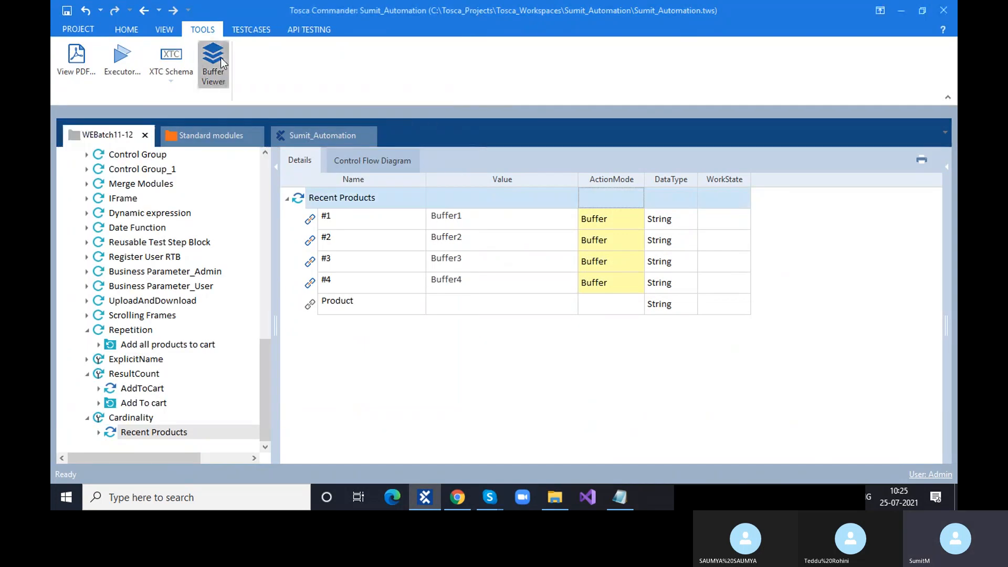
pyautogui.click(221, 57)
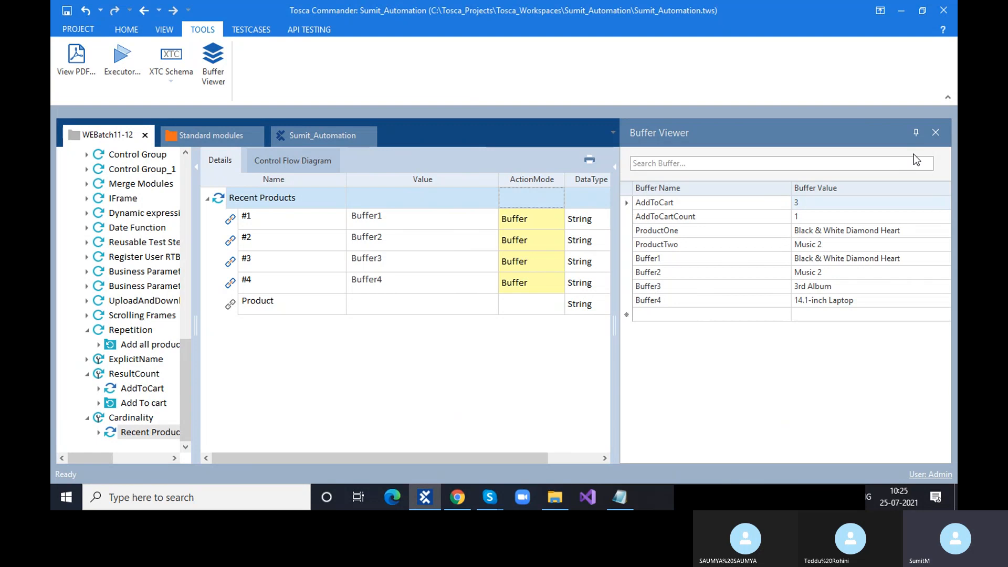
pyautogui.click(937, 133)
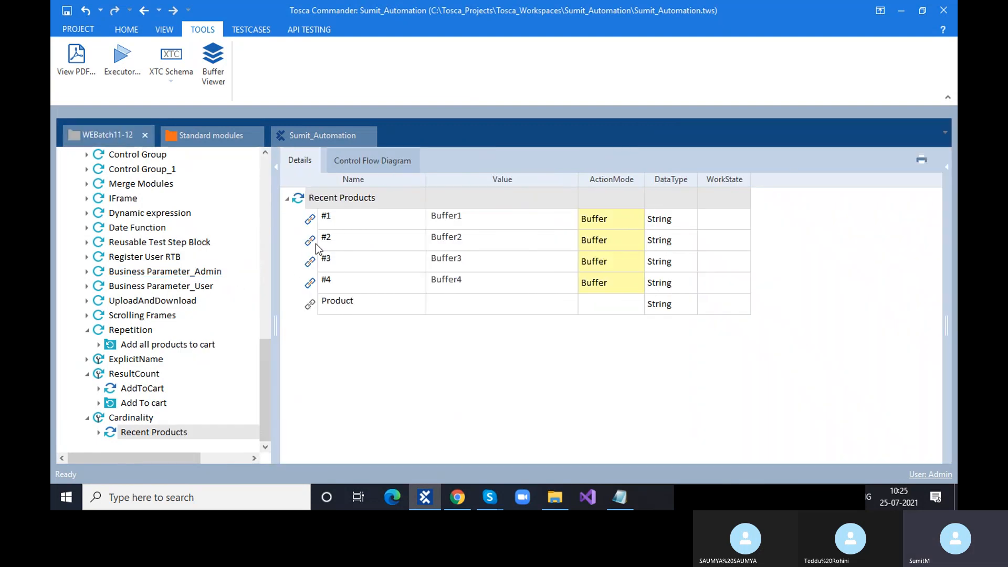
# - Delete rows #2 and #3 from the Recent Products step, keeping #1 and #4
pyautogui.click(312, 243)
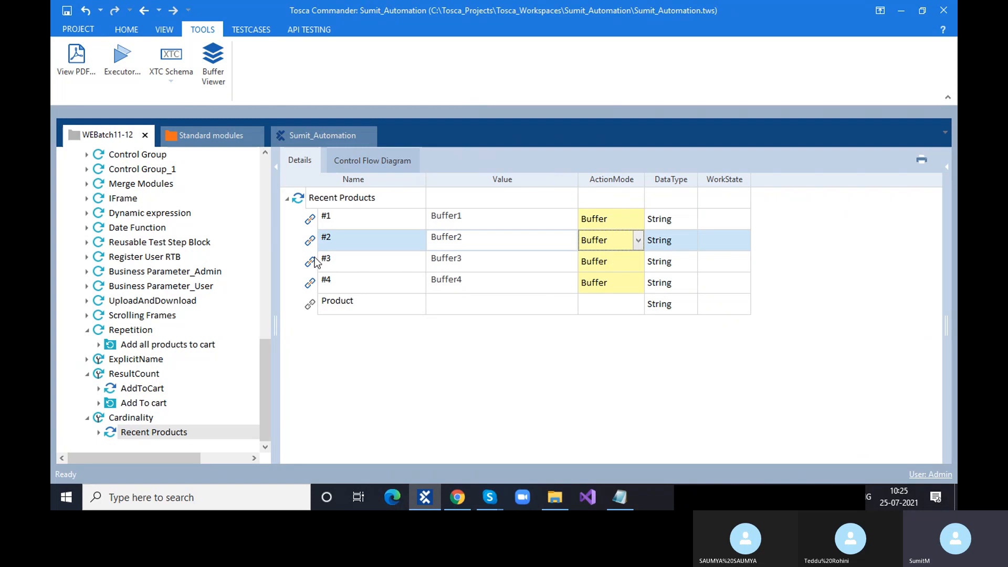
pyautogui.keyDown('shift'); pyautogui.click(314, 261); pyautogui.keyUp('shift')
pyautogui.press('Delete')
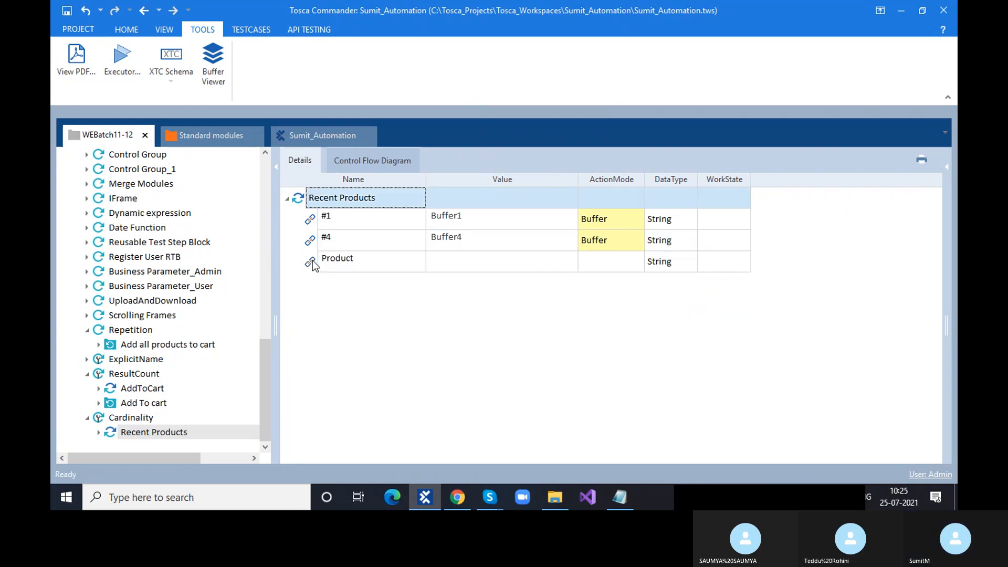
pyautogui.click(350, 241)
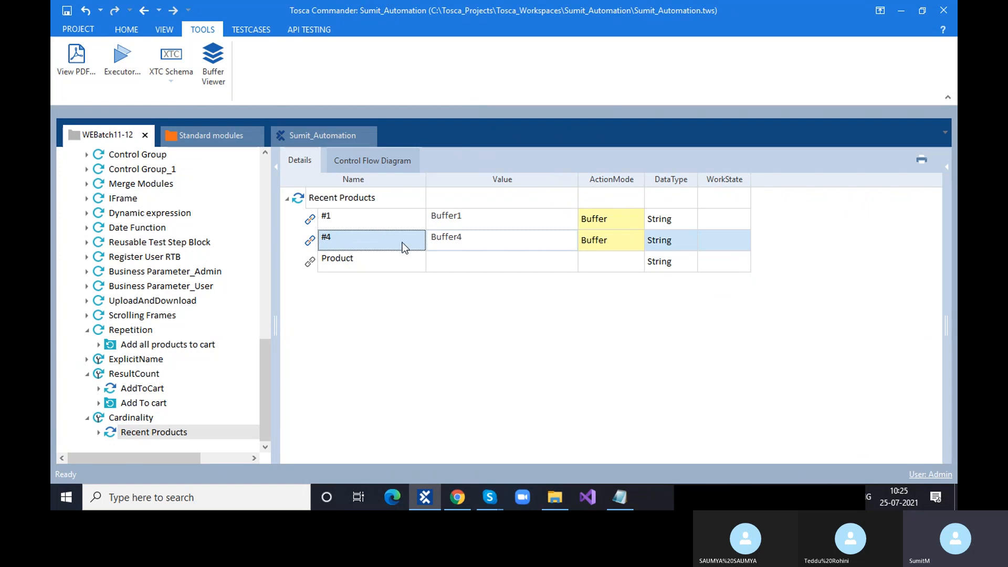
# - Switch to the web shop in Chrome and view the 1MP 60GB Hard Drive Handycam Camcorder and the Blue and green Sneaker
pyautogui.click(457, 496)
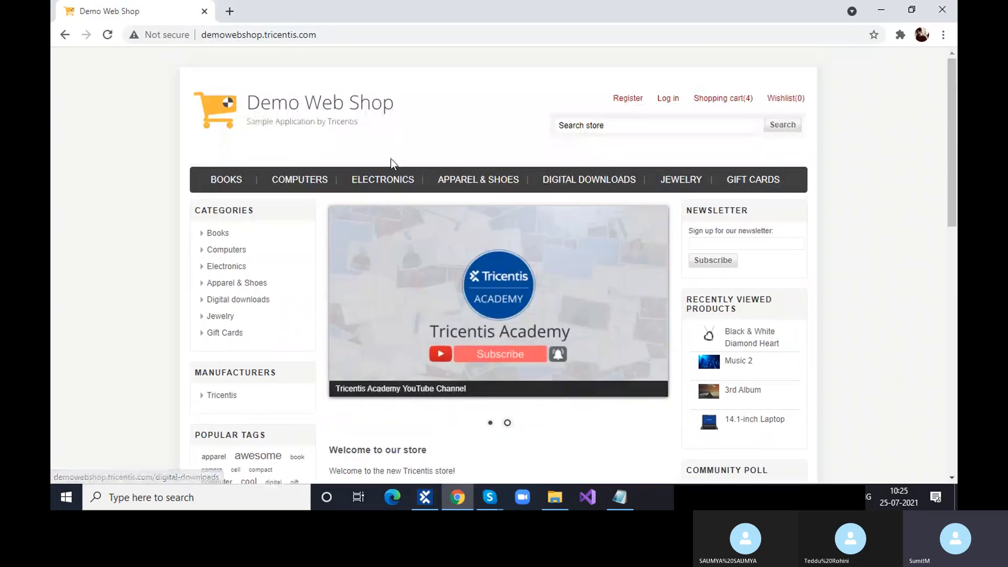
pyautogui.click(382, 179)
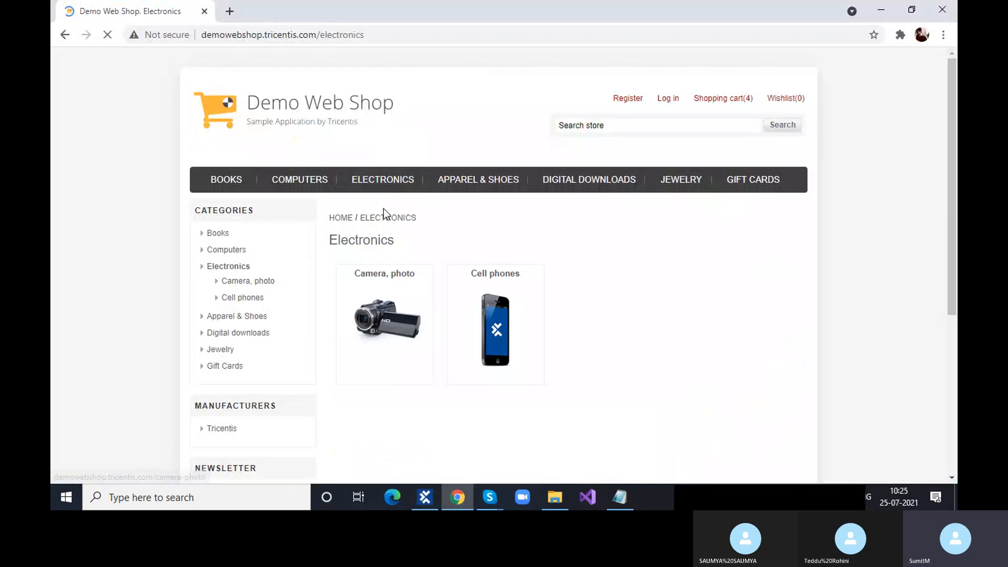
pyautogui.click(391, 317)
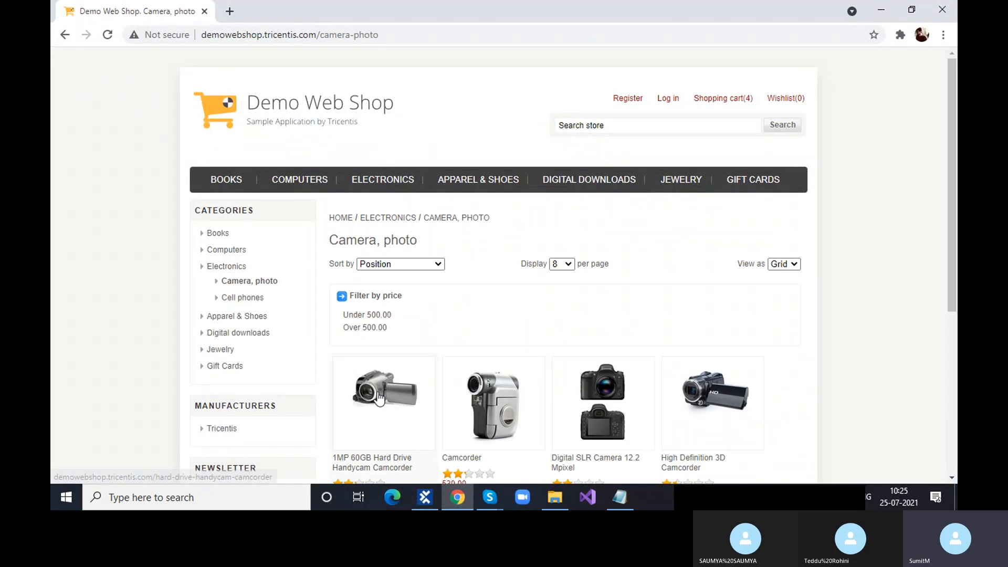
pyautogui.click(376, 392)
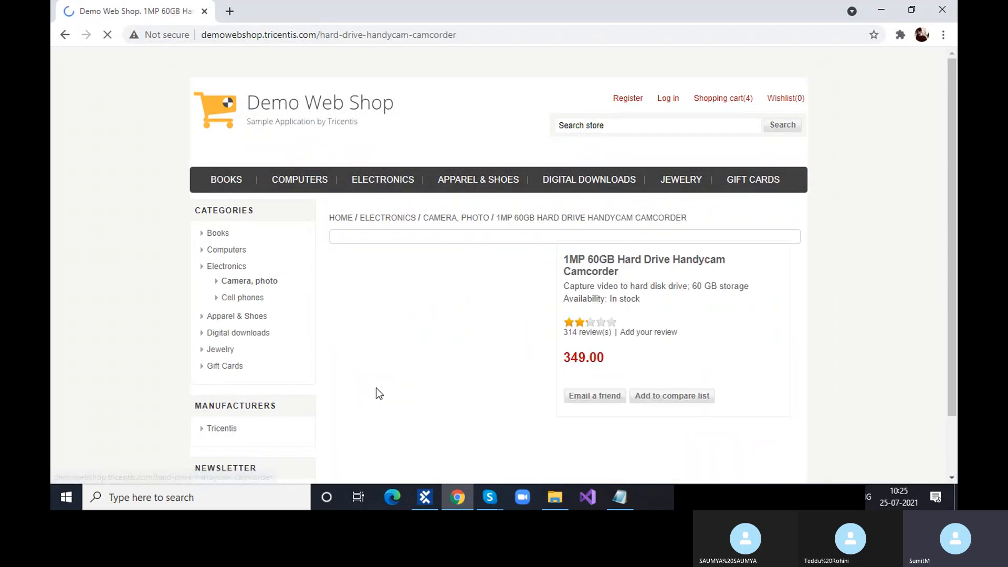
pyautogui.click(453, 181)
pyautogui.click(474, 323)
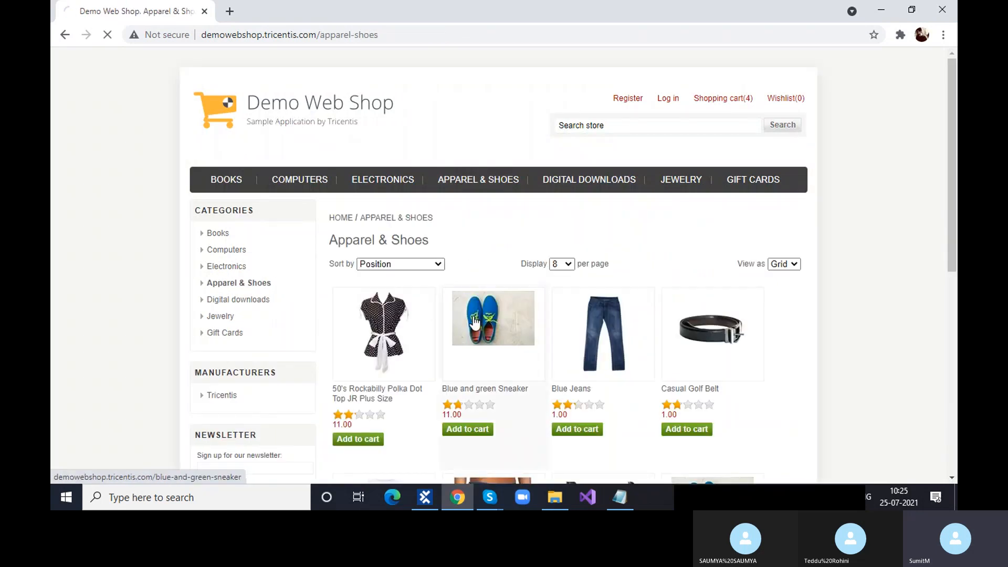
# - View Music 2 and the Computing and Internet book filtered under 25.00, and return to the shop's home page
pyautogui.click(586, 188)
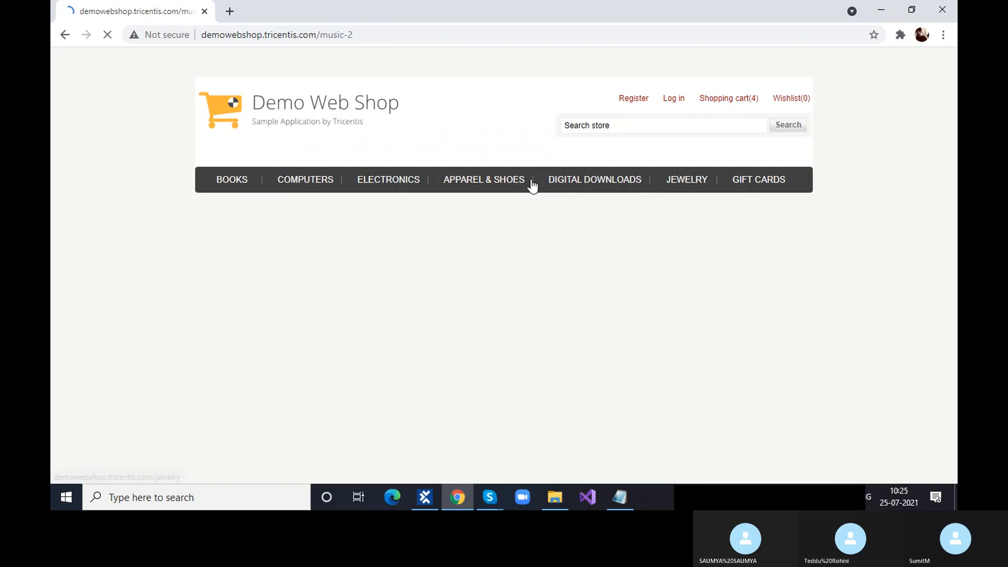
pyautogui.moveTo(294, 190)
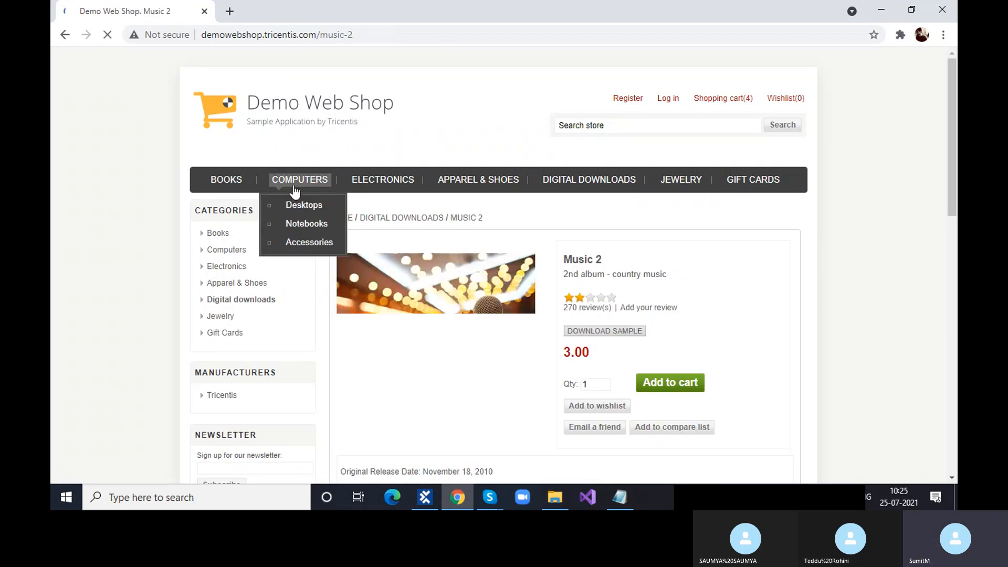
pyautogui.click(231, 181)
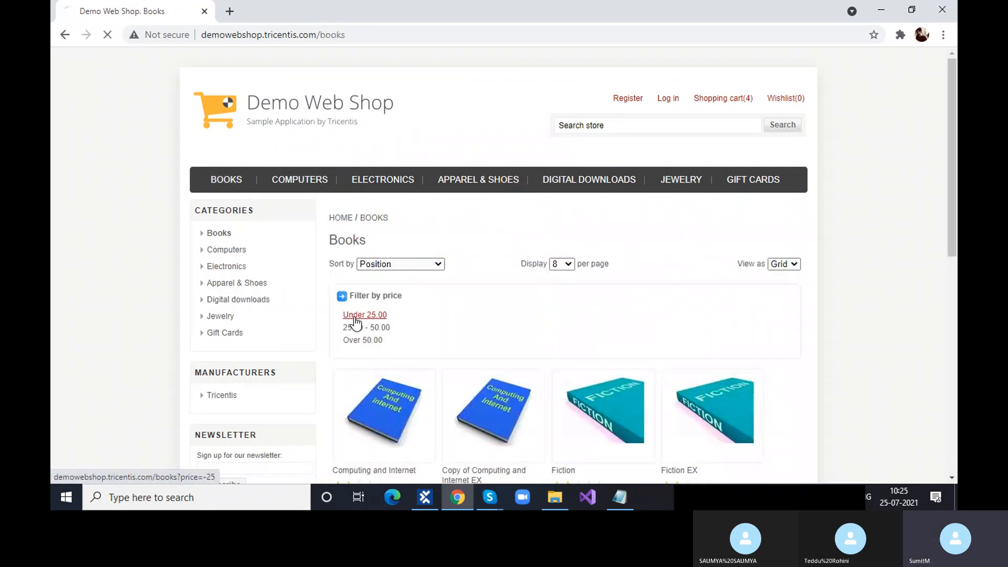
pyautogui.click(355, 318)
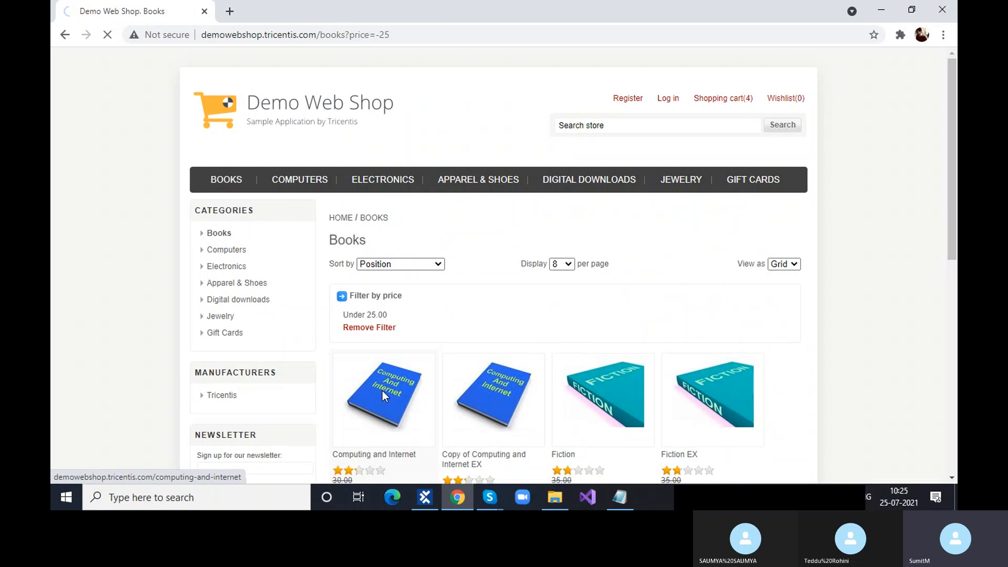
pyautogui.click(382, 391)
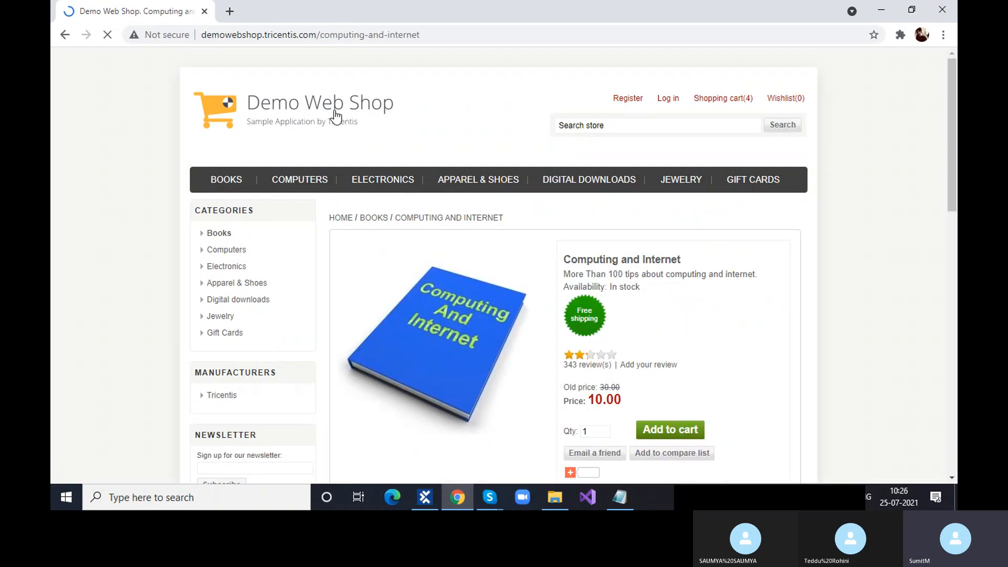
pyautogui.click(336, 117)
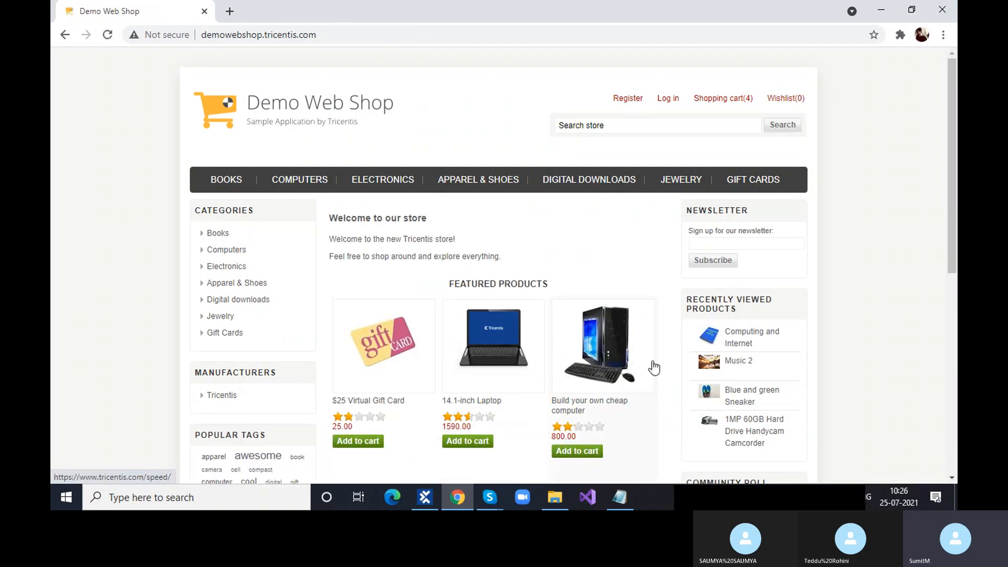
# - Switch to Tosca Commander, run the Recent Products step in the ScratchBook, and close the ScratchBook result
pyautogui.click(430, 504)
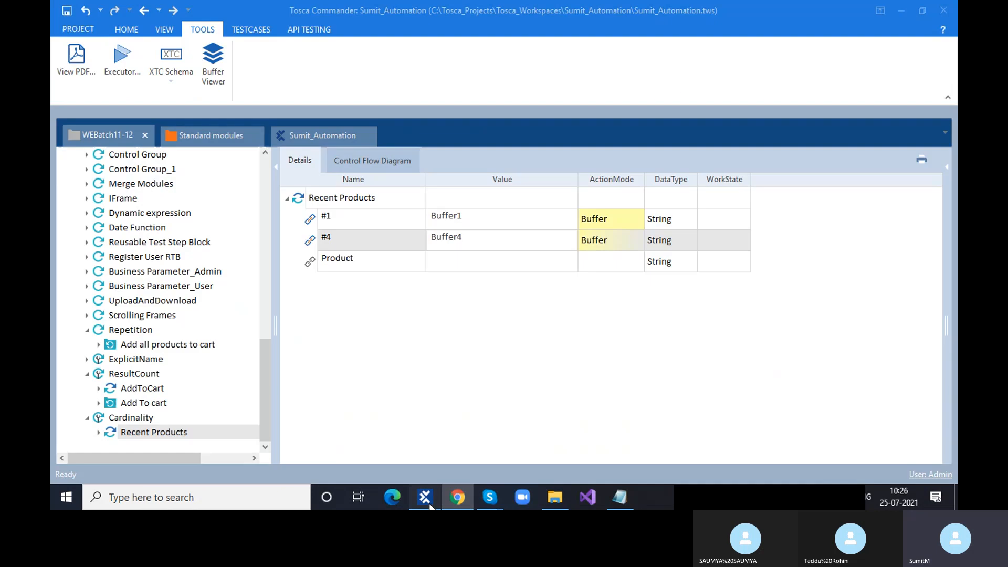
pyautogui.click(297, 197)
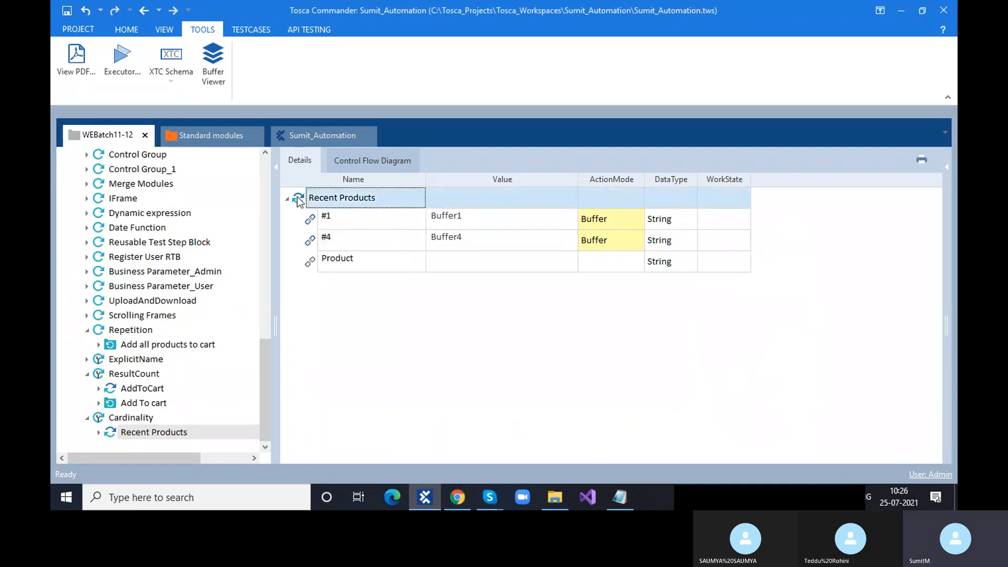
pyautogui.press('F6')
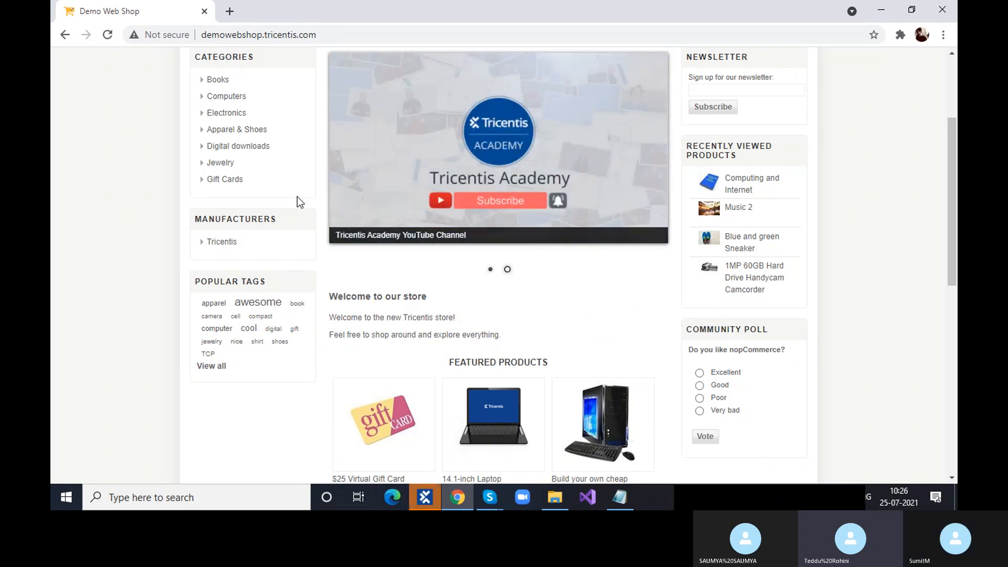
pyautogui.click(434, 508)
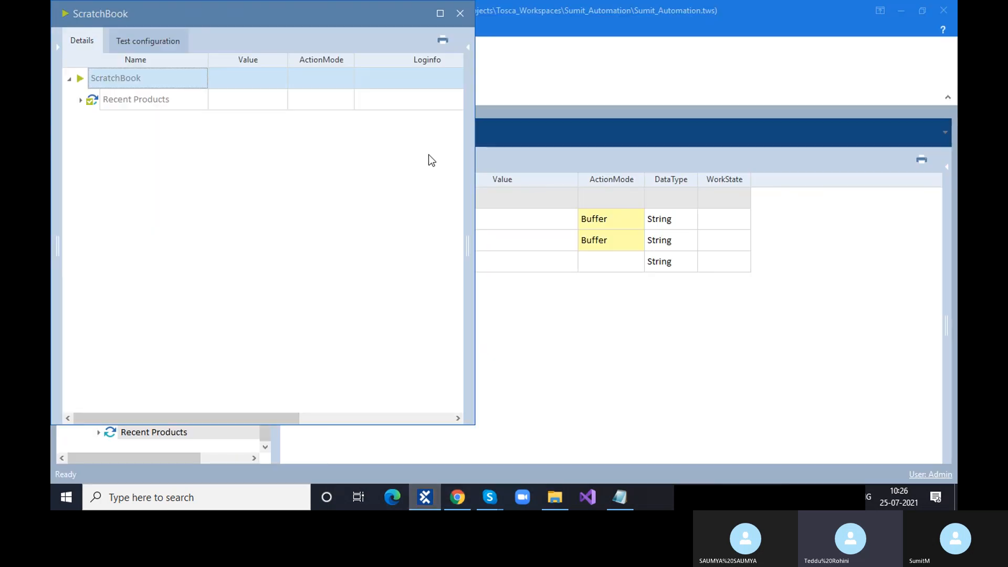
pyautogui.click(457, 16)
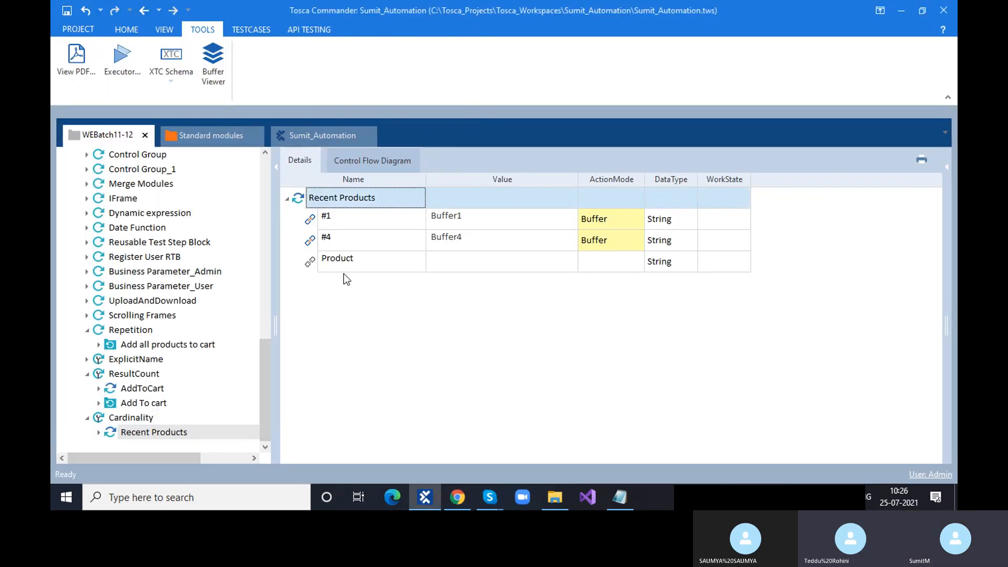
# - Compare Buffer1 and Buffer4 in the Buffer Viewer with the recently viewed products in the web shop, and close the viewer
pyautogui.click(287, 198)
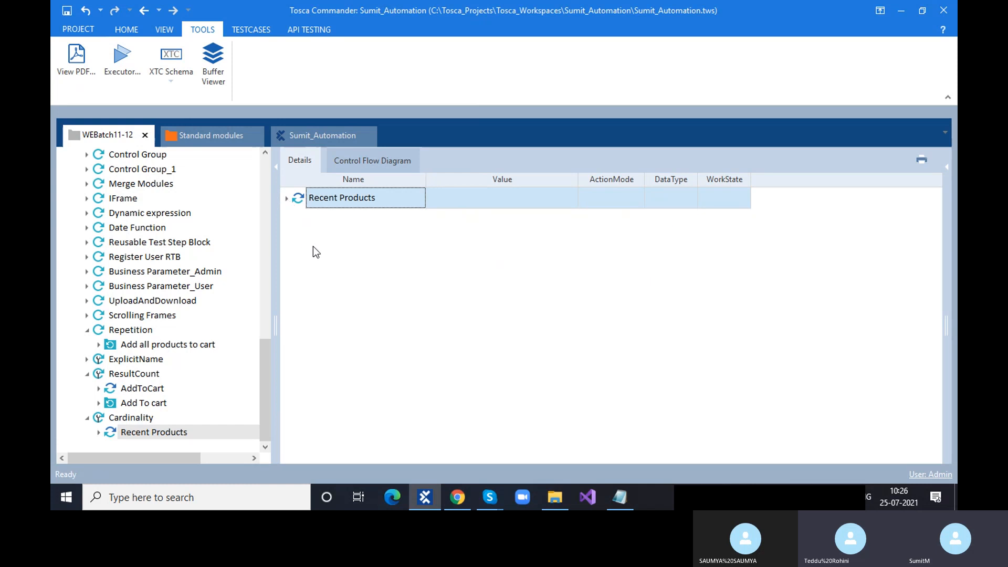
pyautogui.click(286, 198)
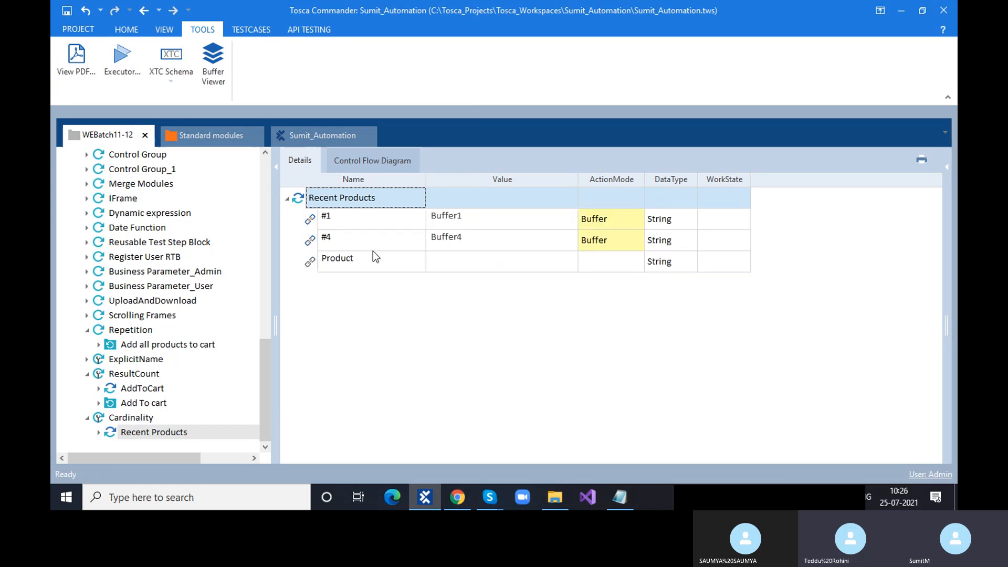
pyautogui.click(205, 74)
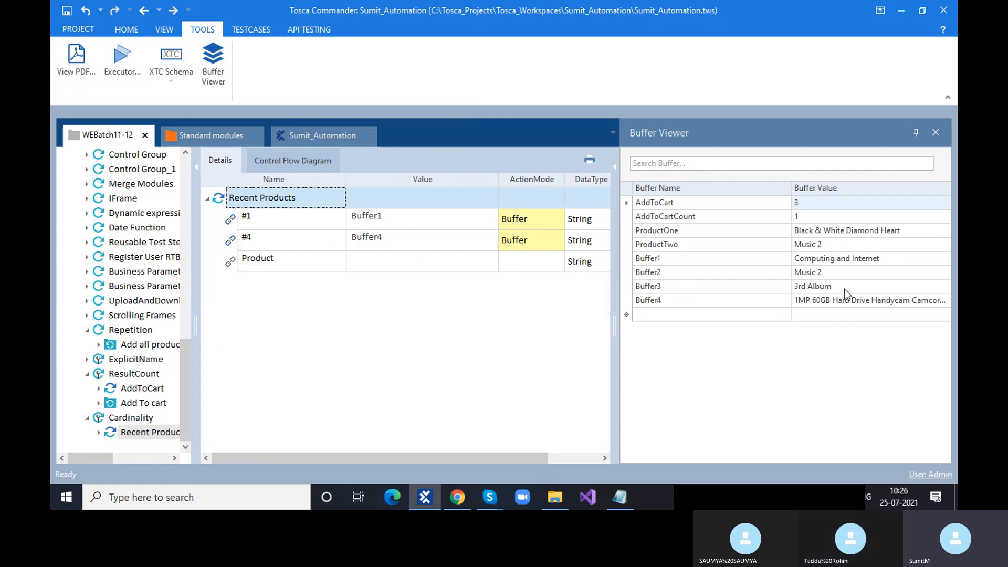
pyautogui.click(467, 506)
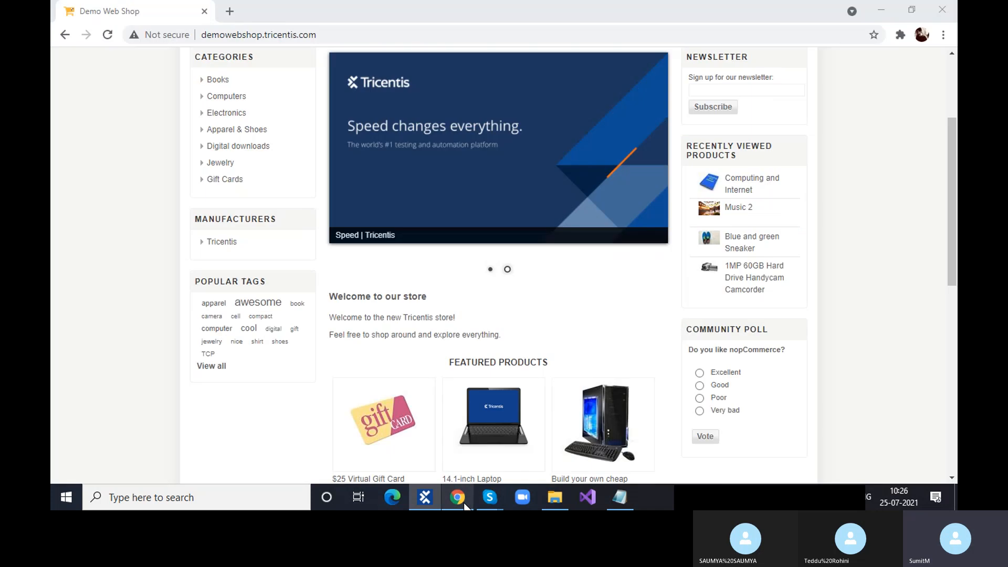
pyautogui.click(466, 505)
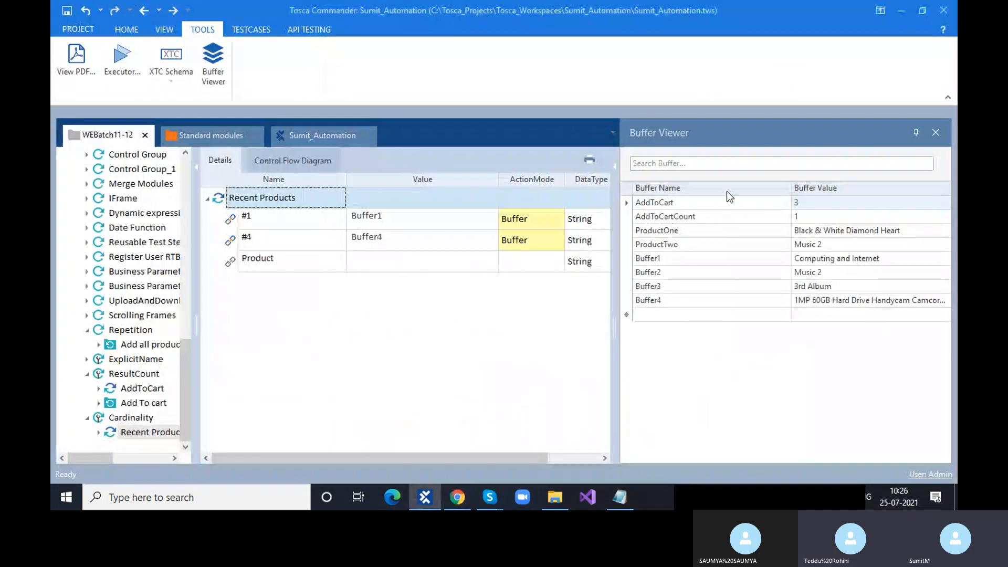
pyautogui.click(936, 132)
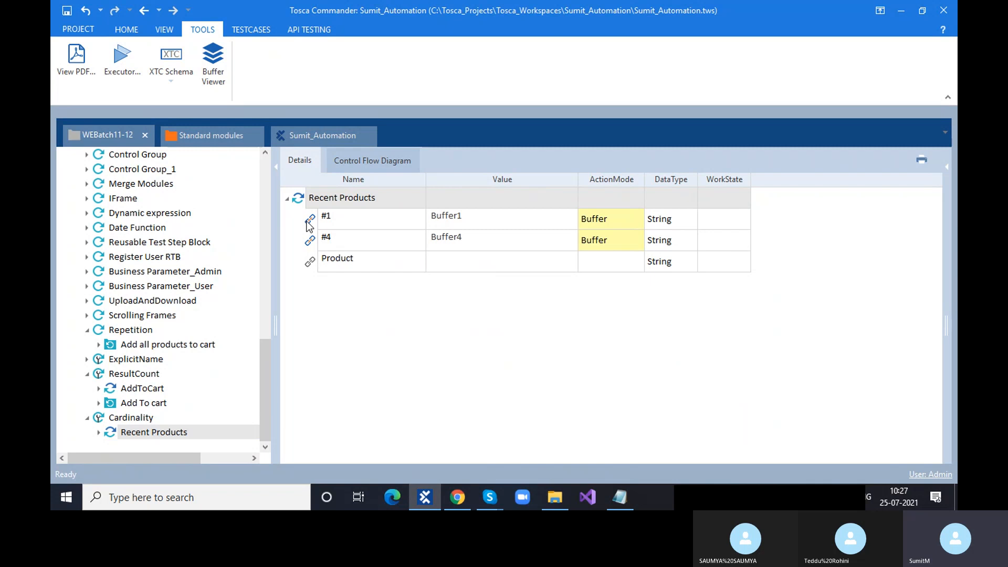
pyautogui.click(344, 239)
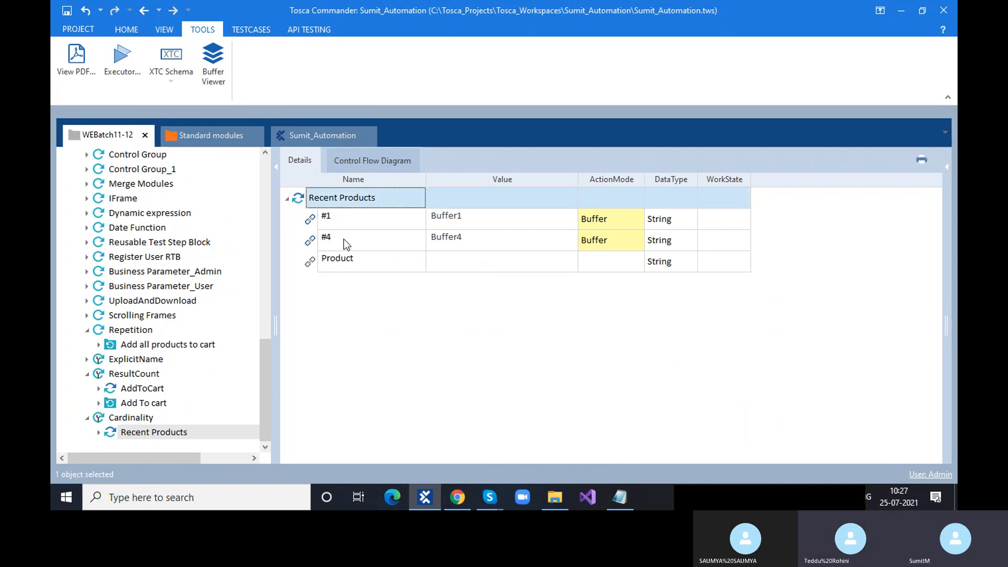
pyautogui.click(343, 239)
pyautogui.click(344, 239)
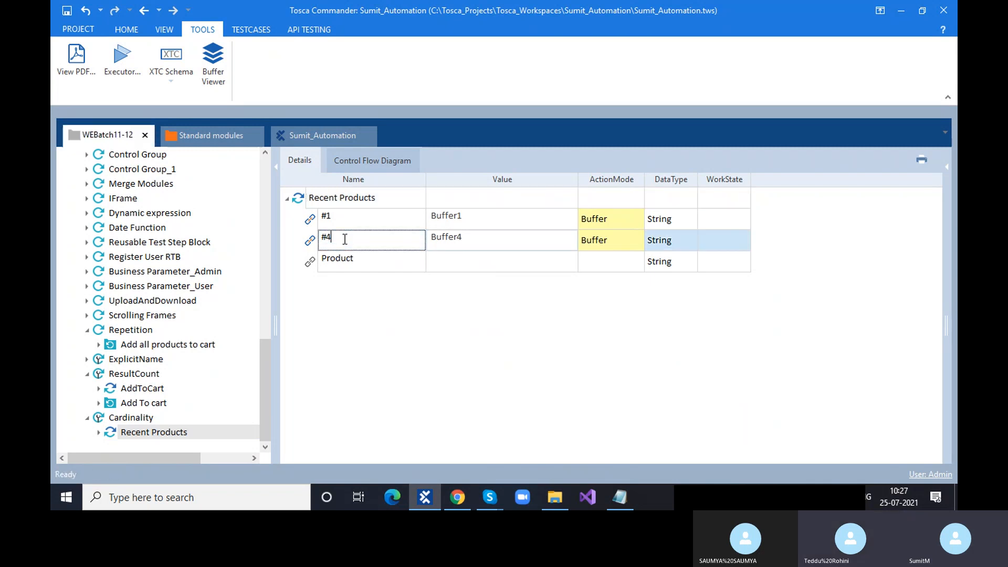
pyautogui.click(347, 296)
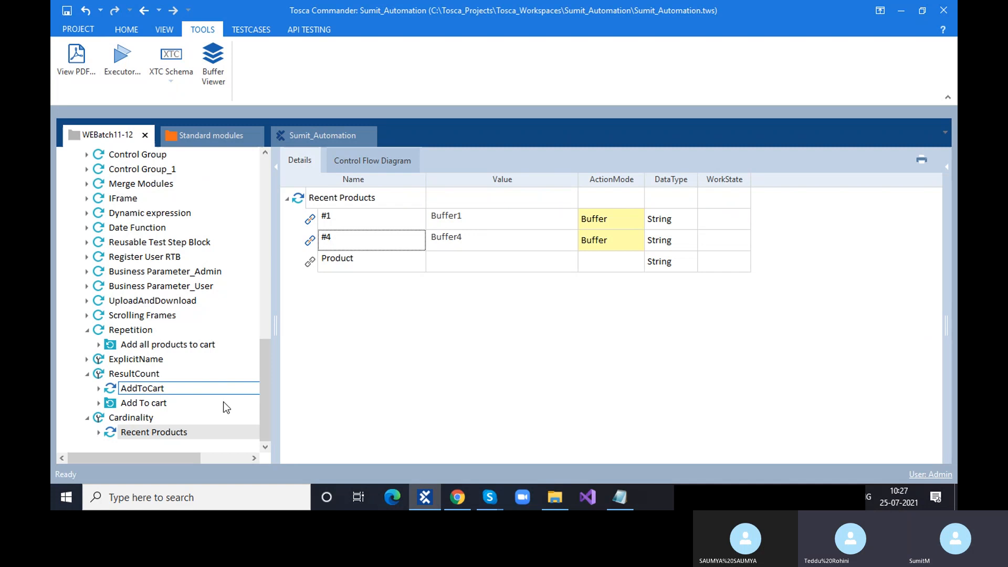
# - Create a folder named First Four Products in the Cardinality test case
pyautogui.click(127, 422)
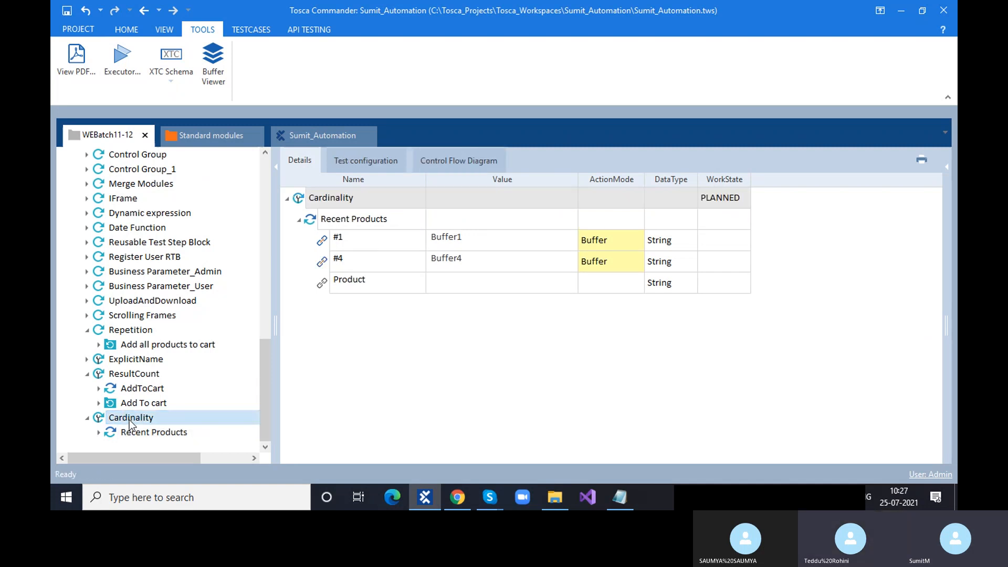
pyautogui.rightClick(128, 422)
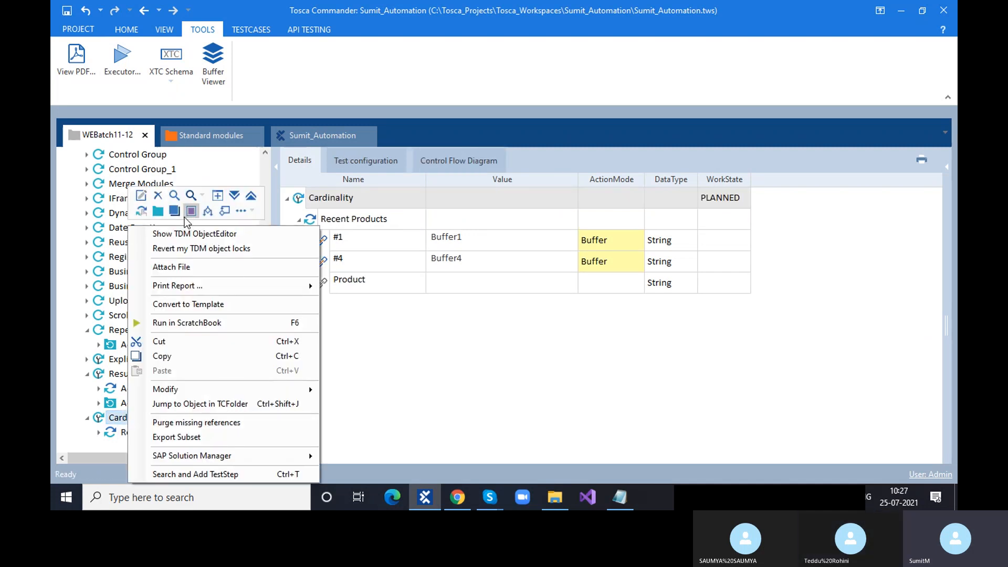
pyautogui.click(158, 211)
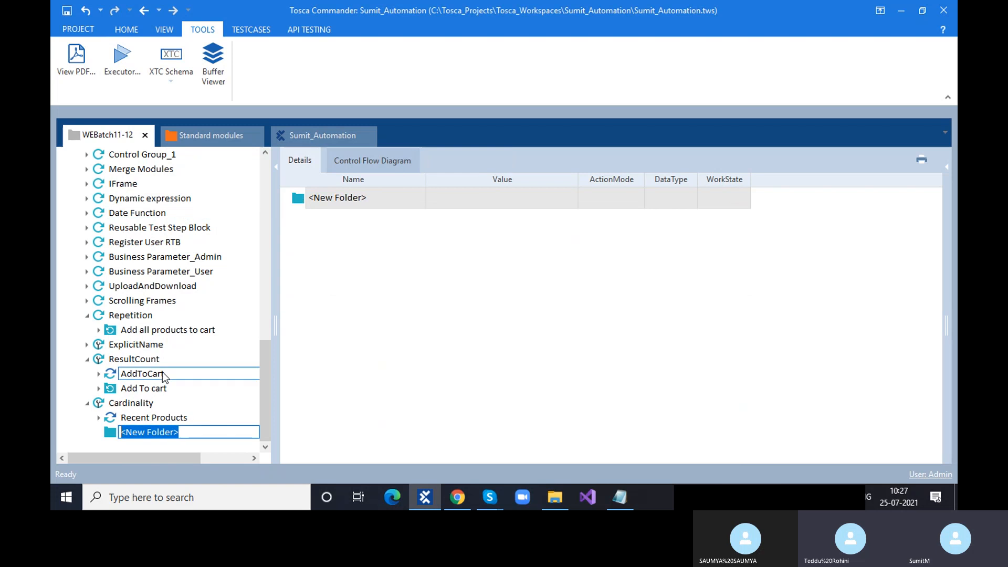
pyautogui.write('Fi')
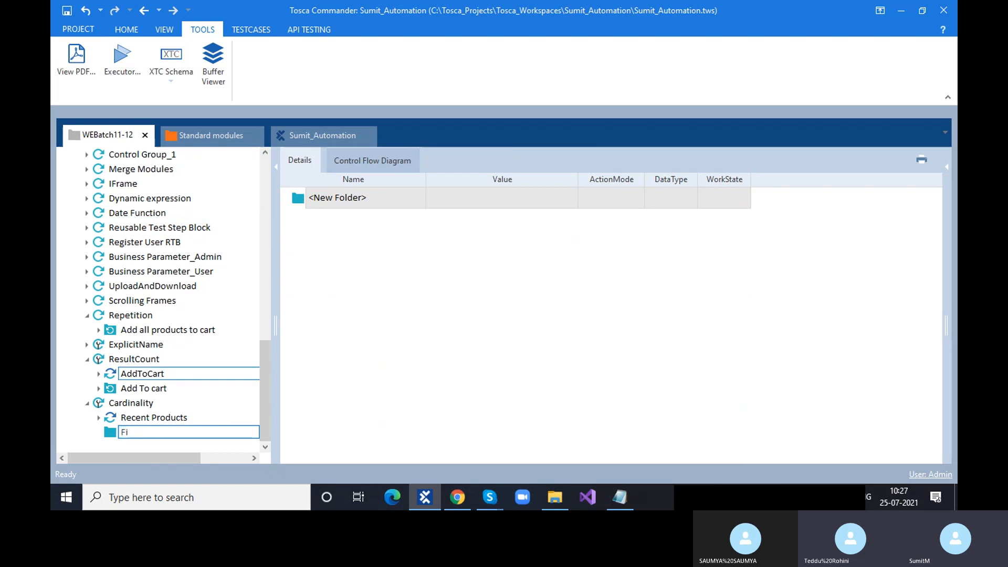
pyautogui.write('rst Fuo')
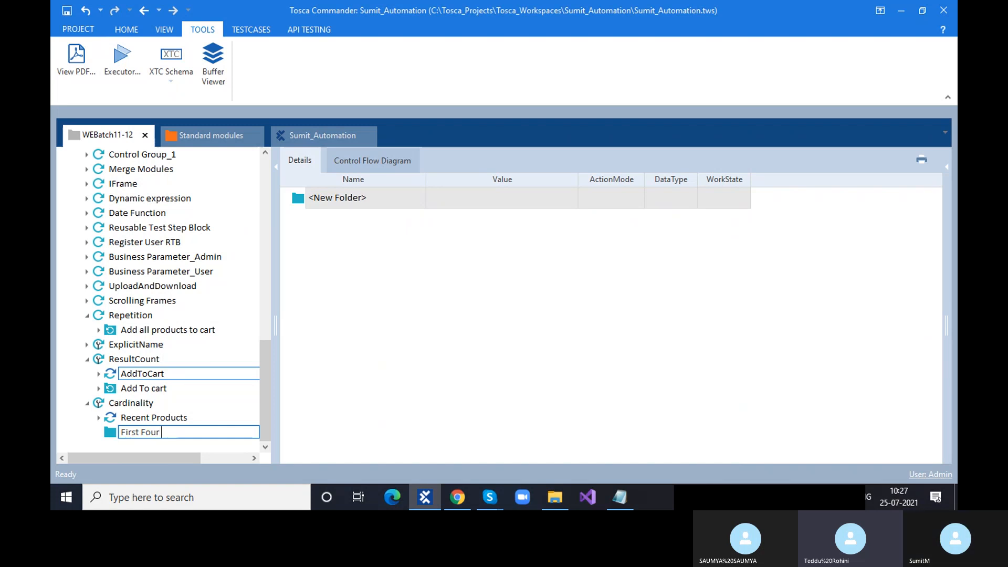
pyautogui.write(' Products')
pyautogui.press('Return')
# - Copy the Recent Products step into the First Four Products folder, expand the folder's contents, and select the copy's #4 row
pyautogui.click(134, 375)
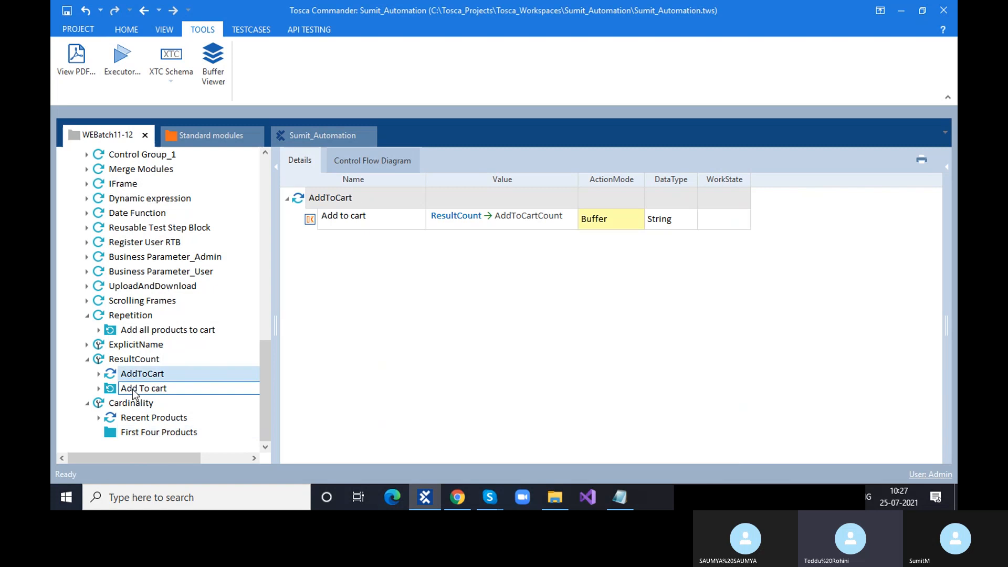
pyautogui.click(142, 419)
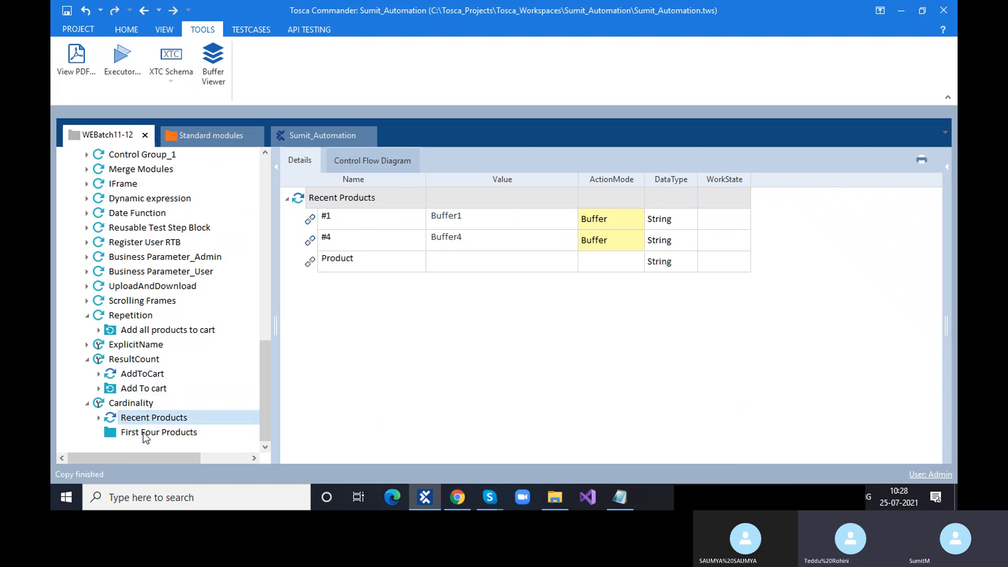
pyautogui.click(143, 433)
pyautogui.hotkey('ctrl', 'v')
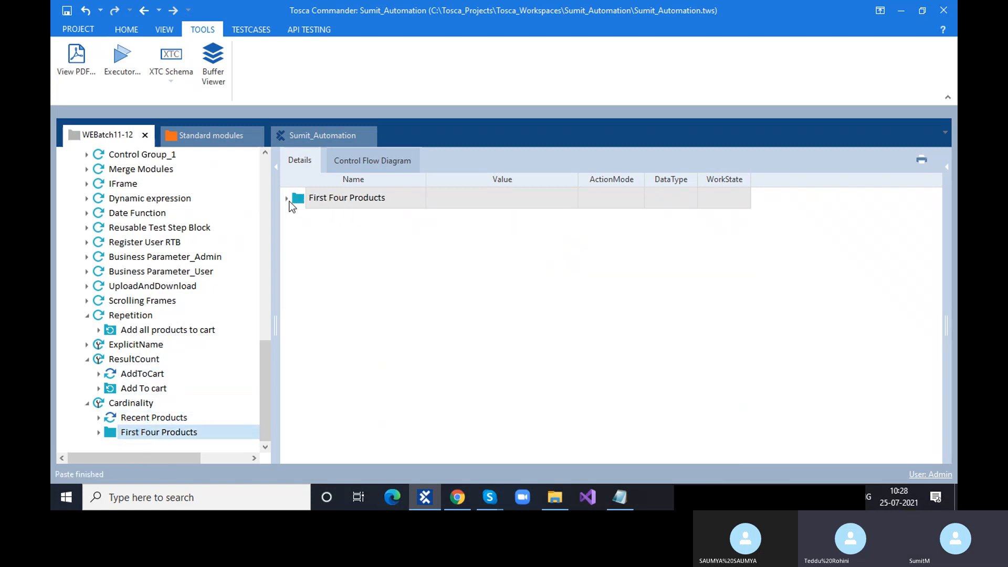
pyautogui.click(287, 199)
pyautogui.click(298, 220)
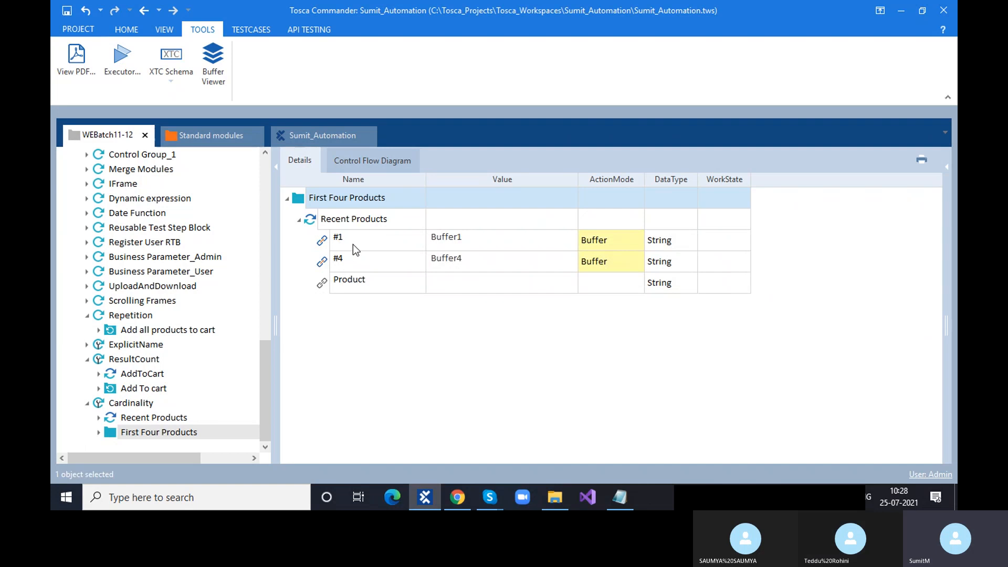
pyautogui.click(325, 260)
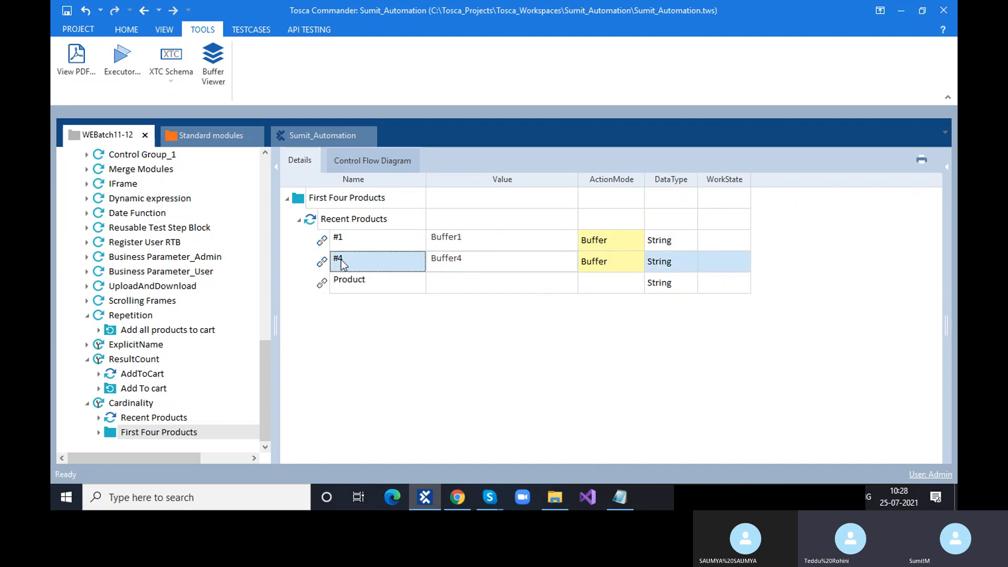
# - Rename the copied step's #1 attribute to #{Repetition} and delete its #4 attribute
pyautogui.click(354, 237)
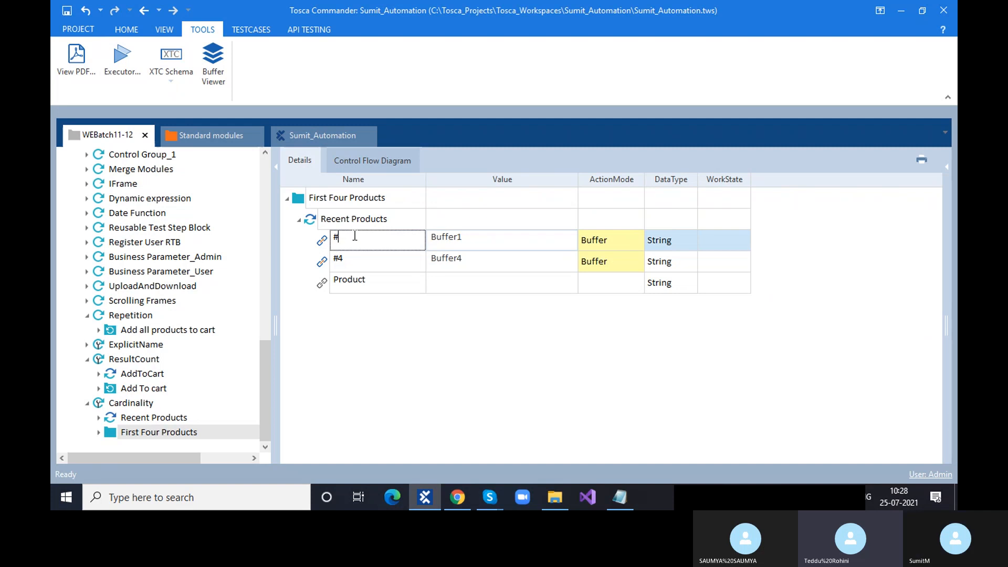
pyautogui.write('{R')
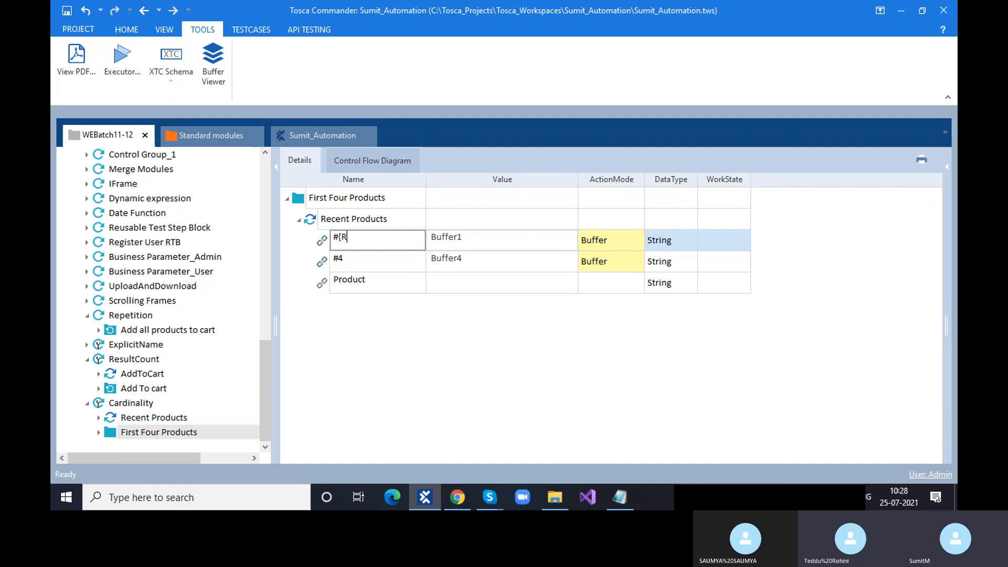
pyautogui.write('epetition')
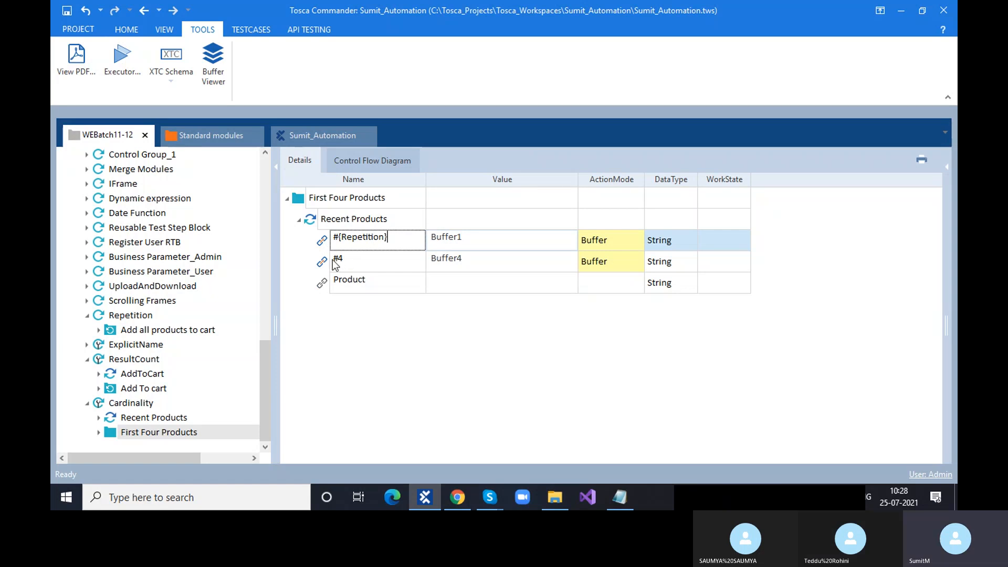
pyautogui.click(326, 260)
pyautogui.press('Delete')
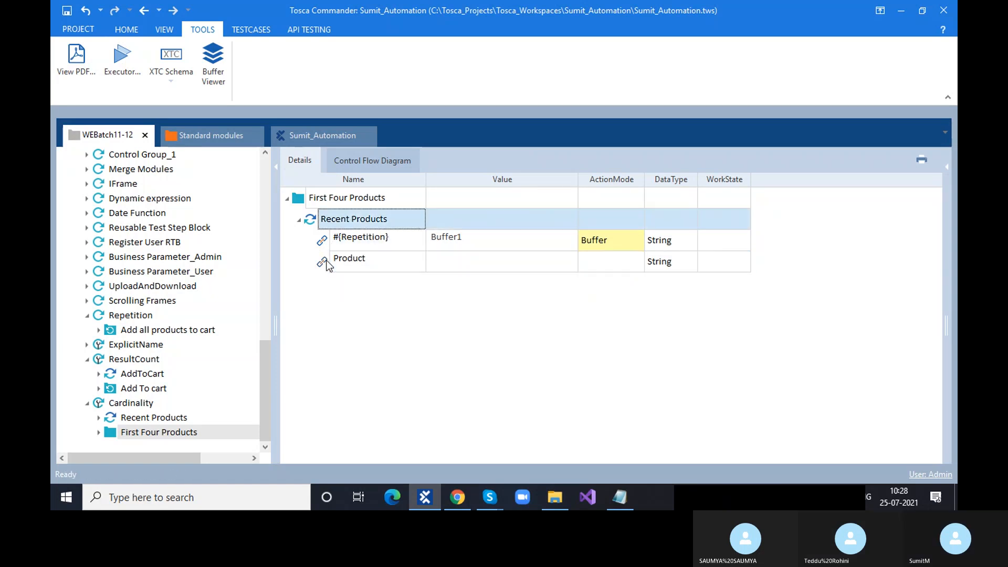
# - Set the value of the #{Repetition} attribute to Buffer{REPETITION}
pyautogui.click(467, 240)
pyautogui.click(466, 237)
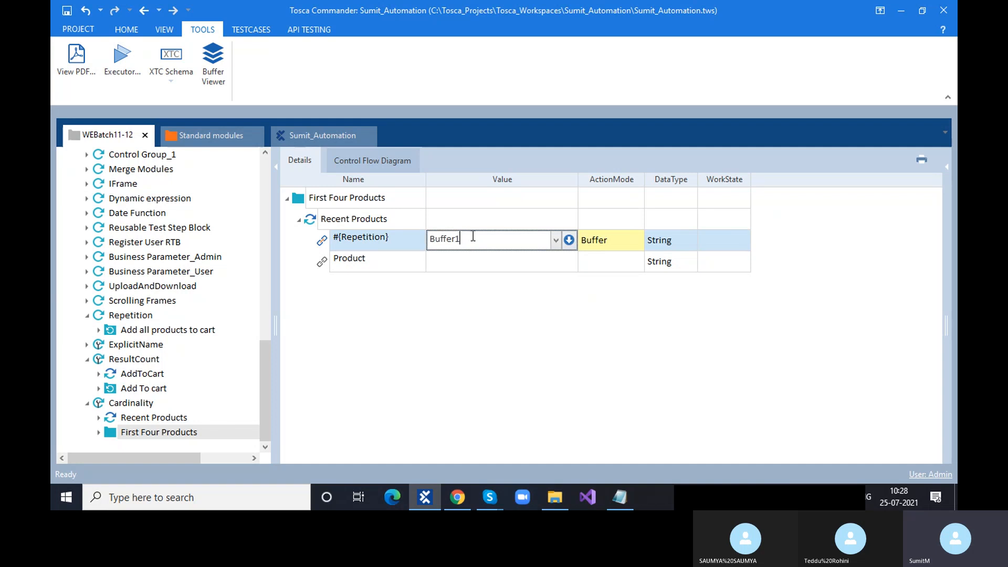
pyautogui.press('BackSpace')
pyautogui.write('{REPETITION')
pyautogui.click(478, 328)
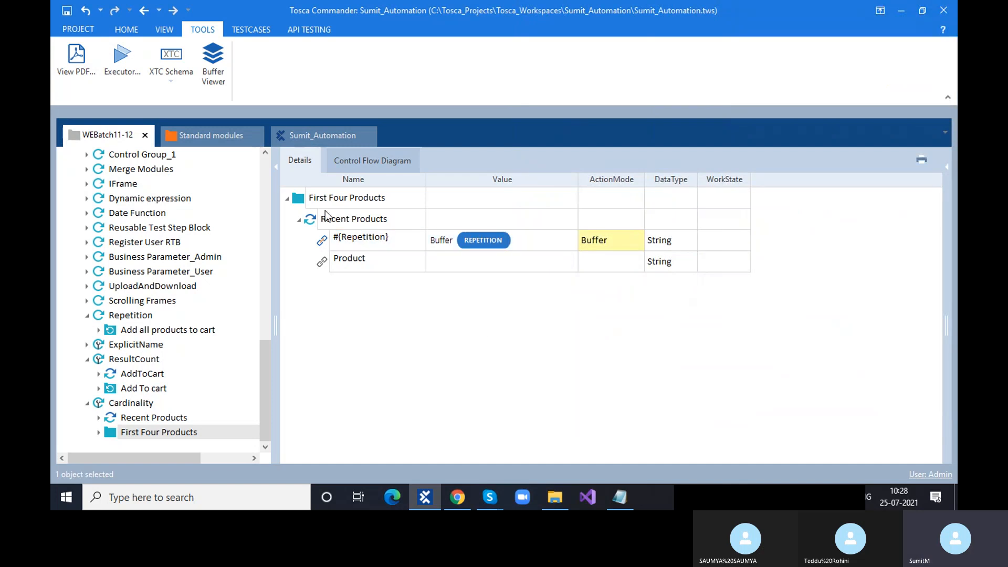
# - Set the Repetition property of the First Four Products folder to 4, showing the properties only for this edit
pyautogui.click(298, 205)
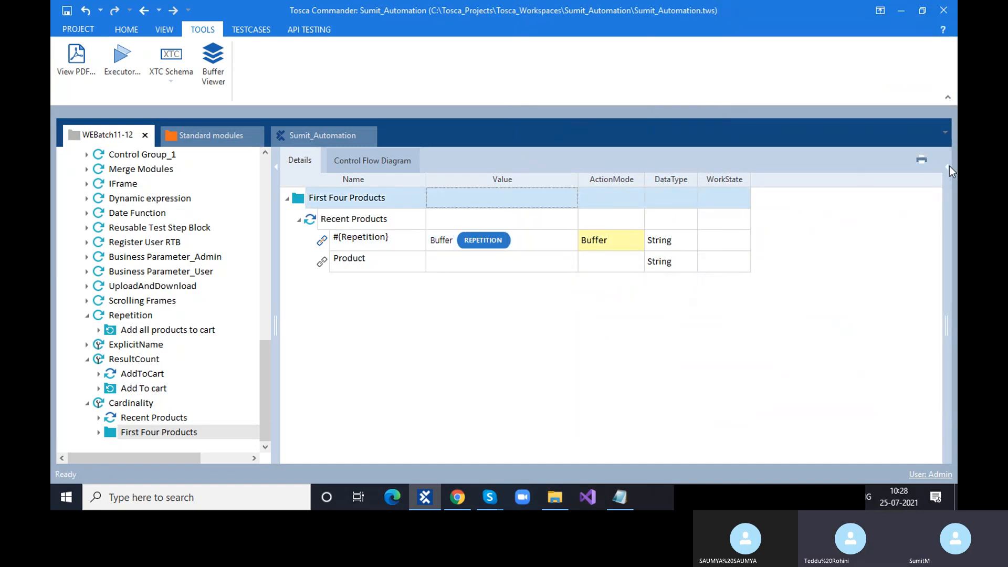
pyautogui.click(946, 167)
pyautogui.click(825, 306)
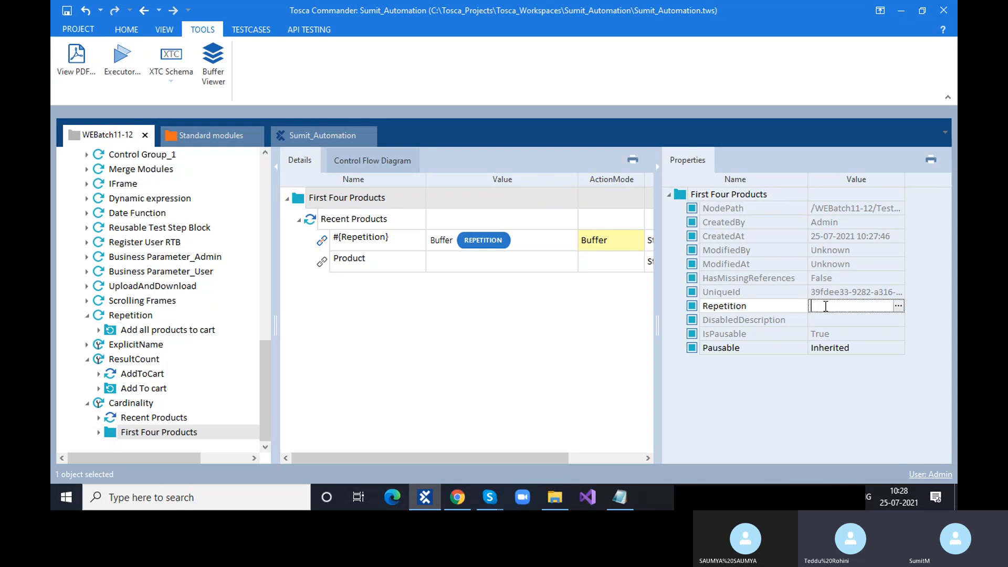
pyautogui.write('4')
pyautogui.click(812, 387)
pyautogui.click(659, 167)
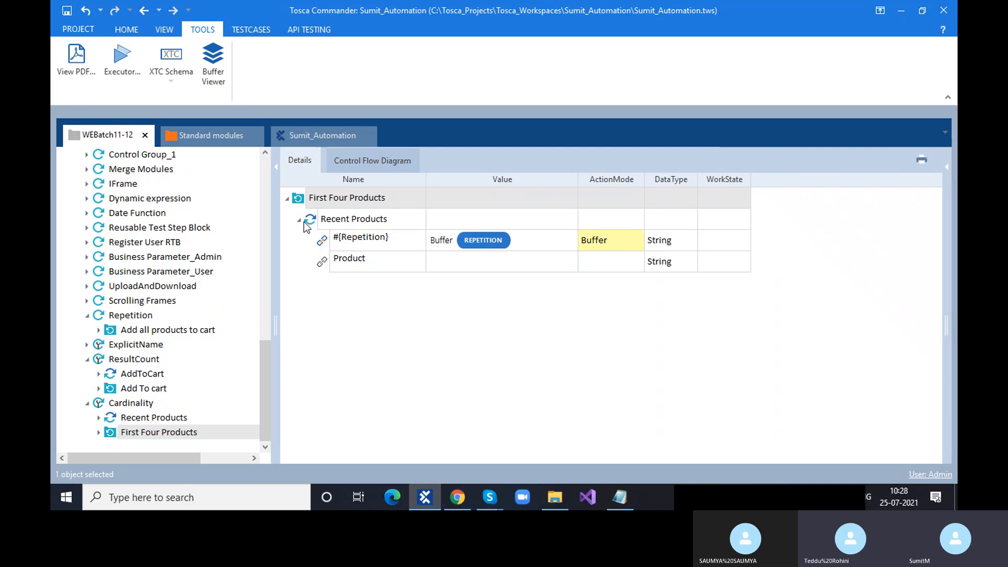
# - Run the First Four Products folder in the ScratchBook, close the result, and check the stored buffers in the Buffer Viewer
pyautogui.press('F5')
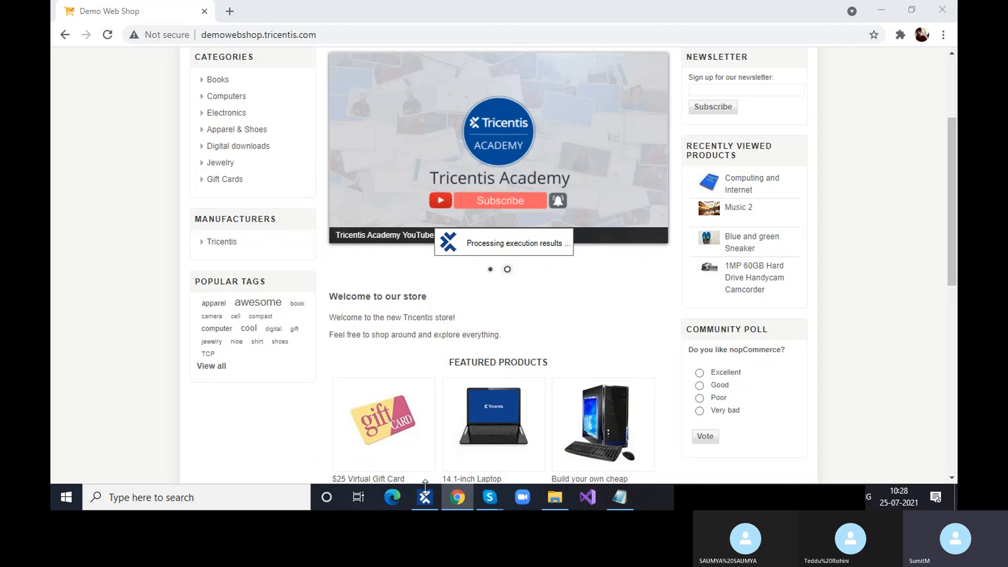
pyautogui.click(426, 499)
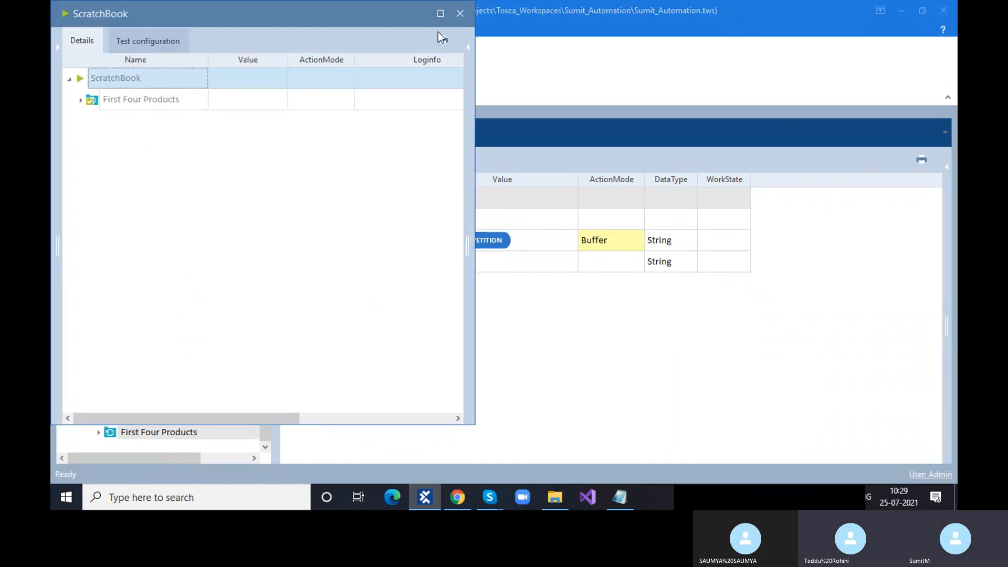
pyautogui.click(466, 15)
pyautogui.click(218, 62)
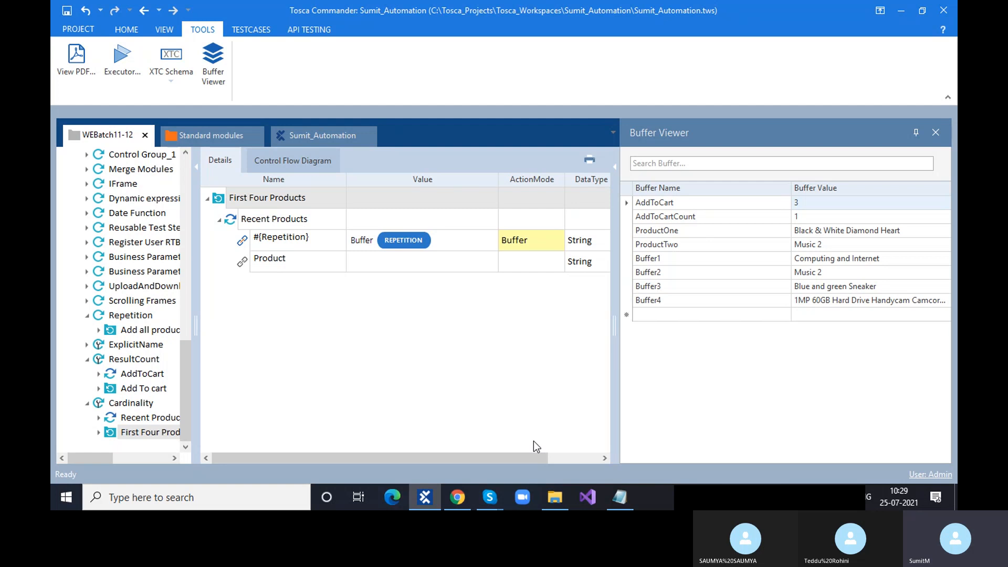
pyautogui.click(937, 132)
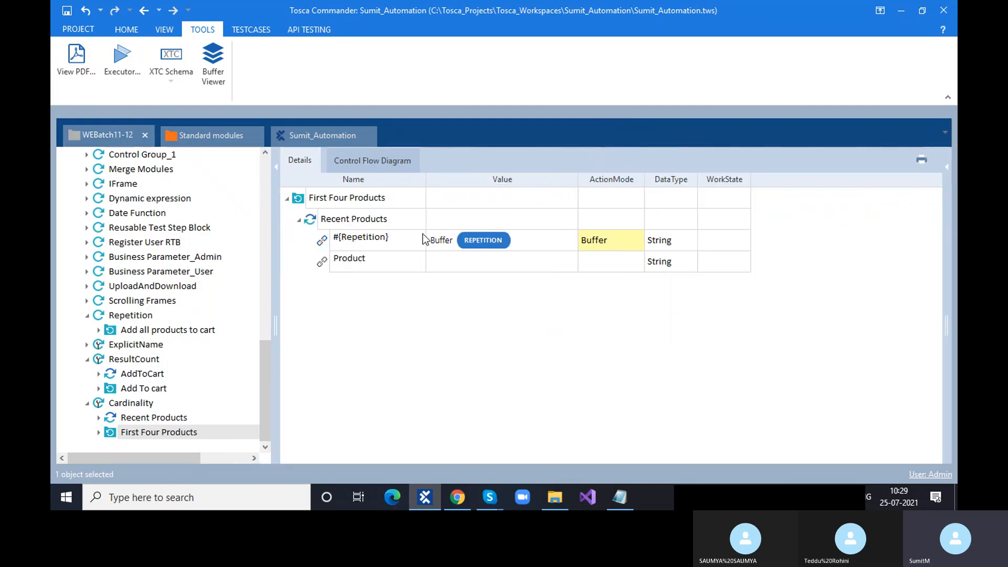
# - Replace the Buffer prefix in the #{Repetition} value so that it reads DynaValues{REPETITION}
pyautogui.click(445, 238)
pyautogui.moveTo(453, 239); pyautogui.dragTo(425, 237)
pyautogui.press('BackSpace')
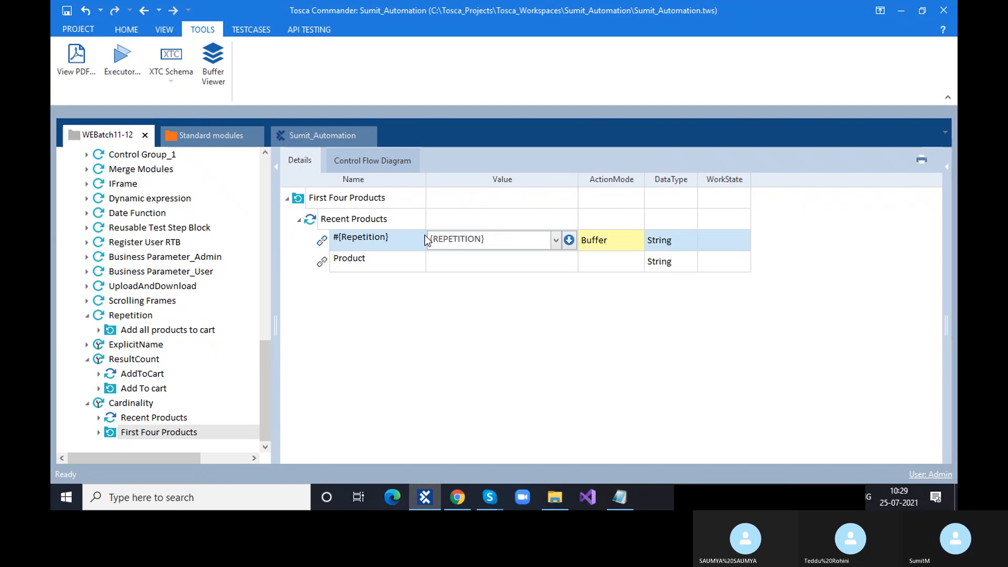
pyautogui.write('DynaV')
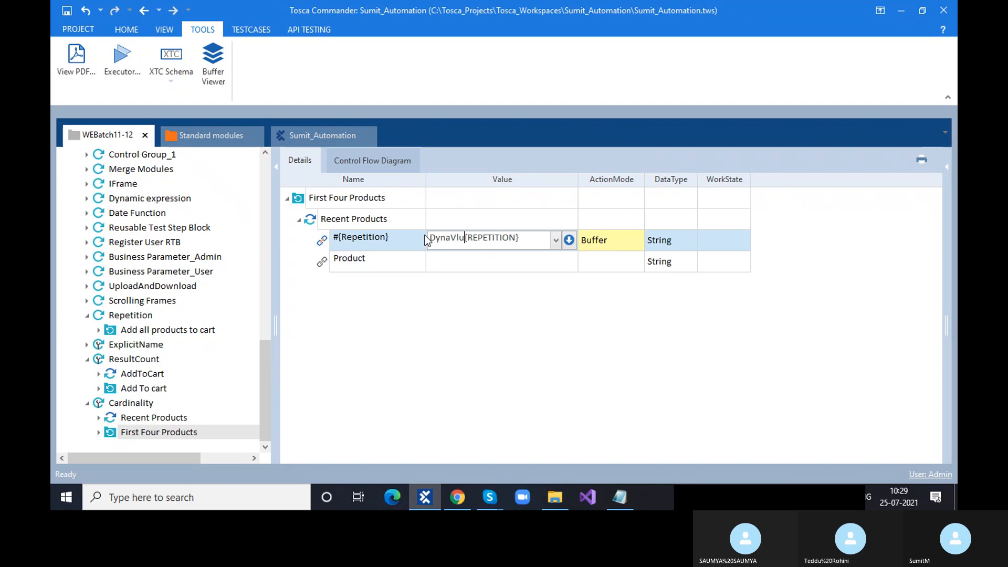
pyautogui.write('alues')
pyautogui.press('Return')
# - Rerun the First Four Products folder in the ScratchBook, close the result, and check the DynaValues buffers in the Buffer Viewer
pyautogui.click(297, 198)
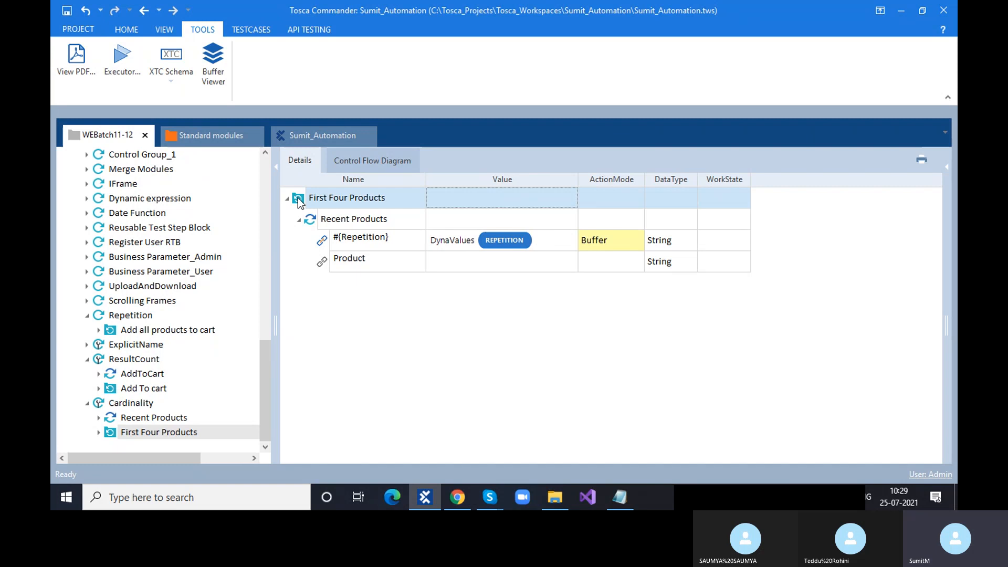
pyautogui.press('F6')
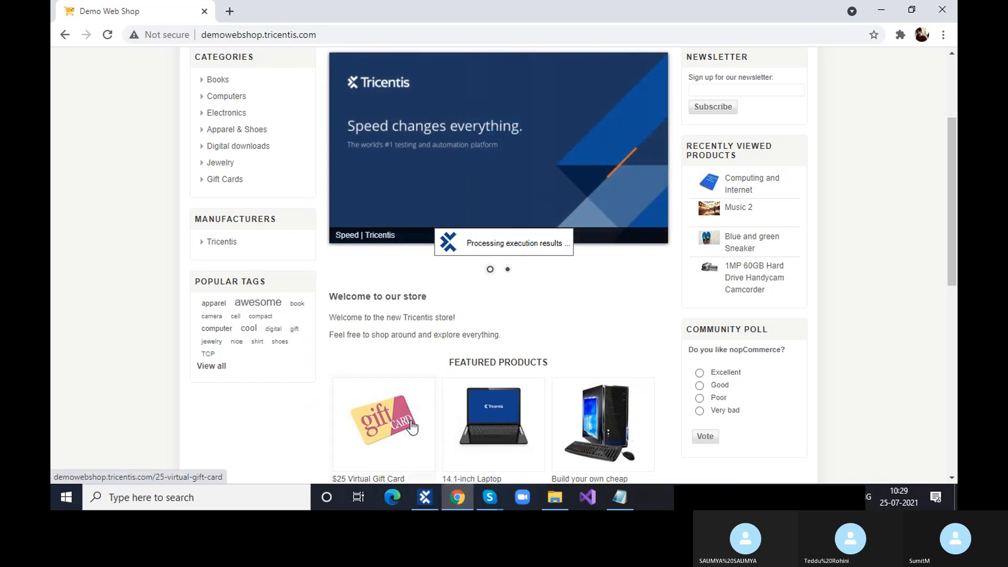
pyautogui.click(455, 501)
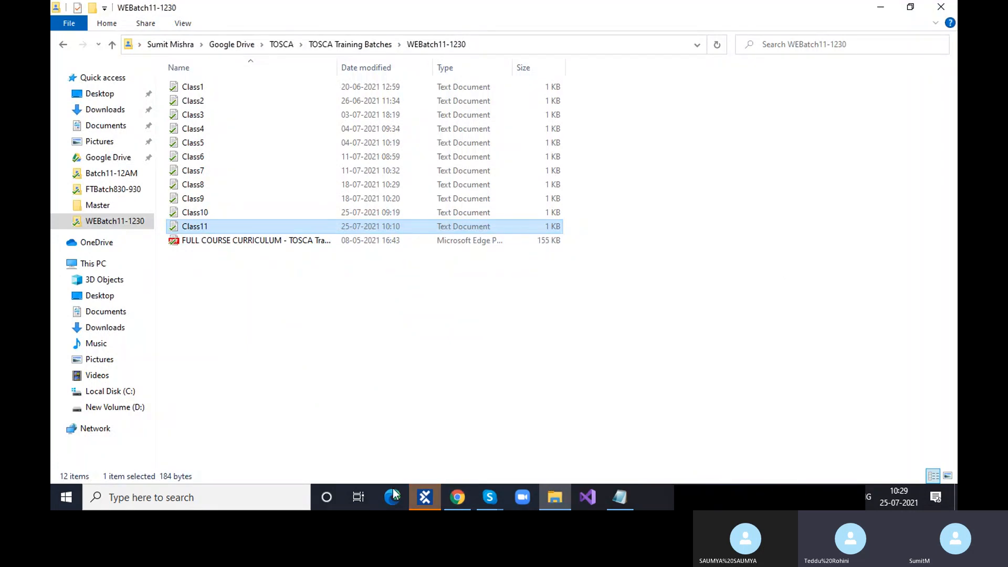
pyautogui.click(426, 497)
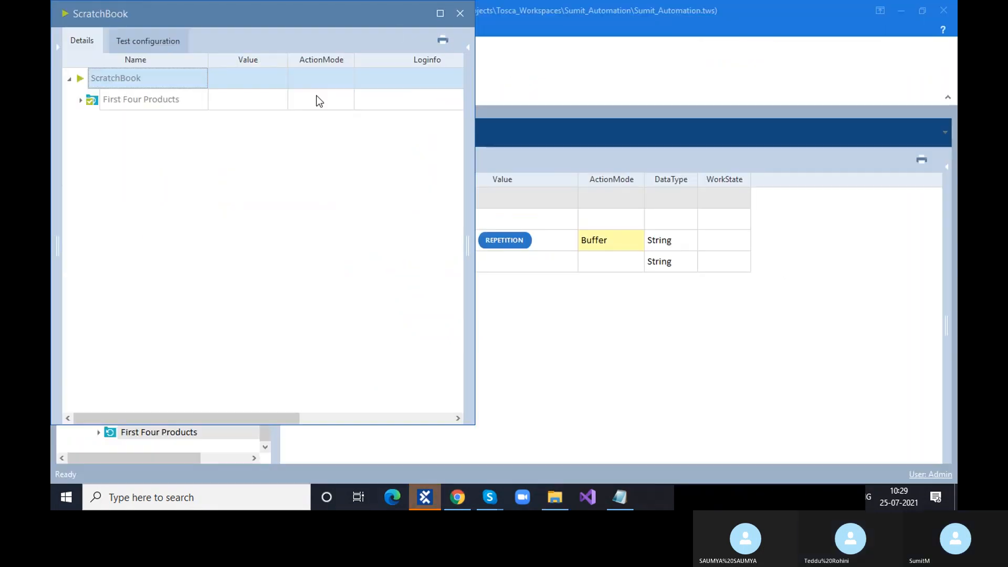
pyautogui.click(460, 14)
pyautogui.click(216, 70)
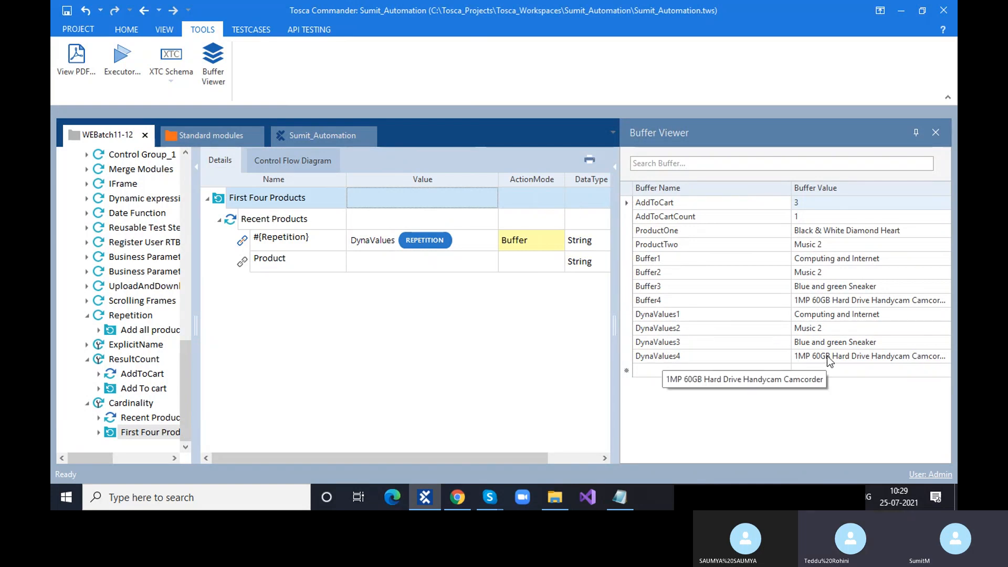
pyautogui.click(936, 133)
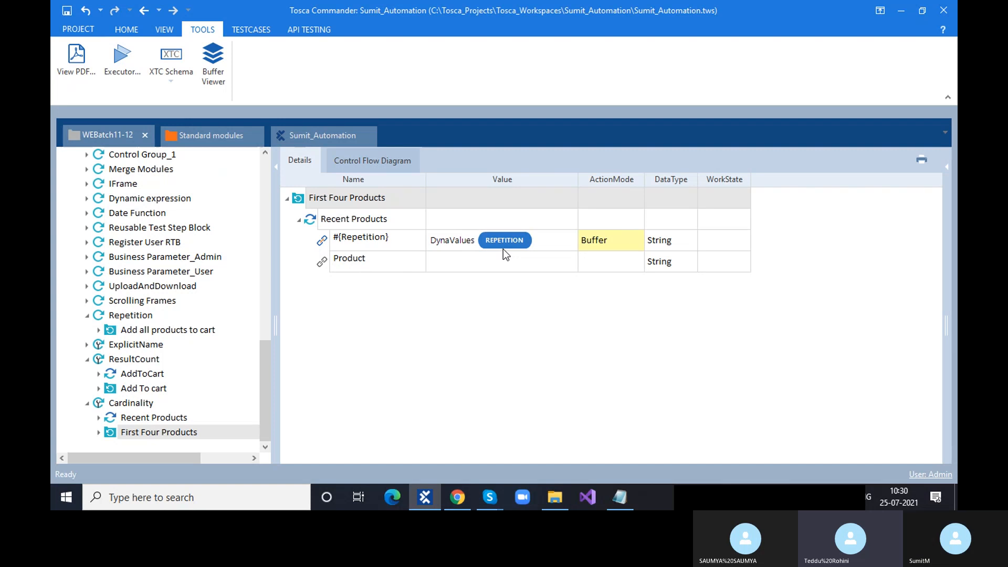
# - Review the topic list and task in the Class11 Notepad file and close the file
pyautogui.click(619, 497)
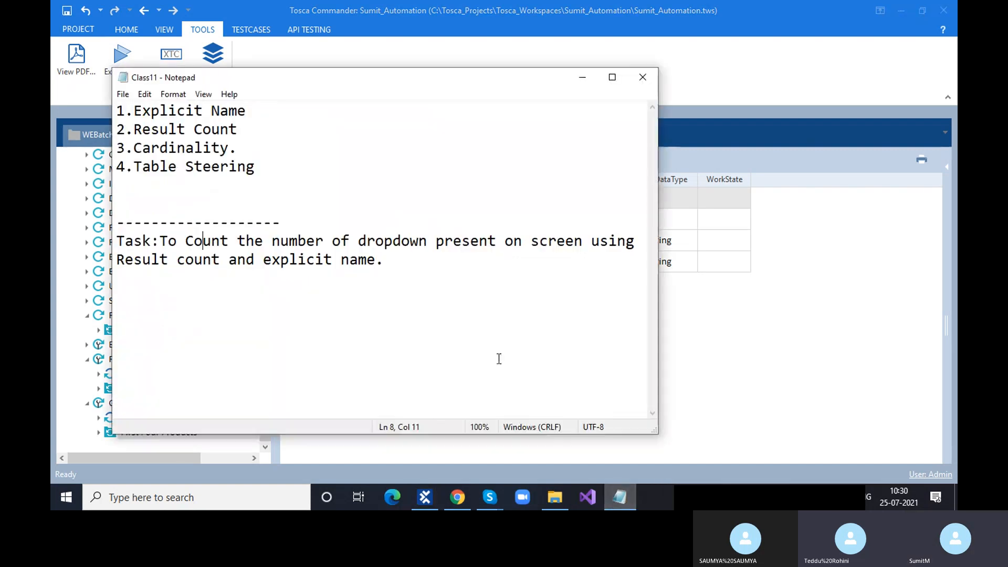
pyautogui.click(582, 77)
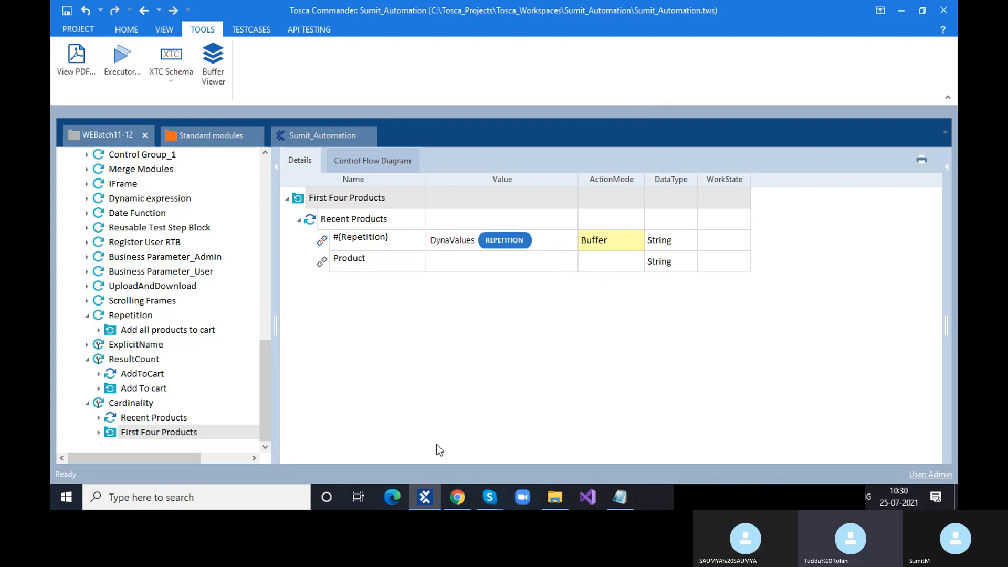
pyautogui.moveTo(782, 492); pyautogui.dragTo(706, 287)
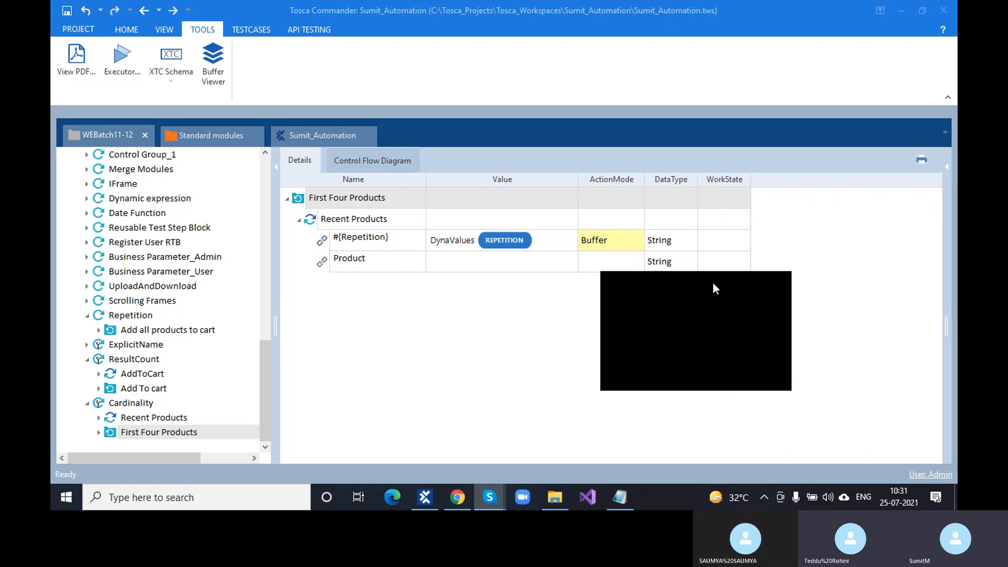
pyautogui.click(627, 494)
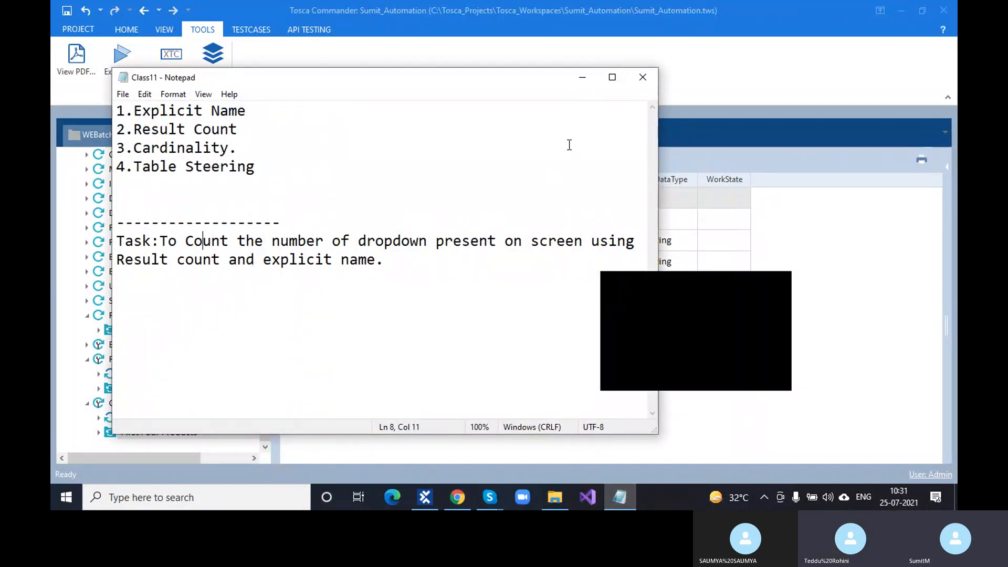
pyautogui.click(642, 80)
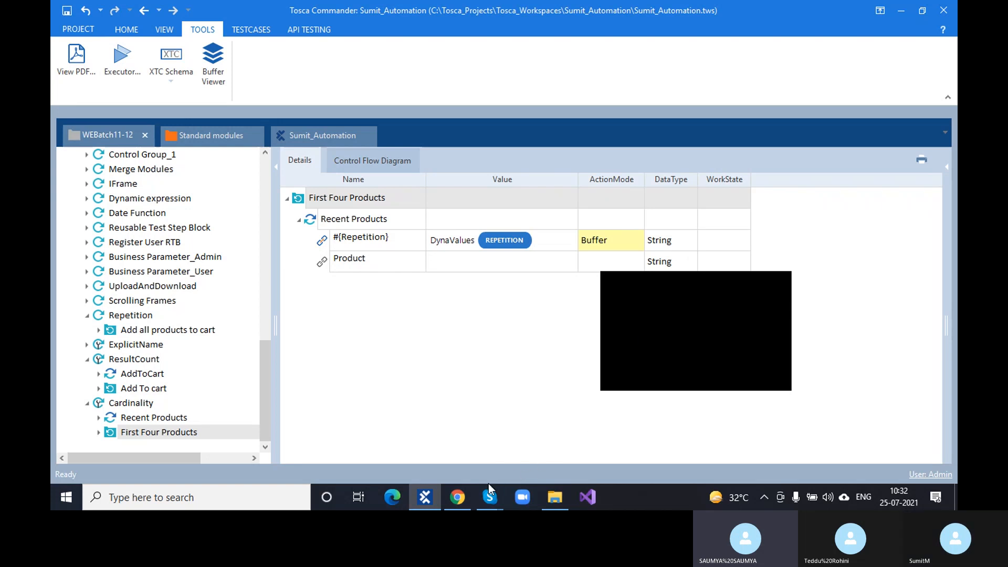
# - Switch to the Skype call window, view the participants list, close it, and minimise Skype
pyautogui.moveTo(470, 495)
pyautogui.click(488, 501)
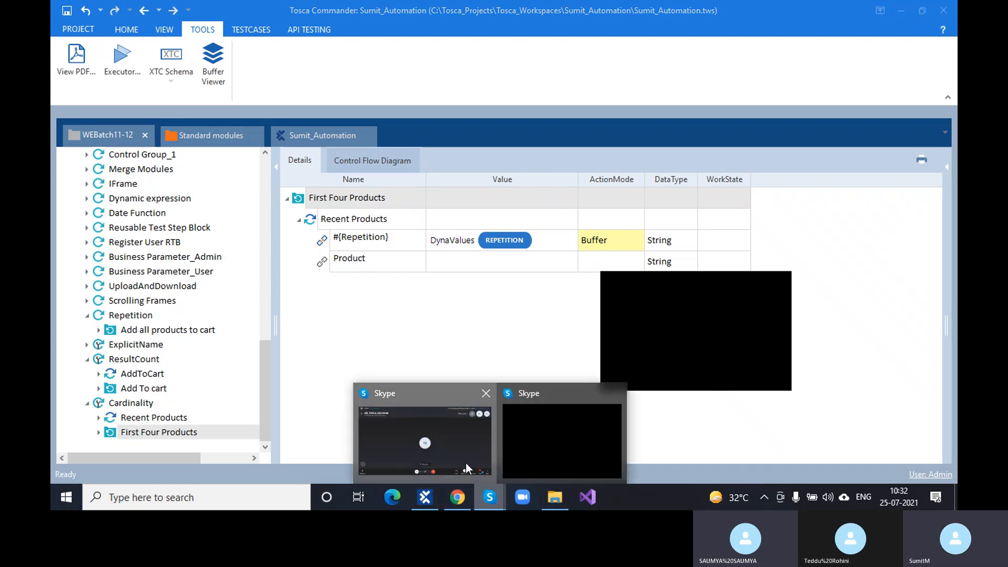
pyautogui.click(465, 463)
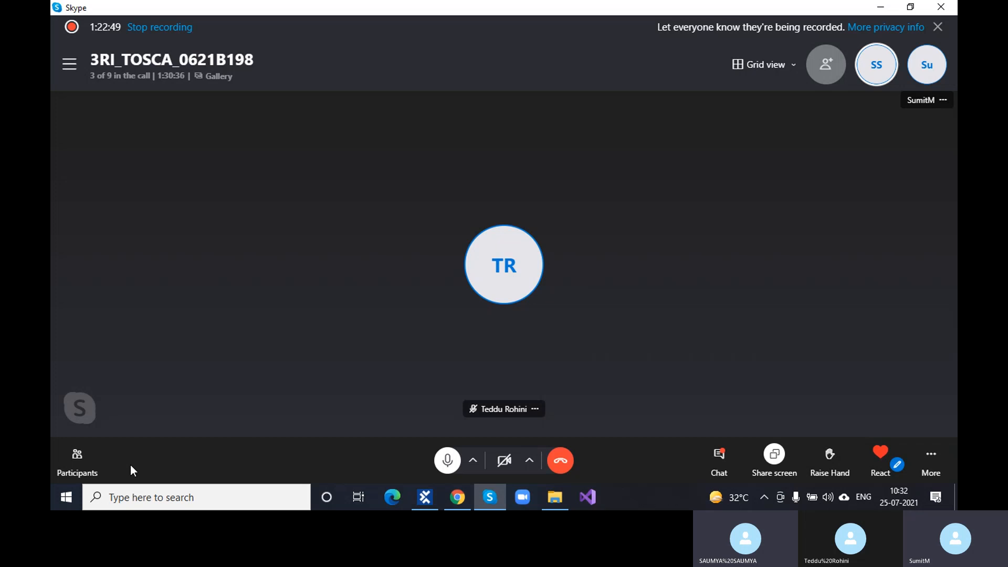
pyautogui.click(78, 456)
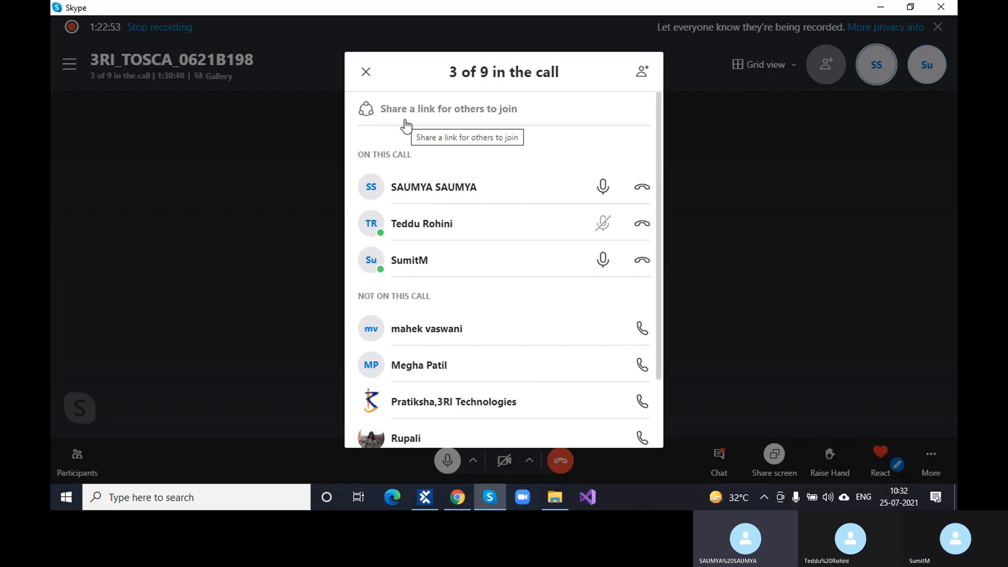
pyautogui.click(366, 72)
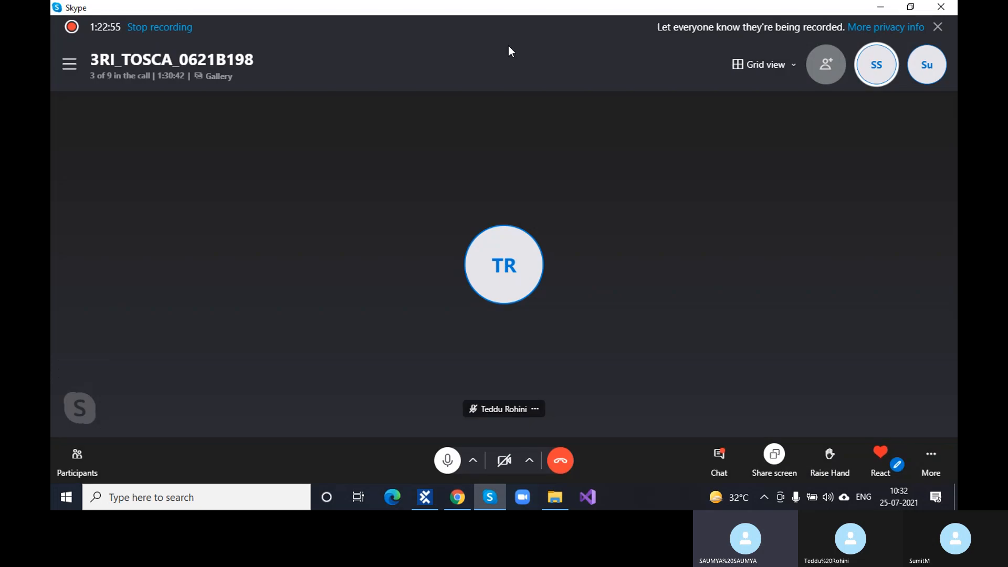
pyautogui.click(881, 7)
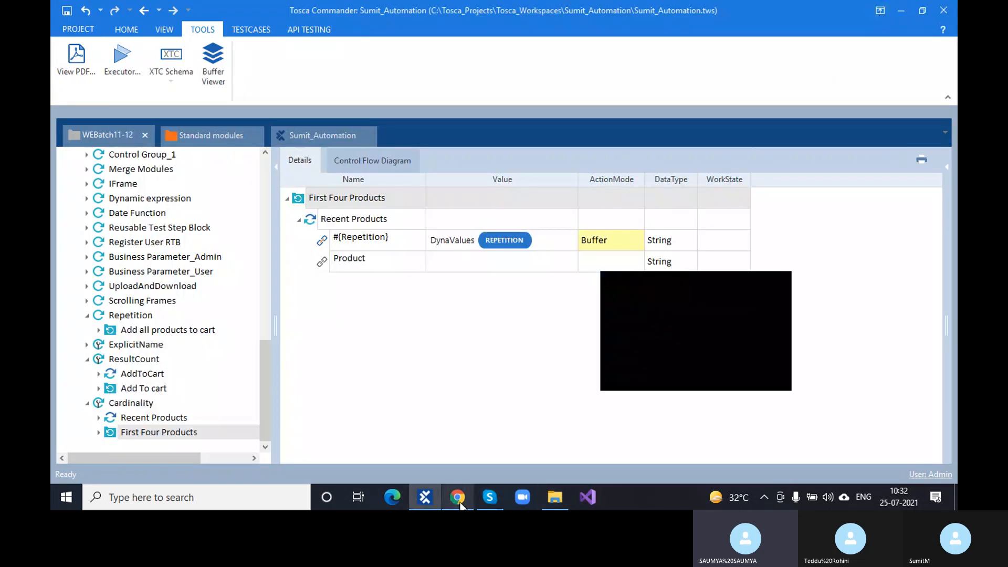
# - Switch to the Demo Web Shop in Chrome and move the floating call window away from the recently viewed products
pyautogui.moveTo(461, 505)
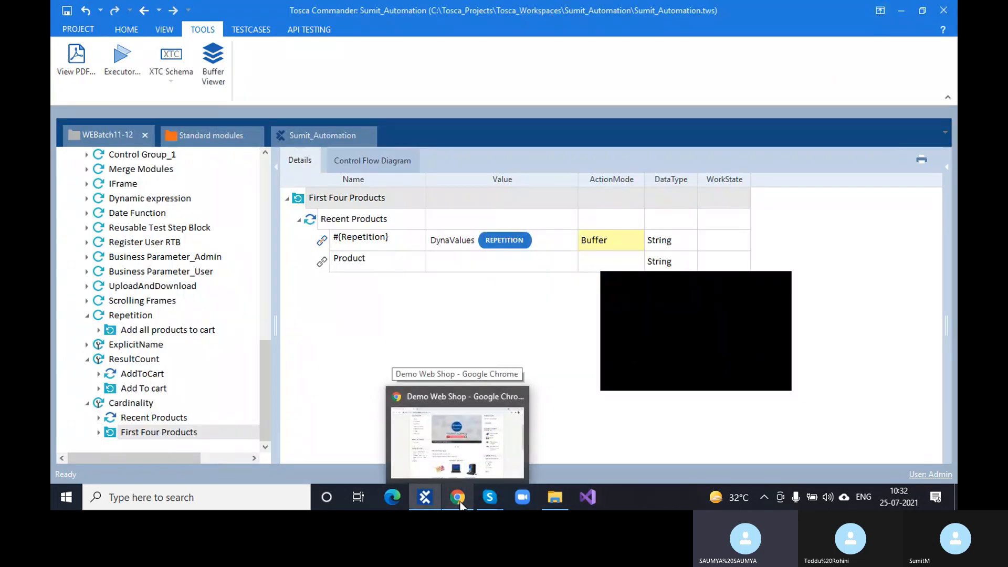
pyautogui.click(461, 505)
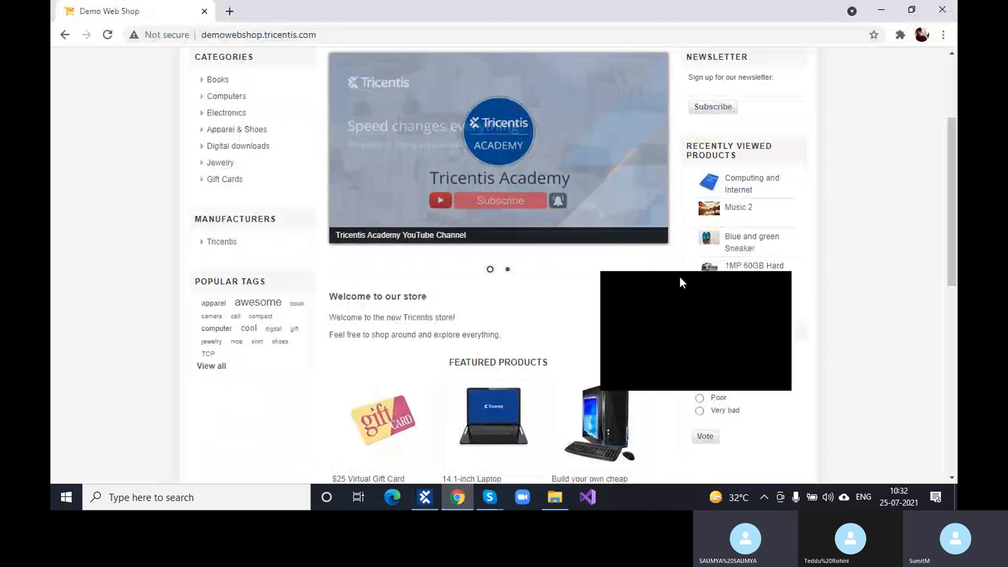
pyautogui.moveTo(802, 364); pyautogui.dragTo(830, 368)
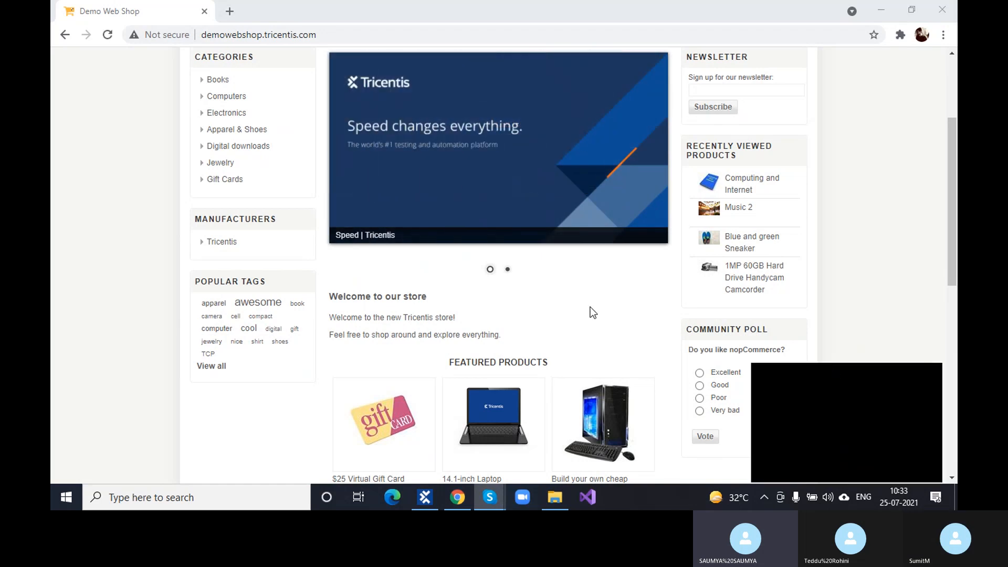
pyautogui.scroll(3, 590, 306)
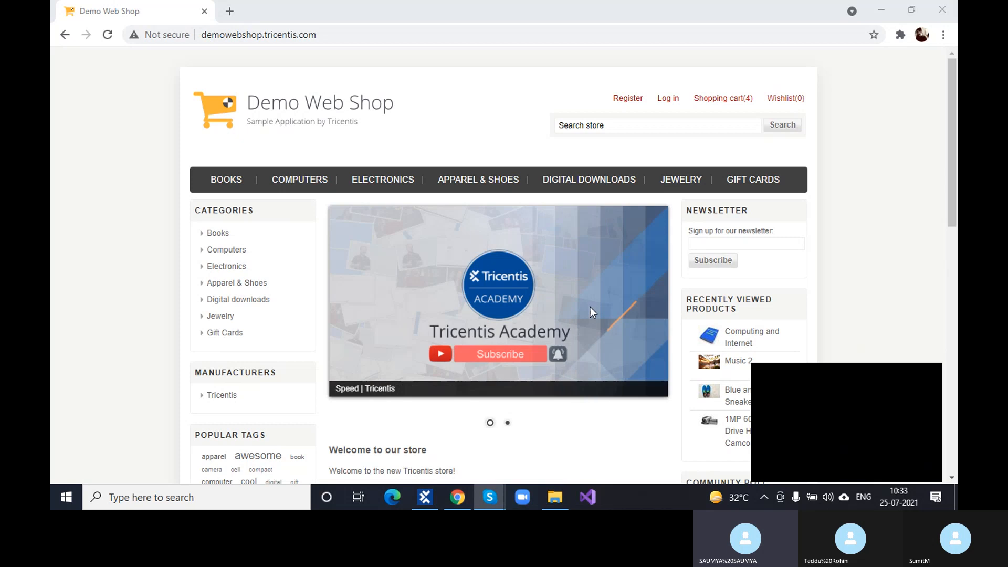
# - Return to the Skype call window and end the group call
pyautogui.moveTo(491, 504)
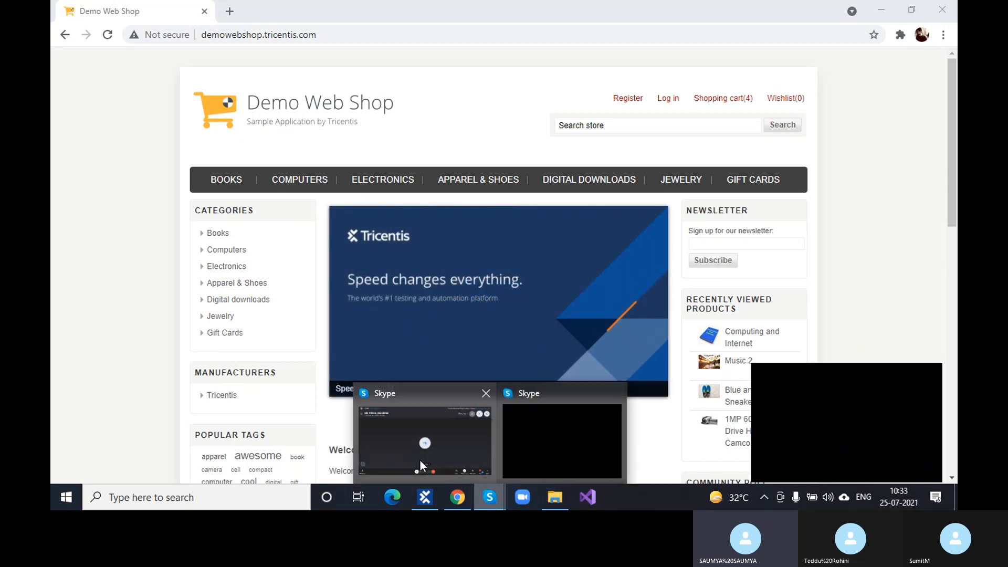
pyautogui.click(420, 461)
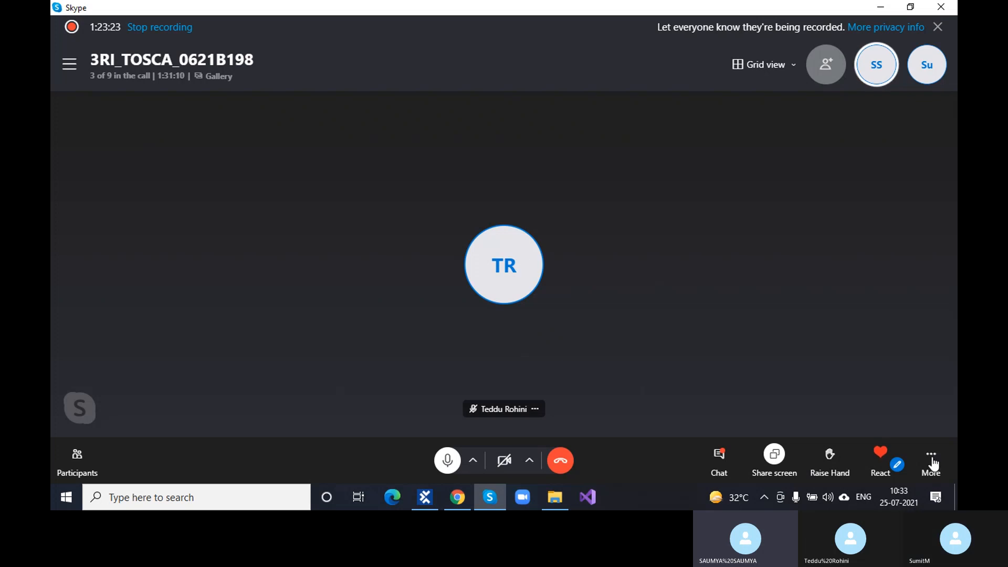
pyautogui.click(932, 461)
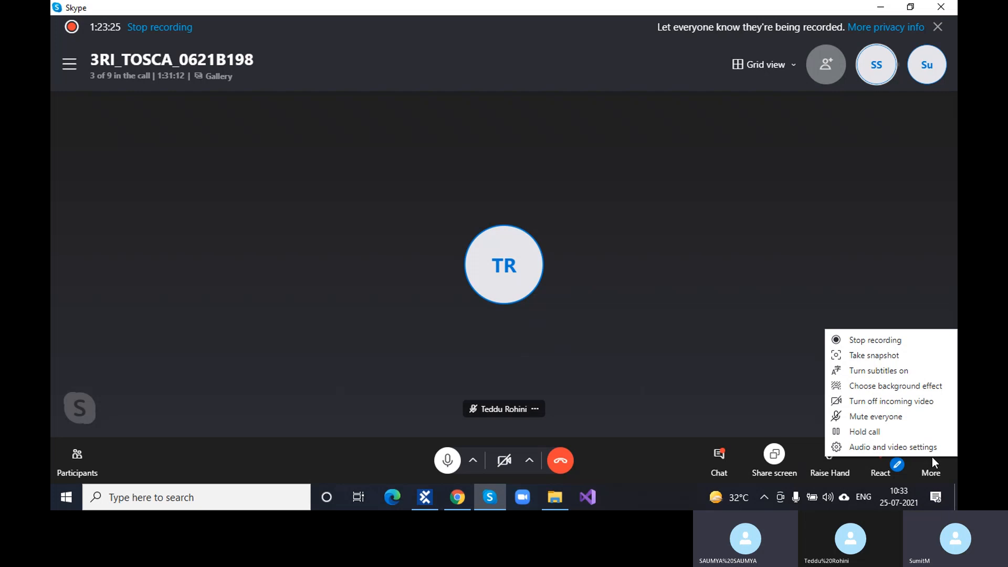
pyautogui.click(713, 369)
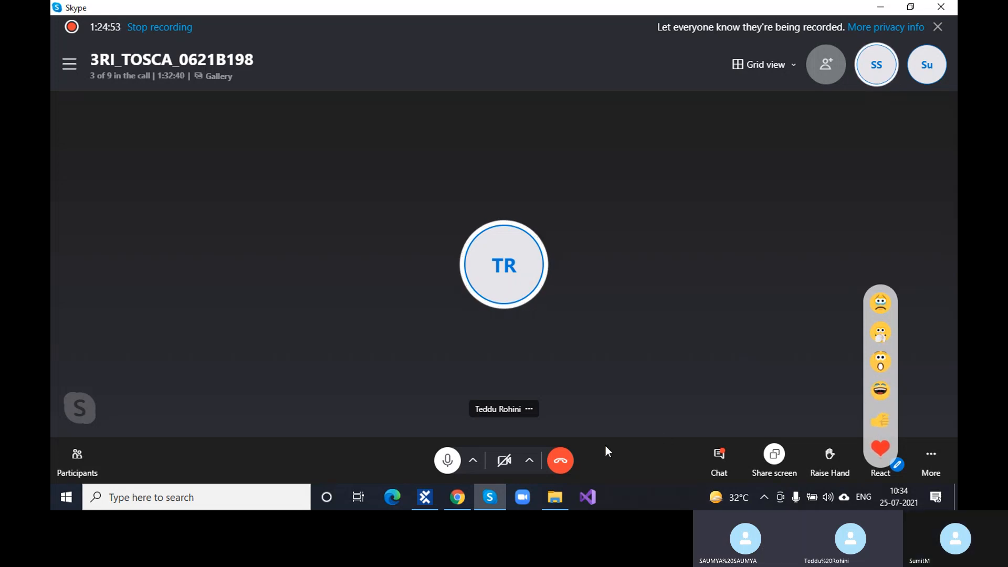
pyautogui.click(561, 463)
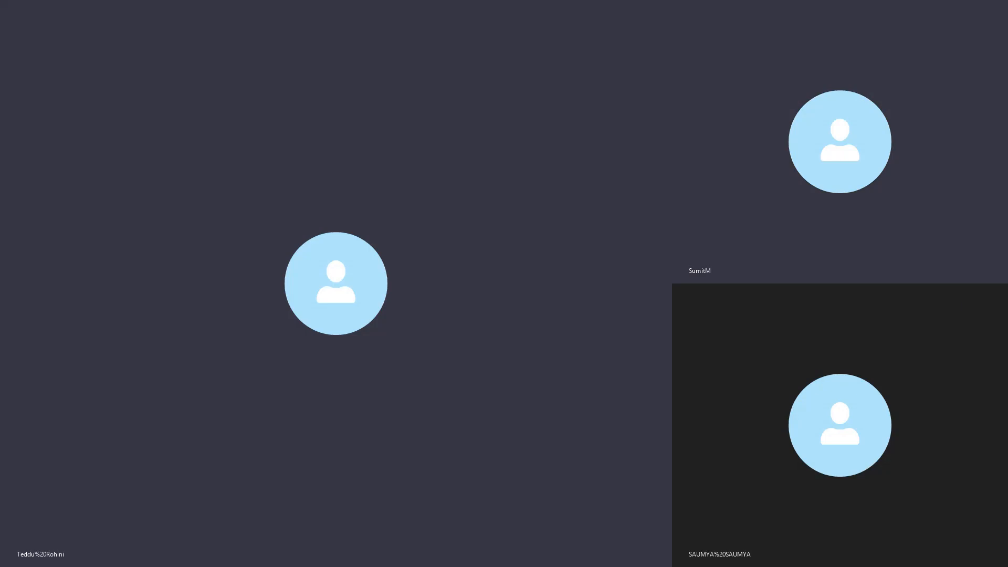